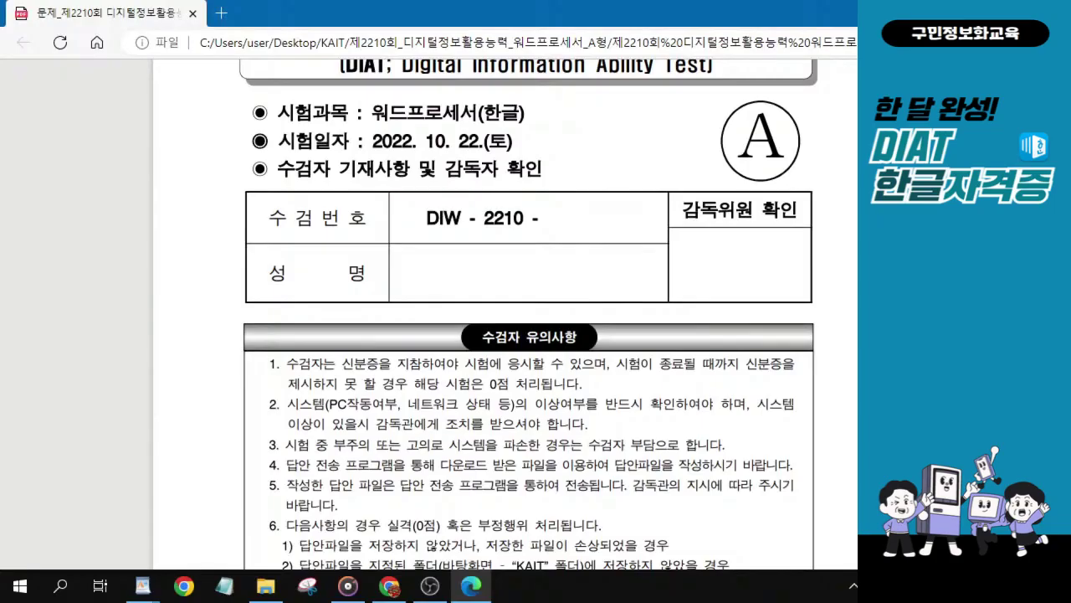
Read through the exam PDF: the candidate notes, the document conditions, and the formatting callouts of problems 1 and 2.
{"action": "scroll", "coordinate": [527, 318], "scroll_direction": "down", "scroll_amount": 5}
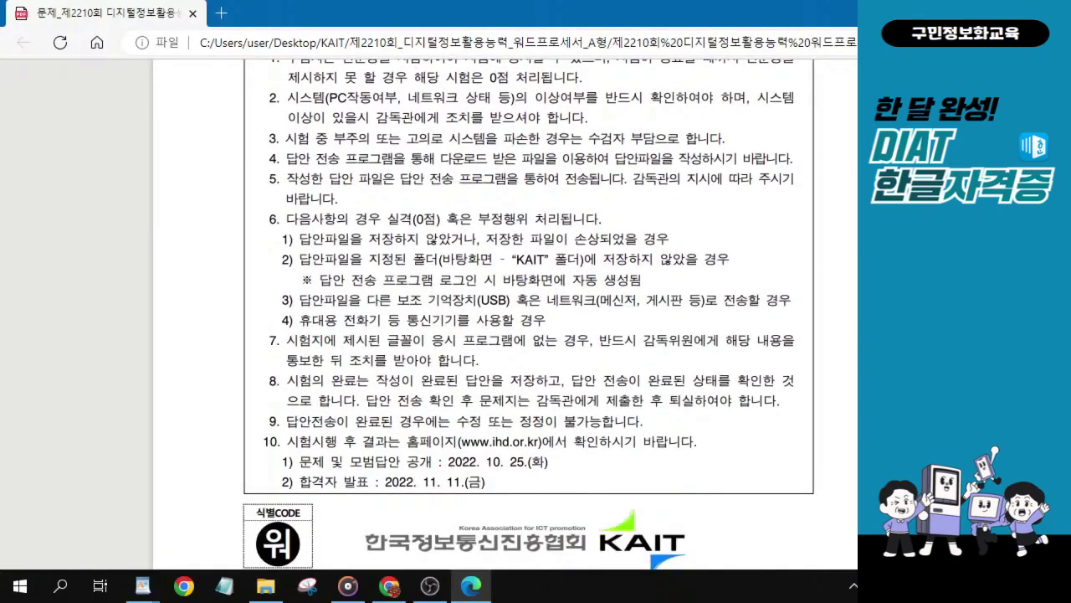
{"action": "scroll", "coordinate": [503, 232], "scroll_direction": "down", "scroll_amount": 4}
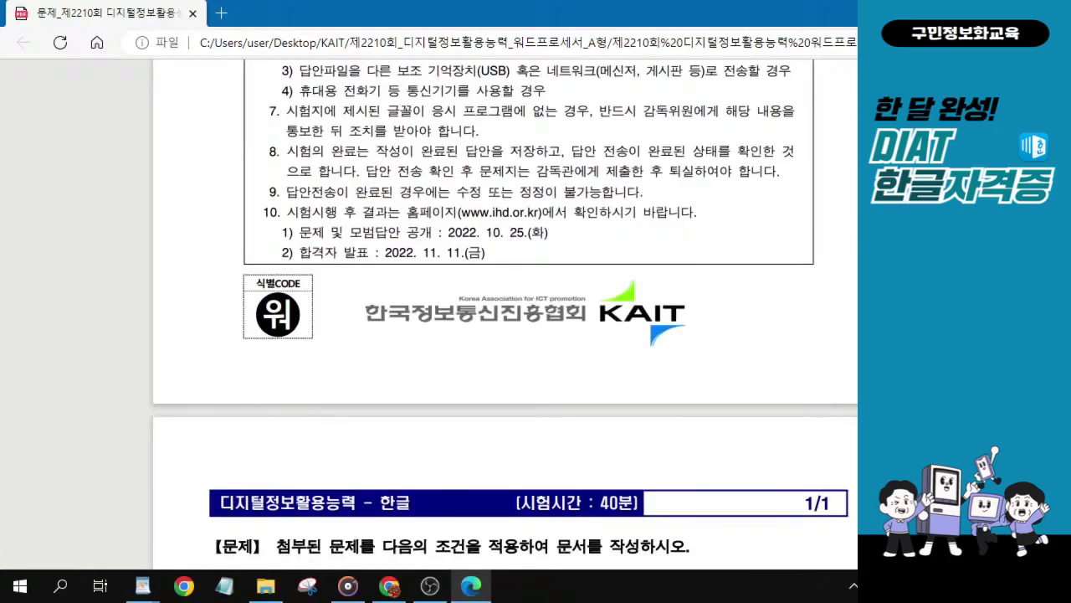
{"action": "scroll", "coordinate": [526, 179], "scroll_direction": "down", "scroll_amount": 4}
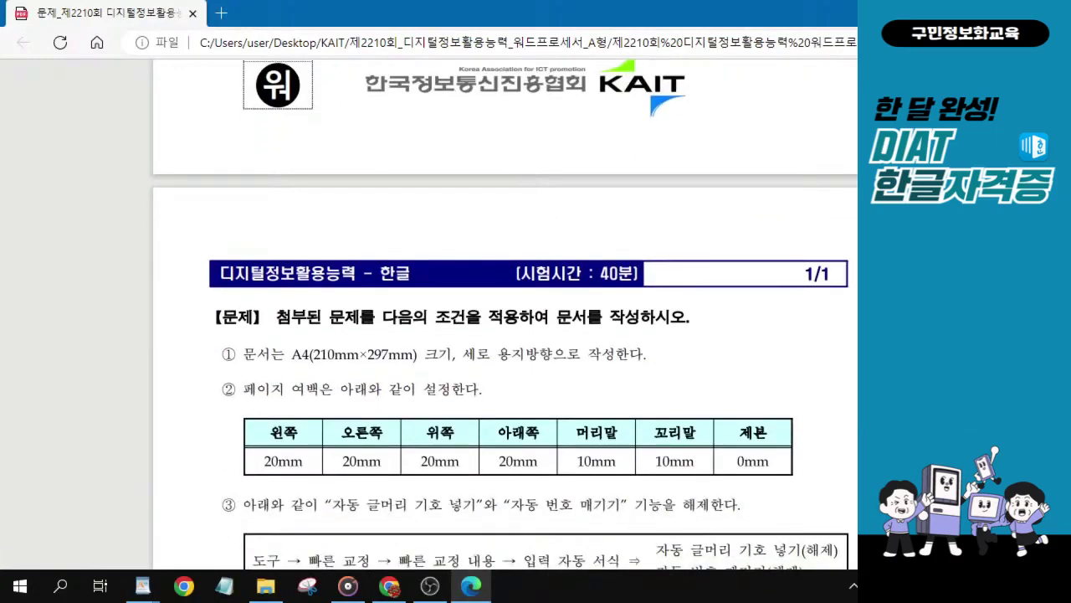
{"action": "scroll", "coordinate": [531, 335], "scroll_direction": "down", "scroll_amount": 1}
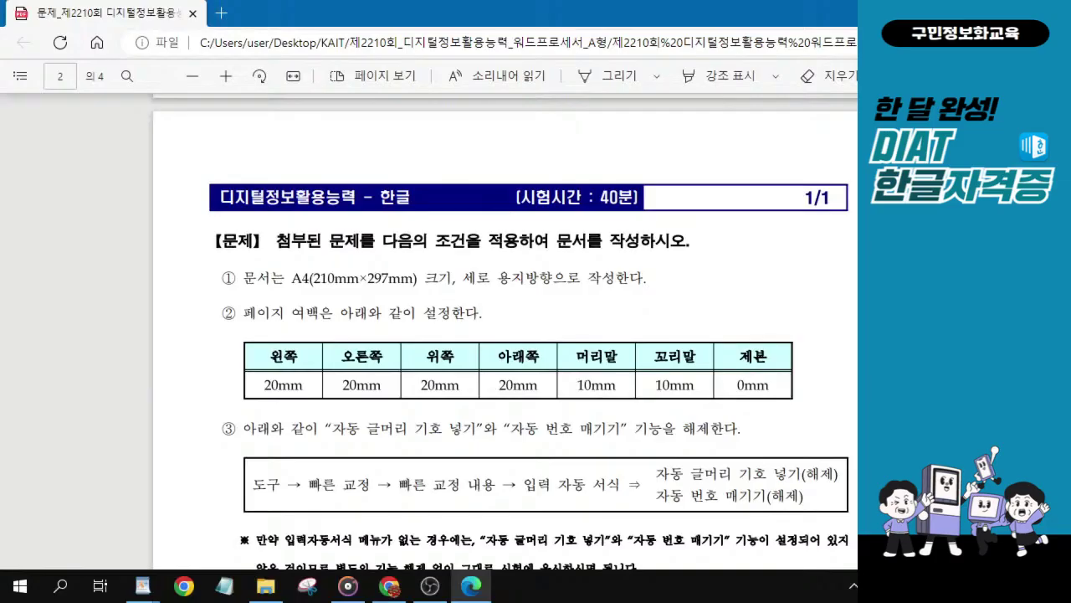
{"action": "scroll", "coordinate": [502, 334], "scroll_direction": "down", "scroll_amount": 1}
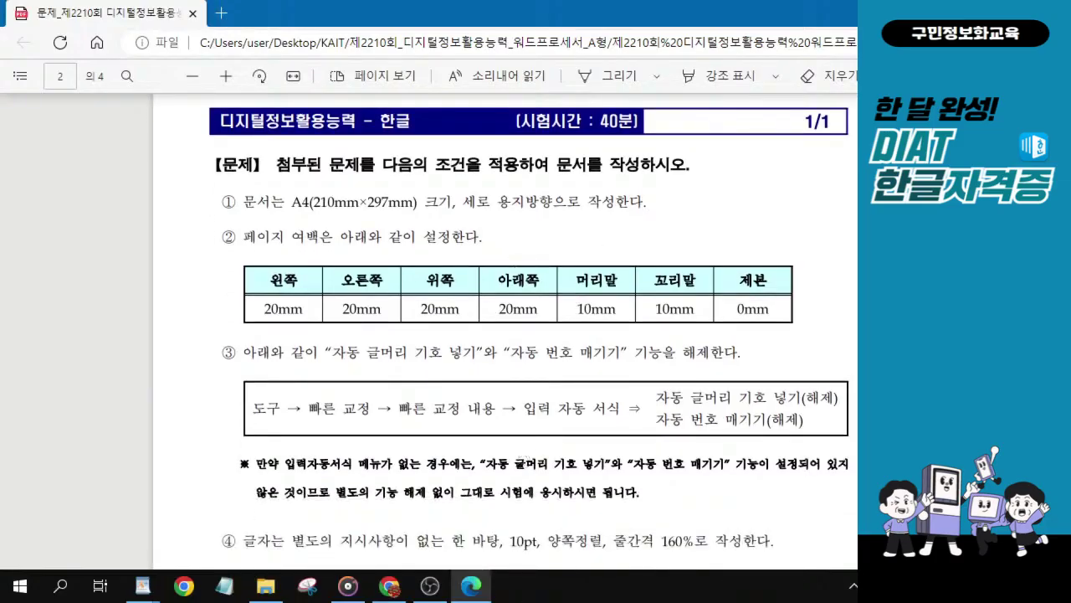
{"action": "scroll", "coordinate": [502, 335], "scroll_direction": "down", "scroll_amount": 2}
{"action": "scroll", "coordinate": [657, 295], "scroll_direction": "down", "scroll_amount": 10}
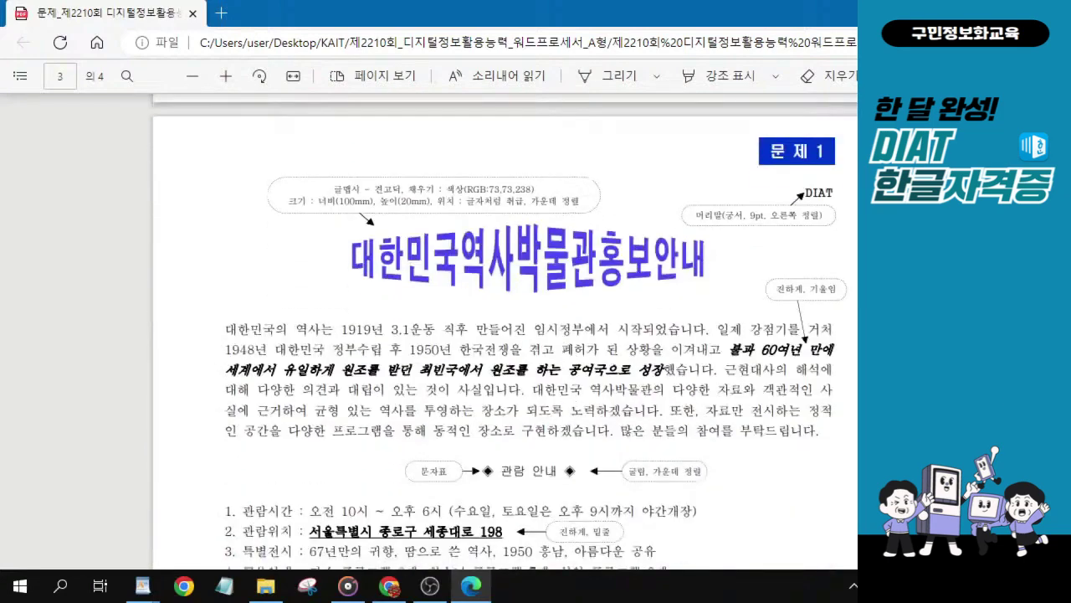
{"action": "scroll", "coordinate": [532, 316], "scroll_direction": "down", "scroll_amount": 10}
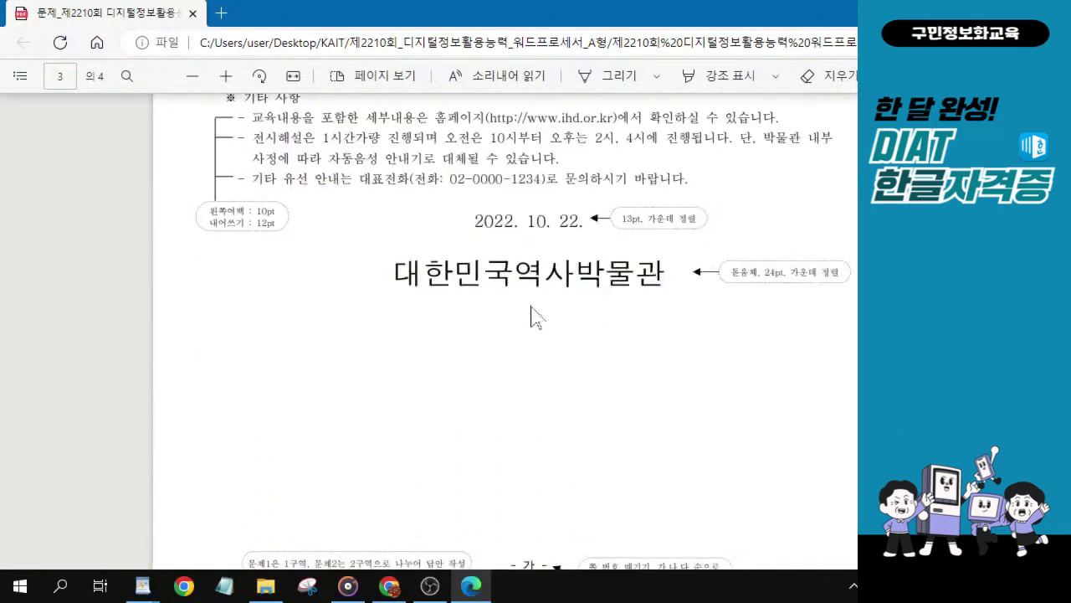
{"action": "scroll", "coordinate": [582, 274], "scroll_direction": "up", "scroll_amount": 10}
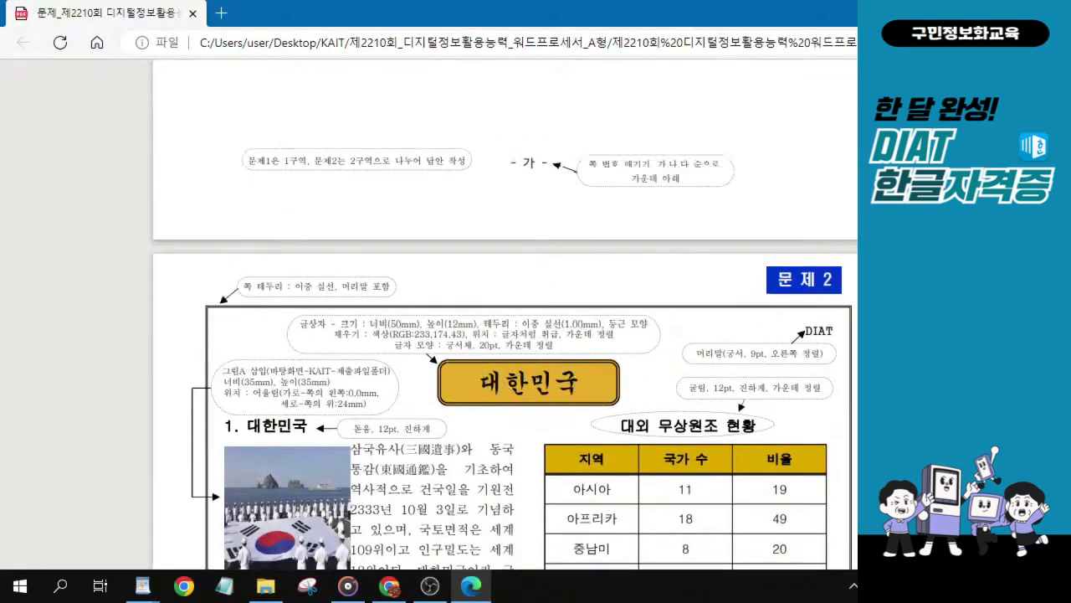
{"action": "scroll", "coordinate": [455, 159], "scroll_direction": "up", "scroll_amount": 2}
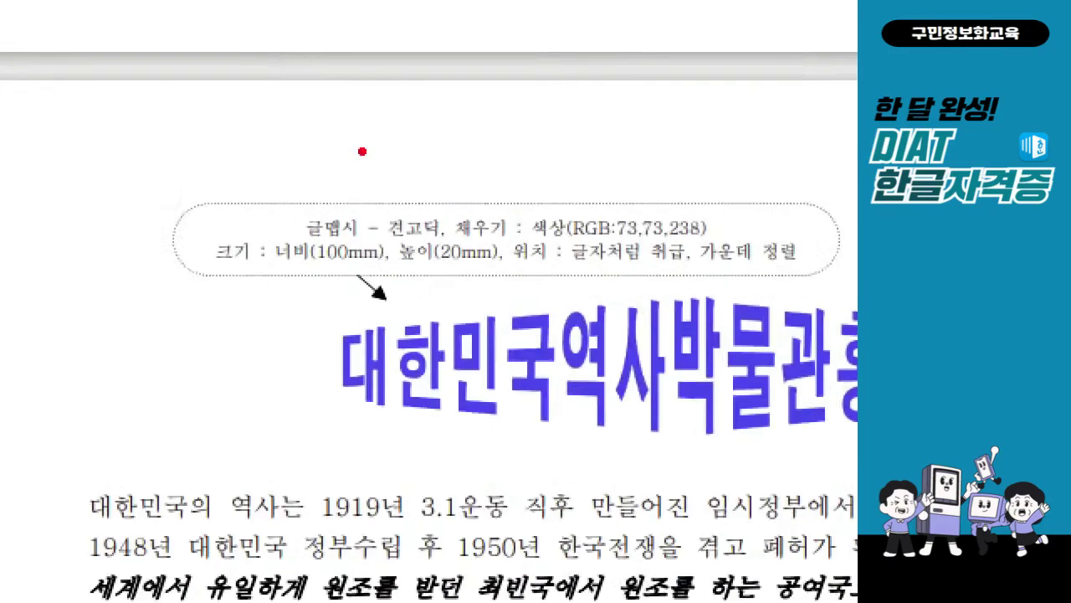
{"action": "left_click_drag", "start_coordinate": [263, 171], "coordinate": [449, 228]}
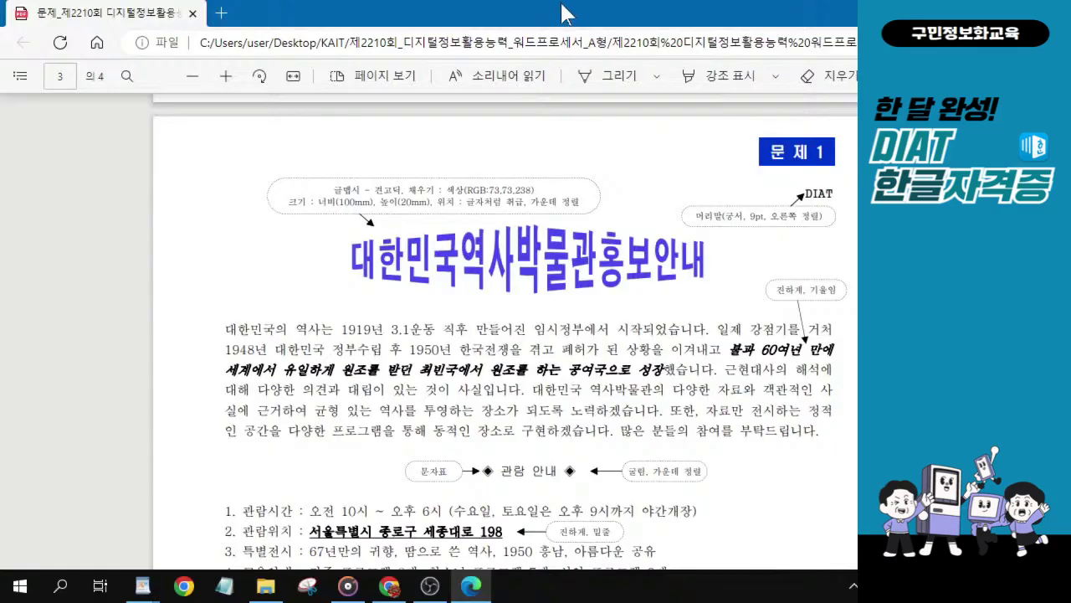
Clear the exam PDF and its folder window from the desktop and start a blank document in Hangul (한글).
{"action": "left_click_drag", "start_coordinate": [569, 17], "coordinate": [0, 151]}
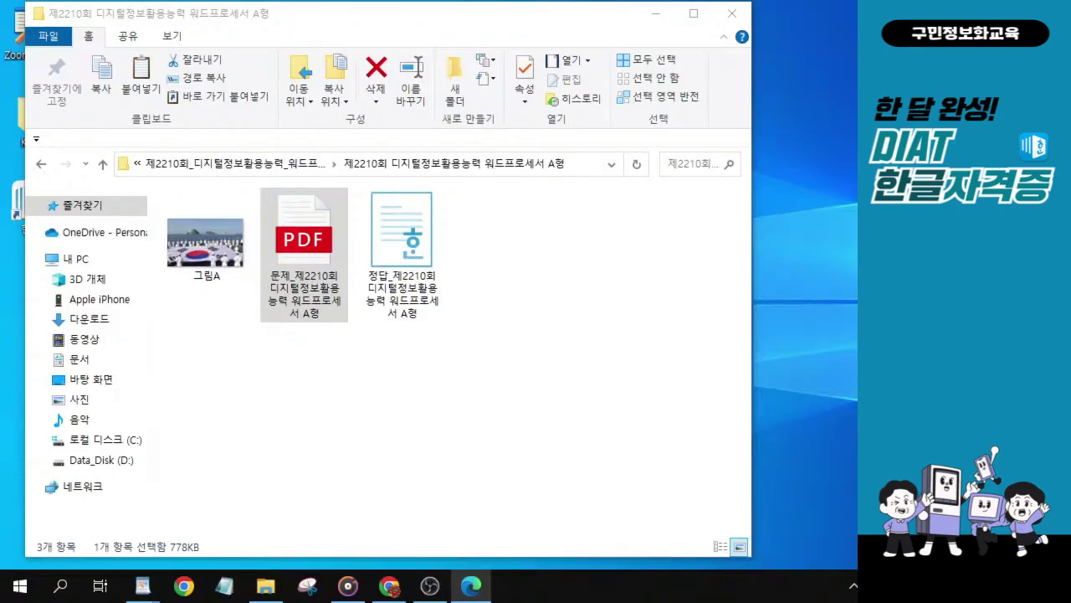
{"action": "left_click", "coordinate": [734, 14]}
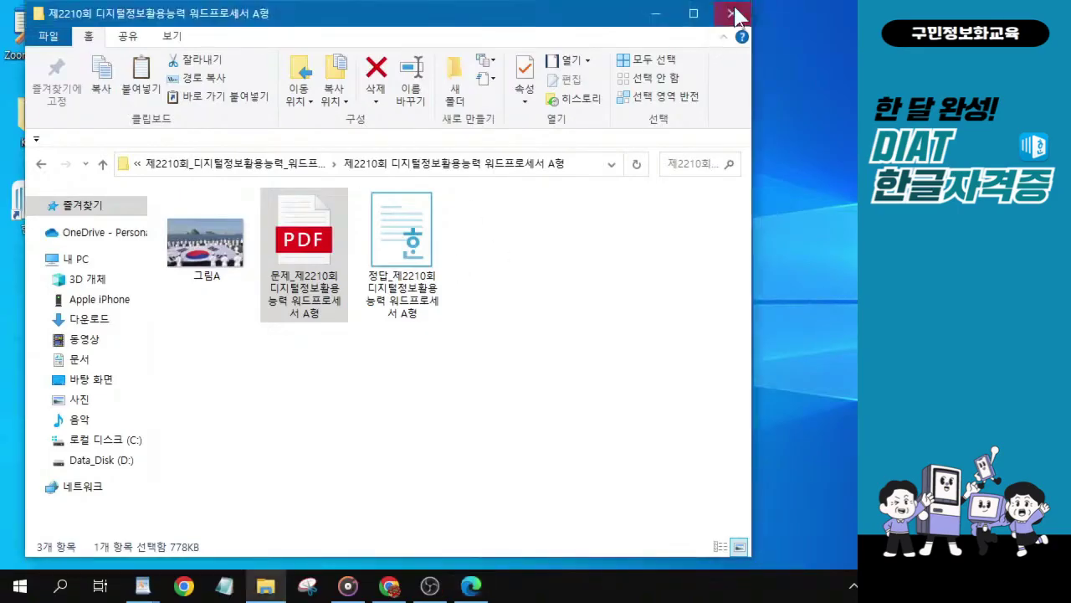
{"action": "left_click", "coordinate": [735, 15]}
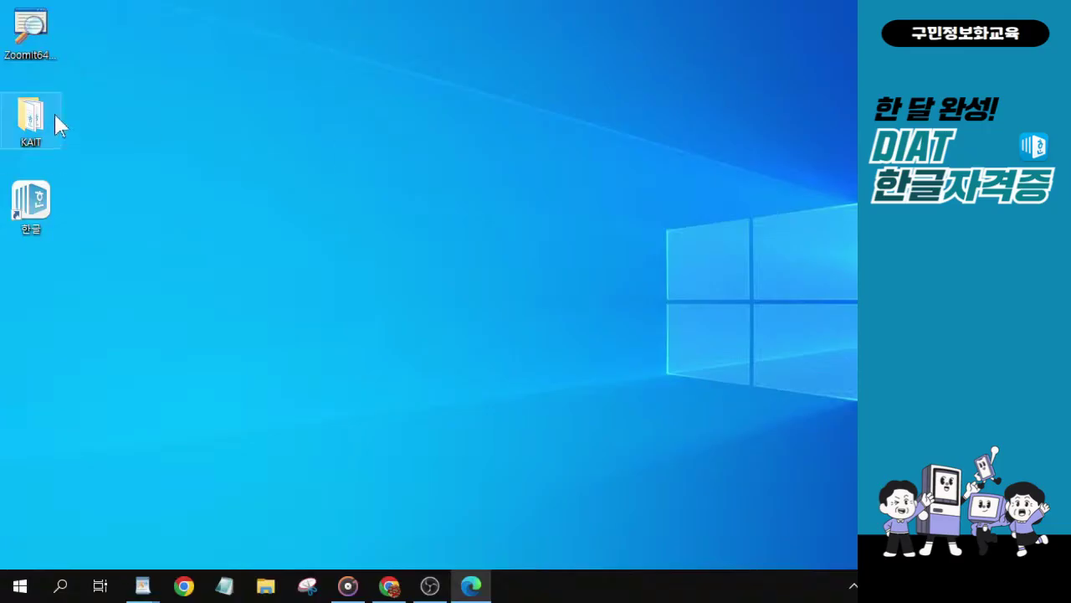
{"action": "left_click", "coordinate": [25, 215]}
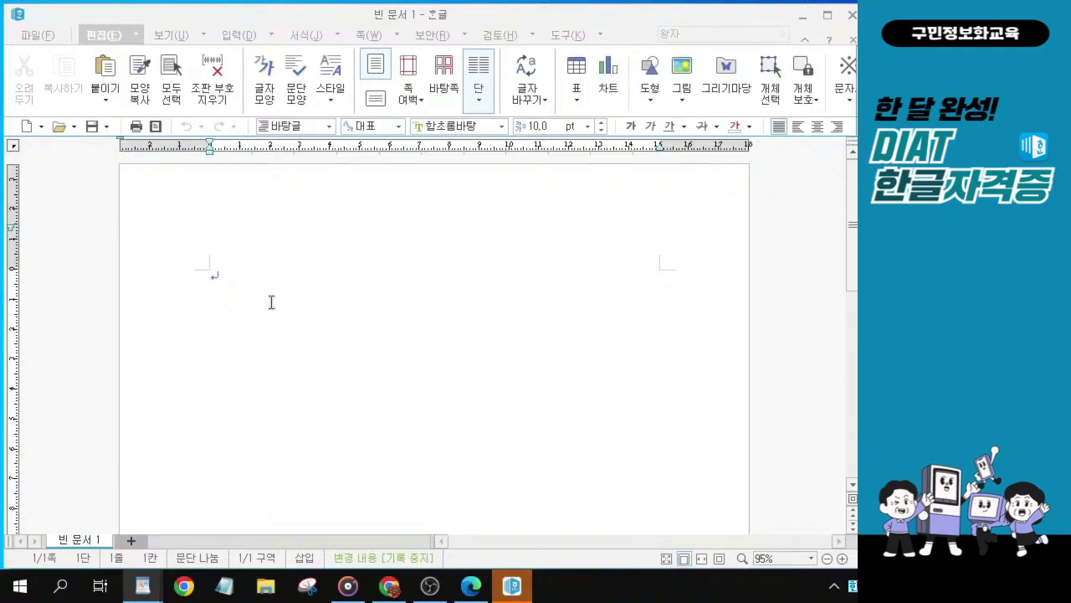
{"action": "left_click", "coordinate": [234, 311]}
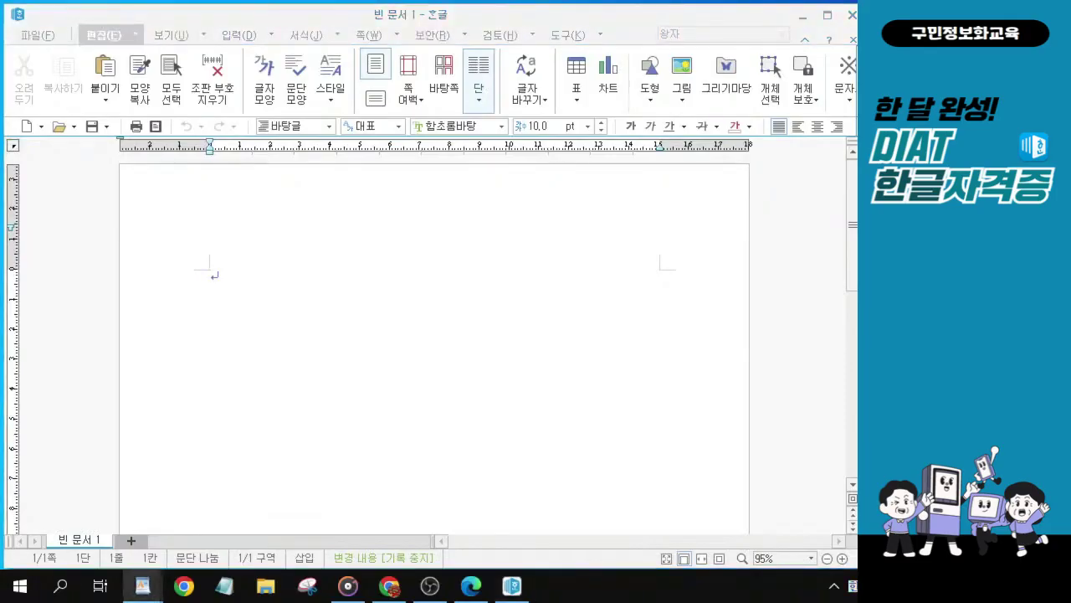
{"action": "left_click", "coordinate": [276, 302]}
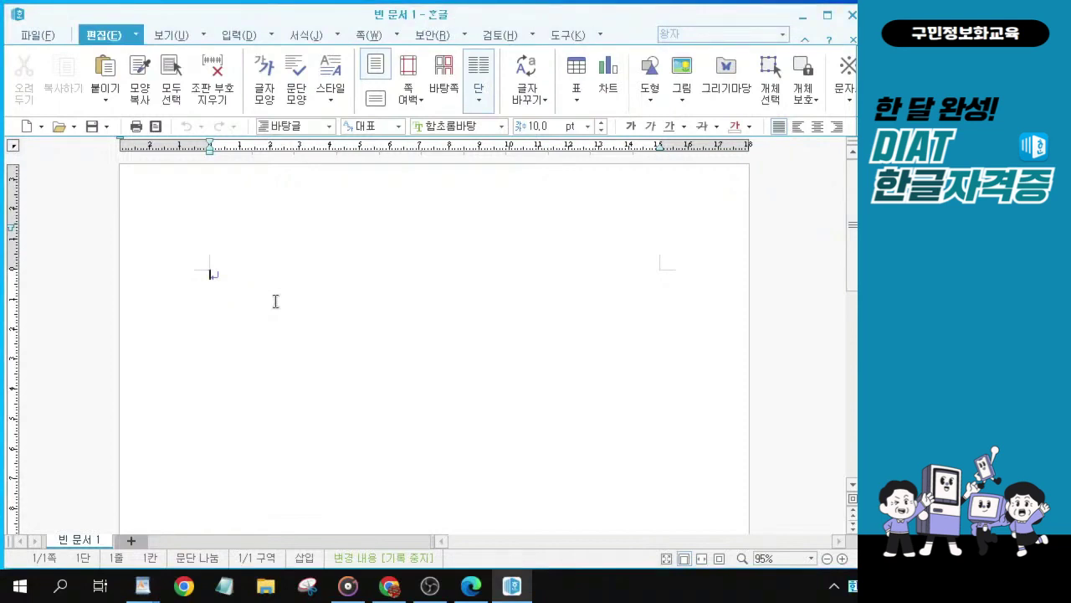
In the page setup, set the bottom, left and right margins to 20 mm.
{"action": "key", "text": "F7"}
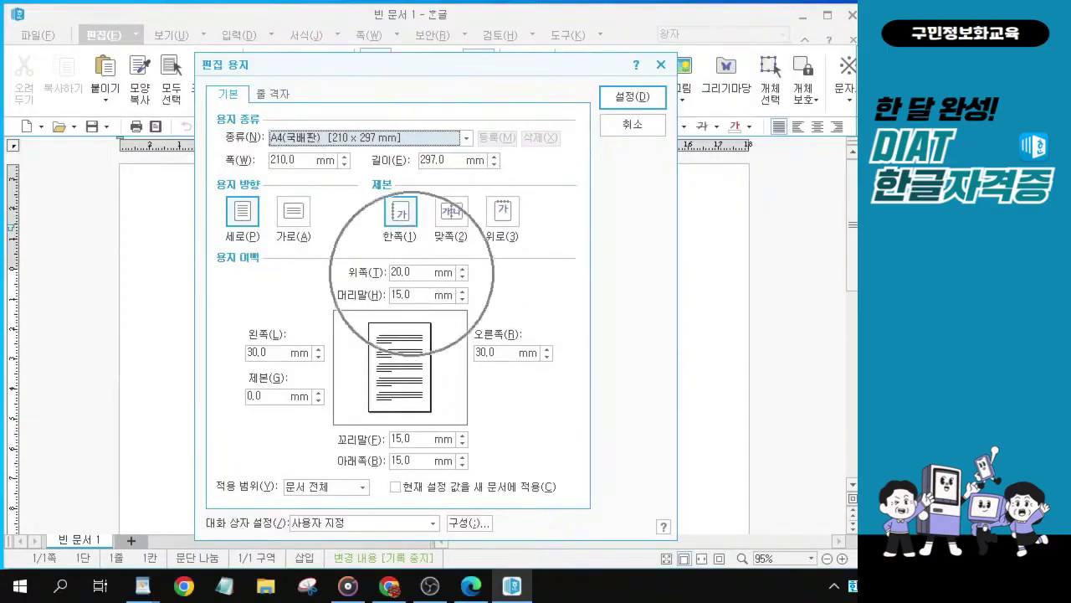
{"action": "left_click", "coordinate": [412, 273]}
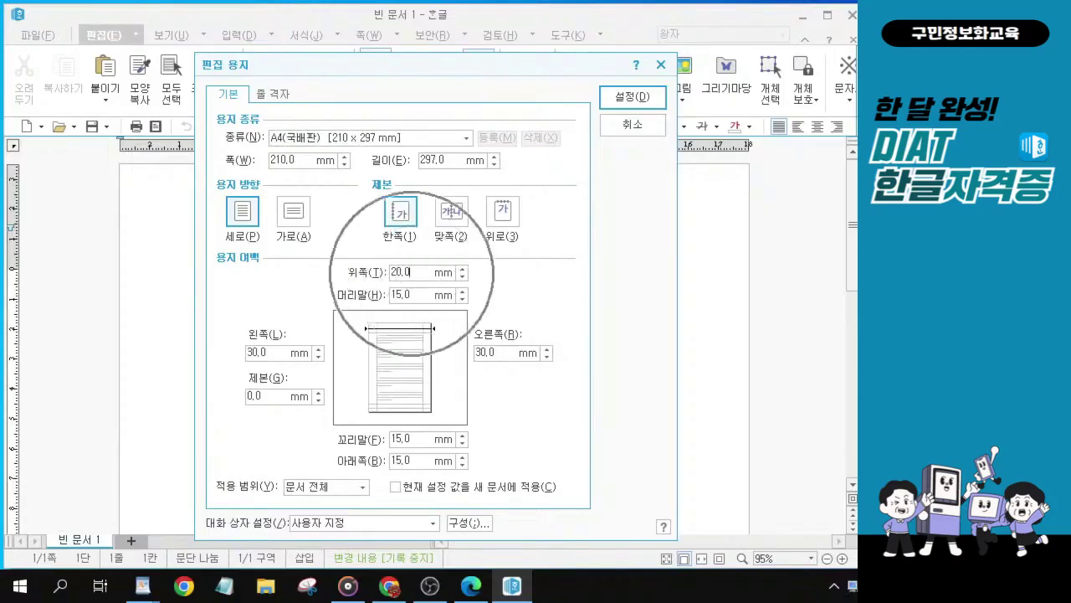
{"action": "left_click", "coordinate": [408, 460]}
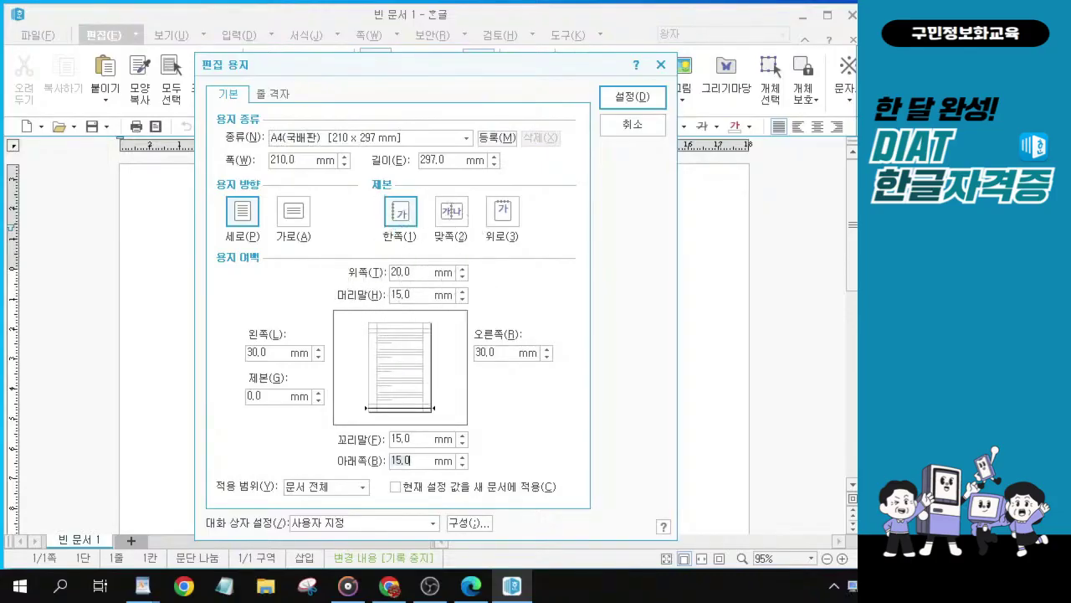
{"action": "type", "text": "20"}
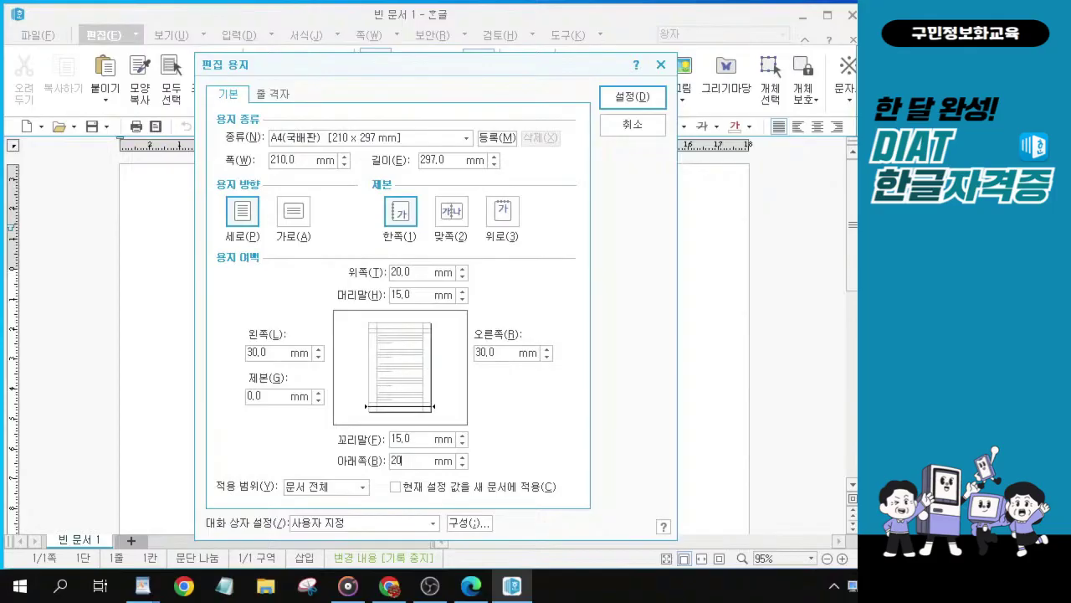
{"action": "left_click", "coordinate": [266, 353]}
{"action": "type", "text": "20"}
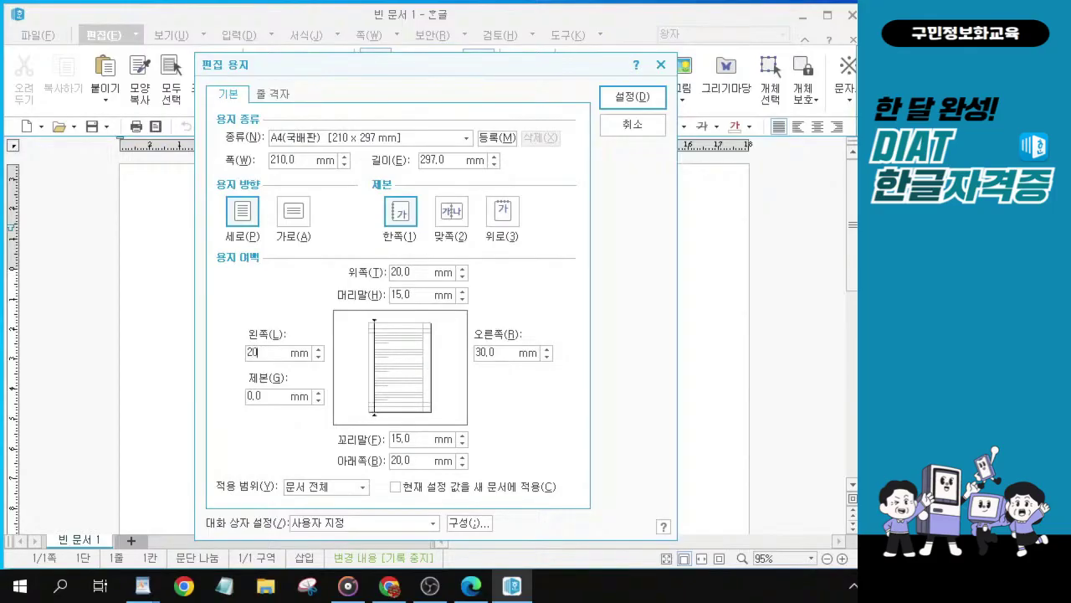
{"action": "key", "text": "Tab"}
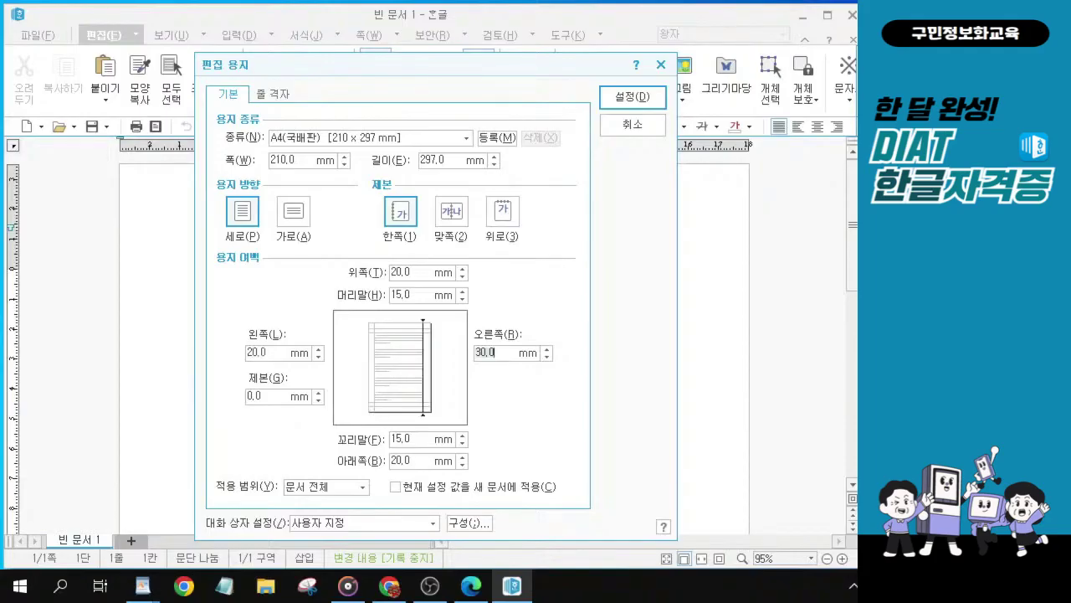
{"action": "type", "text": "20"}
Set the header and footer margins to 10 mm and apply the page setup to the whole document.
{"action": "key", "text": "Tab"}
{"action": "type", "text": "10"}
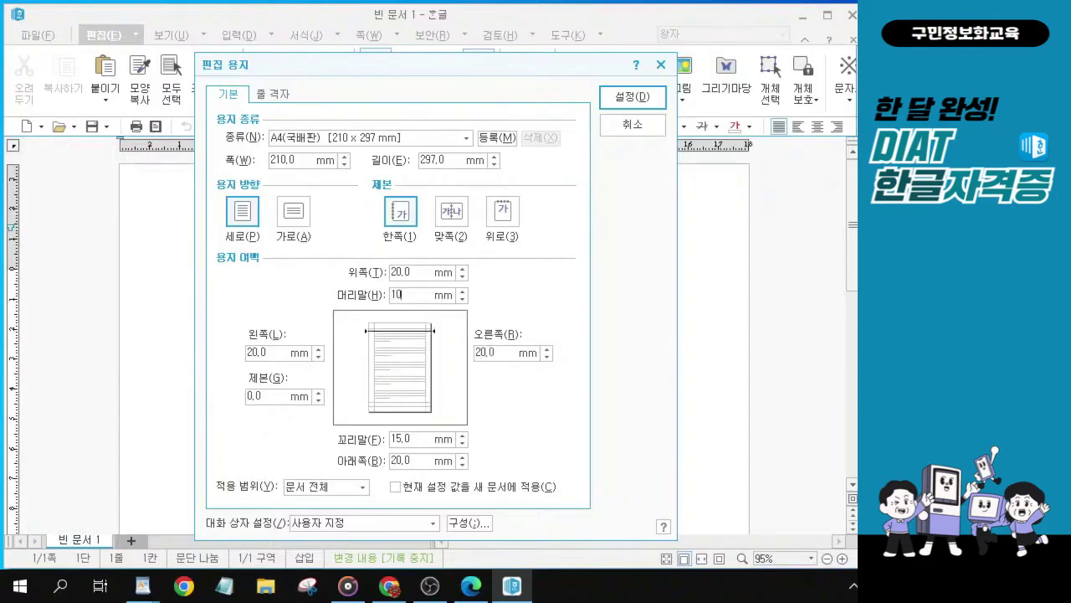
{"action": "key", "text": "Tab"}
{"action": "type", "text": "10"}
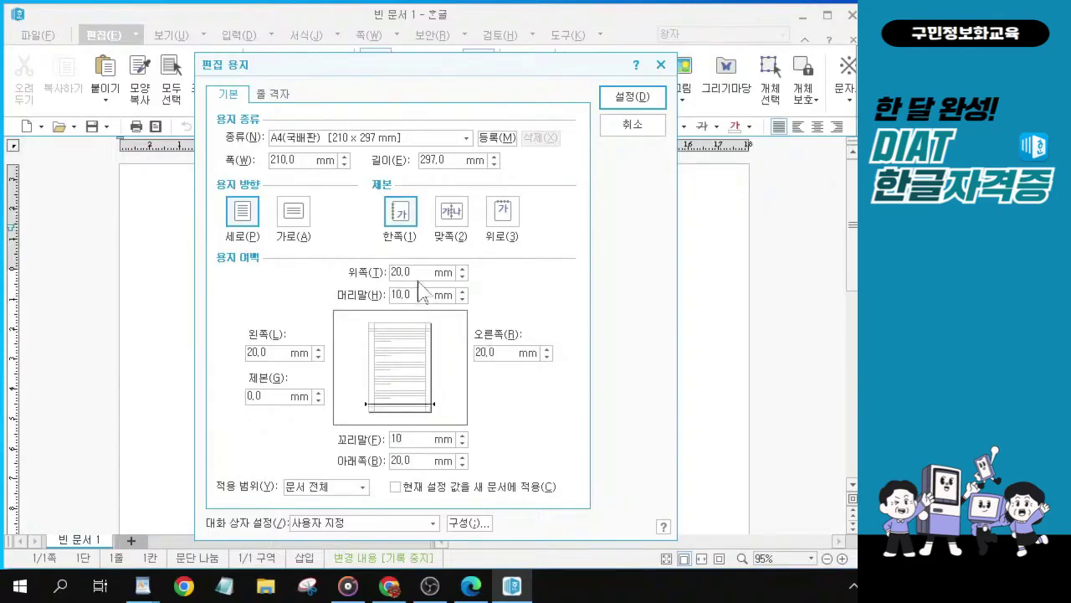
{"action": "key", "text": "alt+Tab"}
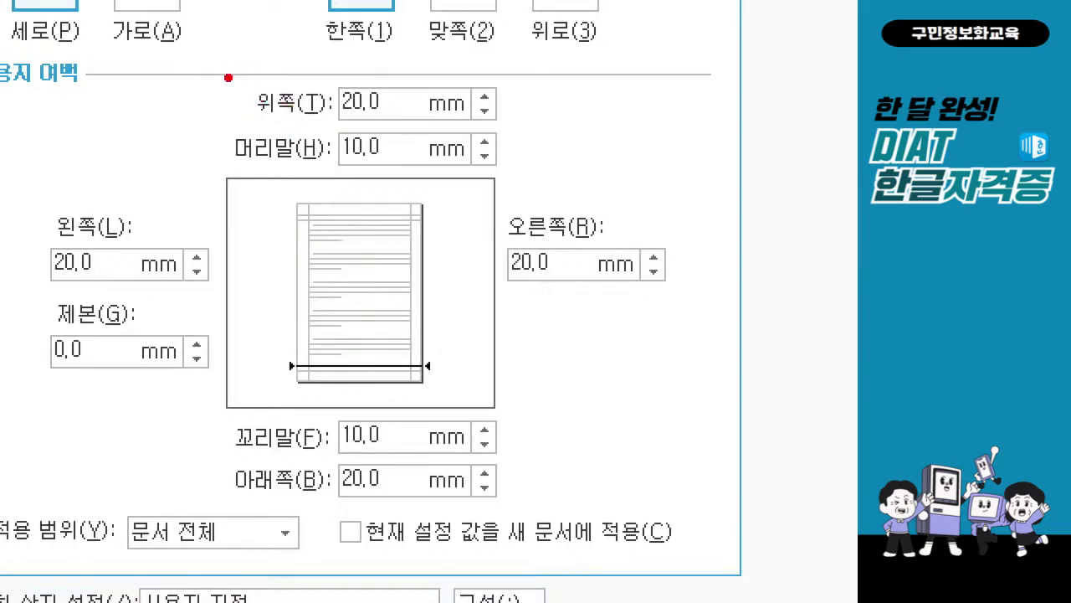
{"action": "mouse_move", "coordinate": [189, 64]}
{"action": "left_mouse_down"}
{"action": "mouse_move", "coordinate": [417, 173]}
{"action": "mouse_move", "coordinate": [512, 172]}
{"action": "left_mouse_up"}
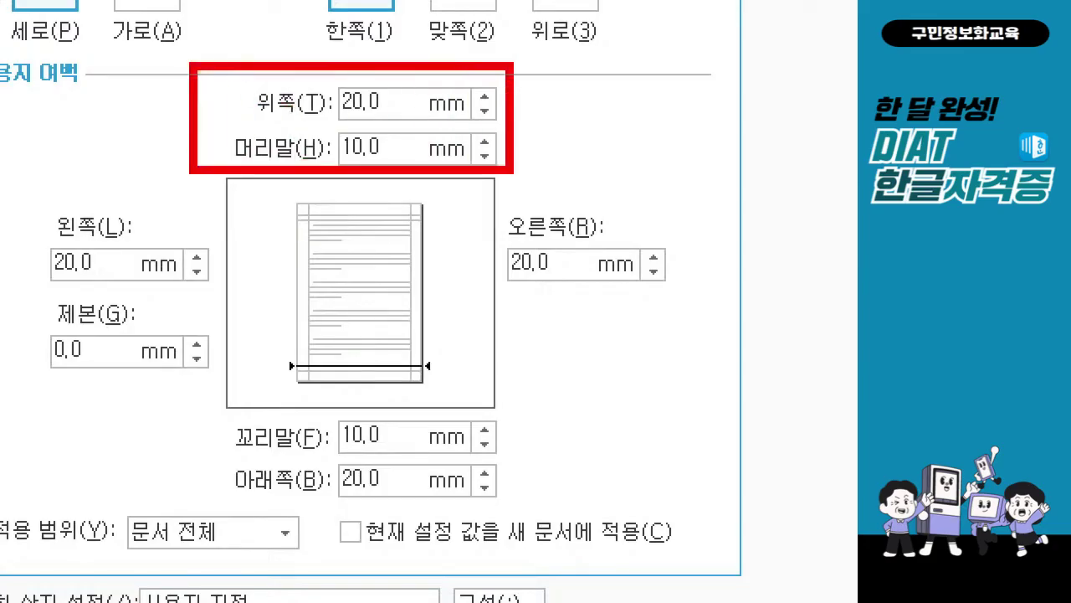
{"action": "left_click_drag", "start_coordinate": [207, 407], "coordinate": [566, 525]}
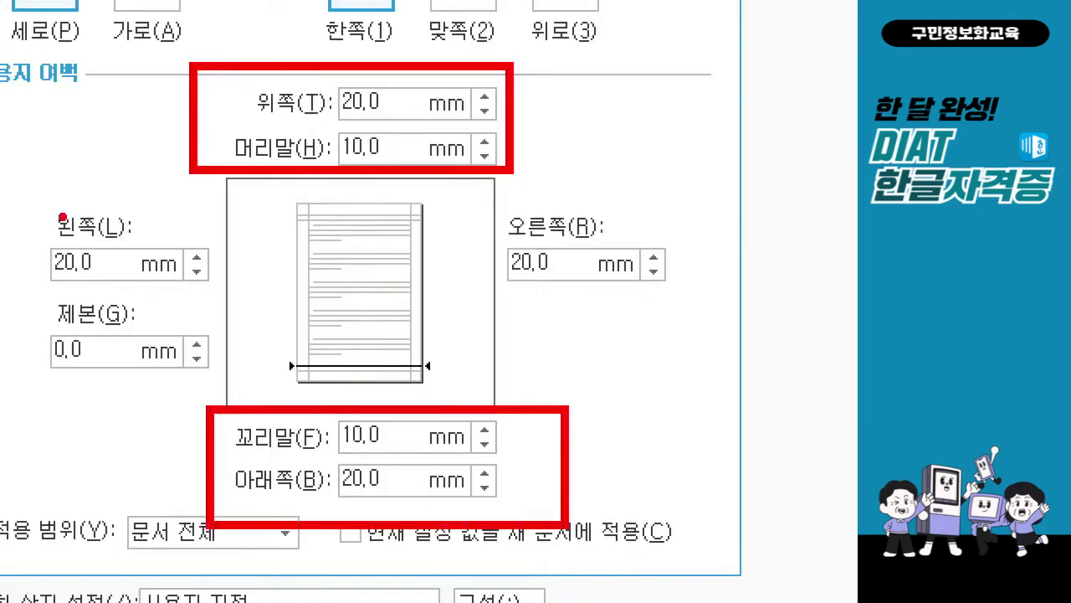
{"action": "mouse_move", "coordinate": [17, 200]}
{"action": "left_mouse_down"}
{"action": "mouse_move", "coordinate": [55, 276]}
{"action": "mouse_move", "coordinate": [219, 306]}
{"action": "left_mouse_up"}
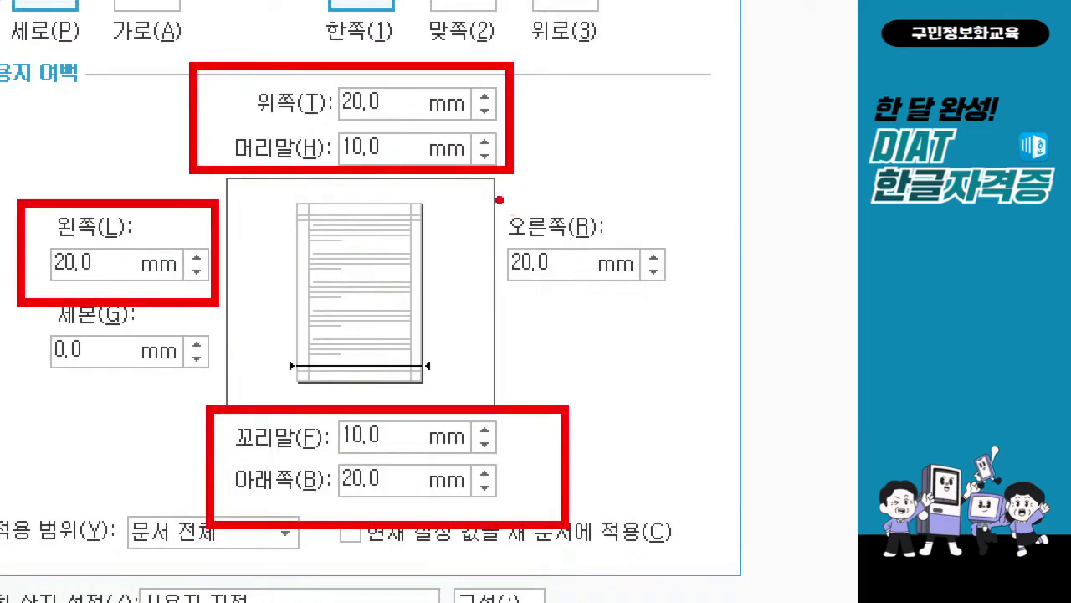
{"action": "mouse_move", "coordinate": [497, 196]}
{"action": "left_mouse_down"}
{"action": "mouse_move", "coordinate": [629, 298]}
{"action": "mouse_move", "coordinate": [693, 310]}
{"action": "left_mouse_up"}
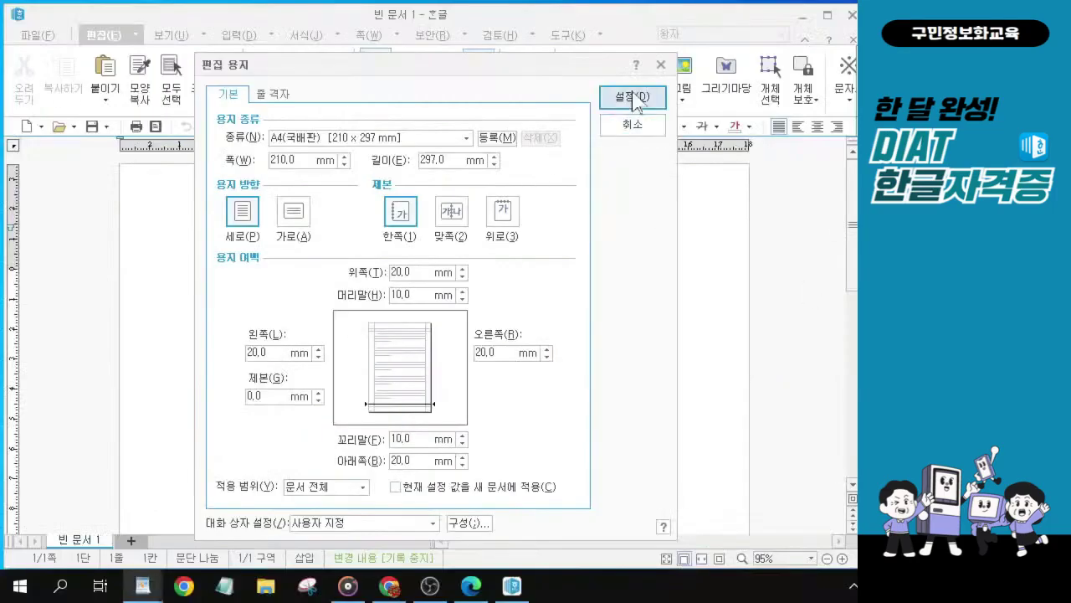
{"action": "left_click", "coordinate": [633, 98]}
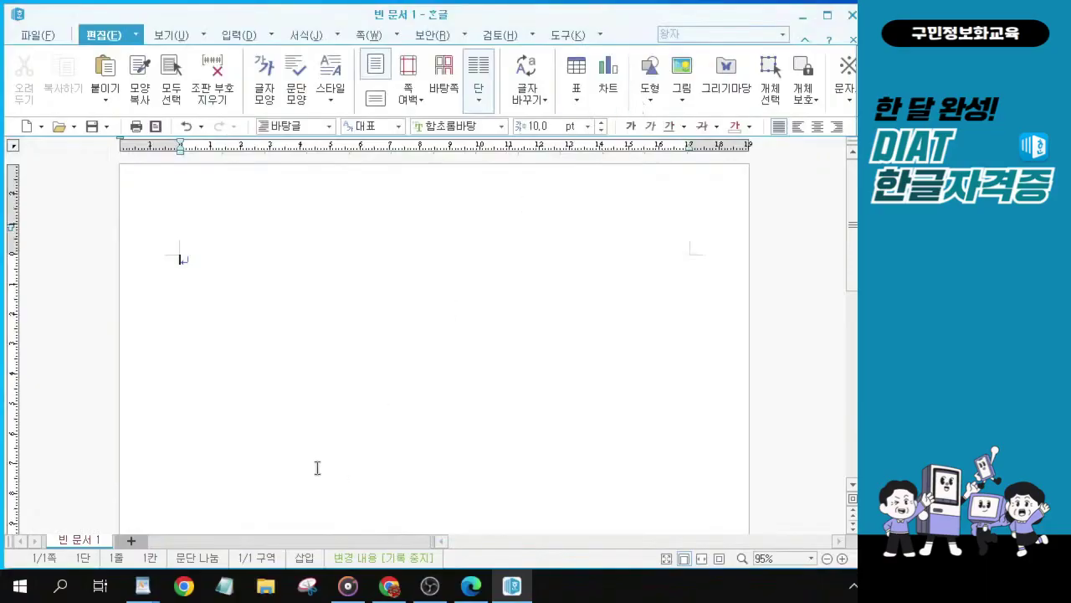
Make sure automatic bullets and automatic numbering are off in the quick-correction settings for automatic formatting during input, and close the settings.
{"action": "key", "text": "alt+Tab"}
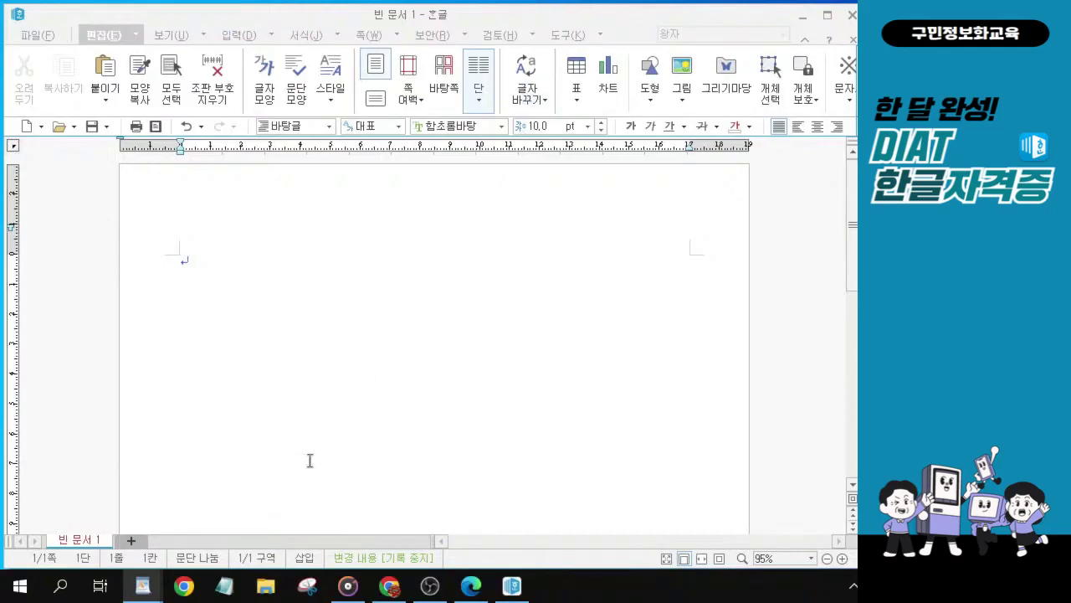
{"action": "left_click", "coordinate": [563, 35]}
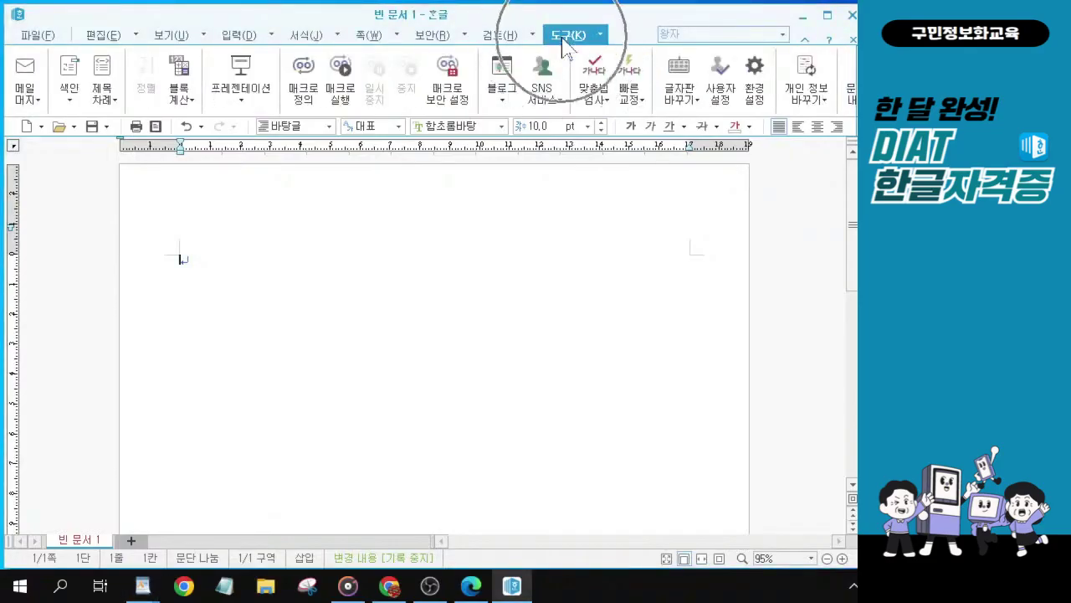
{"action": "left_click", "coordinate": [632, 105]}
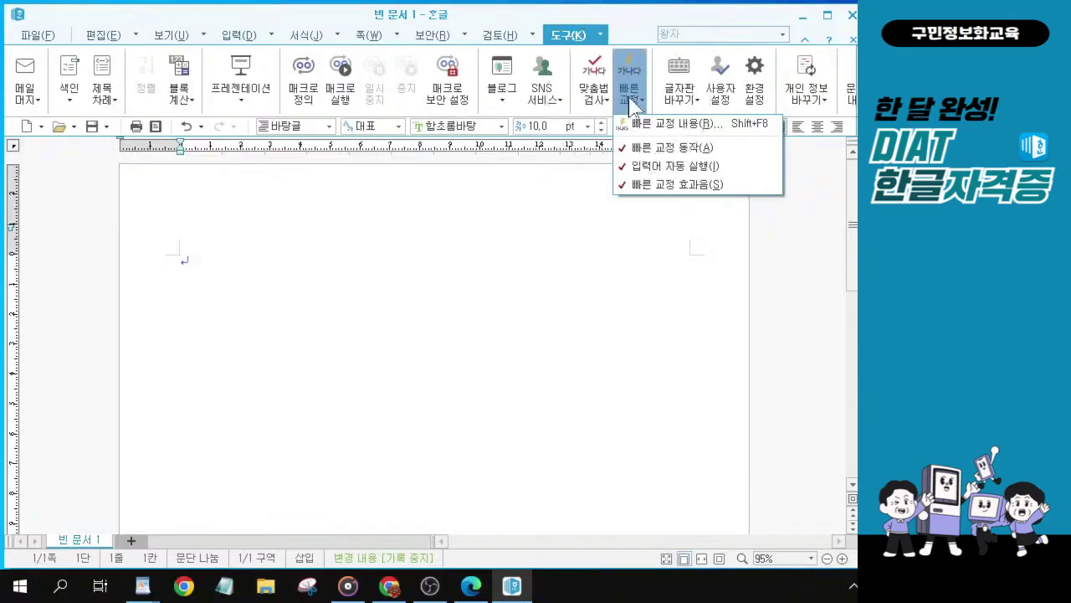
{"action": "left_click", "coordinate": [663, 126]}
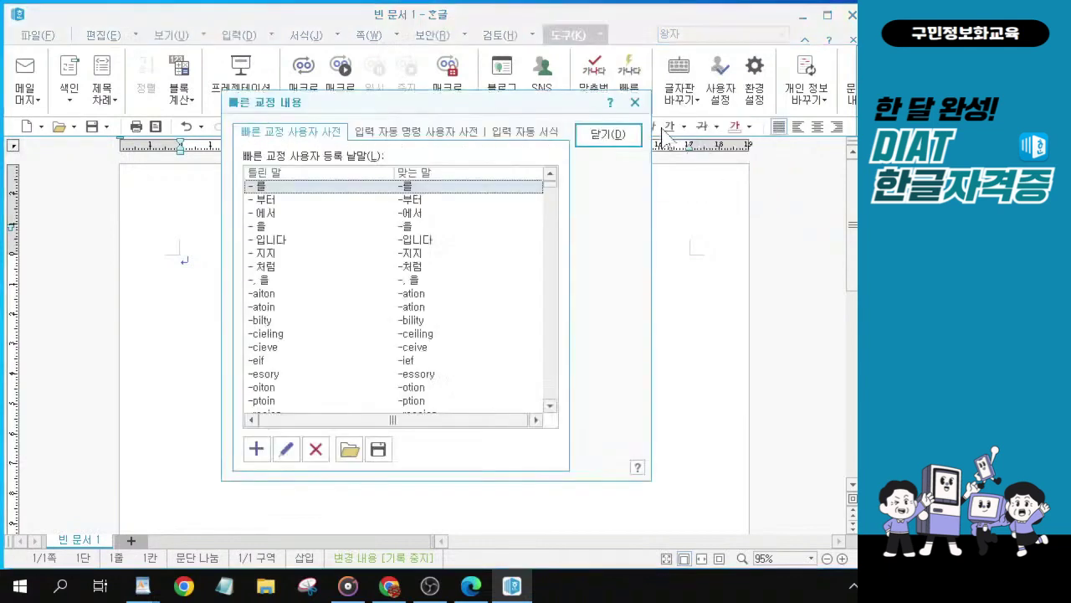
{"action": "left_click", "coordinate": [527, 132]}
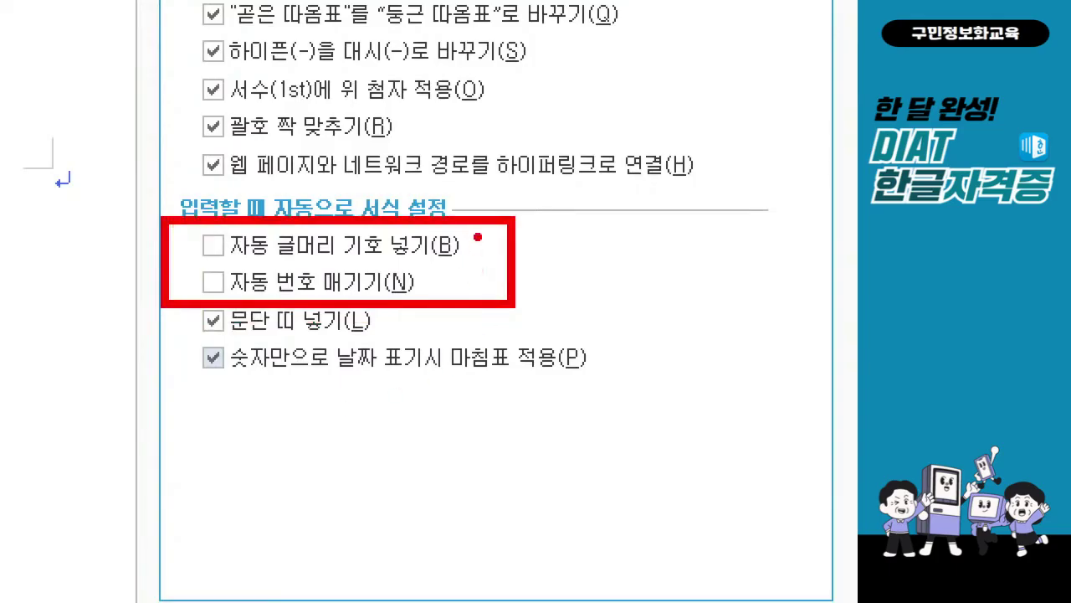
{"action": "left_click_drag", "start_coordinate": [195, 265], "coordinate": [230, 264]}
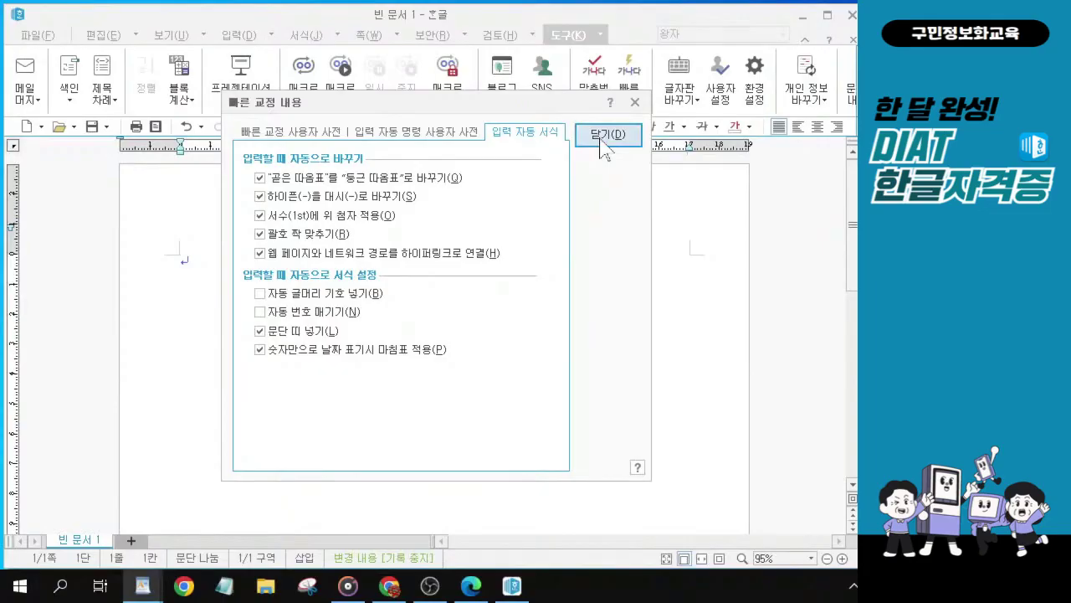
{"action": "left_click", "coordinate": [603, 146]}
{"action": "left_click", "coordinate": [604, 145]}
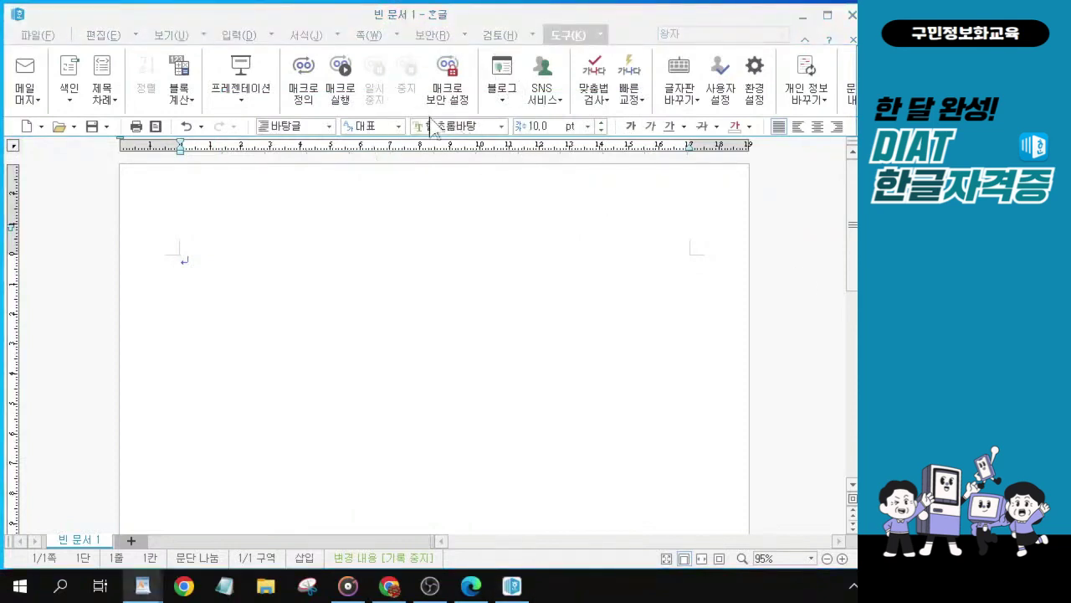
Set the document's font to 바탕 for the text at the cursor.
{"action": "left_click", "coordinate": [471, 128]}
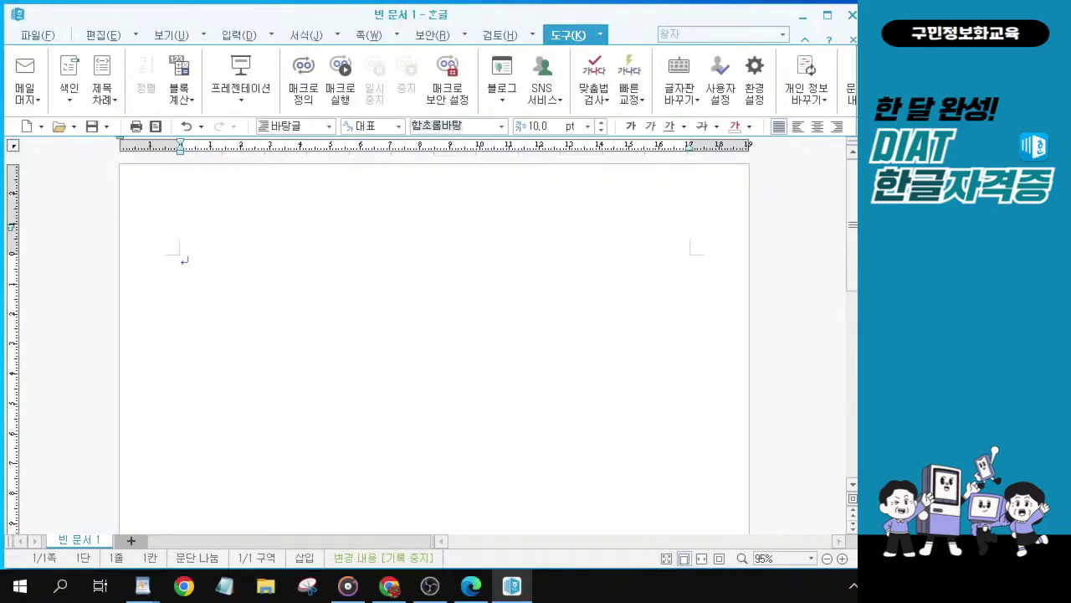
{"action": "type", "text": "바"}
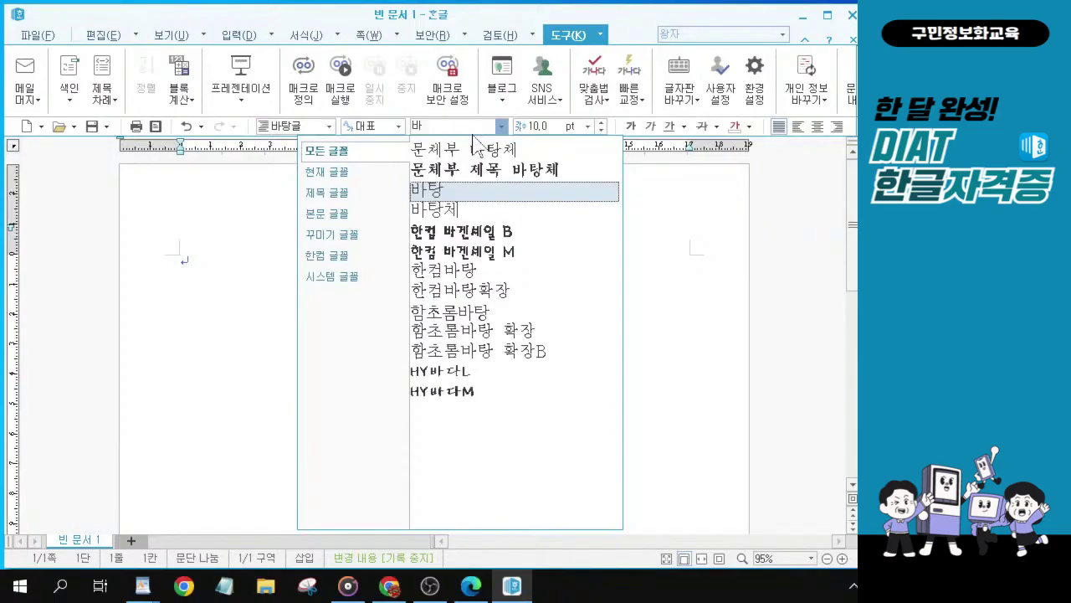
{"action": "left_click", "coordinate": [453, 204]}
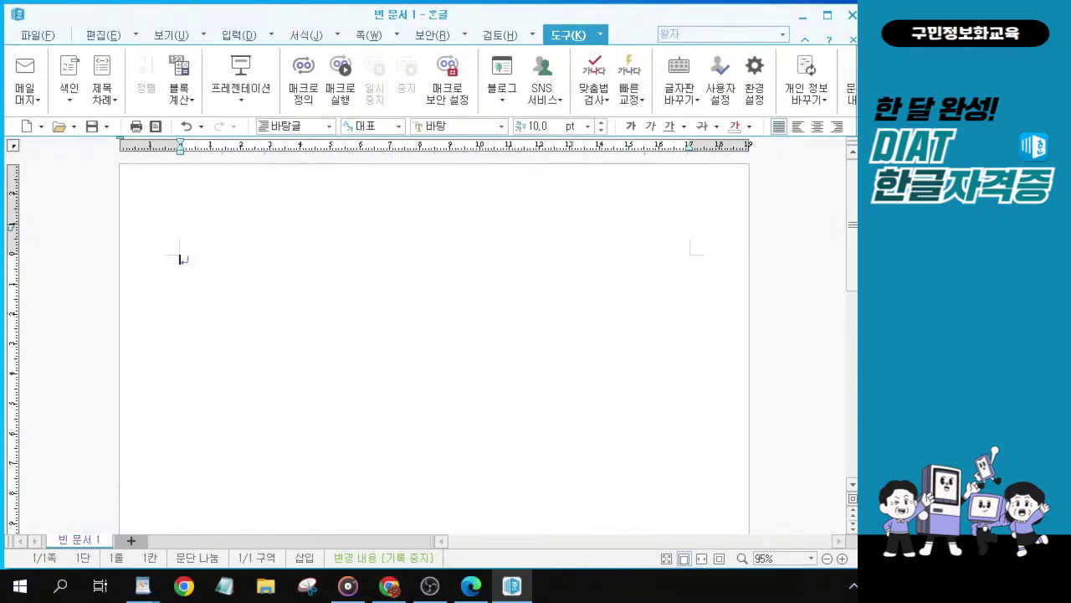
Shift the document window aside to check the paragraph alignment and line spacing settings, and move the window back.
{"action": "left_click_drag", "start_coordinate": [426, 12], "coordinate": [266, 17]}
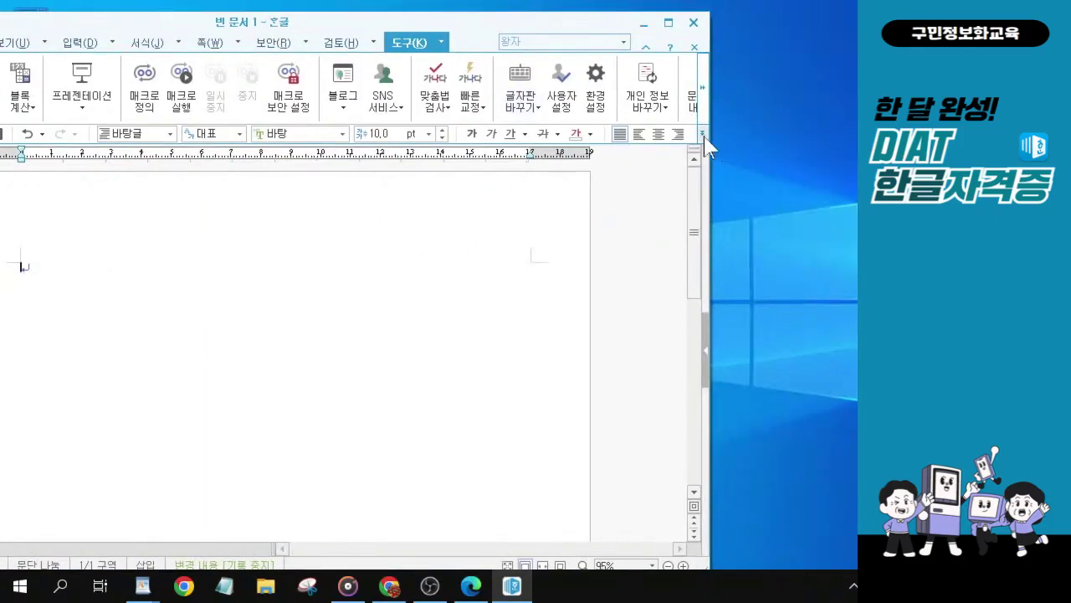
{"action": "left_click", "coordinate": [621, 136]}
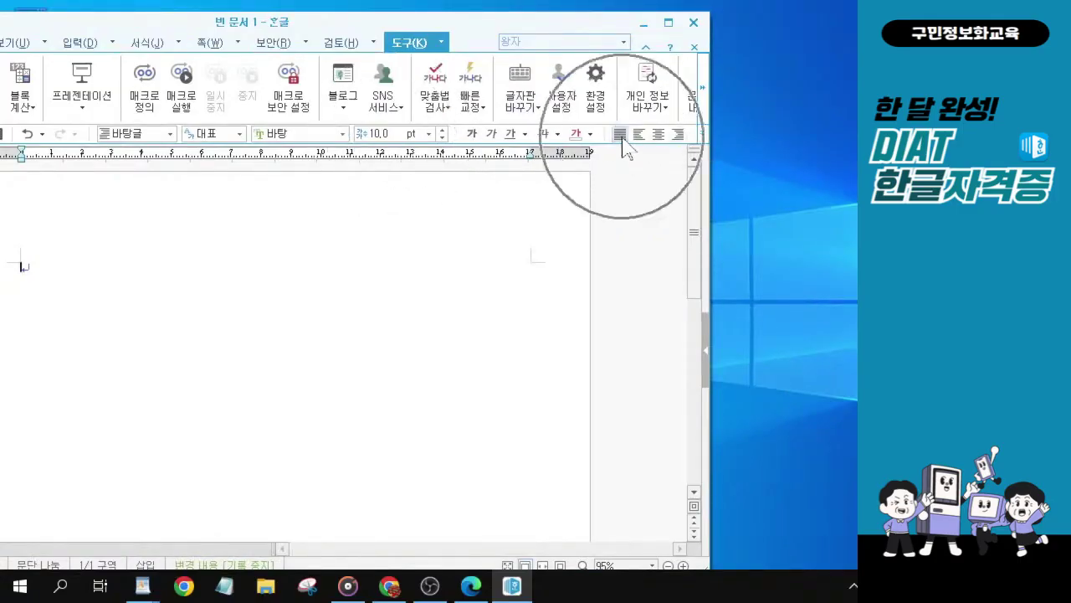
{"action": "left_click", "coordinate": [701, 133]}
{"action": "left_click", "coordinate": [744, 201]}
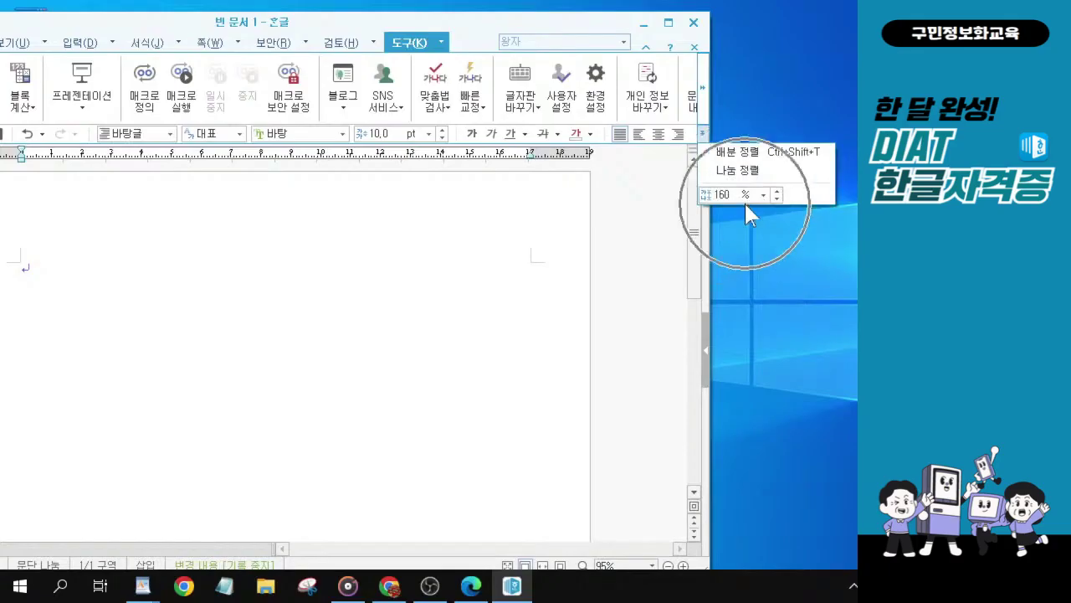
{"action": "left_click", "coordinate": [744, 201]}
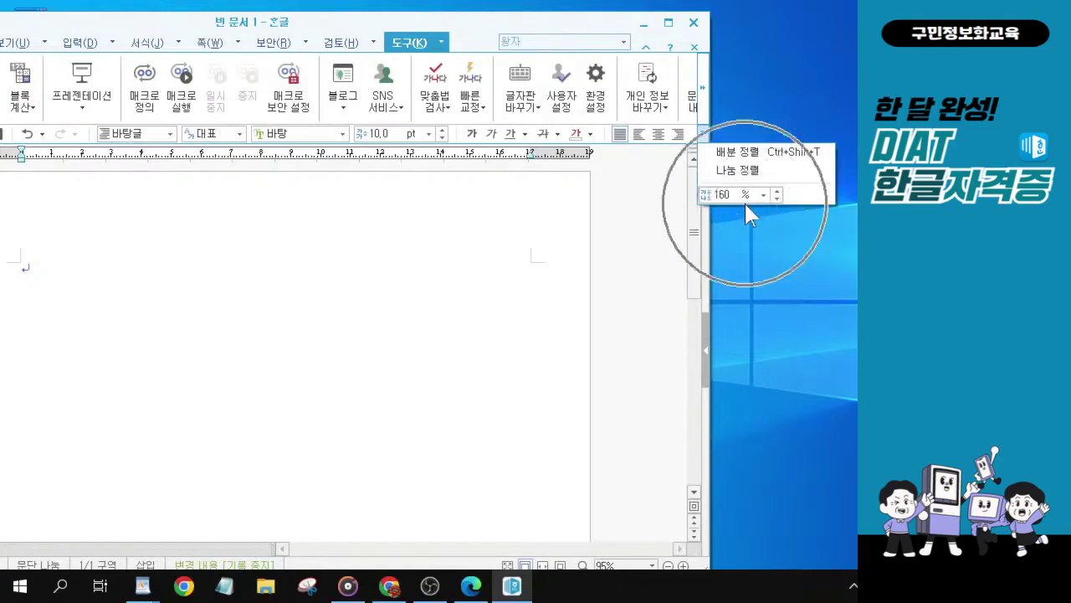
{"action": "key", "text": "Escape"}
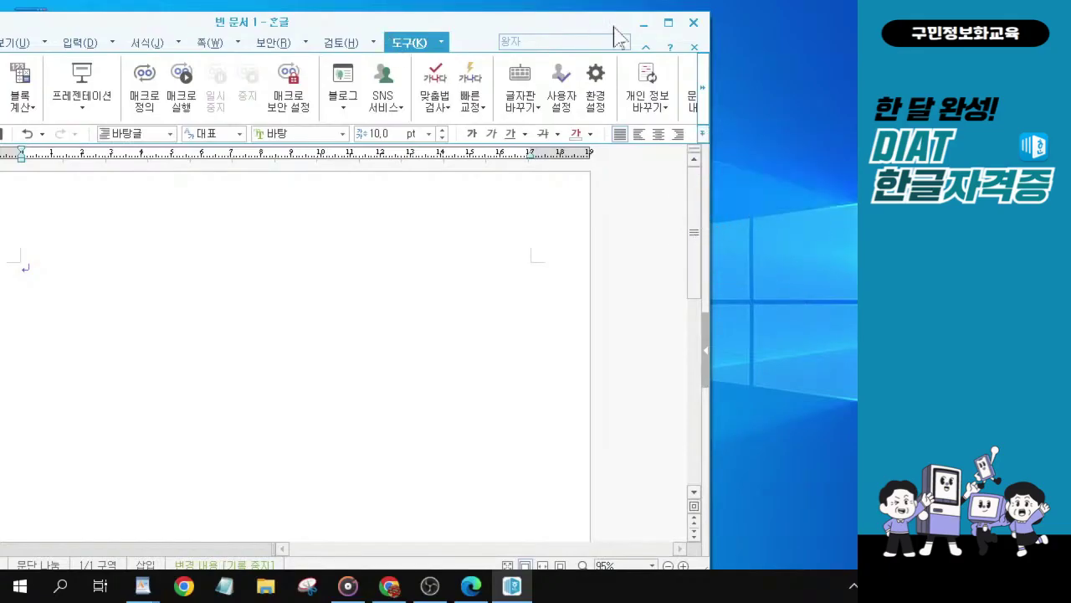
{"action": "double_click", "coordinate": [271, 20]}
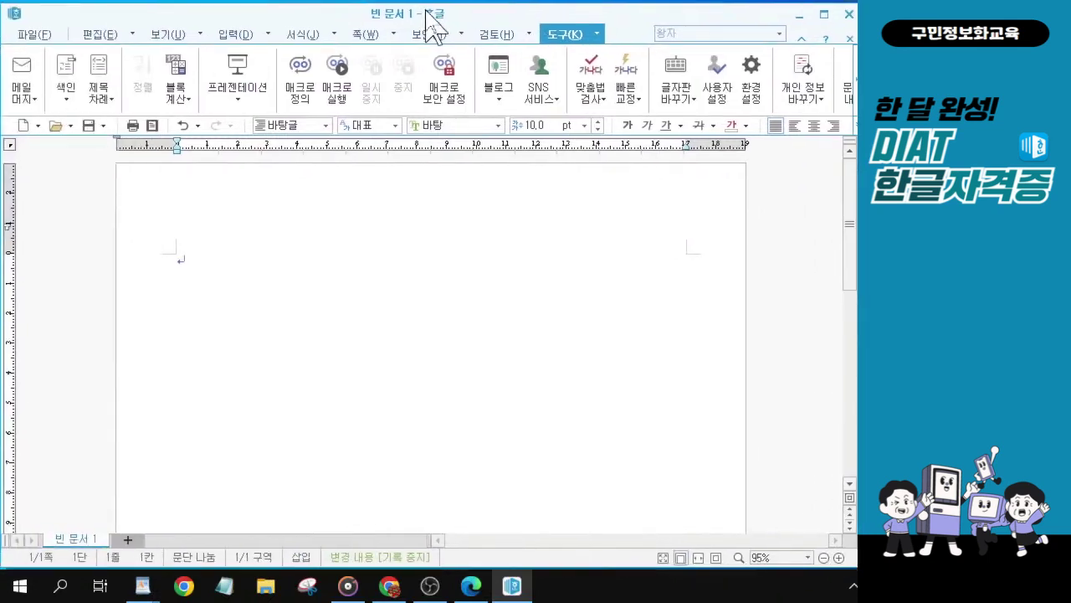
{"action": "left_click_drag", "start_coordinate": [427, 12], "coordinate": [442, 19]}
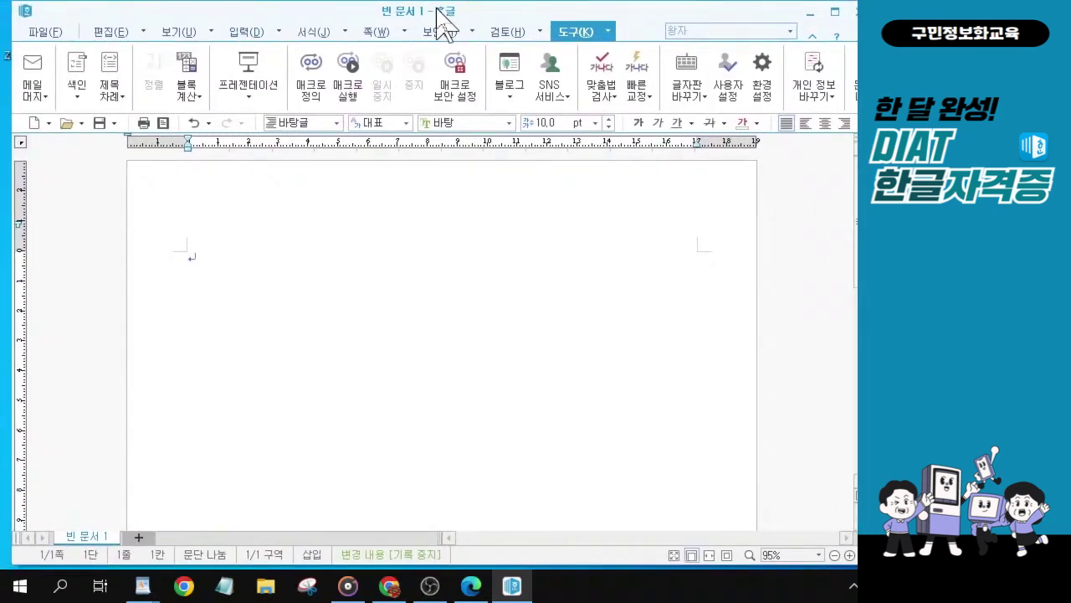
{"action": "left_click", "coordinate": [184, 280]}
{"action": "left_click", "coordinate": [181, 34]}
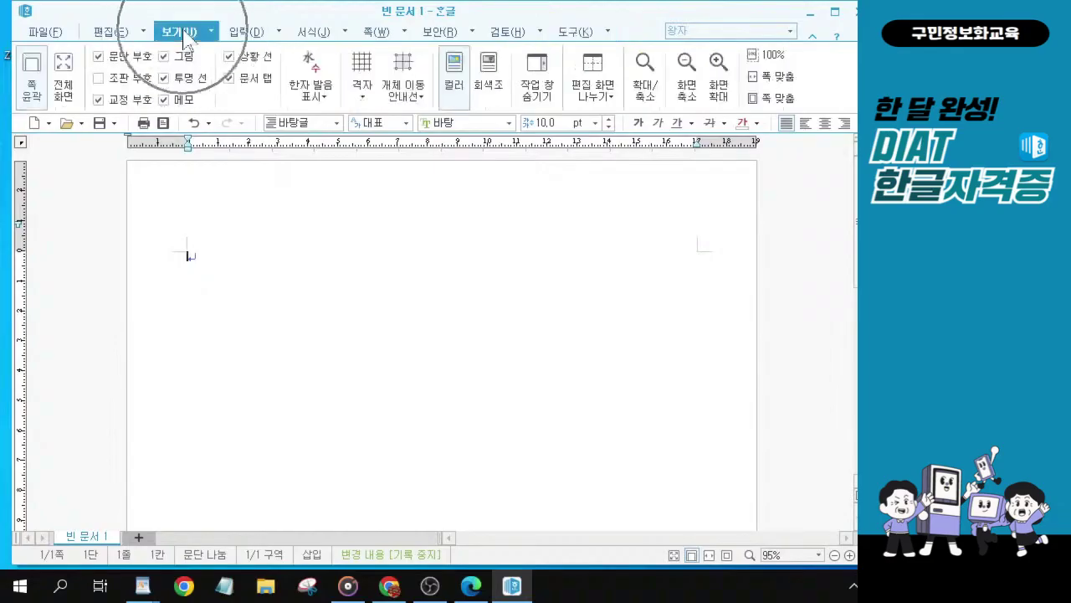
{"action": "left_click", "coordinate": [106, 36]}
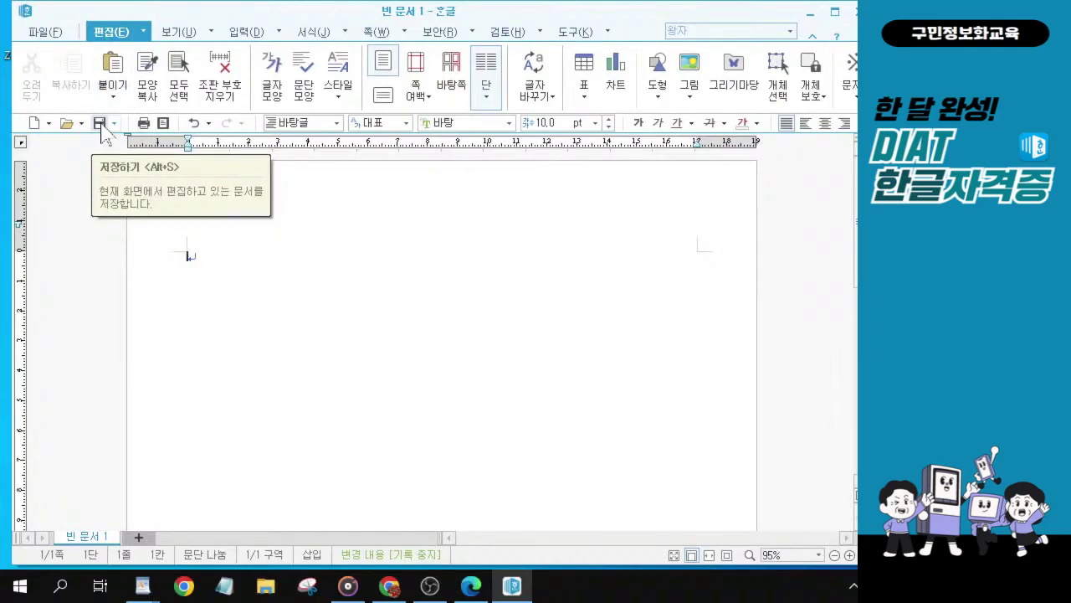
Save the document as 워드-221124 in the KAIT folder on the desktop, in the Hangul document (*.hwp) format.
{"action": "left_click", "coordinate": [101, 124]}
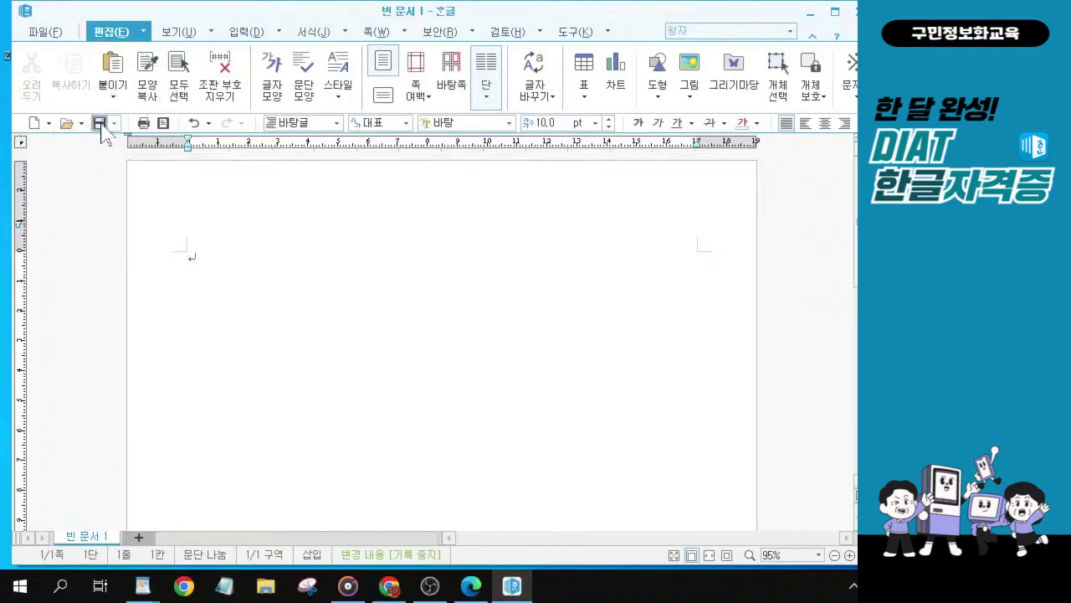
{"action": "left_click", "coordinate": [100, 124]}
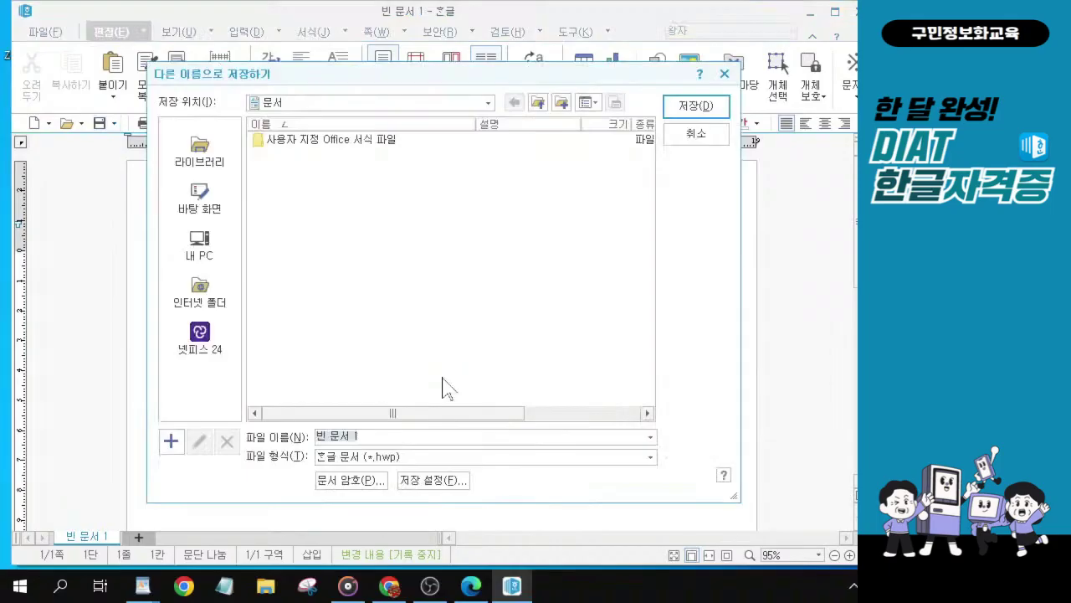
{"action": "left_click", "coordinate": [194, 201]}
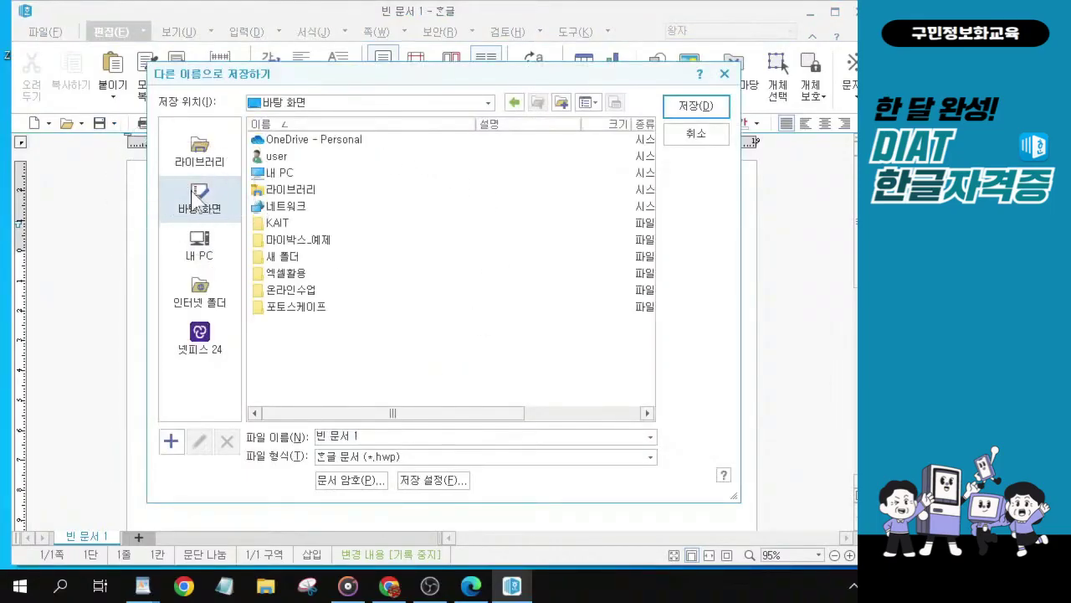
{"action": "double_click", "coordinate": [279, 225]}
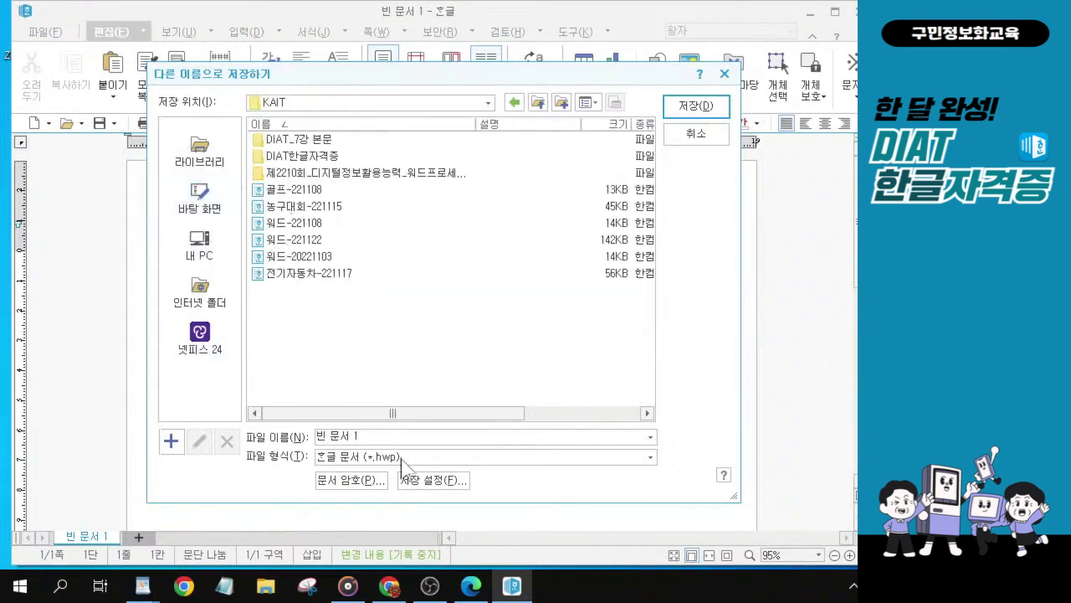
{"action": "left_click_drag", "start_coordinate": [362, 436], "coordinate": [72, 374]}
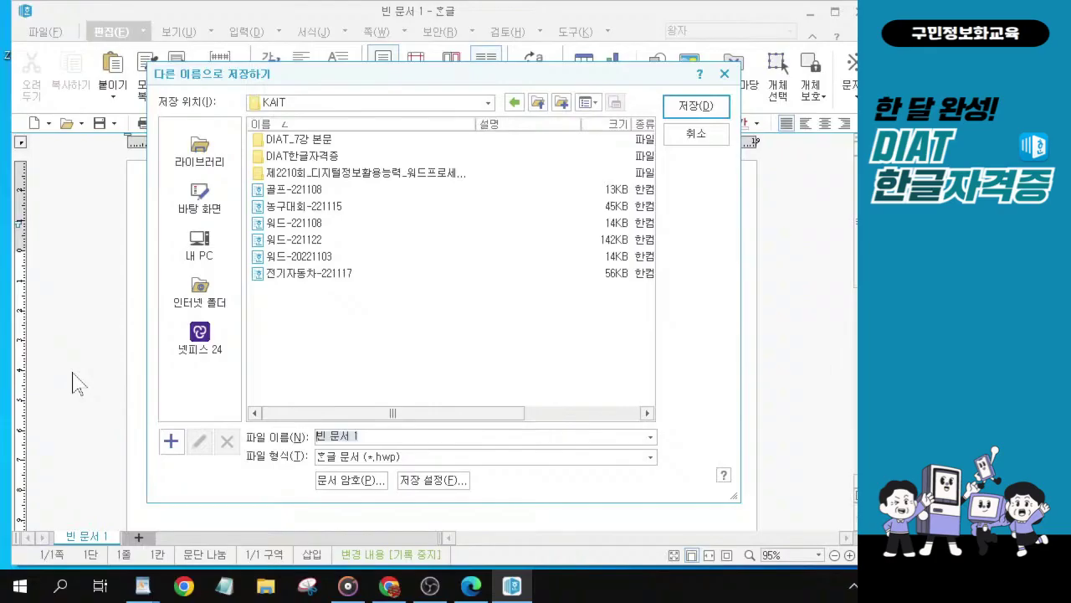
{"action": "type", "text": "워"}
{"action": "type", "text": "드ㅓ"}
{"action": "type", "text": "221124"}
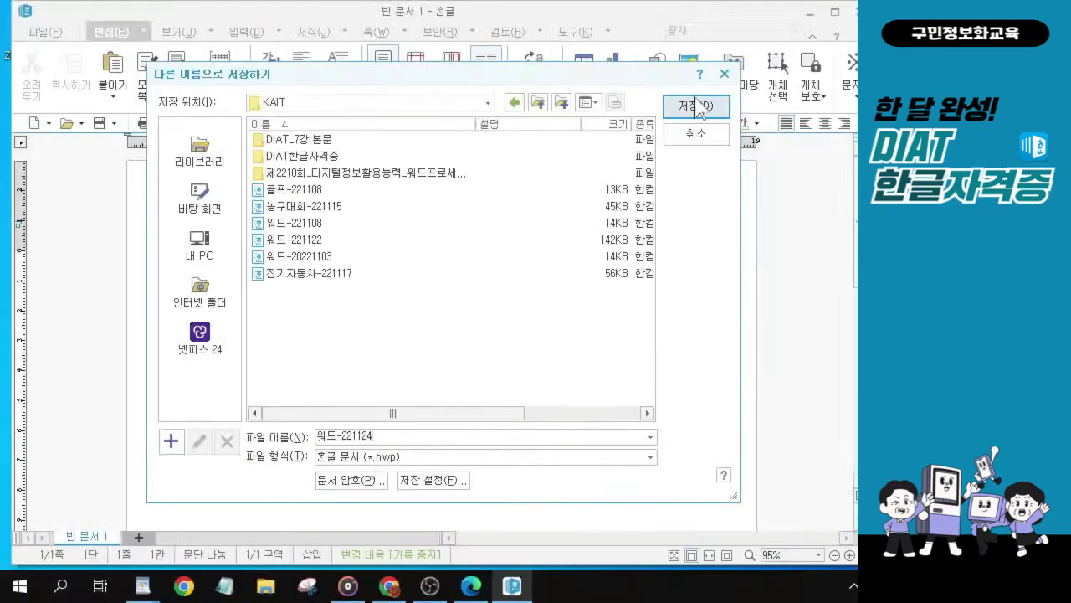
{"action": "left_click", "coordinate": [696, 108]}
{"action": "left_click", "coordinate": [696, 106]}
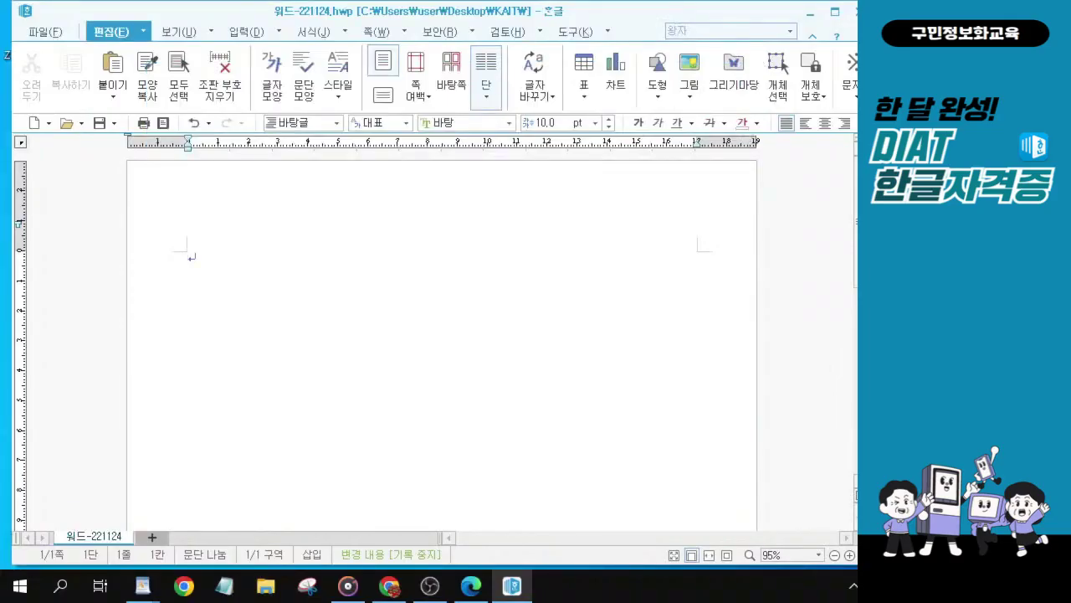
Start inserting an existing document at the cursor and browse to the KAIT folder on the desktop.
{"action": "left_click", "coordinate": [176, 282]}
{"action": "left_click", "coordinate": [279, 32]}
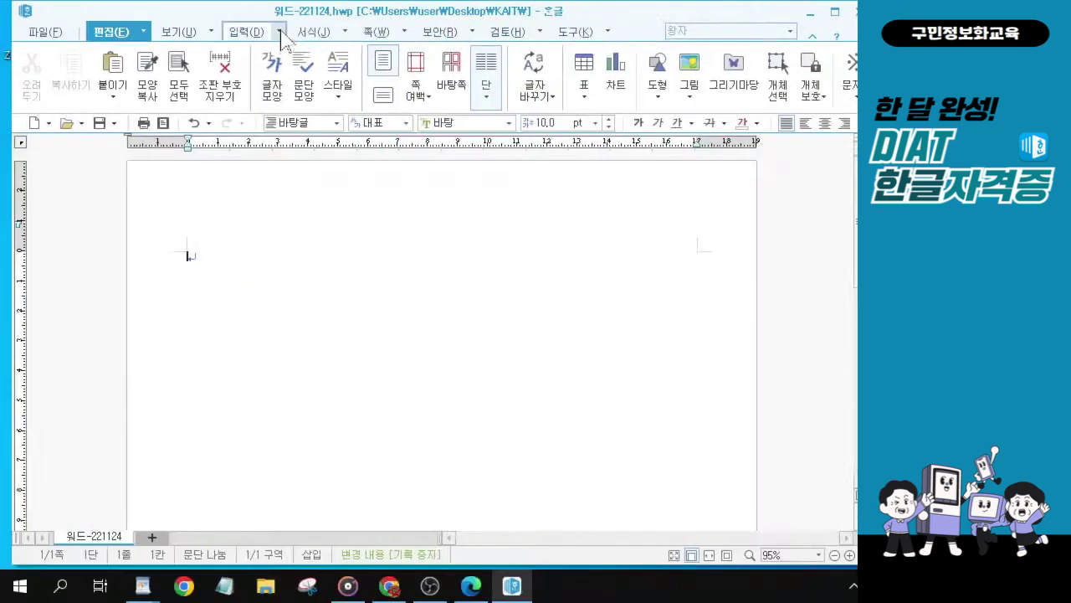
{"action": "left_click", "coordinate": [281, 33]}
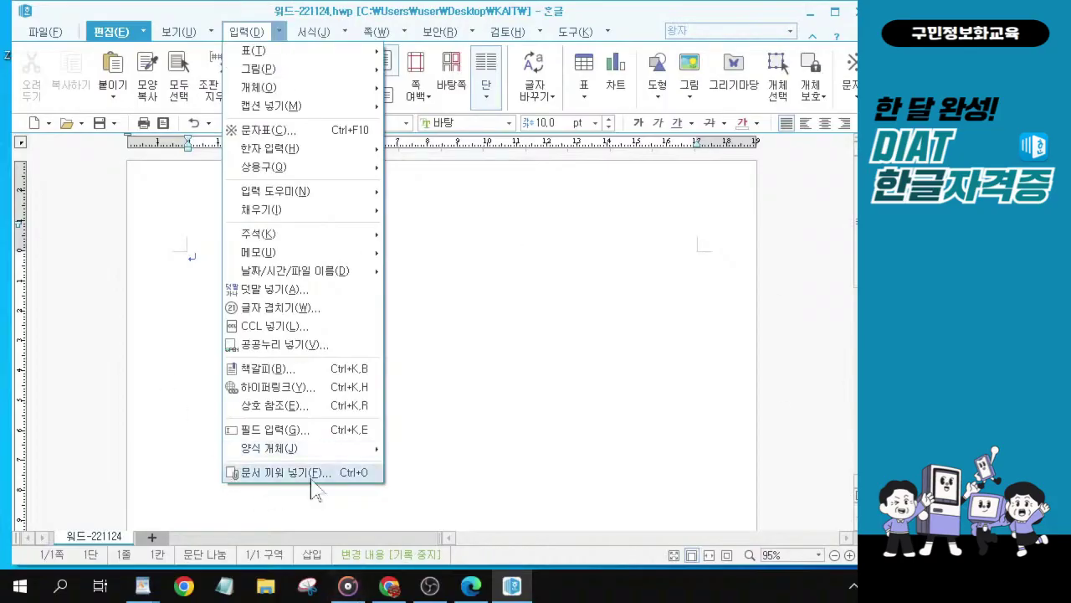
{"action": "left_click", "coordinate": [316, 474]}
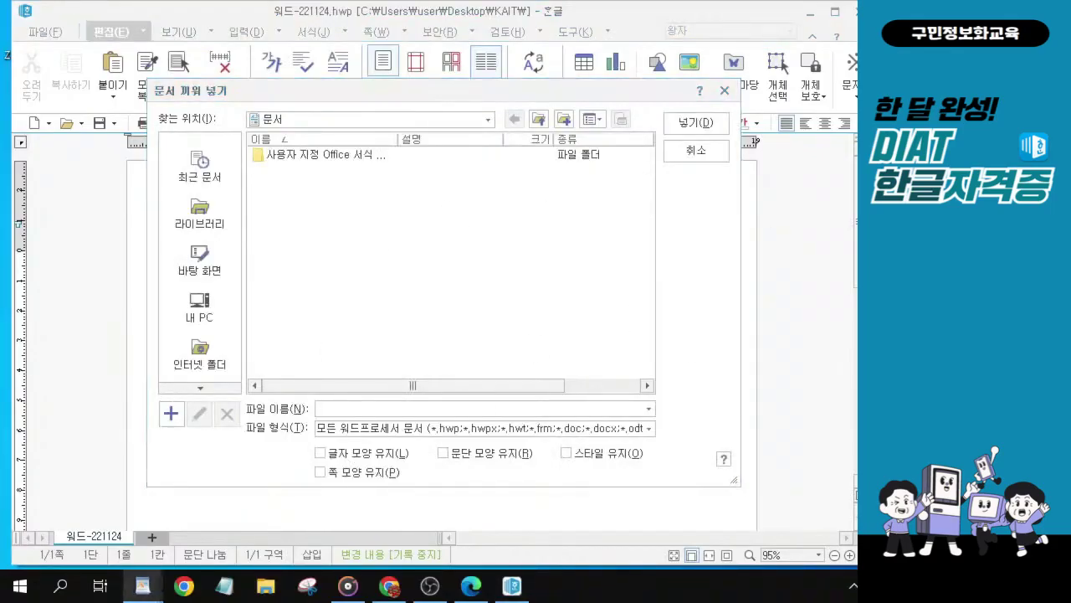
{"action": "left_click", "coordinate": [201, 261]}
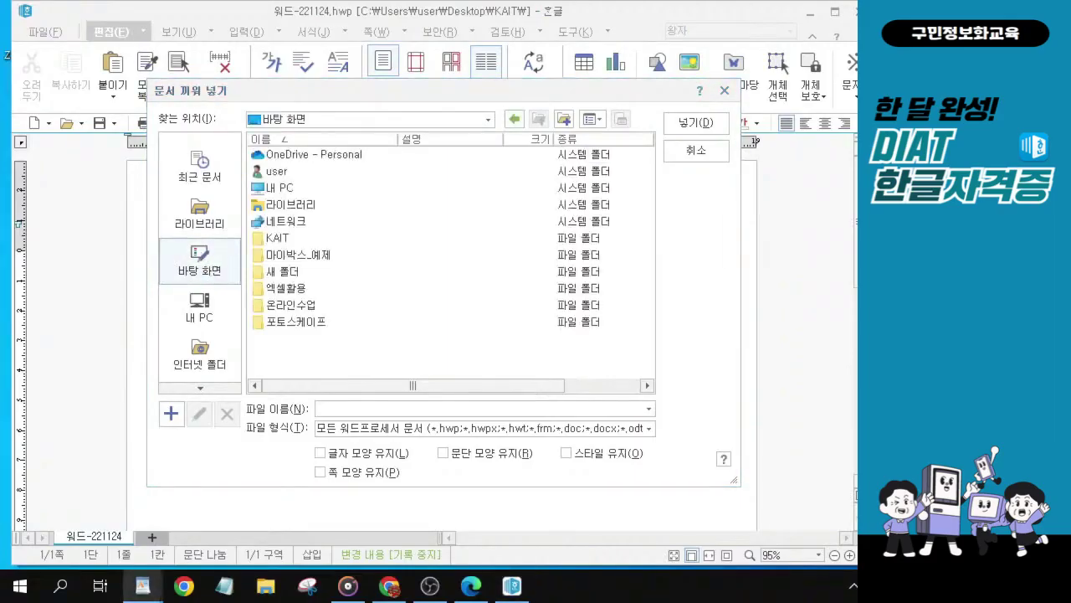
{"action": "key", "text": "ctrl"}
{"action": "left_click", "coordinate": [274, 241]}
{"action": "key", "text": "ctrl"}
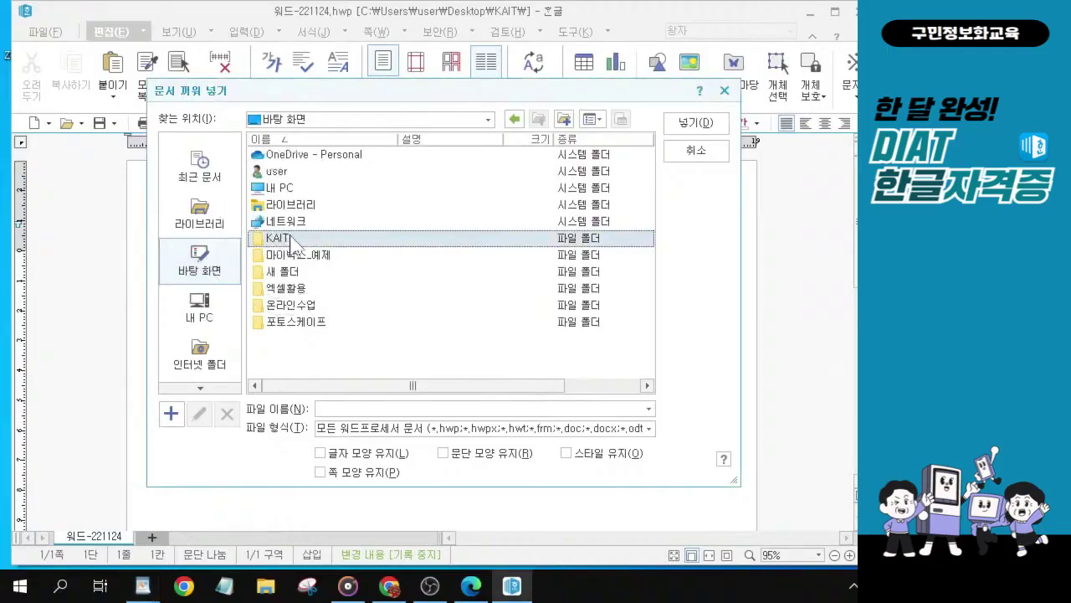
{"action": "key", "text": "ctrl"}
{"action": "key", "text": "ctrl"}
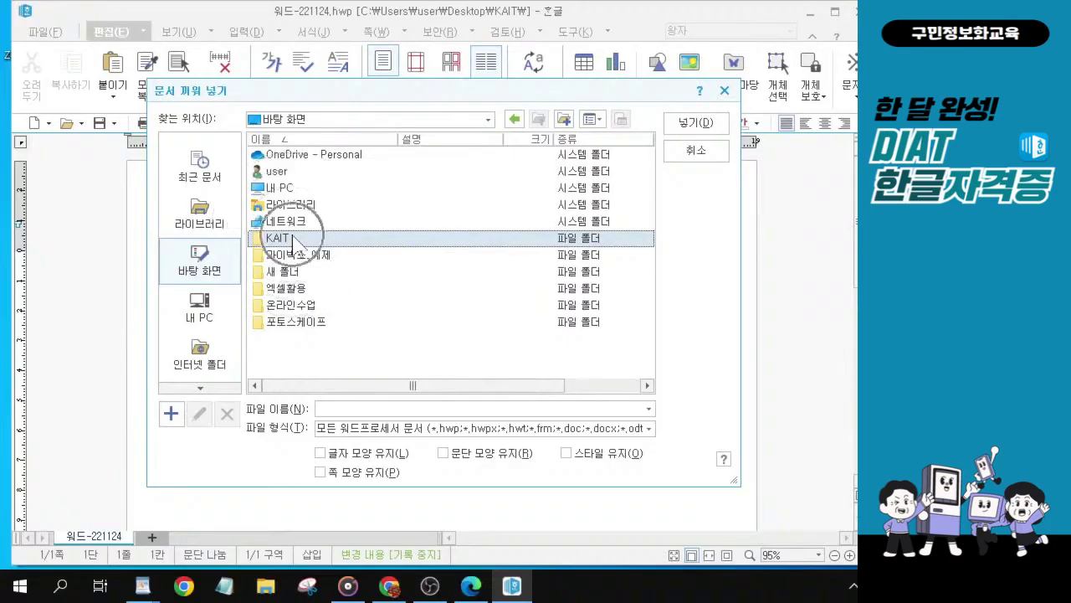
{"action": "double_click", "coordinate": [294, 240]}
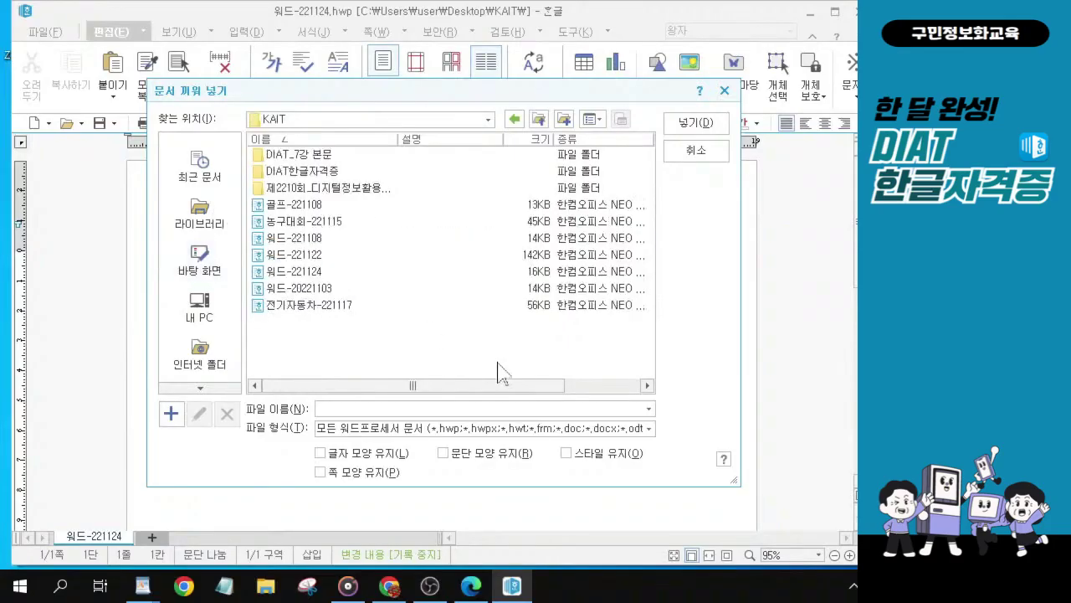
Insert the file 최신기출문제1_본문 from the DIAT_7강 본문 folder into the document.
{"action": "left_click", "coordinate": [298, 155]}
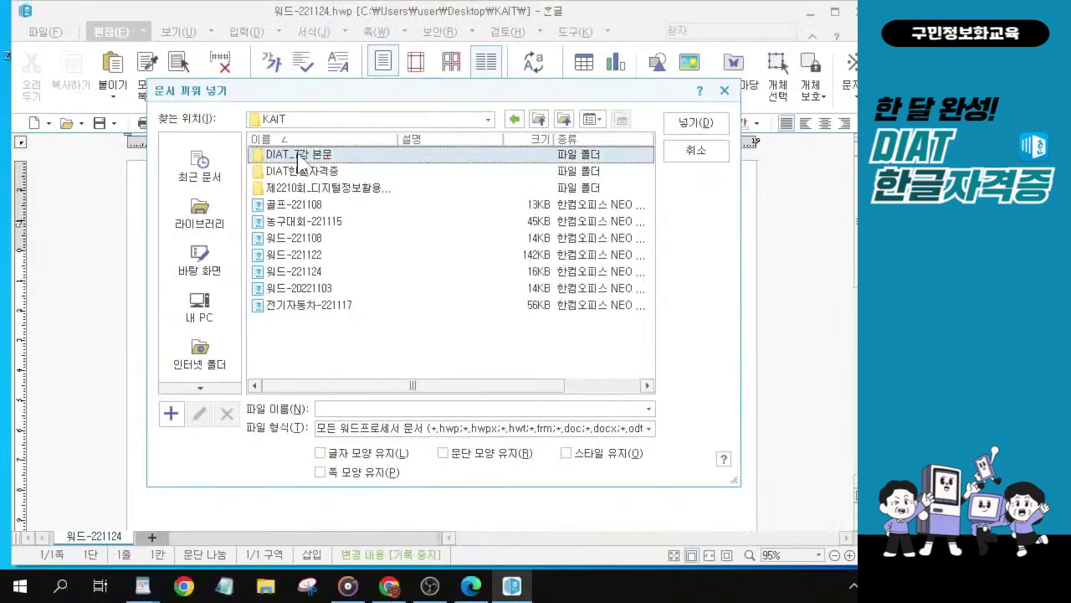
{"action": "double_click", "coordinate": [297, 155]}
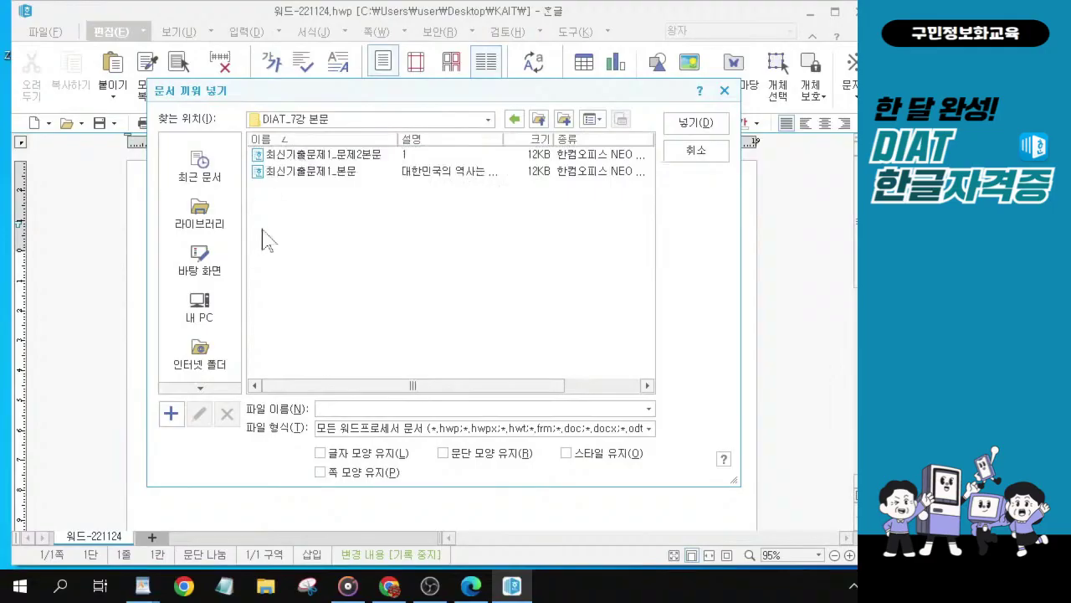
{"action": "left_click", "coordinate": [326, 179]}
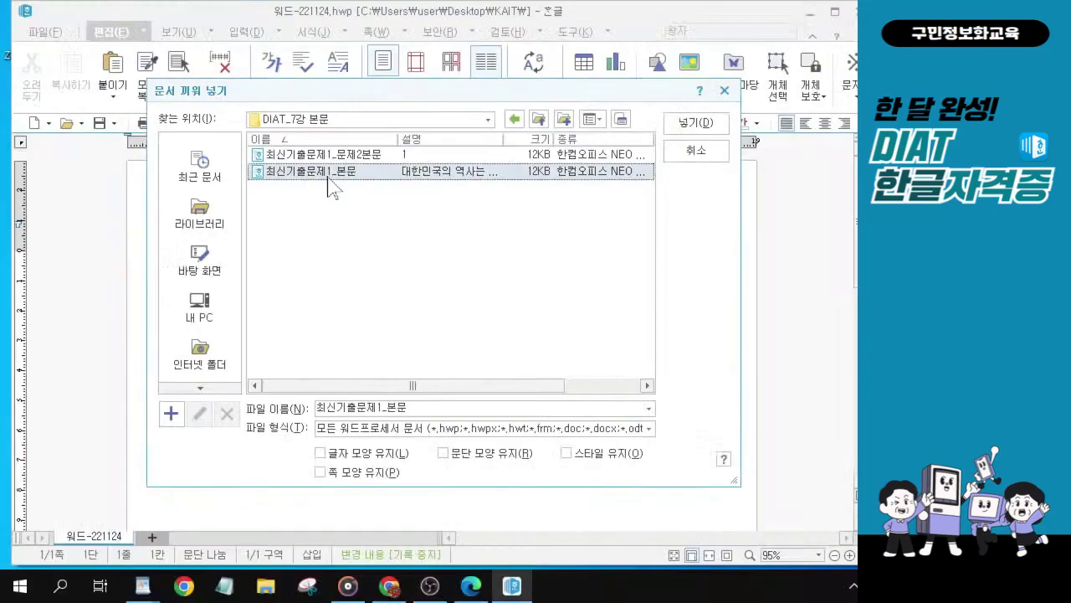
{"action": "left_click", "coordinate": [328, 186]}
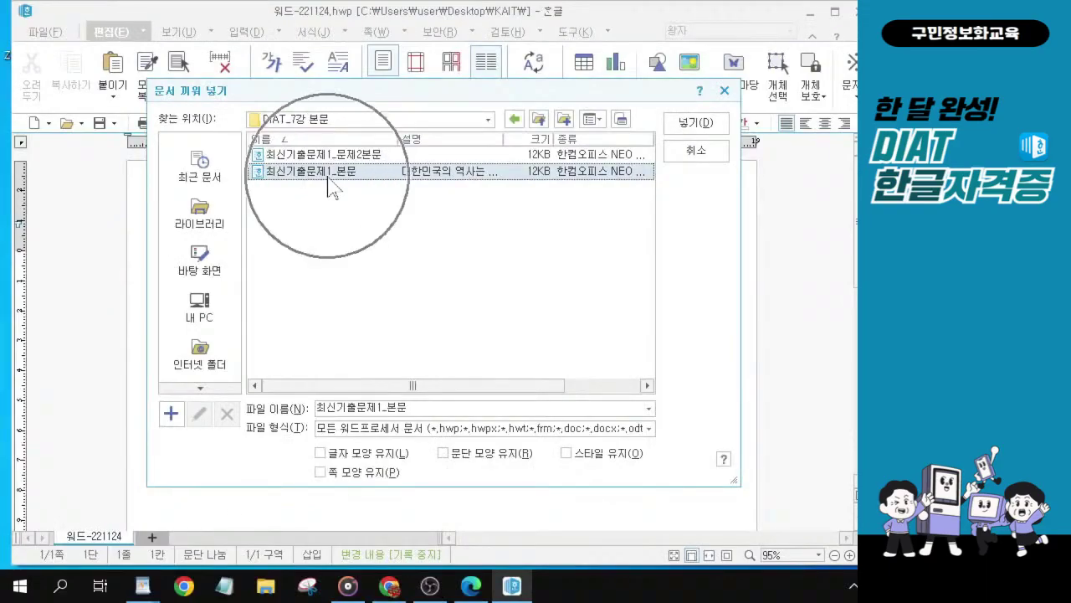
{"action": "left_click", "coordinate": [688, 129]}
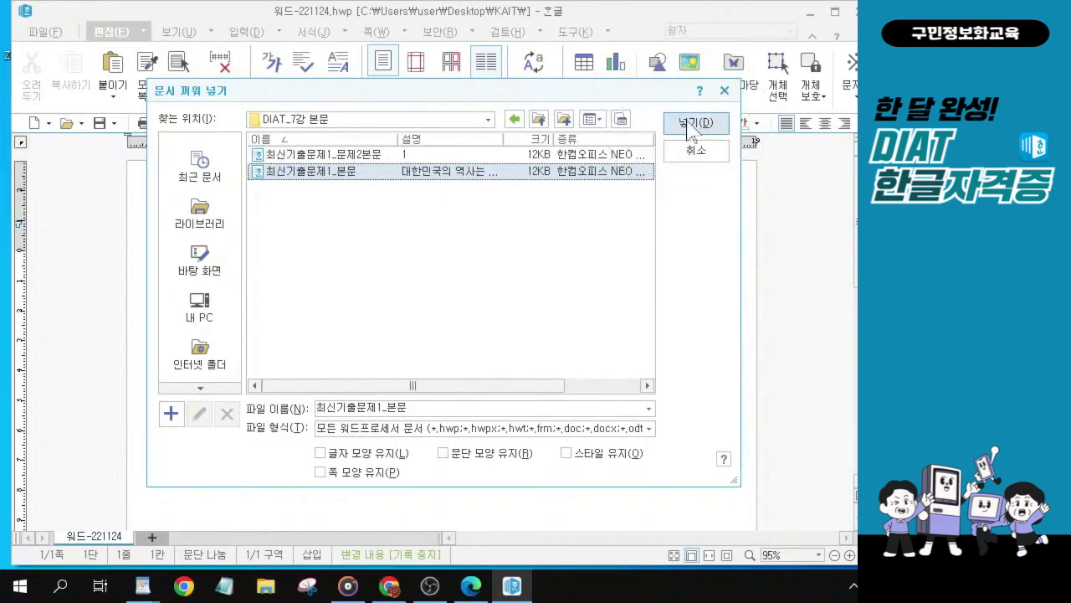
{"action": "left_click", "coordinate": [689, 131]}
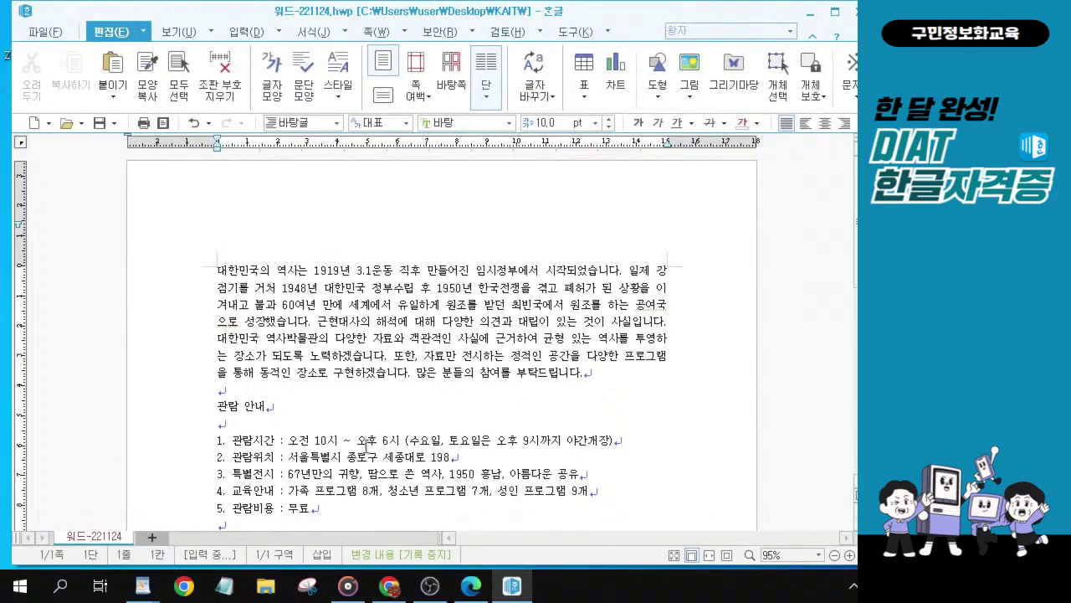
Place the text cursor directly before the heading 관람 안내, with the document enlarged to 195%.
{"action": "key", "text": "alt+Tab"}
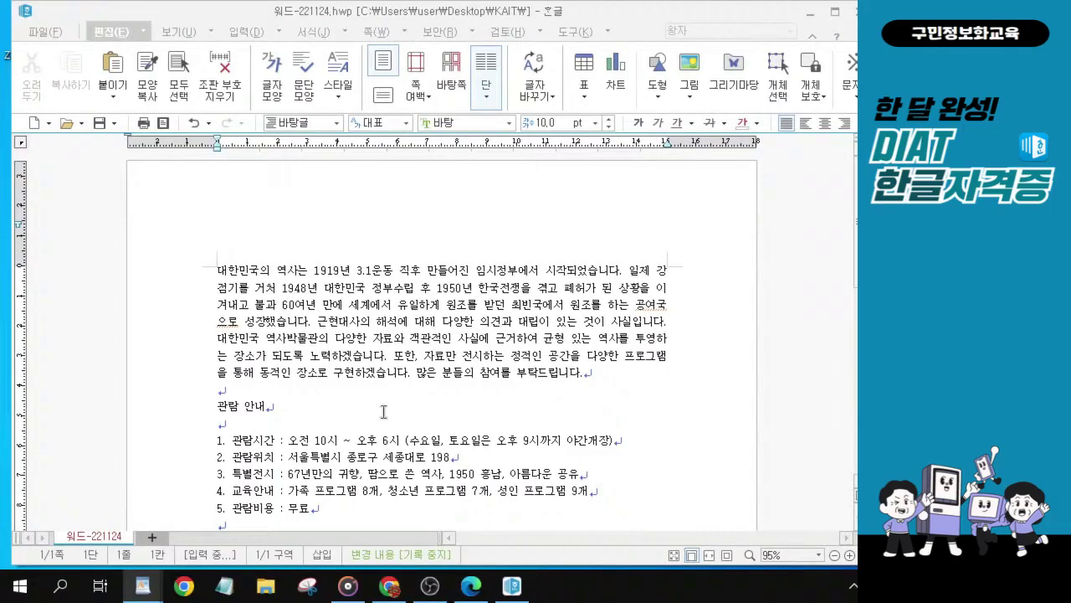
{"action": "scroll", "coordinate": [354, 393], "scroll_direction": "up", "scroll_amount": 2}
{"action": "scroll", "coordinate": [354, 393], "scroll_direction": "up", "scroll_amount": 5}
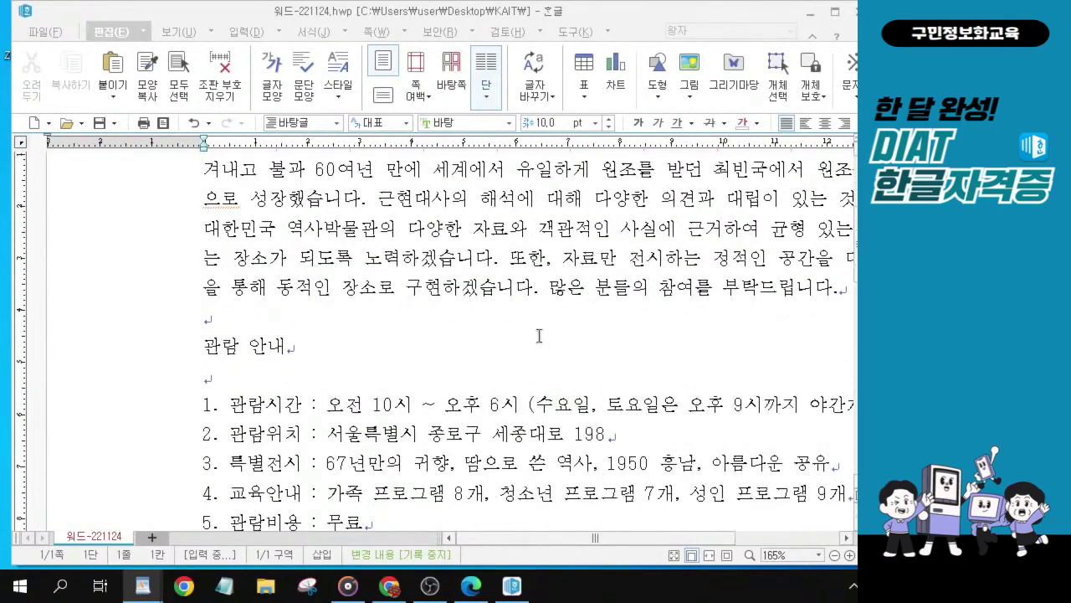
{"action": "scroll", "coordinate": [544, 338], "scroll_direction": "up", "scroll_amount": 1}
{"action": "left_click", "coordinate": [216, 382]}
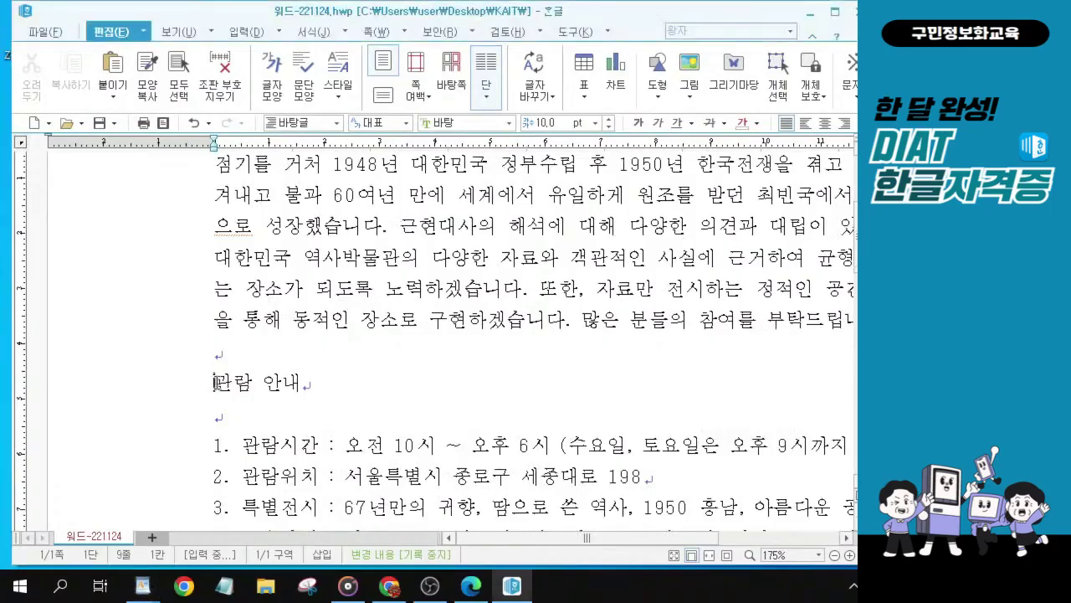
{"action": "left_click_drag", "start_coordinate": [216, 382], "coordinate": [325, 394]}
{"action": "left_click", "coordinate": [326, 393]}
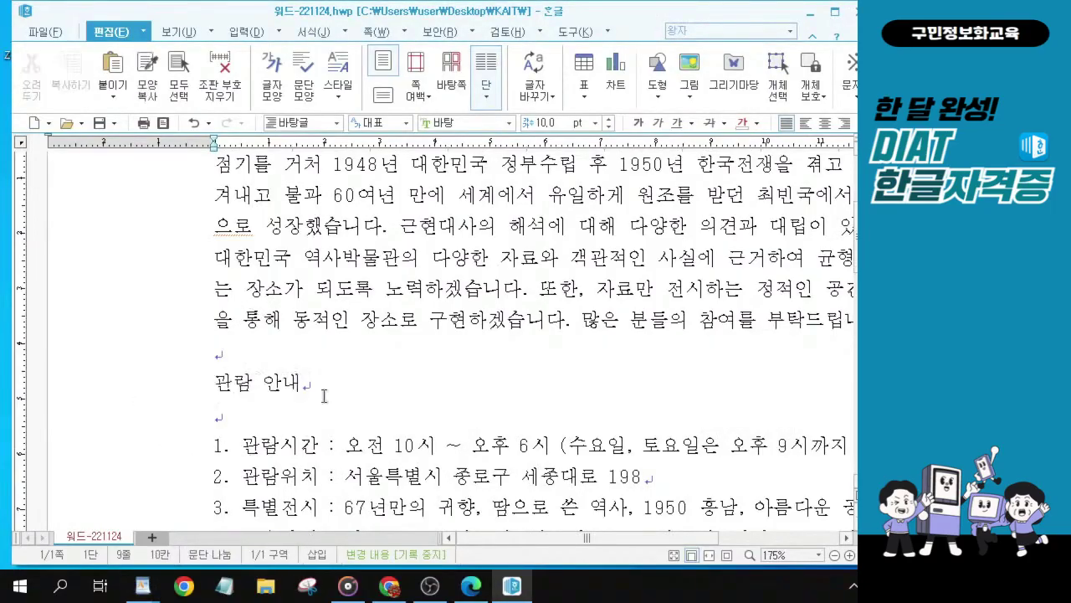
{"action": "left_click", "coordinate": [216, 383]}
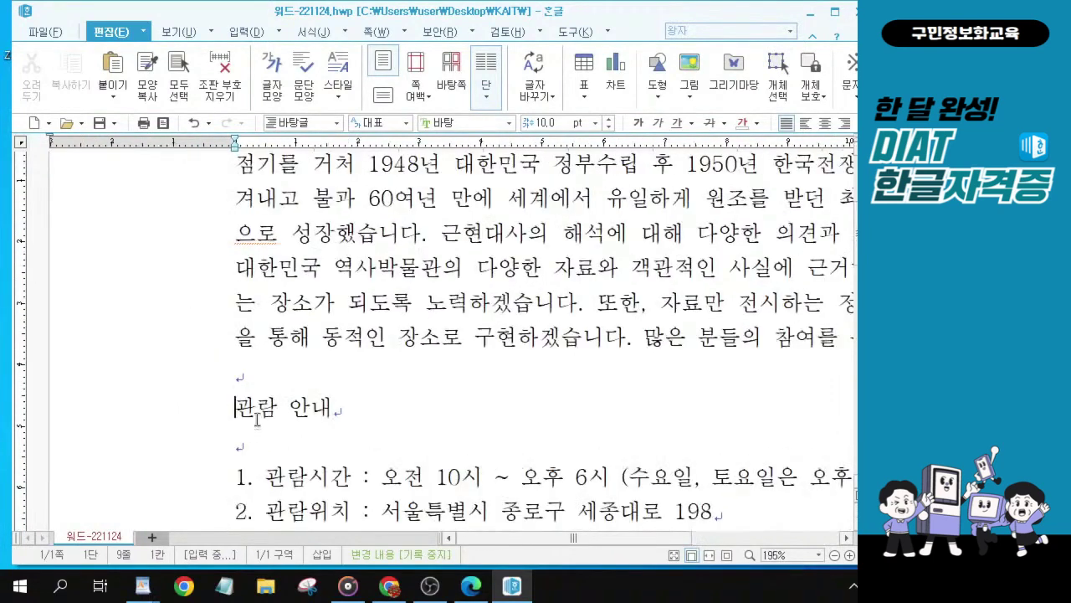
{"action": "scroll", "coordinate": [256, 416], "scroll_direction": "up", "scroll_amount": 2}
{"action": "left_click", "coordinate": [241, 313]}
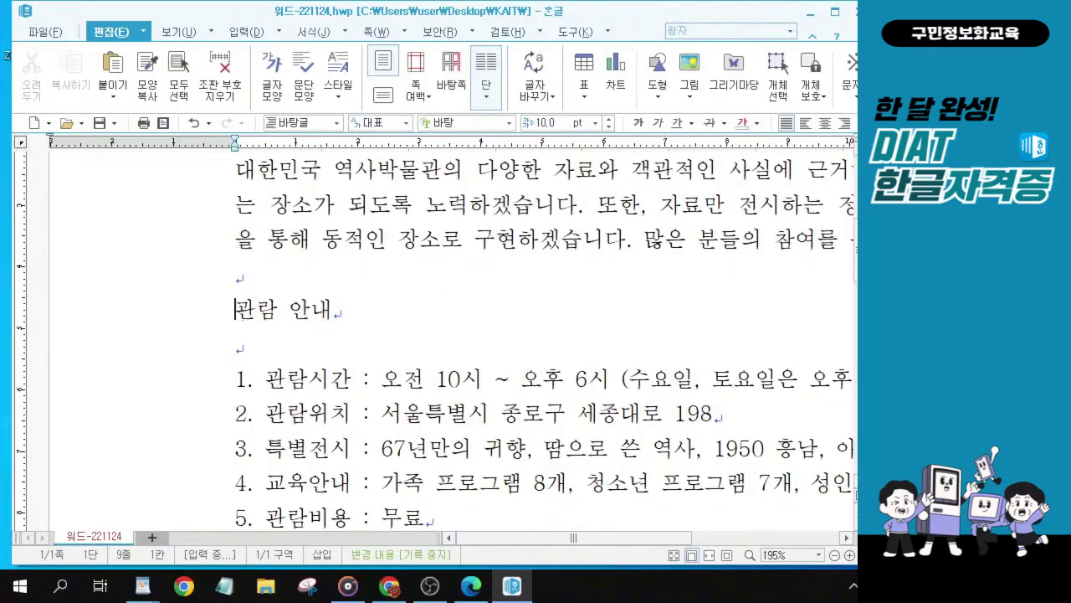
{"action": "key", "text": "alt+Tab"}
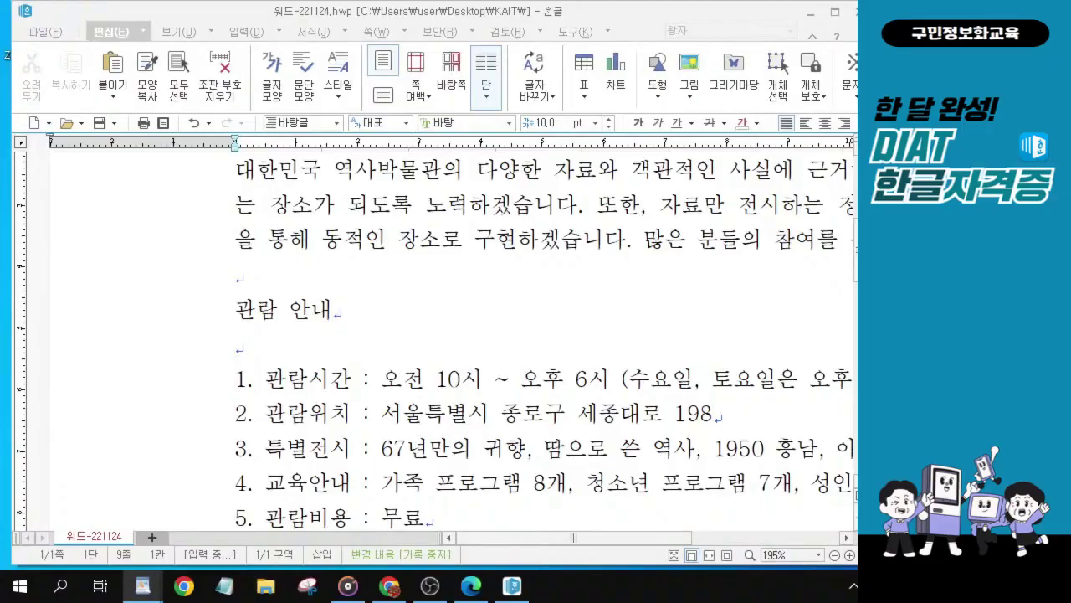
{"action": "left_click", "coordinate": [235, 310]}
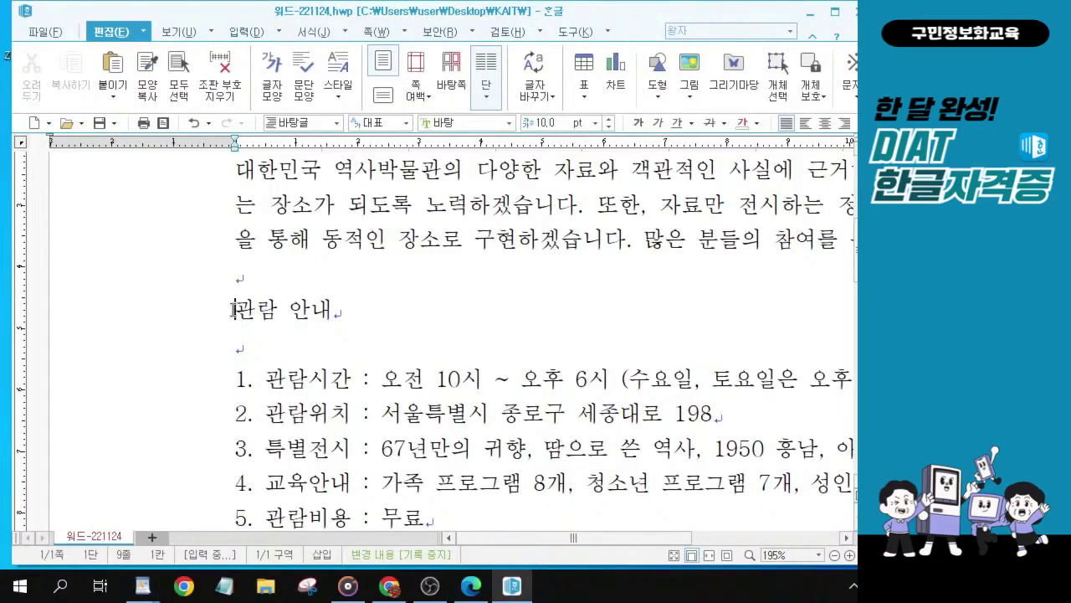
Open the character table and bring up the diamond symbols in the 전각 기호(일반) group of the 한글(HNC) set.
{"action": "key", "text": "ctrl+F10"}
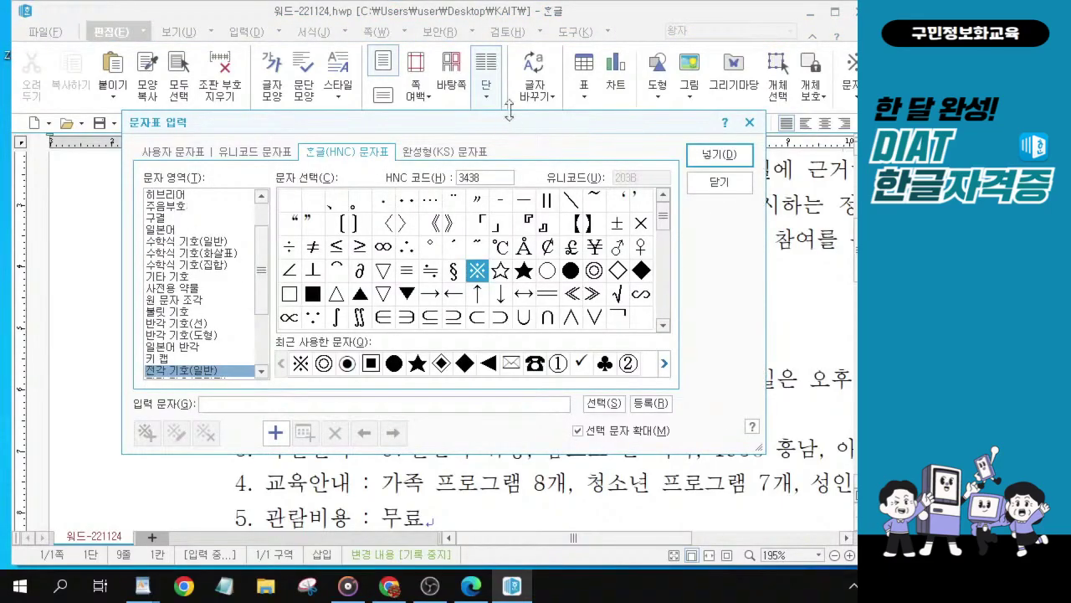
{"action": "left_click_drag", "start_coordinate": [511, 128], "coordinate": [484, 90]}
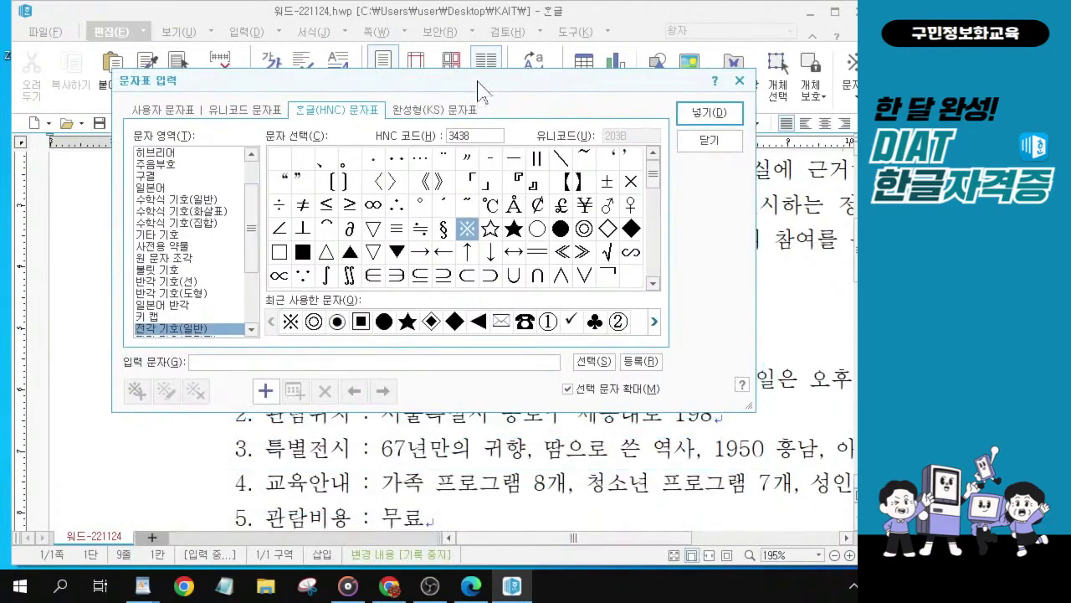
{"action": "left_click", "coordinate": [316, 117]}
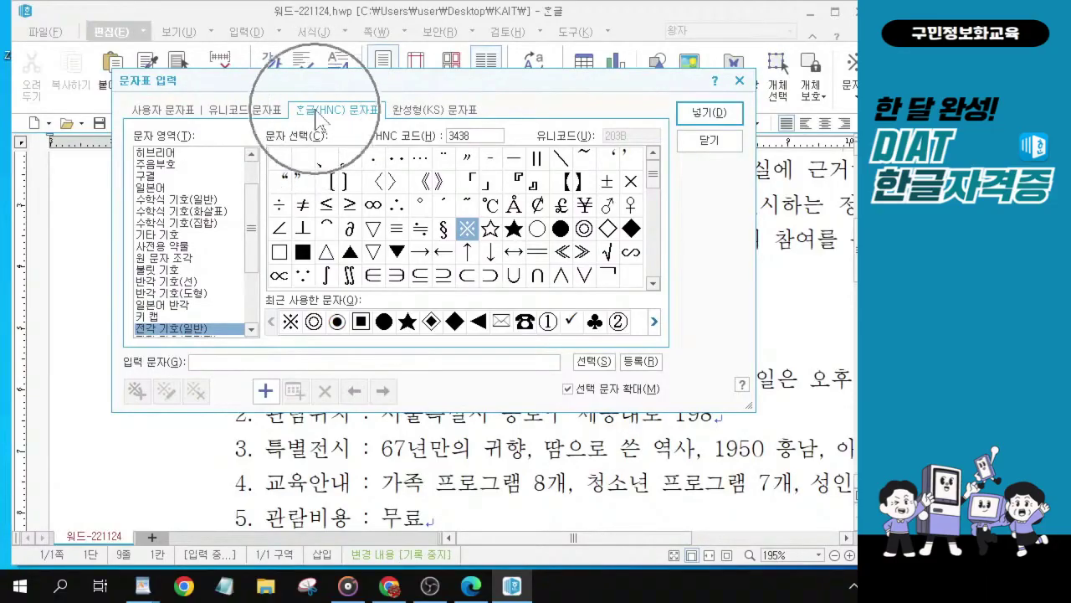
{"action": "left_click", "coordinate": [256, 219]}
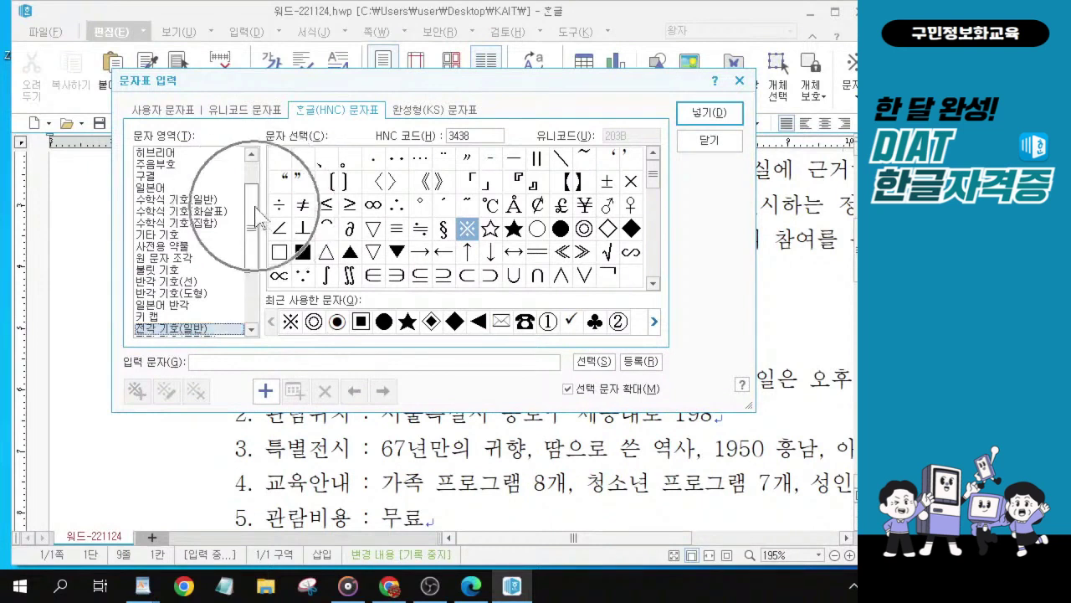
{"action": "left_click_drag", "start_coordinate": [258, 251], "coordinate": [263, 322]}
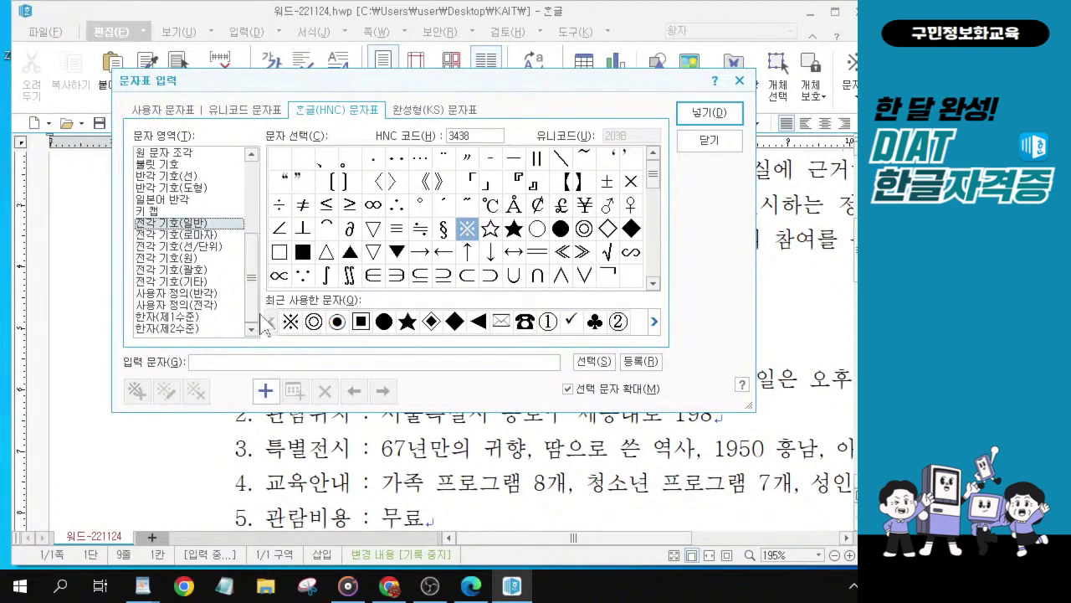
{"action": "key", "text": "alt"}
{"action": "left_click", "coordinate": [654, 283]}
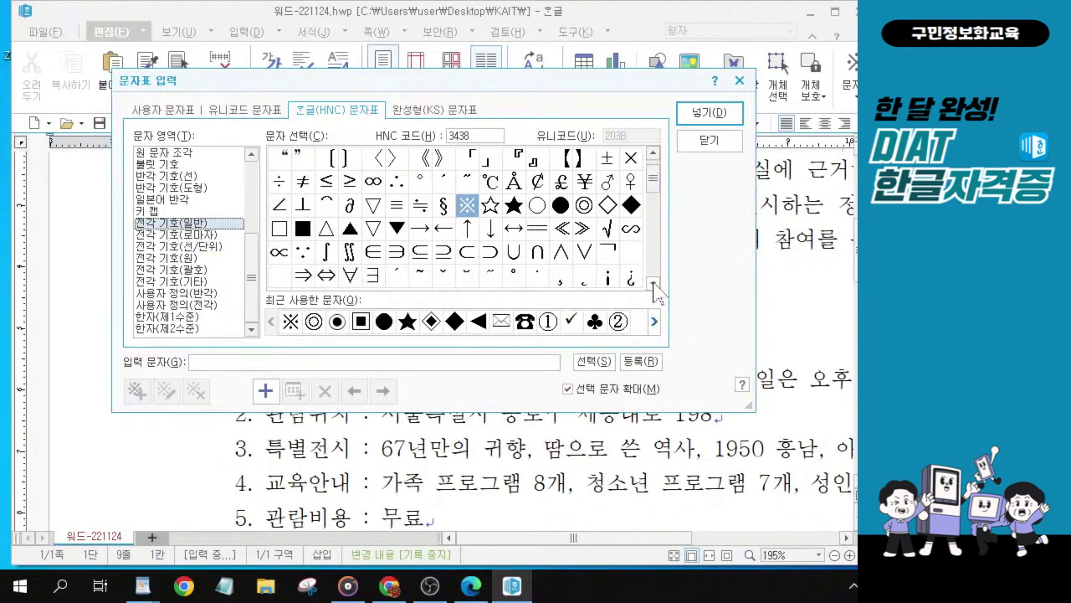
{"action": "left_click", "coordinate": [653, 284]}
{"action": "left_click", "coordinate": [654, 284]}
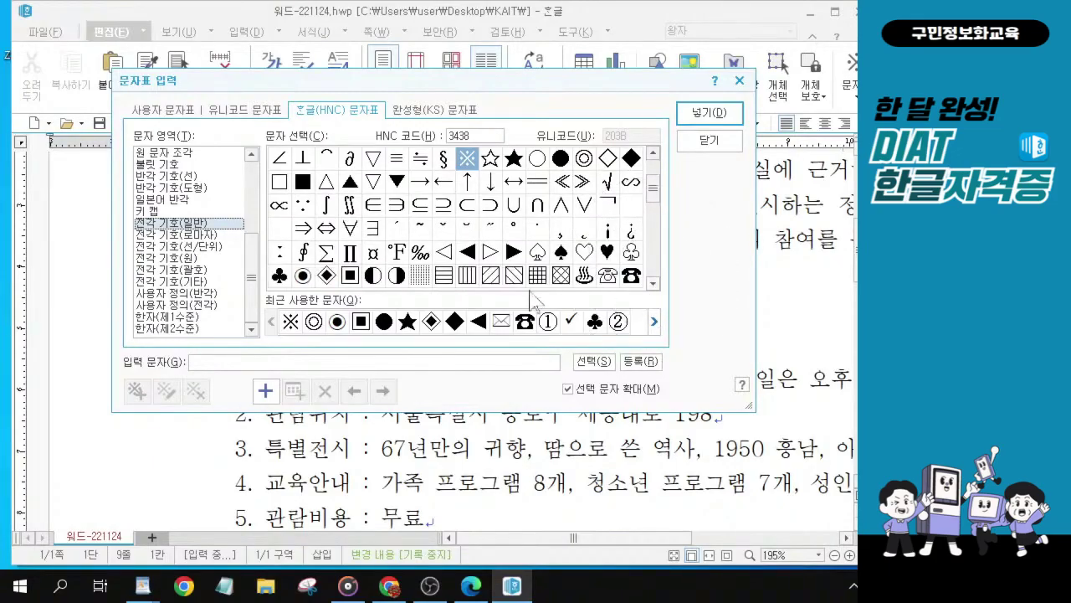
Insert the ◈ symbol followed by a space before the heading 관람 안내.
{"action": "left_click", "coordinate": [327, 275]}
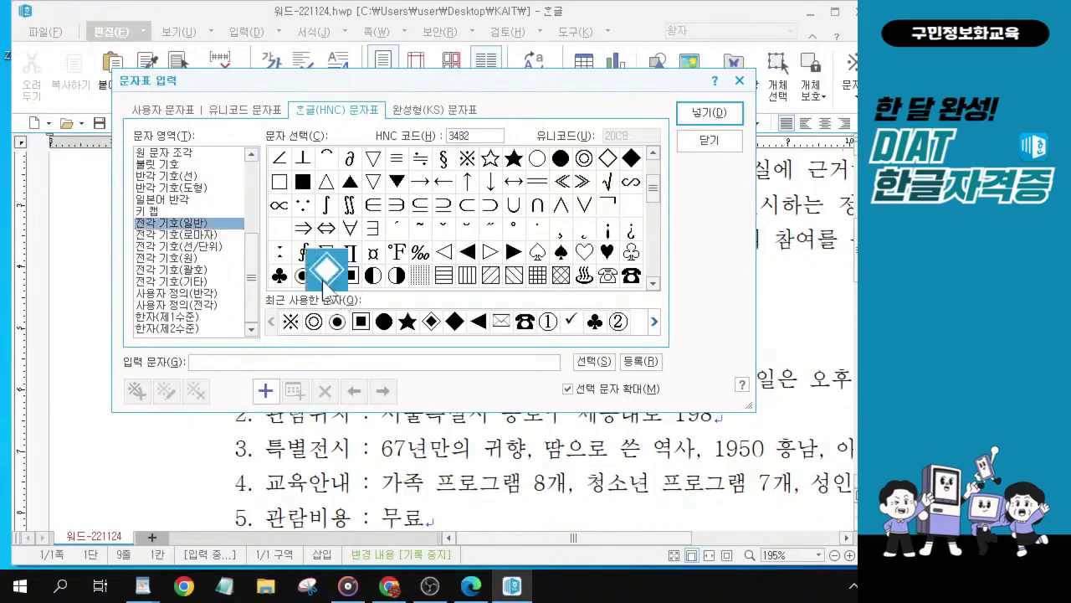
{"action": "left_click", "coordinate": [322, 280]}
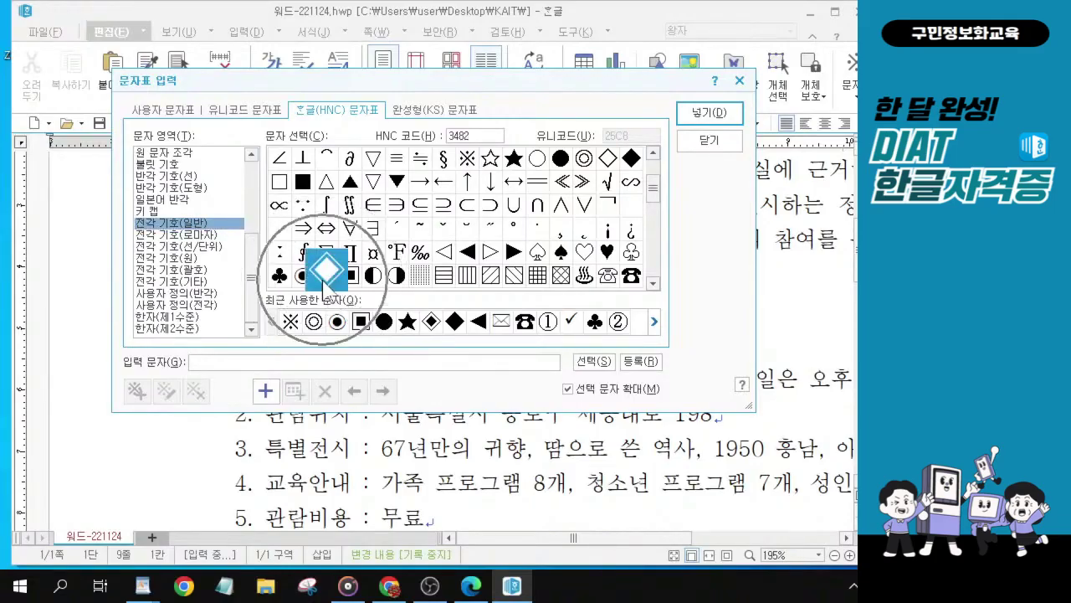
{"action": "left_click", "coordinate": [322, 281]}
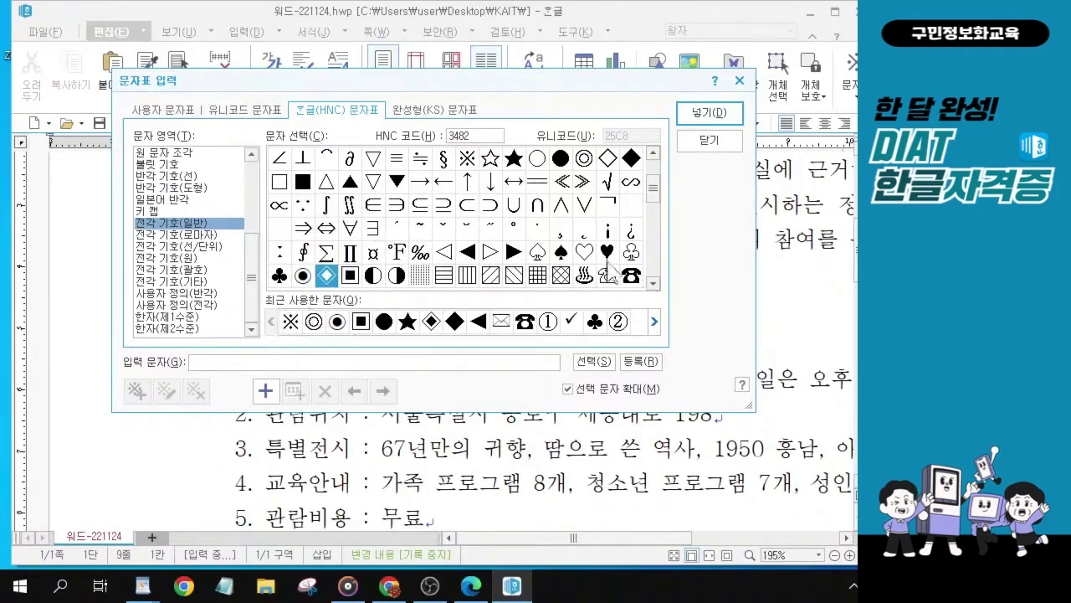
{"action": "left_click", "coordinate": [328, 276]}
{"action": "key", "text": "alt"}
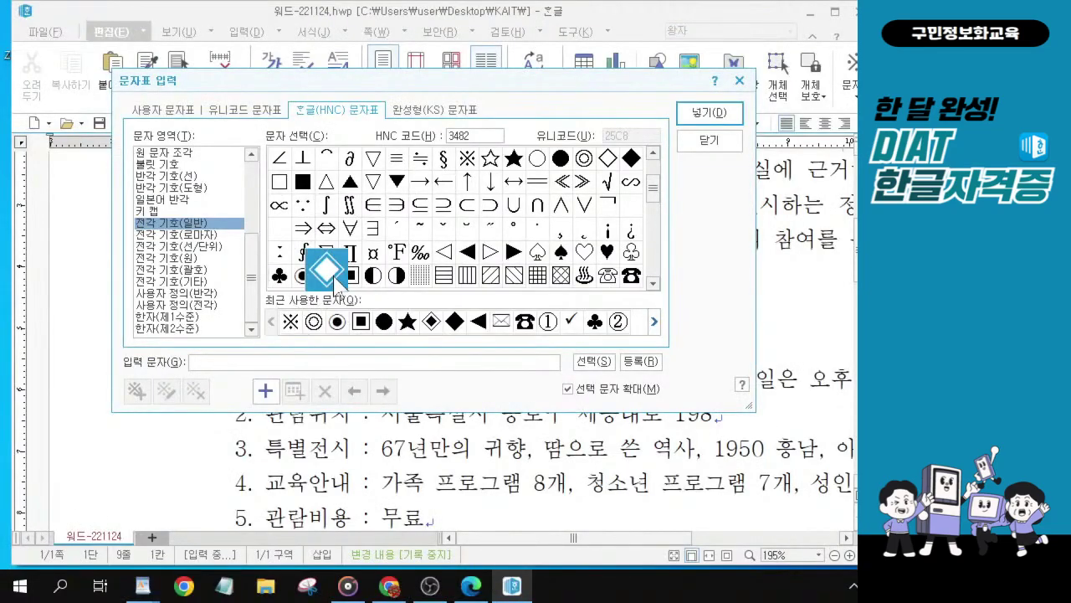
{"action": "left_click", "coordinate": [714, 122]}
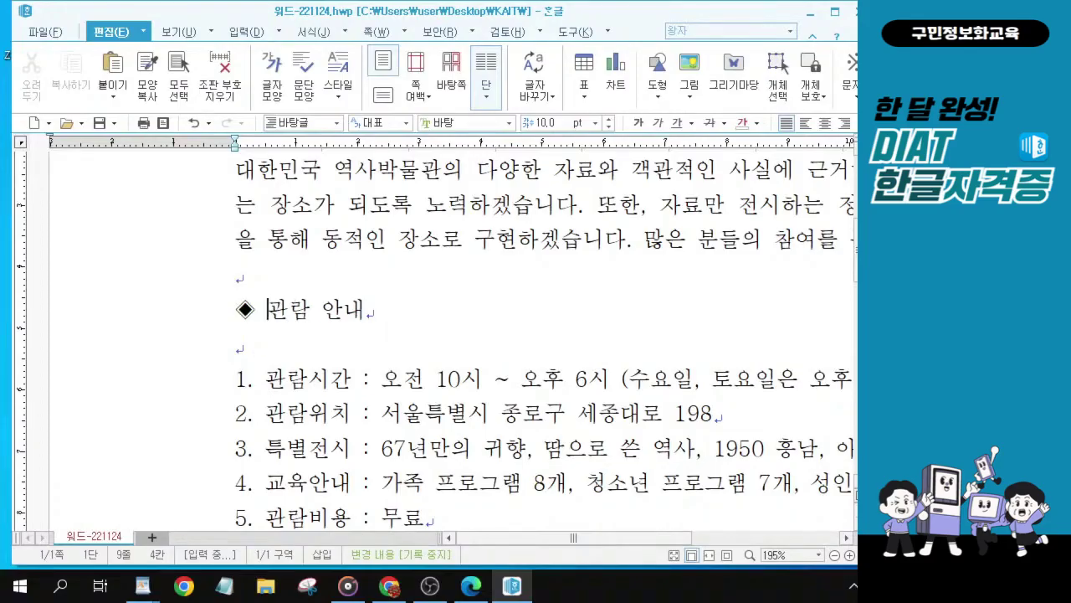
Add a space and a ◈ symbol from the character table at the end of the heading 관람 안내.
{"action": "left_click", "coordinate": [372, 309]}
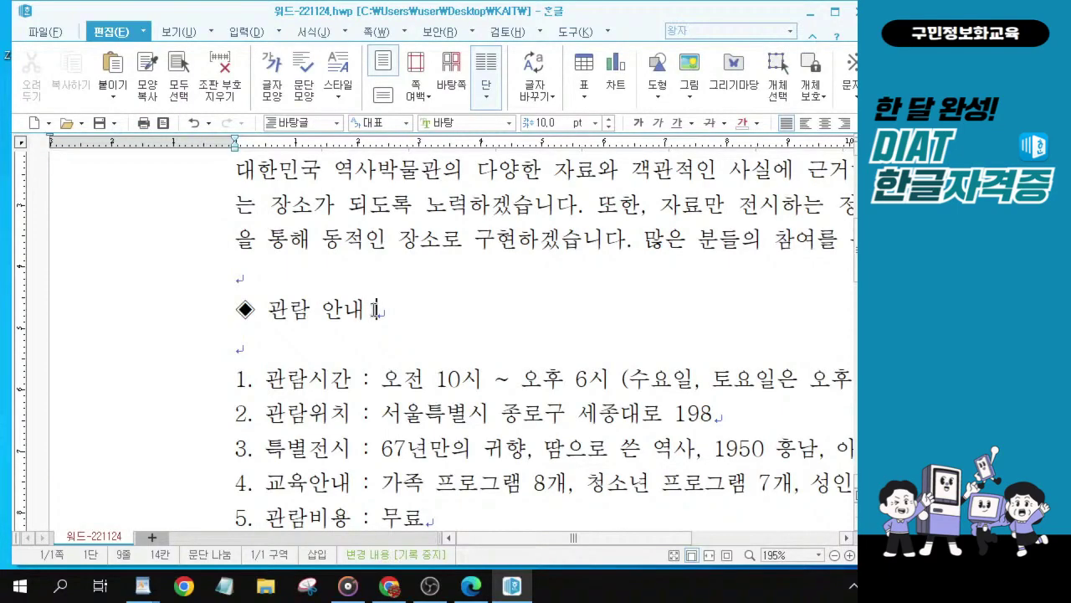
{"action": "key", "text": "ctrl+F10"}
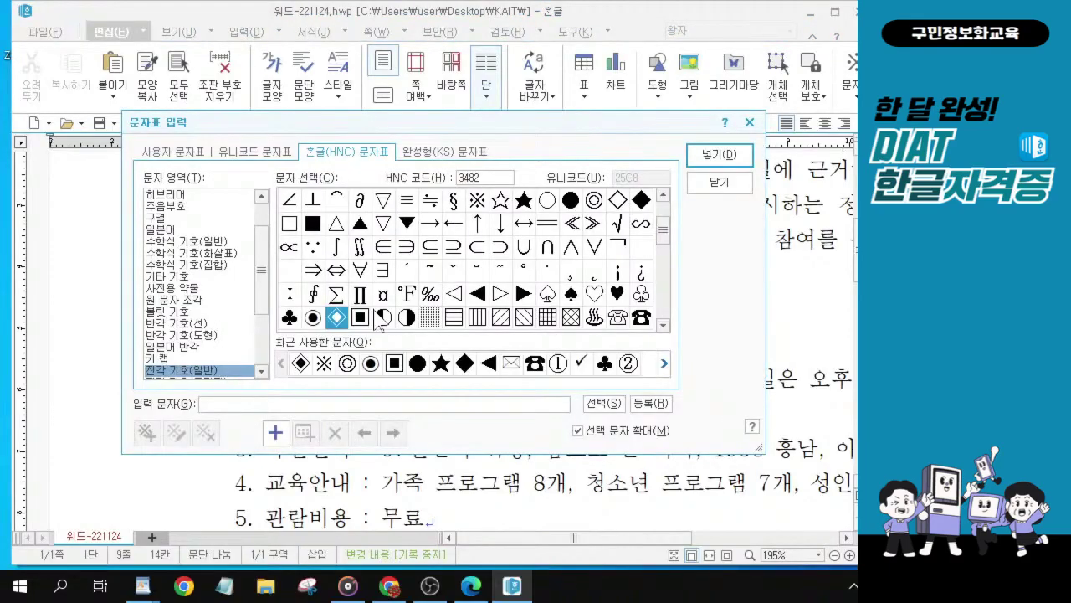
{"action": "left_click", "coordinate": [336, 317]}
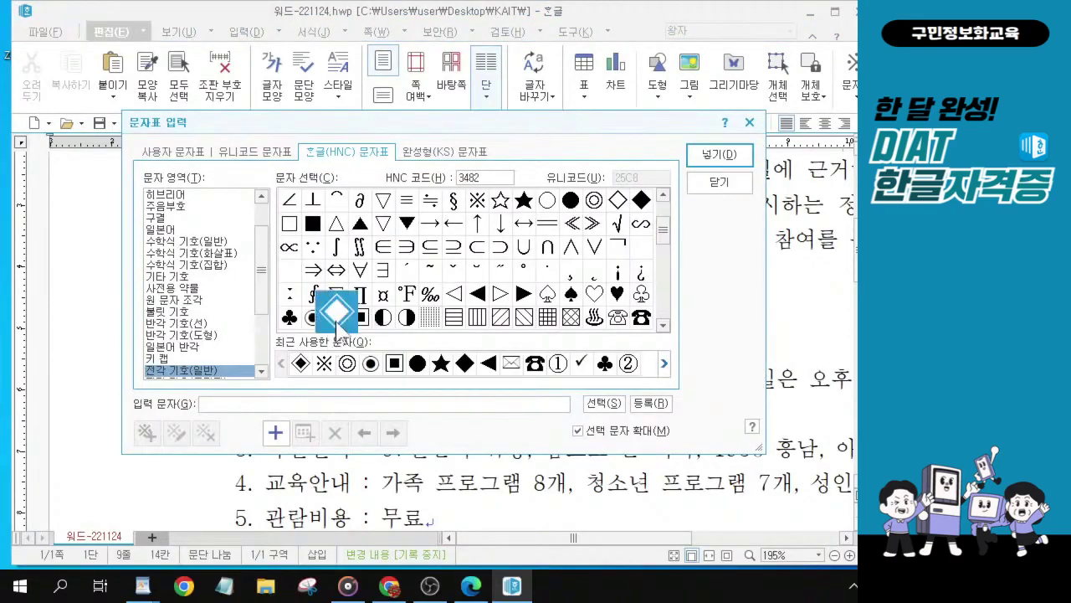
{"action": "left_click", "coordinate": [298, 365]}
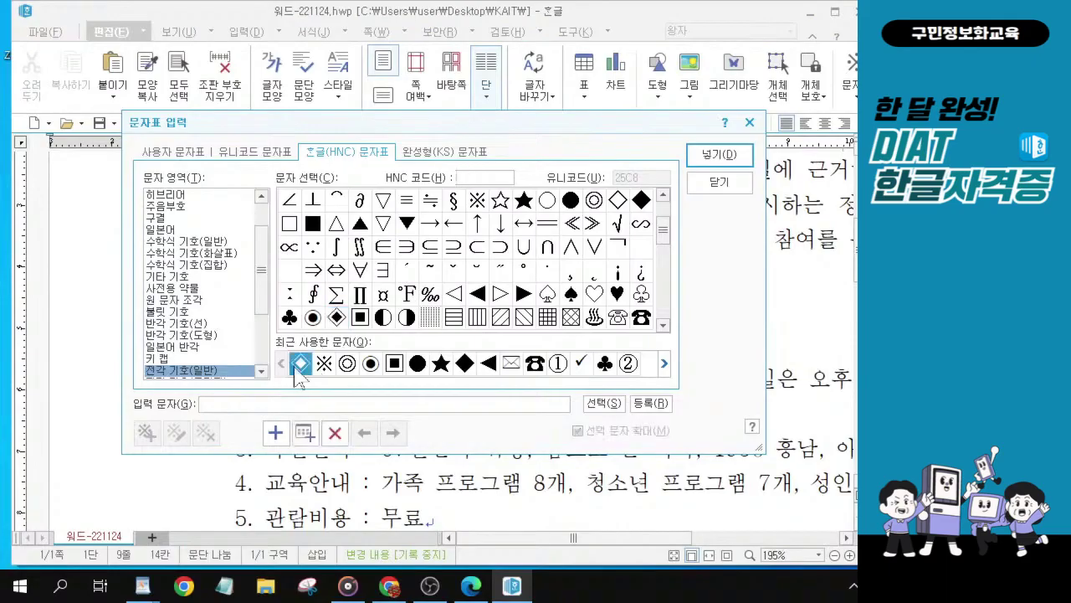
{"action": "left_click", "coordinate": [724, 155]}
{"action": "left_click", "coordinate": [726, 157]}
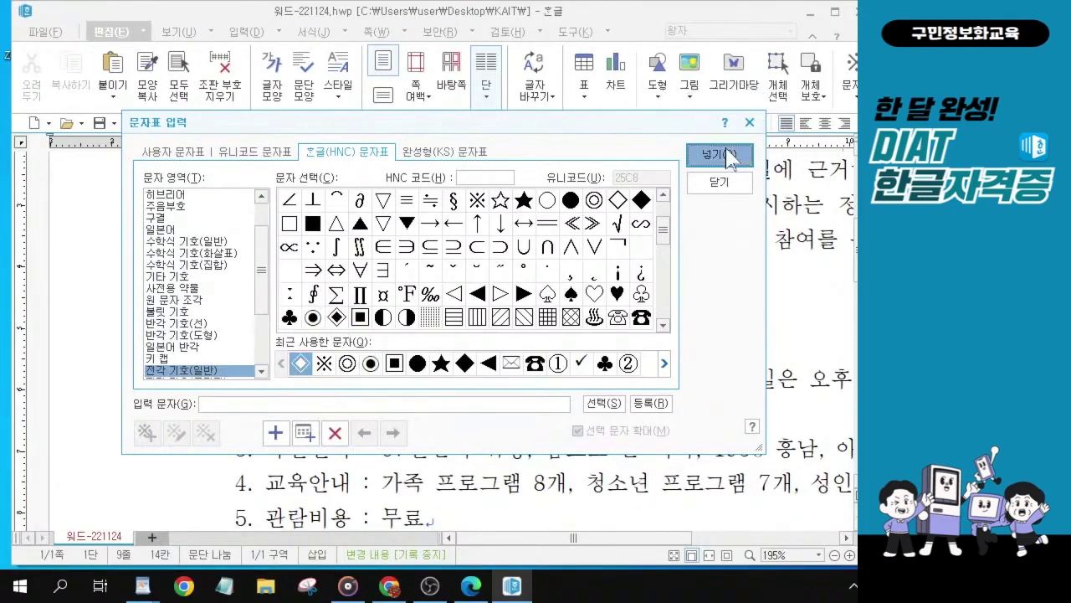
{"action": "left_click", "coordinate": [727, 157]}
{"action": "left_click", "coordinate": [726, 156]}
{"action": "left_click", "coordinate": [727, 157]}
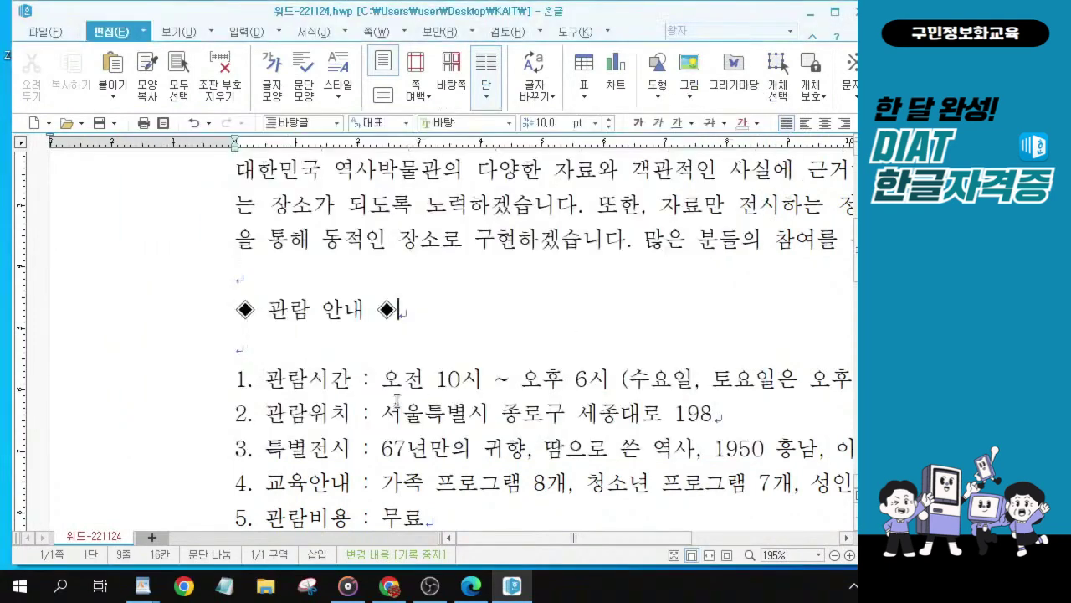
Examine the ※ symbol before the heading 기타 사항 and the notes below it, then return to the opening paragraph.
{"action": "scroll", "coordinate": [421, 360], "scroll_direction": "down", "scroll_amount": 1}
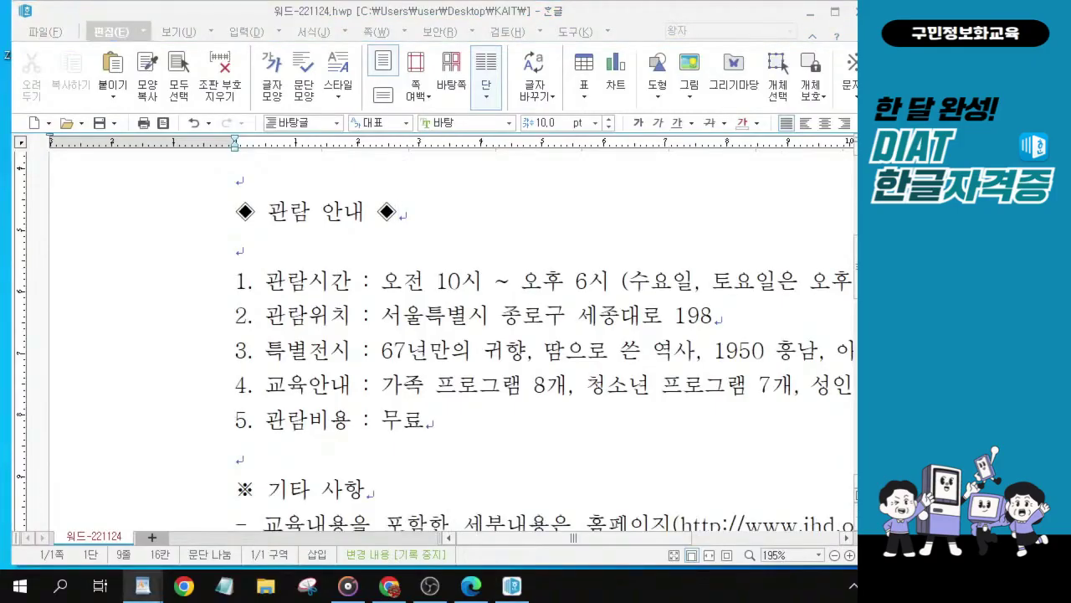
{"action": "scroll", "coordinate": [260, 450], "scroll_direction": "down", "scroll_amount": 1}
{"action": "left_click", "coordinate": [251, 395]}
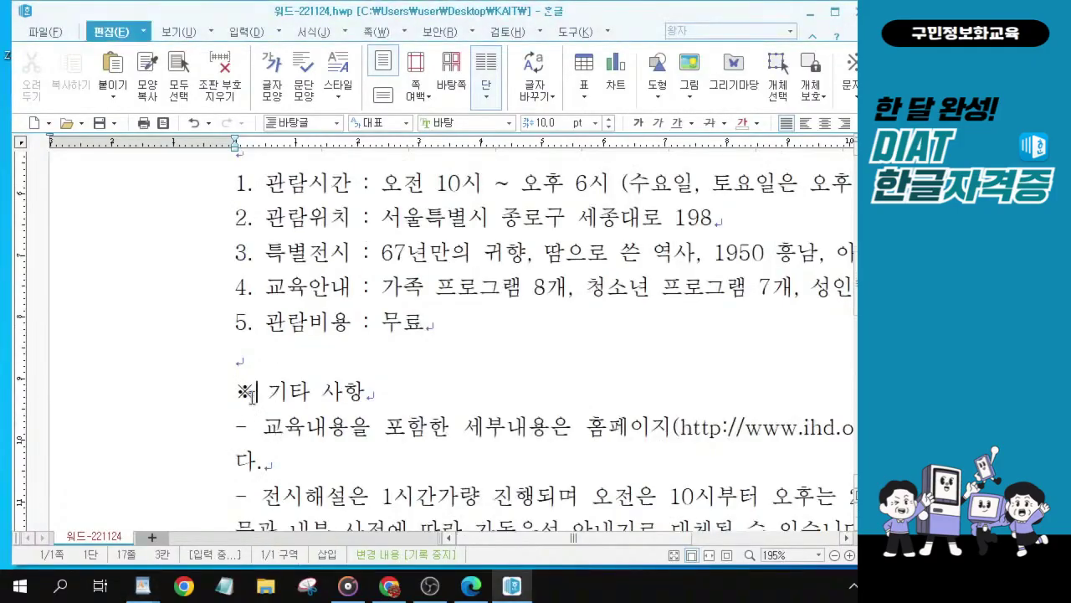
{"action": "scroll", "coordinate": [258, 407], "scroll_direction": "down", "scroll_amount": 1}
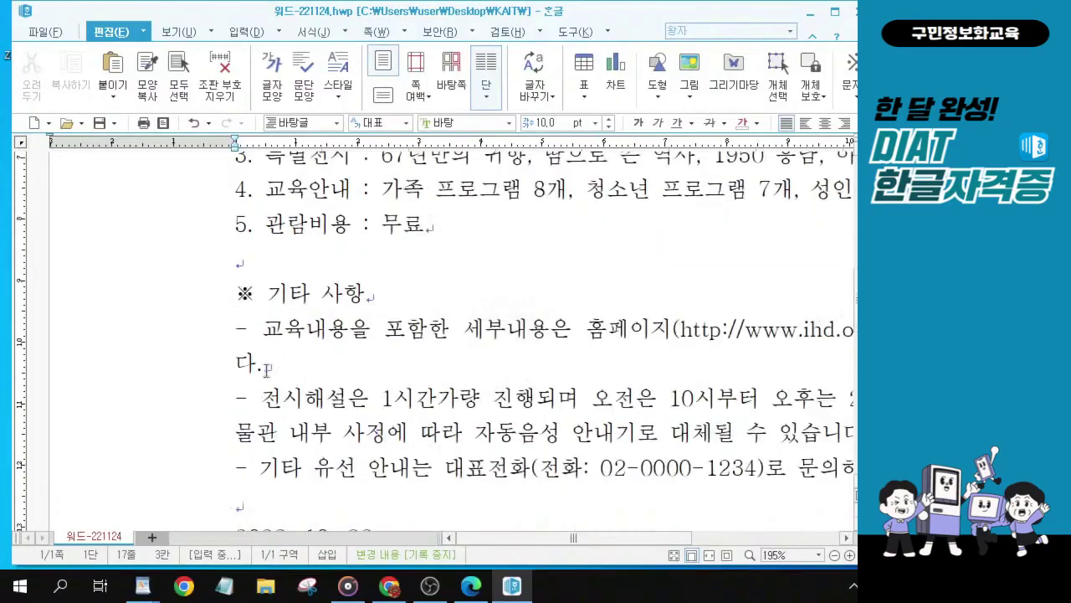
{"action": "key", "text": "ctrl"}
{"action": "key", "text": "ctrl"}
{"action": "key", "text": "alt+Tab"}
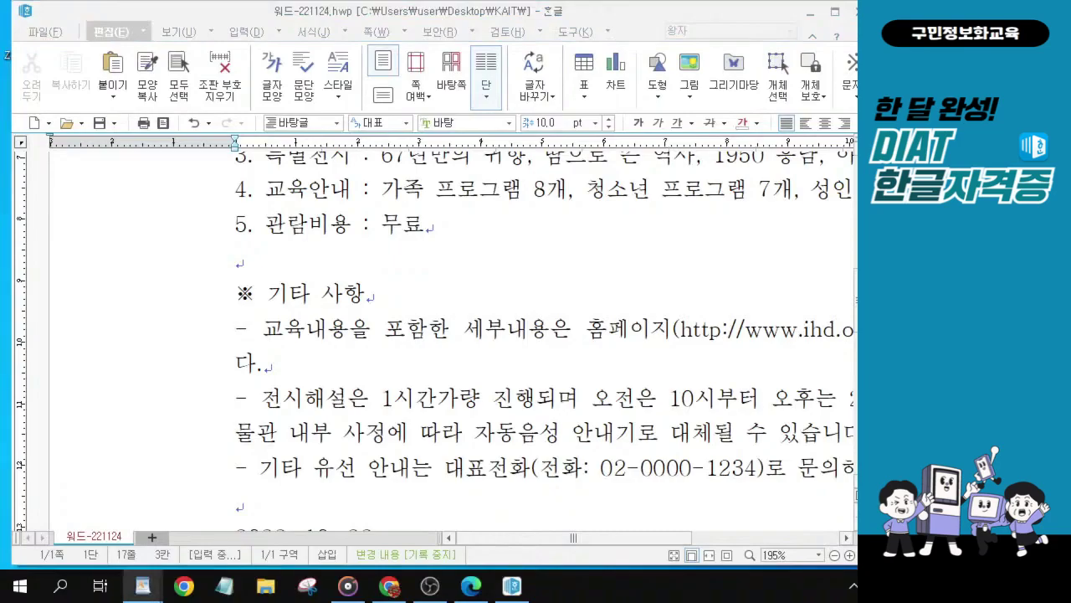
{"action": "left_click", "coordinate": [250, 296]}
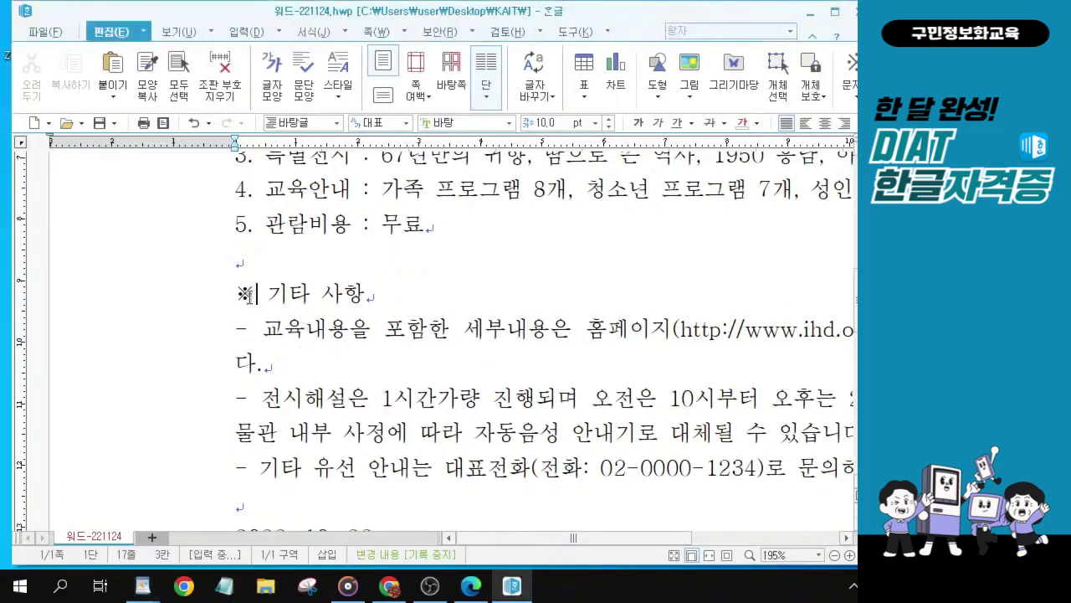
{"action": "left_click_drag", "start_coordinate": [254, 294], "coordinate": [206, 292]}
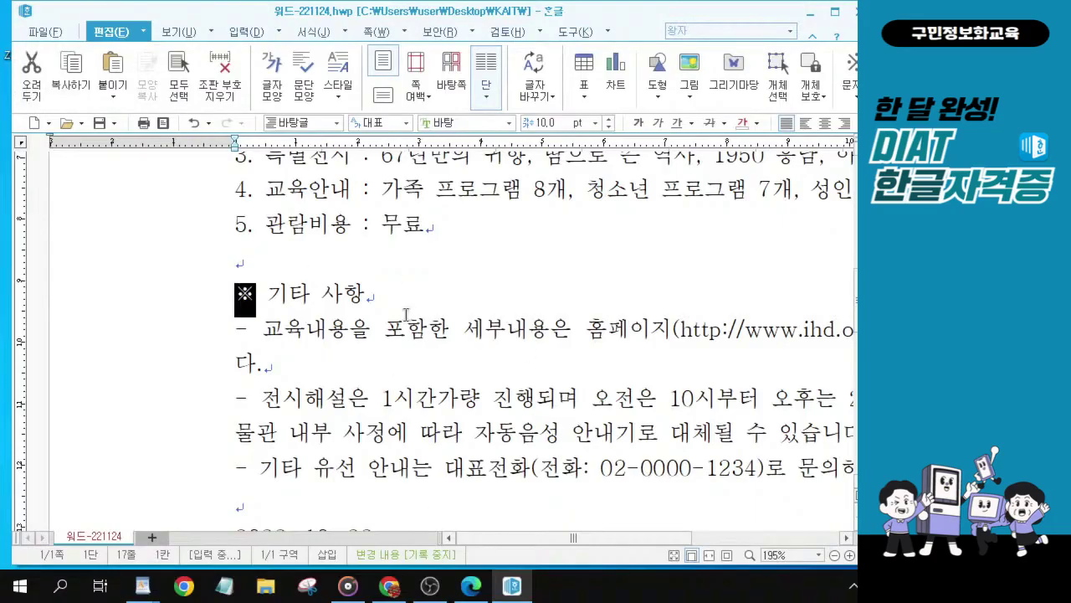
{"action": "left_click", "coordinate": [267, 295]}
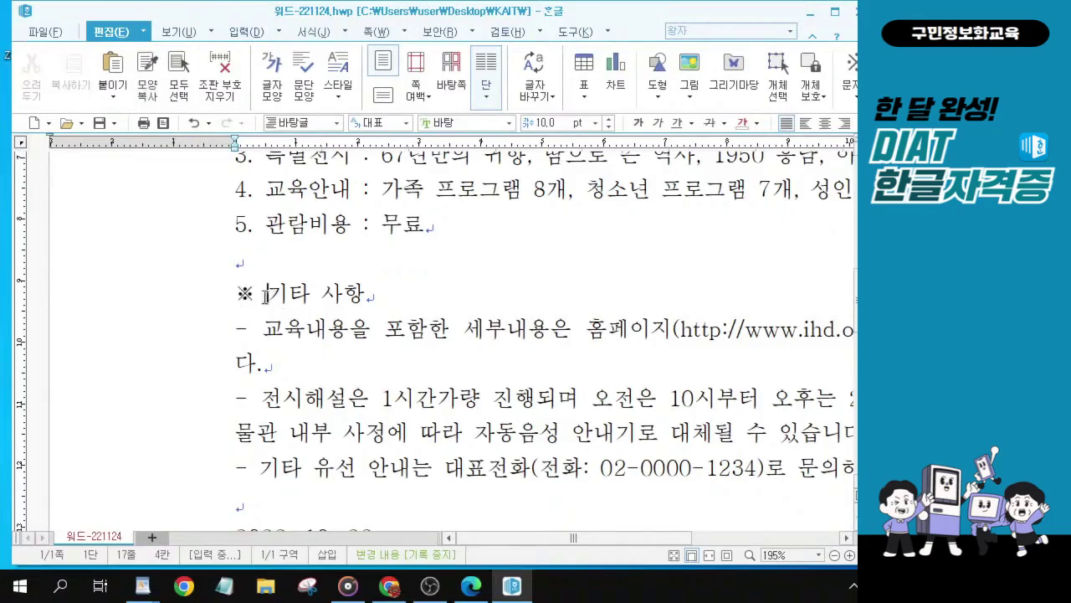
{"action": "left_click", "coordinate": [257, 293]}
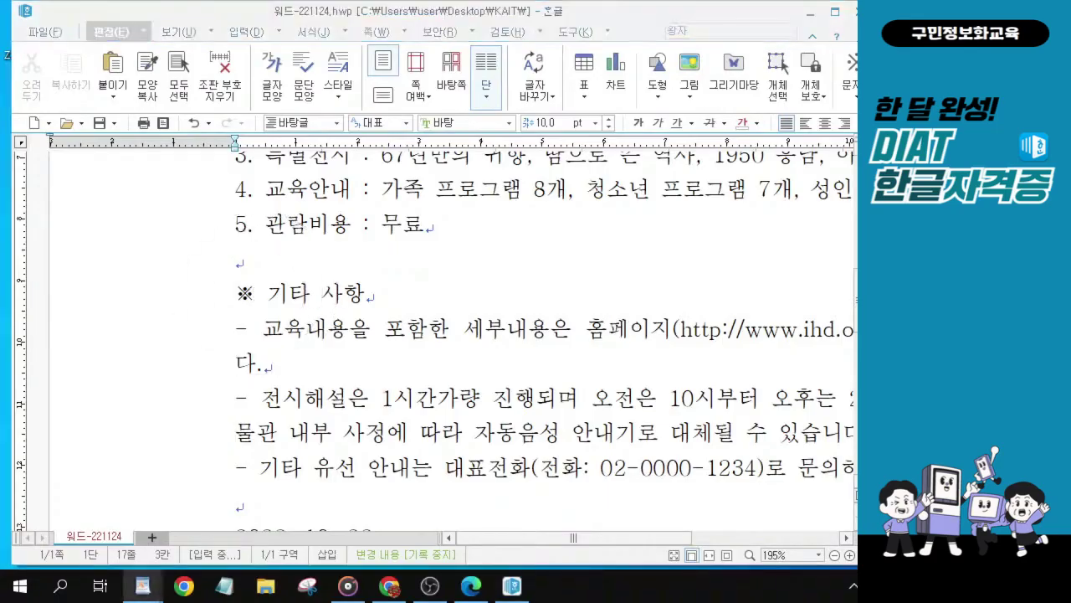
{"action": "left_click", "coordinate": [260, 294]}
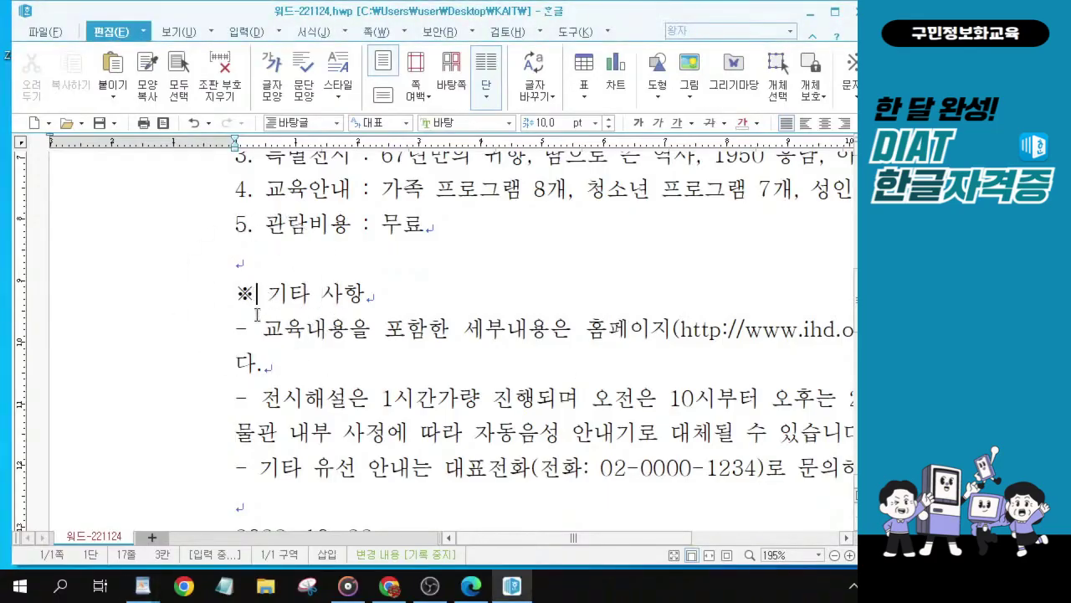
{"action": "left_click", "coordinate": [257, 313]}
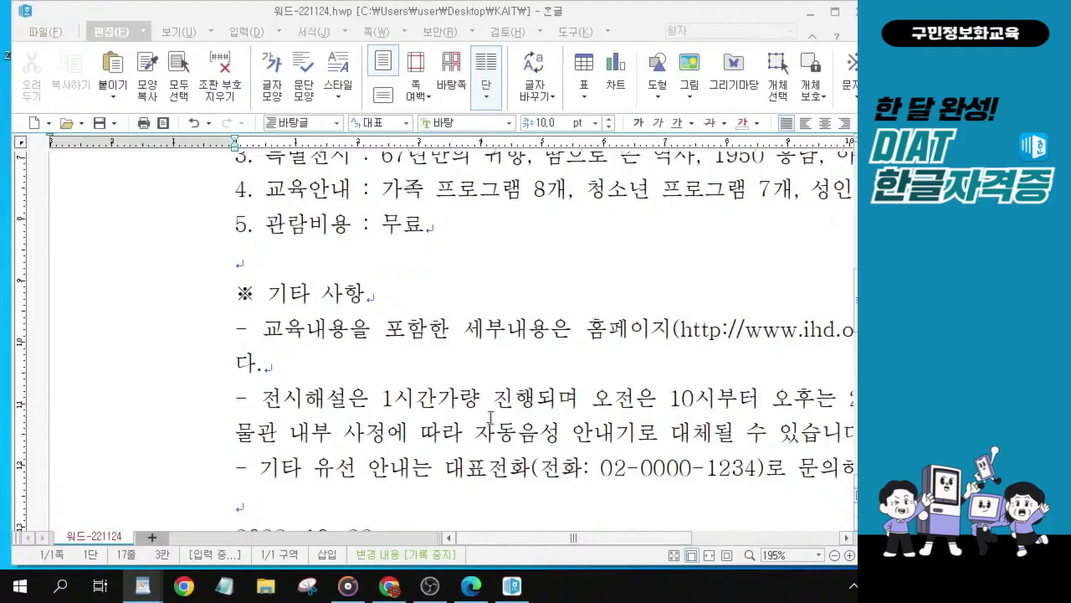
{"action": "scroll", "coordinate": [490, 416], "scroll_direction": "up", "scroll_amount": 10}
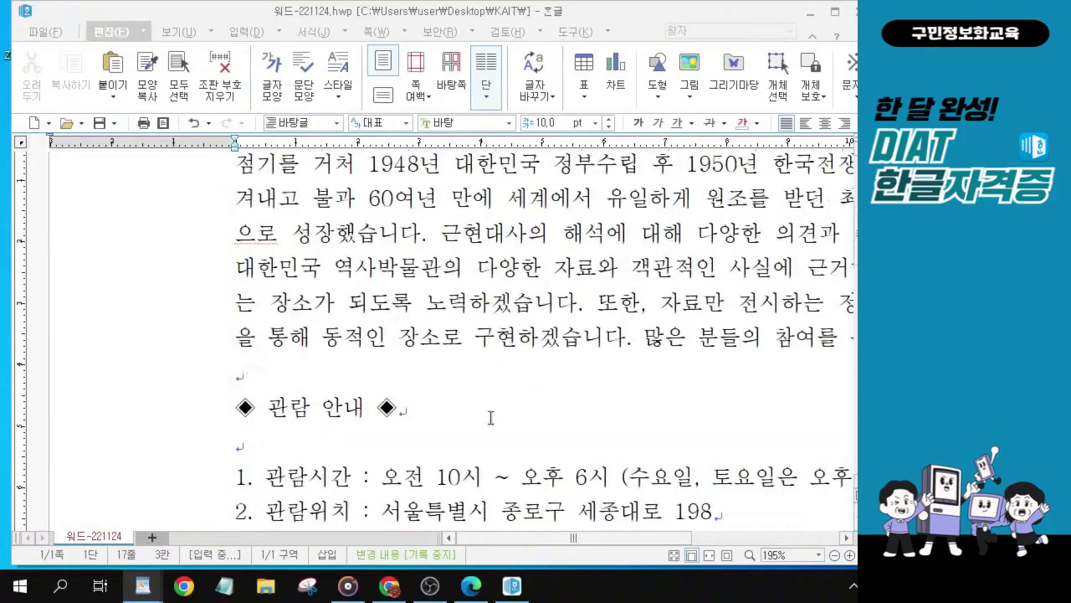
{"action": "scroll", "coordinate": [490, 416], "scroll_direction": "down", "scroll_amount": 3}
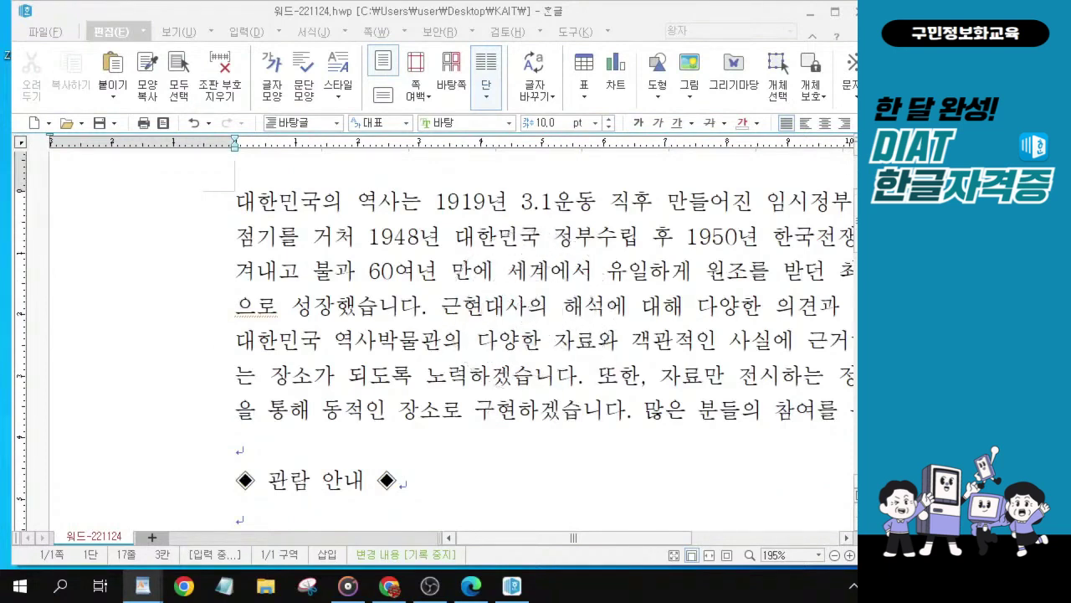
{"action": "key", "text": "alt+Tab"}
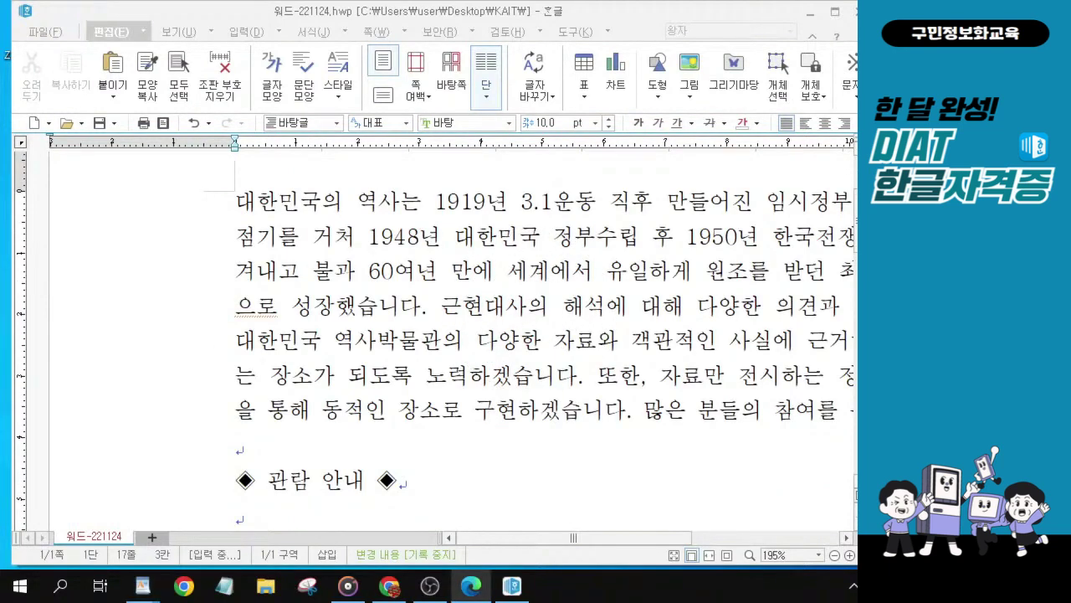
{"action": "left_click", "coordinate": [326, 276]}
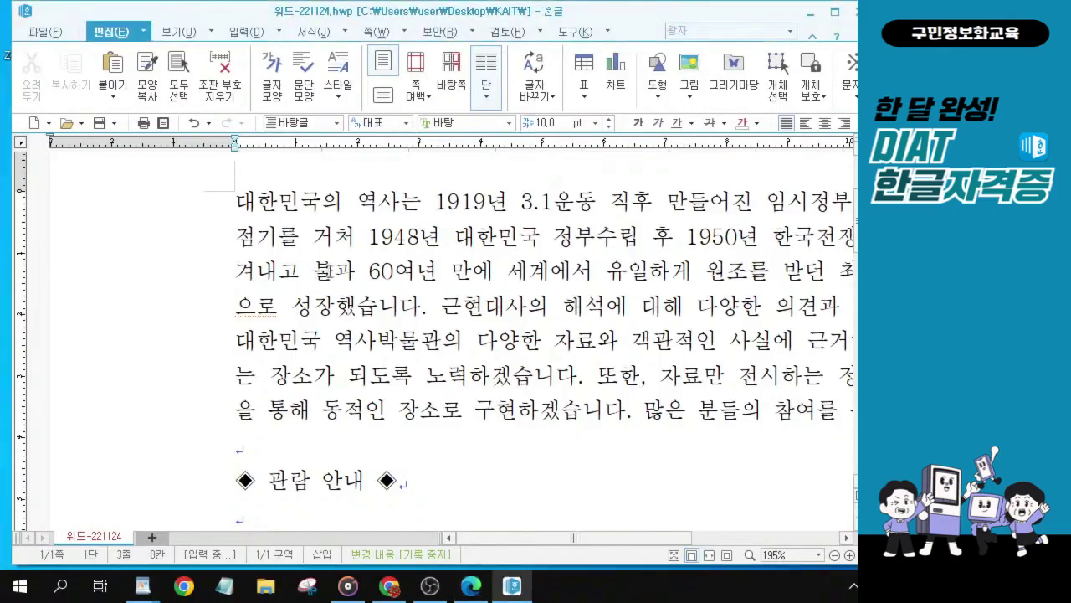
{"action": "left_click_drag", "start_coordinate": [326, 270], "coordinate": [471, 271]}
{"action": "left_click", "coordinate": [317, 270]}
{"action": "left_click_drag", "start_coordinate": [317, 270], "coordinate": [435, 277]}
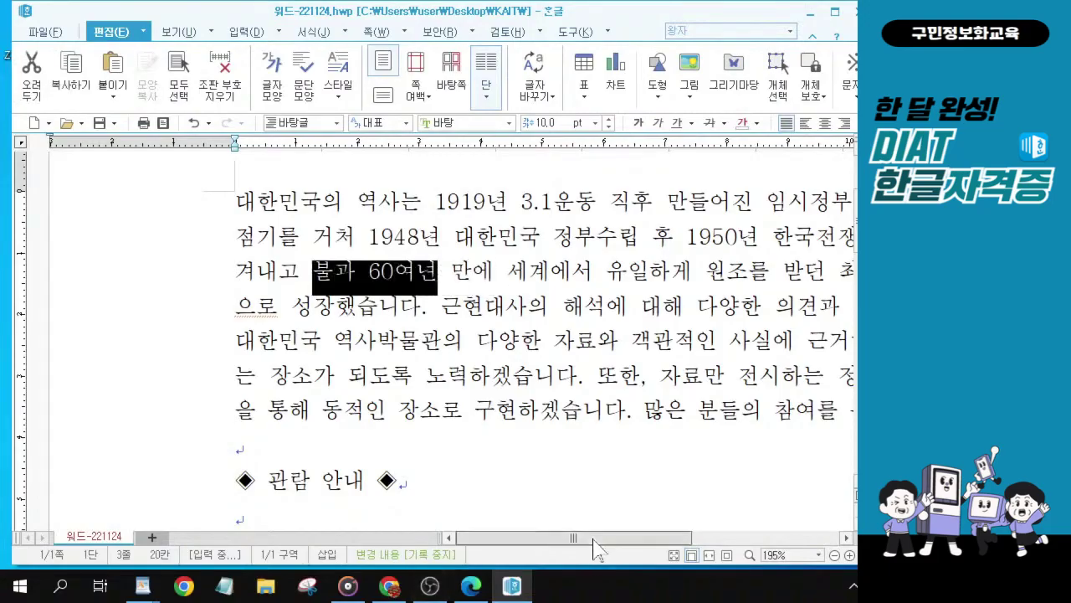
{"action": "left_click_drag", "start_coordinate": [595, 549], "coordinate": [636, 548]}
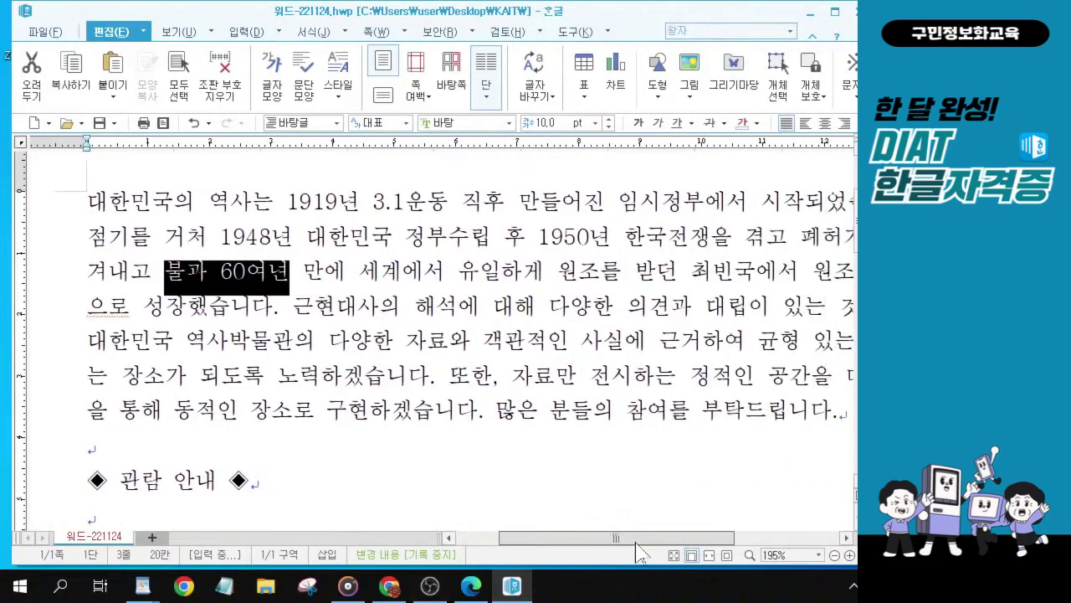
{"action": "left_click", "coordinate": [268, 284]}
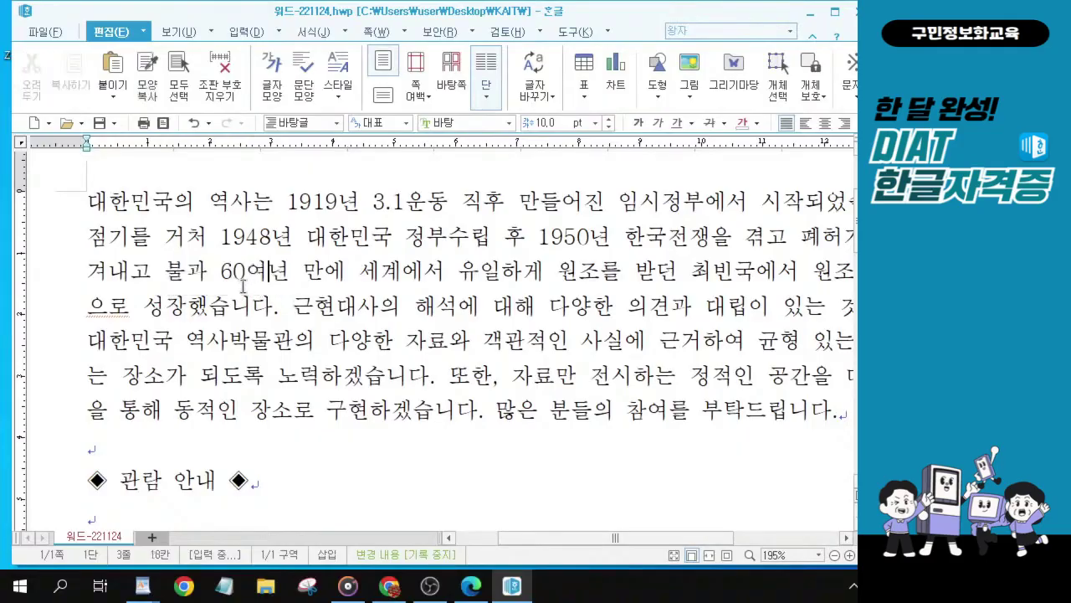
{"action": "left_click_drag", "start_coordinate": [167, 276], "coordinate": [330, 293]}
Make the phrase from 불과 60여년 through 공여국으로 성장 in the opening paragraph bold and italic.
{"action": "scroll", "coordinate": [330, 293], "scroll_direction": "down", "scroll_amount": 2}
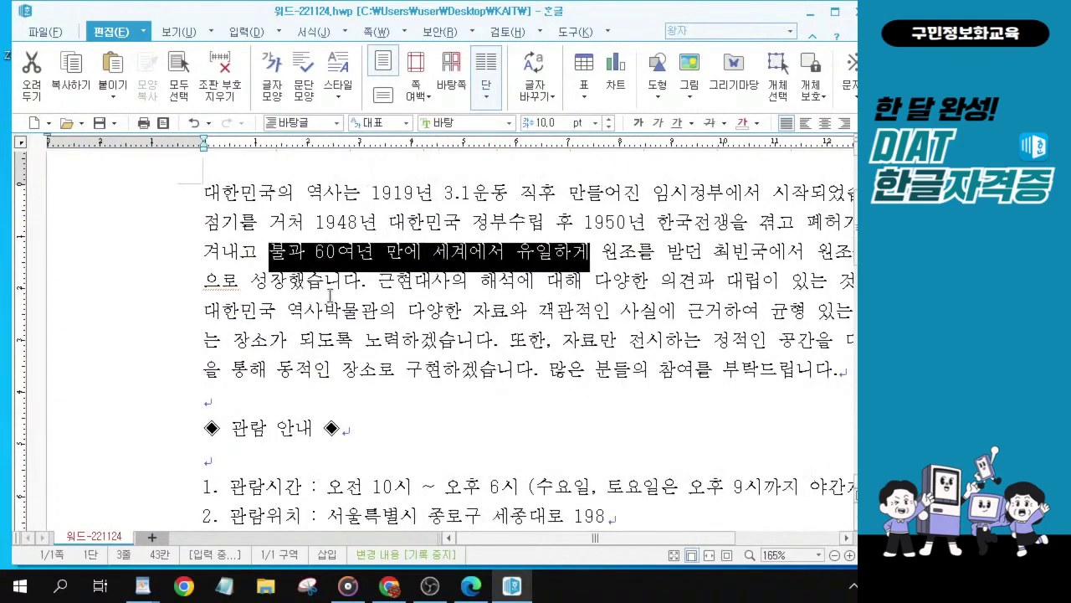
{"action": "left_click_drag", "start_coordinate": [654, 540], "coordinate": [718, 539]}
{"action": "left_click_drag", "start_coordinate": [131, 283], "coordinate": [111, 253]}
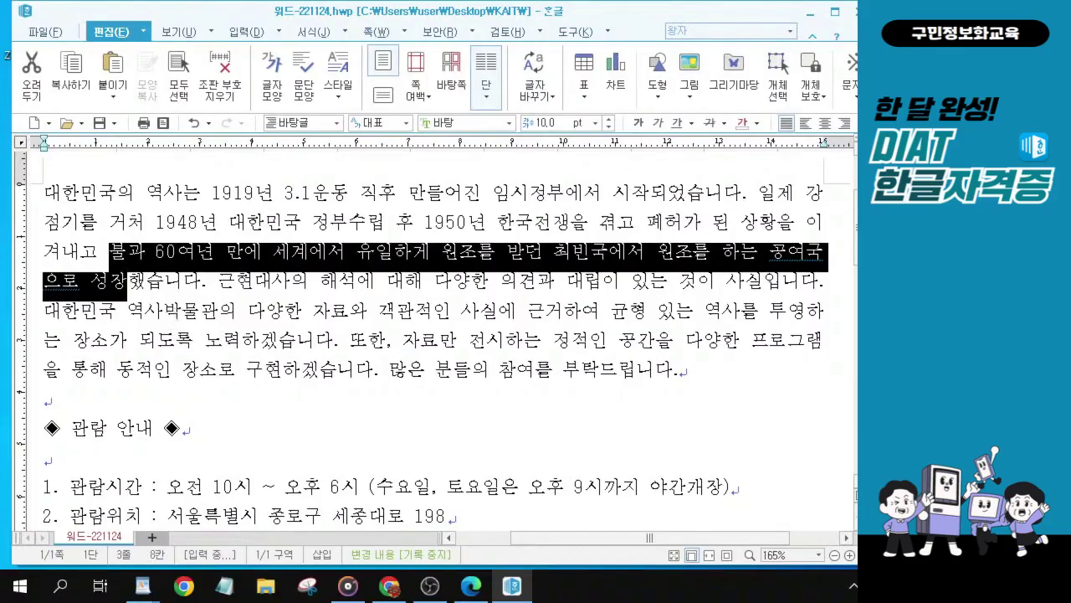
{"action": "key", "text": "alt+Tab"}
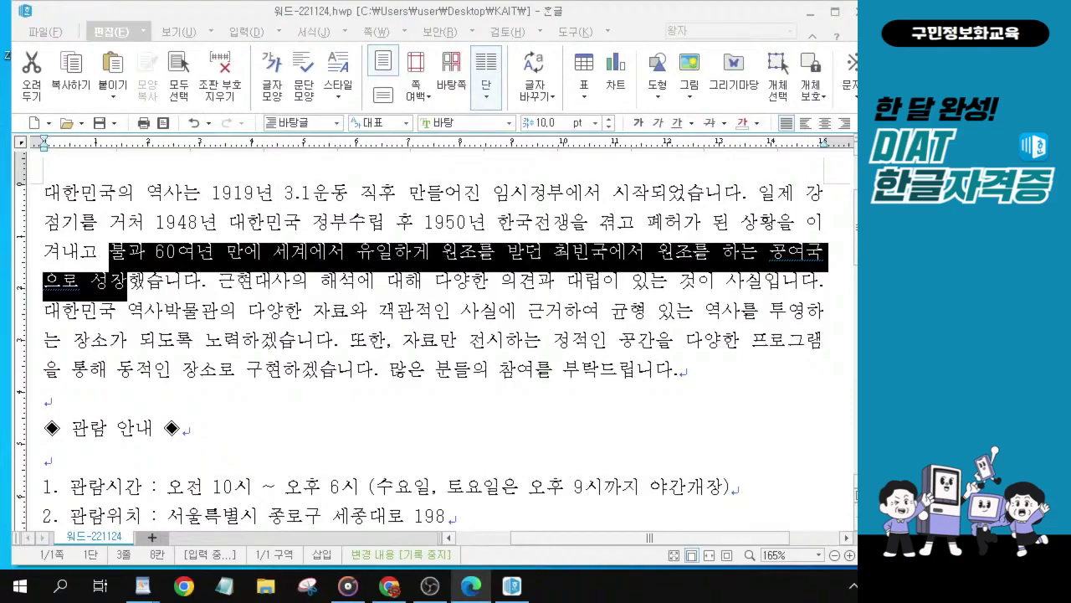
{"action": "left_click", "coordinate": [658, 123]}
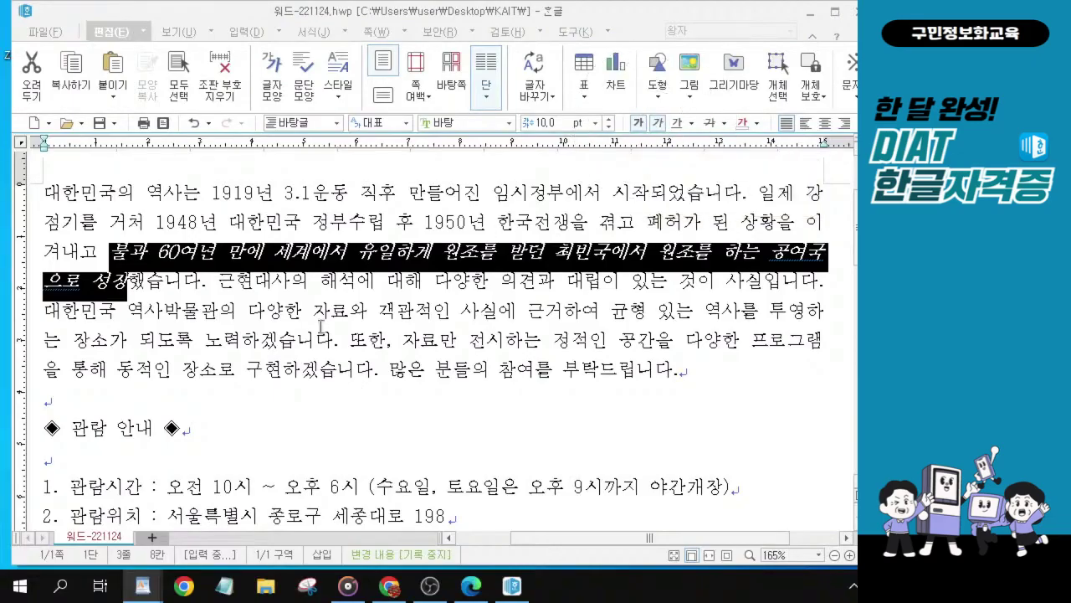
Set the heading ◈ 관람 안내 ◈ in the 굴림 font and centre it.
{"action": "left_click", "coordinate": [146, 444]}
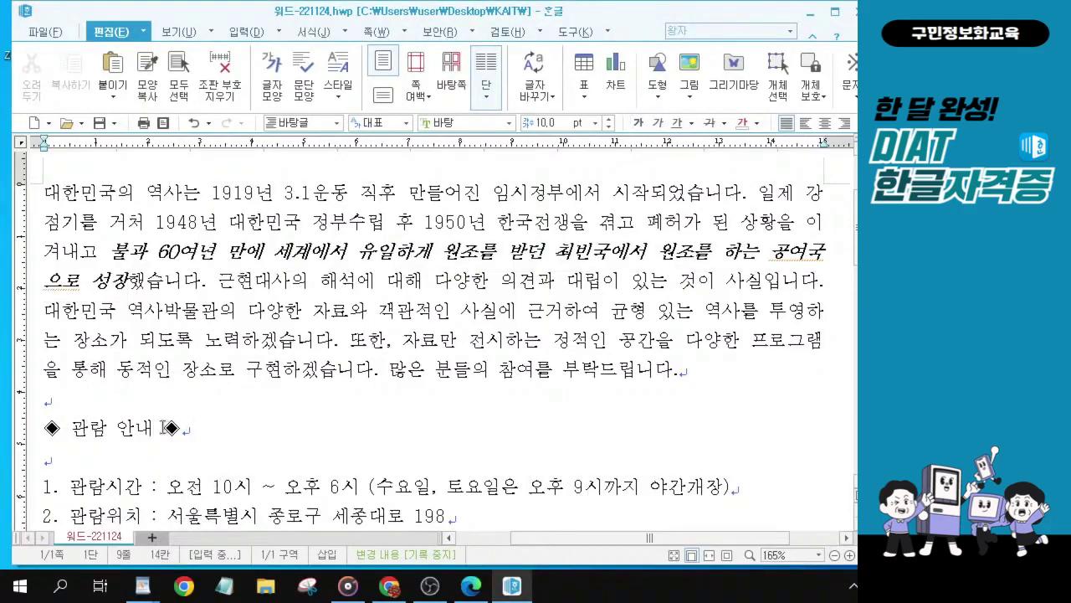
{"action": "left_click_drag", "start_coordinate": [164, 428], "coordinate": [35, 424]}
{"action": "left_click_drag", "start_coordinate": [221, 434], "coordinate": [52, 416]}
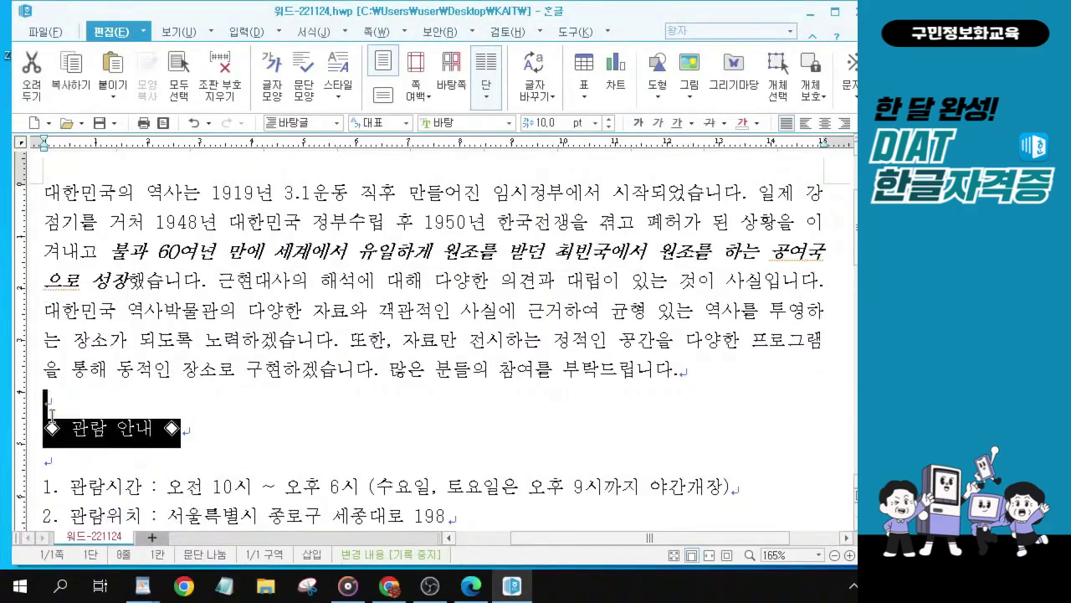
{"action": "left_click_drag", "start_coordinate": [199, 433], "coordinate": [44, 428]}
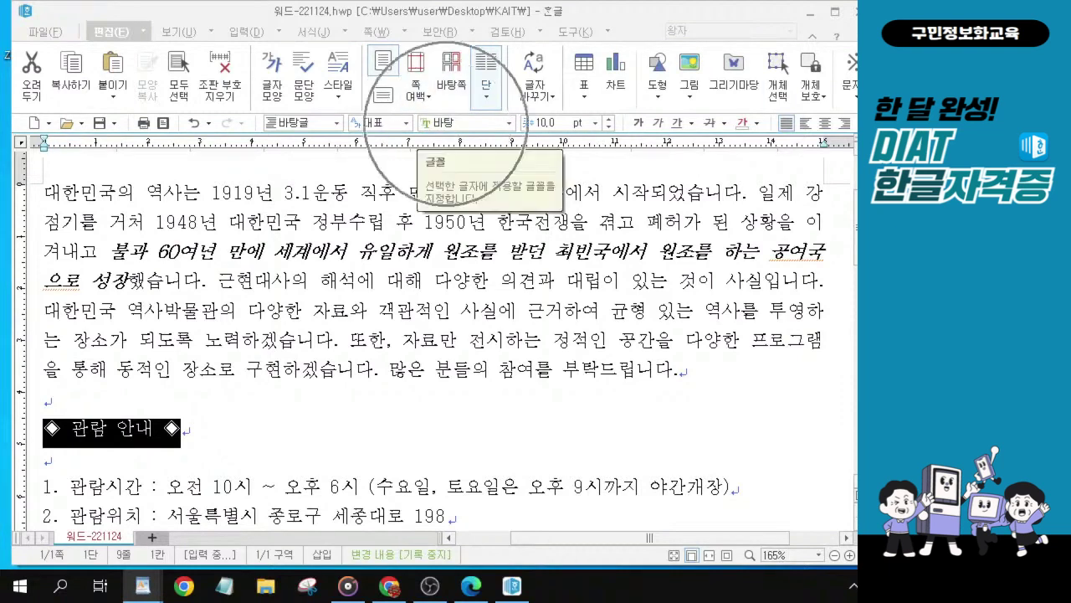
{"action": "left_click", "coordinate": [445, 123]}
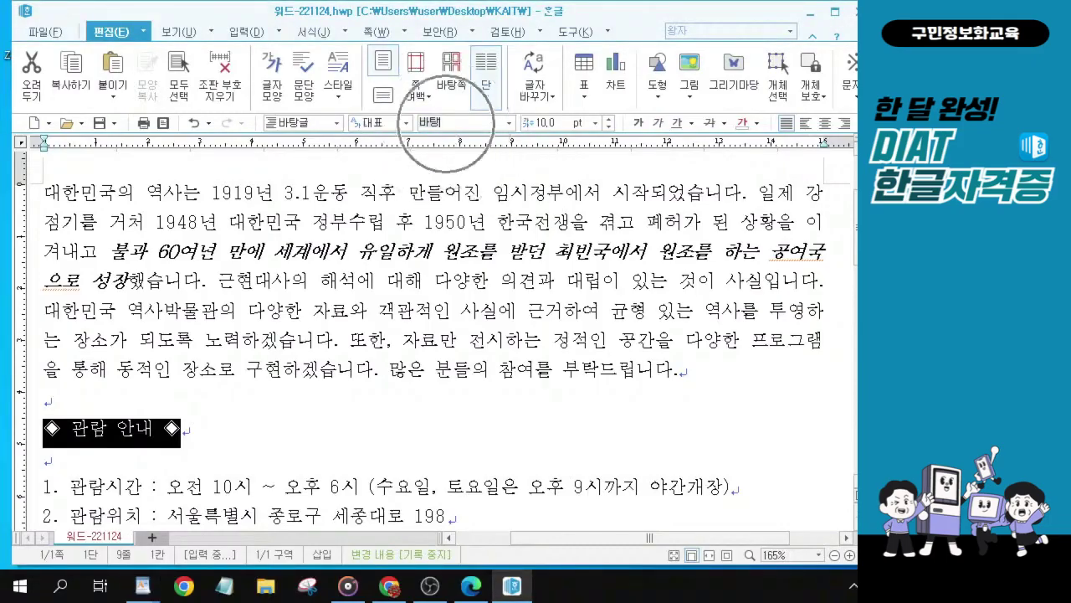
{"action": "type", "text": "굴"}
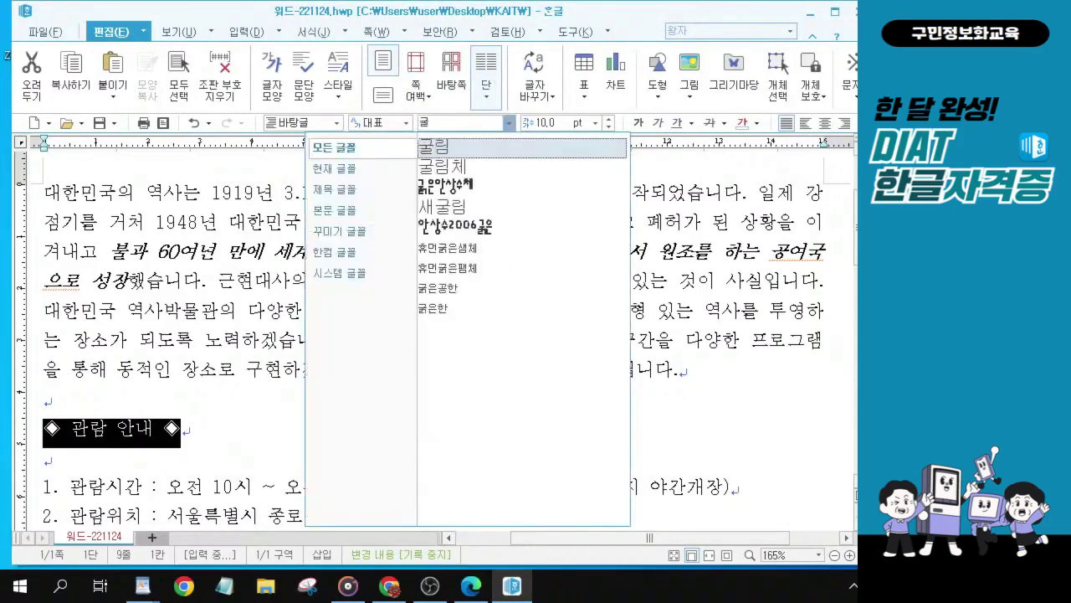
{"action": "left_click", "coordinate": [431, 131]}
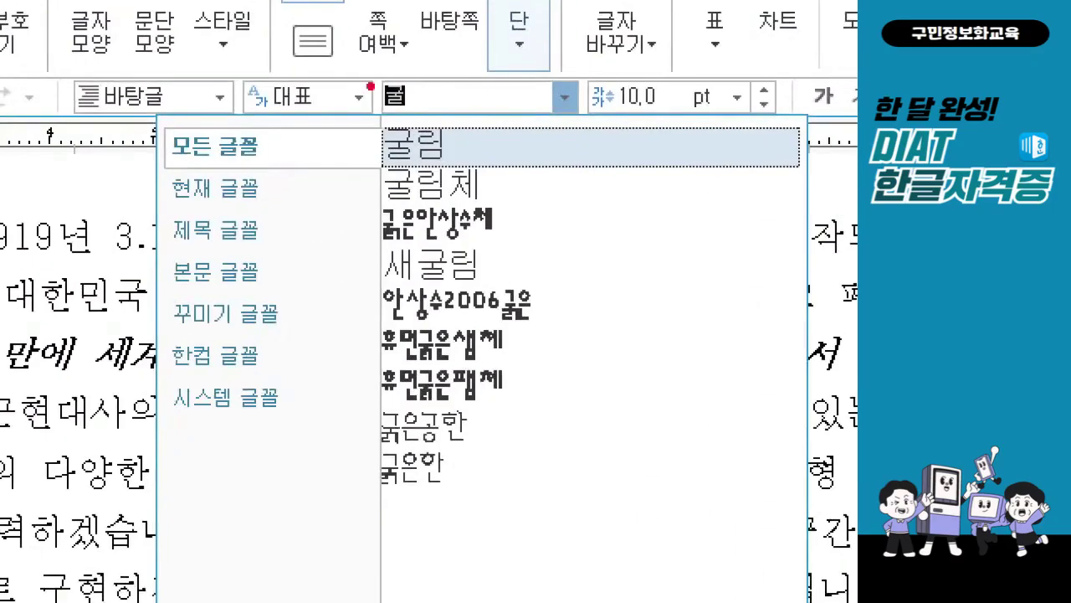
{"action": "mouse_move", "coordinate": [365, 69]}
{"action": "left_mouse_down"}
{"action": "mouse_move", "coordinate": [481, 148]}
{"action": "mouse_move", "coordinate": [524, 104]}
{"action": "left_mouse_up"}
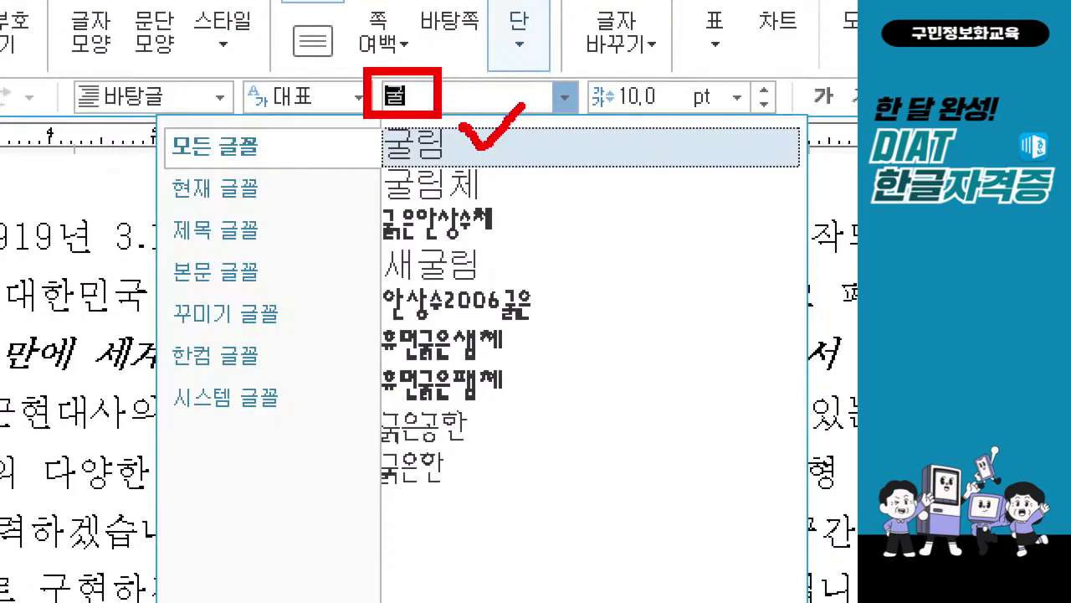
{"action": "key", "text": "Escape"}
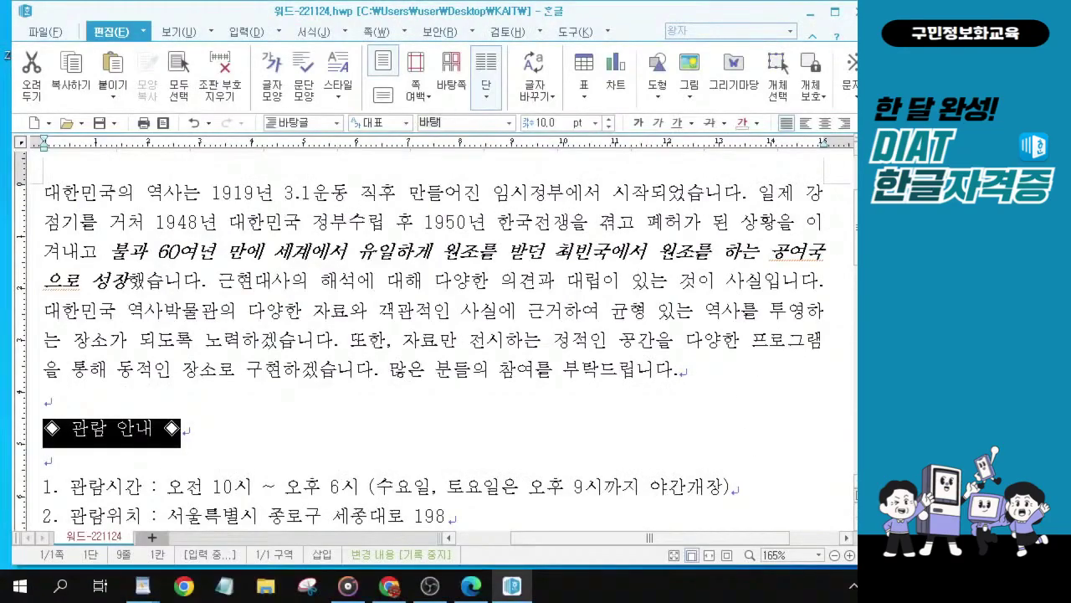
{"action": "type", "text": "굴"}
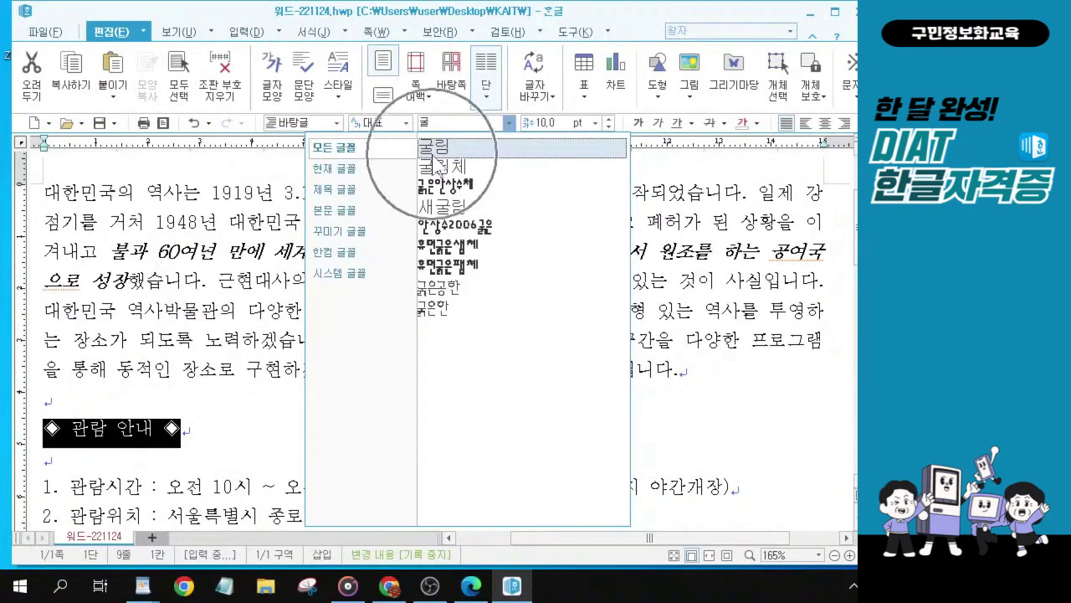
{"action": "left_click", "coordinate": [435, 149]}
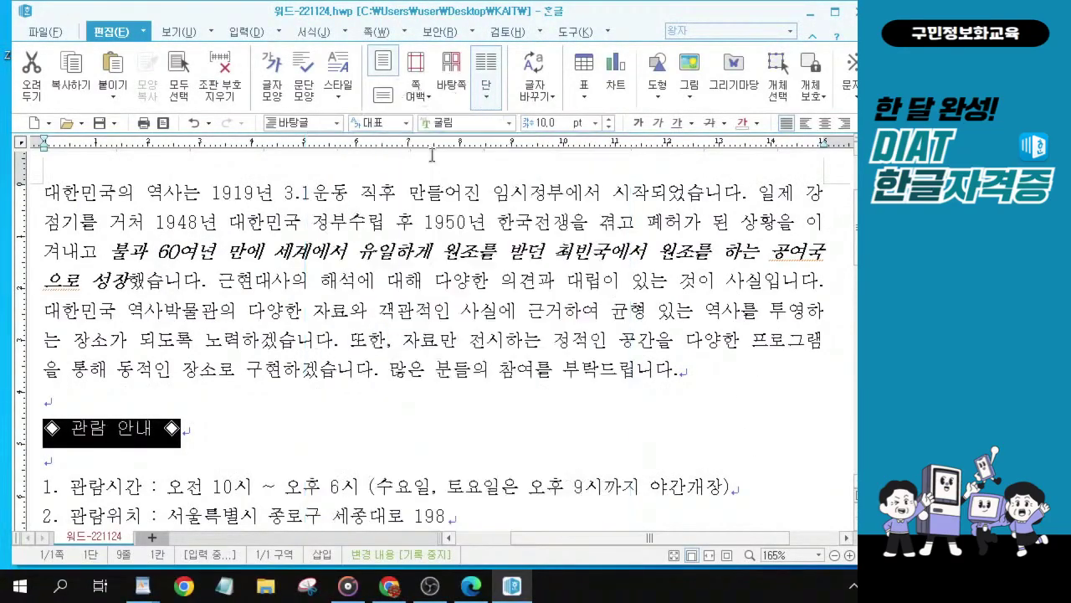
{"action": "left_click", "coordinate": [825, 123]}
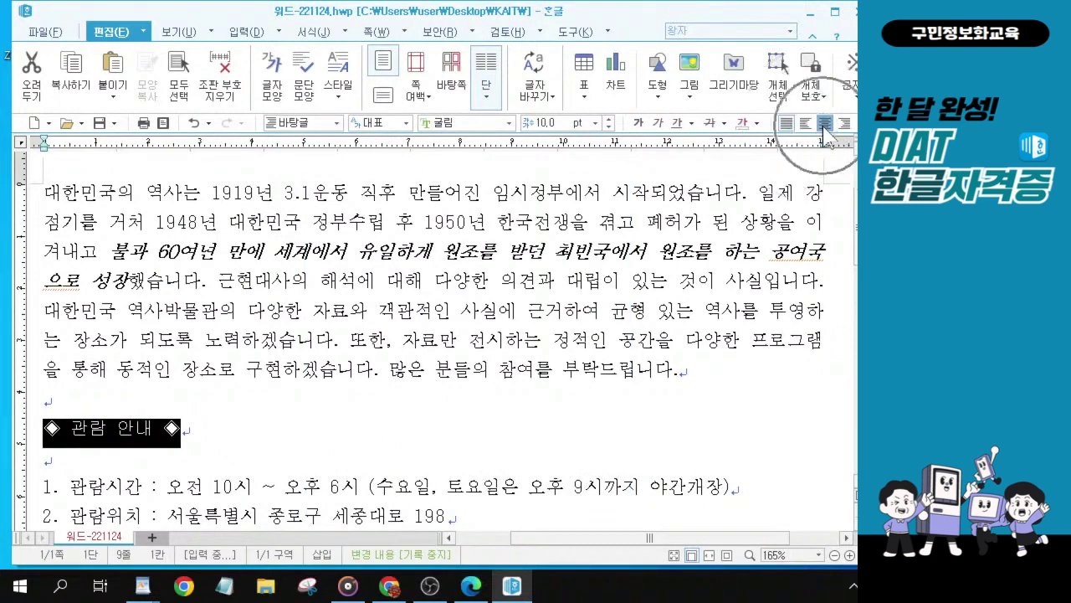
{"action": "left_click", "coordinate": [825, 124]}
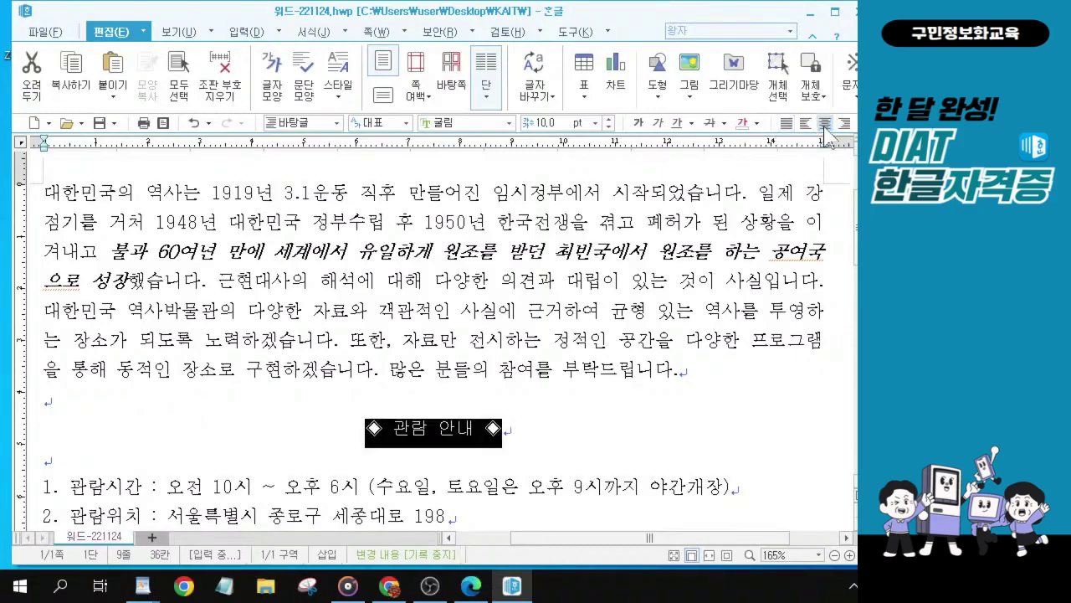
Make the address after 2. 관람위치 bold and underlined.
{"action": "scroll", "coordinate": [422, 410], "scroll_direction": "down", "scroll_amount": 4}
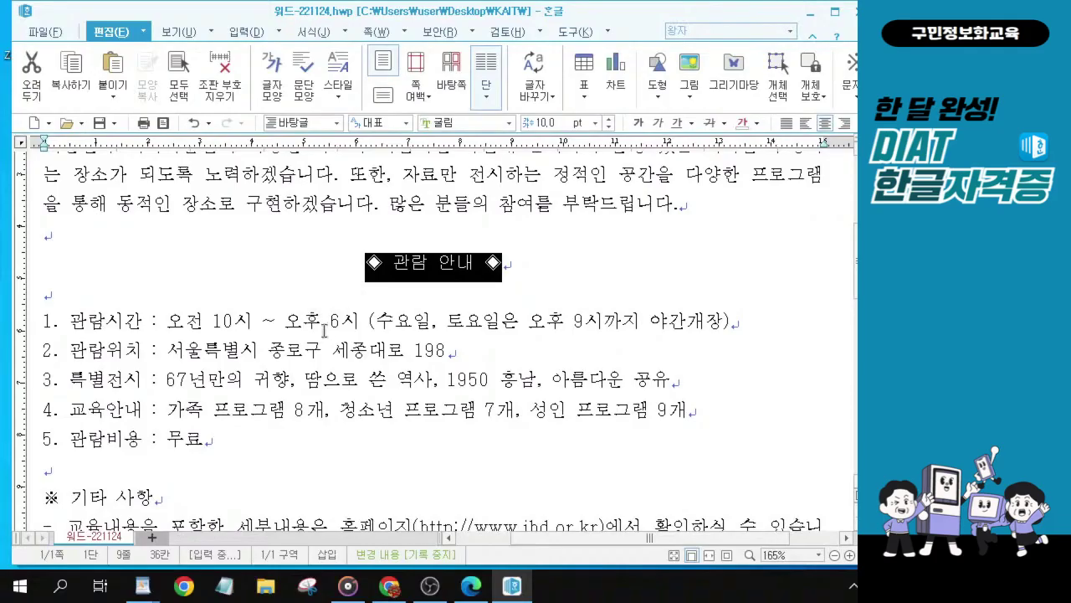
{"action": "scroll", "coordinate": [324, 331], "scroll_direction": "up", "scroll_amount": 1}
{"action": "scroll", "coordinate": [324, 331], "scroll_direction": "up", "scroll_amount": 2}
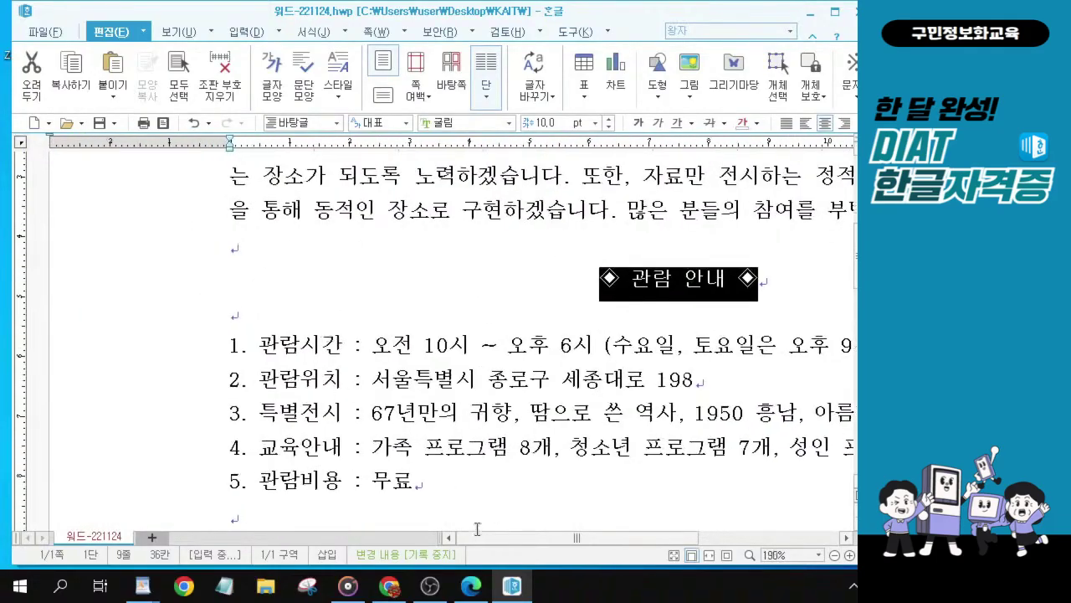
{"action": "left_click_drag", "start_coordinate": [565, 537], "coordinate": [606, 538]}
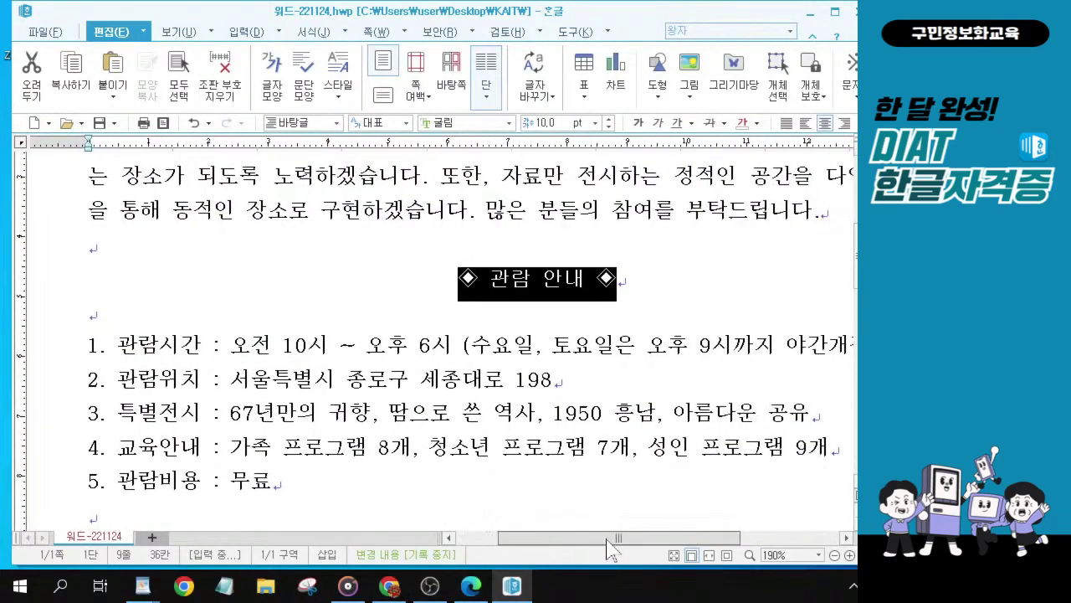
{"action": "left_click", "coordinate": [284, 387]}
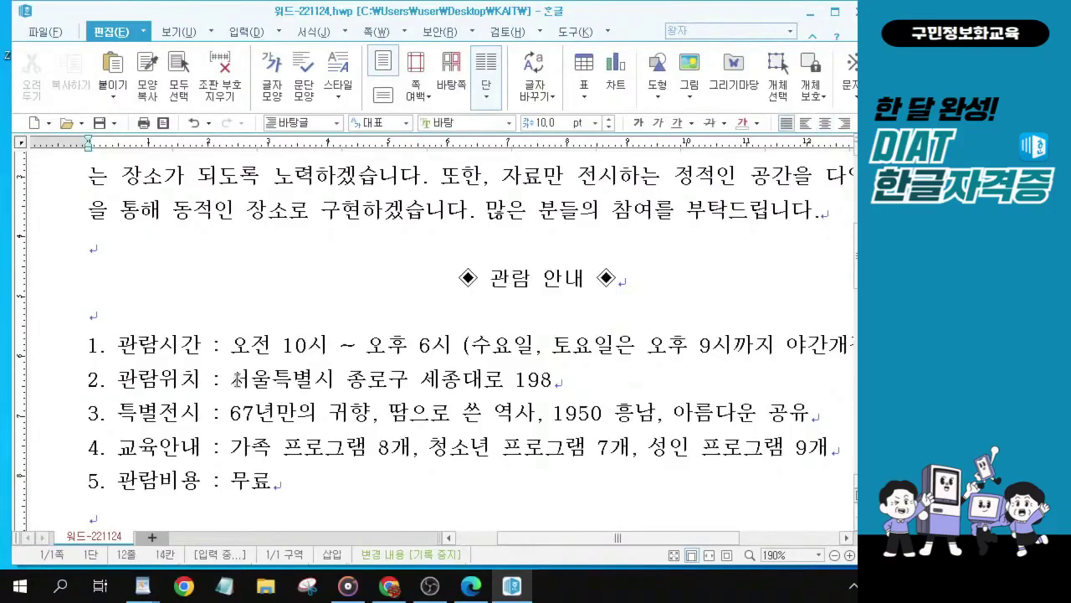
{"action": "left_click_drag", "start_coordinate": [232, 381], "coordinate": [573, 381]}
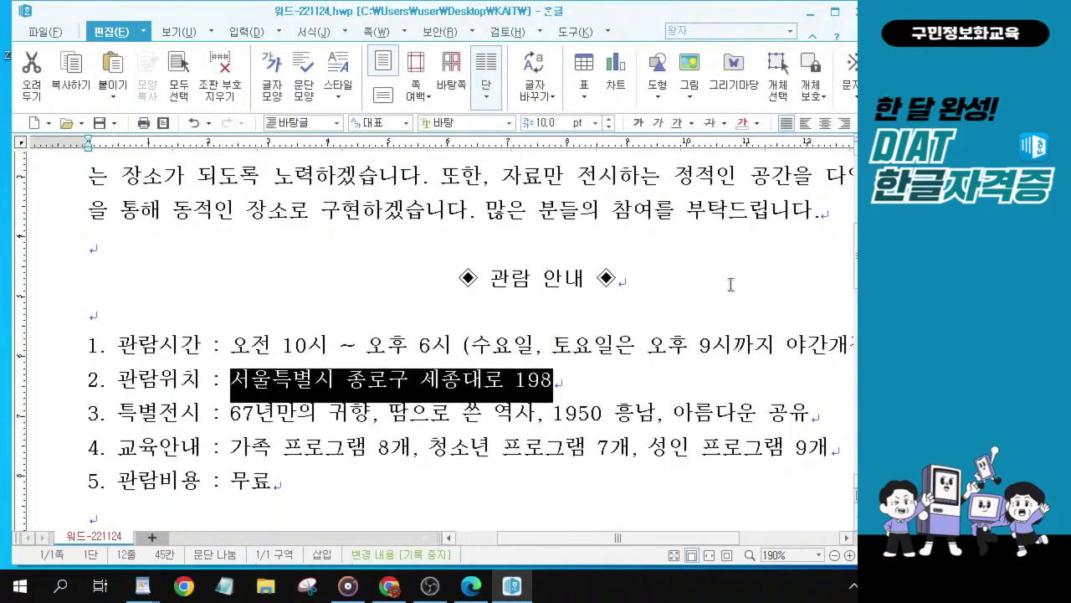
{"action": "key", "text": "alt+Tab"}
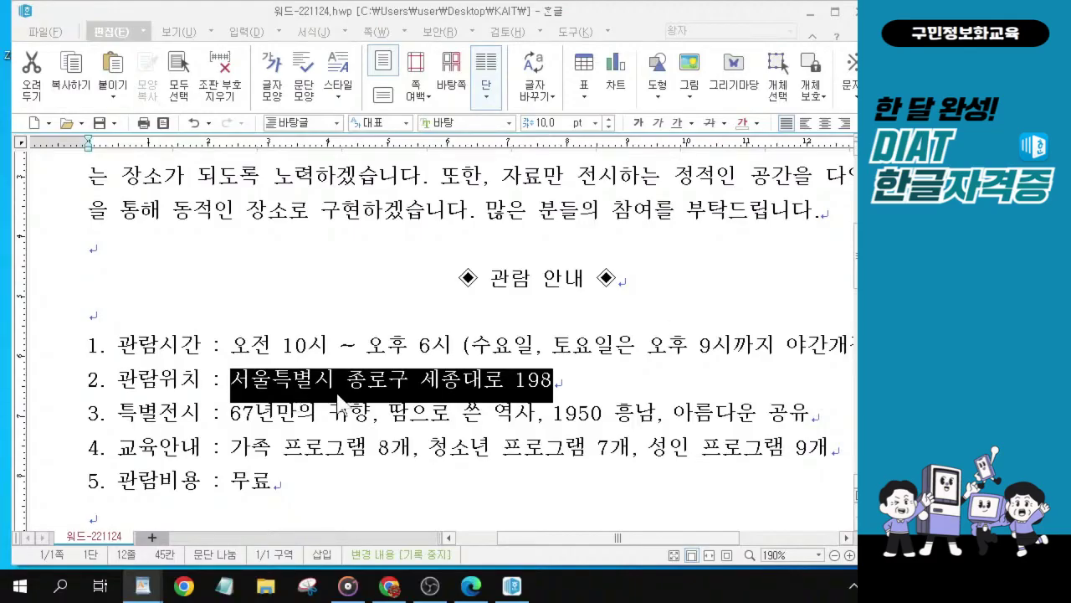
{"action": "left_click", "coordinate": [638, 123]}
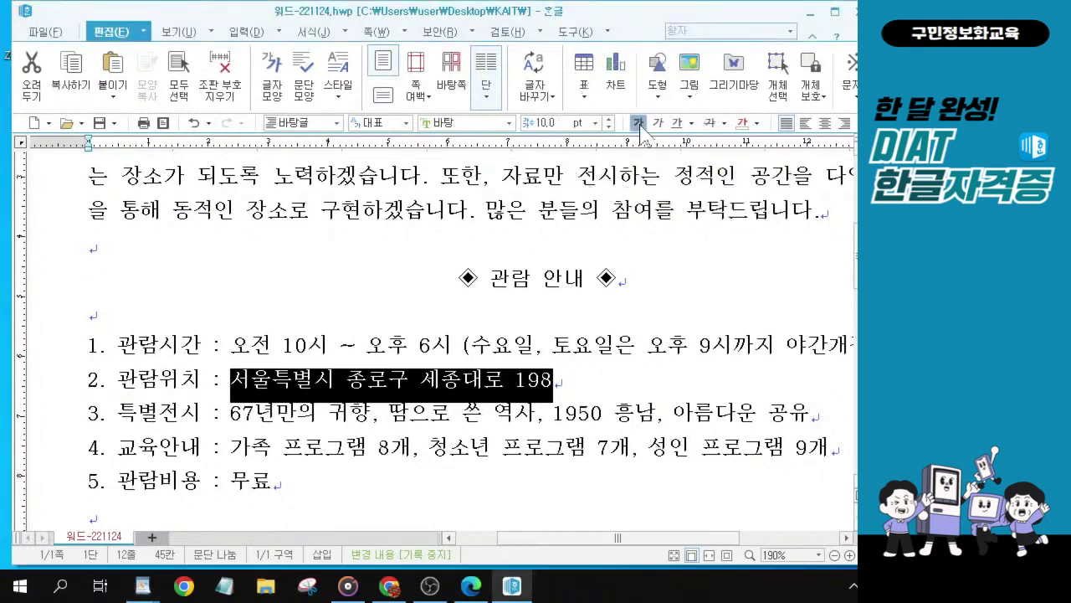
{"action": "left_click", "coordinate": [676, 124]}
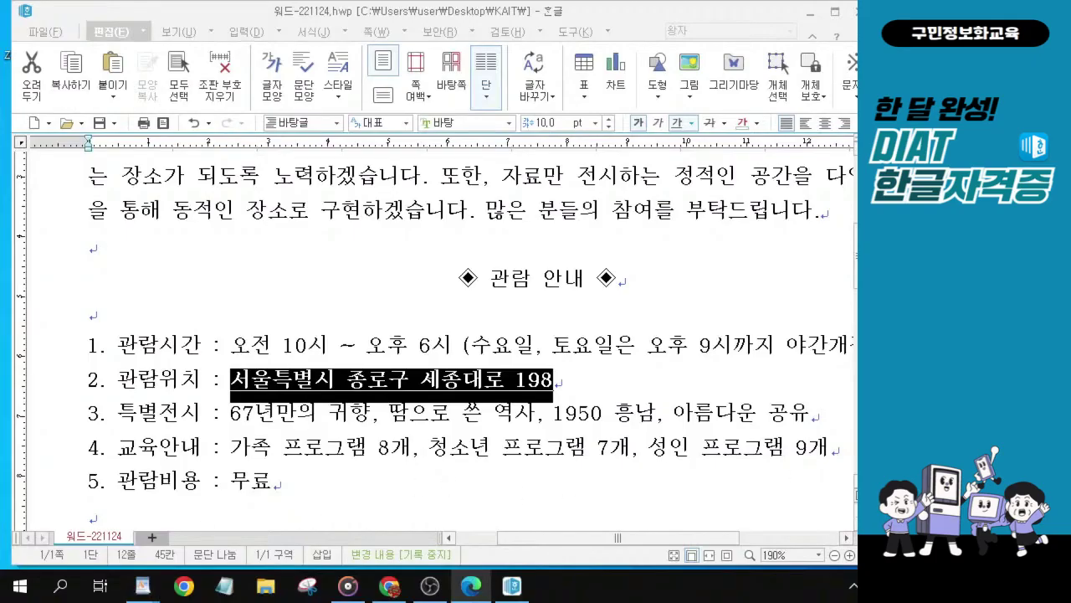
{"action": "left_click", "coordinate": [325, 452]}
Set a left margin of 10 pt in the paragraph settings for the three hyphenated notes below 기타 사항.
{"action": "scroll", "coordinate": [325, 452], "scroll_direction": "down", "scroll_amount": 2}
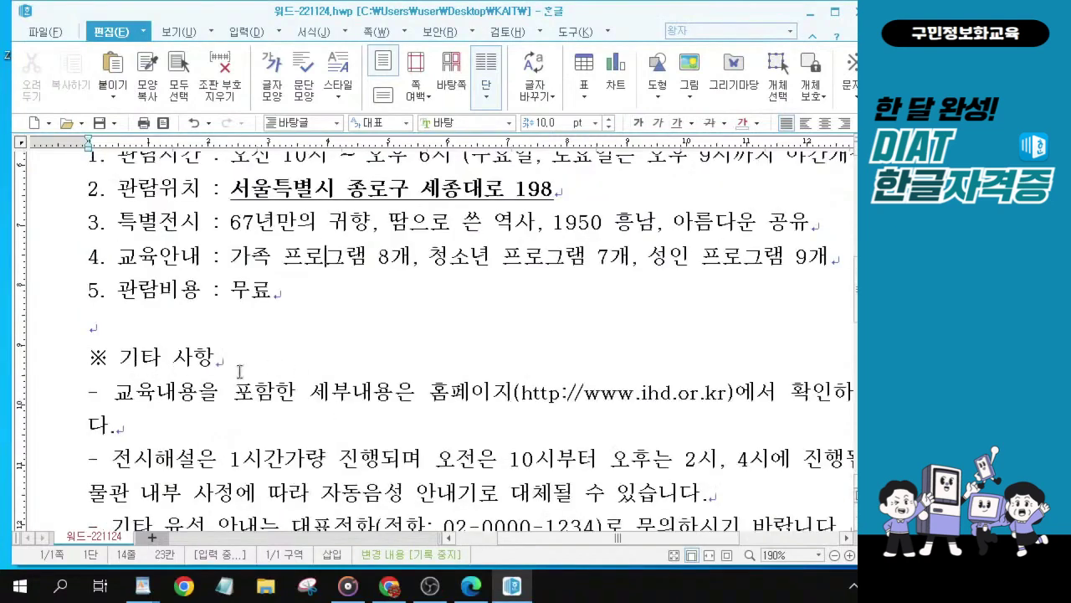
{"action": "key", "text": "ctrl"}
{"action": "left_click", "coordinate": [92, 392]}
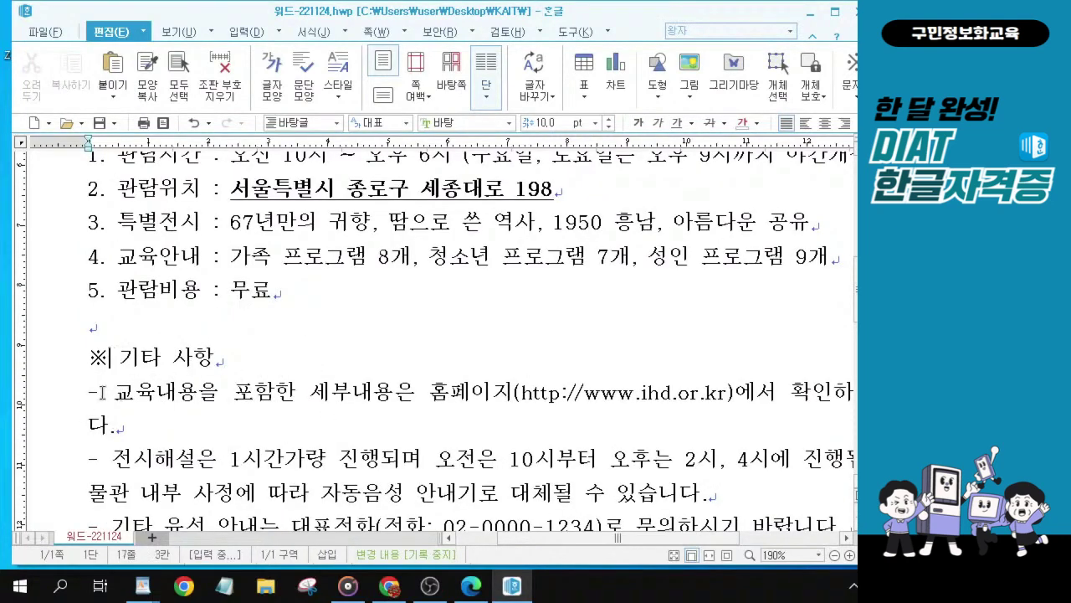
{"action": "left_click_drag", "start_coordinate": [92, 391], "coordinate": [130, 389]}
{"action": "key", "text": "ctrl"}
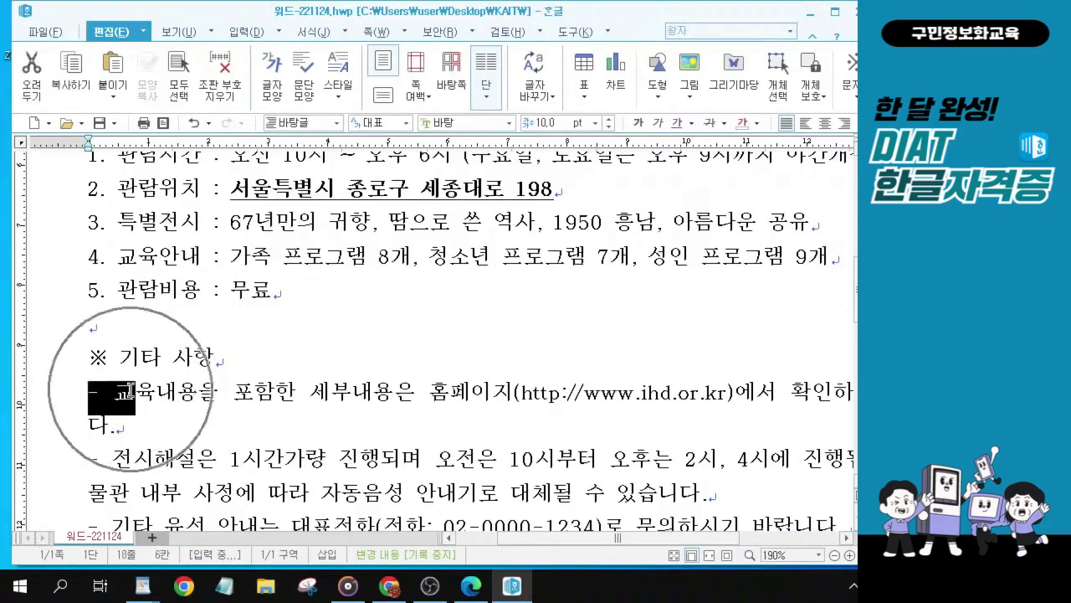
{"action": "left_click", "coordinate": [91, 393]}
{"action": "left_click_drag", "start_coordinate": [91, 393], "coordinate": [835, 527]}
{"action": "scroll", "coordinate": [836, 527], "scroll_direction": "down", "scroll_amount": 3}
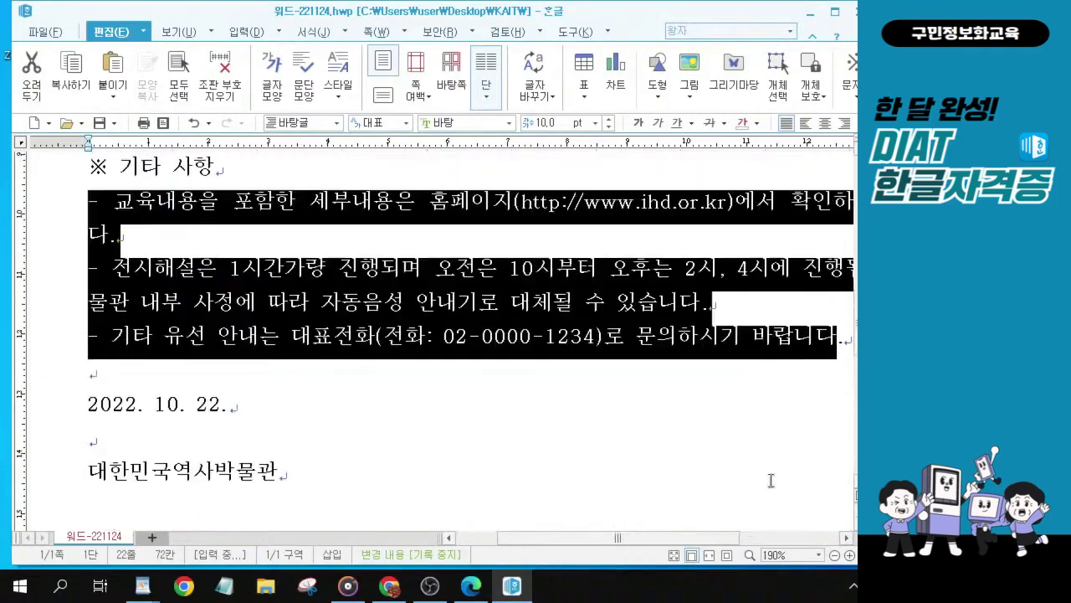
{"action": "key", "text": "ctrl"}
{"action": "key", "text": "ctrl"}
{"action": "left_click_drag", "start_coordinate": [841, 341], "coordinate": [94, 207]}
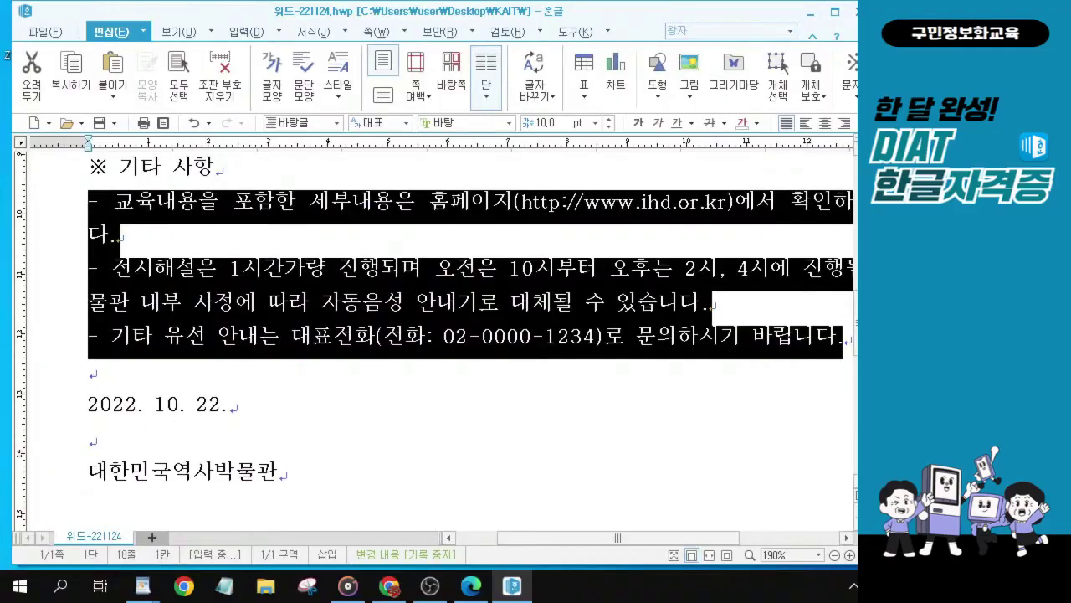
{"action": "key", "text": "alt+Tab"}
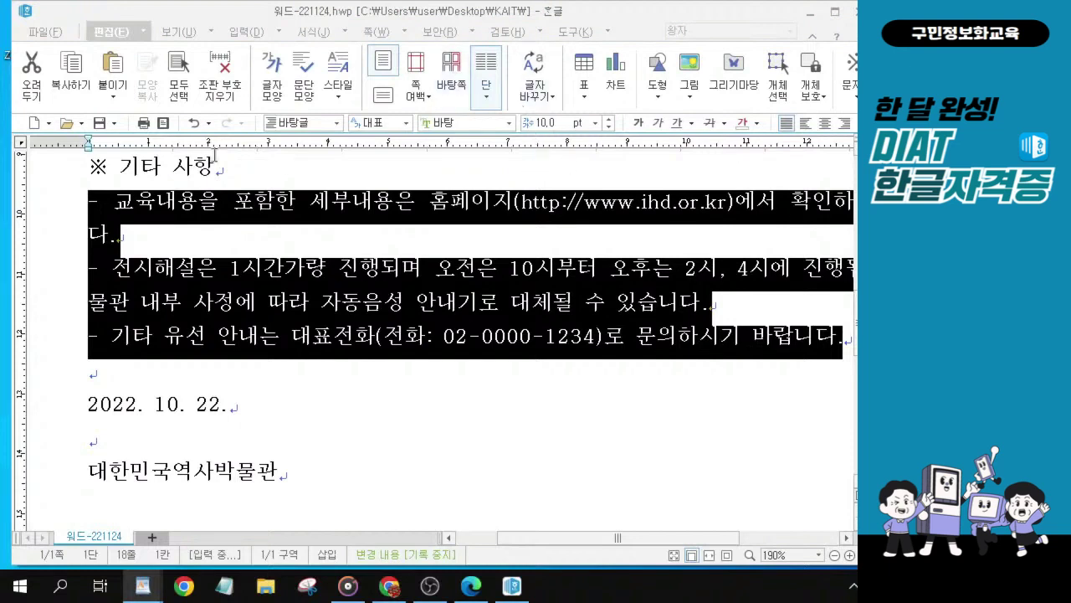
{"action": "left_click", "coordinate": [301, 94]}
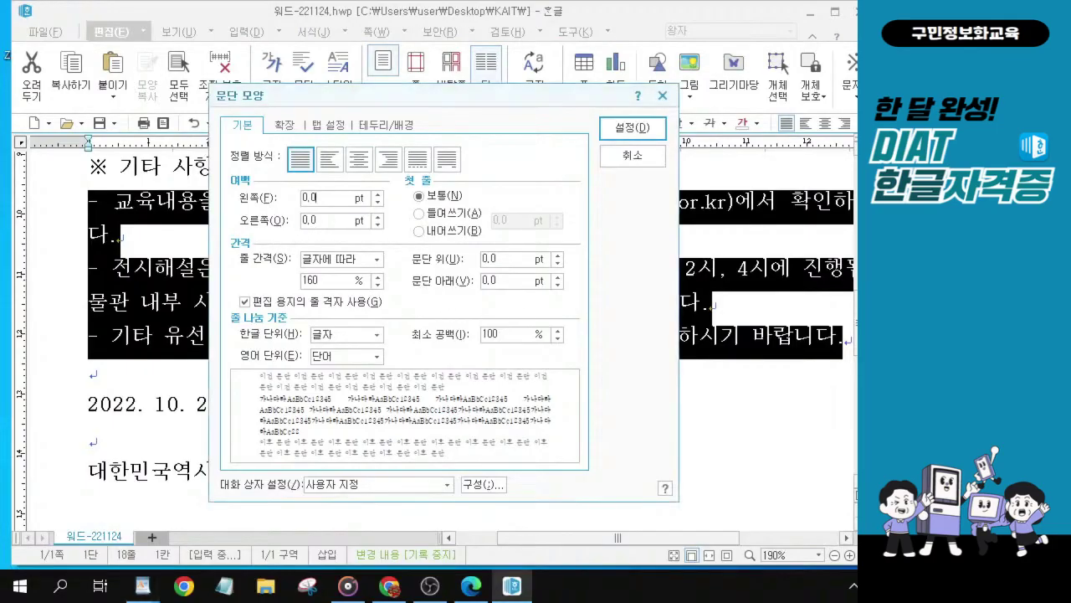
{"action": "type", "text": "10"}
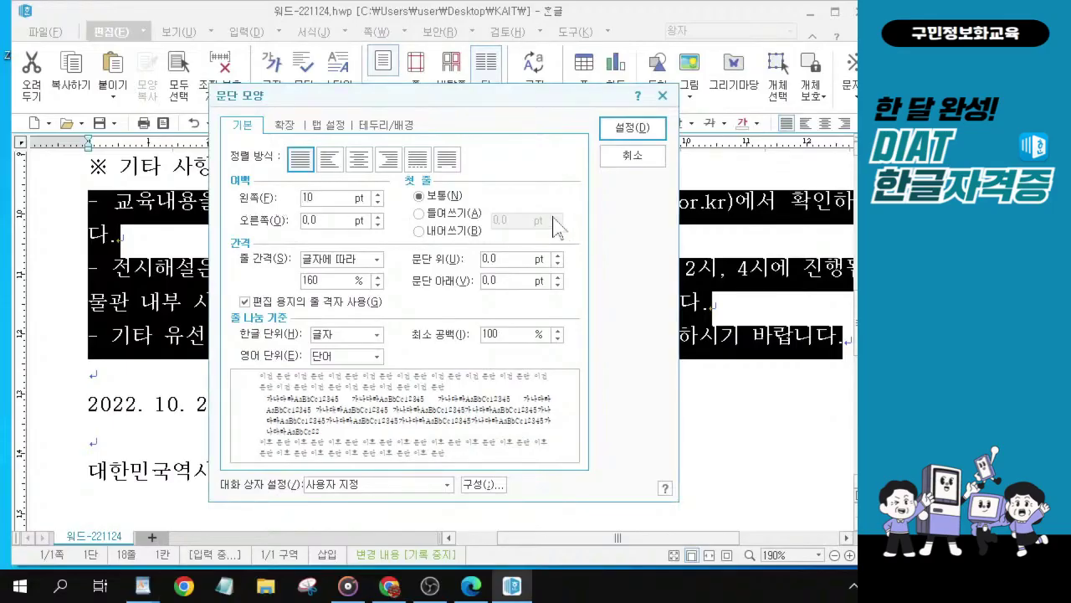
Give the three notes a 12 pt hanging first-line indent (내어쓰기) and apply the paragraph settings.
{"action": "left_click", "coordinate": [418, 231]}
{"action": "left_click_drag", "start_coordinate": [512, 221], "coordinate": [428, 222]}
{"action": "type", "text": "12"}
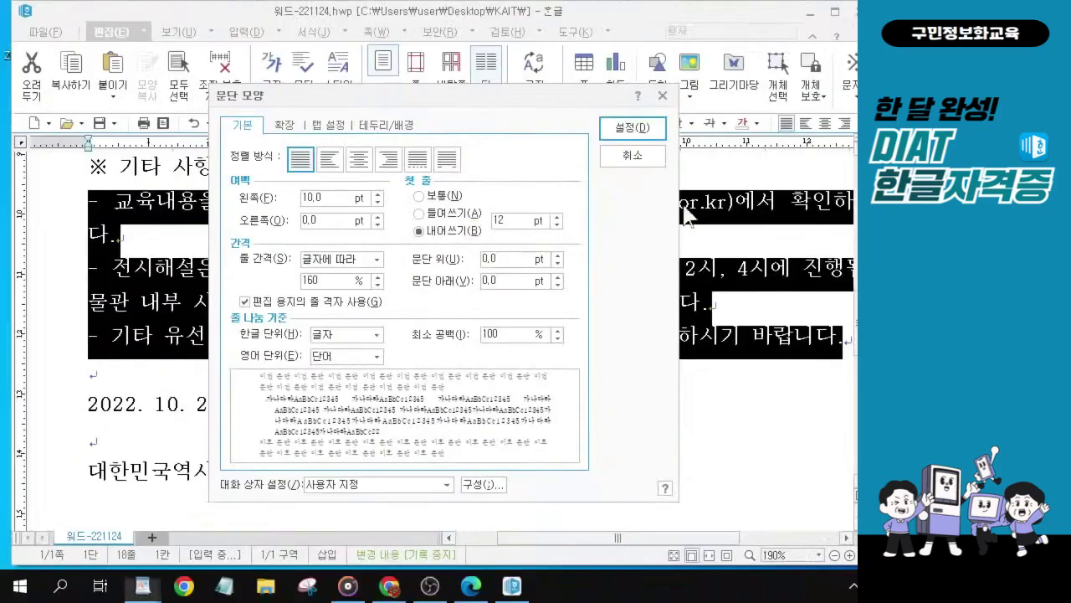
{"action": "left_click", "coordinate": [634, 132]}
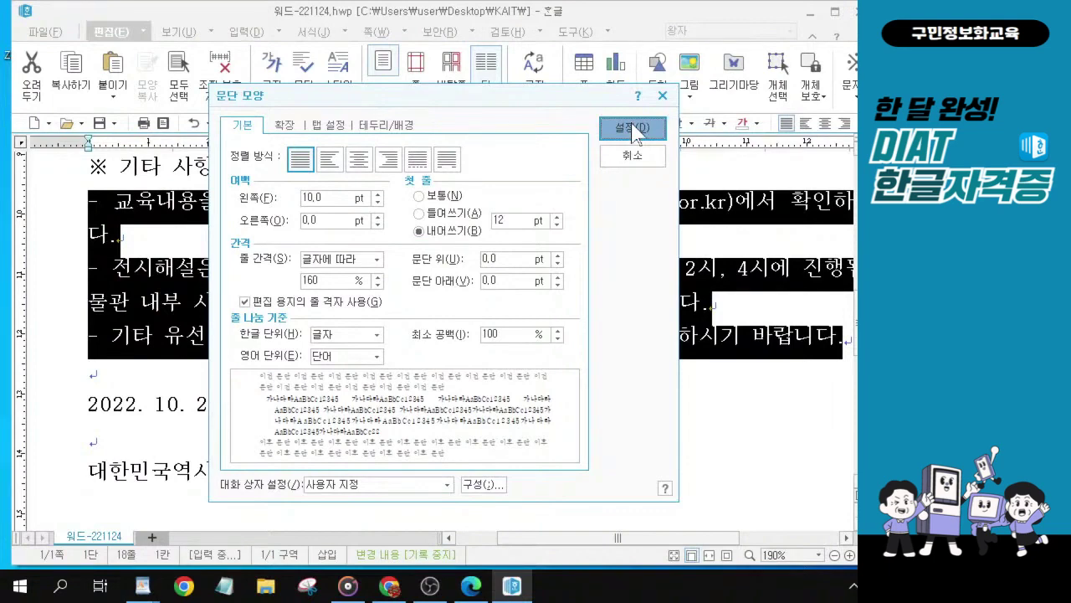
{"action": "left_click", "coordinate": [634, 131]}
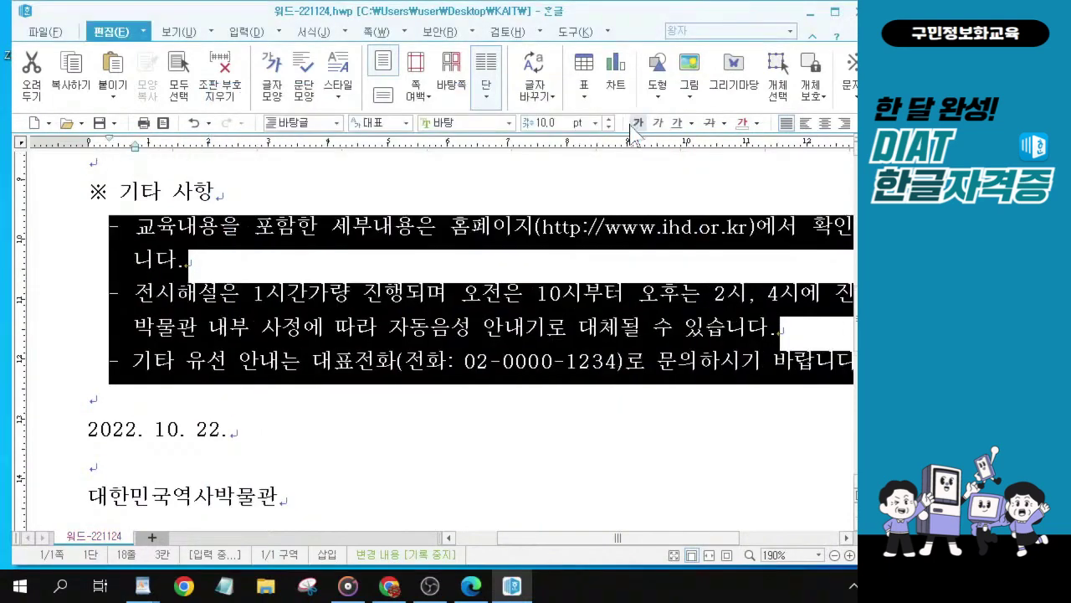
Set the font size of the date line 2022. 10. 22. to 13 pt.
{"action": "left_click", "coordinate": [233, 434]}
{"action": "left_click_drag", "start_coordinate": [226, 435], "coordinate": [32, 431]}
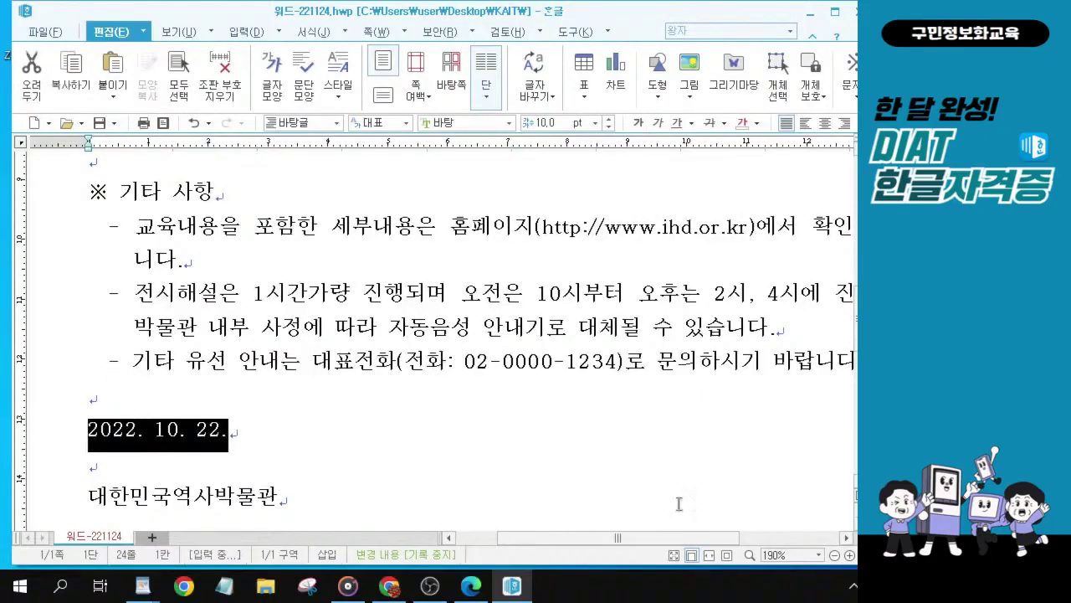
{"action": "key", "text": "alt+Tab"}
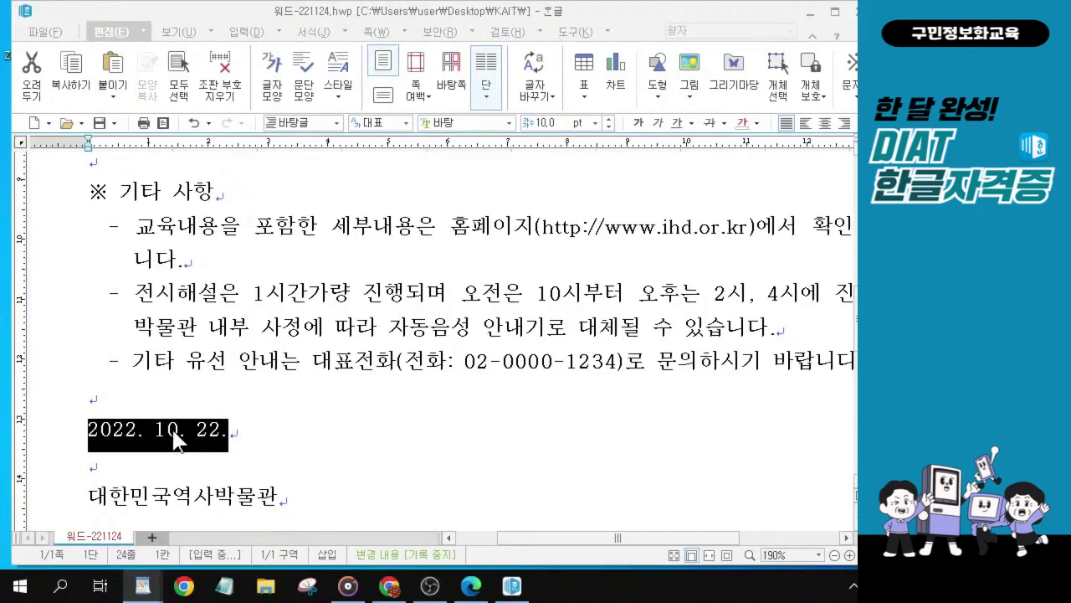
{"action": "left_click", "coordinate": [609, 121]}
{"action": "left_click", "coordinate": [609, 121]}
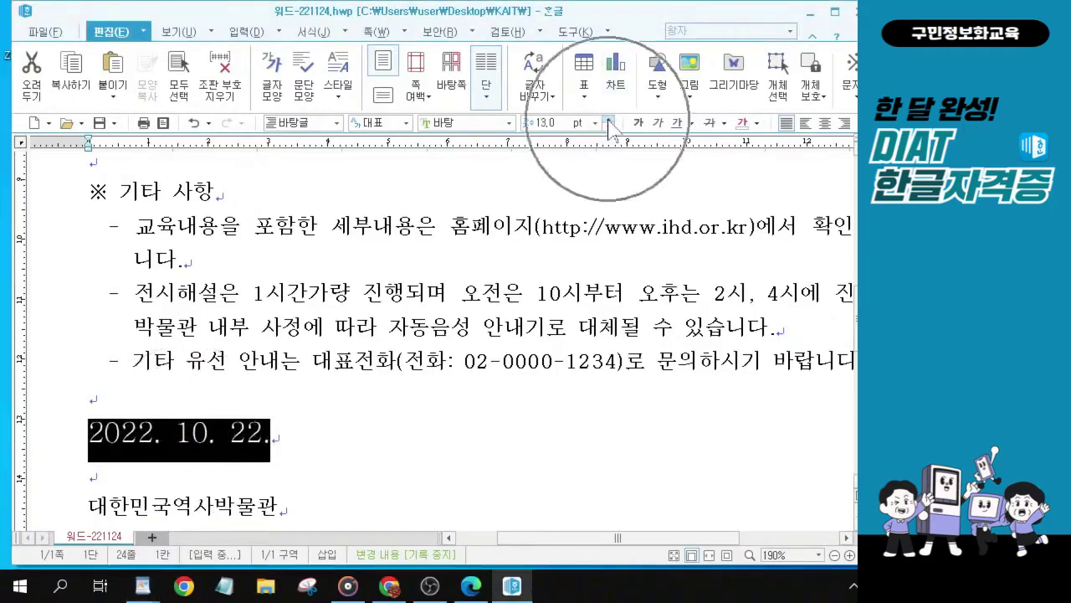
{"action": "left_click", "coordinate": [610, 121]}
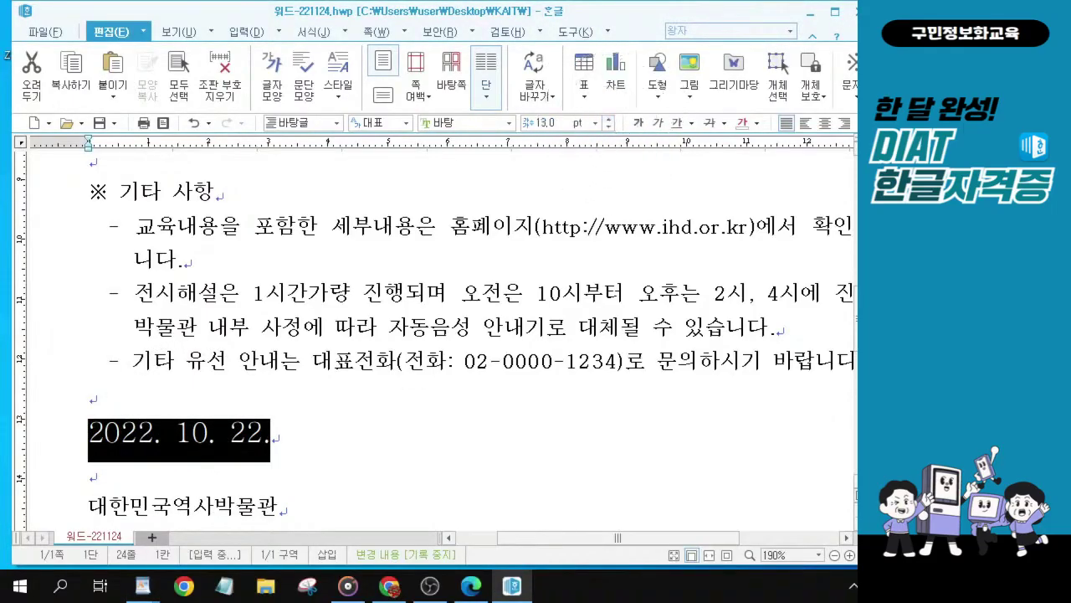
Center-align the date line 2022. 10. 22.
{"action": "left_click", "coordinate": [825, 123]}
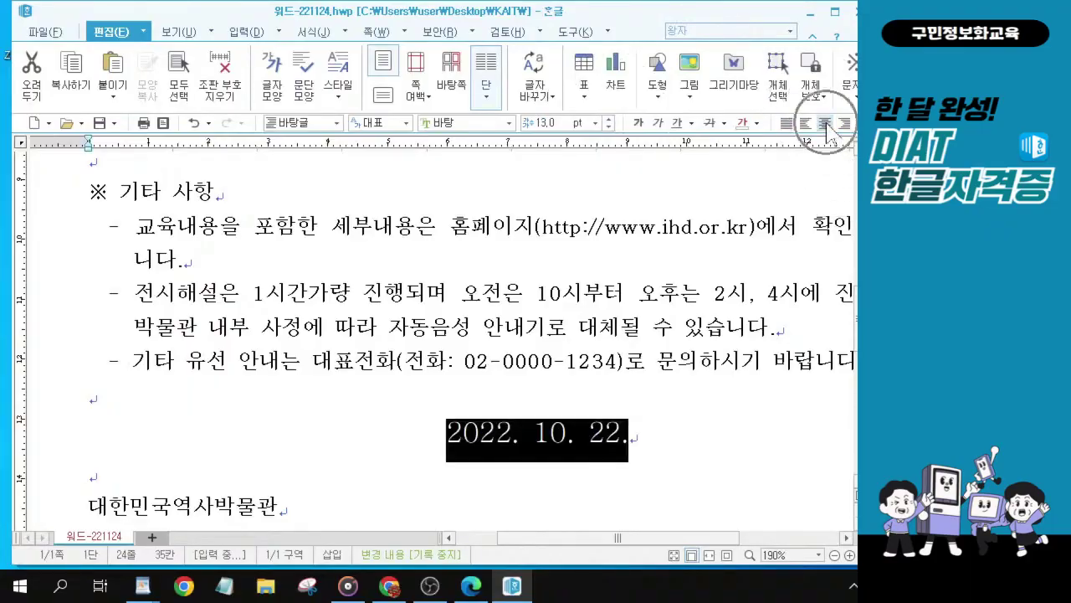
{"action": "left_click", "coordinate": [937, 192]}
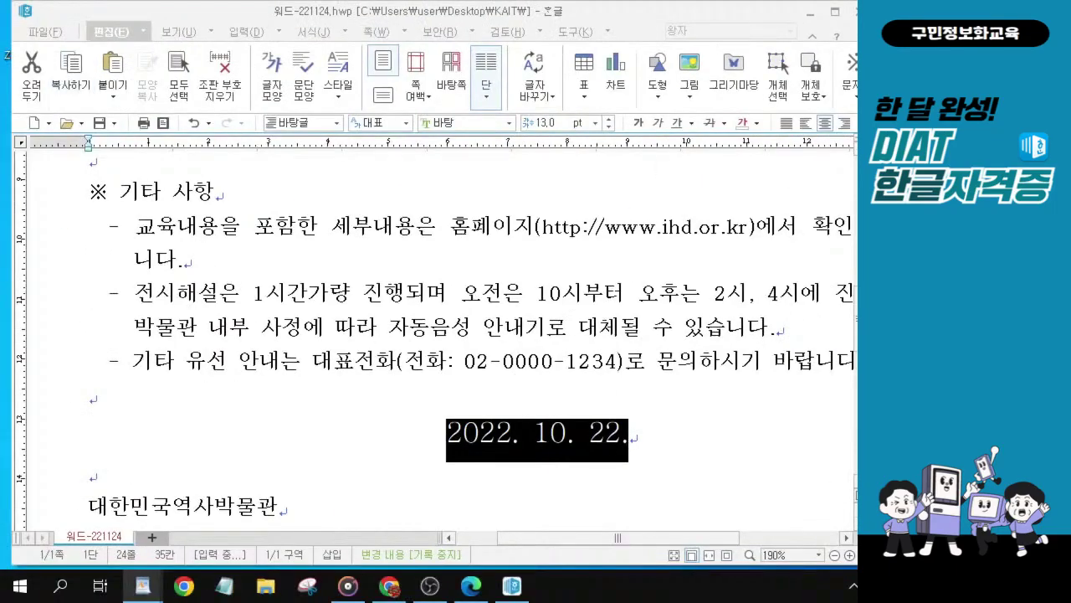
Set the font of the closing line 대한민국역사박물관 to 돋움체.
{"action": "left_click", "coordinate": [284, 512]}
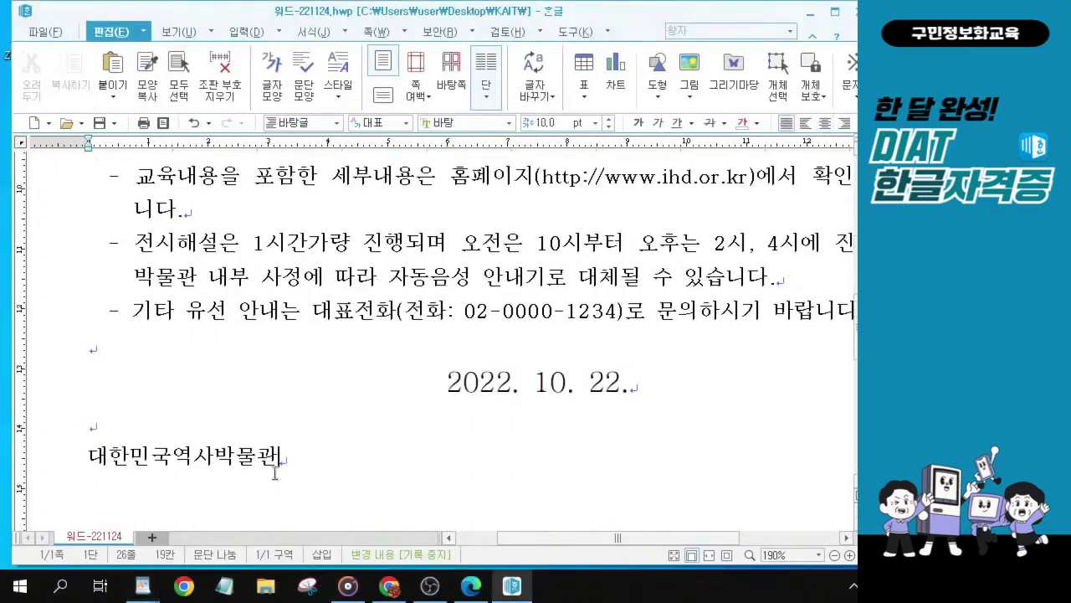
{"action": "left_click", "coordinate": [276, 472]}
{"action": "left_click", "coordinate": [283, 460]}
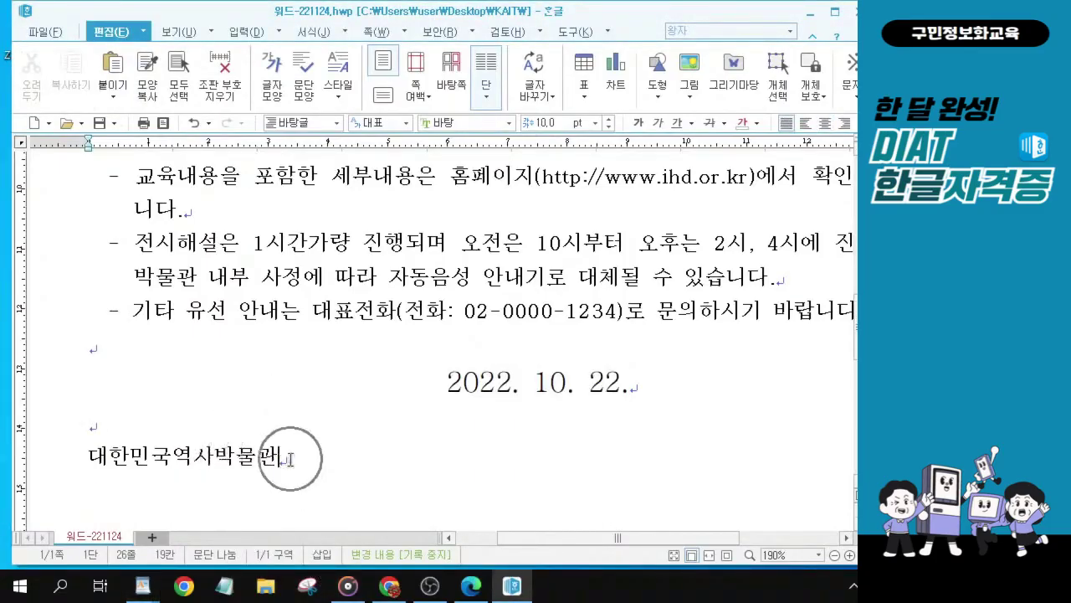
{"action": "left_click_drag", "start_coordinate": [310, 457], "coordinate": [58, 461]}
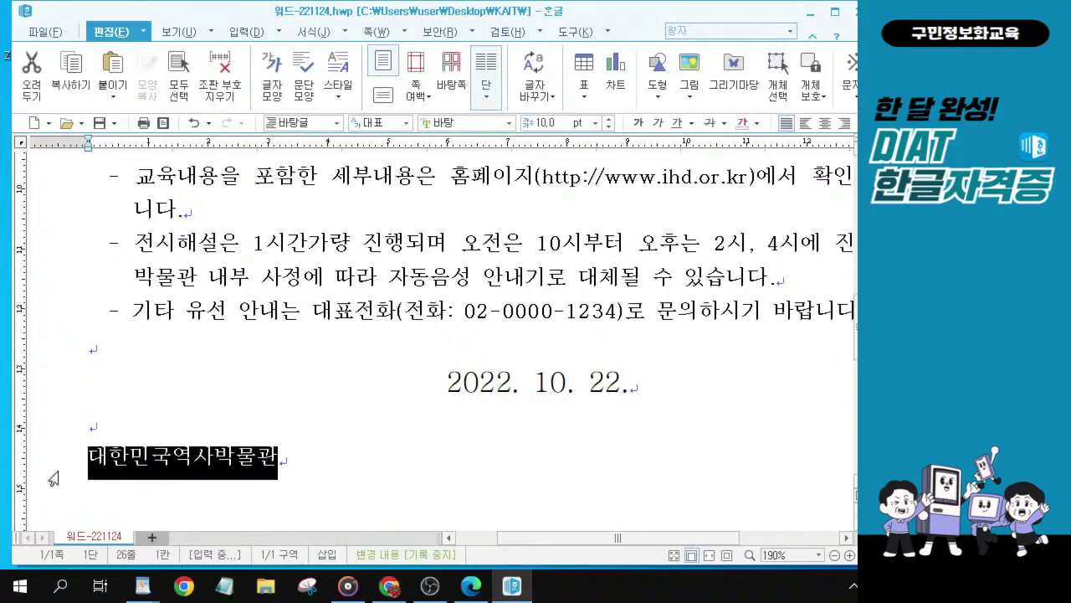
{"action": "key", "text": "alt+Tab"}
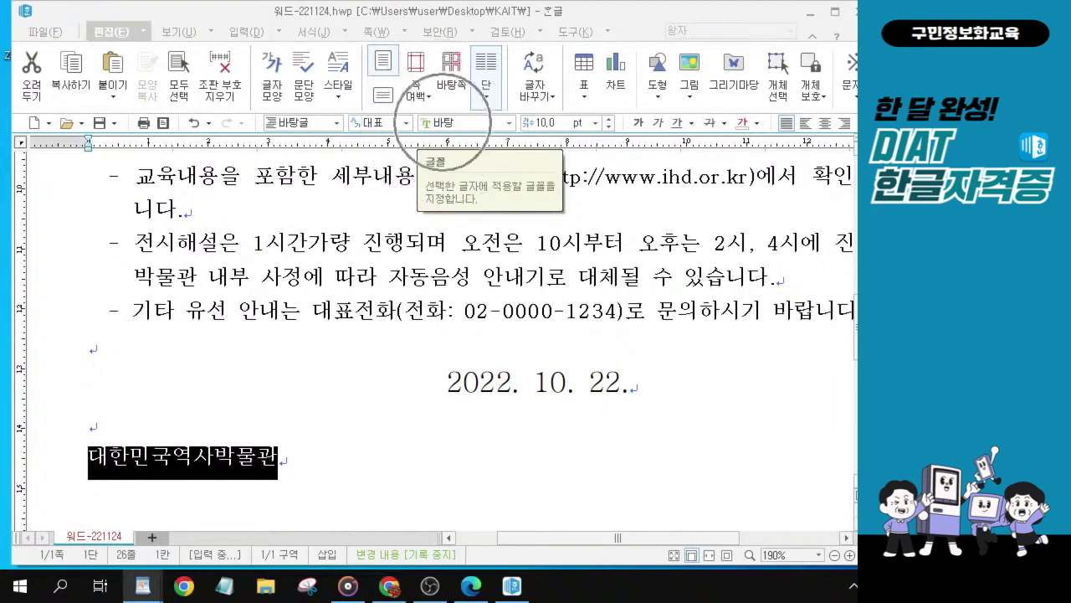
{"action": "left_click", "coordinate": [444, 124]}
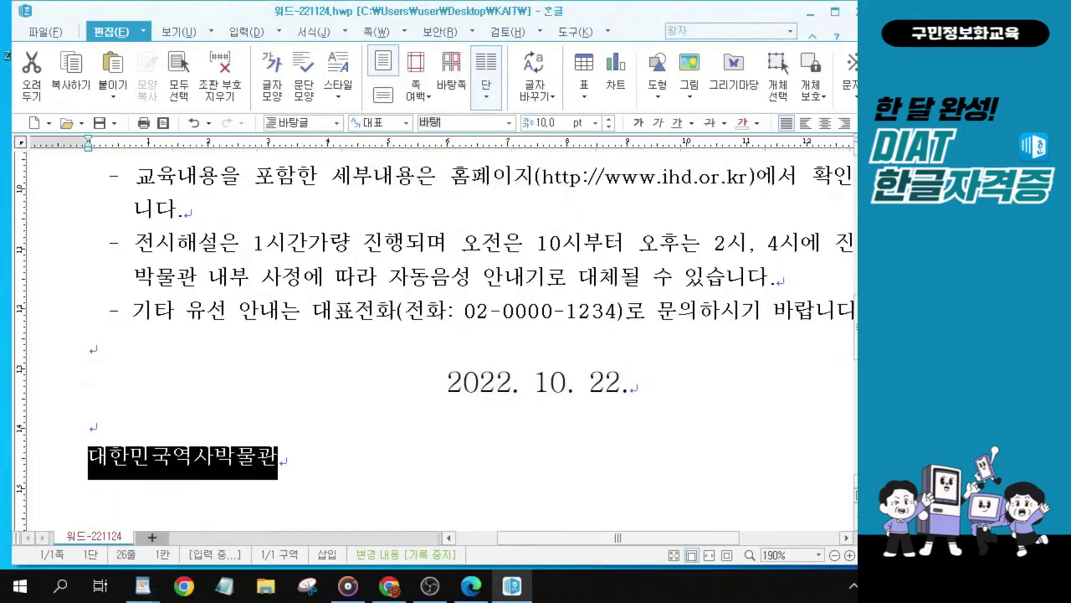
{"action": "key", "text": "BackSpace"}
{"action": "key", "text": "BackSpace"}
{"action": "type", "text": "돋"}
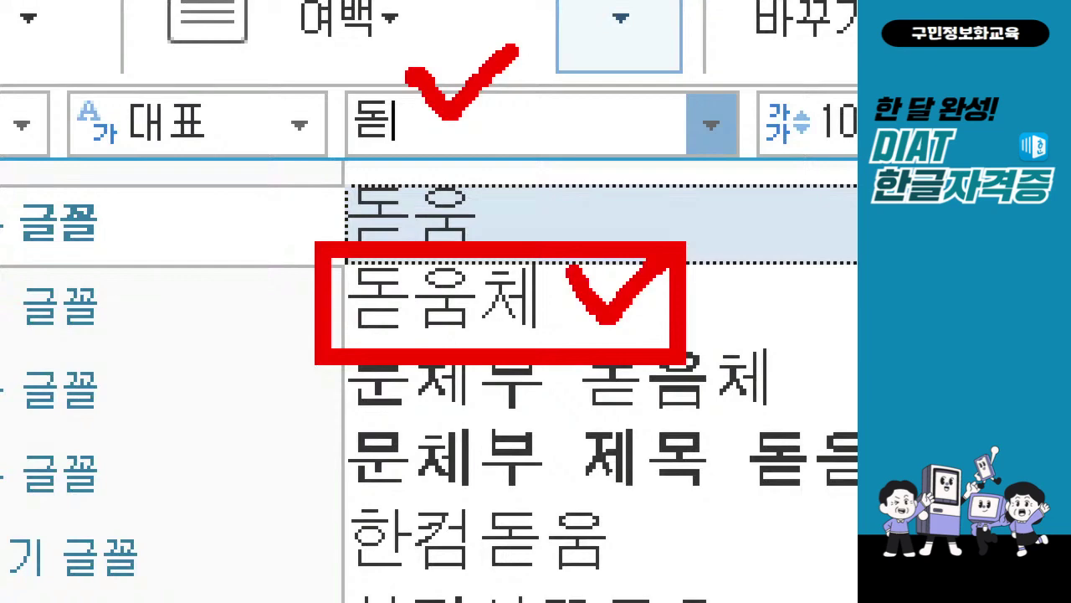
{"action": "key", "text": "Escape"}
{"action": "left_click", "coordinate": [457, 125]}
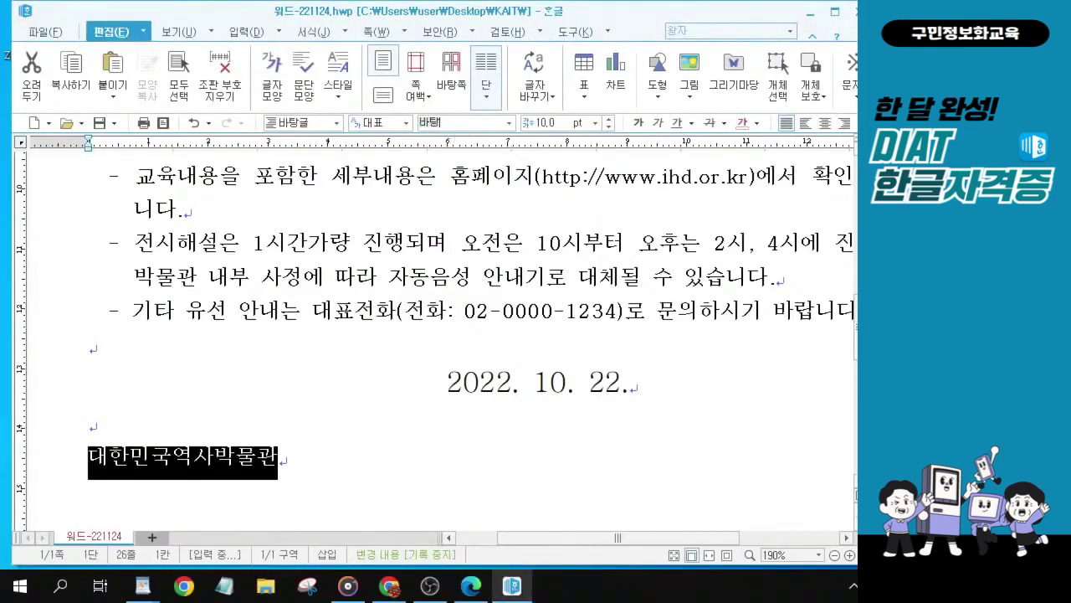
{"action": "type", "text": "돋움"}
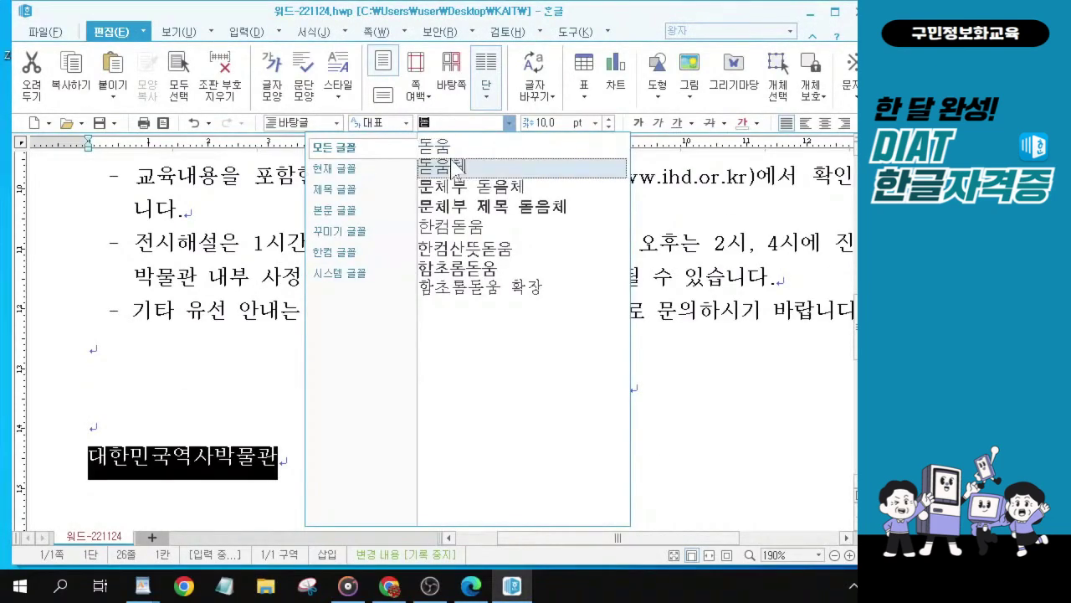
{"action": "left_click", "coordinate": [456, 167]}
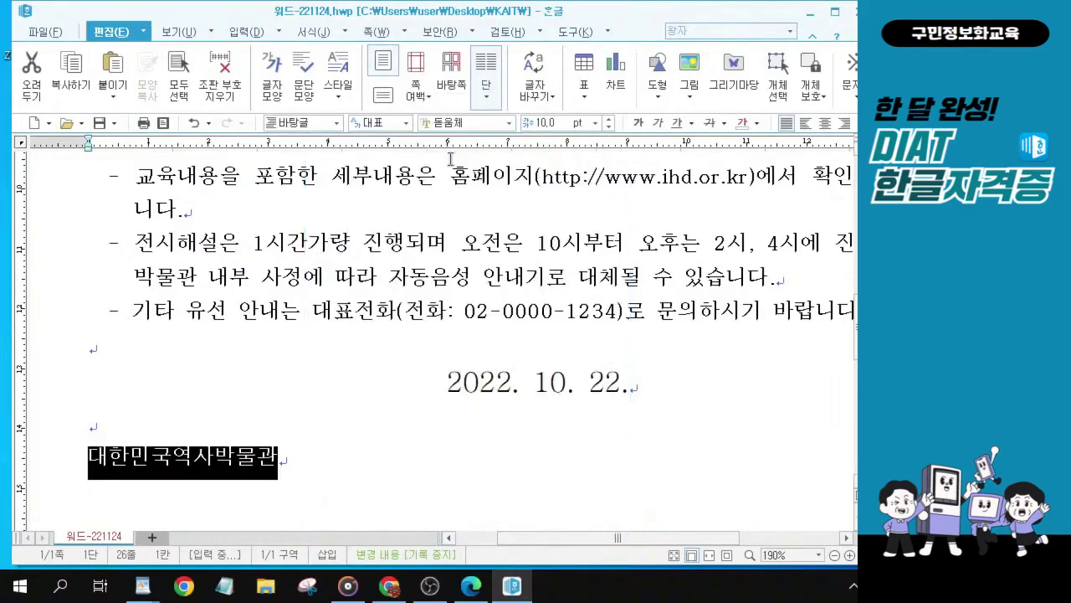
Set the closing line 대한민국역사박물관 to 24 pt and center-align it.
{"action": "left_click", "coordinate": [552, 124]}
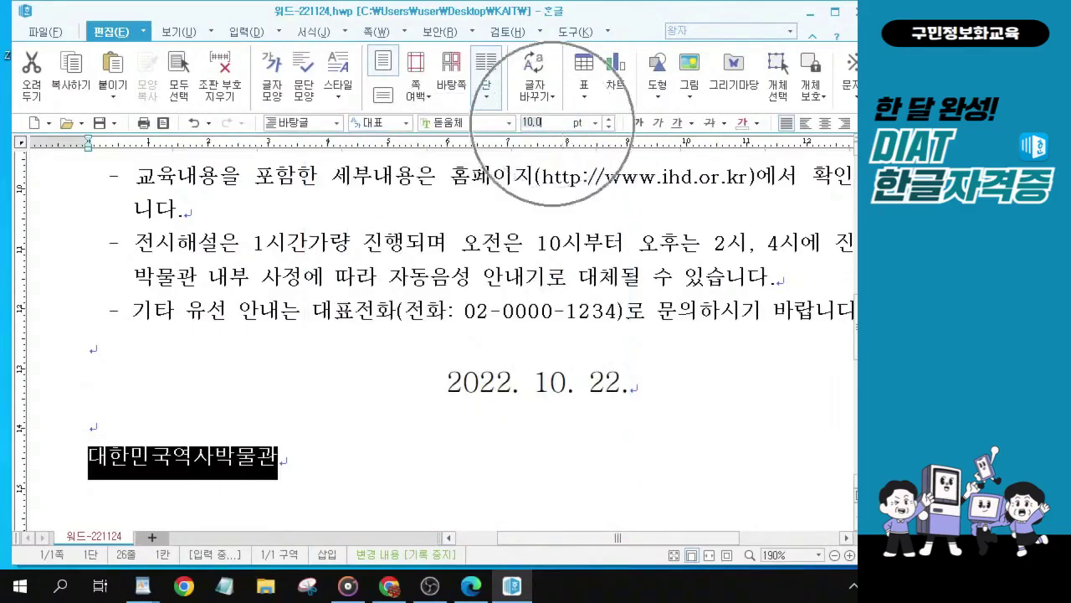
{"action": "left_click", "coordinate": [553, 124]}
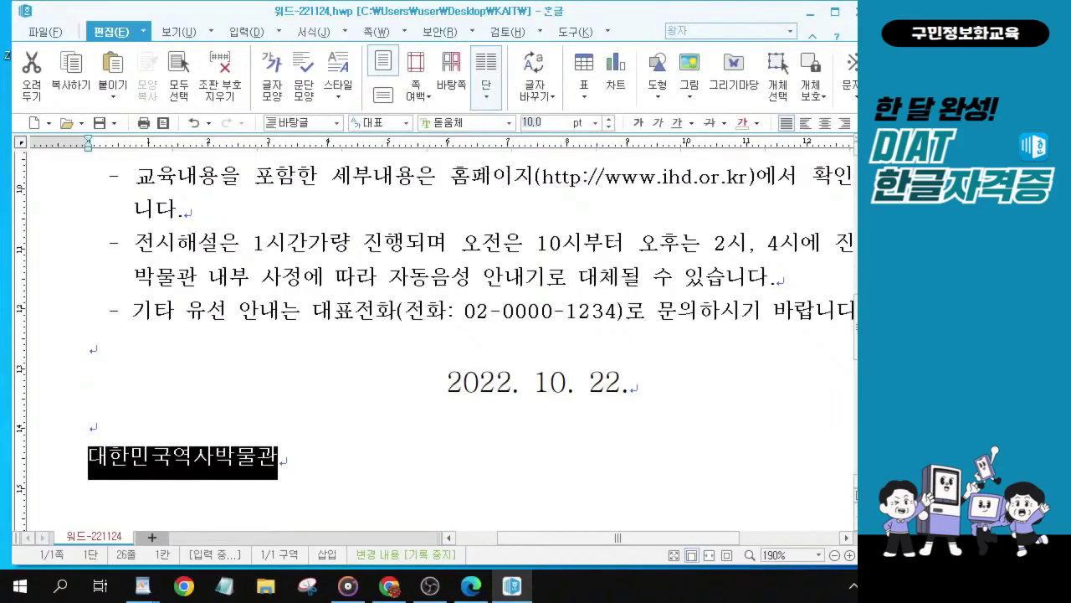
{"action": "type", "text": "24"}
{"action": "key", "text": "Return"}
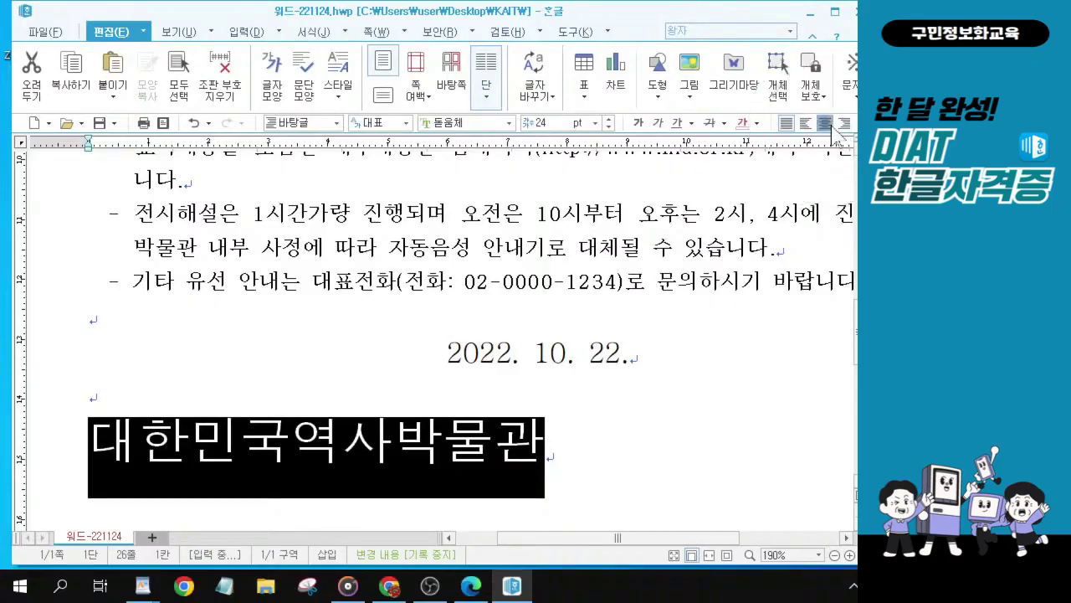
{"action": "key", "text": "ctrl"}
{"action": "key", "text": "ctrl"}
{"action": "key", "text": "ctrl"}
{"action": "key", "text": "ctrl"}
{"action": "key", "text": "ctrl"}
{"action": "left_click", "coordinate": [833, 124]}
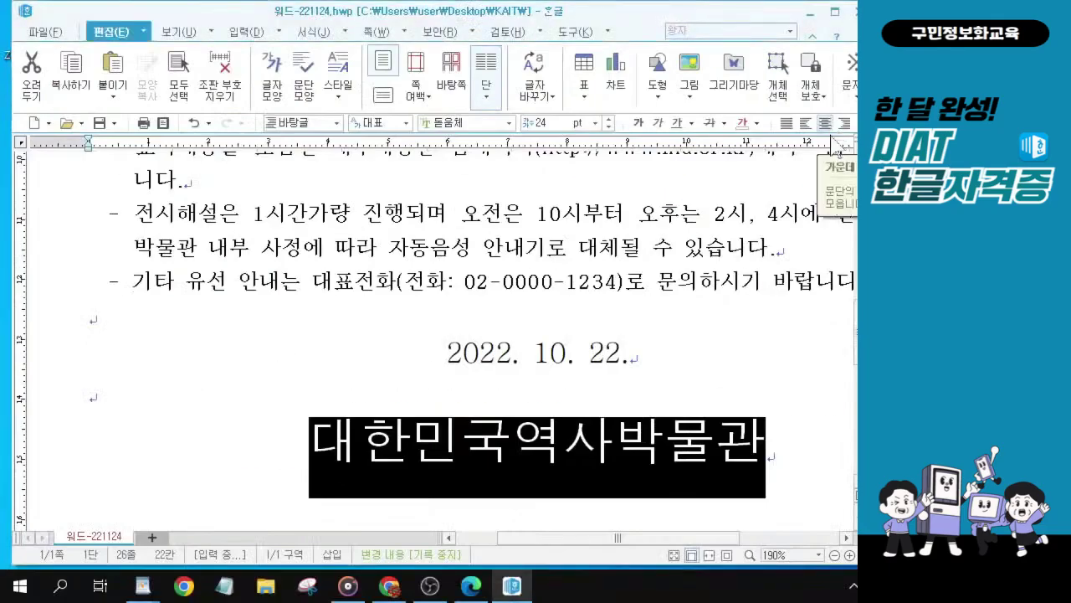
{"action": "key", "text": "alt+Tab"}
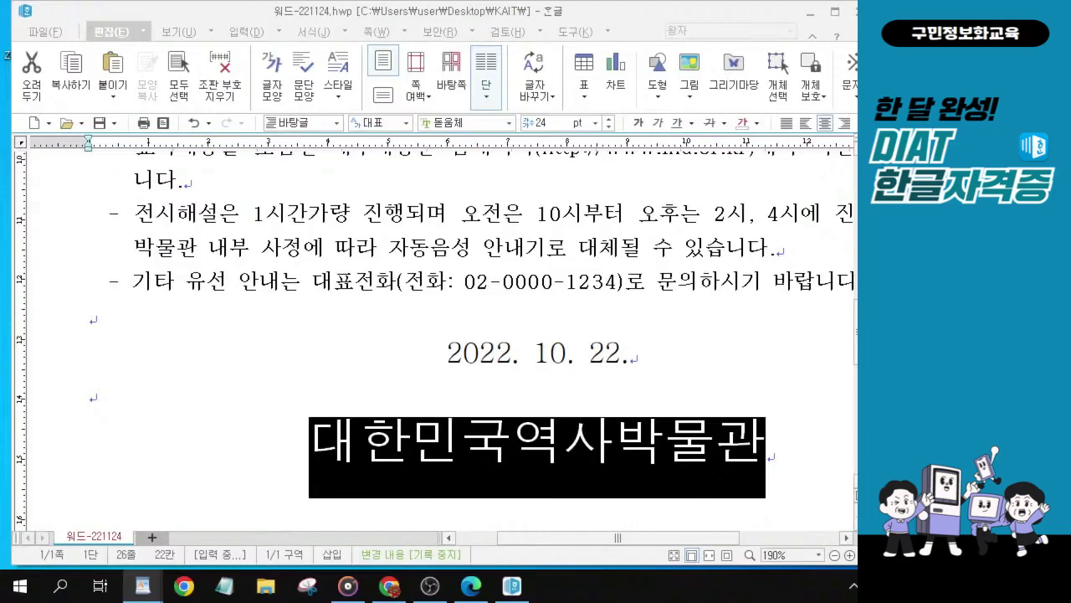
{"action": "scroll", "coordinate": [755, 262], "scroll_direction": "up", "scroll_amount": 2}
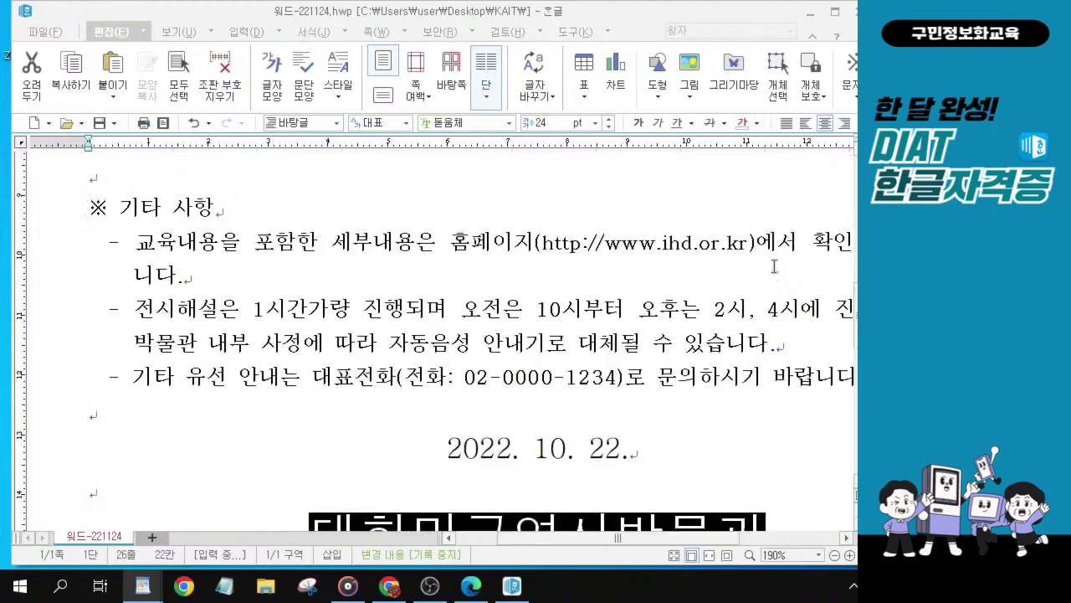
{"action": "left_click", "coordinate": [585, 254]}
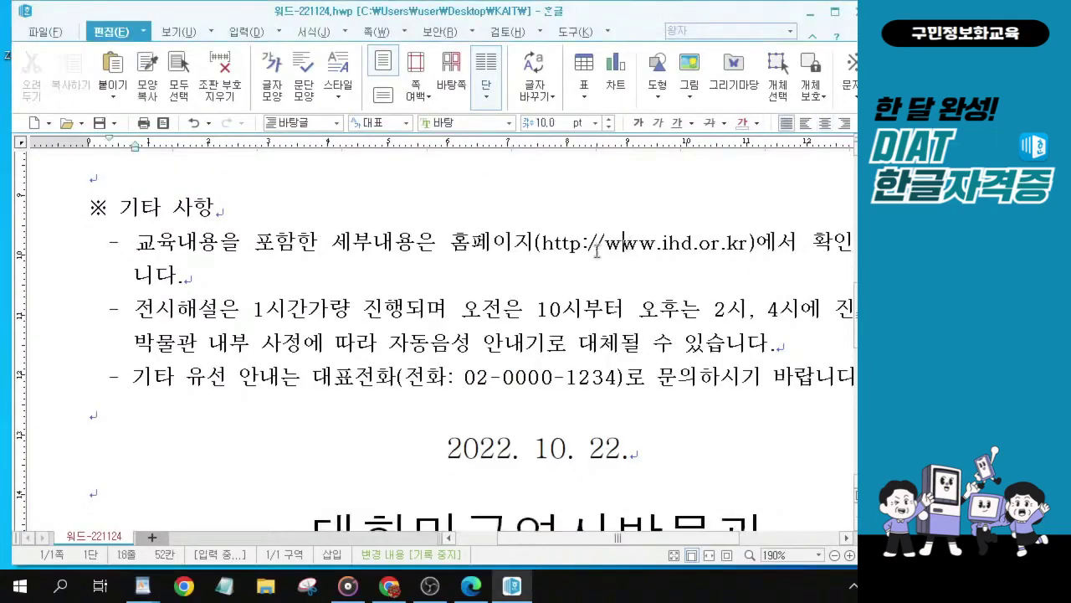
{"action": "left_click", "coordinate": [586, 255]}
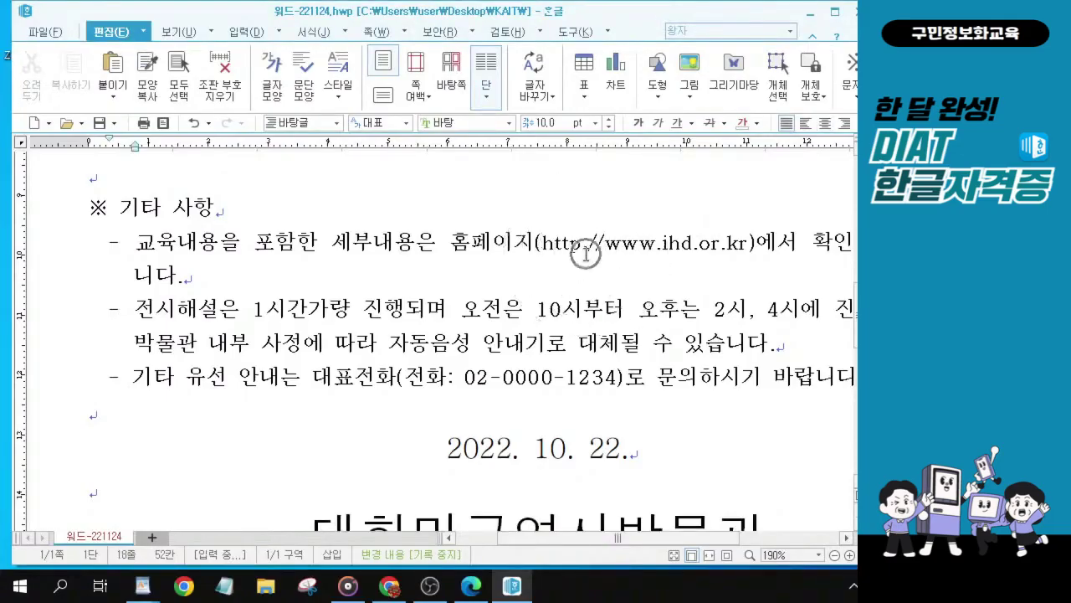
{"action": "left_click_drag", "start_coordinate": [543, 244], "coordinate": [757, 245]}
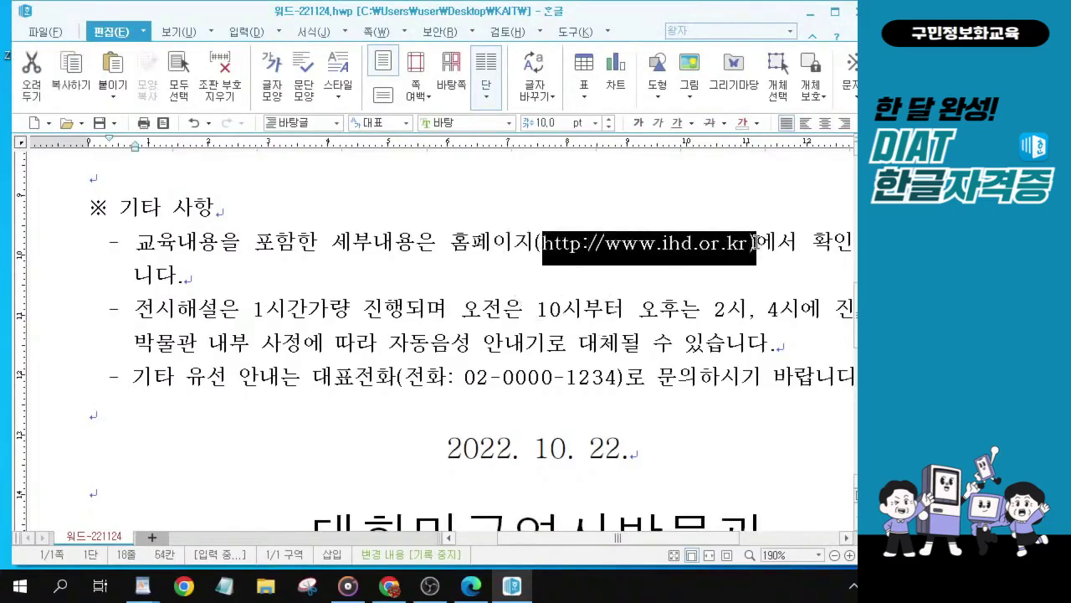
{"action": "left_click", "coordinate": [614, 242]}
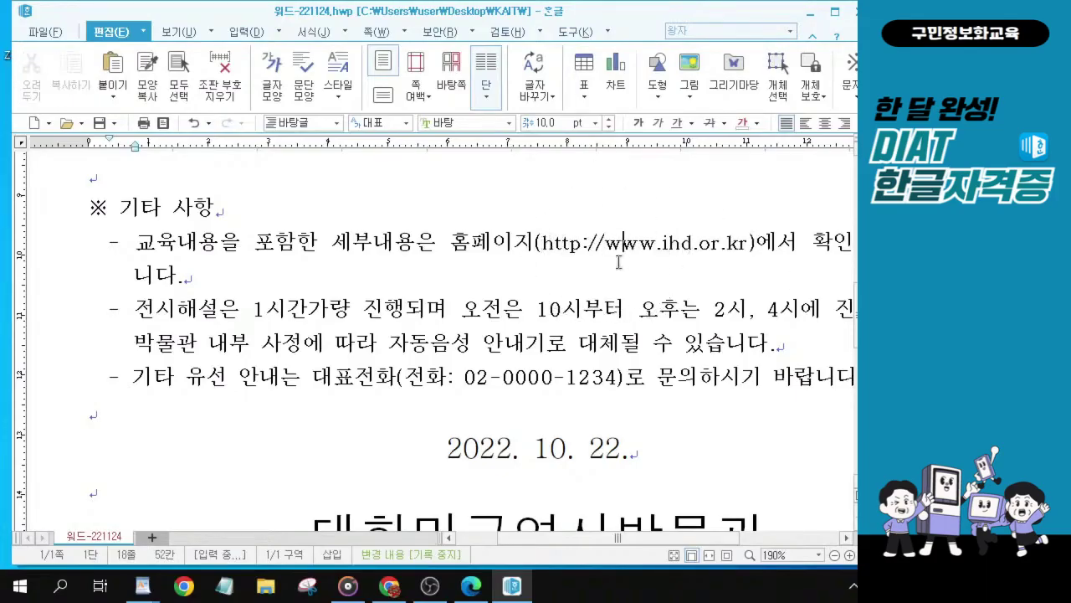
{"action": "left_click", "coordinate": [544, 243], "text": "shift"}
{"action": "left_click", "coordinate": [748, 242], "text": "shift"}
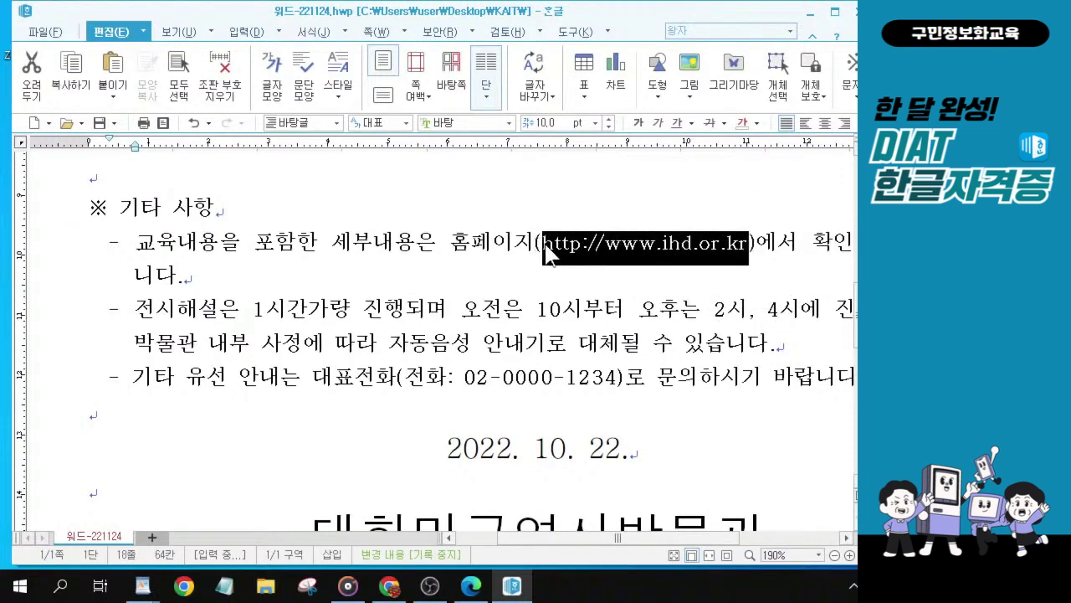
{"action": "left_click_drag", "start_coordinate": [543, 244], "coordinate": [750, 240]}
{"action": "right_click", "coordinate": [613, 247]}
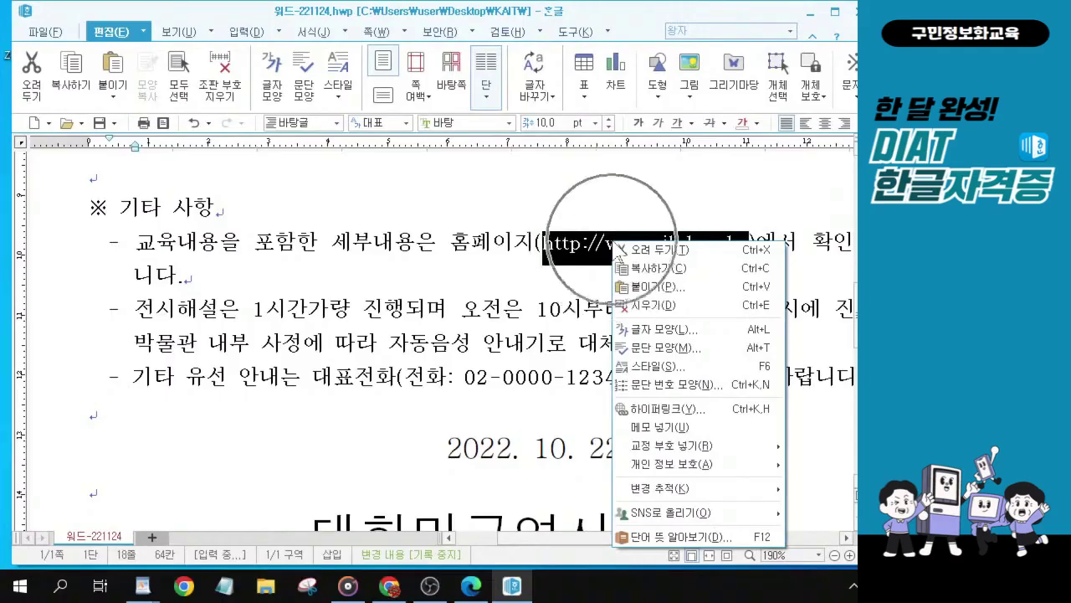
{"action": "left_click", "coordinate": [513, 270]}
{"action": "left_click_drag", "start_coordinate": [542, 242], "coordinate": [751, 243]}
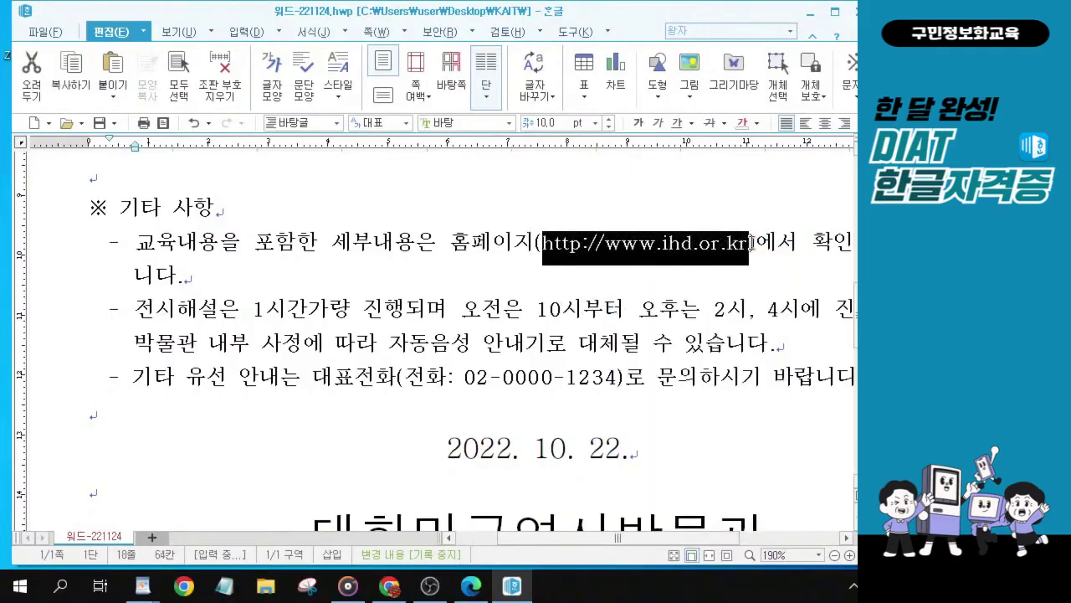
{"action": "right_click", "coordinate": [617, 234]}
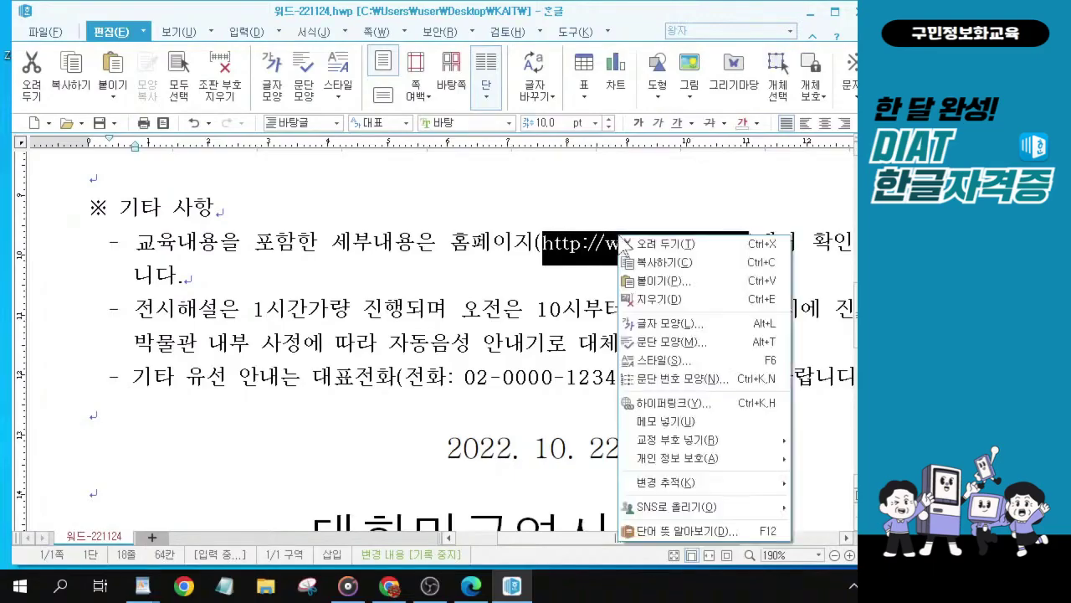
{"action": "left_click", "coordinate": [688, 405]}
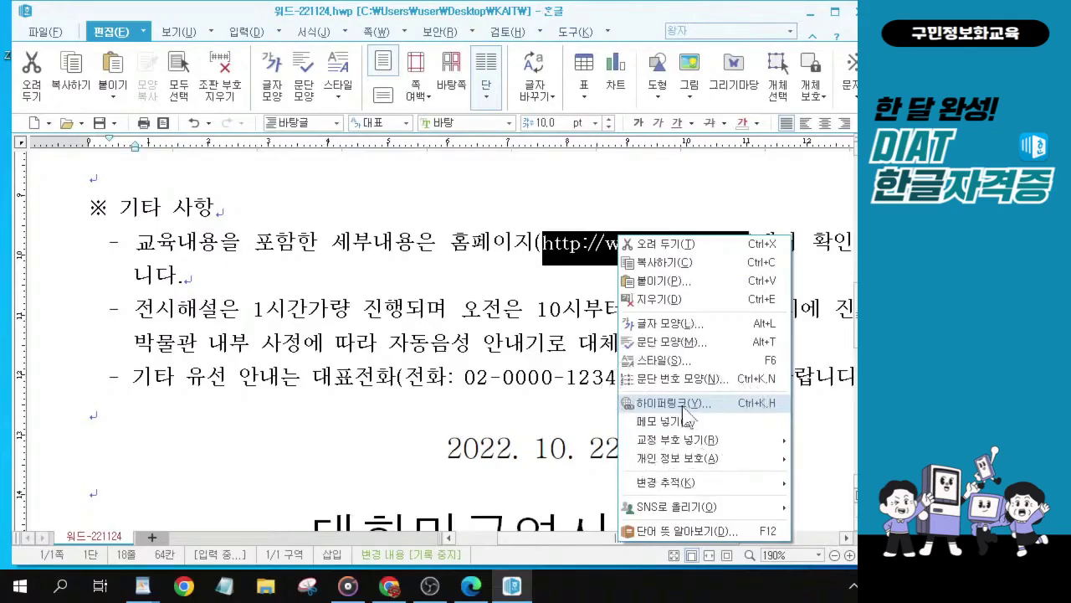
{"action": "left_click", "coordinate": [683, 407]}
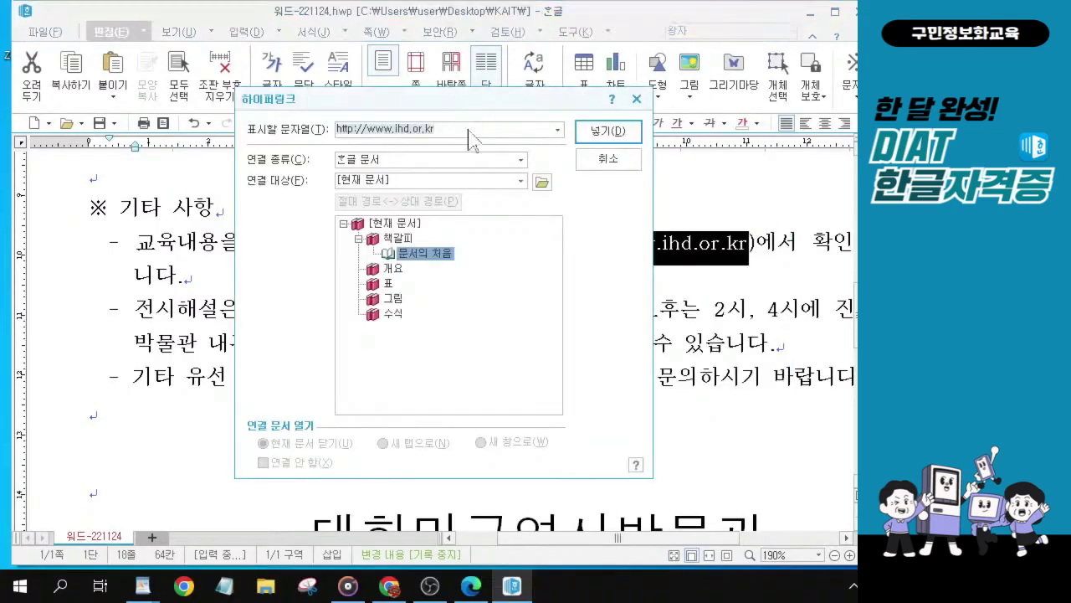
{"action": "left_click", "coordinate": [355, 150]}
{"action": "left_click", "coordinate": [606, 134]}
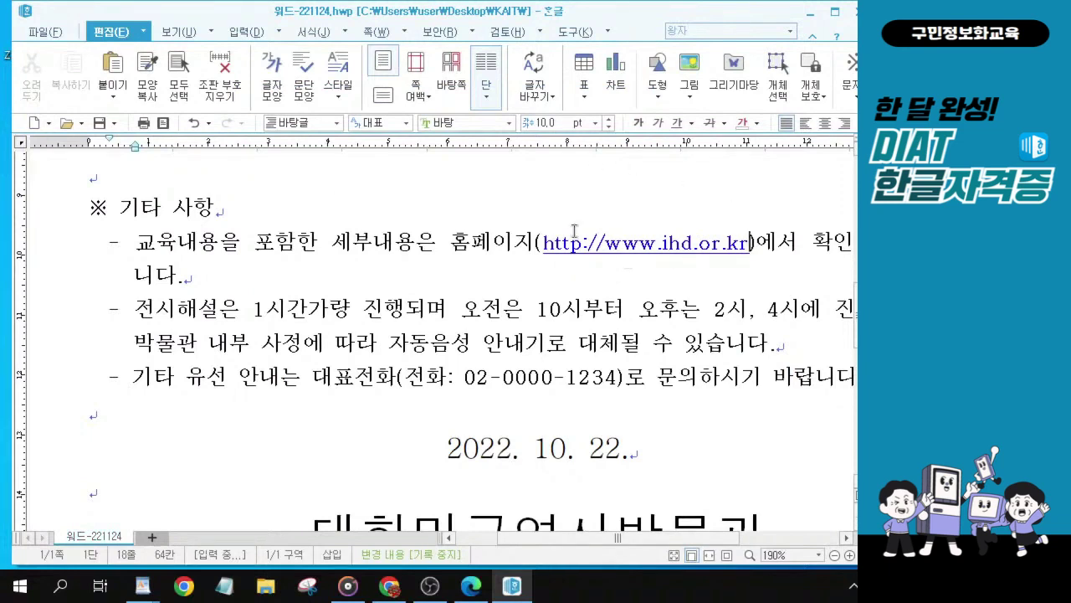
{"action": "key", "text": "ctrl"}
{"action": "key", "text": "alt+Tab"}
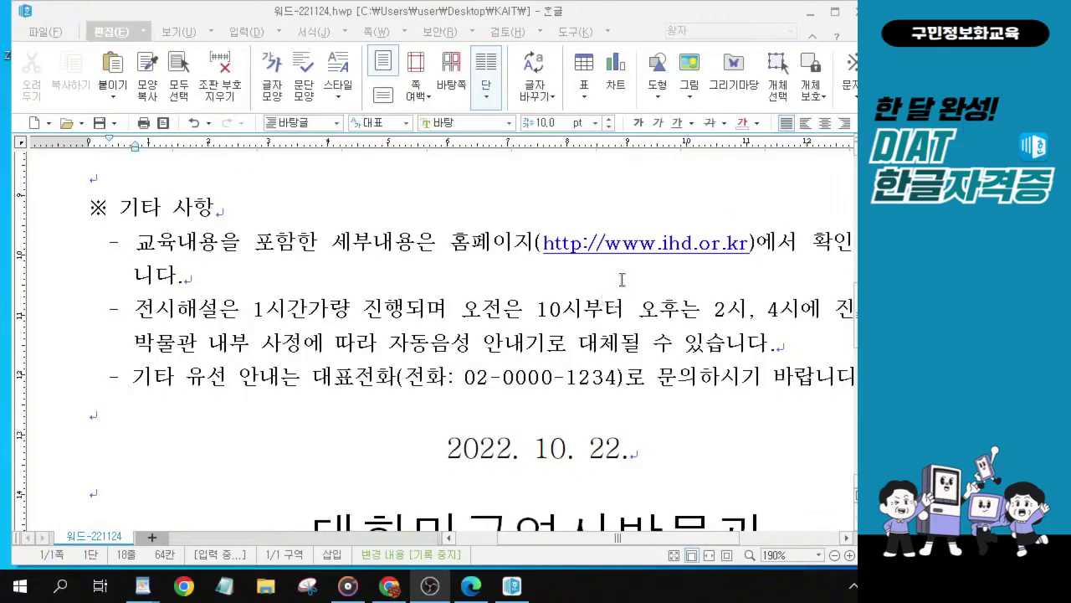
{"action": "key", "text": "ctrl"}
{"action": "right_click", "coordinate": [617, 251]}
{"action": "key", "text": "ctrl"}
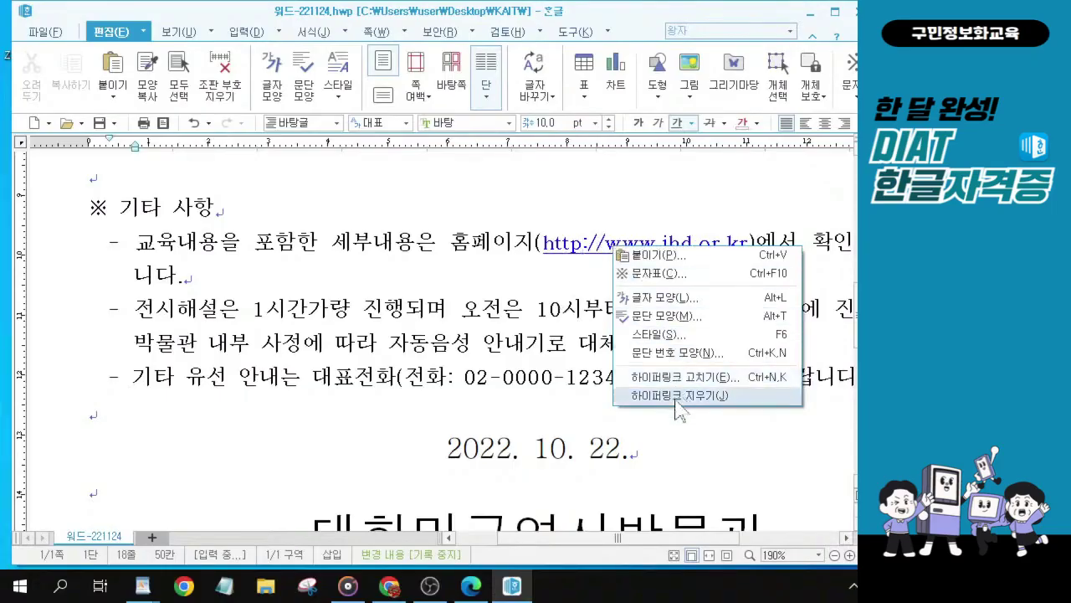
{"action": "key", "text": "ctrl"}
{"action": "key", "text": "ctrl"}
{"action": "key", "text": "ctrl"}
{"action": "left_click", "coordinate": [676, 397]}
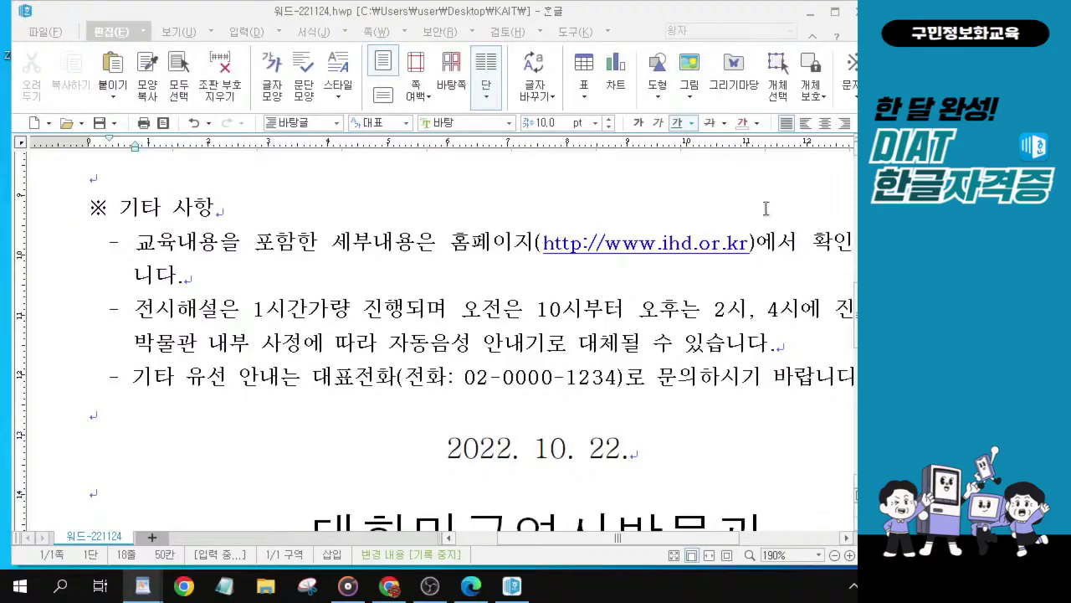
{"action": "right_click", "coordinate": [610, 247]}
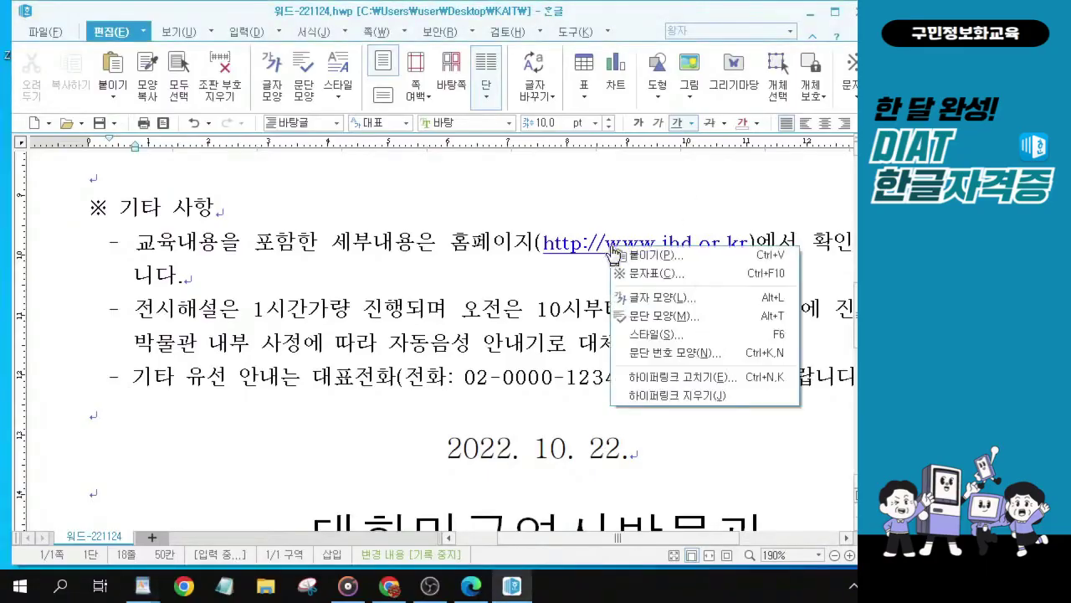
{"action": "left_click", "coordinate": [677, 396]}
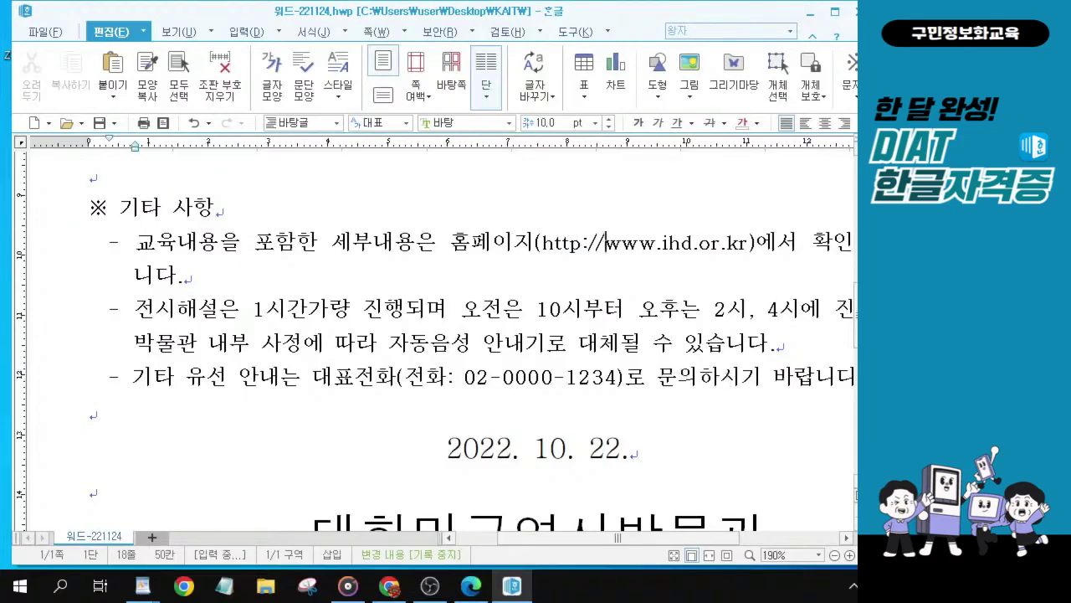
Insert two blank lines above the opening paragraph that begins with 대한민국의 역사는.
{"action": "key", "text": "alt+Tab"}
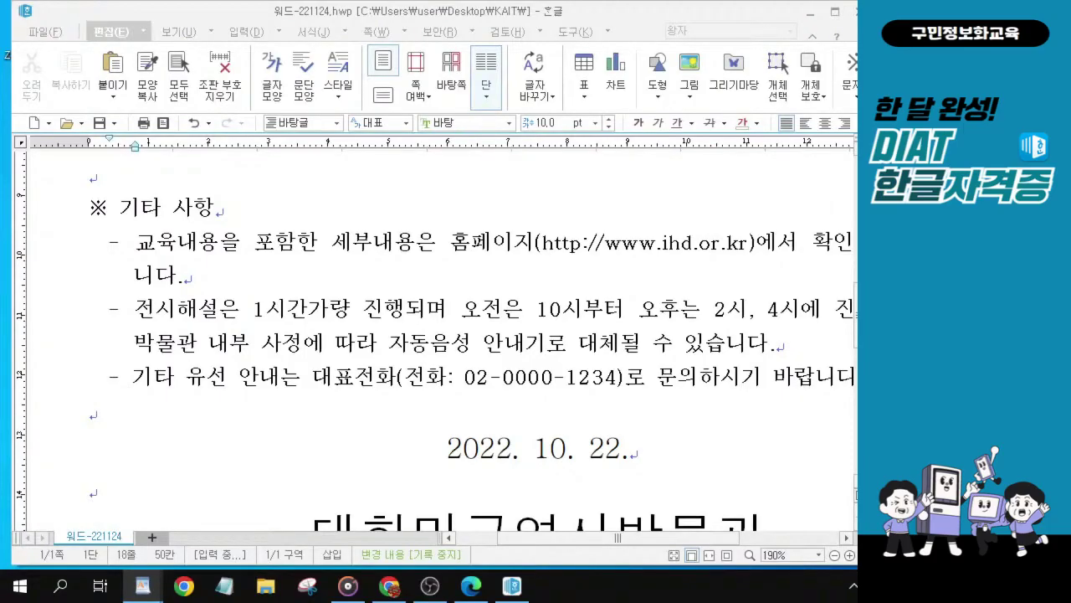
{"action": "scroll", "coordinate": [430, 251], "scroll_direction": "up", "scroll_amount": 10}
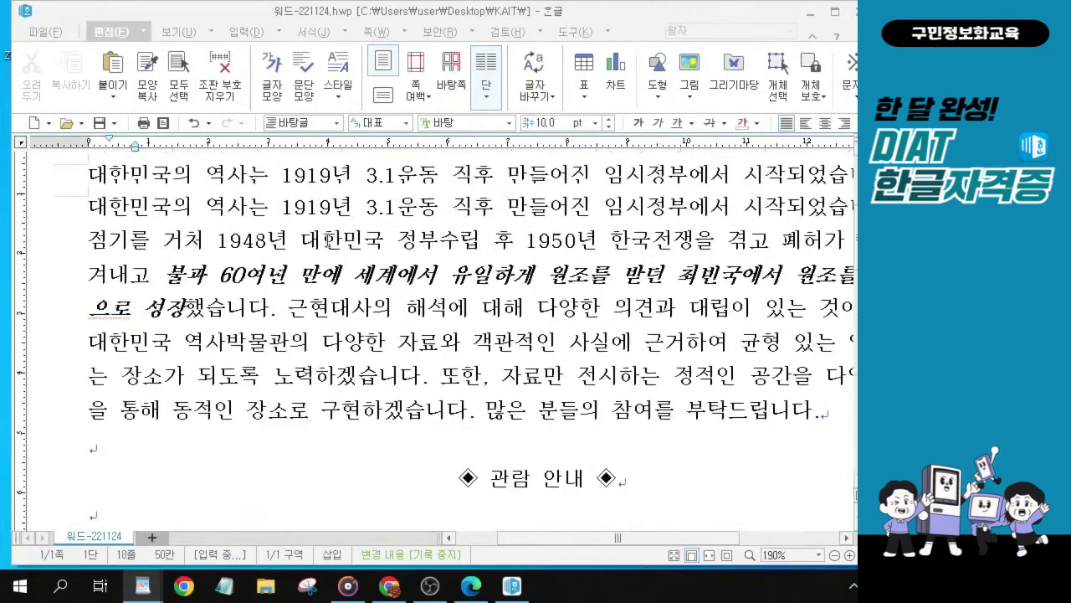
{"action": "left_click", "coordinate": [90, 242]}
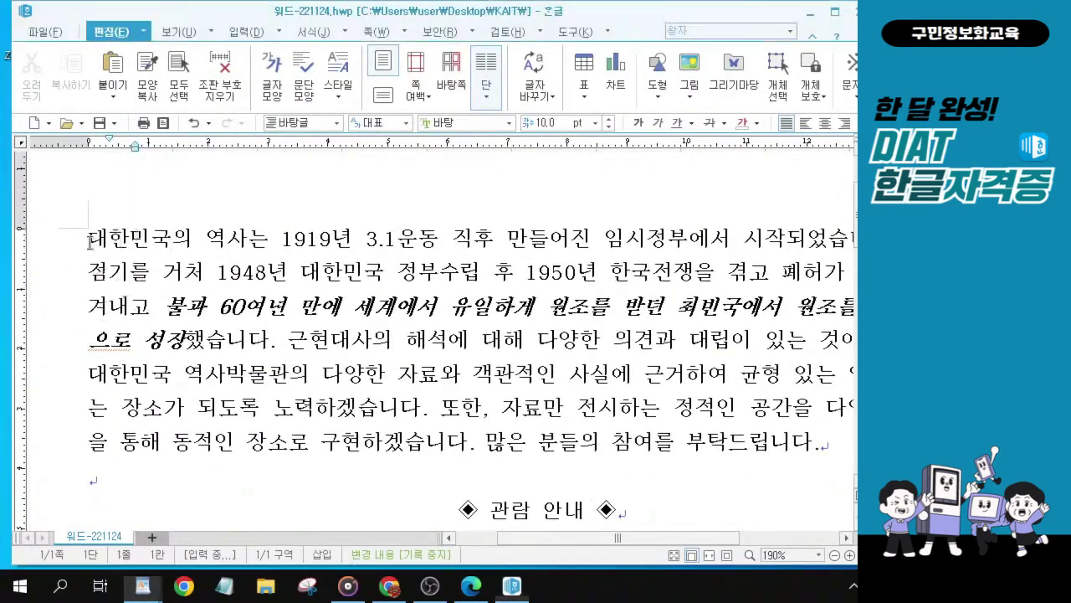
{"action": "left_click", "coordinate": [91, 242]}
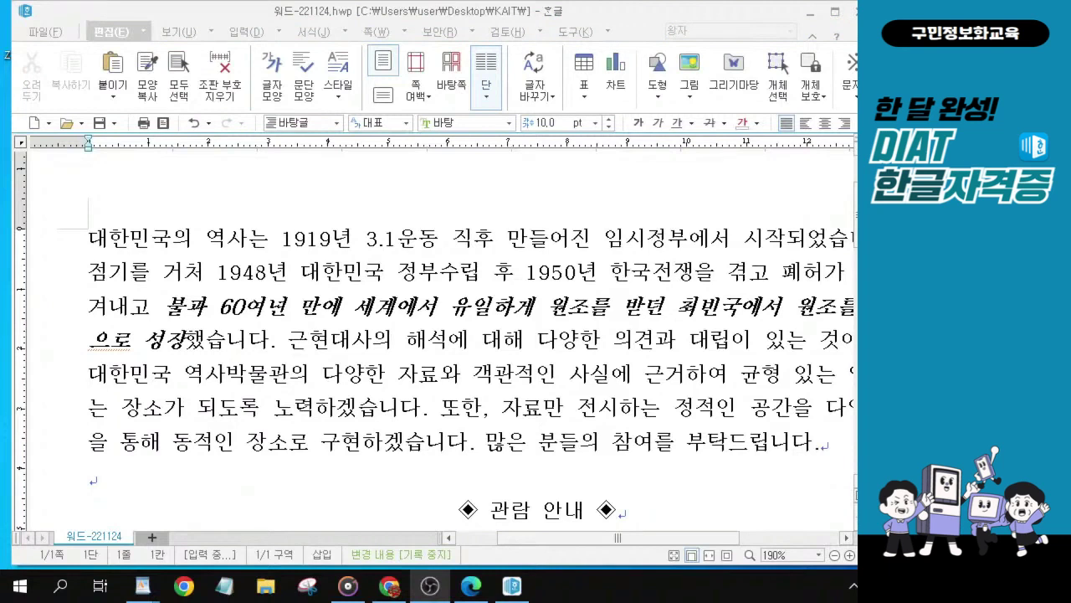
{"action": "left_click", "coordinate": [90, 241]}
{"action": "left_click", "coordinate": [91, 242]}
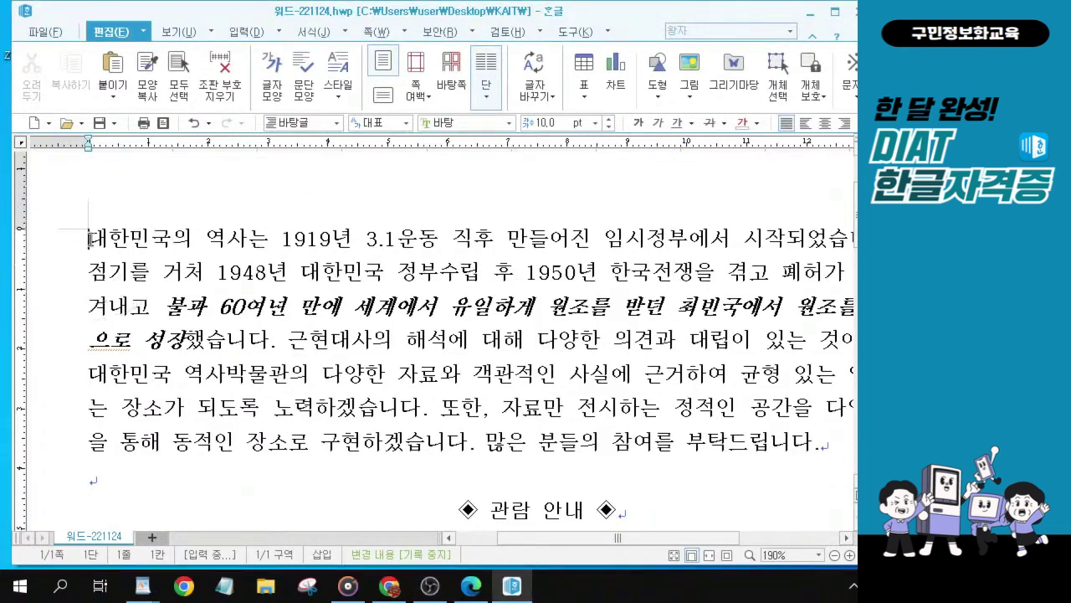
{"action": "left_click", "coordinate": [90, 240]}
{"action": "key", "text": "Return"}
{"action": "key", "text": "Return"}
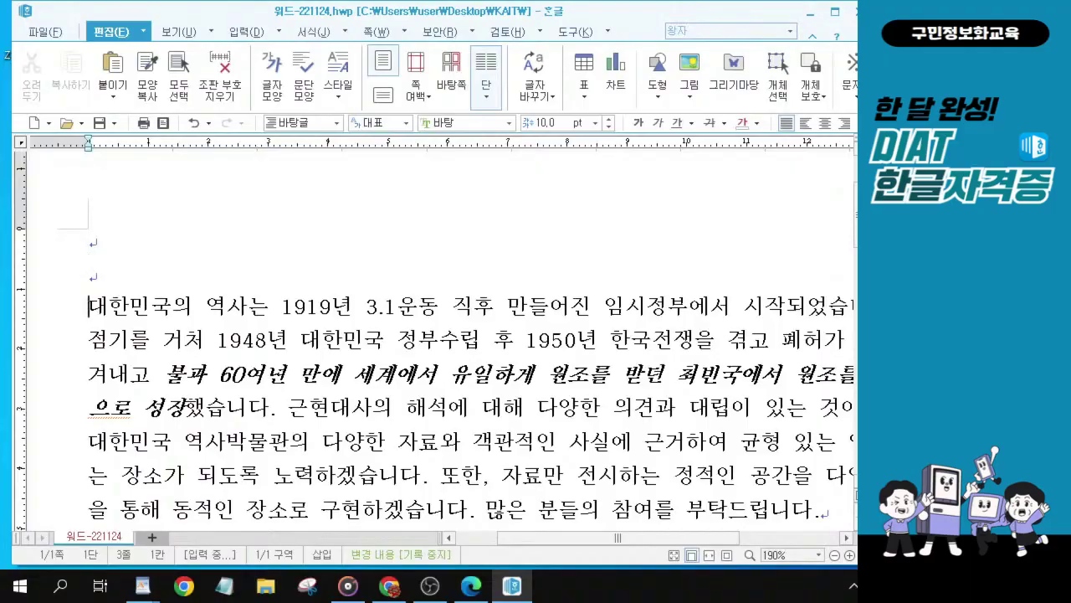
Start a 글맵시 word art on the first blank line with the text 대한민국역사박물관홍보안내.
{"action": "key", "text": "ctrl+2"}
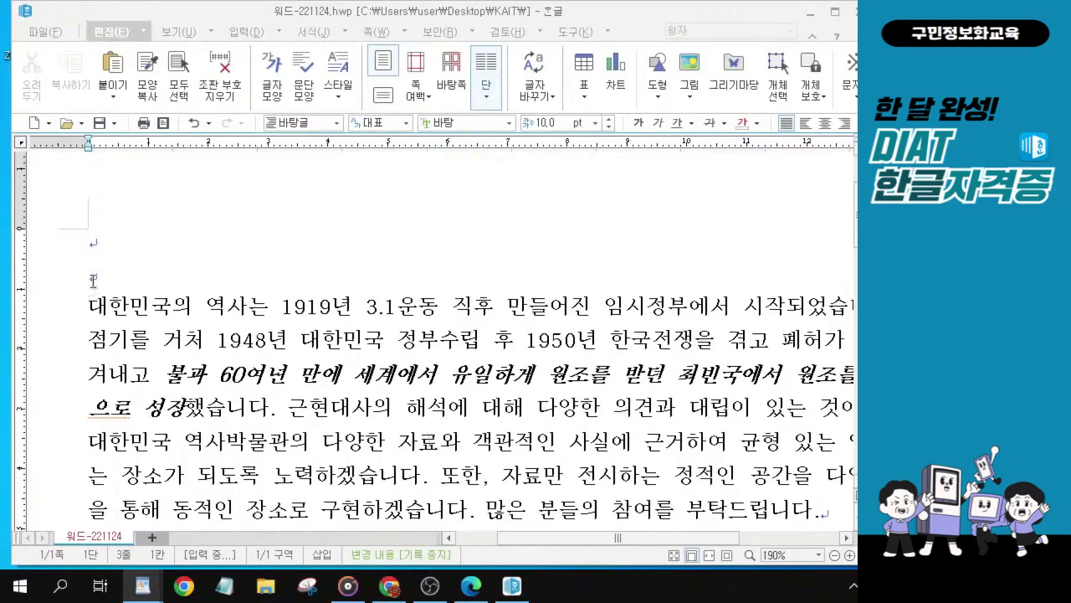
{"action": "left_click", "coordinate": [96, 246]}
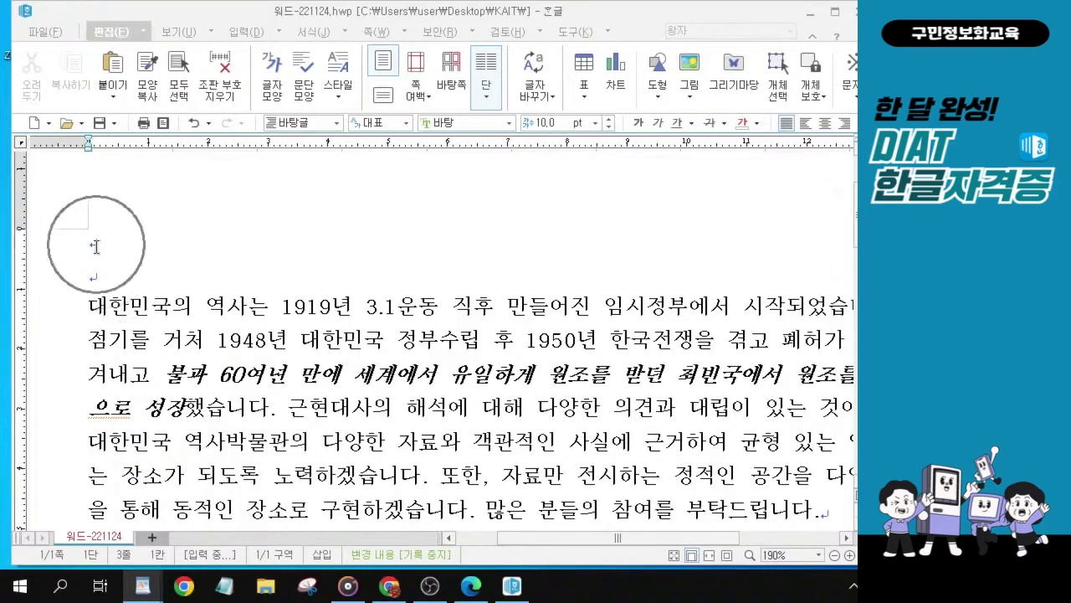
{"action": "left_click", "coordinate": [94, 311]}
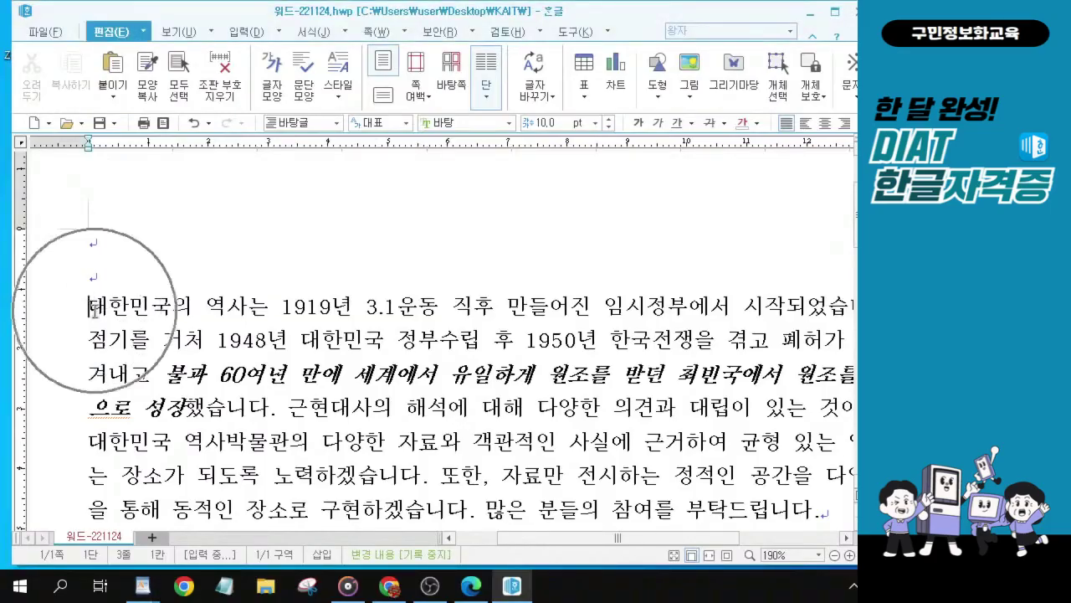
{"action": "left_click", "coordinate": [99, 244]}
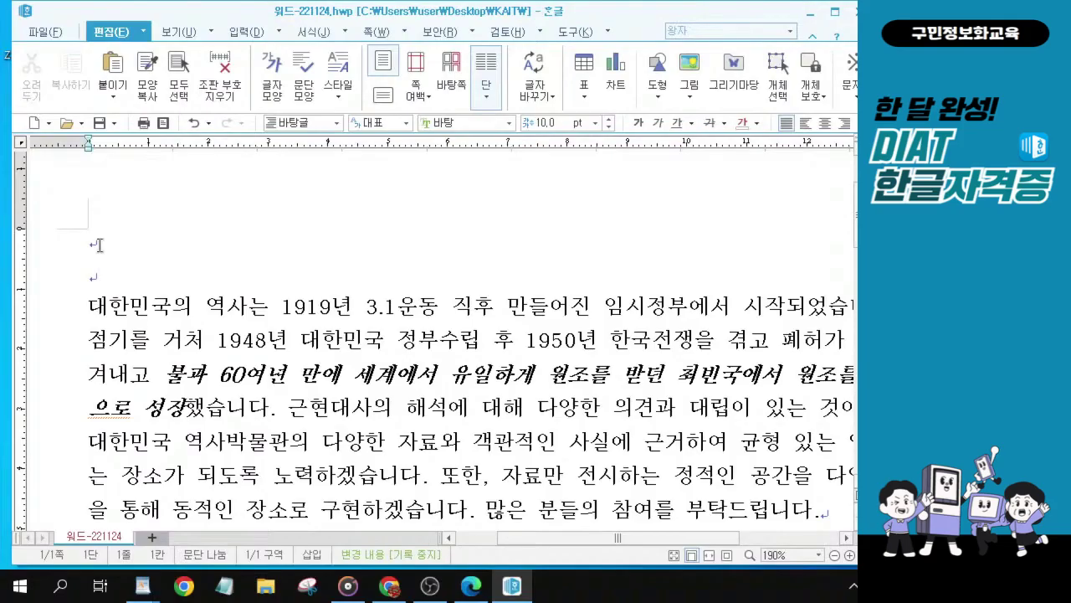
{"action": "left_click", "coordinate": [235, 34]}
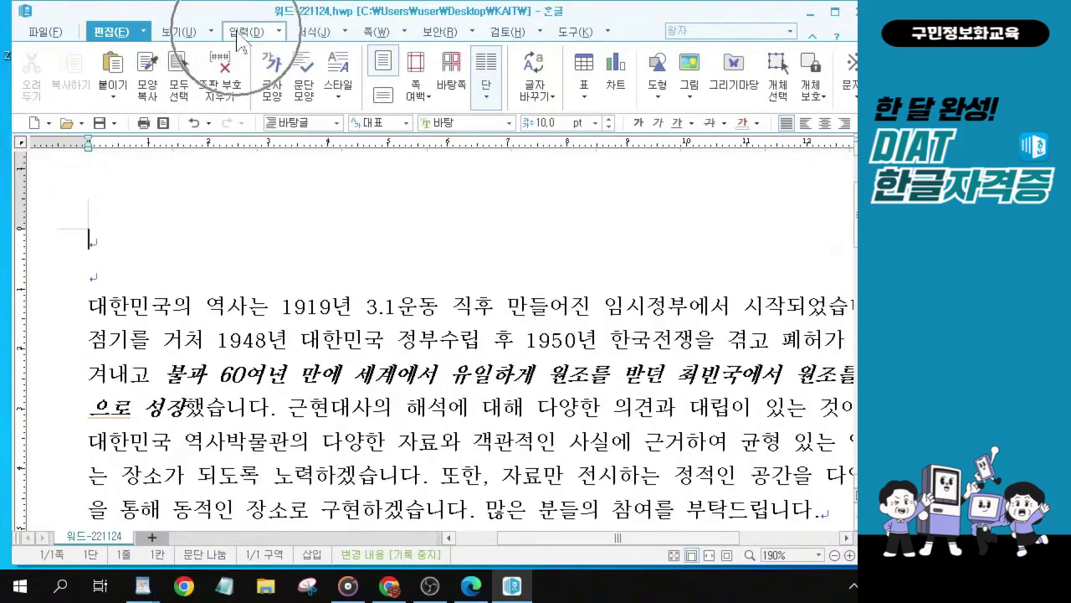
{"action": "left_click", "coordinate": [239, 40]}
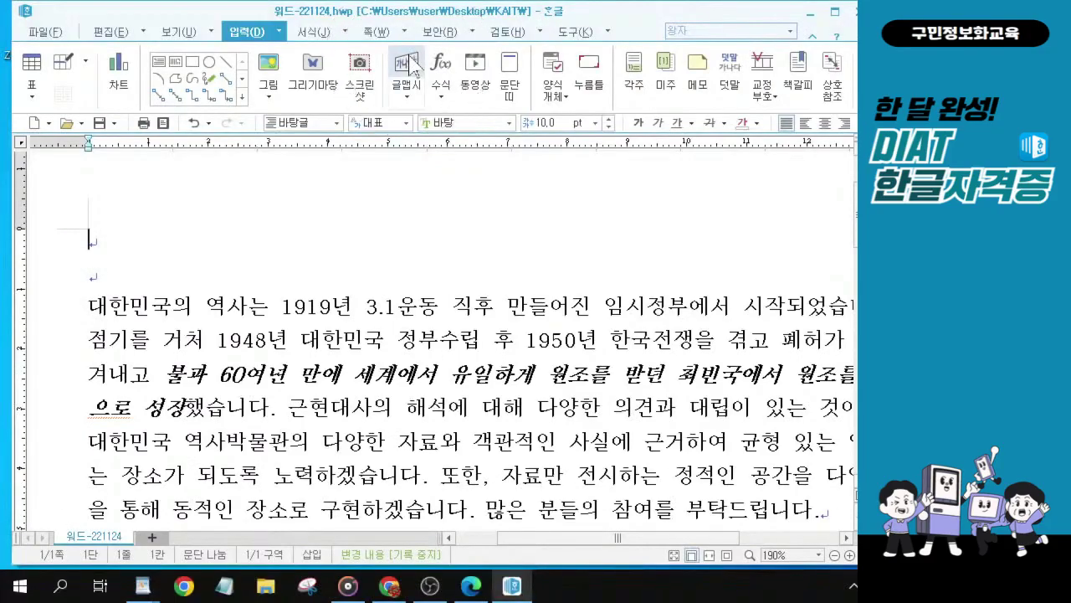
{"action": "left_click", "coordinate": [410, 67]}
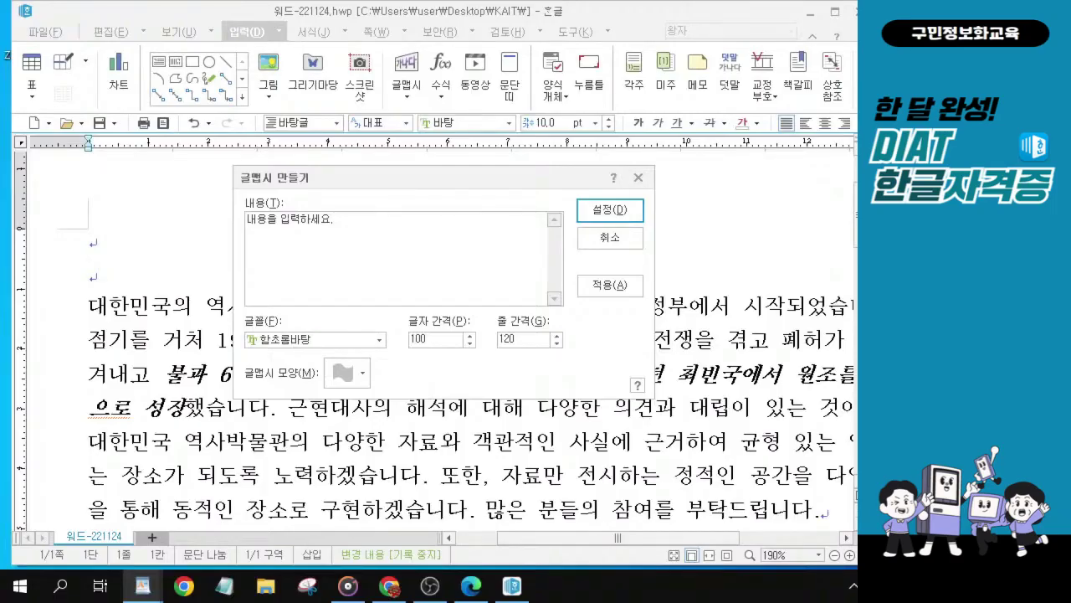
{"action": "left_click", "coordinate": [371, 254]}
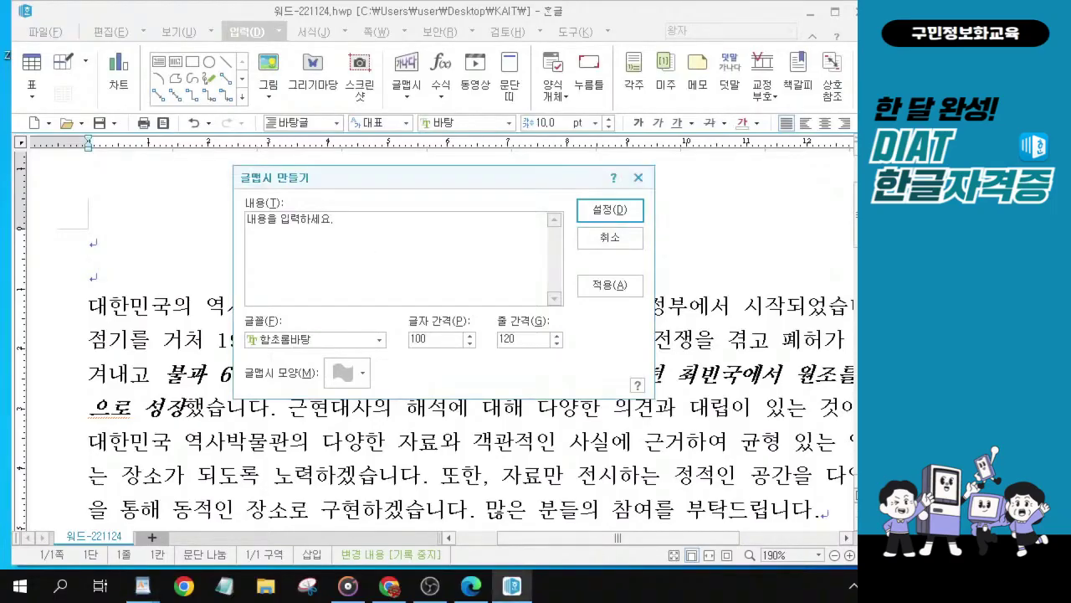
{"action": "type", "text": "대"}
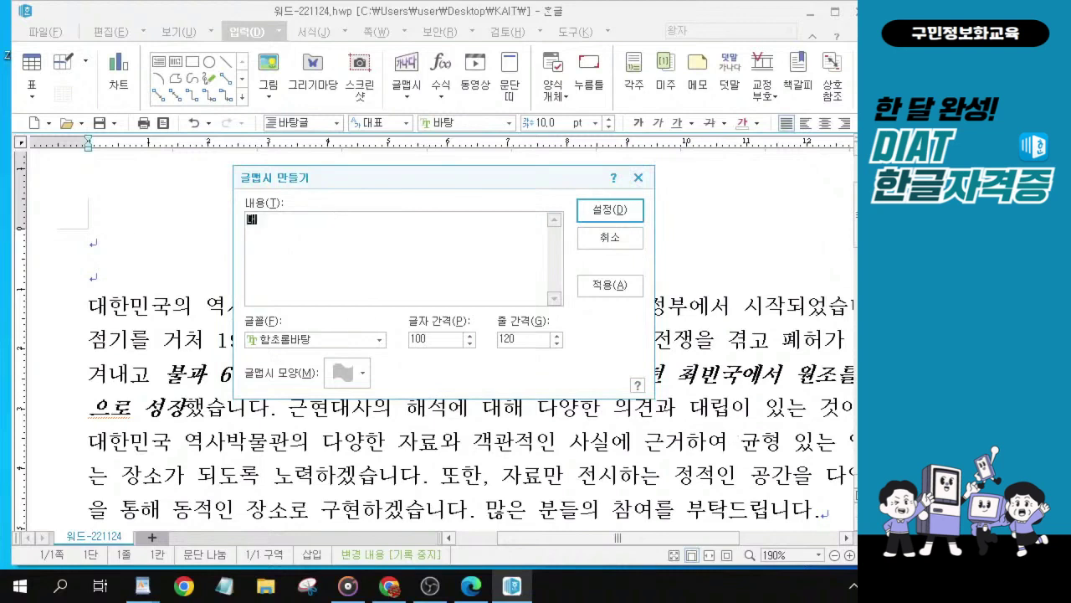
{"action": "type", "text": "하ㄴ미"}
{"action": "type", "text": "ㄴ국역"}
{"action": "type", "text": "사박물"}
{"action": "type", "text": "관홍"}
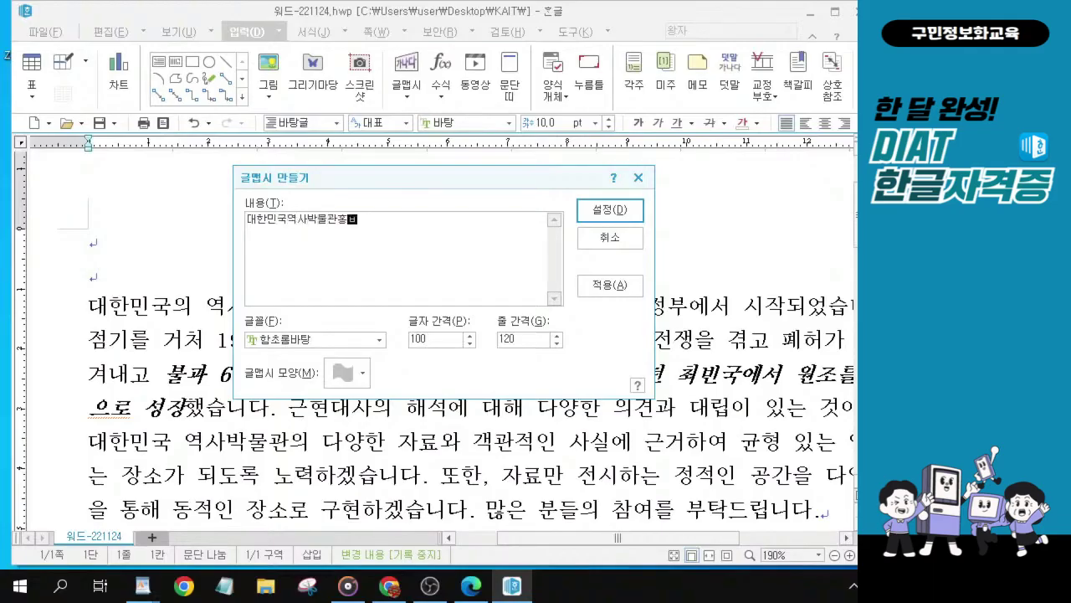
{"action": "type", "text": "보안내"}
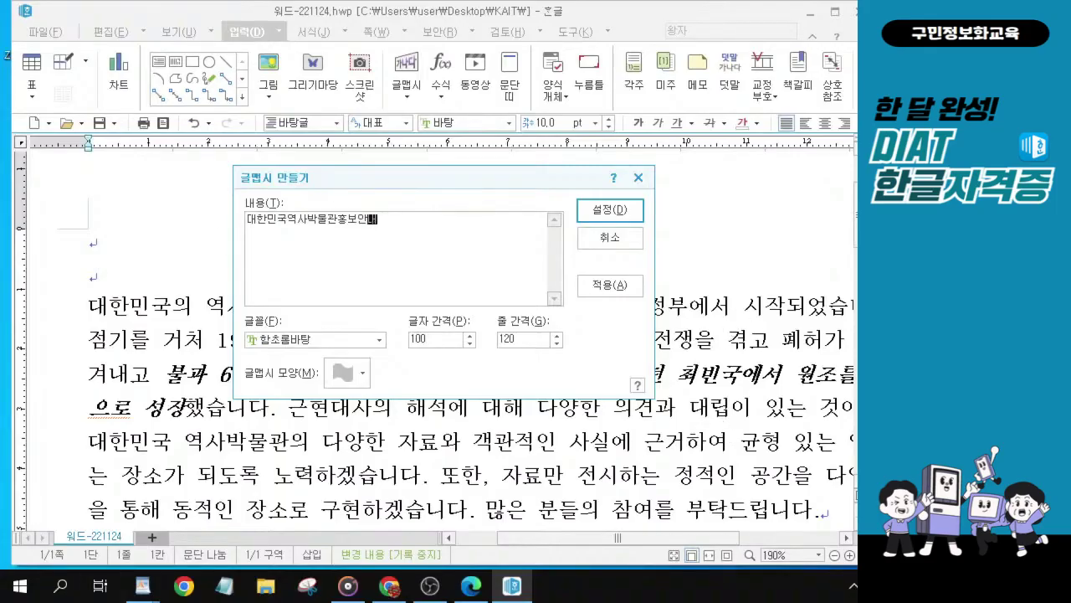
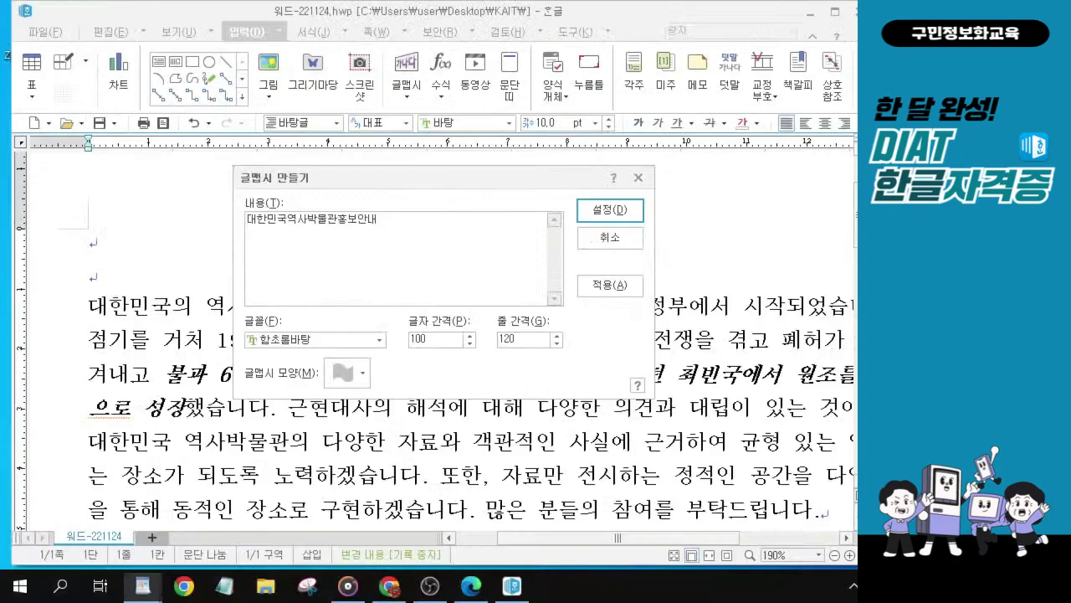
Set the font of the 글맵시 text to 견고딕.
{"action": "left_click", "coordinate": [306, 341]}
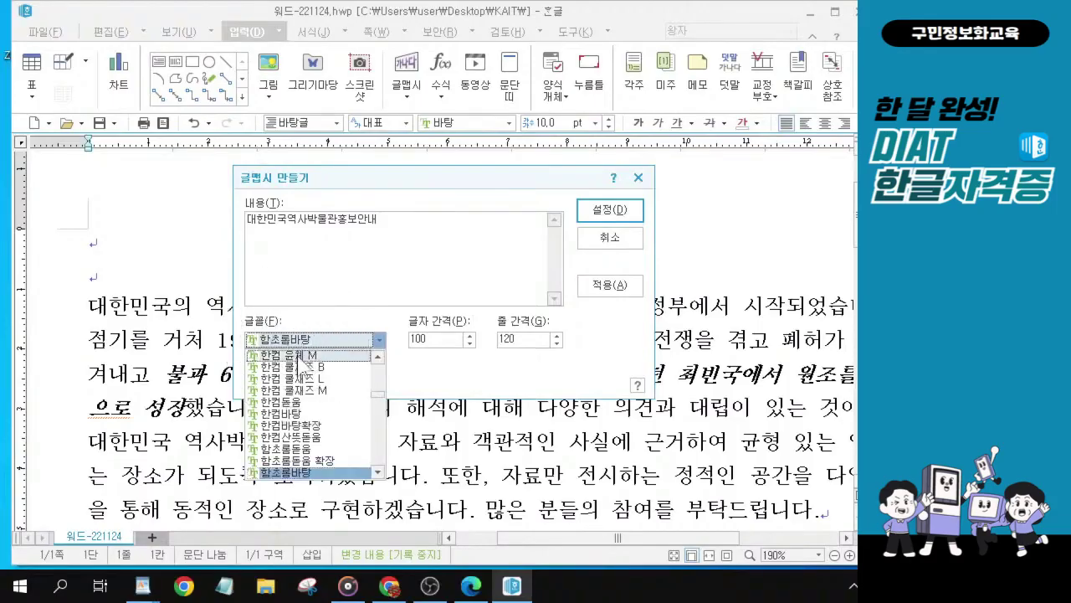
{"action": "scroll", "coordinate": [305, 410], "scroll_direction": "down", "scroll_amount": 1}
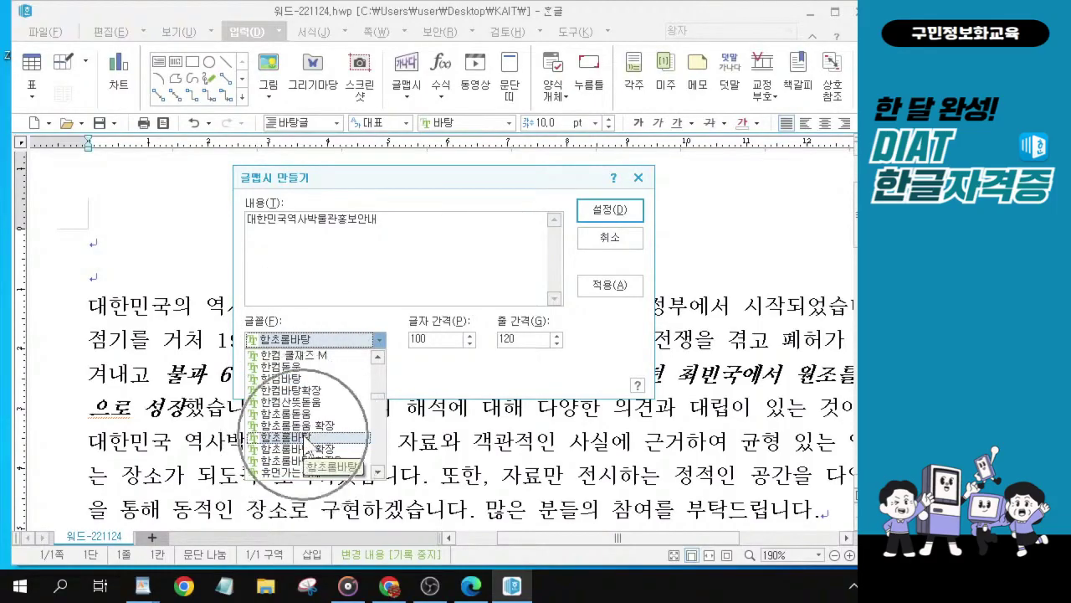
{"action": "scroll", "coordinate": [308, 449], "scroll_direction": "down", "scroll_amount": 1}
{"action": "scroll", "coordinate": [308, 449], "scroll_direction": "down", "scroll_amount": 5}
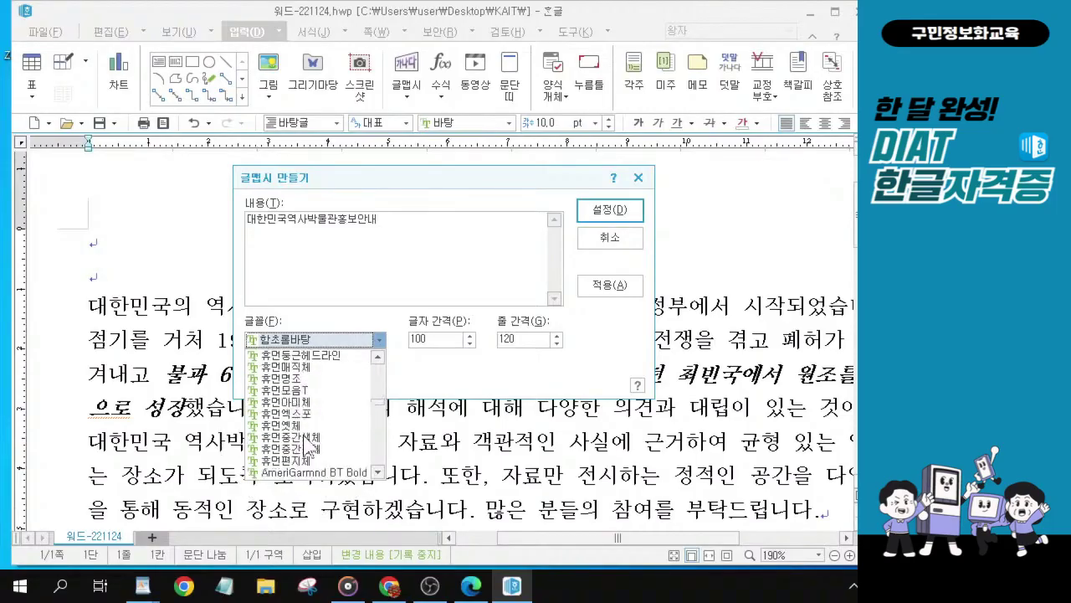
{"action": "scroll", "coordinate": [308, 448], "scroll_direction": "down", "scroll_amount": 3}
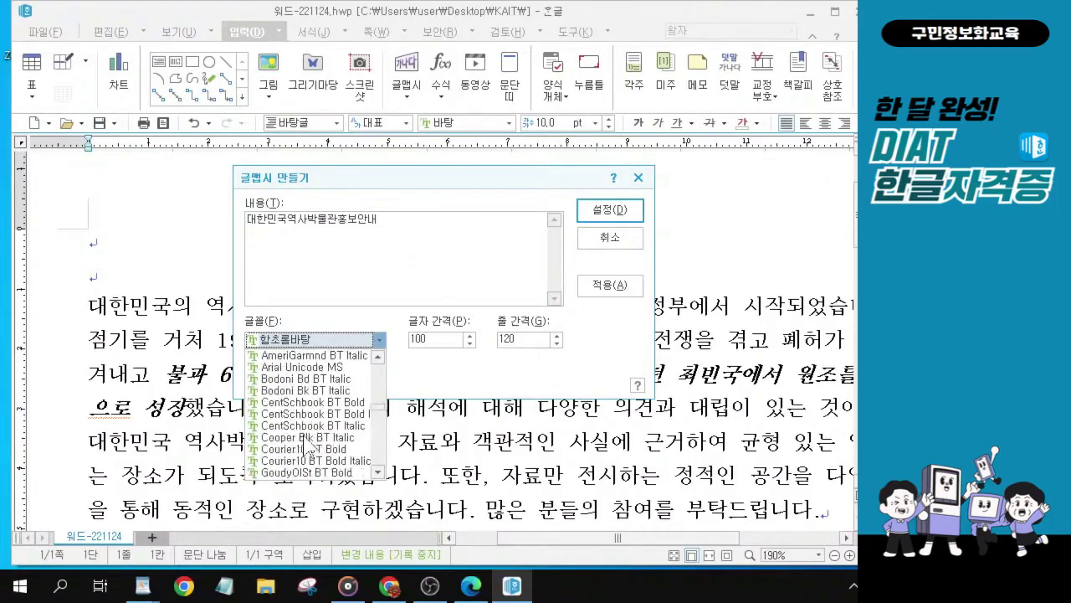
{"action": "scroll", "coordinate": [308, 446], "scroll_direction": "down", "scroll_amount": 3}
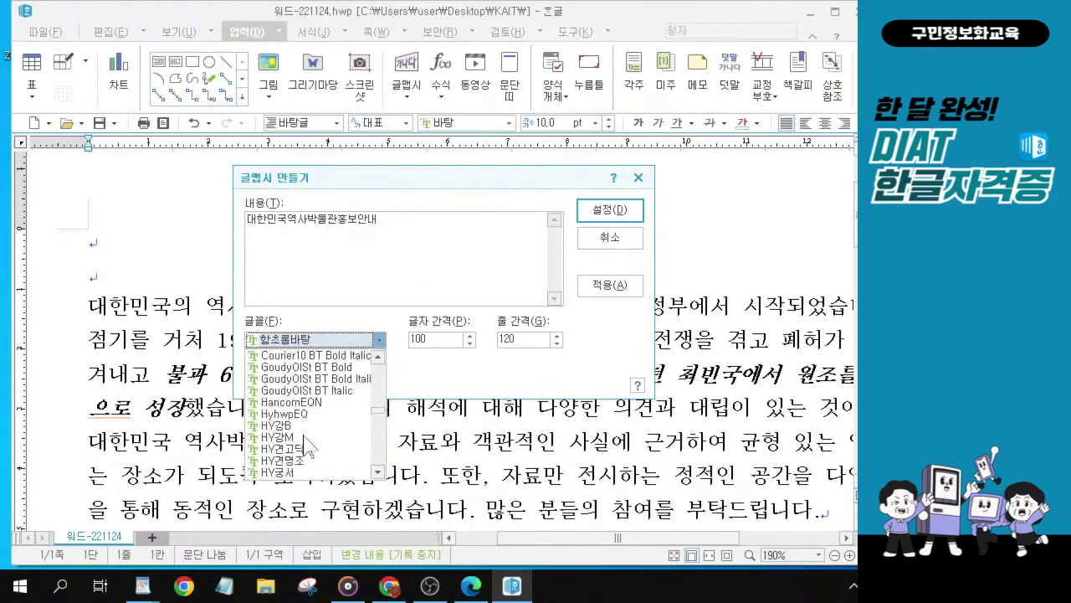
{"action": "scroll", "coordinate": [308, 446], "scroll_direction": "down", "scroll_amount": 2}
{"action": "scroll", "coordinate": [308, 447], "scroll_direction": "down", "scroll_amount": 1}
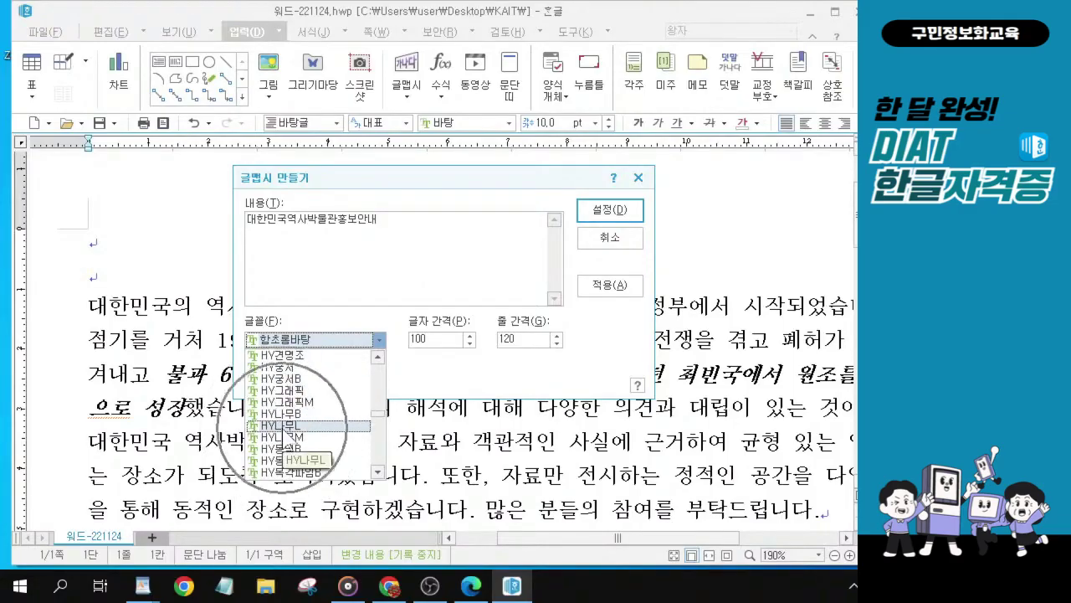
{"action": "scroll", "coordinate": [285, 434], "scroll_direction": "down", "scroll_amount": 4}
{"action": "scroll", "coordinate": [286, 434], "scroll_direction": "down", "scroll_amount": 4}
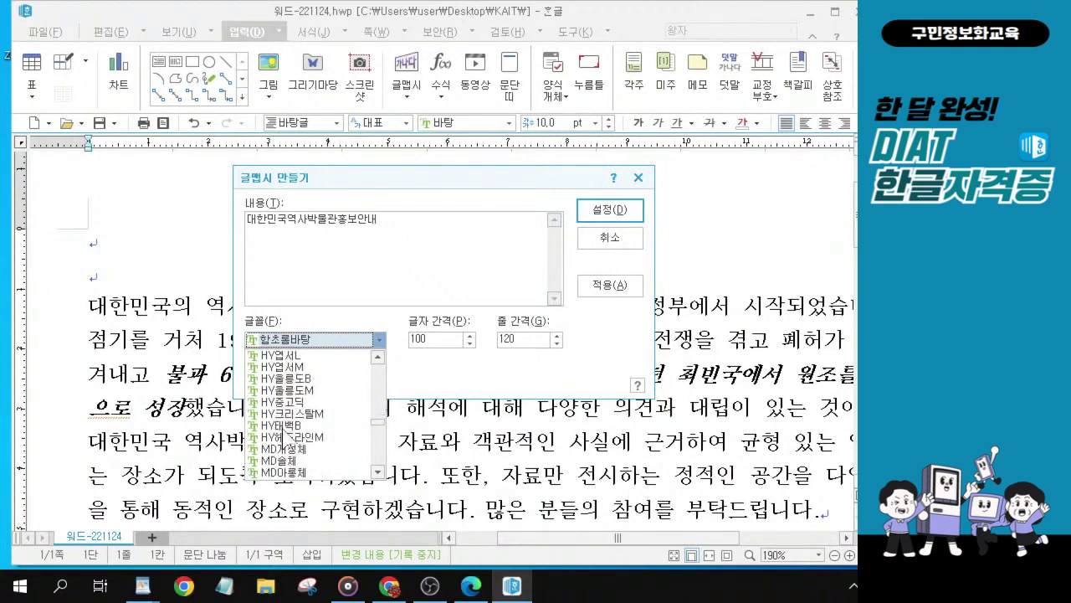
{"action": "scroll", "coordinate": [286, 434], "scroll_direction": "down", "scroll_amount": 3}
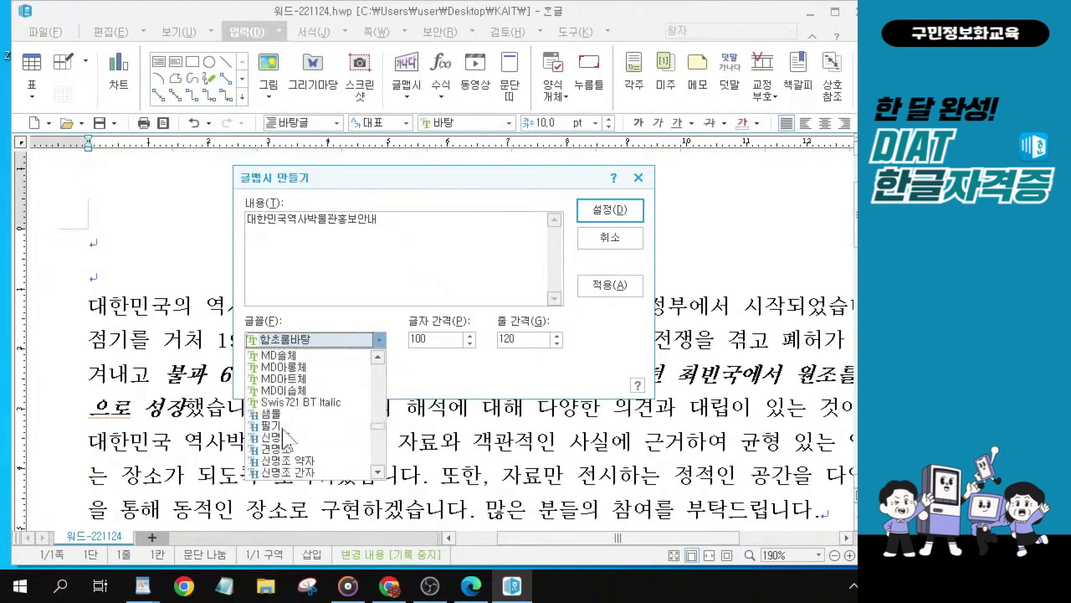
{"action": "scroll", "coordinate": [285, 435], "scroll_direction": "down", "scroll_amount": 2}
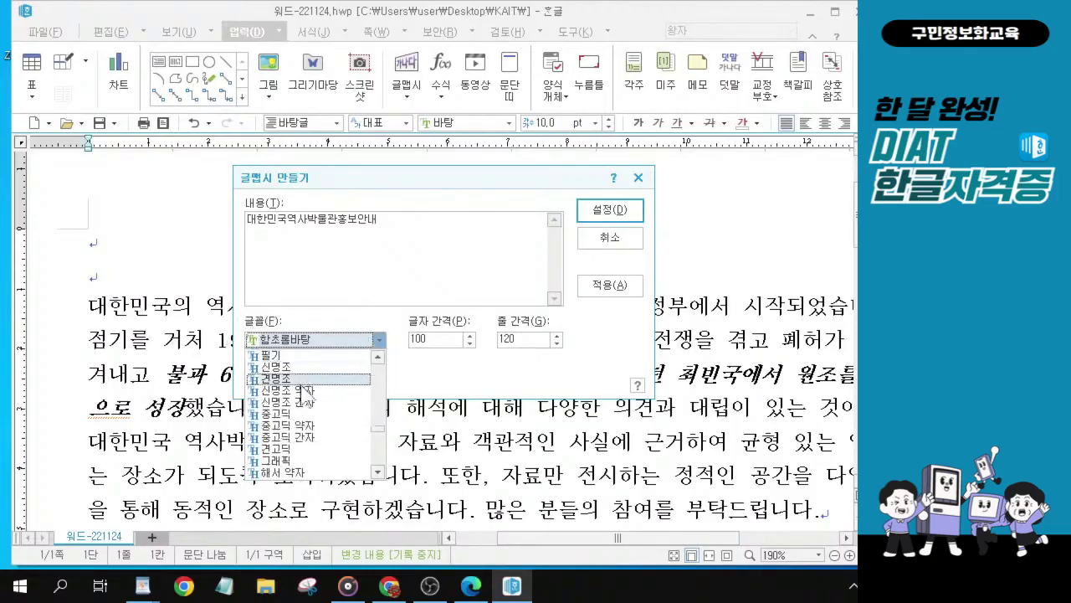
{"action": "scroll", "coordinate": [303, 418], "scroll_direction": "down", "scroll_amount": 1}
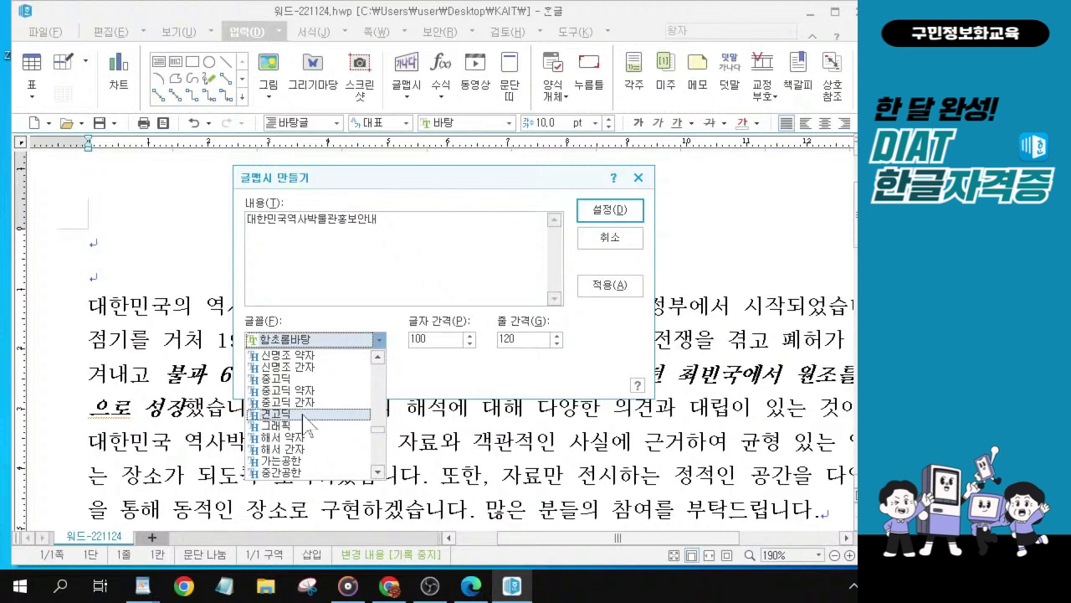
{"action": "left_click", "coordinate": [304, 415]}
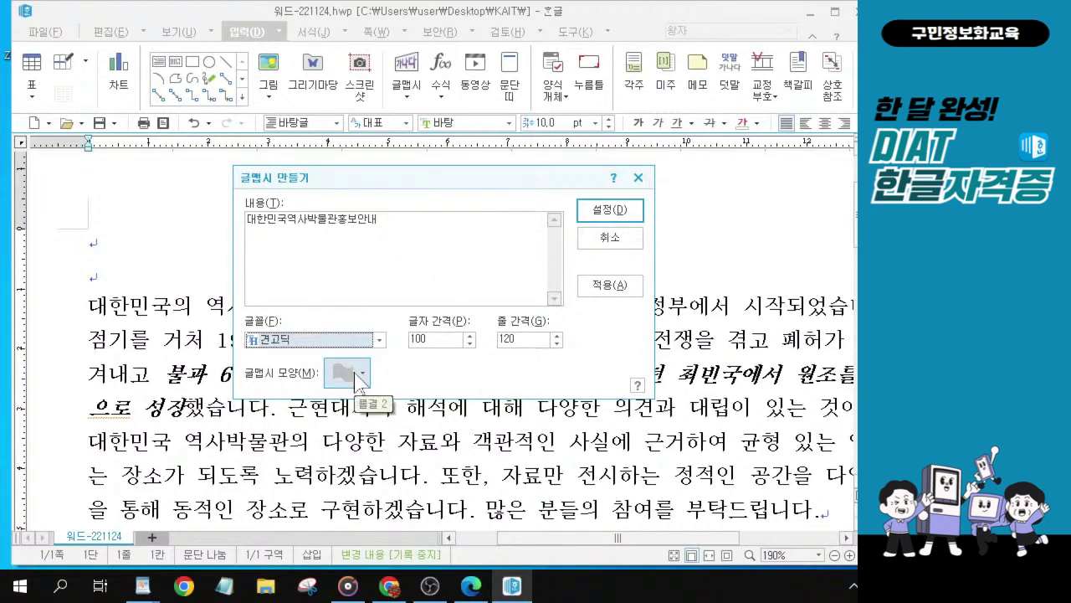
Choose the hexagon shape for the 글맵시 and insert it into the document.
{"action": "left_click", "coordinate": [351, 374]}
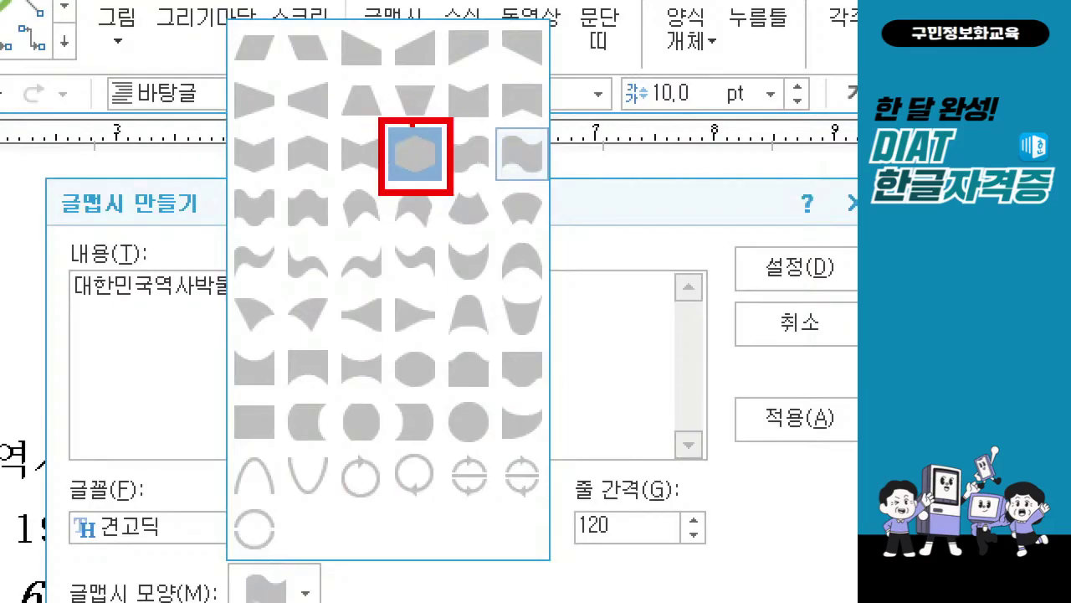
{"action": "left_click_drag", "start_coordinate": [398, 105], "coordinate": [459, 101]}
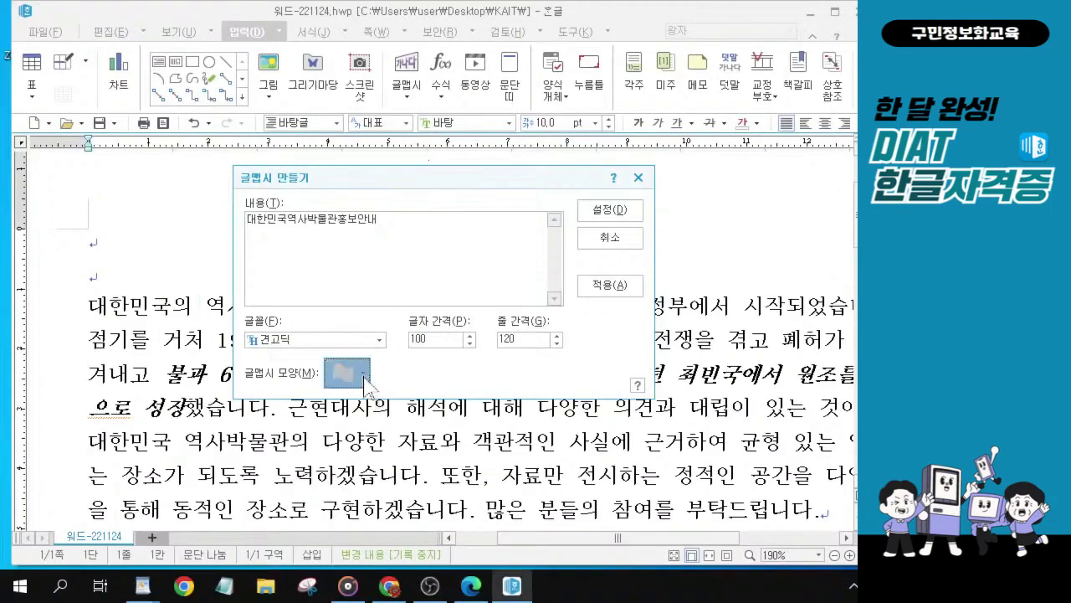
{"action": "left_click", "coordinate": [272, 591]}
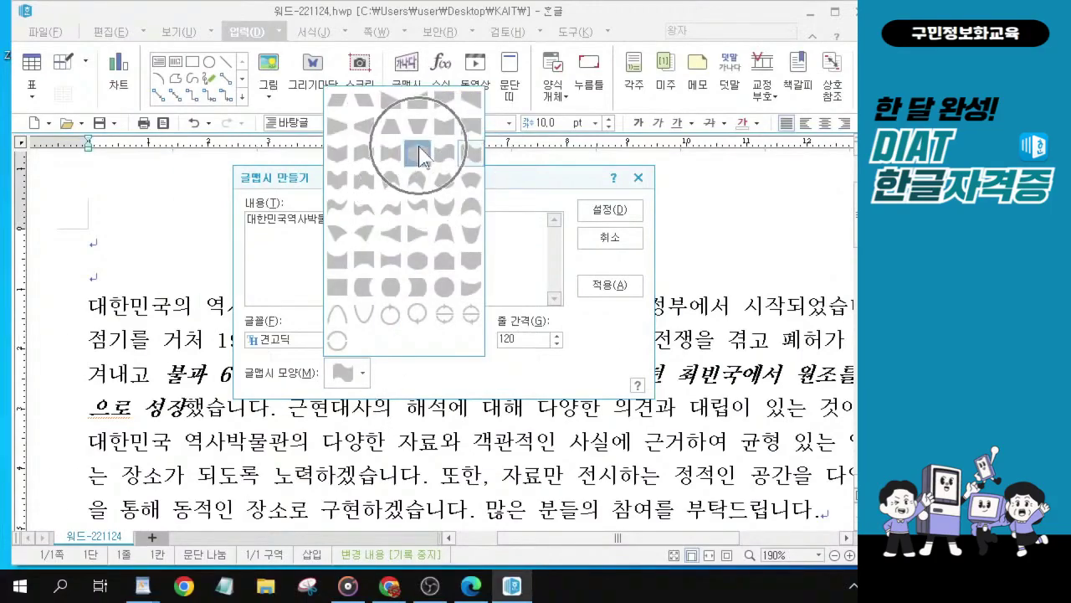
{"action": "left_click", "coordinate": [420, 155]}
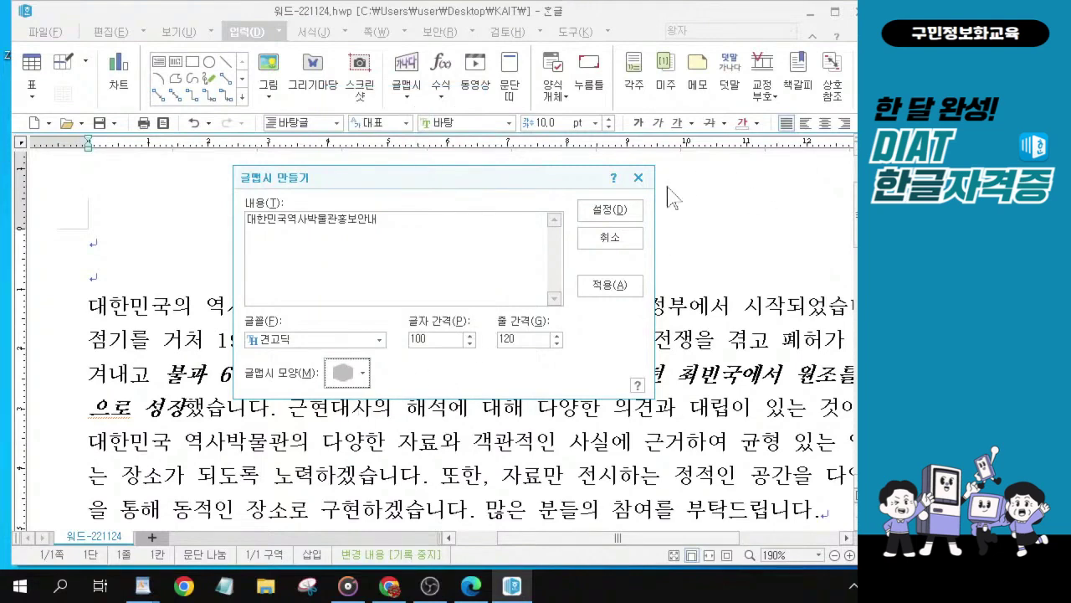
{"action": "left_click", "coordinate": [615, 210]}
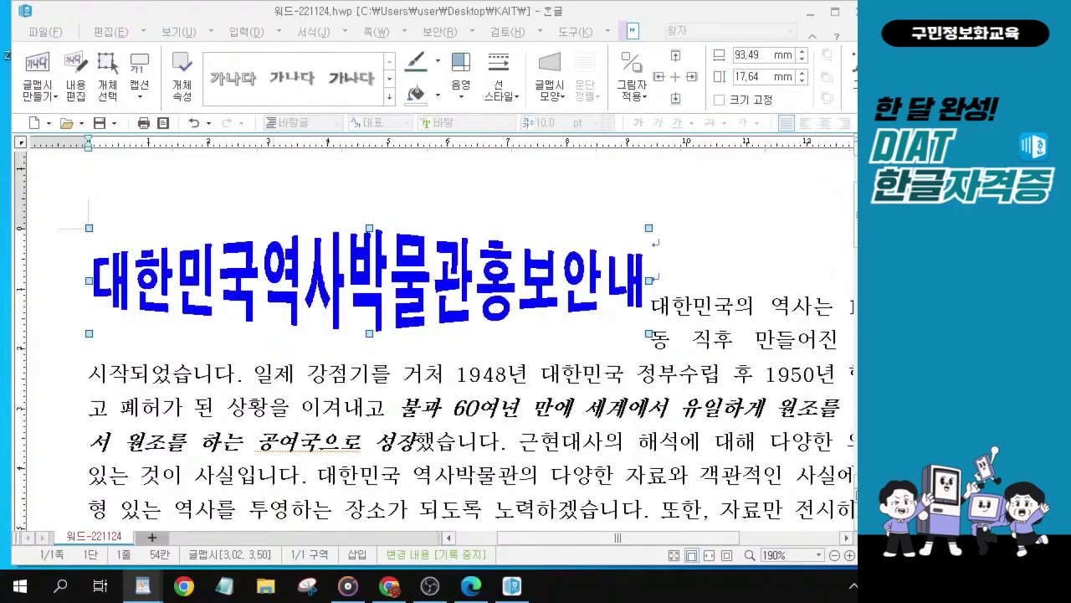
Set the 글맵시 title's size to 100 mm wide and 20 mm high and have it treated as a character (글자처럼 취급).
{"action": "double_click", "coordinate": [350, 284]}
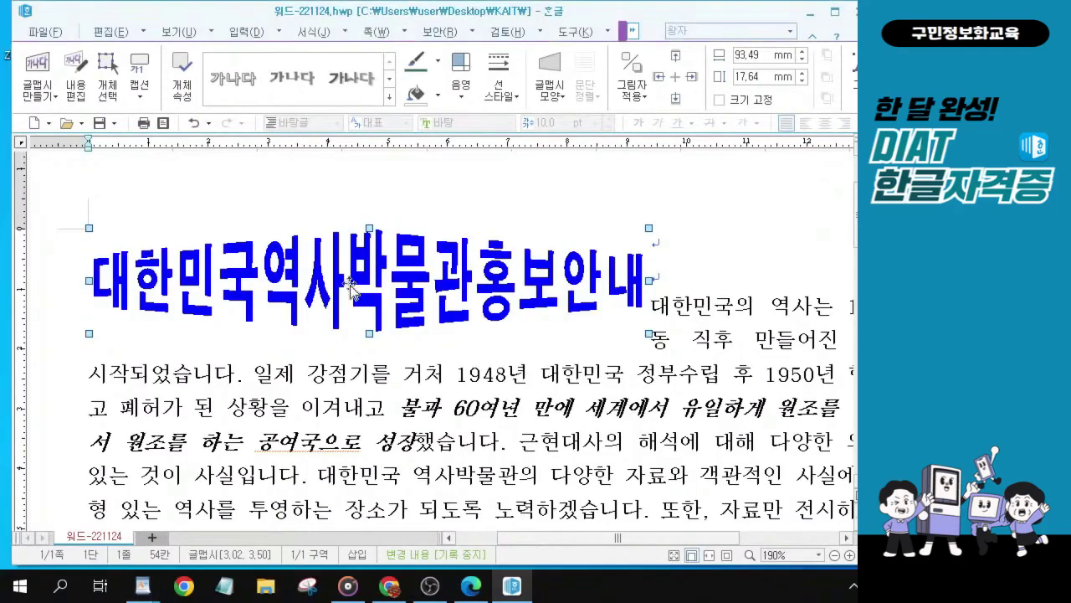
{"action": "left_click", "coordinate": [405, 156]}
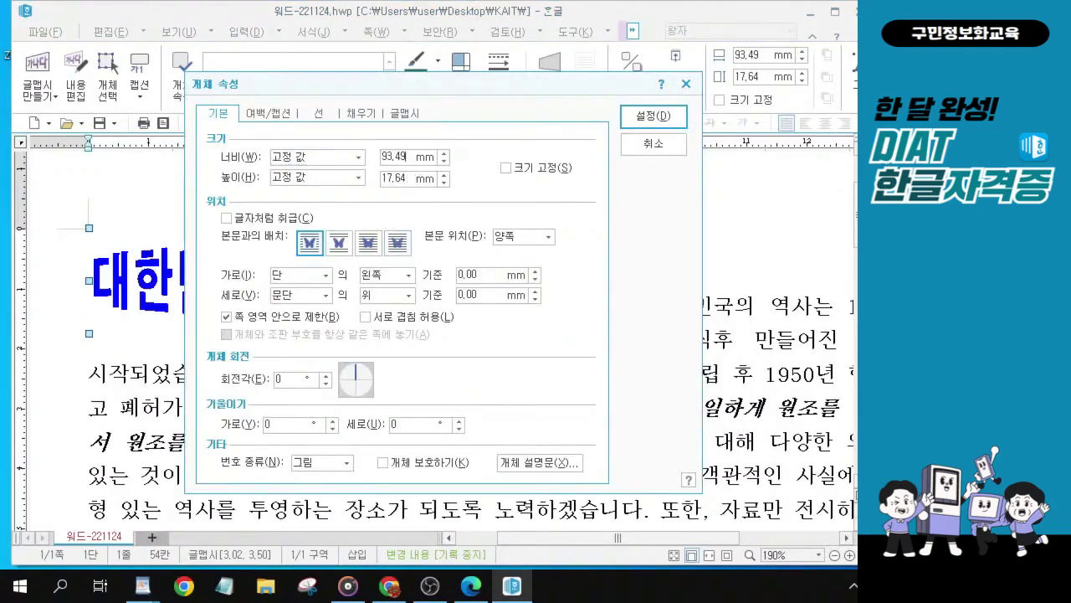
{"action": "double_click", "coordinate": [404, 157]}
{"action": "type", "text": "100"}
{"action": "key", "text": "Tab"}
{"action": "type", "text": "20"}
{"action": "left_click", "coordinate": [226, 218]}
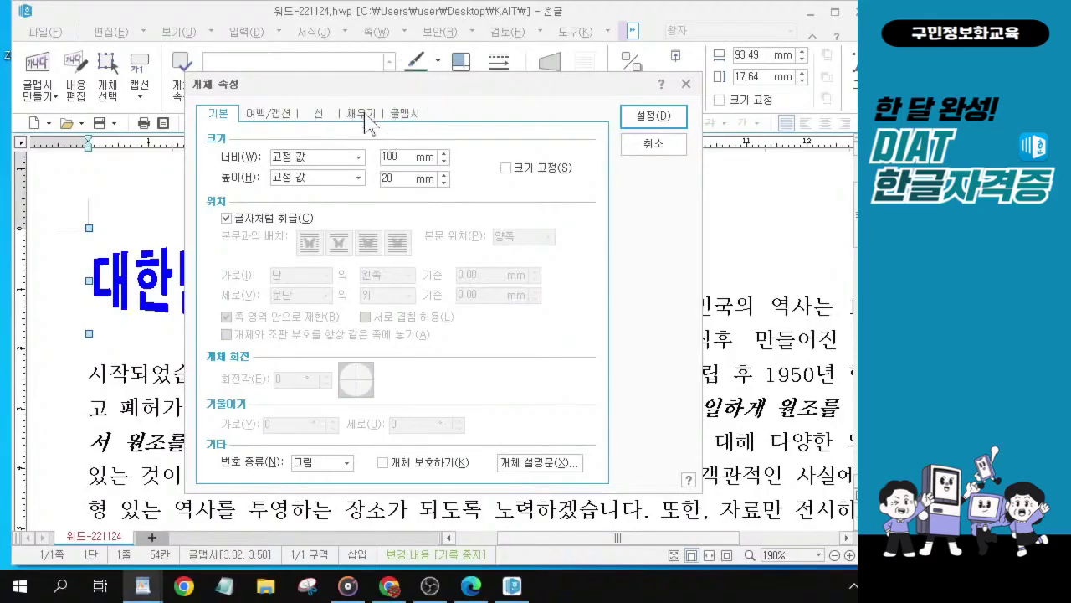
Define a custom fill face colour for the 글맵시 title with RGB values 73, 73, 238.
{"action": "left_click", "coordinate": [365, 121]}
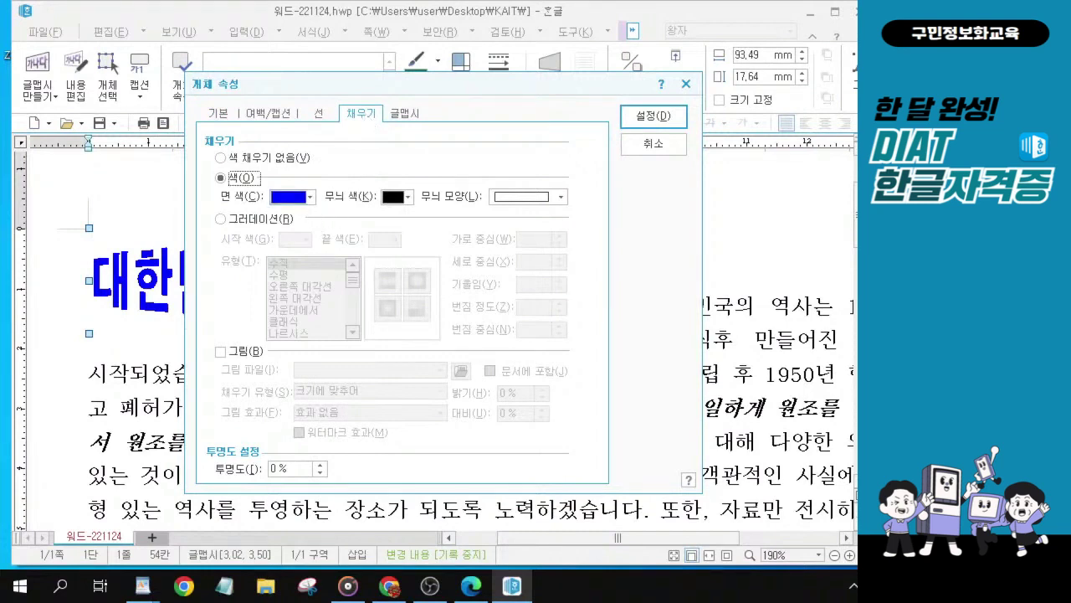
{"action": "left_click", "coordinate": [310, 197]}
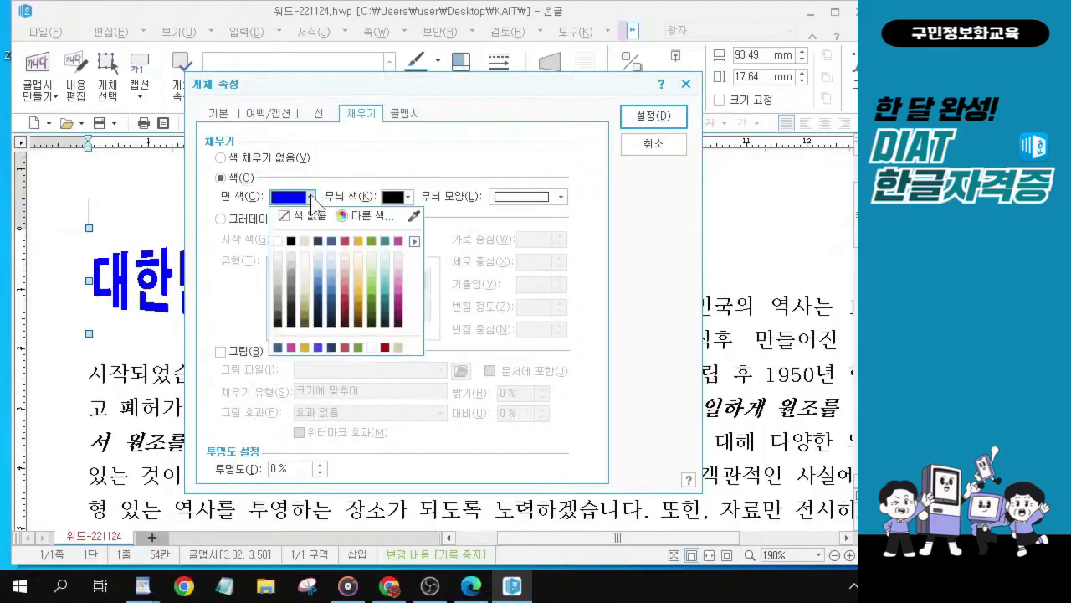
{"action": "left_click", "coordinate": [311, 197]}
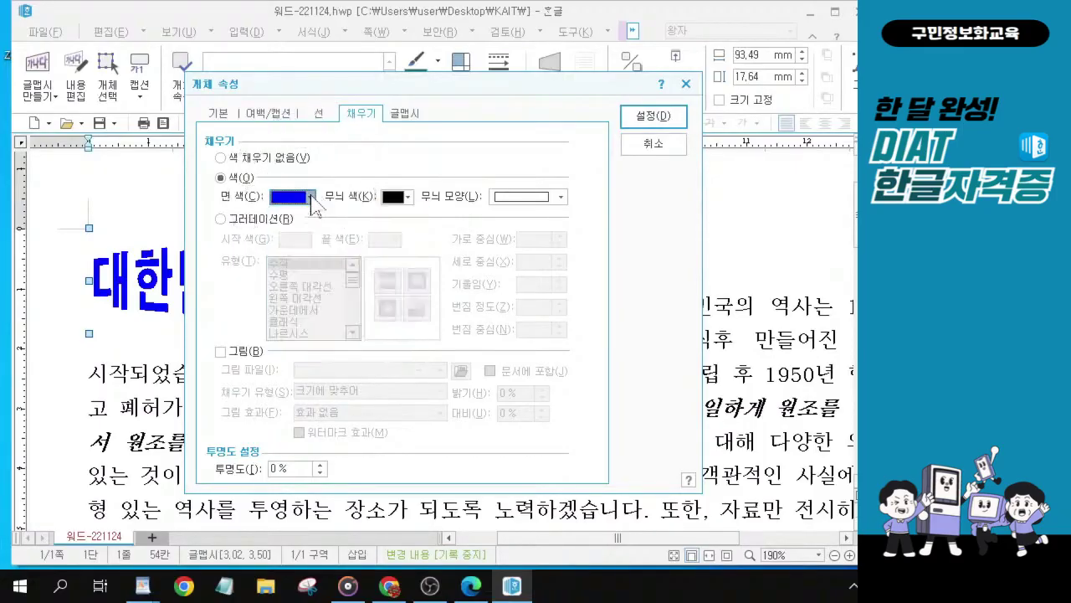
{"action": "left_click", "coordinate": [311, 196]}
{"action": "left_click", "coordinate": [255, 176]}
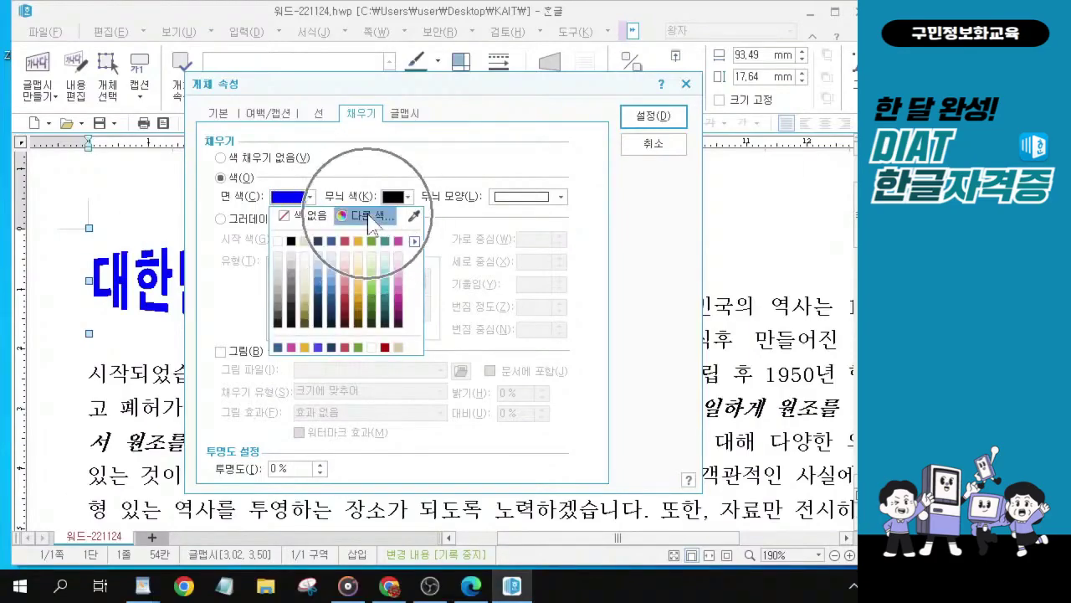
{"action": "left_click", "coordinate": [369, 216]}
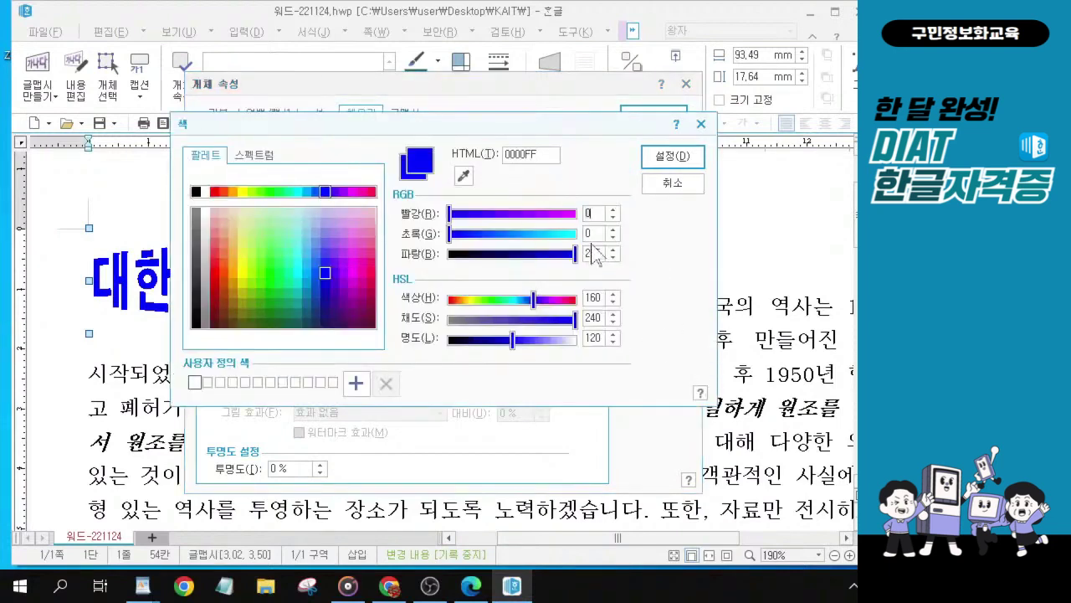
{"action": "left_click", "coordinate": [587, 219]}
{"action": "type", "text": "73"}
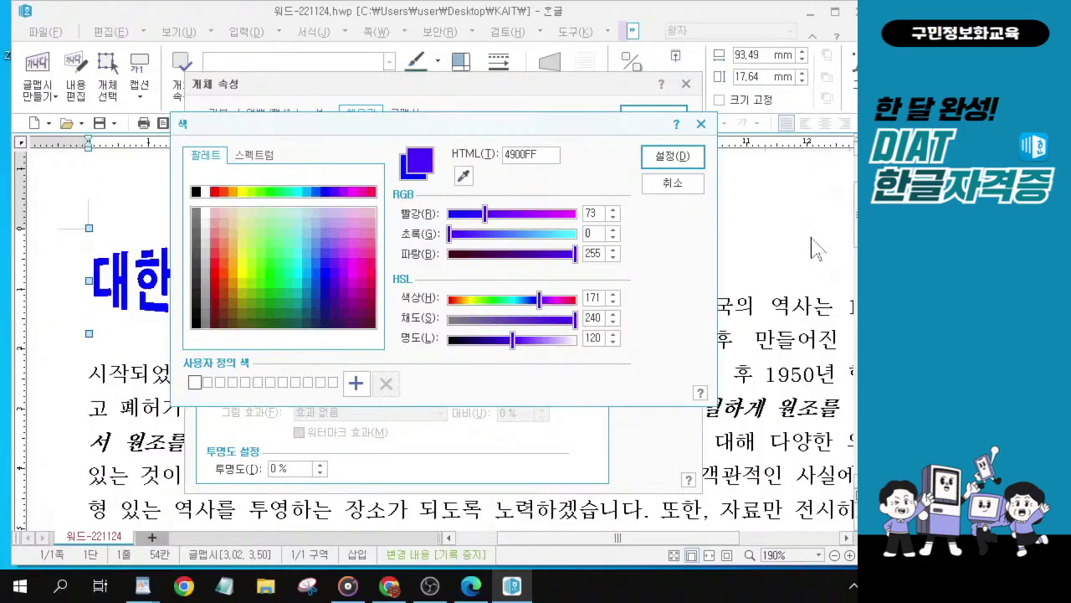
{"action": "key", "text": "Tab"}
{"action": "type", "text": "73"}
{"action": "key", "text": "Tab"}
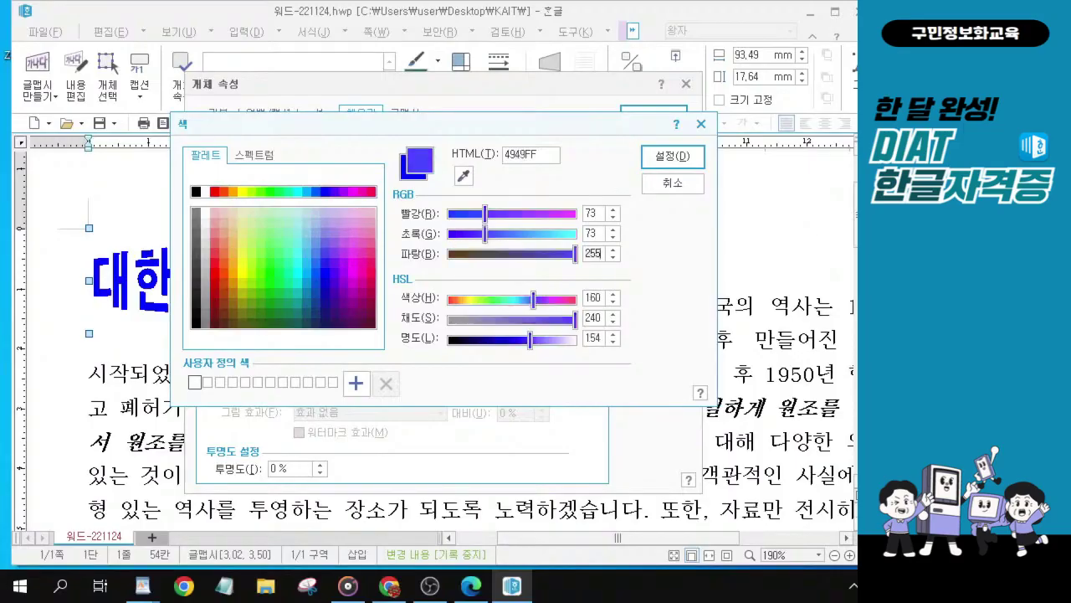
{"action": "type", "text": "238"}
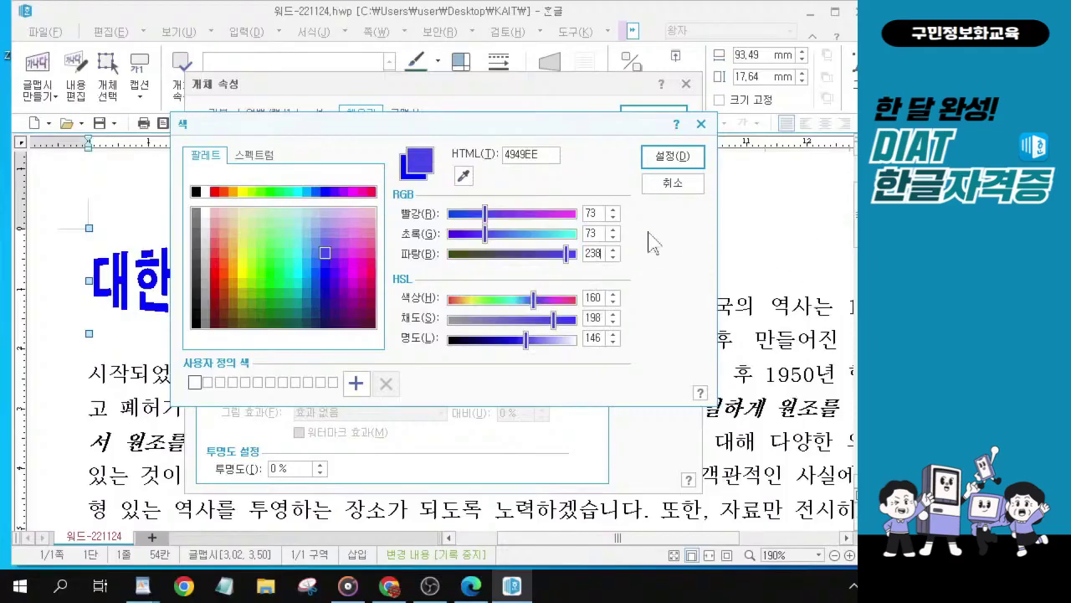
{"action": "key", "text": "alt"}
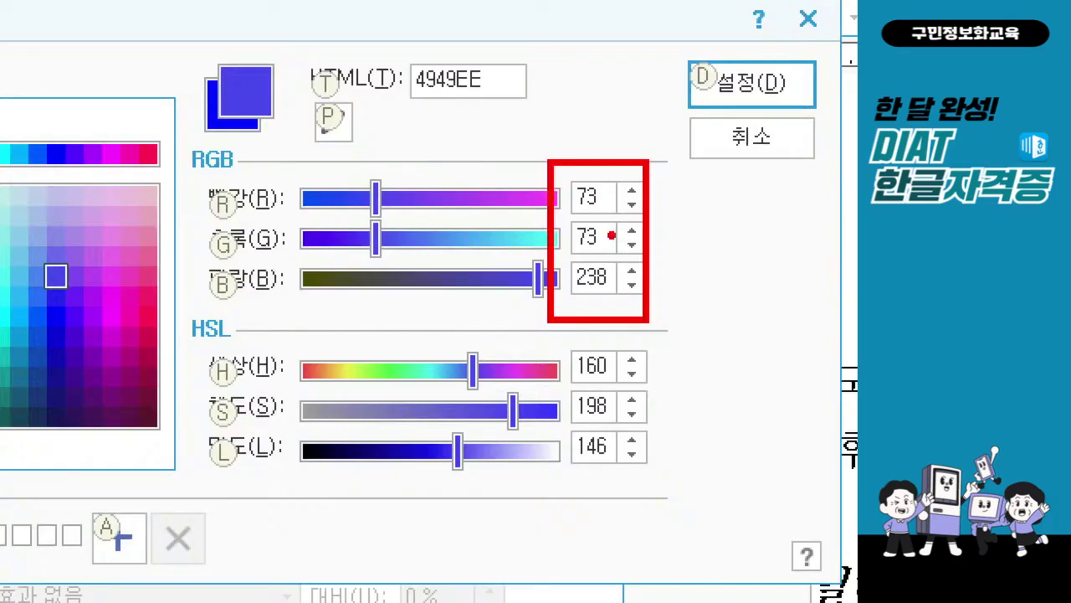
{"action": "left_click_drag", "start_coordinate": [568, 215], "coordinate": [615, 217]}
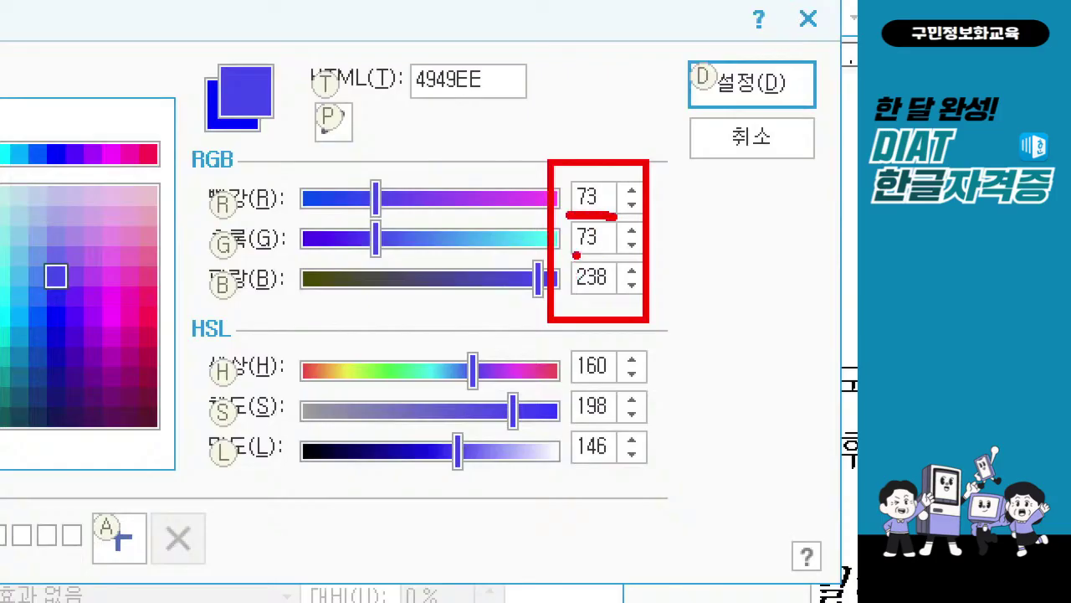
{"action": "left_click_drag", "start_coordinate": [575, 251], "coordinate": [616, 247]}
{"action": "left_click_drag", "start_coordinate": [576, 292], "coordinate": [614, 292]}
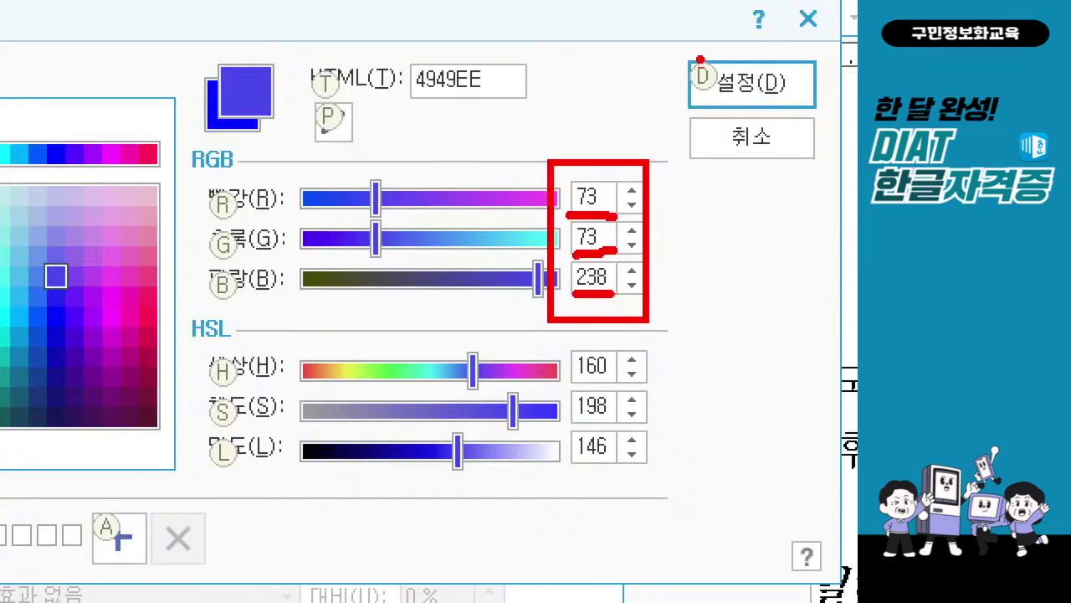
{"action": "mouse_move", "coordinate": [697, 59]}
{"action": "left_mouse_down"}
{"action": "mouse_move", "coordinate": [712, 86]}
{"action": "mouse_move", "coordinate": [759, 47]}
{"action": "left_mouse_up"}
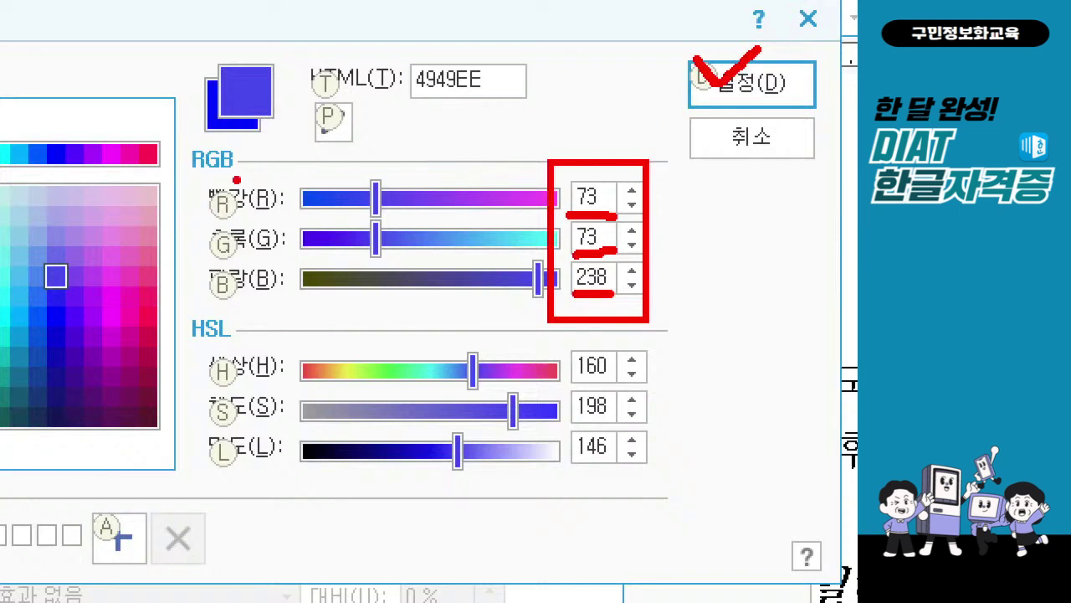
{"action": "mouse_move", "coordinate": [241, 179]}
{"action": "left_mouse_down"}
{"action": "mouse_move", "coordinate": [163, 146]}
{"action": "mouse_move", "coordinate": [261, 155]}
{"action": "mouse_move", "coordinate": [243, 180]}
{"action": "left_mouse_up"}
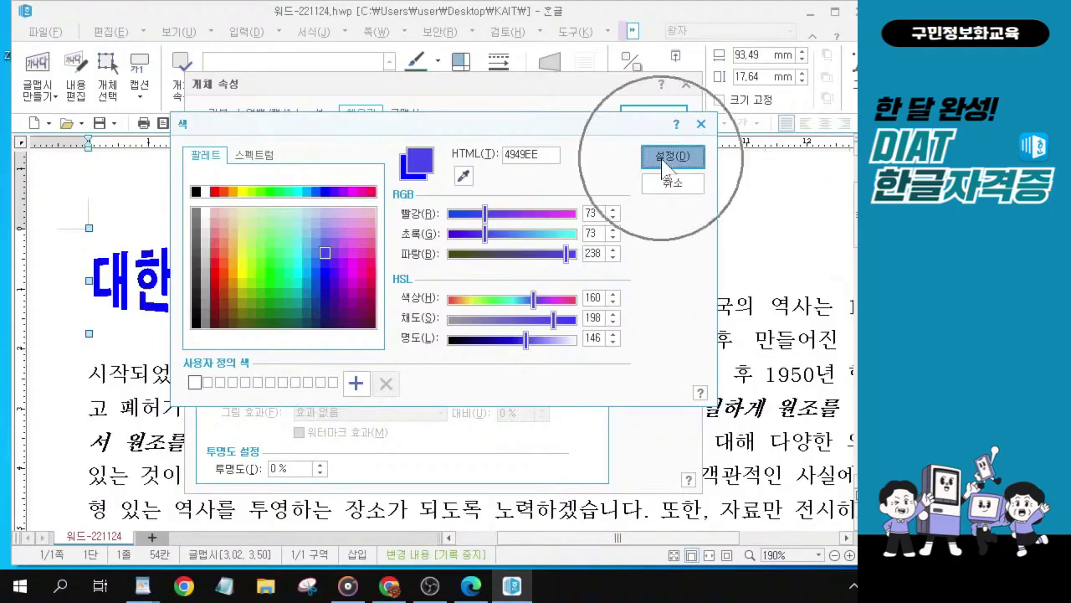
Confirm the custom colour and apply the object properties to the 글맵시 title.
{"action": "left_click", "coordinate": [663, 159]}
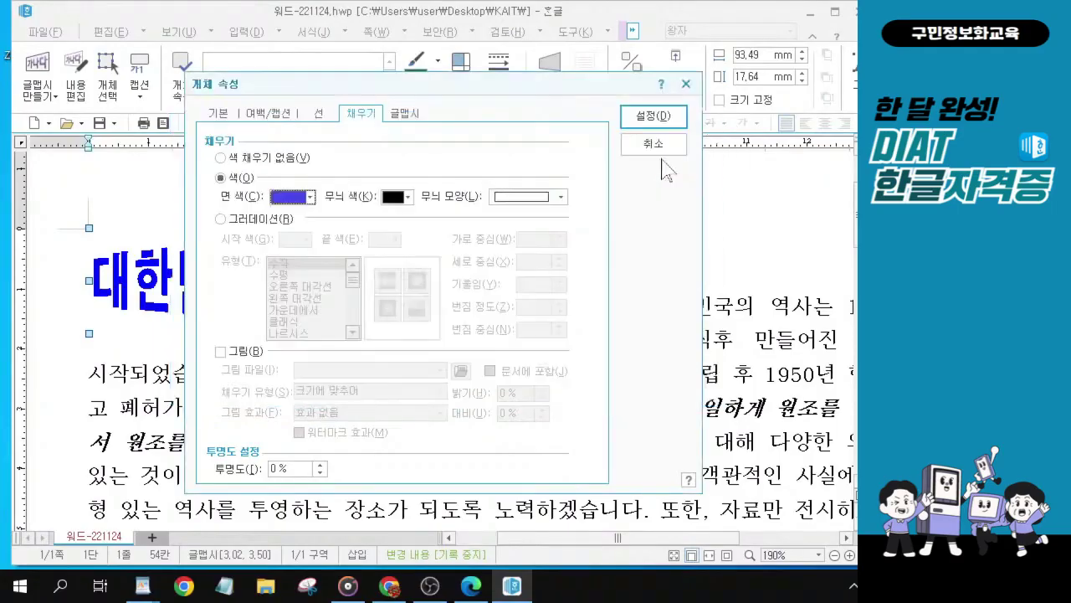
{"action": "left_click", "coordinate": [650, 119]}
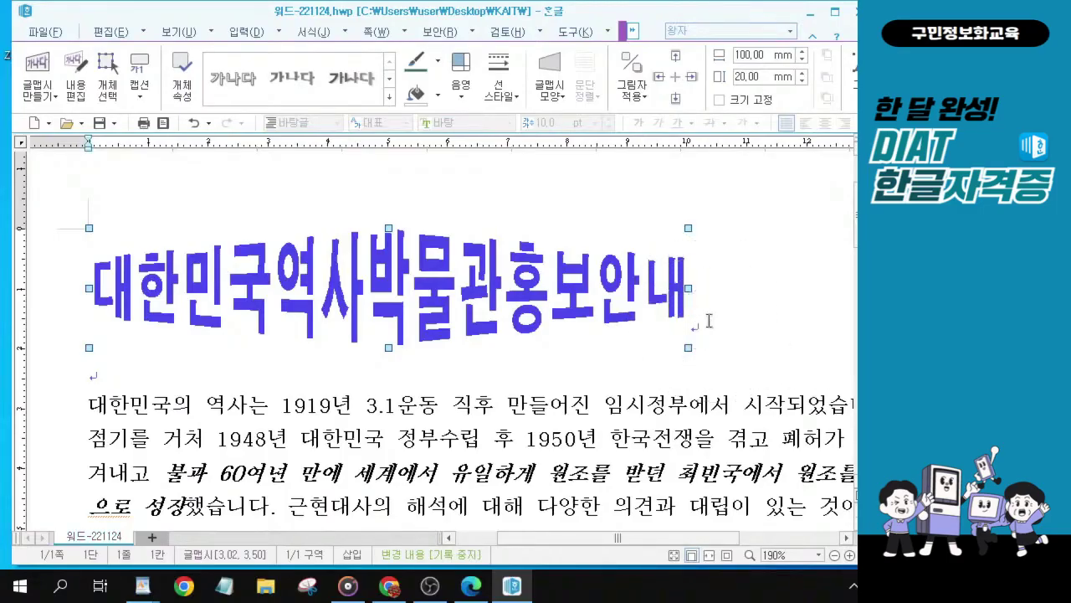
Centre-align the line that holds the 글맵시 title.
{"action": "left_click", "coordinate": [709, 321]}
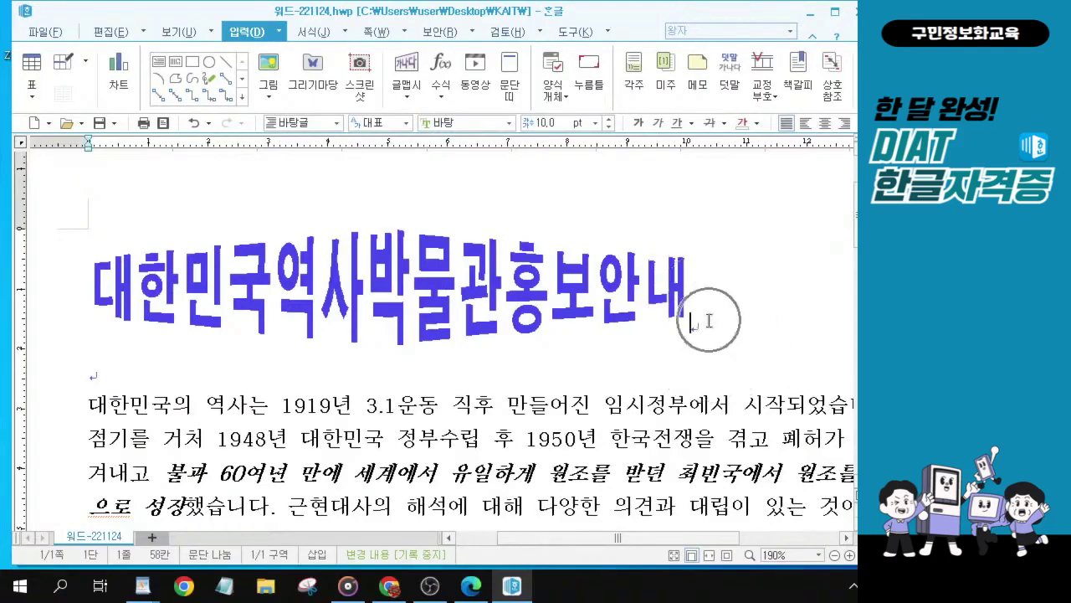
{"action": "left_click", "coordinate": [825, 124]}
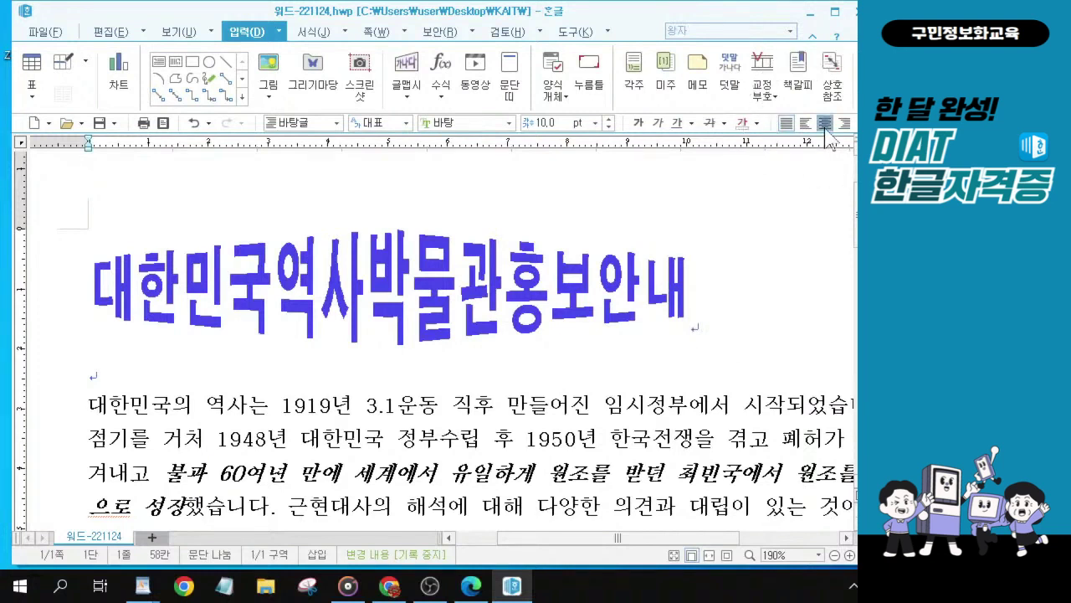
{"action": "left_click", "coordinate": [825, 124]}
{"action": "left_click", "coordinate": [826, 123]}
{"action": "left_click", "coordinate": [825, 124]}
{"action": "left_click", "coordinate": [825, 126]}
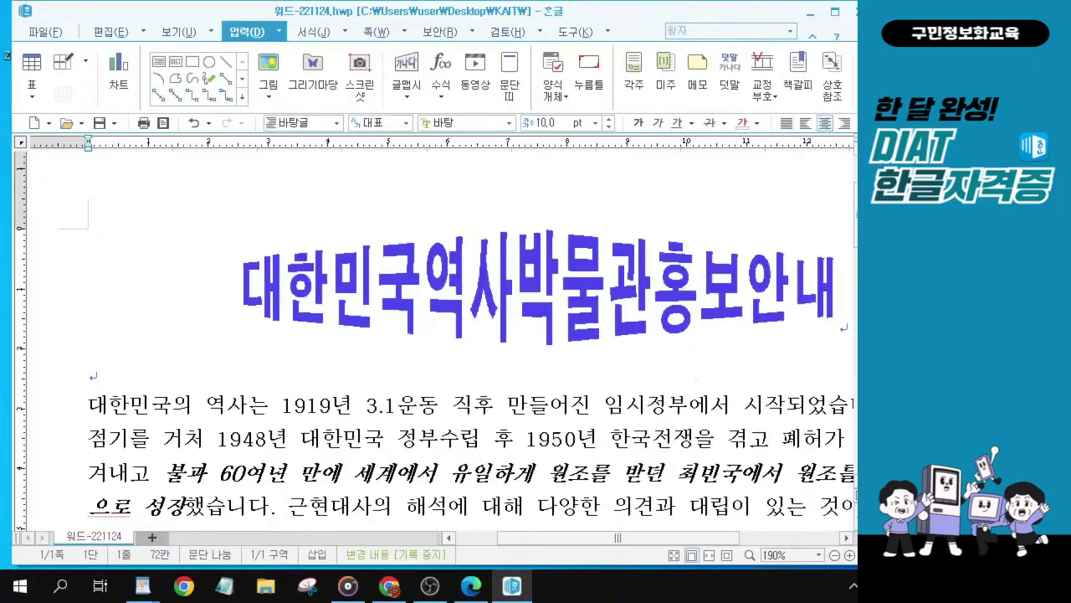
Create a header (머리말) for both pages (양 쪽) with the 없음 layout and enter the text DIAT in it.
{"action": "key", "text": "alt+Tab"}
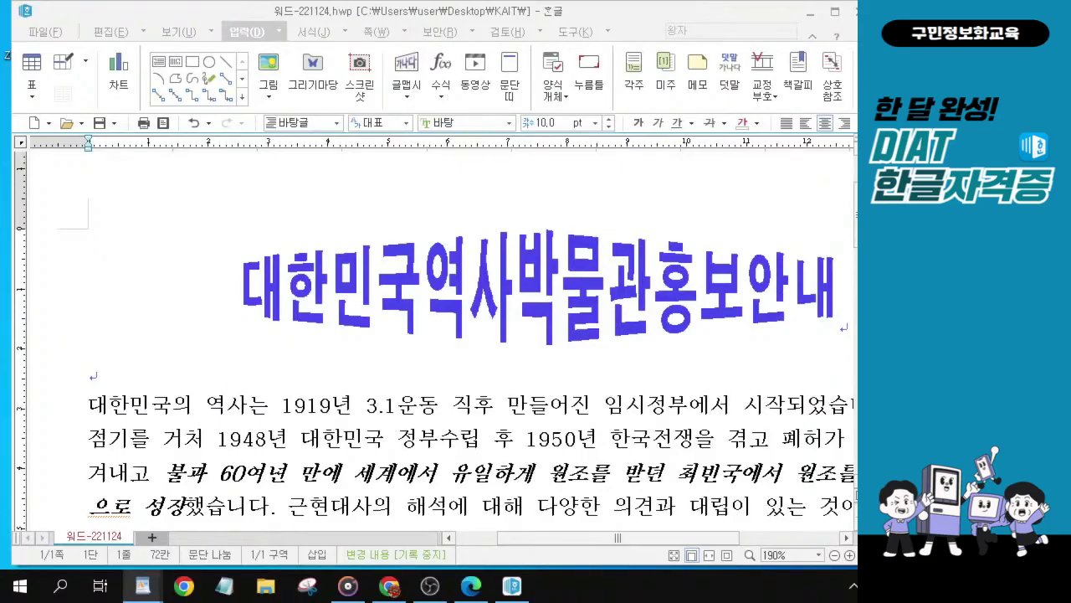
{"action": "left_click", "coordinate": [376, 32]}
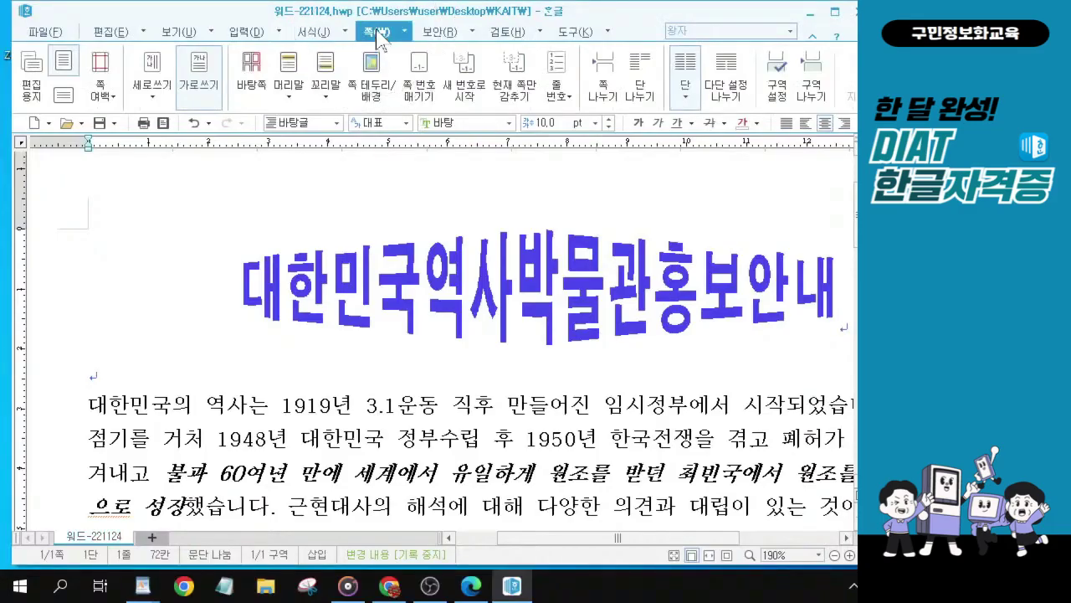
{"action": "left_click", "coordinate": [376, 32]}
{"action": "left_click", "coordinate": [282, 99]}
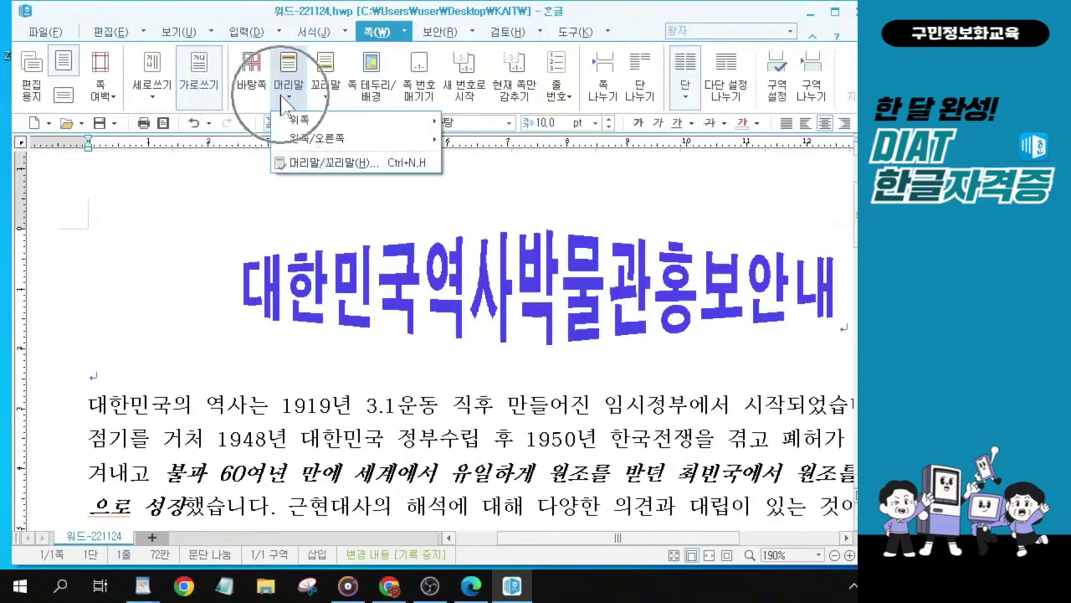
{"action": "left_click", "coordinate": [308, 166]}
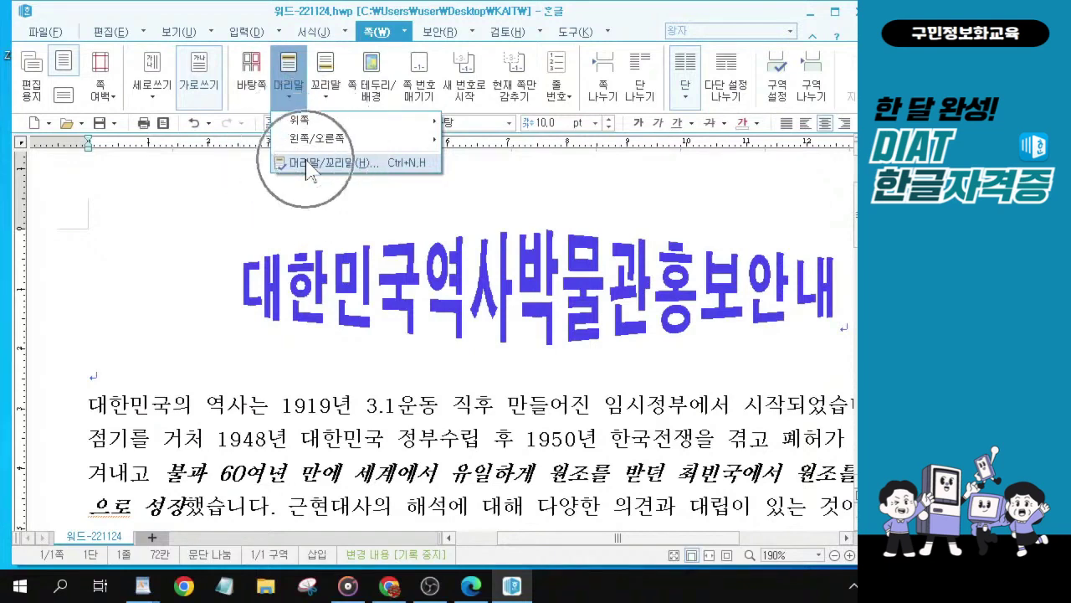
{"action": "left_click", "coordinate": [308, 163]}
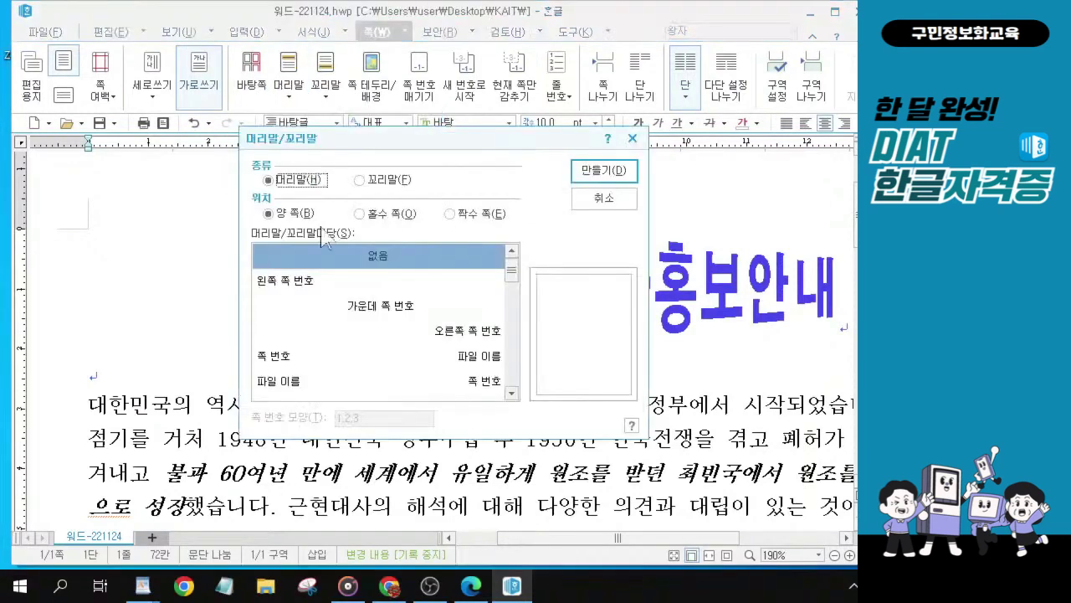
{"action": "left_click", "coordinate": [333, 266]}
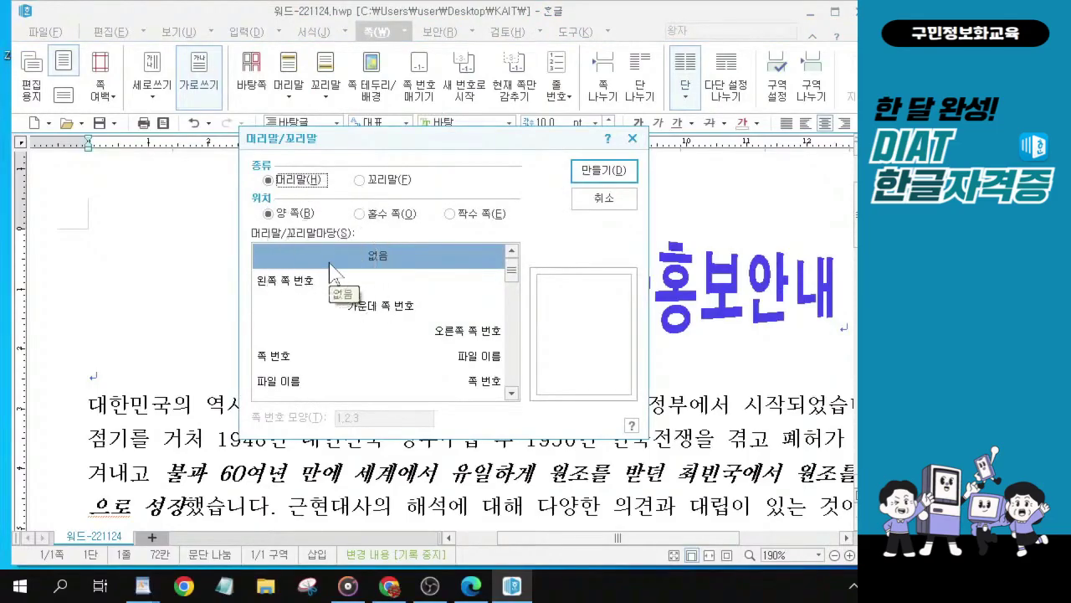
{"action": "left_click", "coordinate": [591, 178]}
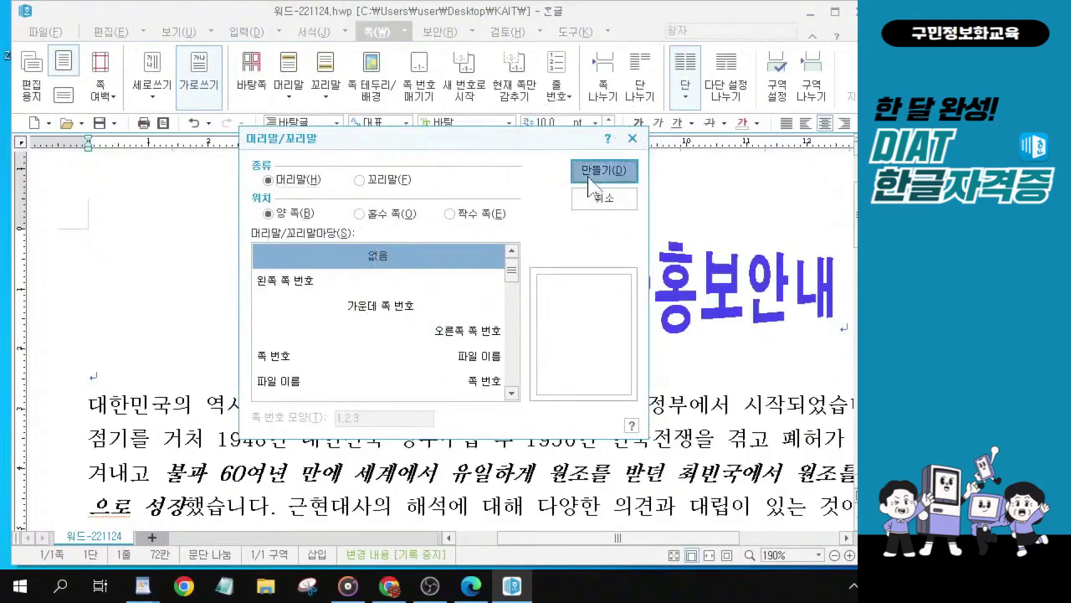
{"action": "left_click", "coordinate": [591, 177]}
{"action": "left_click", "coordinate": [591, 178]}
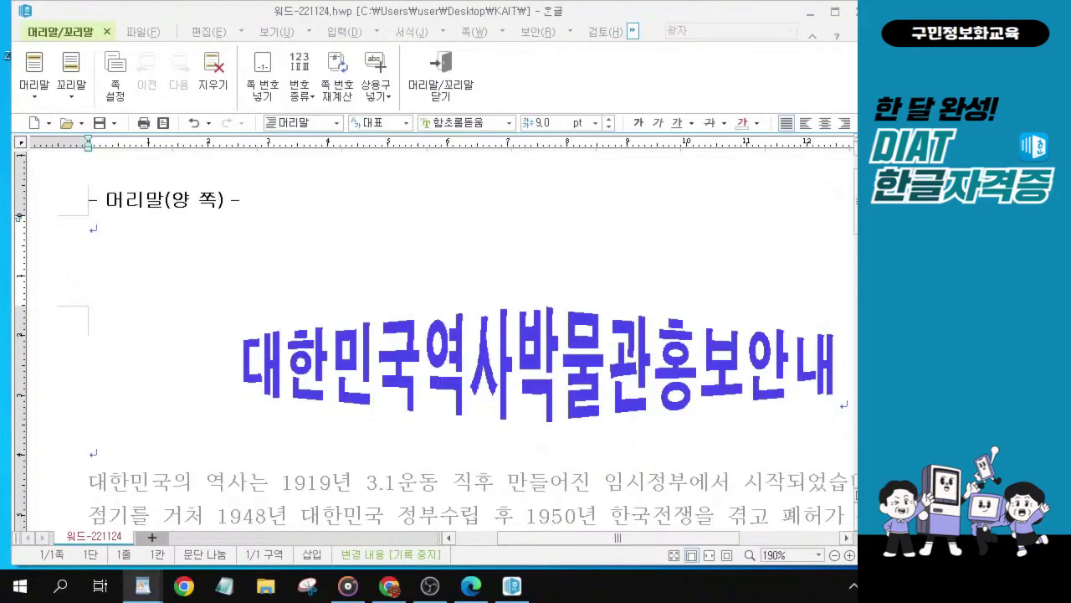
{"action": "left_click", "coordinate": [97, 233]}
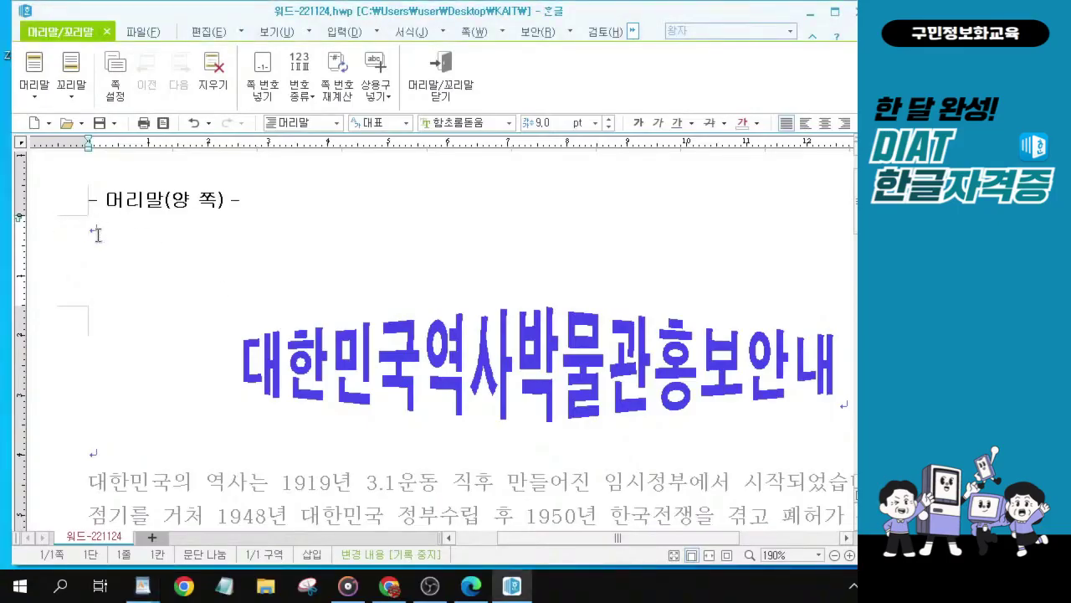
{"action": "type", "text": "DIAT"}
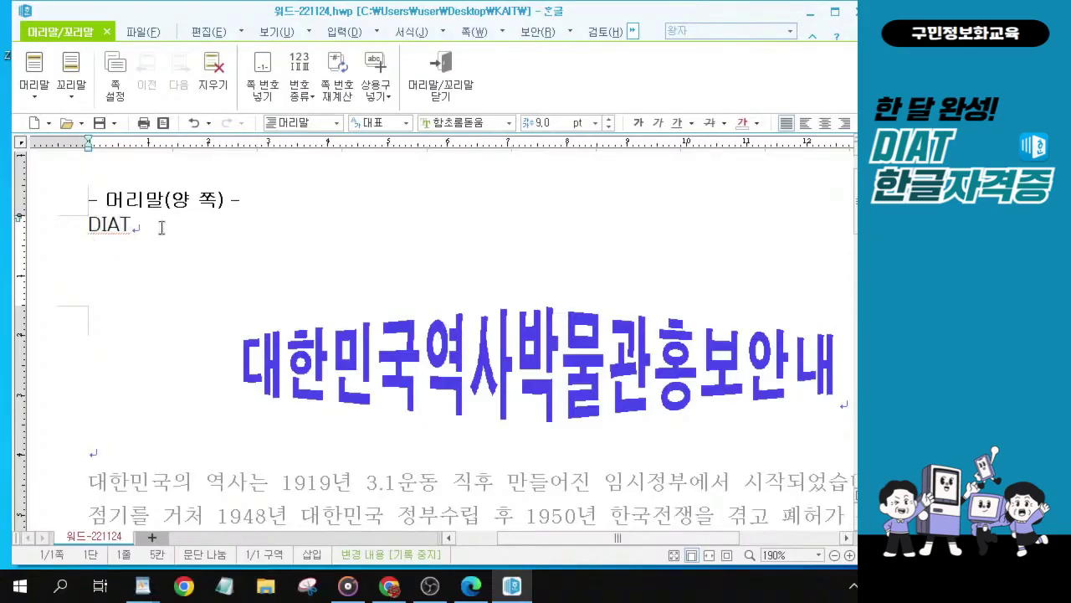
Set the font of the header text DIAT to 궁서.
{"action": "left_click_drag", "start_coordinate": [162, 227], "coordinate": [81, 220]}
{"action": "key", "text": "F9"}
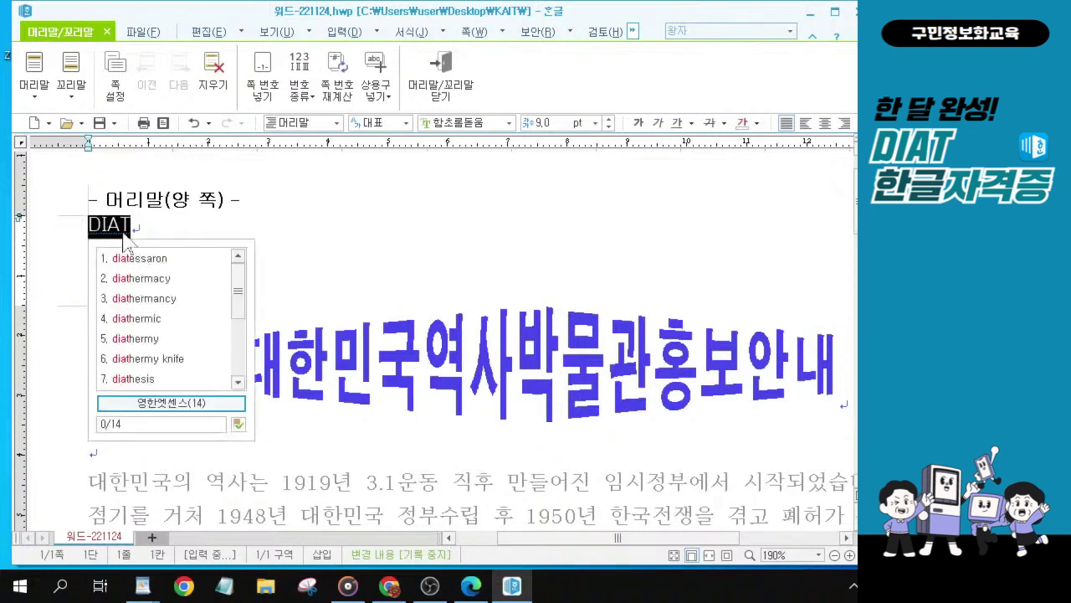
{"action": "key", "text": "Escape"}
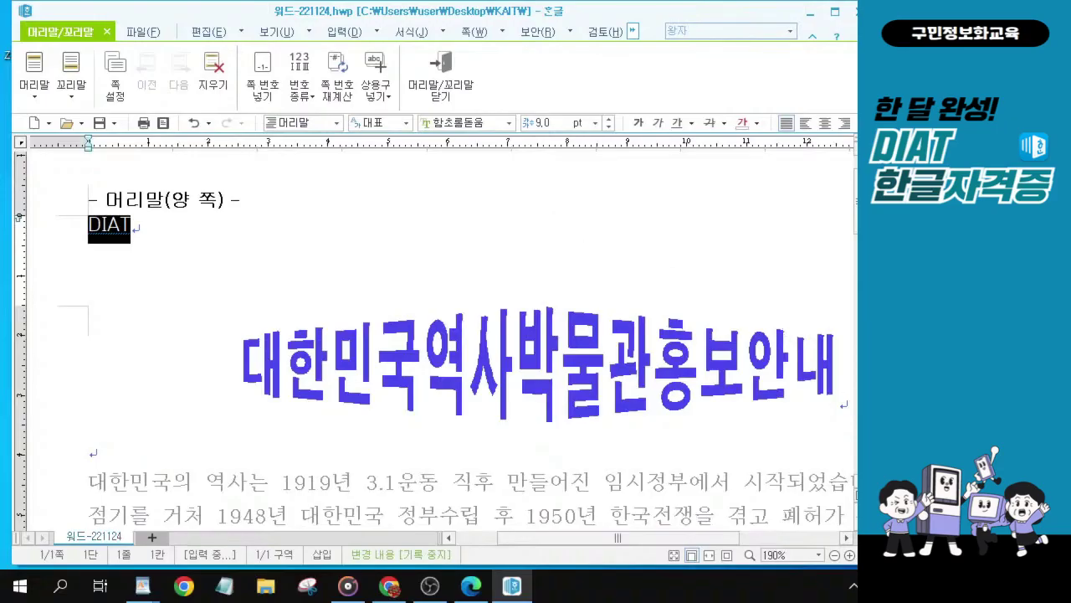
{"action": "left_click", "coordinate": [921, 368]}
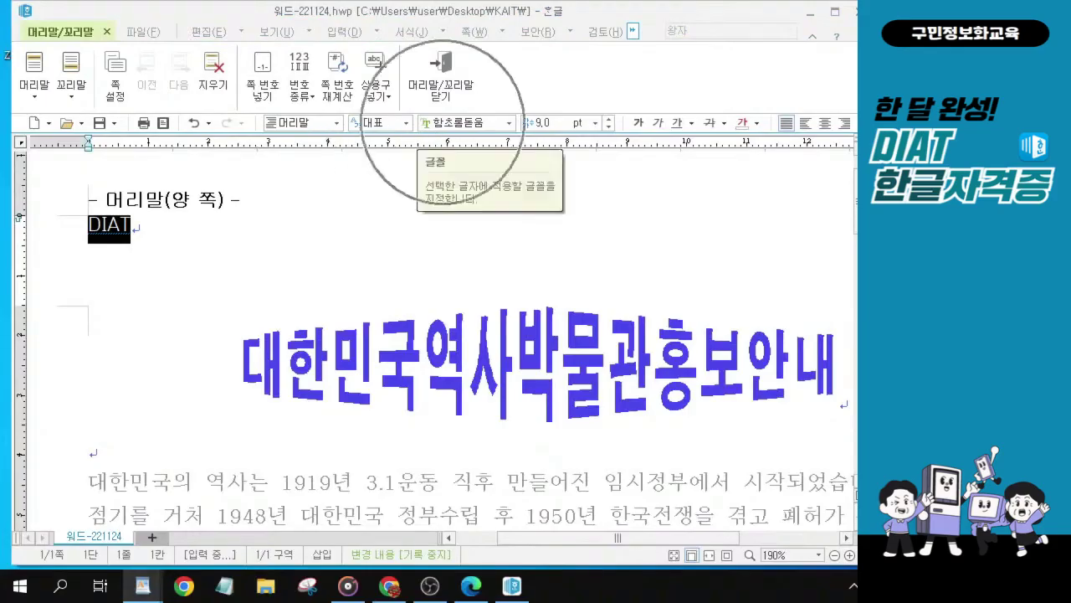
{"action": "left_click", "coordinate": [446, 122]}
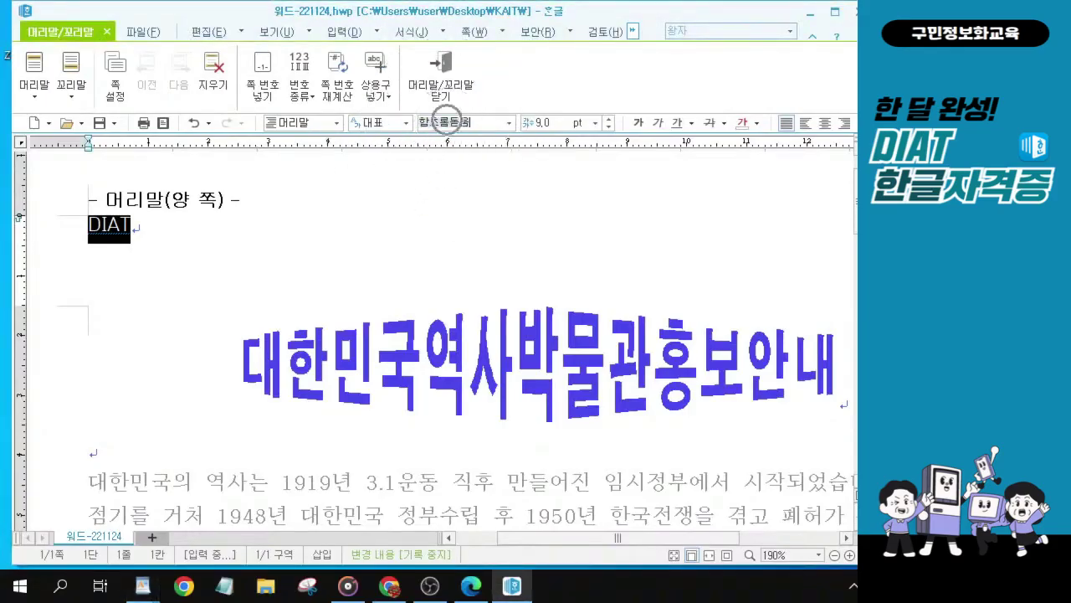
{"action": "type", "text": "궁"}
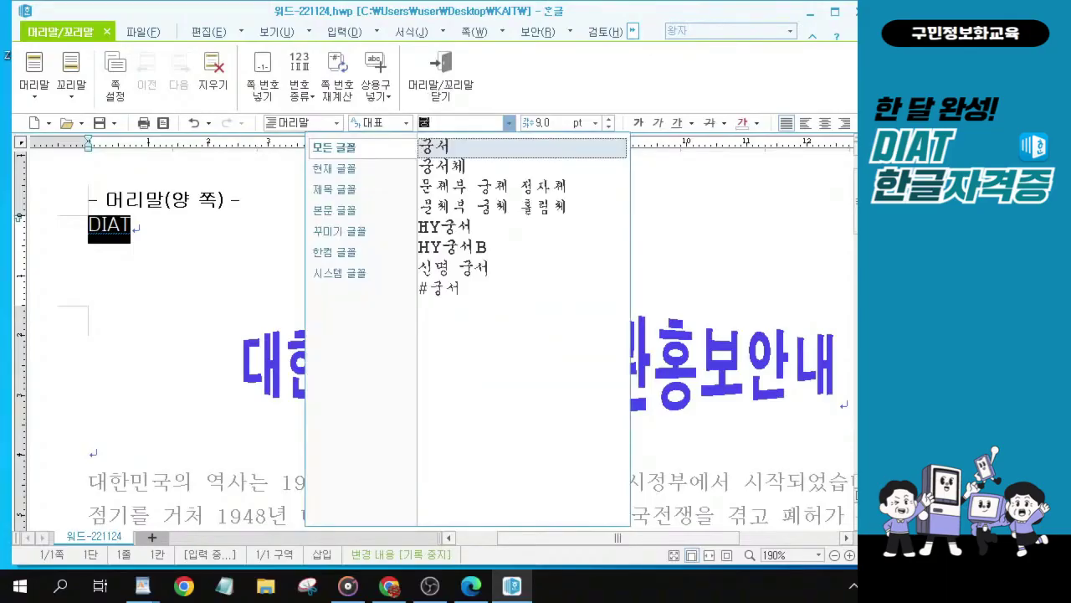
{"action": "left_click", "coordinate": [445, 146]}
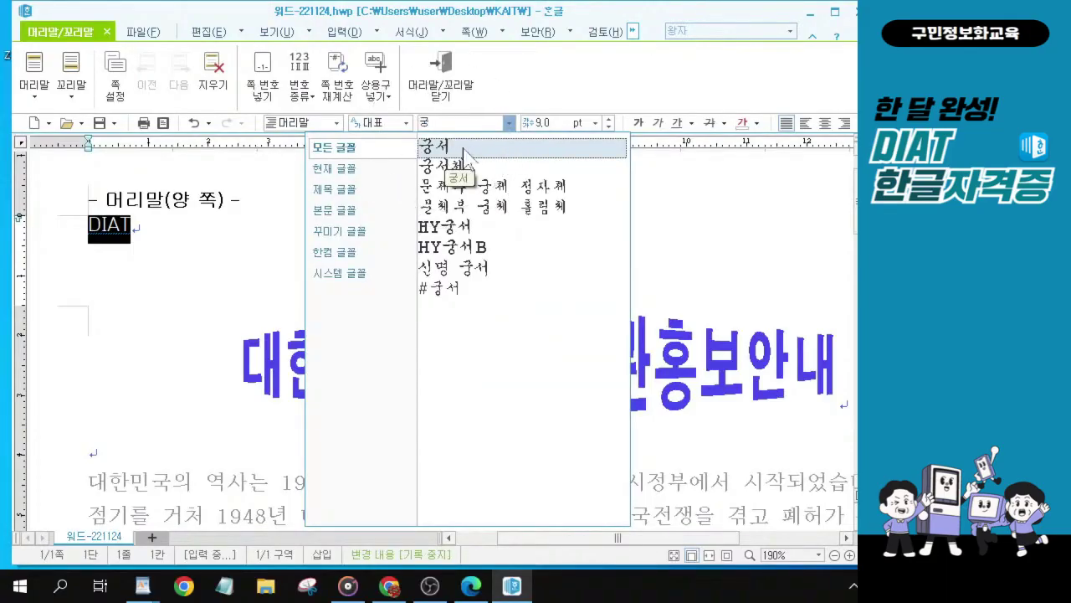
{"action": "left_click", "coordinate": [463, 148]}
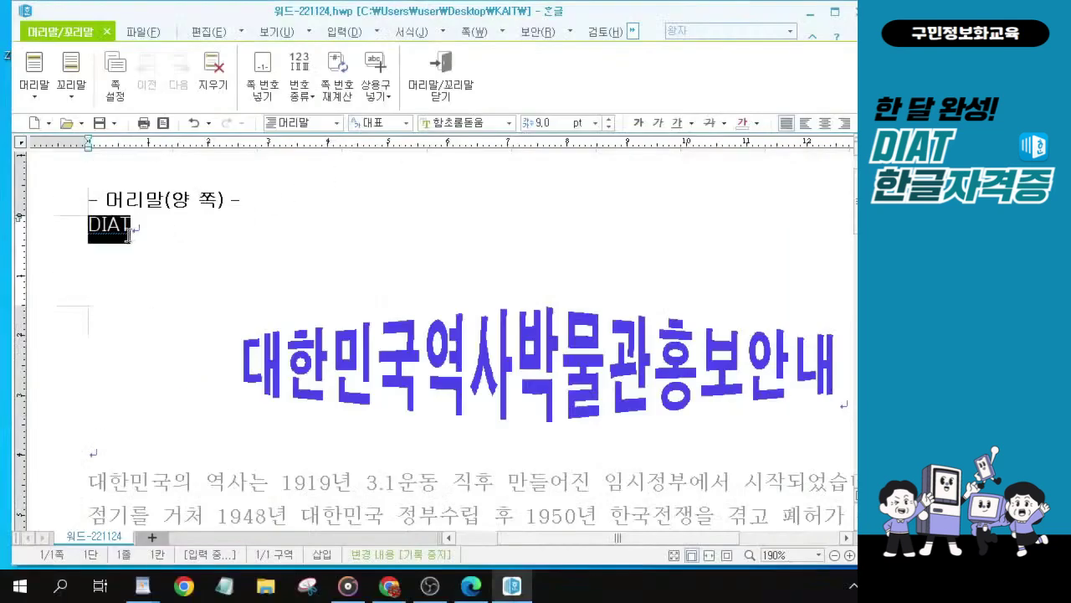
{"action": "left_click", "coordinate": [460, 123]}
{"action": "type", "text": "궁"}
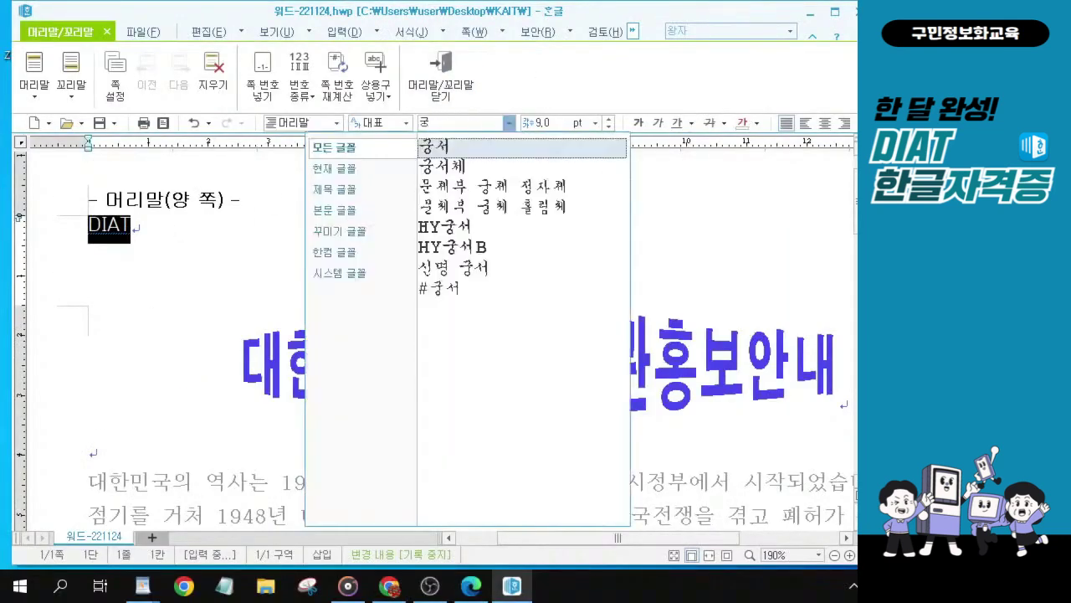
{"action": "left_click", "coordinate": [471, 149]}
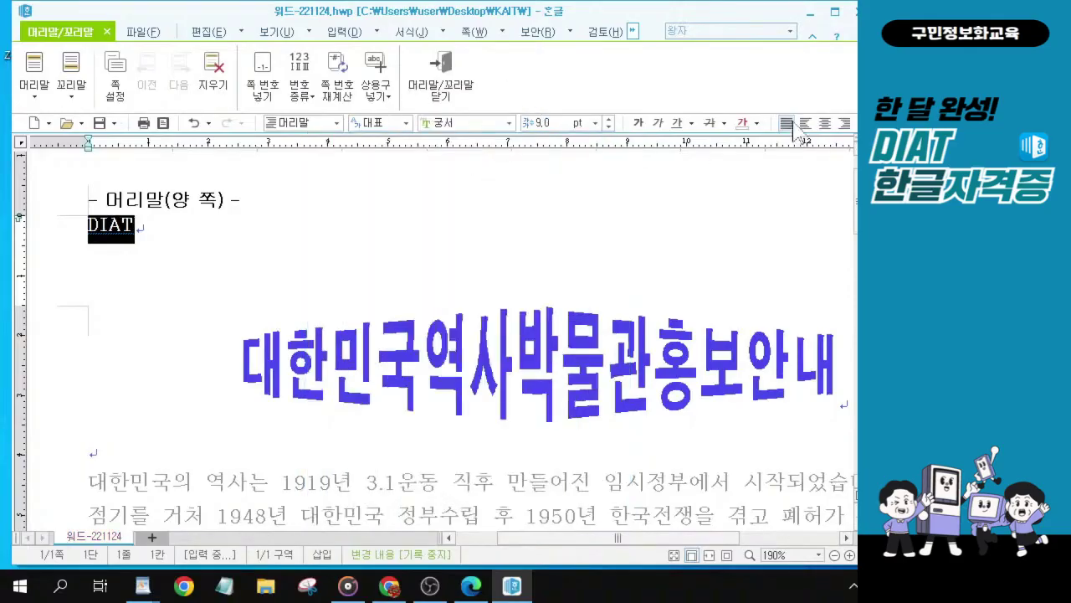
Right-align the header text DIAT and leave header editing.
{"action": "left_click", "coordinate": [845, 124]}
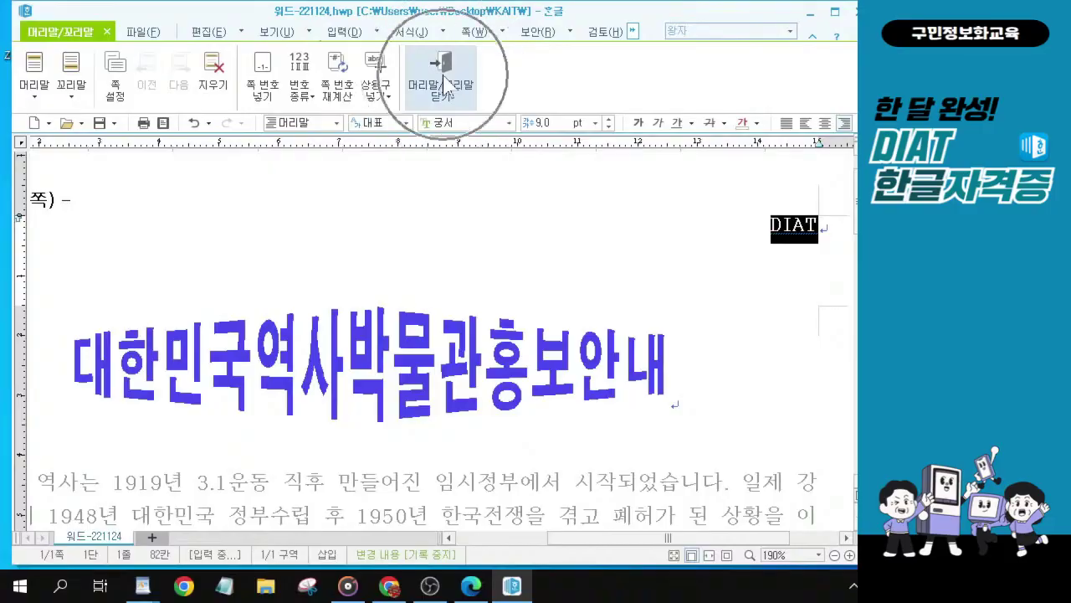
{"action": "left_click", "coordinate": [440, 75]}
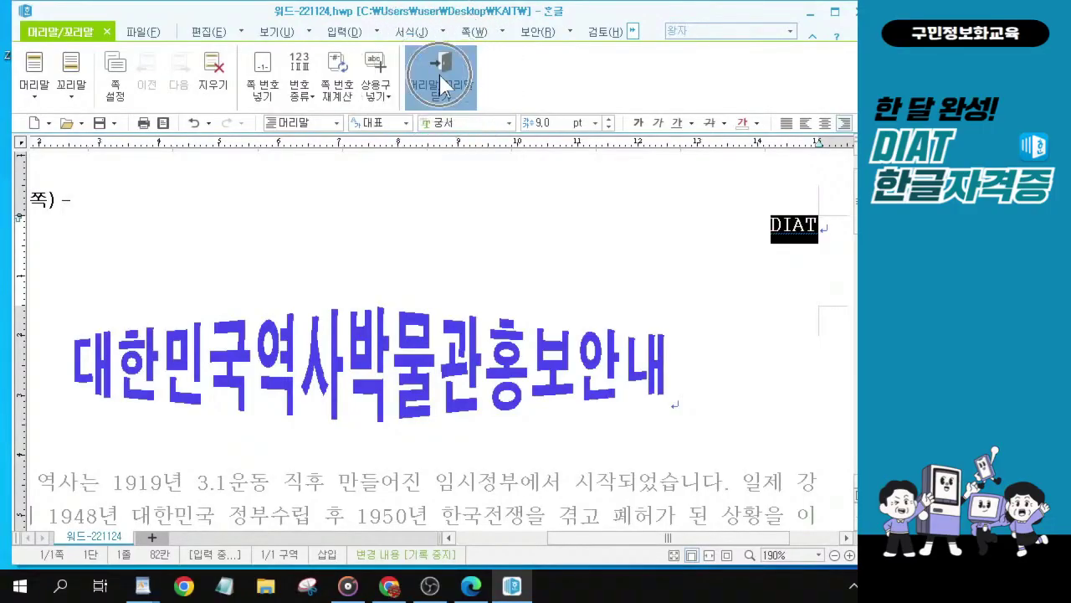
{"action": "left_click", "coordinate": [439, 75]}
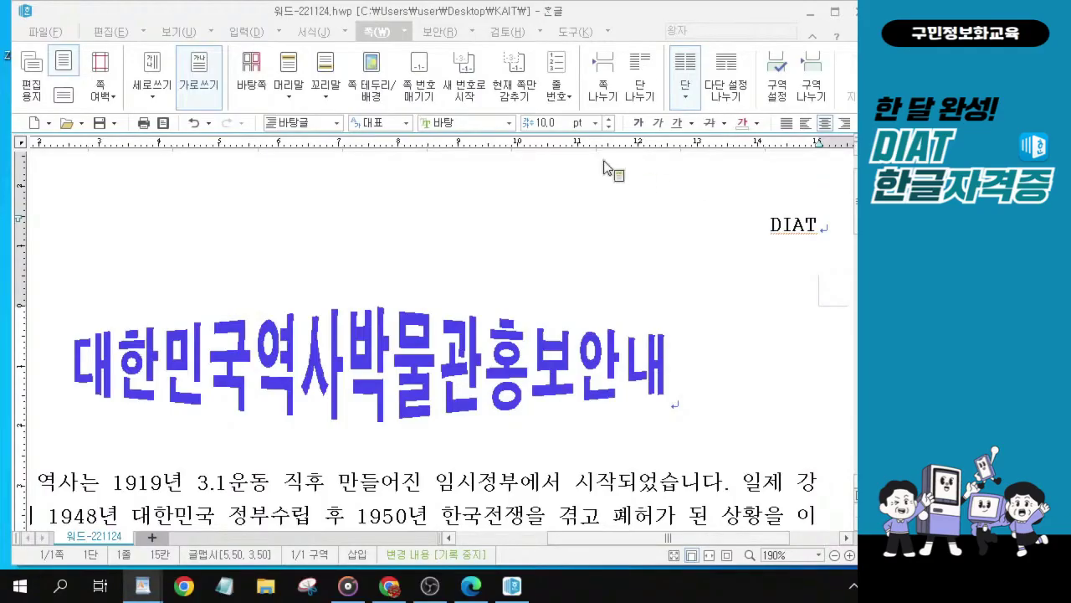
Insert page numbers at the bottom centre (가운데 아래) in the 가,나,다 format with dashes (줄표 넣기), starting from 1.
{"action": "left_click", "coordinate": [421, 87]}
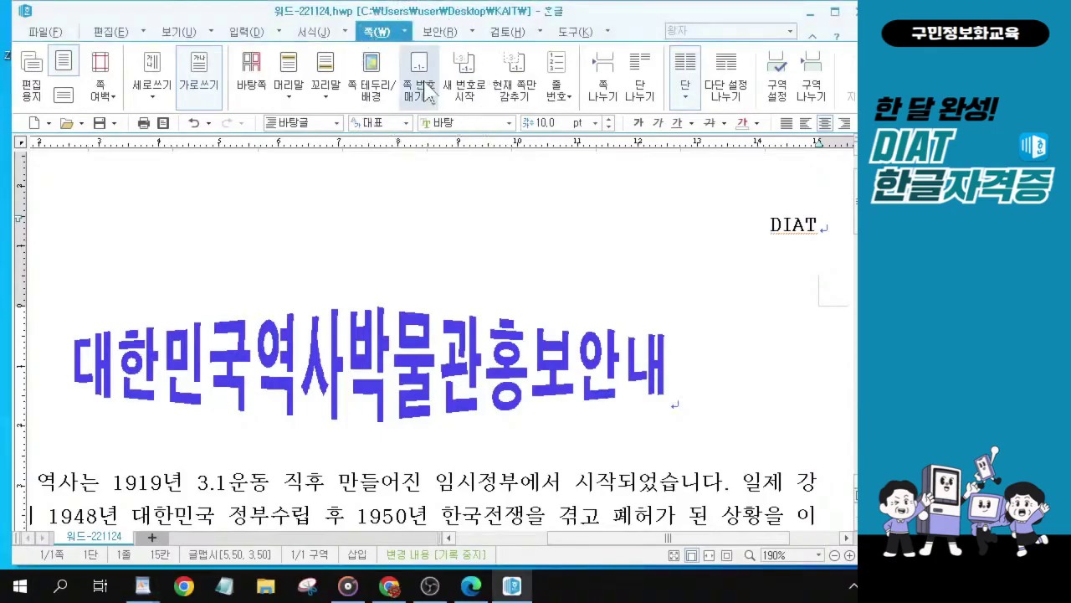
{"action": "key", "text": "ctrl"}
{"action": "key", "text": "ctrl"}
{"action": "key", "text": "ctrl"}
{"action": "key", "text": "ctrl"}
{"action": "key", "text": "ctrl"}
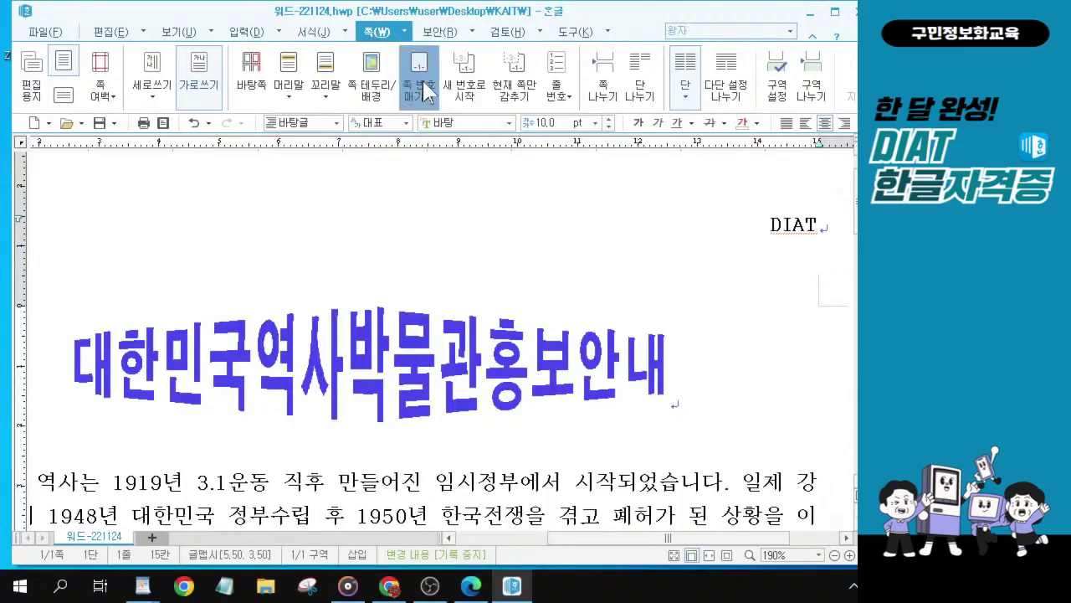
{"action": "left_click", "coordinate": [423, 89]}
{"action": "left_click_drag", "start_coordinate": [433, 110], "coordinate": [393, 84]}
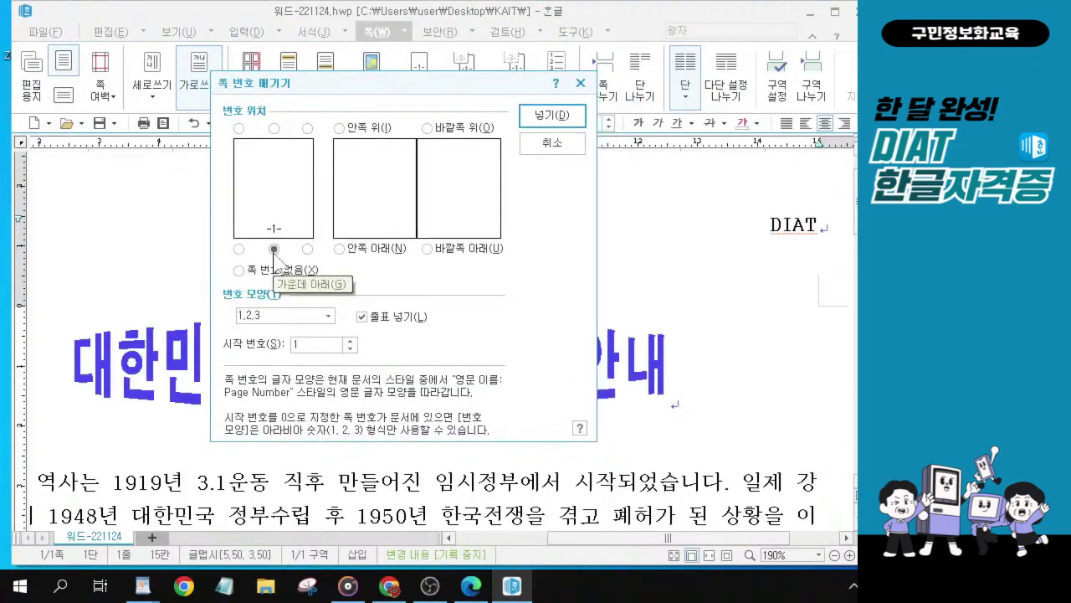
{"action": "key", "text": "ctrl"}
{"action": "left_click", "coordinate": [328, 316]}
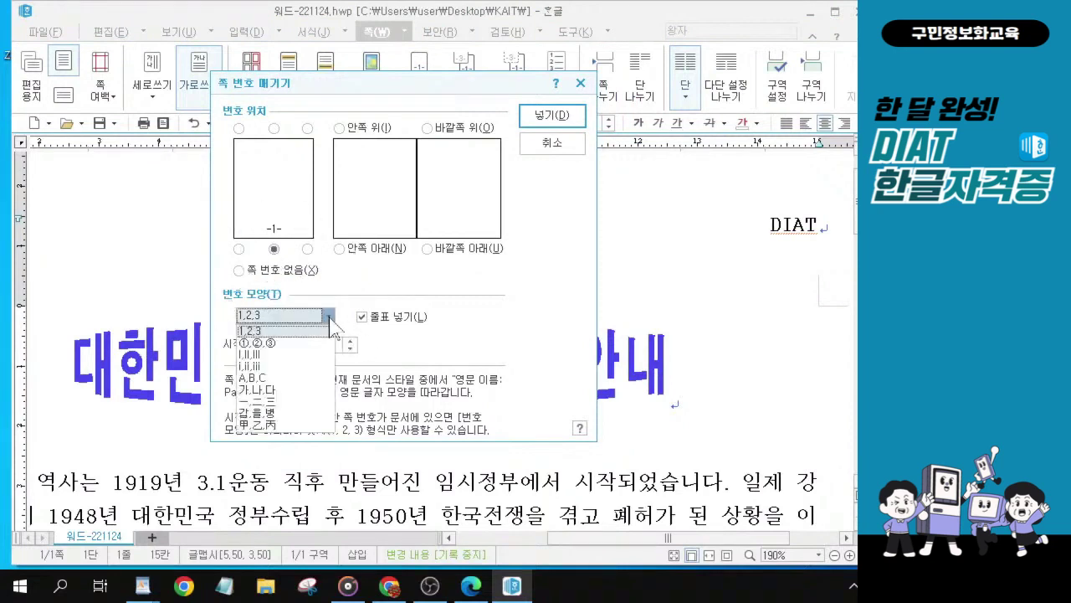
{"action": "left_click", "coordinate": [264, 390]}
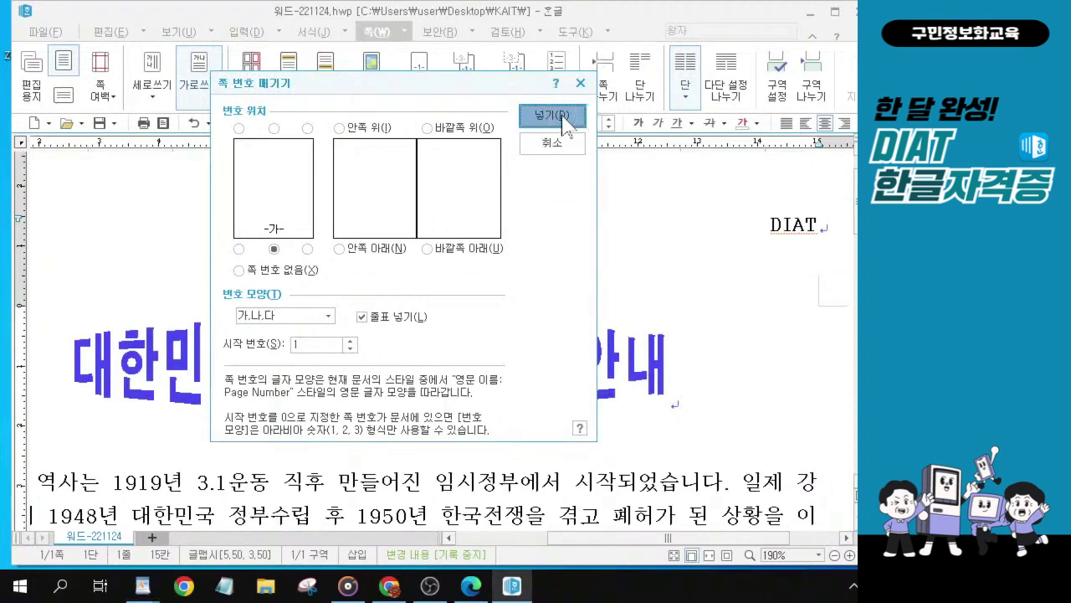
{"action": "left_click", "coordinate": [565, 119]}
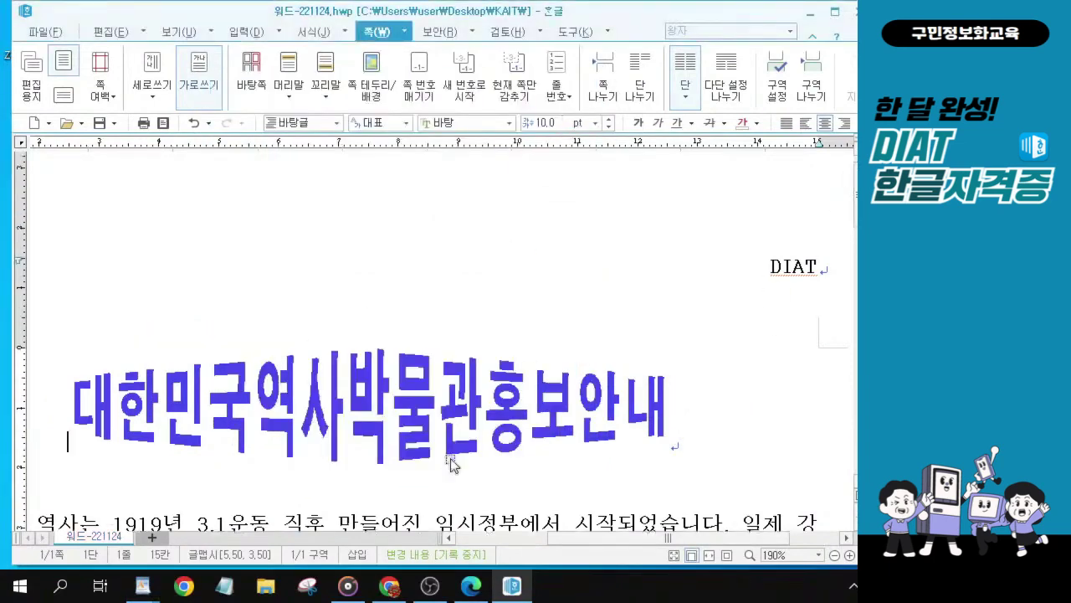
Look through the page down to its end and examine the page number at the bottom centre.
{"action": "scroll", "coordinate": [516, 298], "scroll_direction": "down", "scroll_amount": 5}
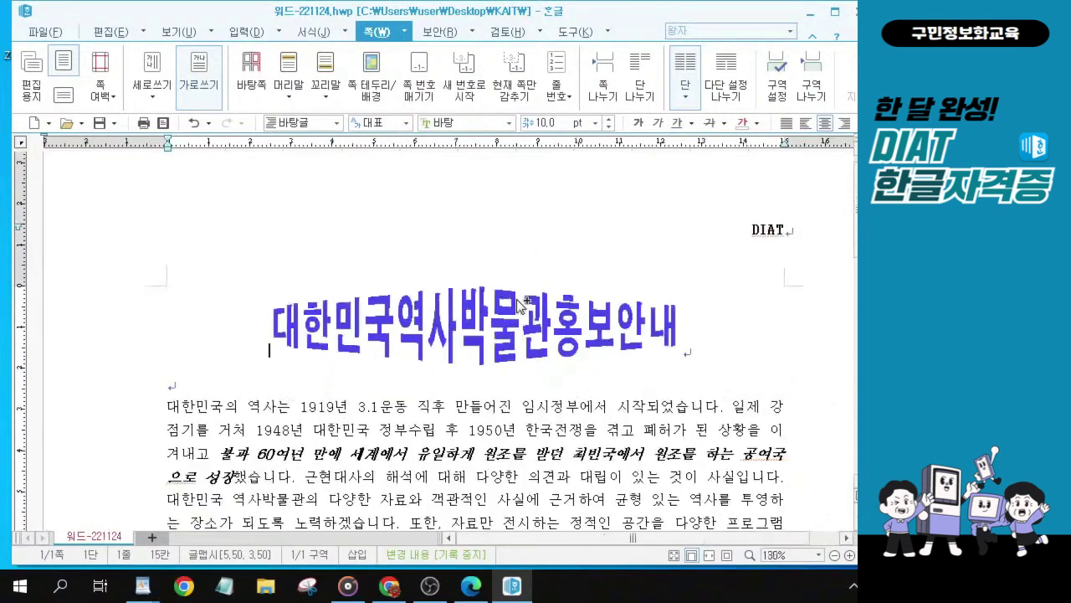
{"action": "scroll", "coordinate": [402, 322], "scroll_direction": "down", "scroll_amount": 7}
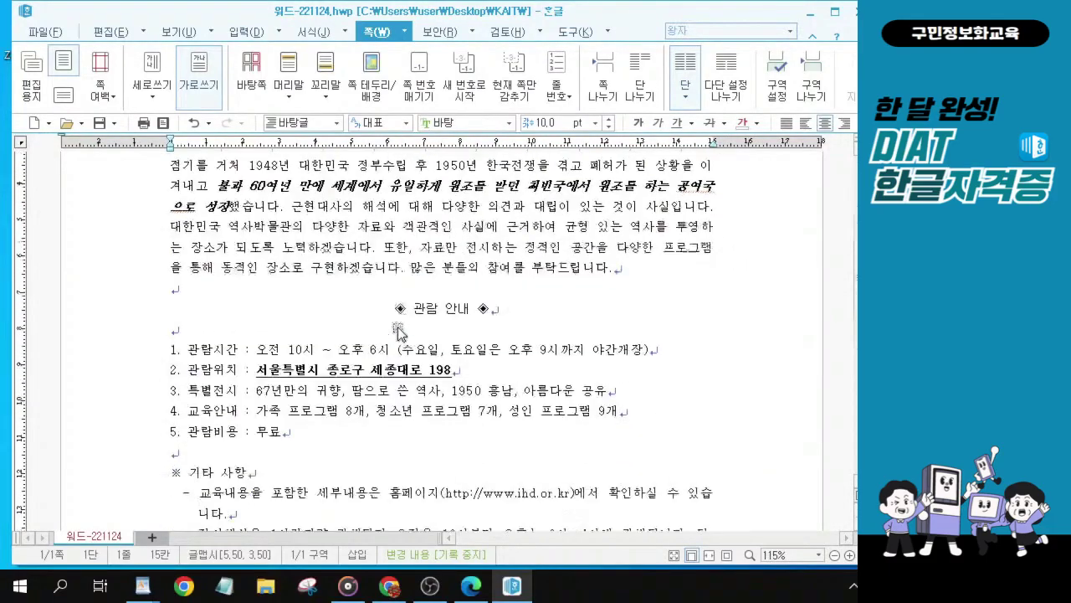
{"action": "scroll", "coordinate": [394, 325], "scroll_direction": "down", "scroll_amount": 5}
{"action": "left_click", "coordinate": [431, 466]}
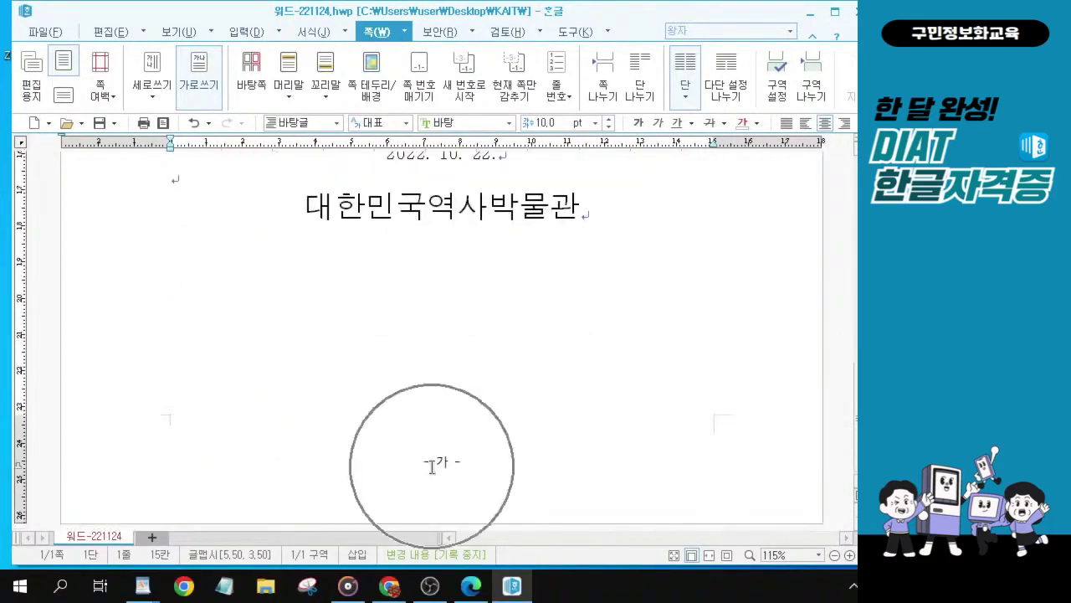
{"action": "left_click", "coordinate": [482, 478]}
{"action": "scroll", "coordinate": [475, 377], "scroll_direction": "up", "scroll_amount": 3}
{"action": "scroll", "coordinate": [474, 373], "scroll_direction": "down", "scroll_amount": 3}
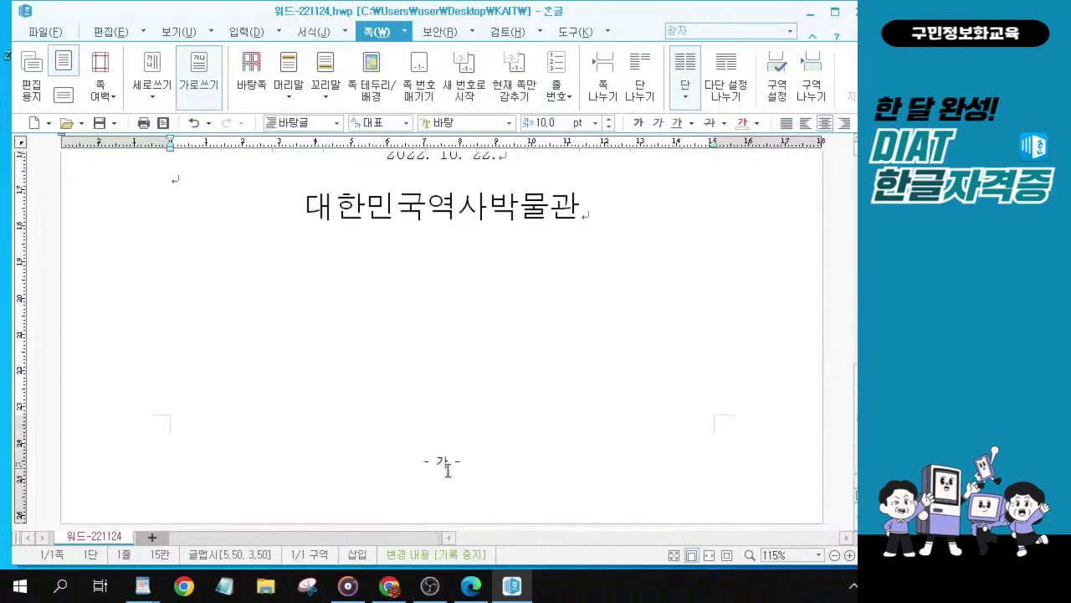
{"action": "left_click", "coordinate": [448, 471]}
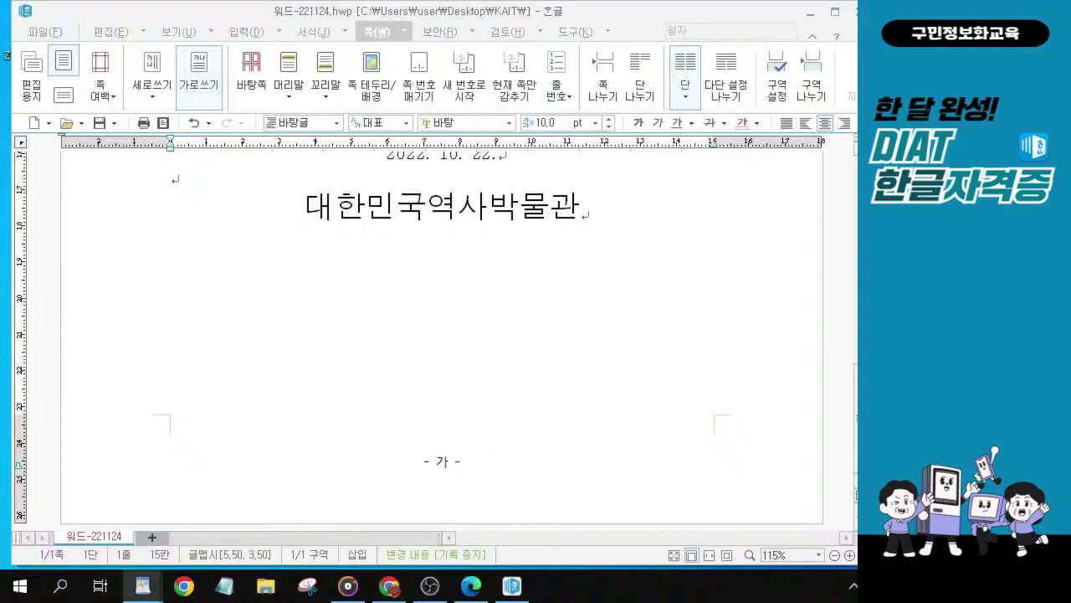
Save the document and insert a section break (구역 나누기) after the closing line 대한민국역사박물관.
{"action": "left_click", "coordinate": [99, 124]}
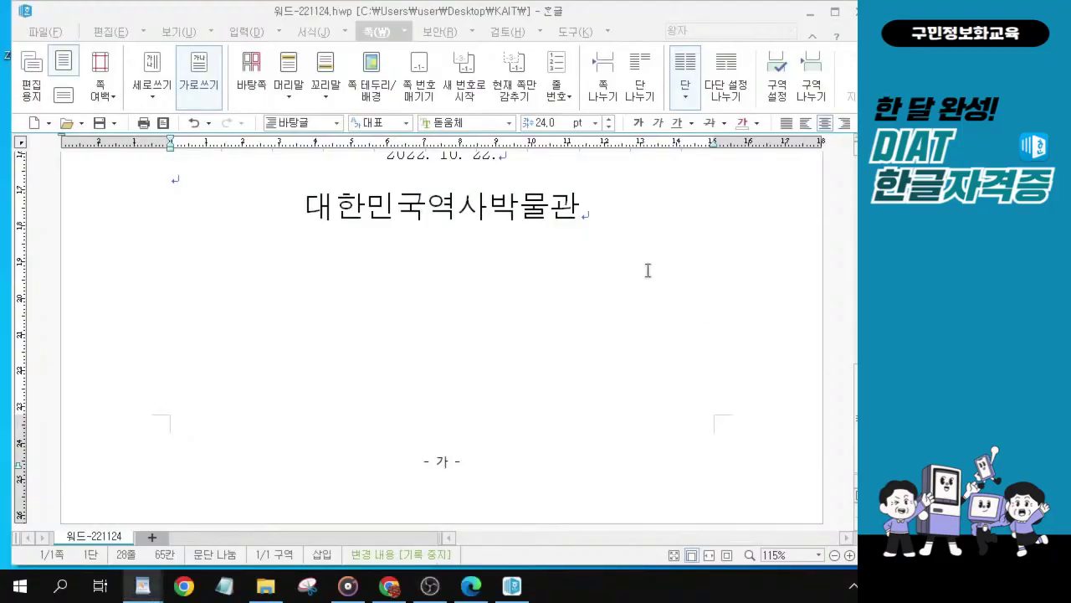
{"action": "left_click", "coordinate": [595, 211]}
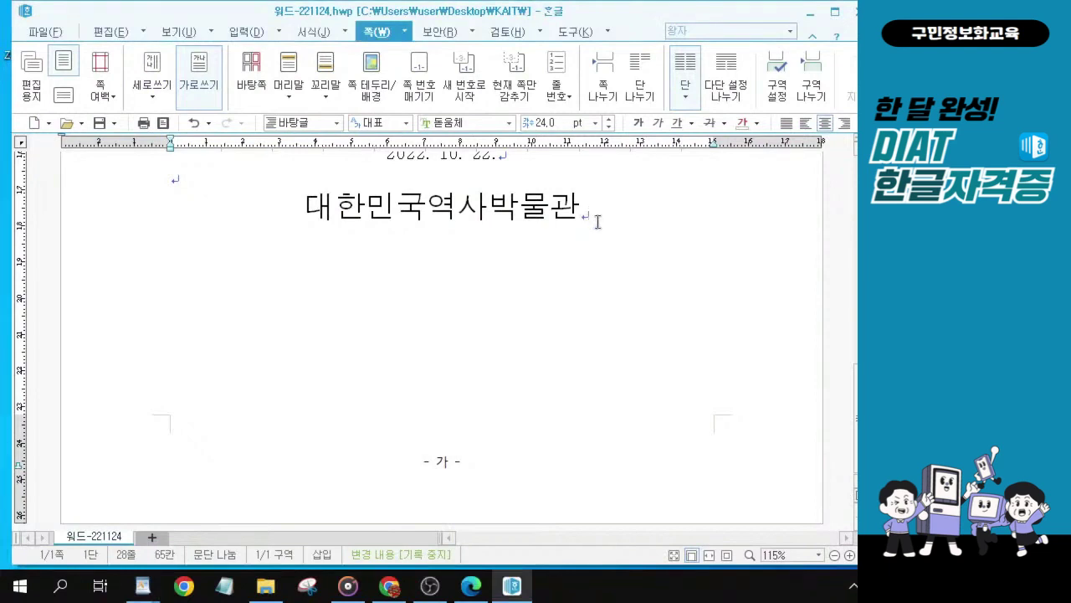
{"action": "left_click", "coordinate": [583, 211]}
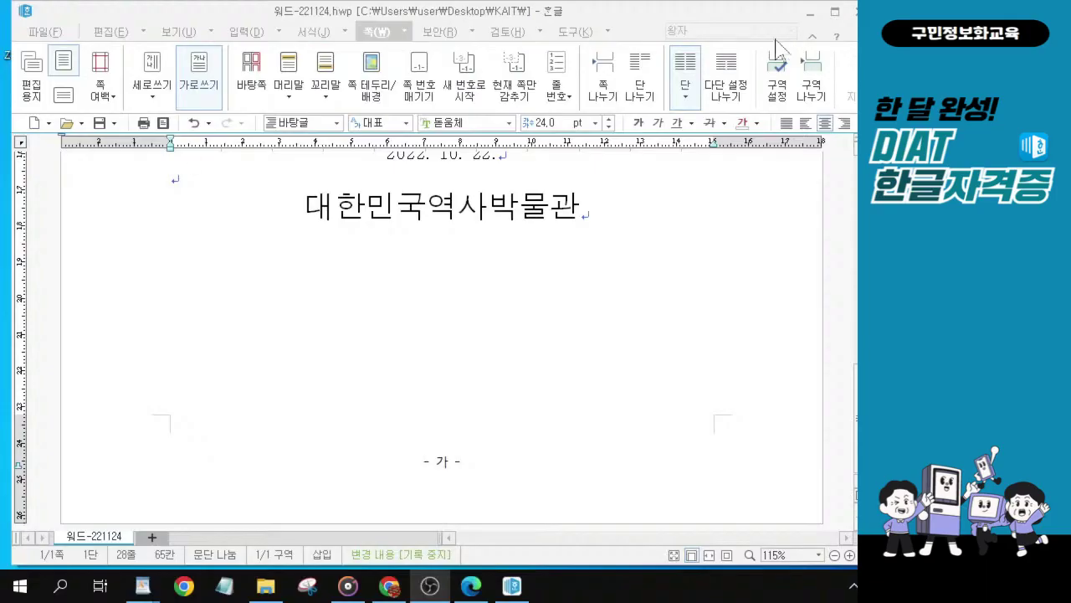
{"action": "left_click", "coordinate": [587, 207]}
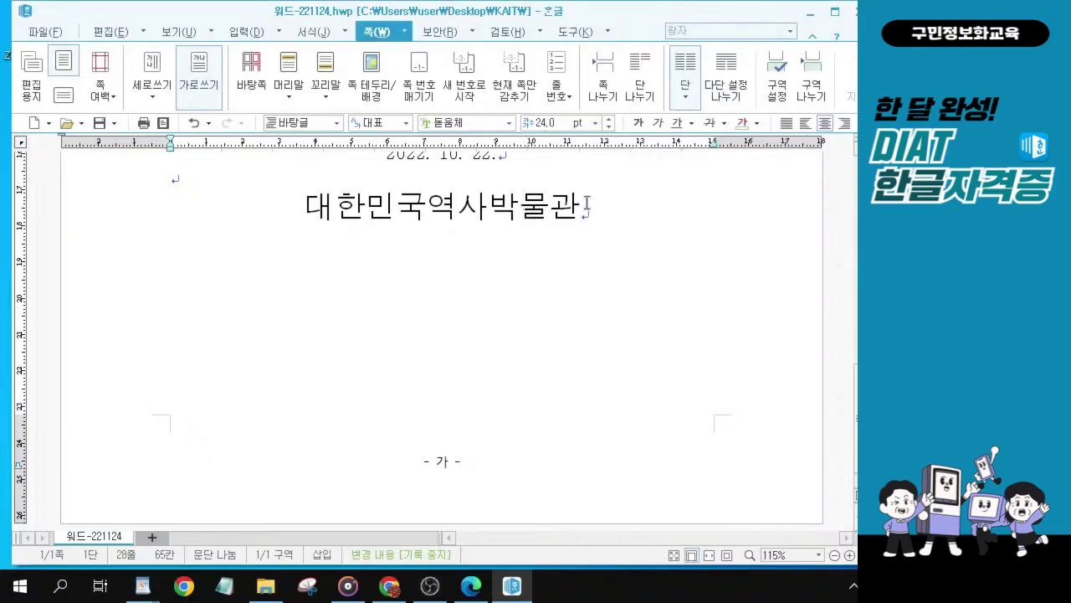
{"action": "left_click", "coordinate": [587, 203]}
{"action": "left_click", "coordinate": [587, 204]}
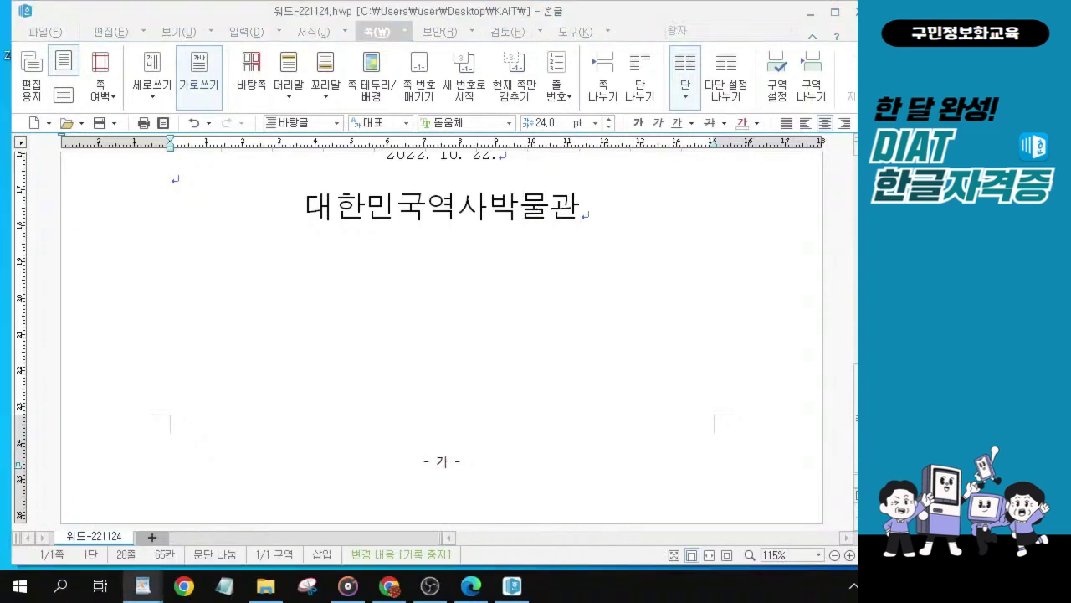
{"action": "left_click", "coordinate": [599, 213]}
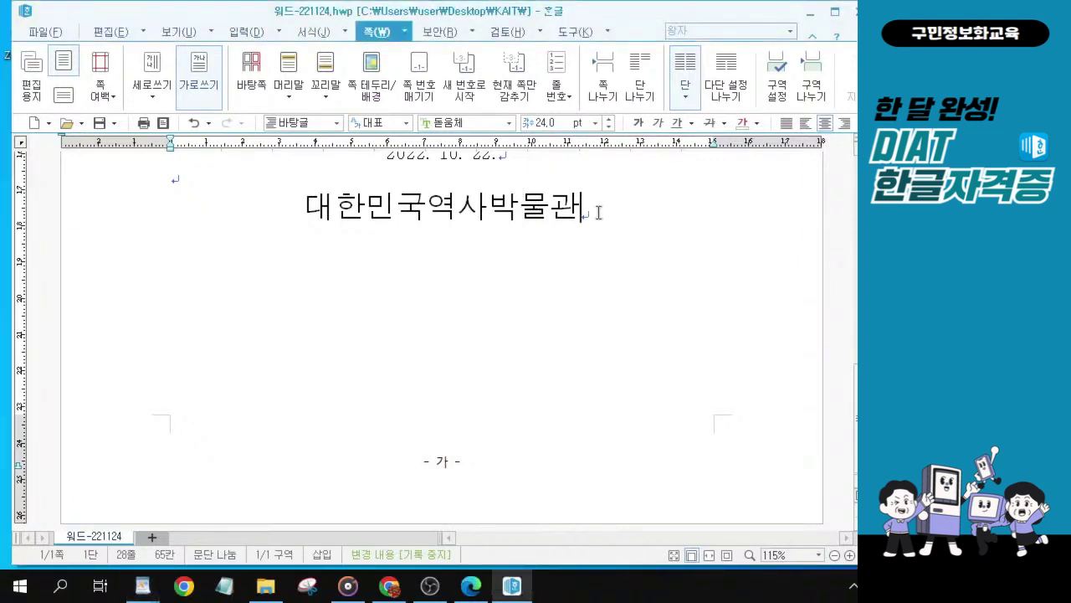
{"action": "left_click", "coordinate": [381, 36]}
{"action": "left_click", "coordinate": [818, 102]}
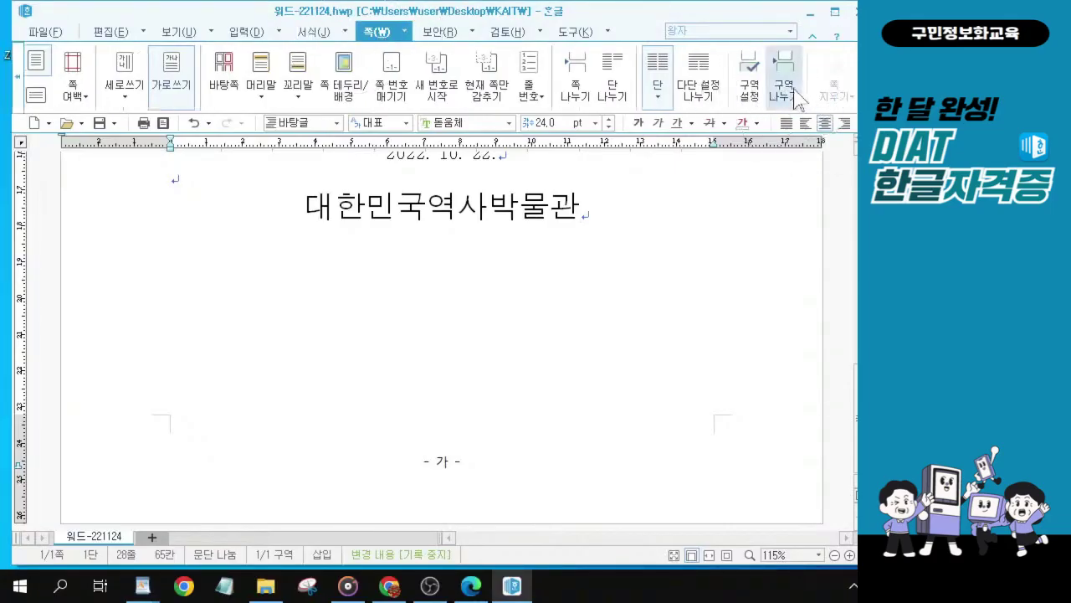
{"action": "left_click", "coordinate": [787, 99]}
{"action": "left_click", "coordinate": [786, 99]}
{"action": "left_click", "coordinate": [787, 99]}
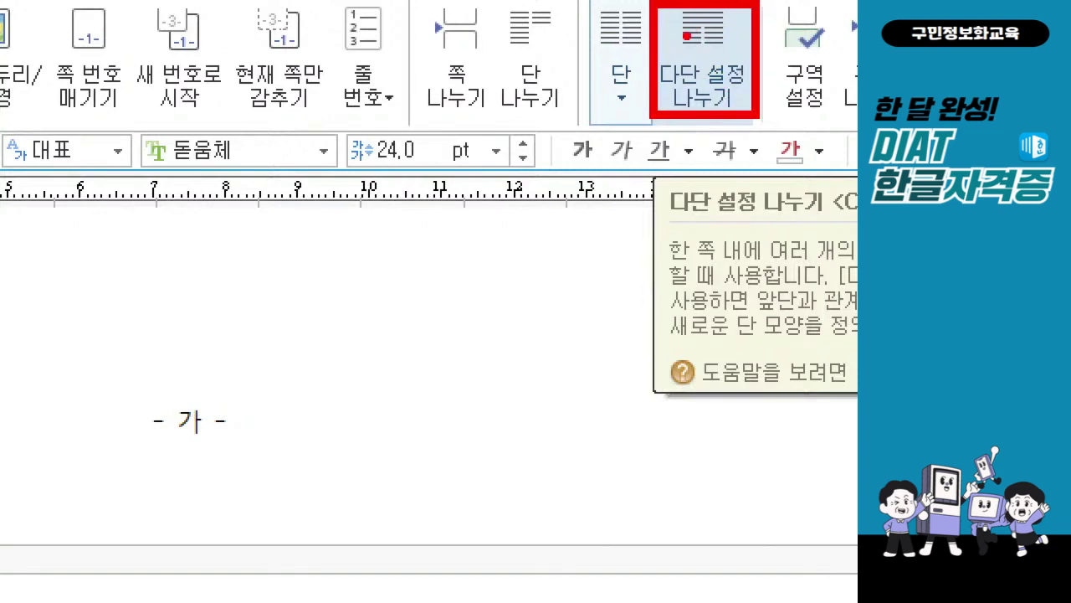
Insert a column-definition break (다단 설정 나누기) on the second page and divide the area below it into two columns (둘).
{"action": "left_click", "coordinate": [703, 83]}
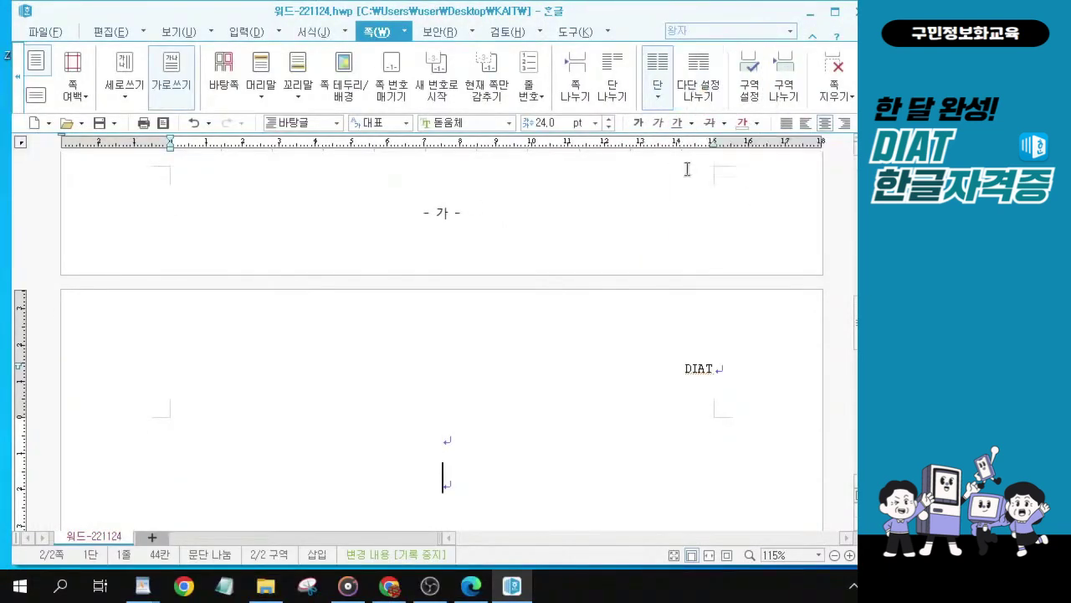
{"action": "left_click", "coordinate": [661, 112]}
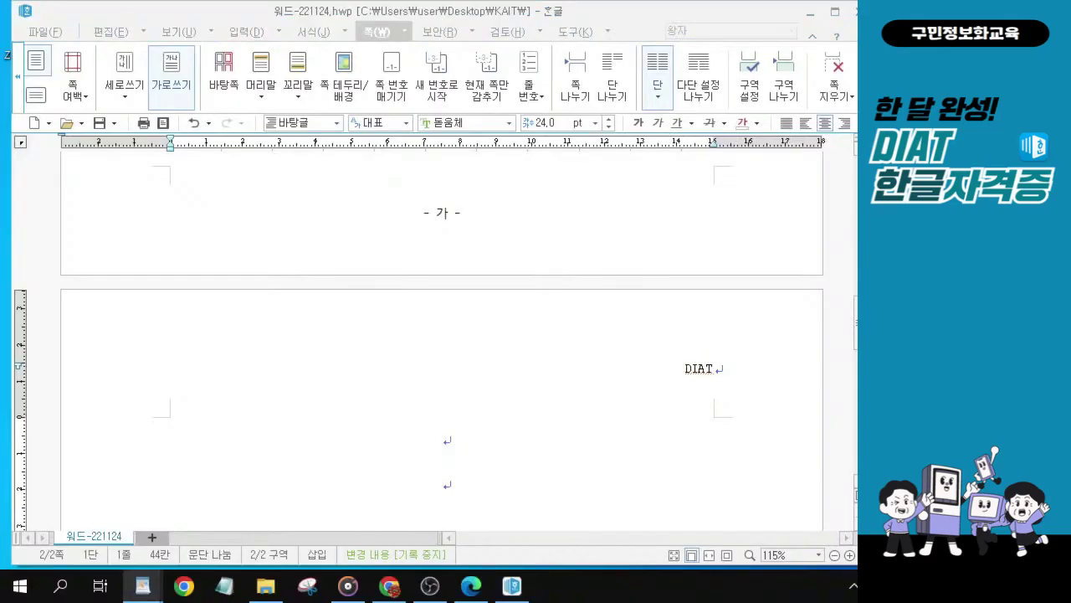
{"action": "left_click", "coordinate": [712, 103]}
{"action": "left_click", "coordinate": [658, 97]}
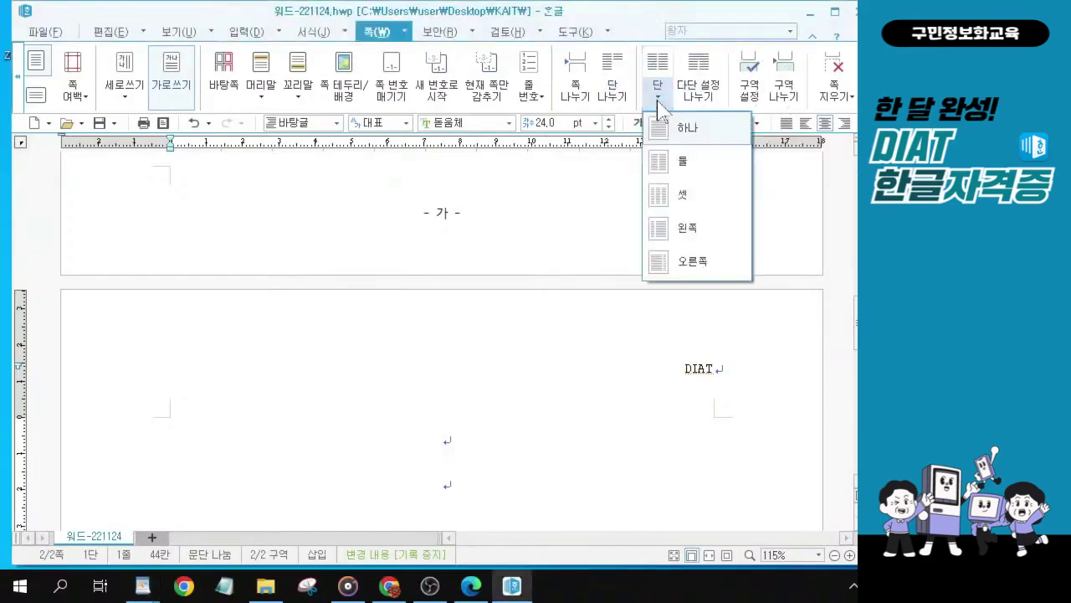
{"action": "left_click", "coordinate": [672, 167]}
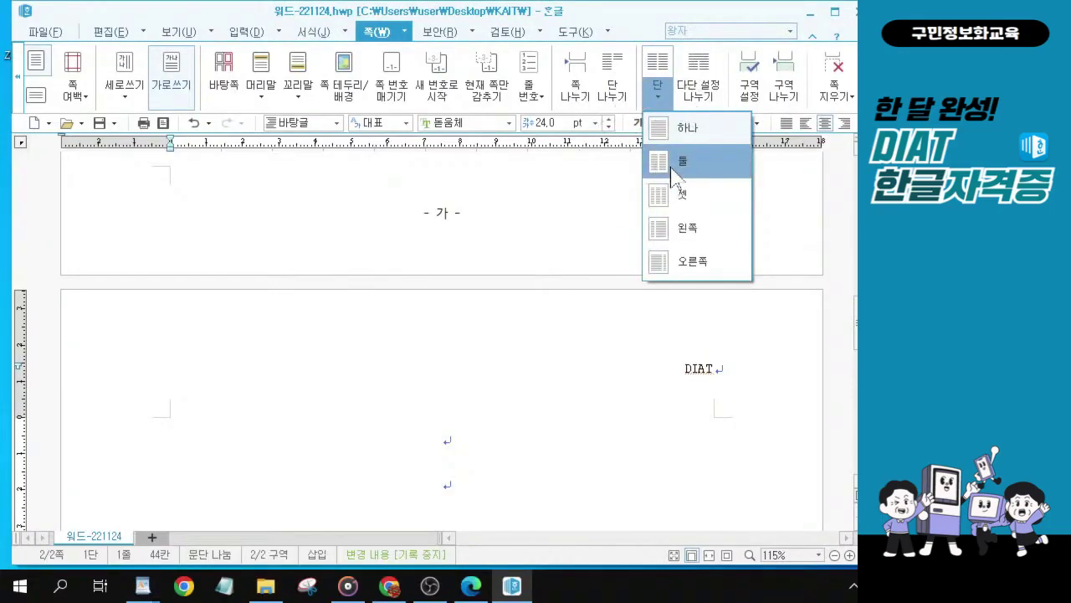
Divide the second page's area below the column break into two columns (둘) and justify its first line (양쪽 정렬).
{"action": "left_click", "coordinate": [675, 167]}
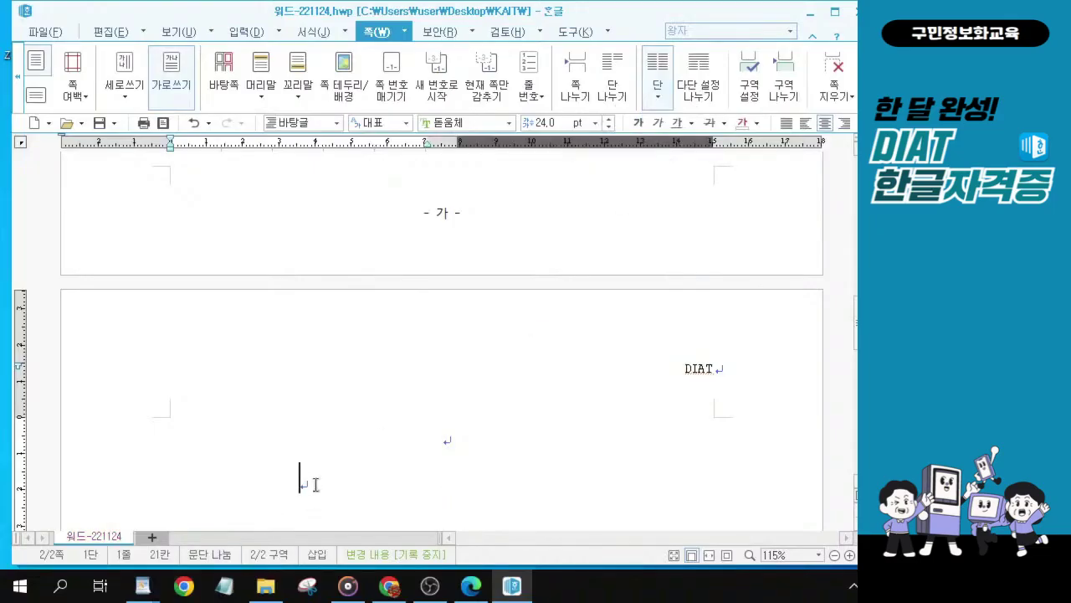
{"action": "scroll", "coordinate": [314, 478], "scroll_direction": "down", "scroll_amount": 1}
{"action": "left_click", "coordinate": [308, 423]}
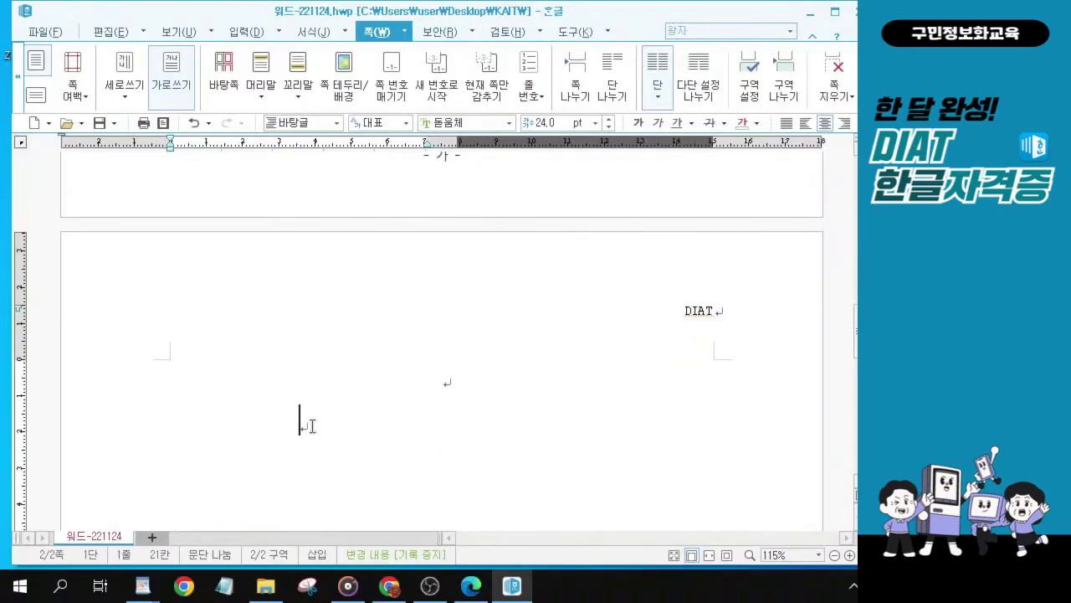
{"action": "left_click", "coordinate": [311, 426]}
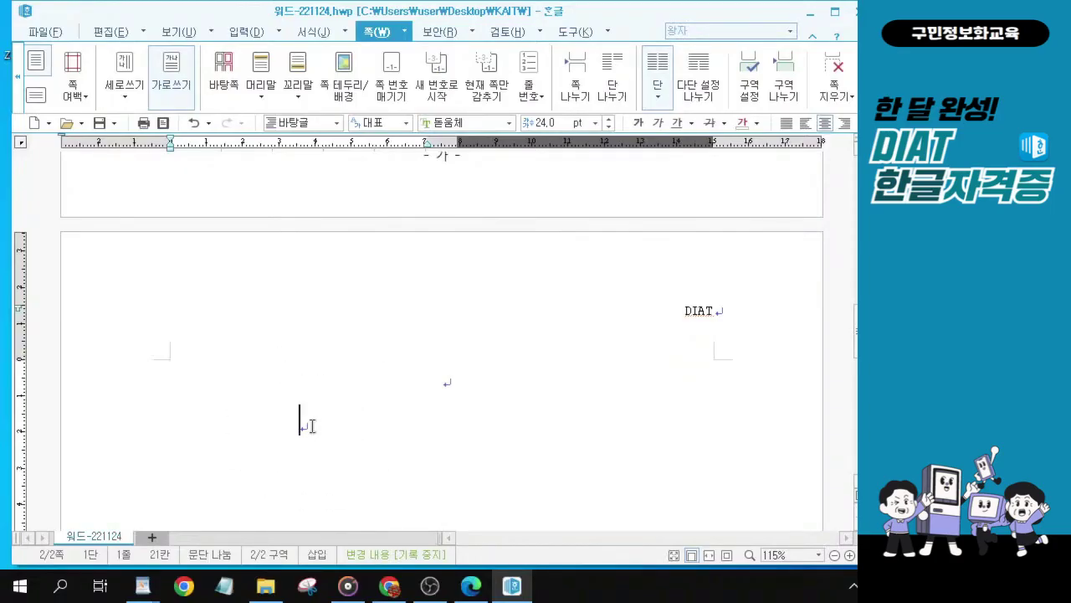
{"action": "left_click", "coordinate": [788, 125]}
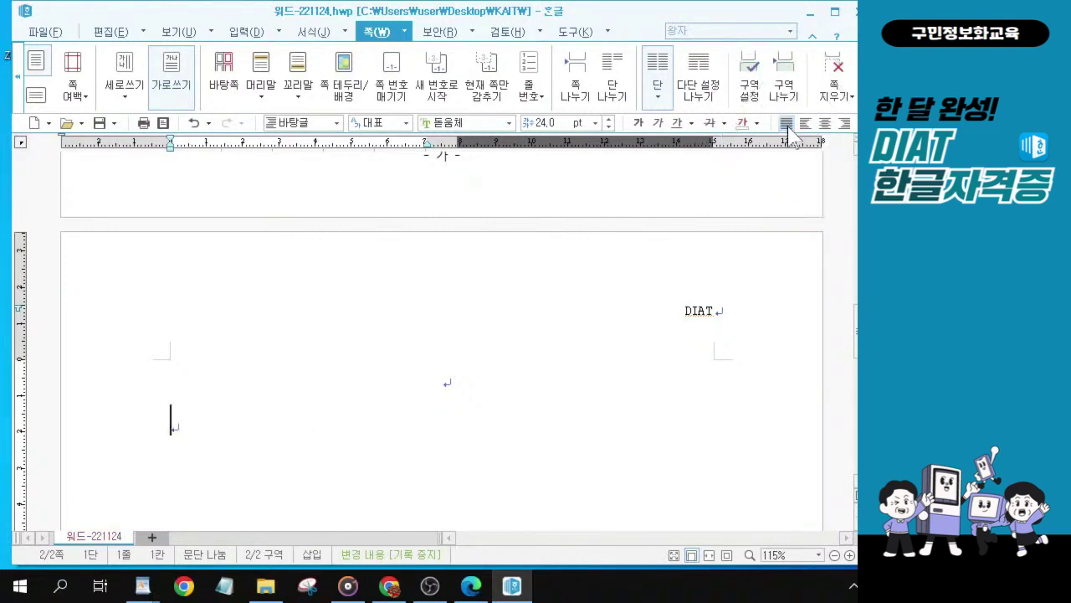
{"action": "left_click", "coordinate": [788, 126]}
{"action": "left_click", "coordinate": [787, 127]}
{"action": "left_click", "coordinate": [454, 382]}
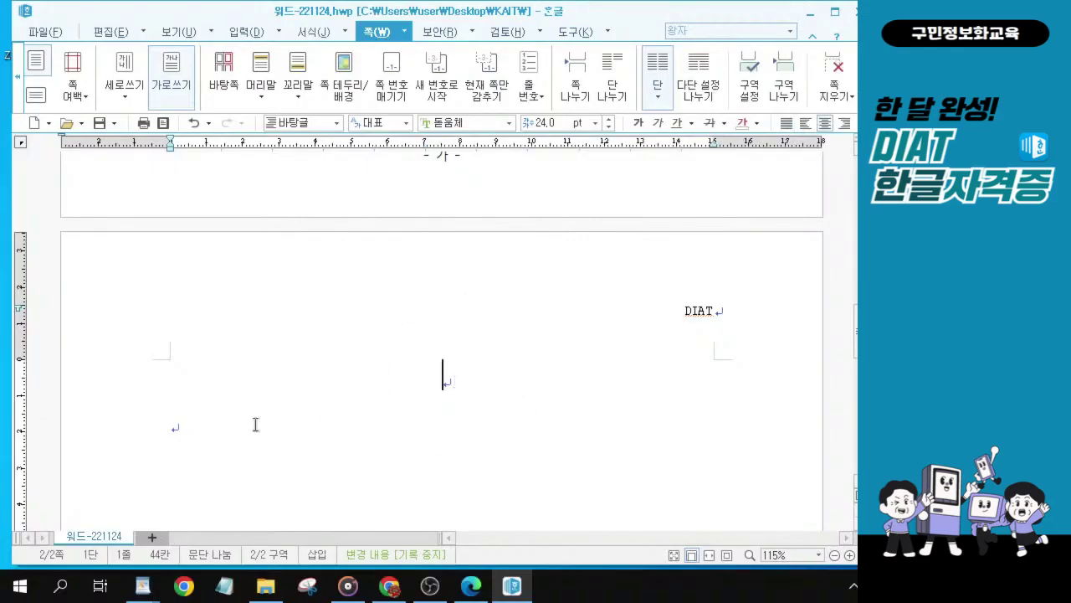
{"action": "left_click", "coordinate": [180, 427]}
{"action": "left_click", "coordinate": [180, 427]}
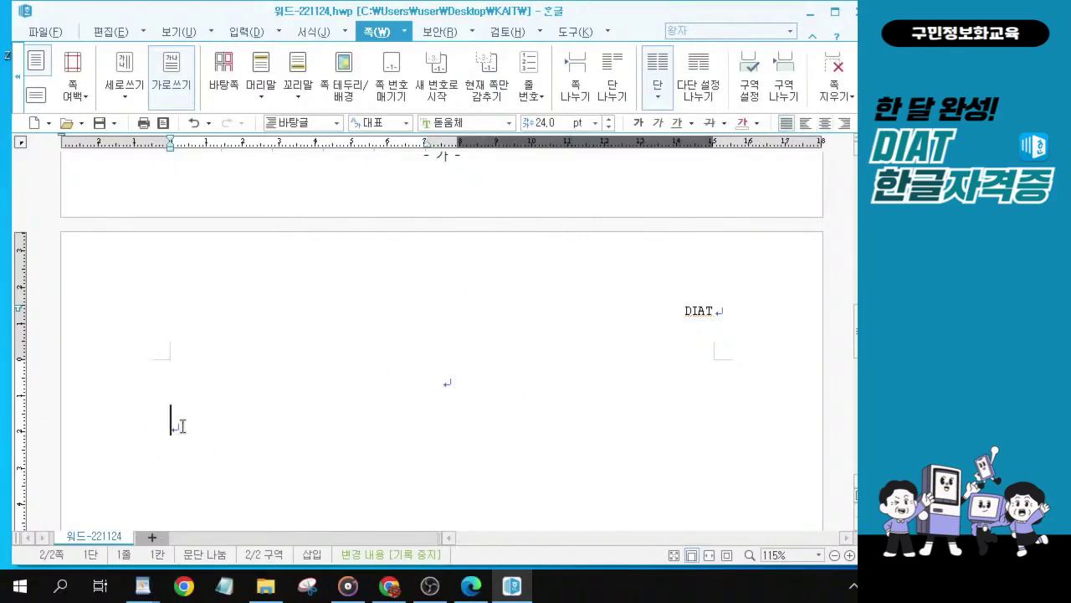
Compare the closing line 대한민국역사박물관 on page one with the formatting of the empty line in the two-column area.
{"action": "left_click", "coordinate": [544, 126]}
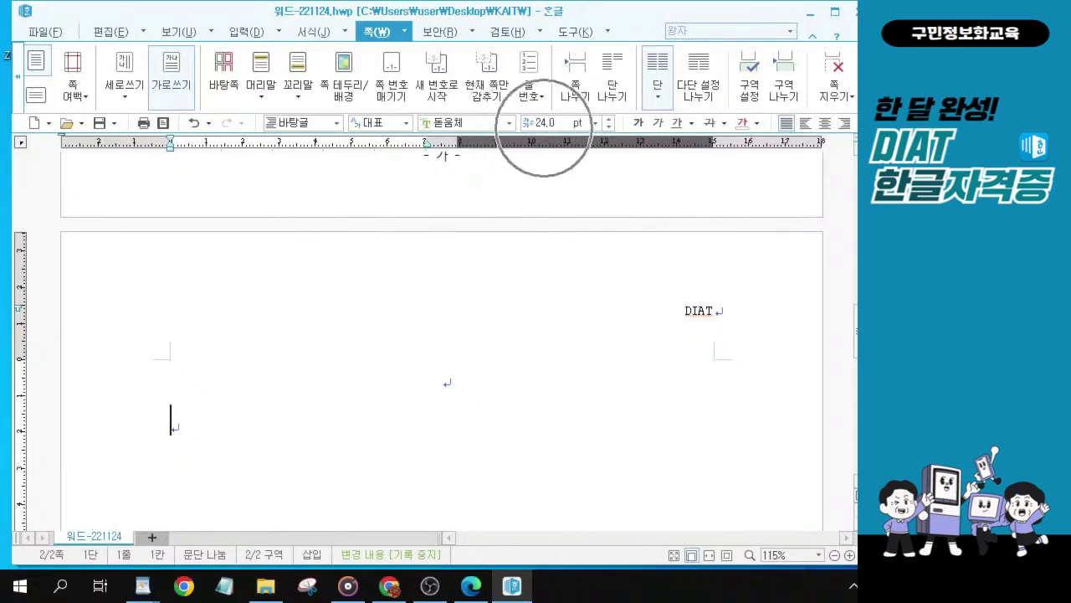
{"action": "left_click", "coordinate": [186, 418]}
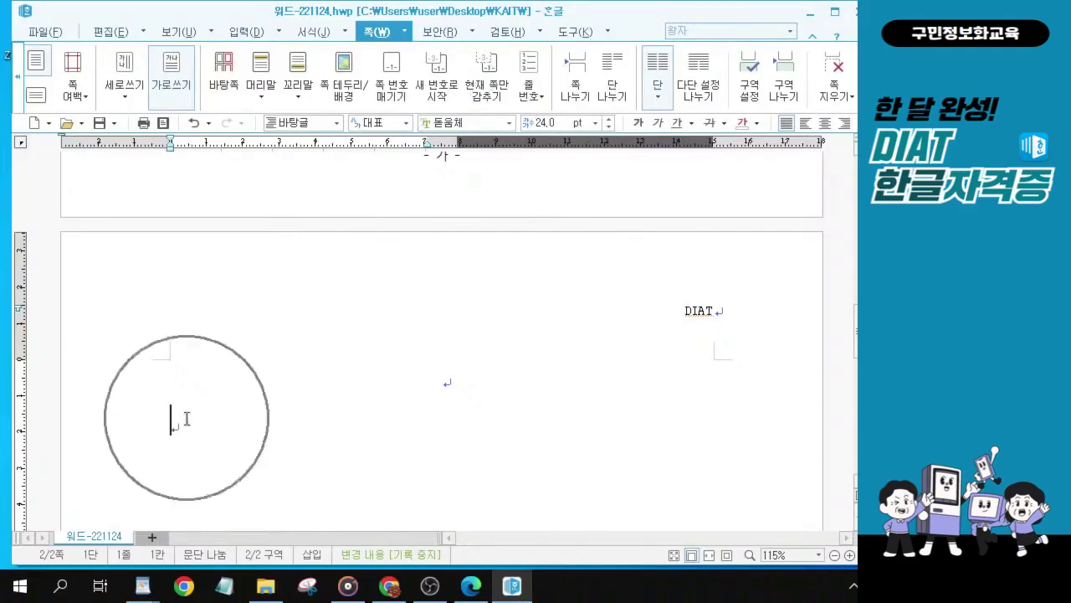
{"action": "scroll", "coordinate": [589, 360], "scroll_direction": "up", "scroll_amount": 5}
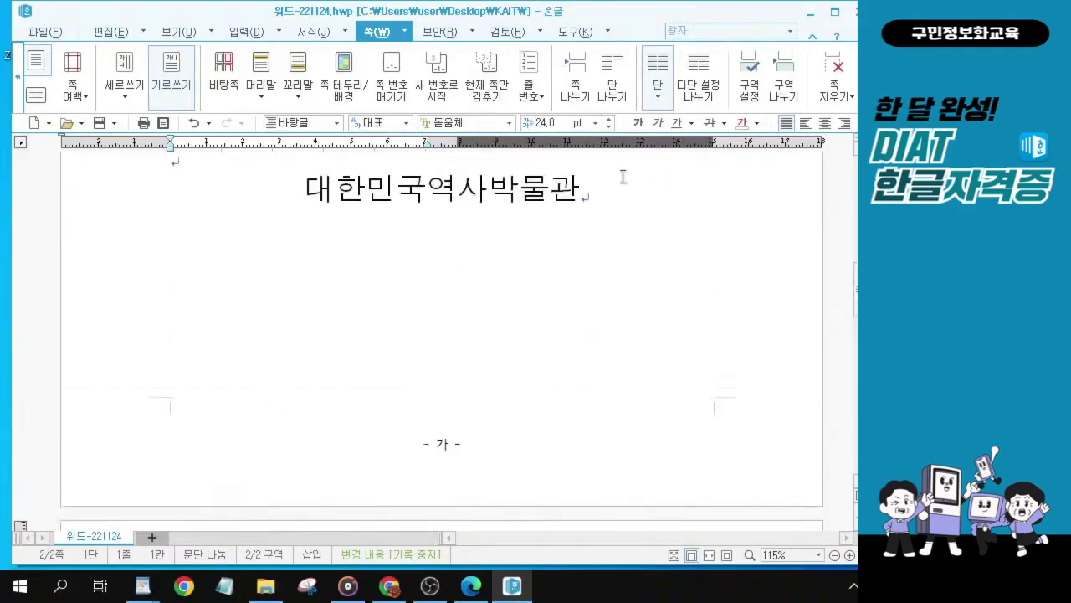
{"action": "left_click", "coordinate": [593, 187]}
{"action": "scroll", "coordinate": [540, 344], "scroll_direction": "down", "scroll_amount": 5}
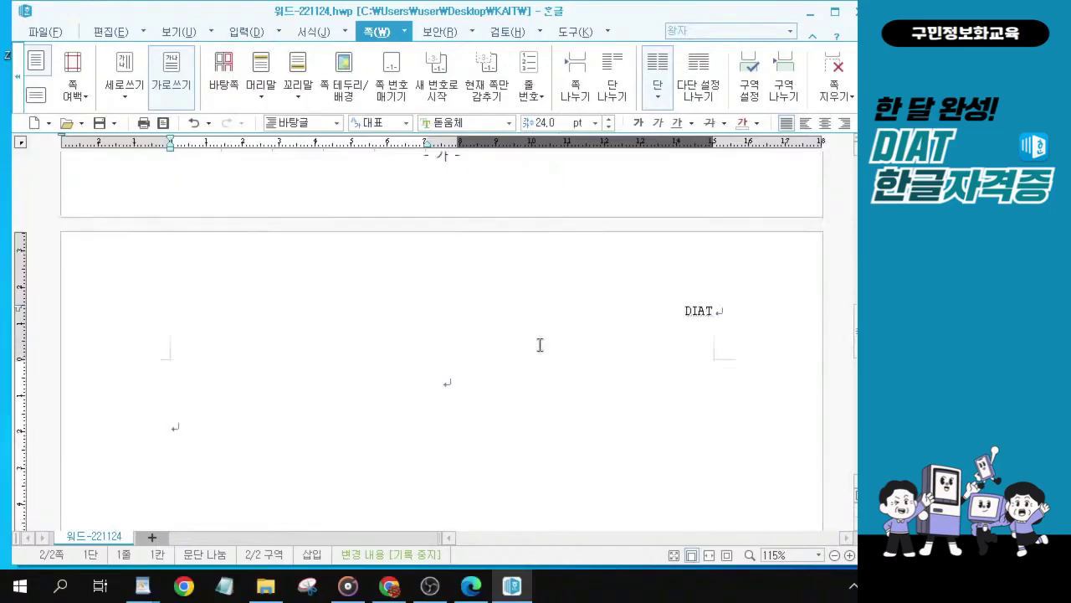
{"action": "left_click", "coordinate": [450, 376]}
{"action": "left_click", "coordinate": [175, 425]}
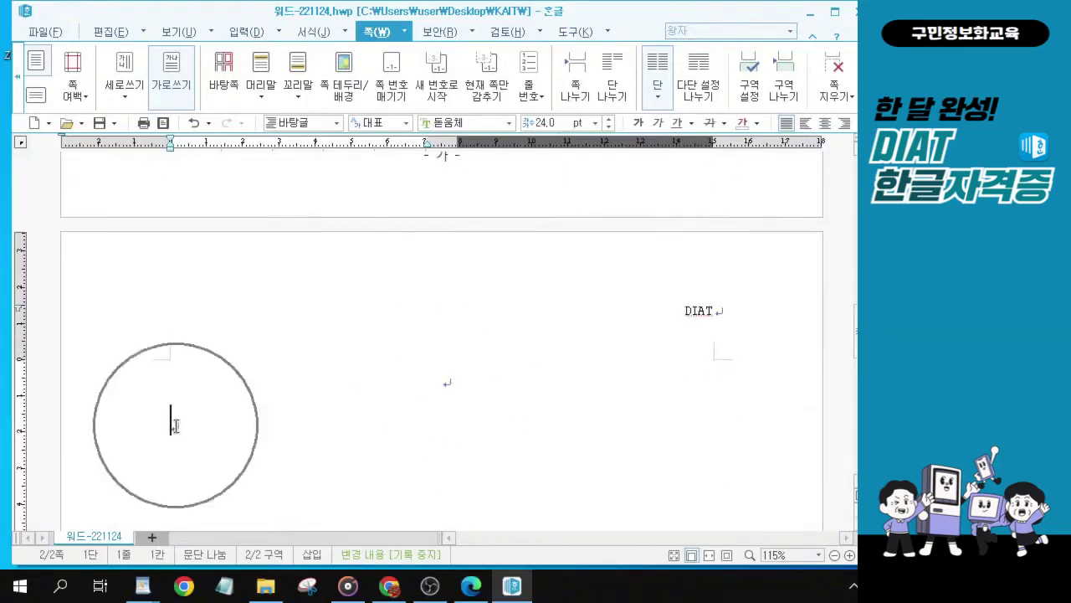
{"action": "left_click", "coordinate": [175, 425]}
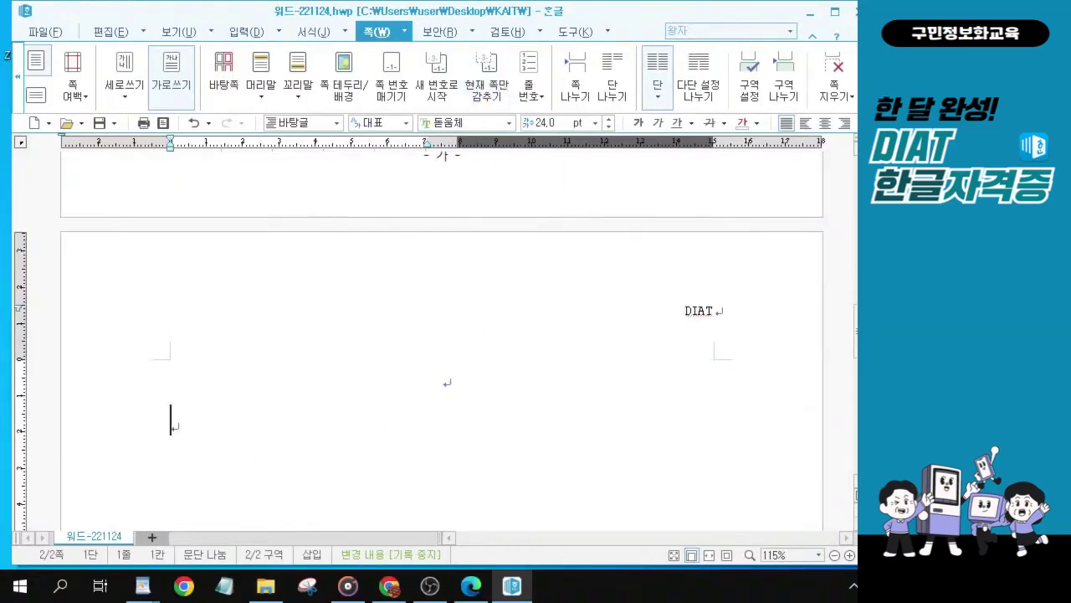
Set the font size of the empty line in the two-column area to 10 pt.
{"action": "left_click", "coordinate": [472, 117]}
{"action": "left_click", "coordinate": [558, 126]}
{"action": "key", "text": "BackSpace"}
{"action": "key", "text": "BackSpace"}
{"action": "key", "text": "BackSpace"}
{"action": "key", "text": "BackSpace"}
{"action": "type", "text": "1"}
{"action": "key", "text": "Return"}
{"action": "key", "text": "ctrl"}
{"action": "key", "text": "ctrl"}
{"action": "key", "text": "ctrl"}
{"action": "key", "text": "ctrl"}
Set the font of the empty line in the two-column area to 바탕.
{"action": "left_click", "coordinate": [450, 122]}
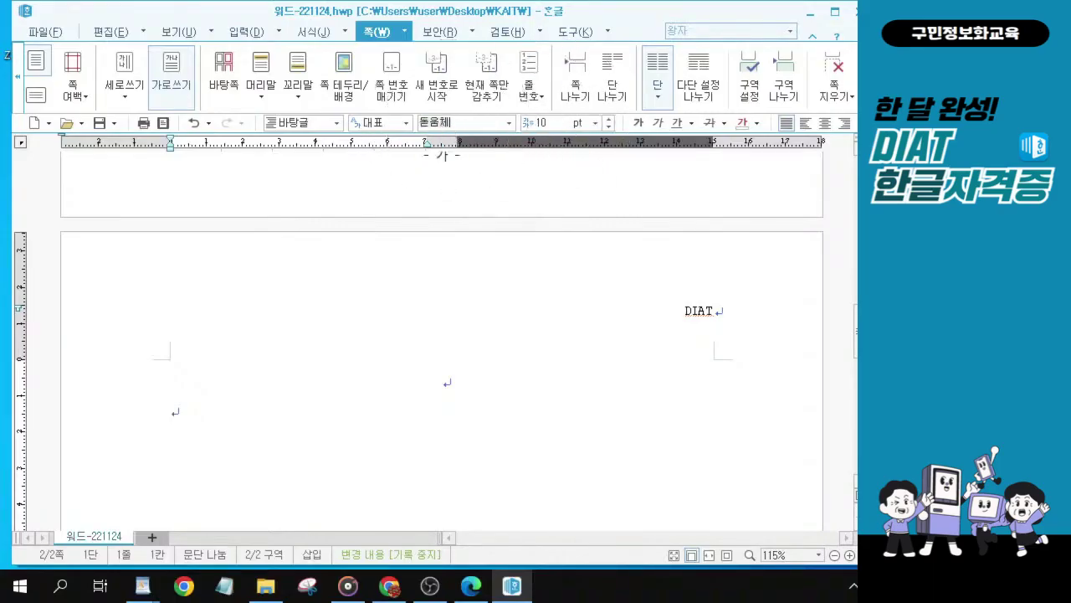
{"action": "key", "text": "ctrl"}
{"action": "key", "text": "ctrl"}
{"action": "key", "text": "BackSpace"}
{"action": "key", "text": "BackSpace"}
{"action": "key", "text": "BackSpace"}
{"action": "type", "text": "바"}
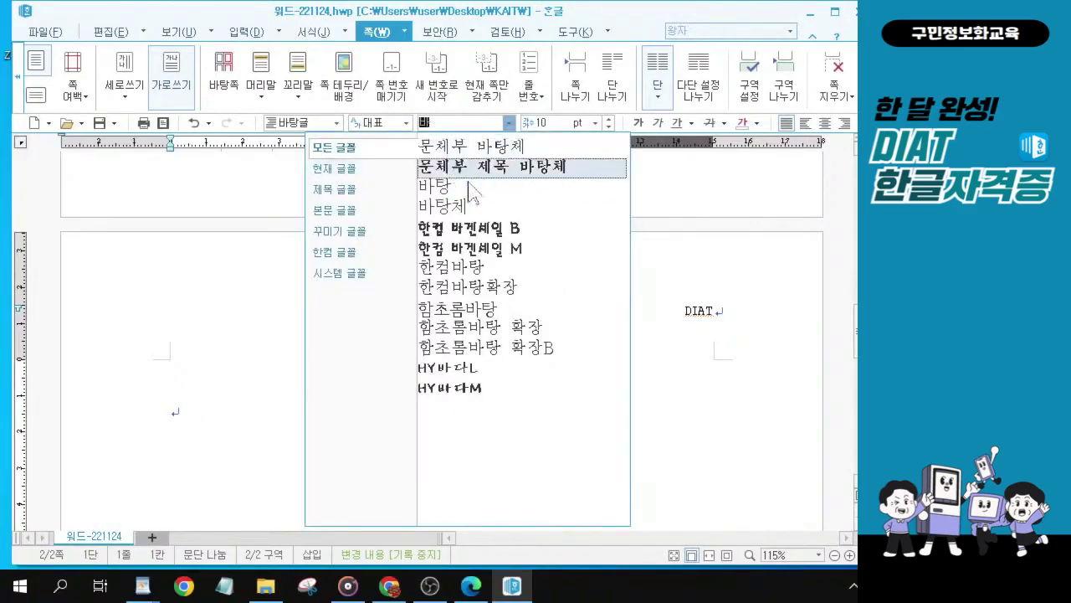
{"action": "key", "text": "ctrl"}
{"action": "key", "text": "ctrl"}
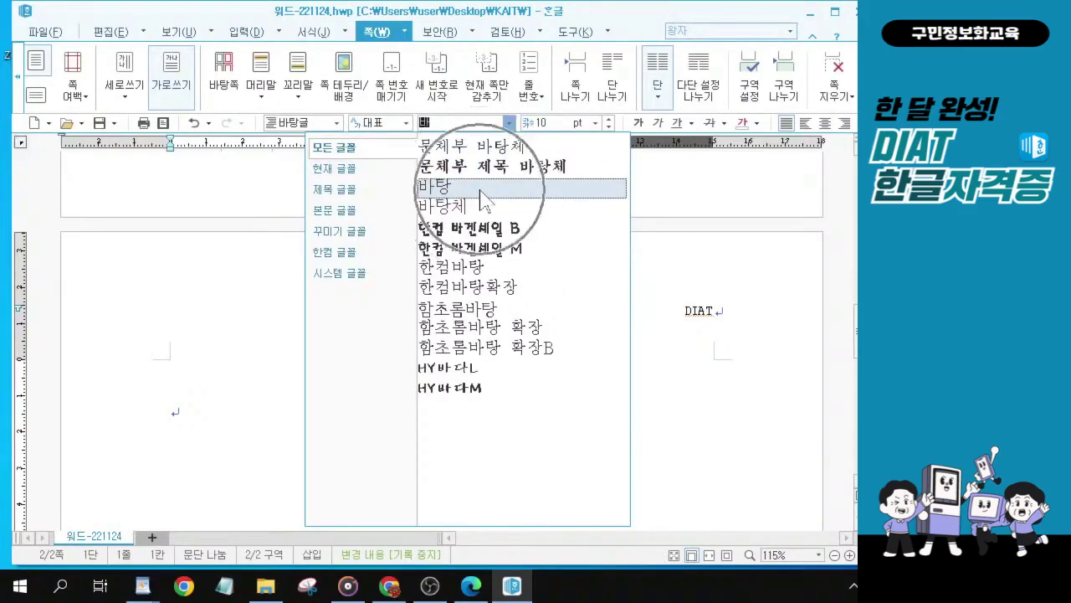
{"action": "key", "text": "ctrl"}
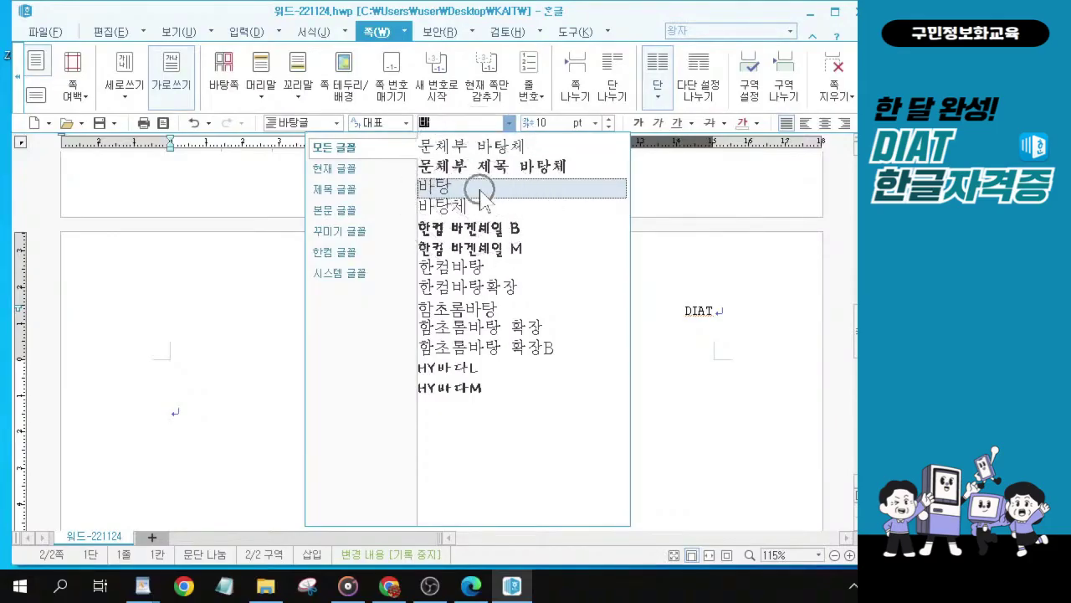
{"action": "left_click", "coordinate": [480, 189]}
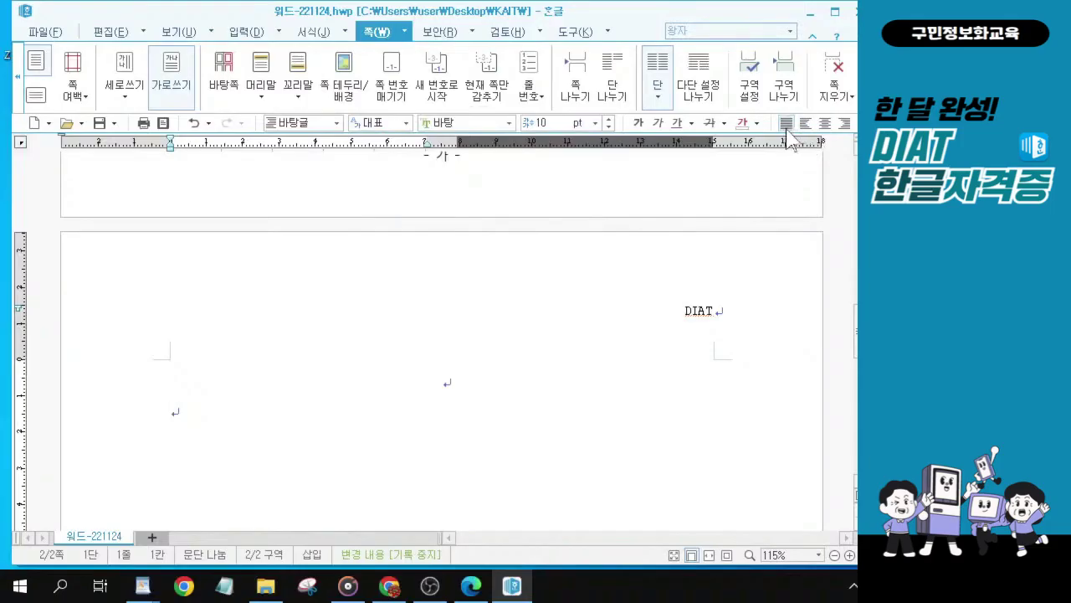
{"action": "key", "text": "ctrl"}
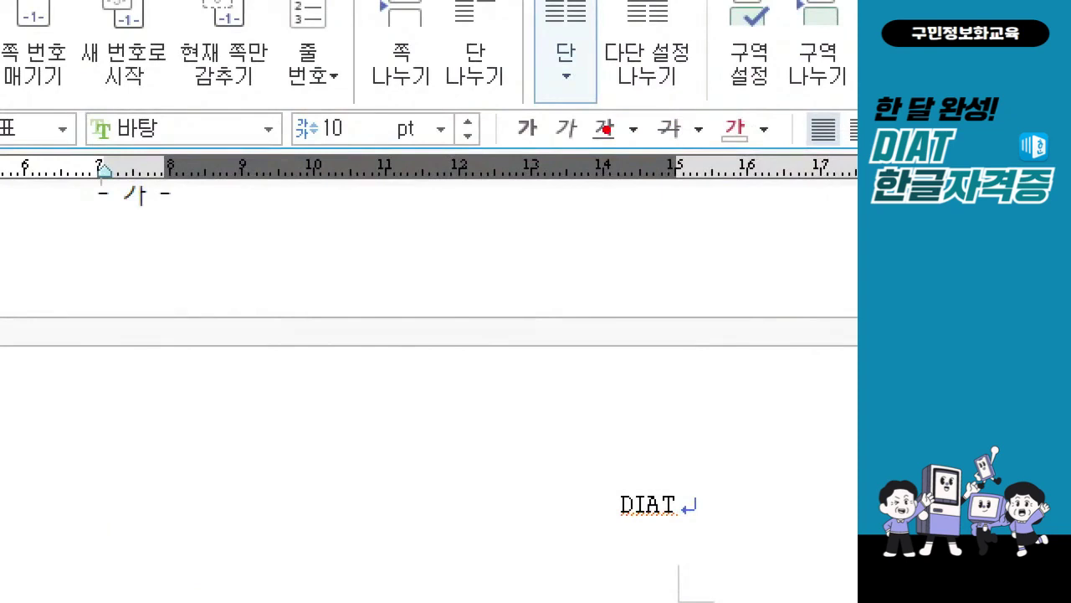
{"action": "left_click_drag", "start_coordinate": [100, 96], "coordinate": [390, 157]}
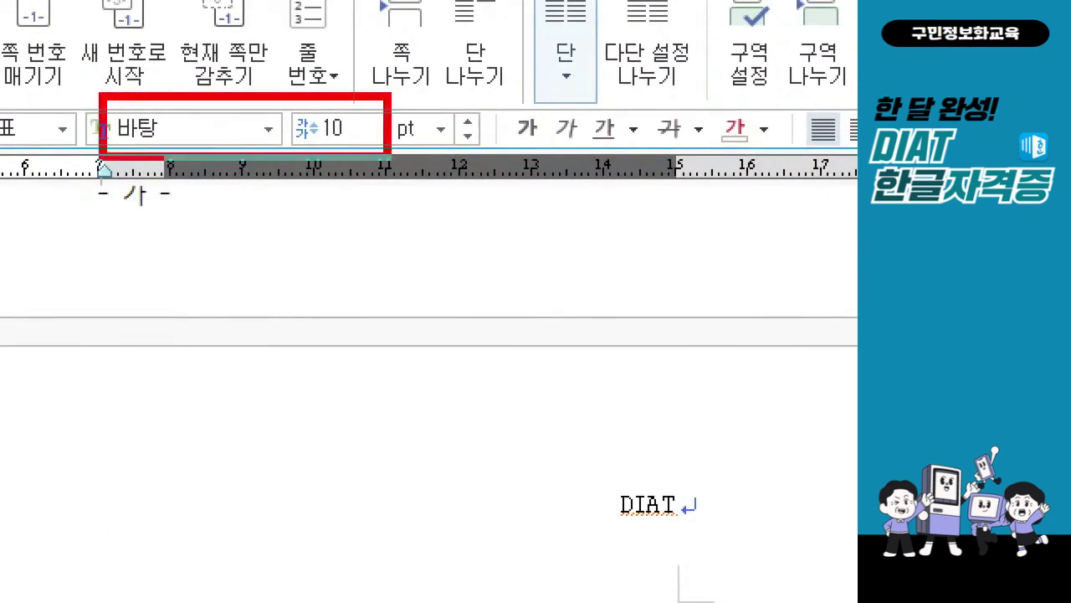
{"action": "left_click_drag", "start_coordinate": [769, 89], "coordinate": [850, 159]}
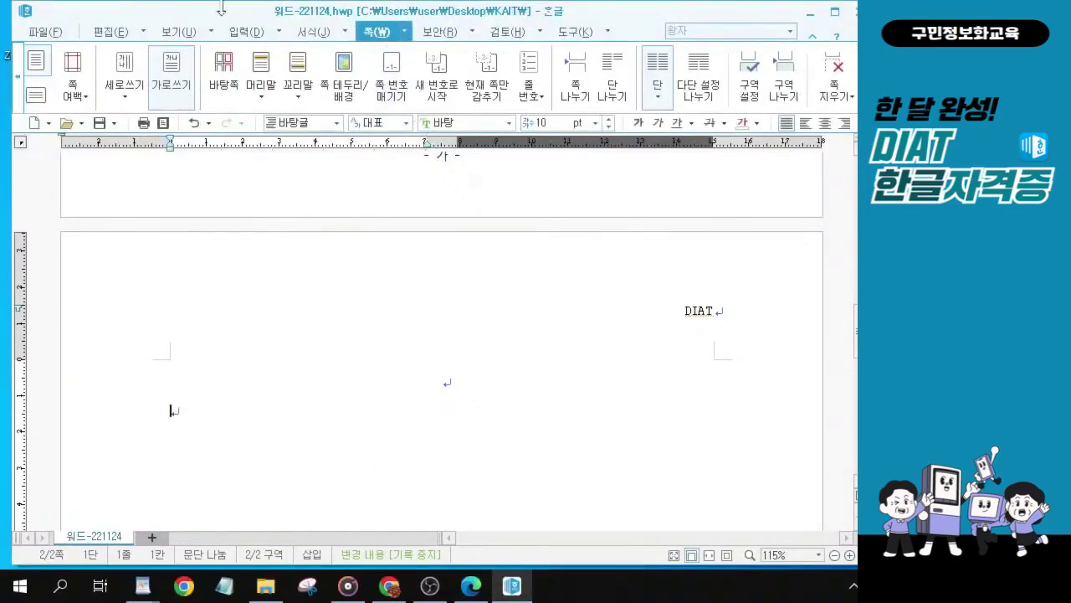
Insert the document 최신기출문제1_문제2본문 from the DIAT_7강 본문 folder at the start of the two-column area (문서 끼워 넣기).
{"action": "left_click", "coordinate": [279, 34]}
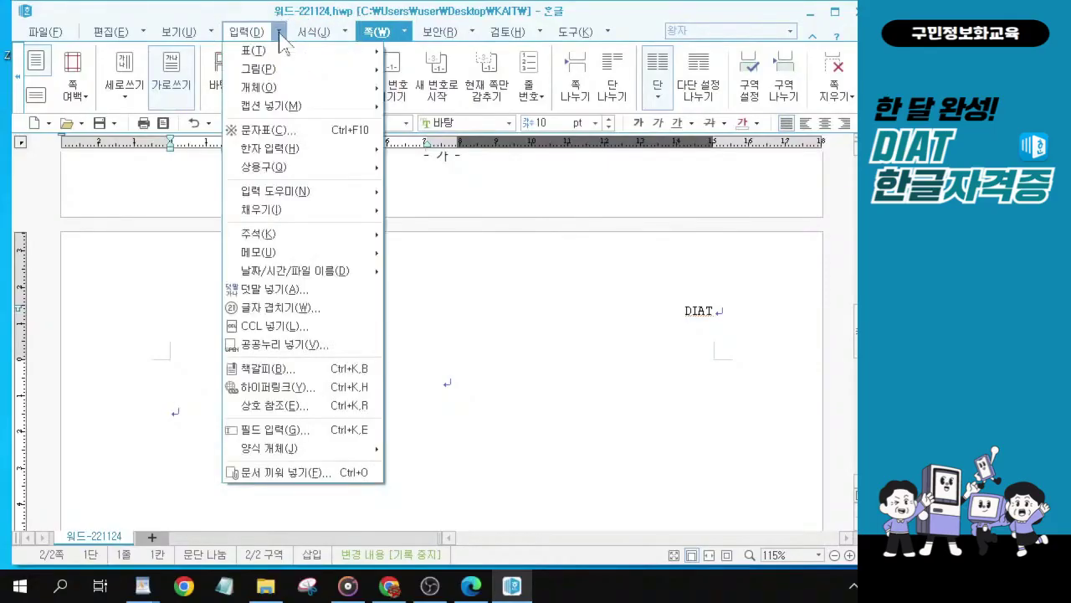
{"action": "left_click", "coordinate": [280, 37]}
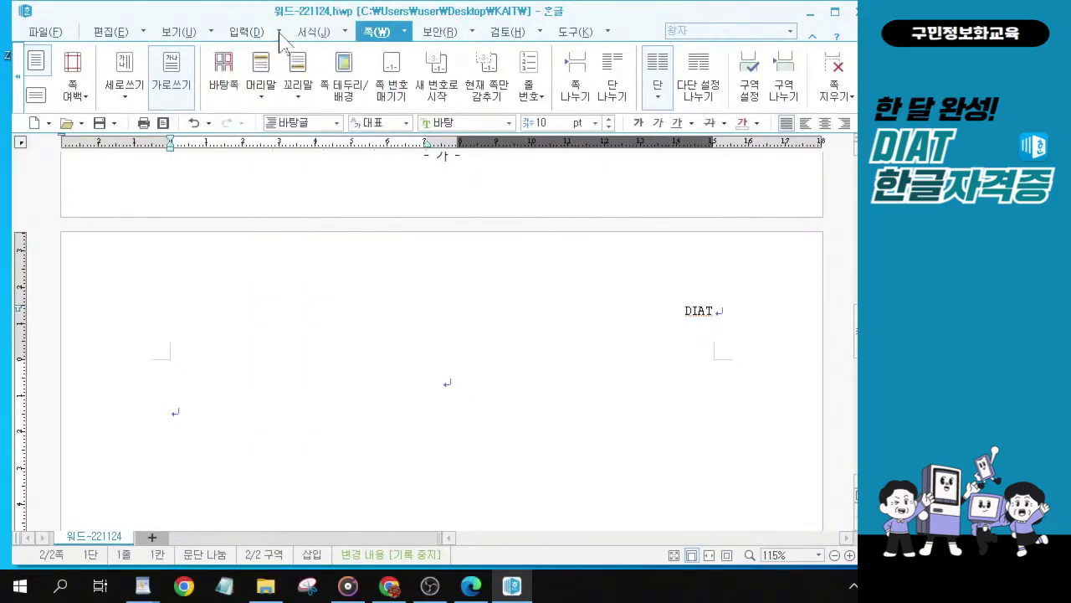
{"action": "left_click", "coordinate": [280, 38]}
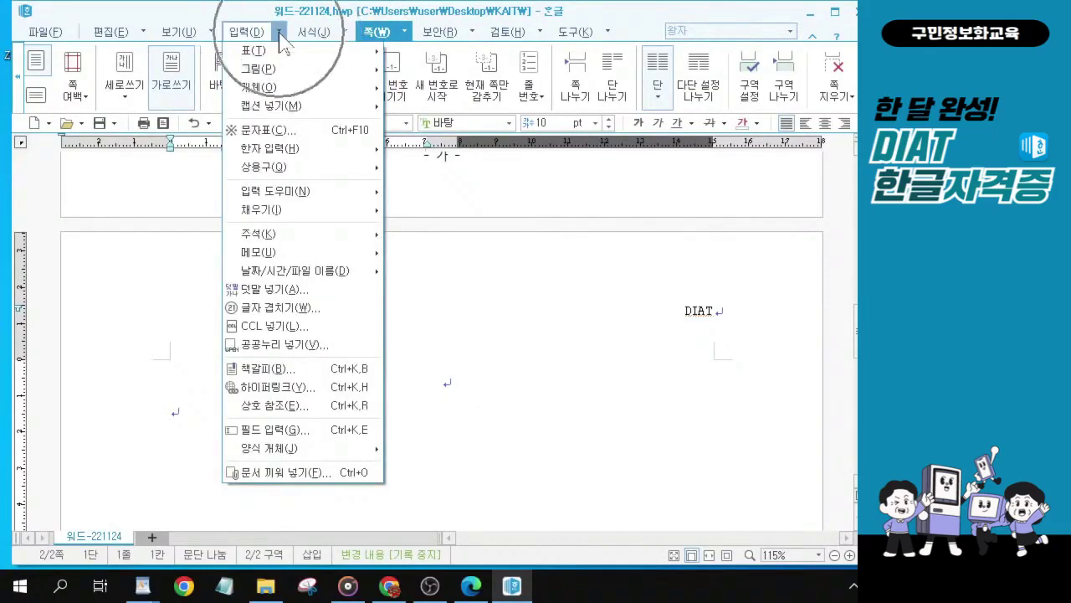
{"action": "left_click", "coordinate": [300, 473]}
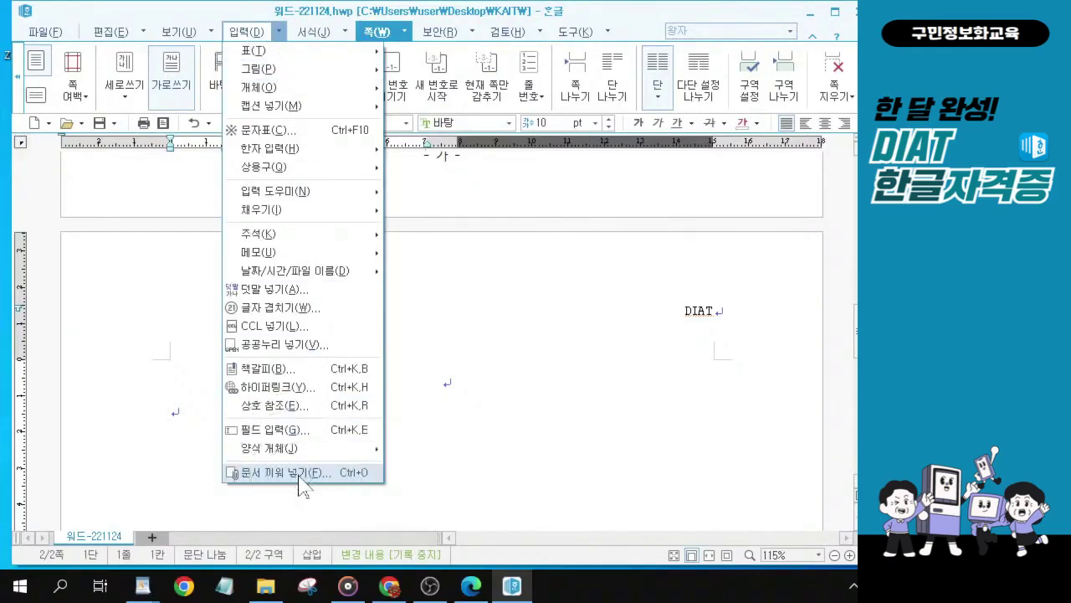
{"action": "left_click", "coordinate": [299, 476]}
{"action": "left_click", "coordinate": [299, 474]}
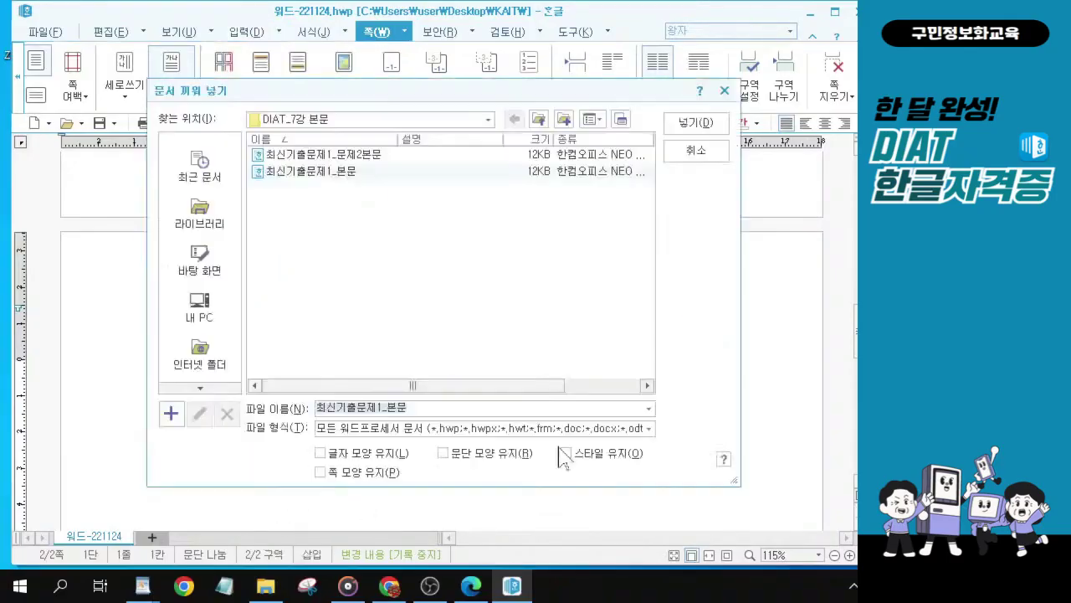
{"action": "left_click", "coordinate": [295, 160]}
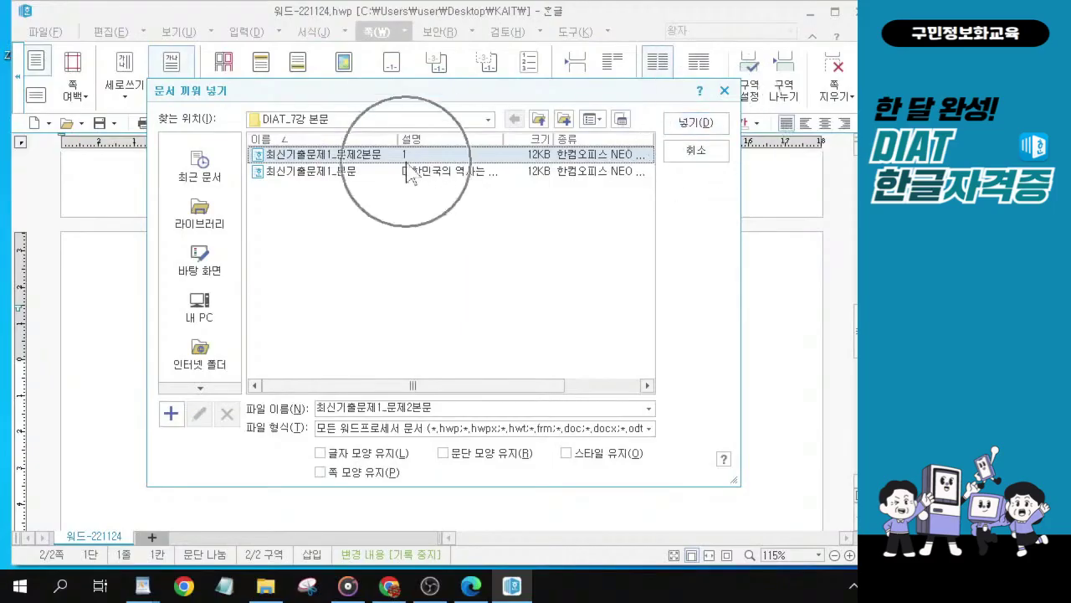
{"action": "left_click", "coordinate": [705, 126]}
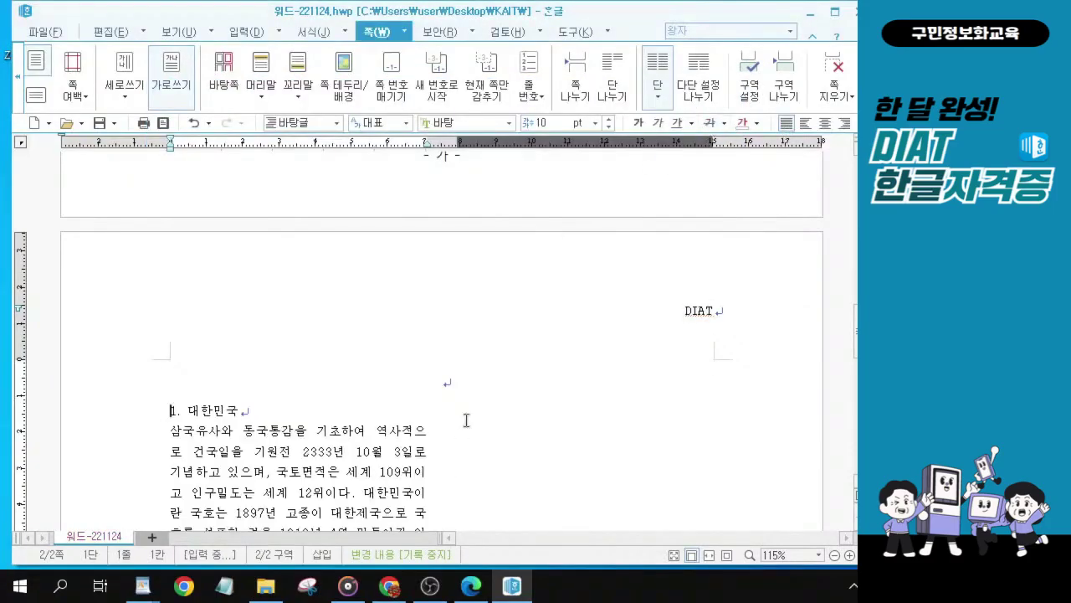
{"action": "scroll", "coordinate": [400, 450], "scroll_direction": "down", "scroll_amount": 3}
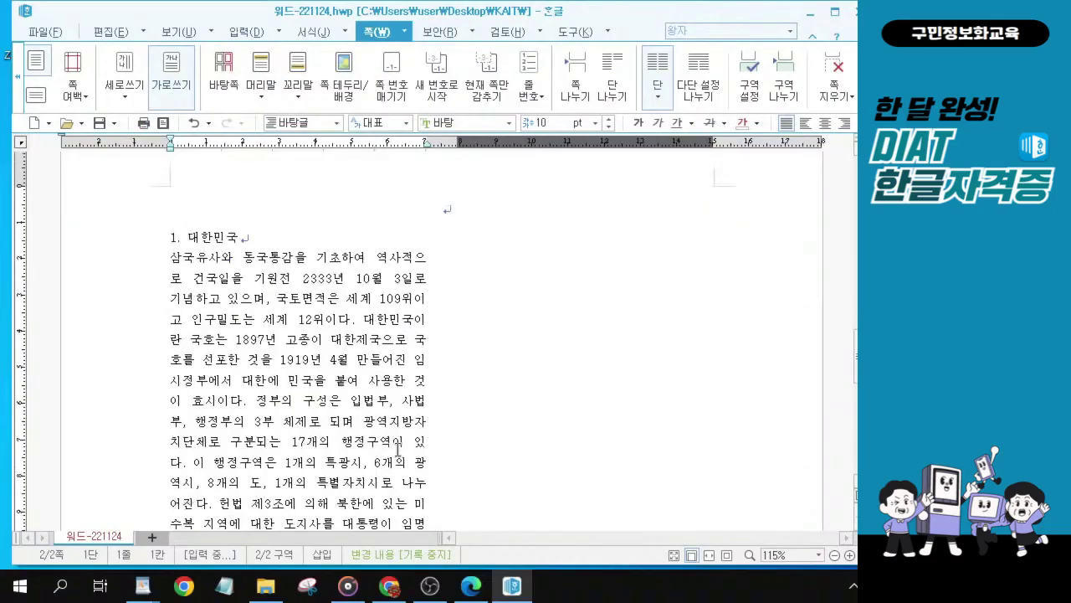
{"action": "key", "text": "ctrl+2"}
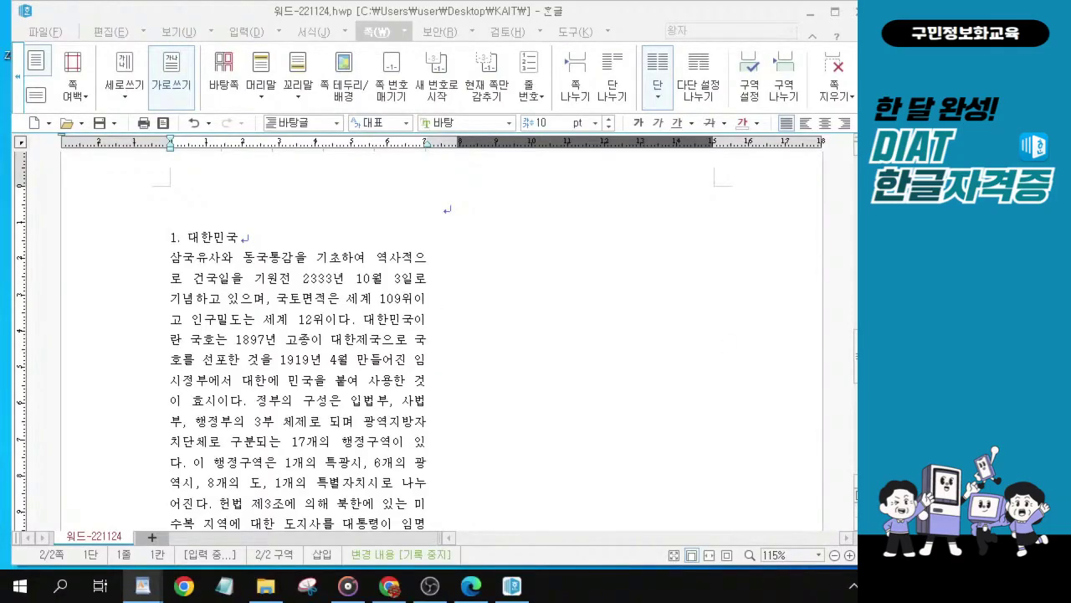
{"action": "key", "text": "alt+Tab"}
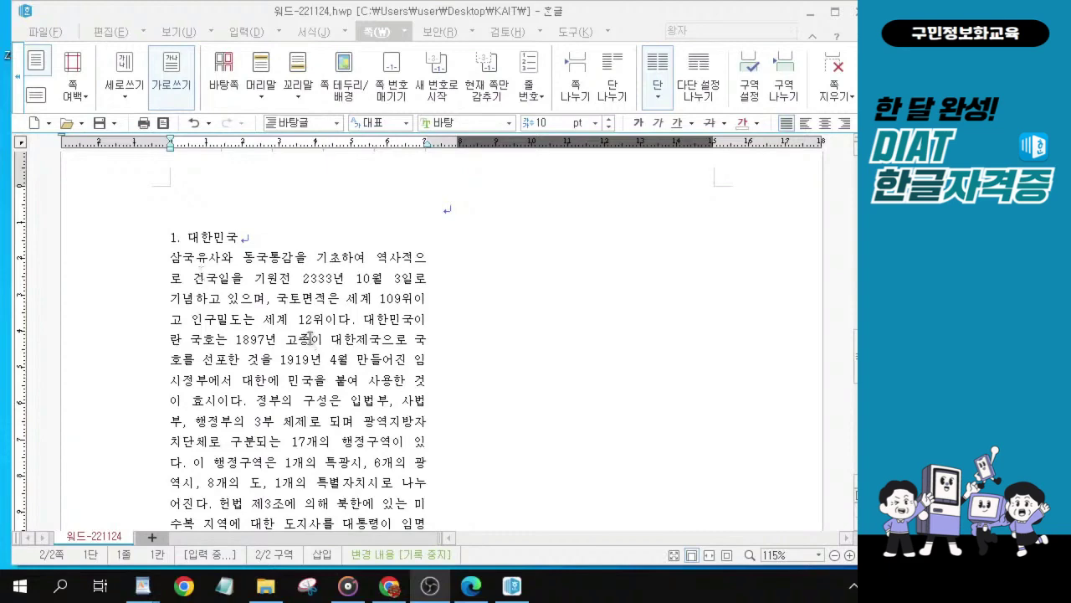
Add the Hanja 三國遺事 in parentheses after 삼국유사 in the first paragraph, using the 한글(漢字) input format.
{"action": "scroll", "coordinate": [310, 337], "scroll_direction": "up", "scroll_amount": 5}
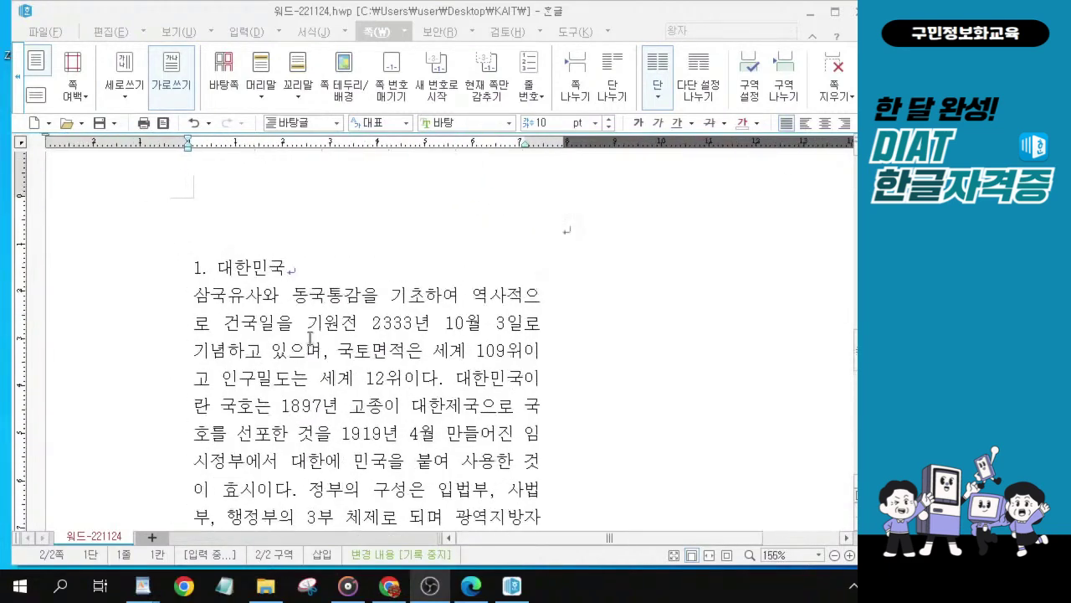
{"action": "scroll", "coordinate": [310, 337], "scroll_direction": "up", "scroll_amount": 4}
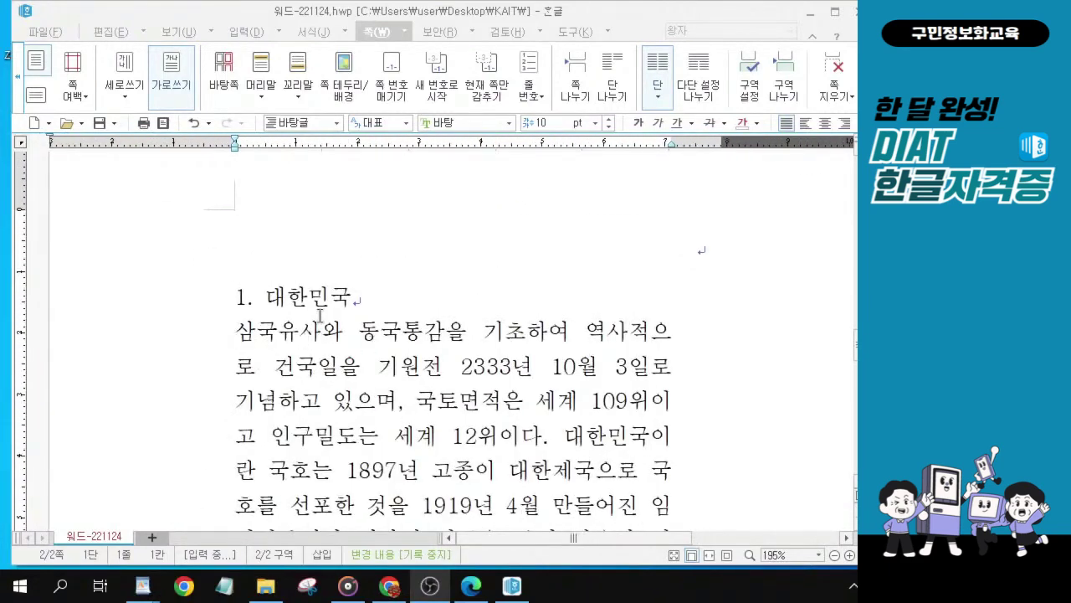
{"action": "key", "text": "ctrl"}
{"action": "left_click", "coordinate": [318, 333]}
{"action": "key", "text": "ctrl"}
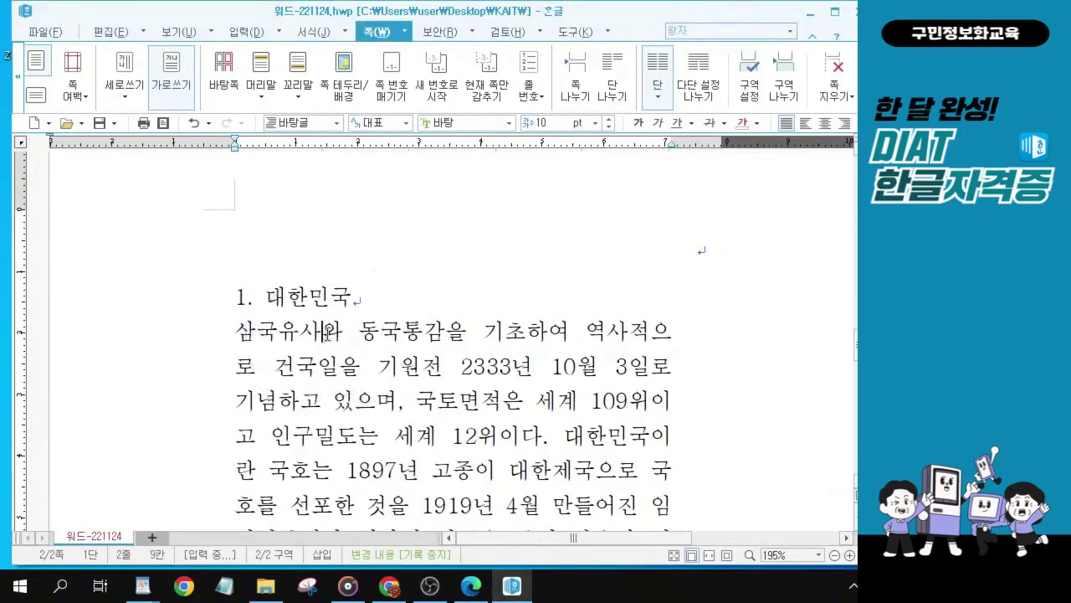
{"action": "scroll", "coordinate": [329, 334], "scroll_direction": "up", "scroll_amount": 1}
{"action": "scroll", "coordinate": [329, 334], "scroll_direction": "up", "scroll_amount": 1}
{"action": "left_click_drag", "start_coordinate": [249, 341], "coordinate": [339, 341]}
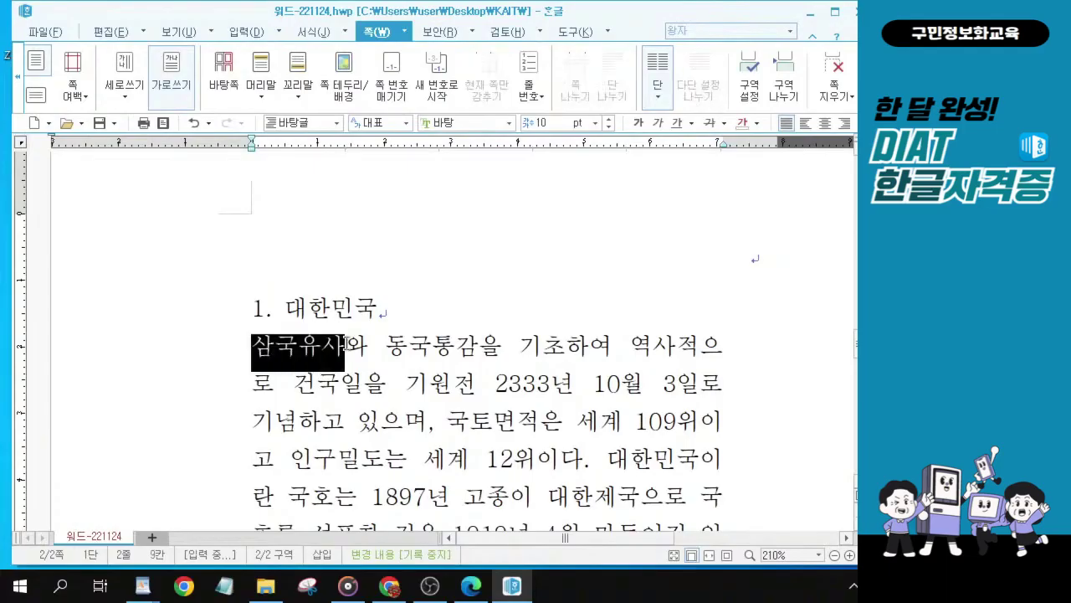
{"action": "key", "text": "ctrl"}
{"action": "left_click", "coordinate": [345, 343]}
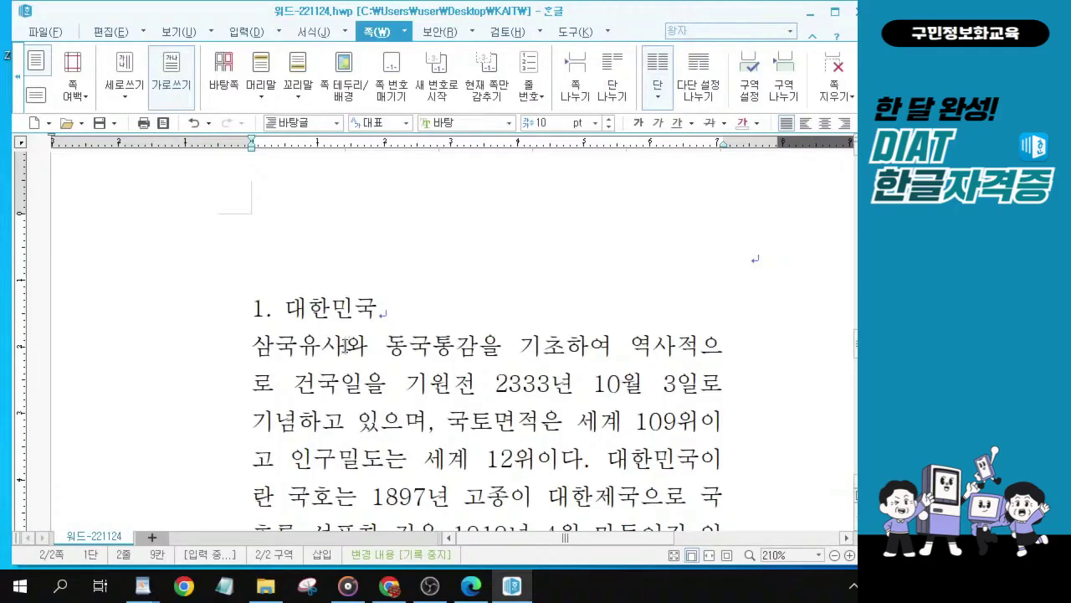
{"action": "key", "text": "F9"}
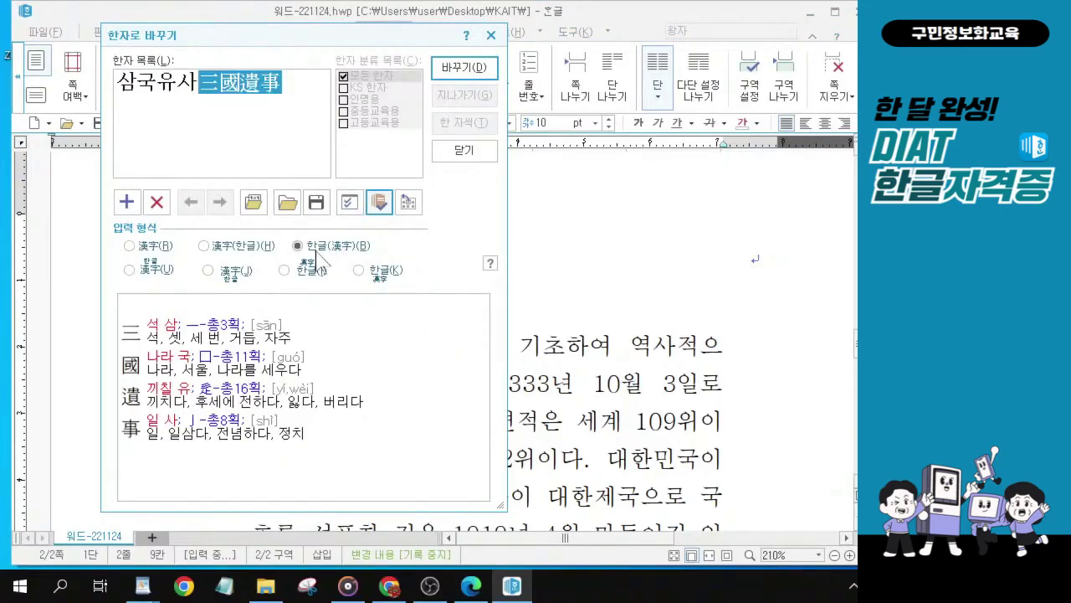
{"action": "left_click", "coordinate": [315, 250]}
{"action": "key", "text": "alt"}
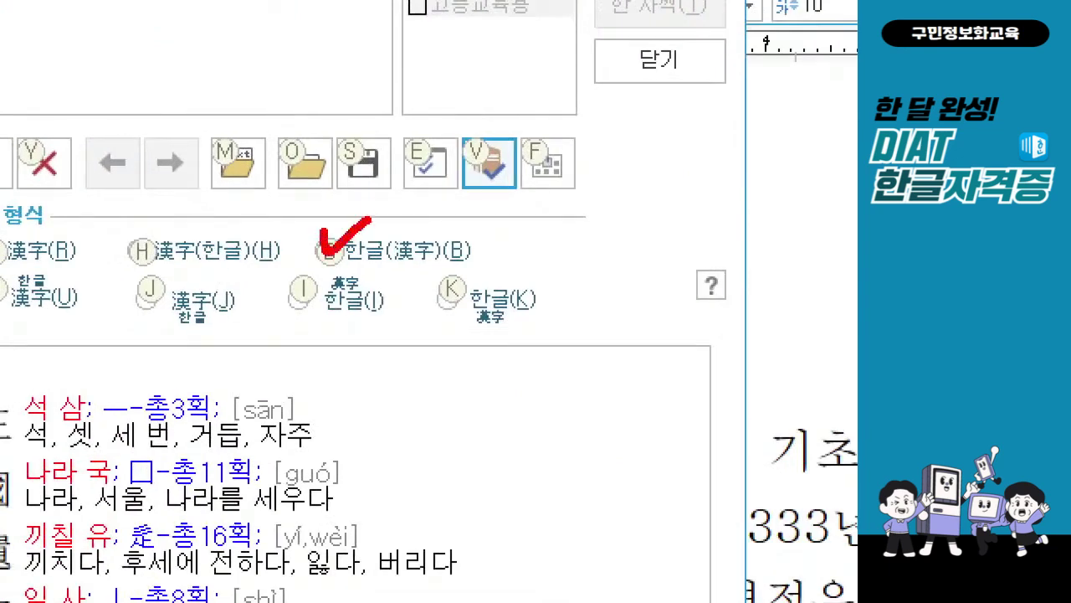
{"action": "left_click_drag", "start_coordinate": [368, 223], "coordinate": [375, 216]}
{"action": "left_click_drag", "start_coordinate": [320, 271], "coordinate": [401, 272]}
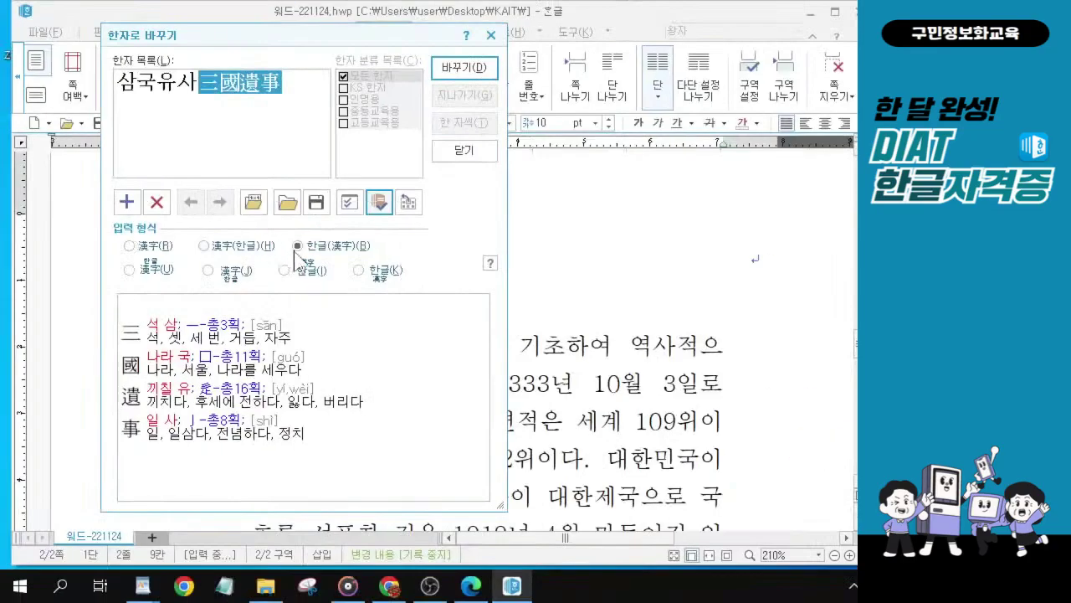
{"action": "left_click", "coordinate": [328, 251]}
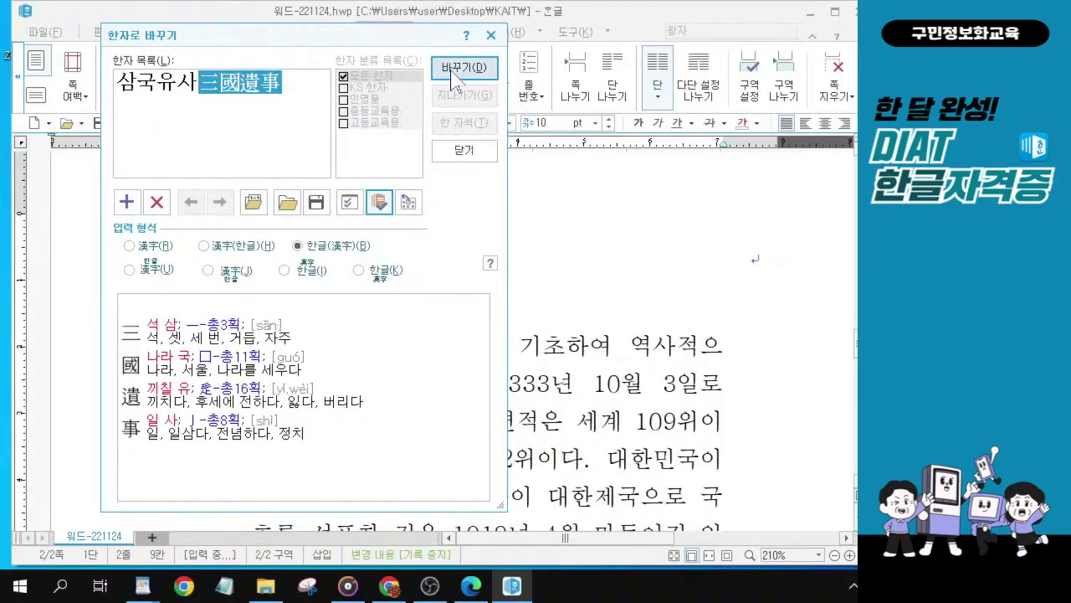
{"action": "left_click", "coordinate": [453, 74]}
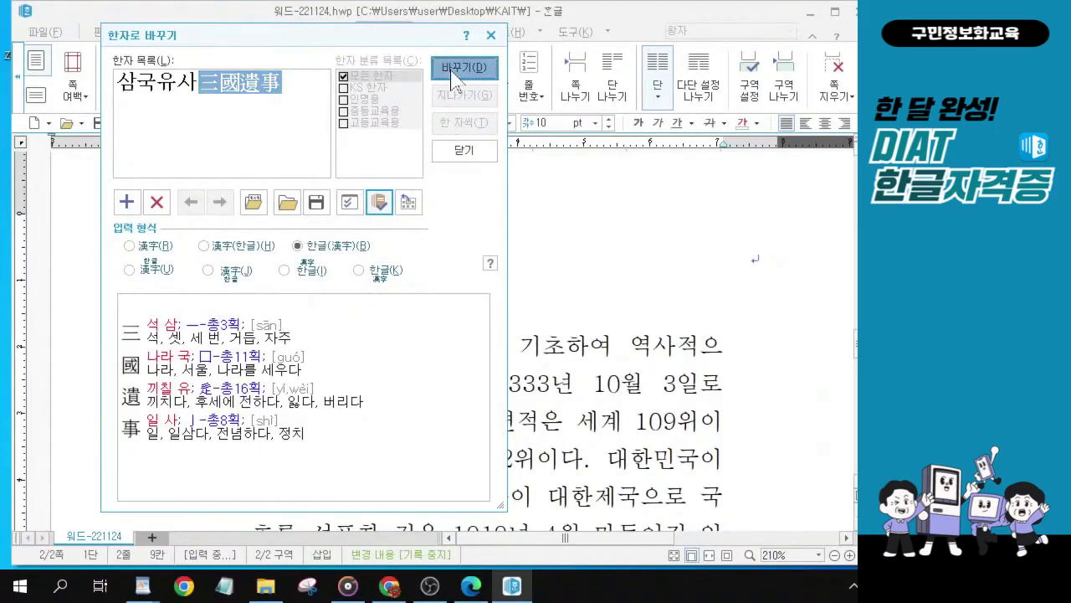
{"action": "left_click", "coordinate": [453, 74]}
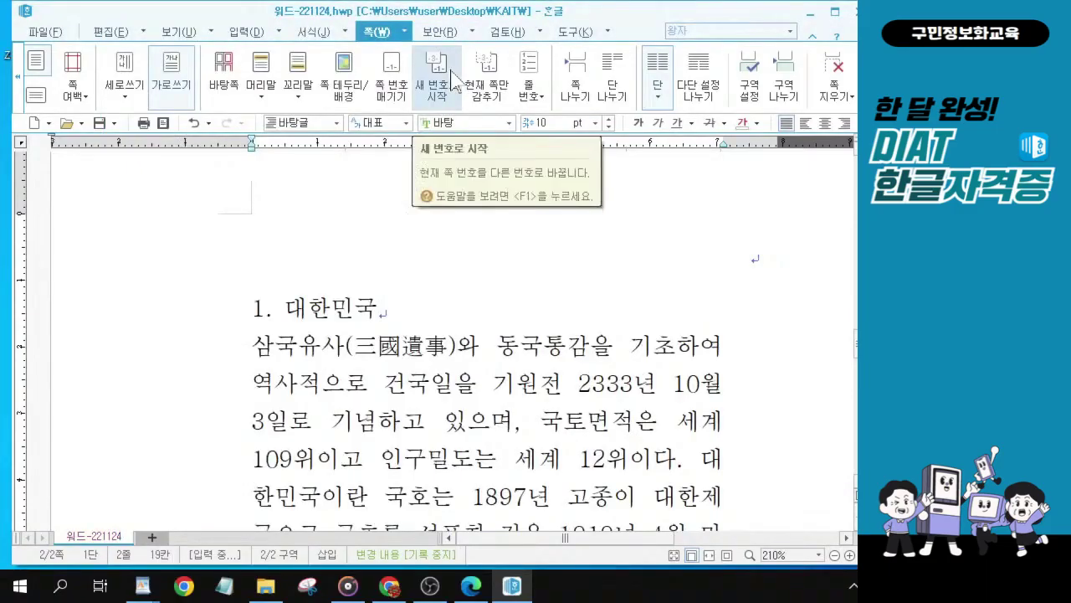
Add the Hanja 東國通鑑 in parentheses after 동국통감 in the first paragraph, in the 한글(漢字) format.
{"action": "left_click", "coordinate": [590, 346]}
{"action": "left_click_drag", "start_coordinate": [498, 347], "coordinate": [590, 348]}
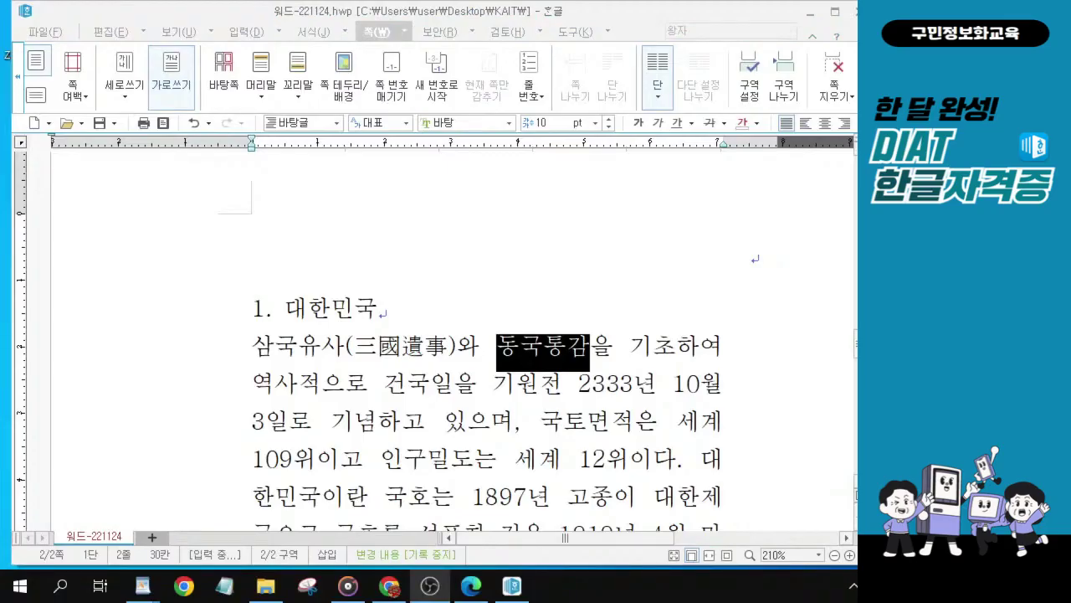
{"action": "left_click", "coordinate": [580, 350]}
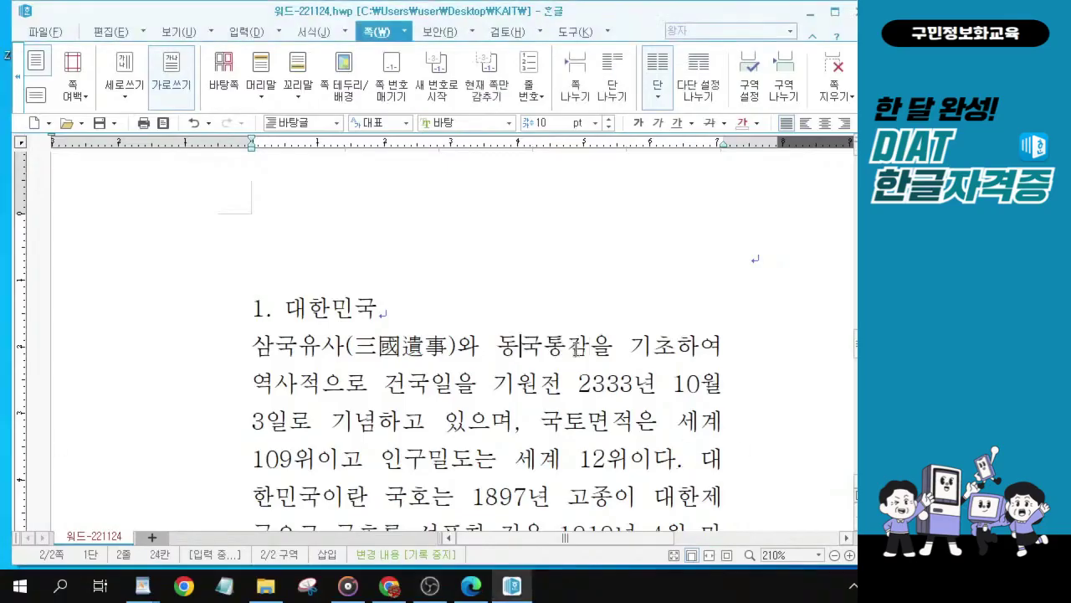
{"action": "left_click", "coordinate": [588, 346]}
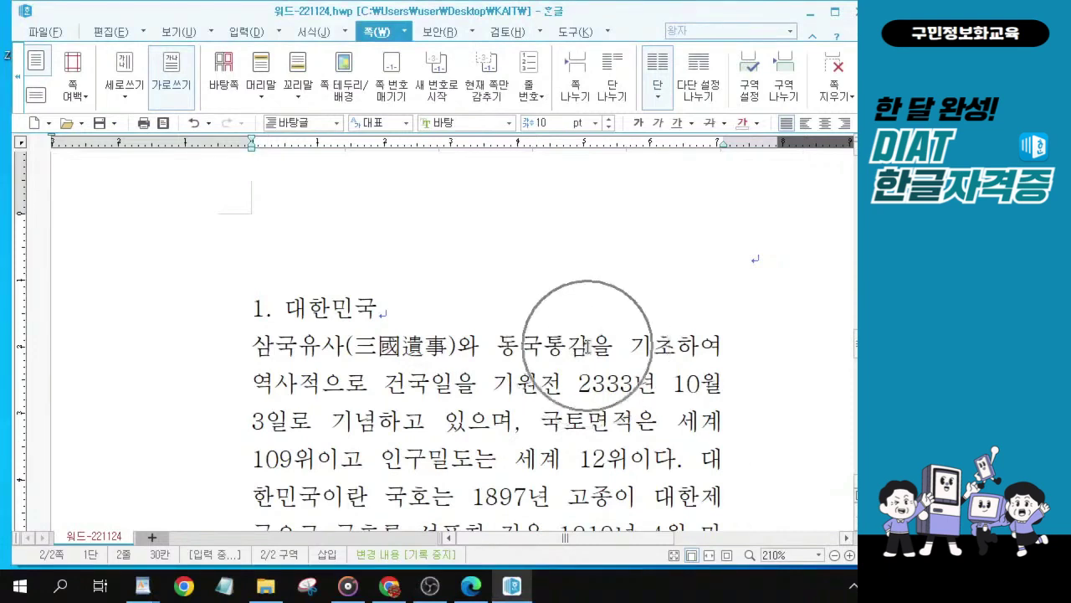
{"action": "left_click", "coordinate": [588, 346]}
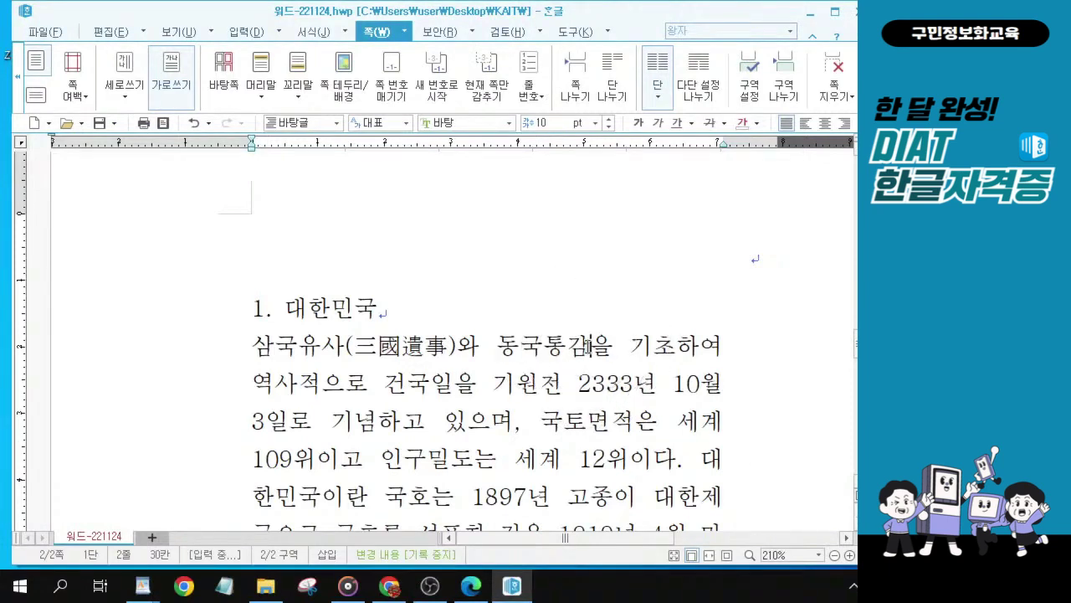
{"action": "left_click_drag", "start_coordinate": [588, 346], "coordinate": [497, 346]}
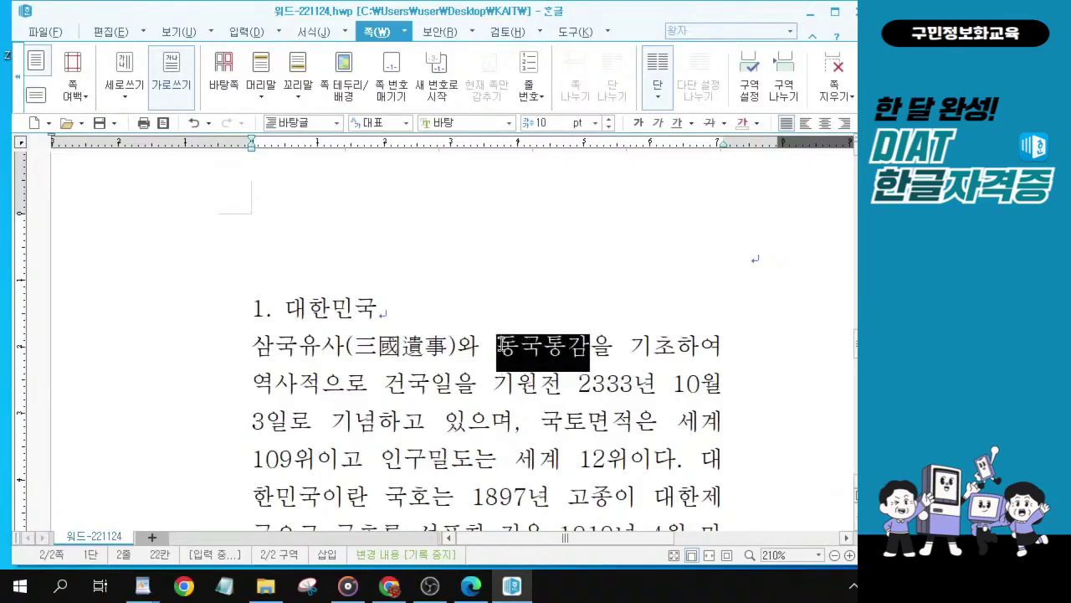
{"action": "key", "text": "F9"}
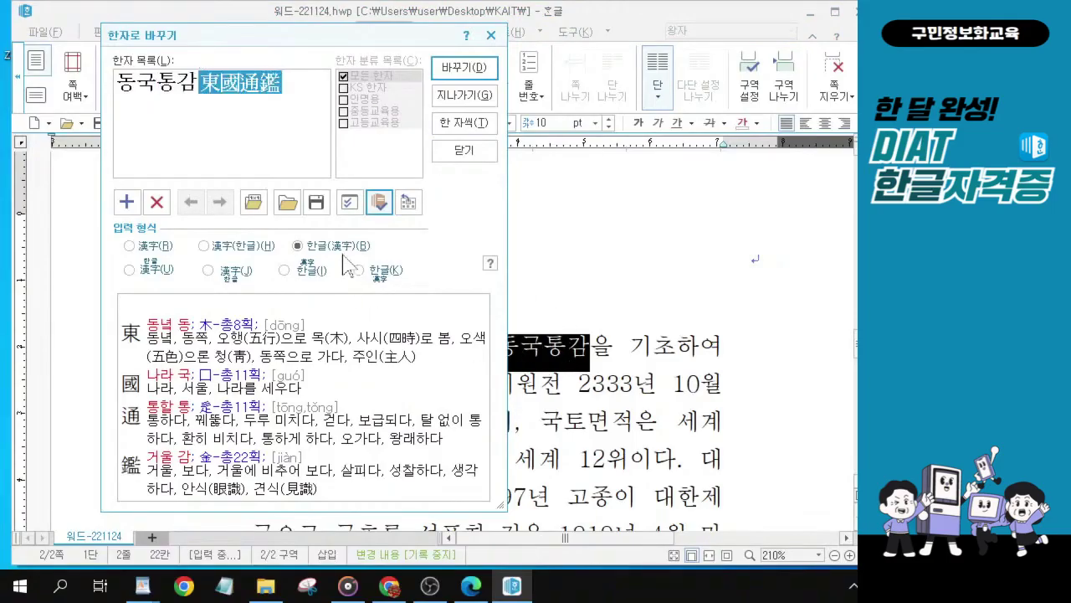
{"action": "left_click", "coordinate": [466, 74]}
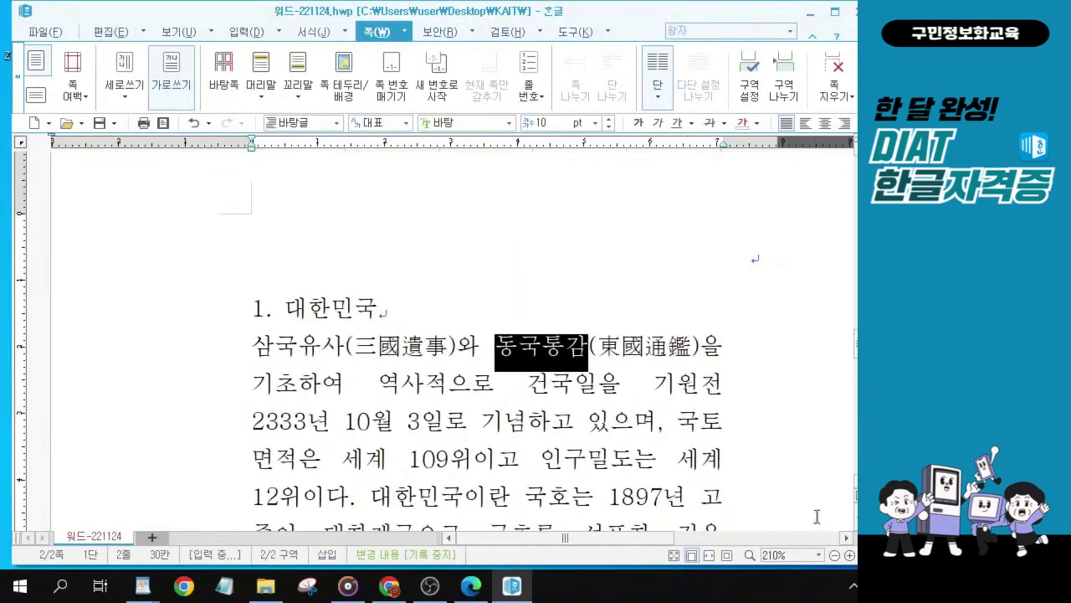
{"action": "scroll", "coordinate": [497, 377], "scroll_direction": "down", "scroll_amount": 2}
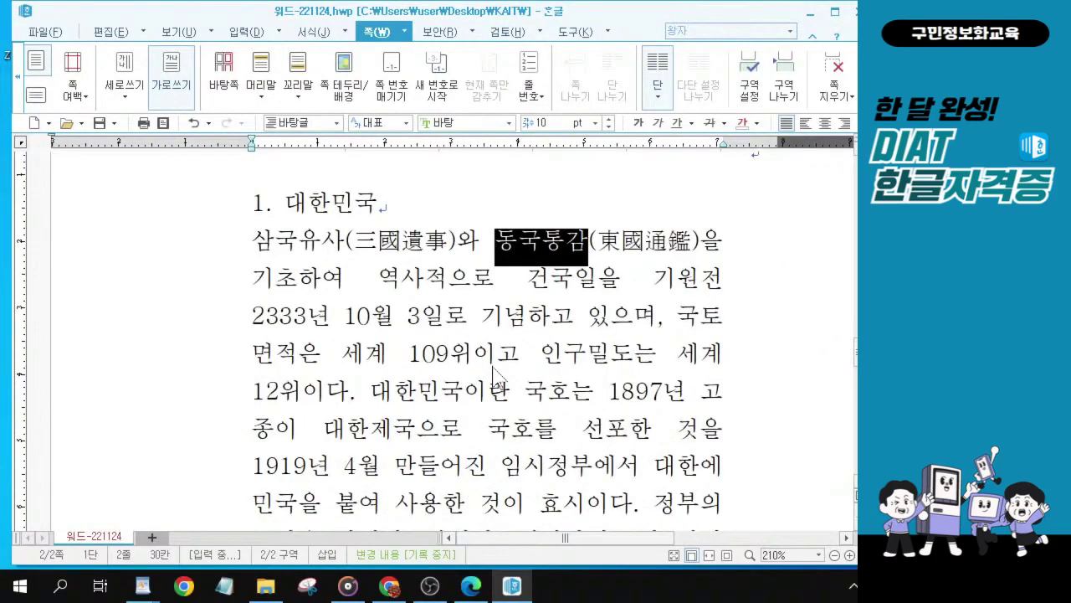
{"action": "scroll", "coordinate": [603, 407], "scroll_direction": "down", "scroll_amount": 2}
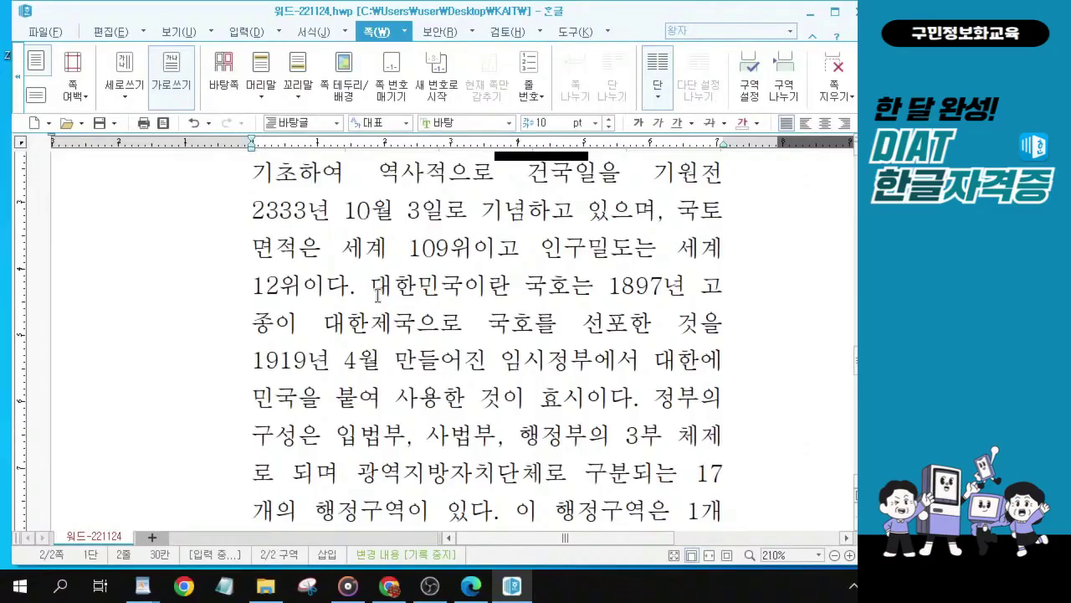
{"action": "left_click_drag", "start_coordinate": [325, 323], "coordinate": [416, 323]}
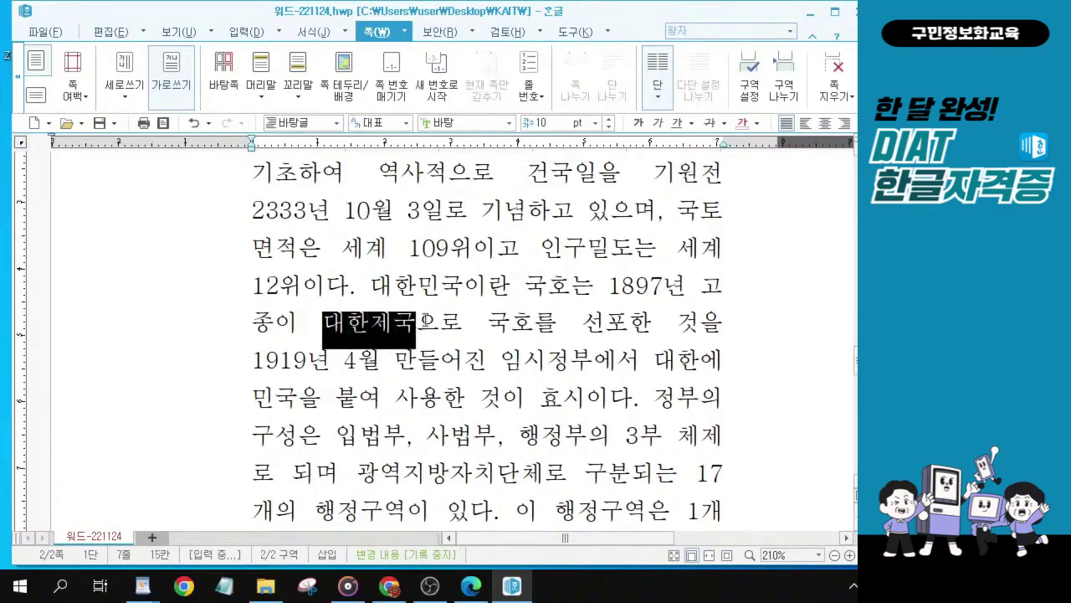
{"action": "key", "text": "F9"}
{"action": "key", "text": "Escape"}
{"action": "scroll", "coordinate": [620, 327], "scroll_direction": "up", "scroll_amount": 2}
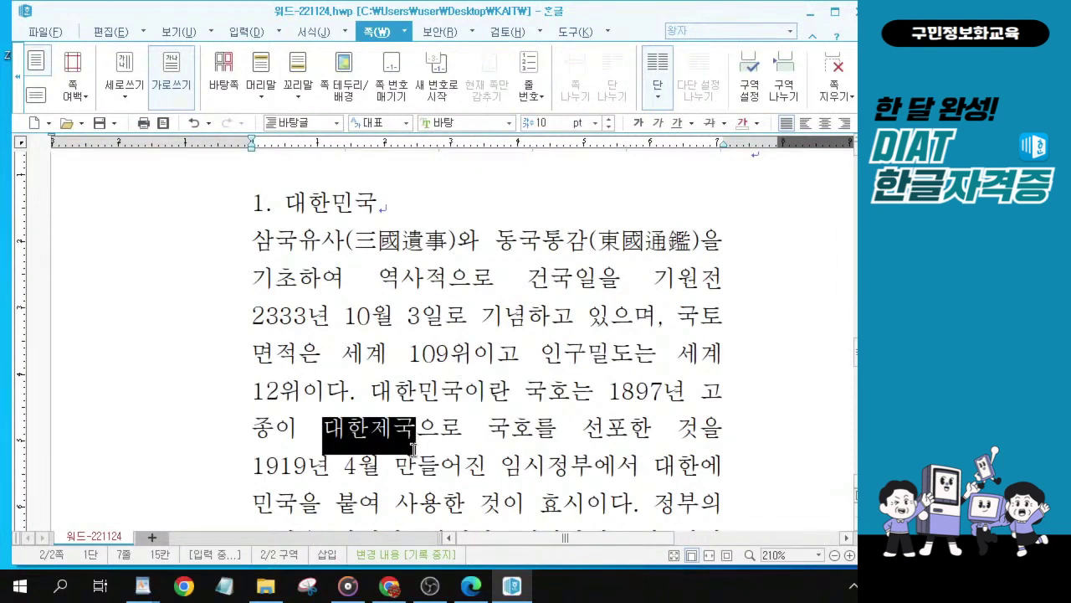
{"action": "left_click_drag", "start_coordinate": [414, 446], "coordinate": [327, 429]}
{"action": "key", "text": "F9"}
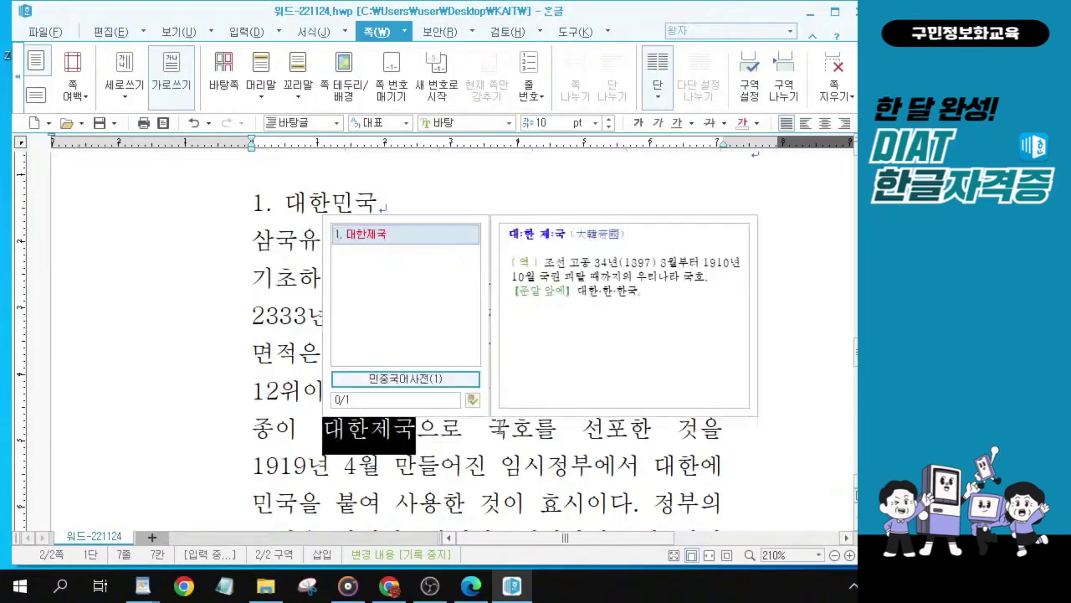
{"action": "key", "text": "Escape"}
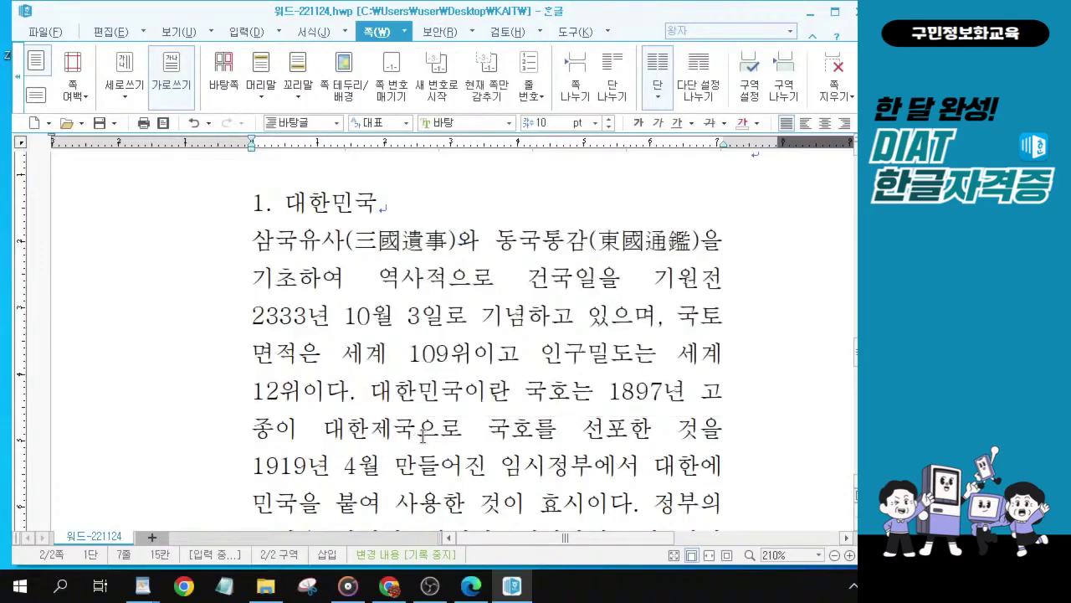
{"action": "key", "text": "shift+Left"}
{"action": "key", "text": "shift+Left"}
{"action": "key", "text": "shift+Left"}
{"action": "key", "text": "shift+Left"}
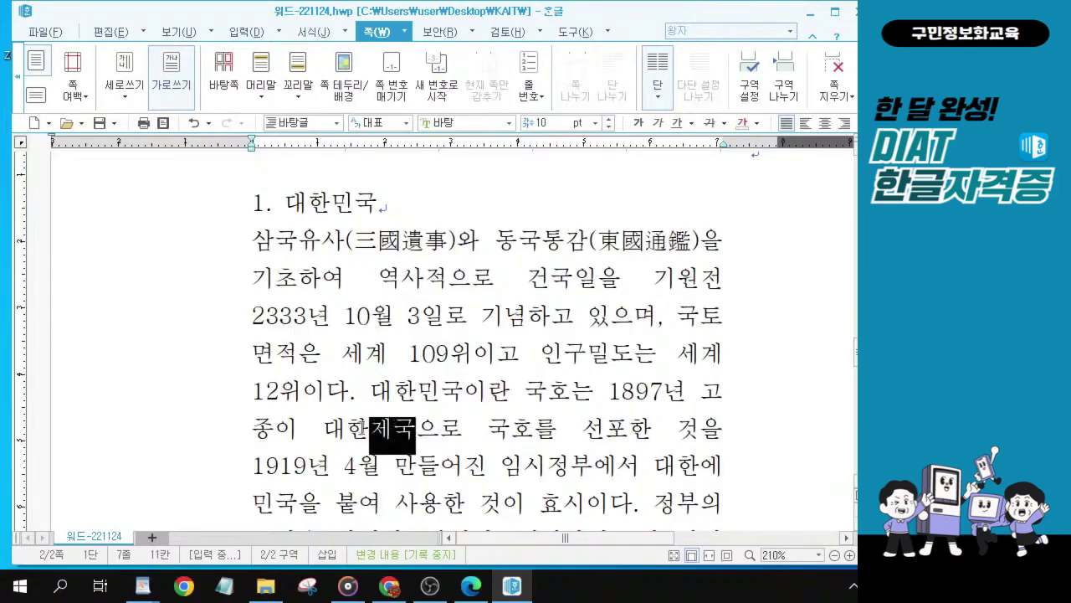
{"action": "key", "text": "F9"}
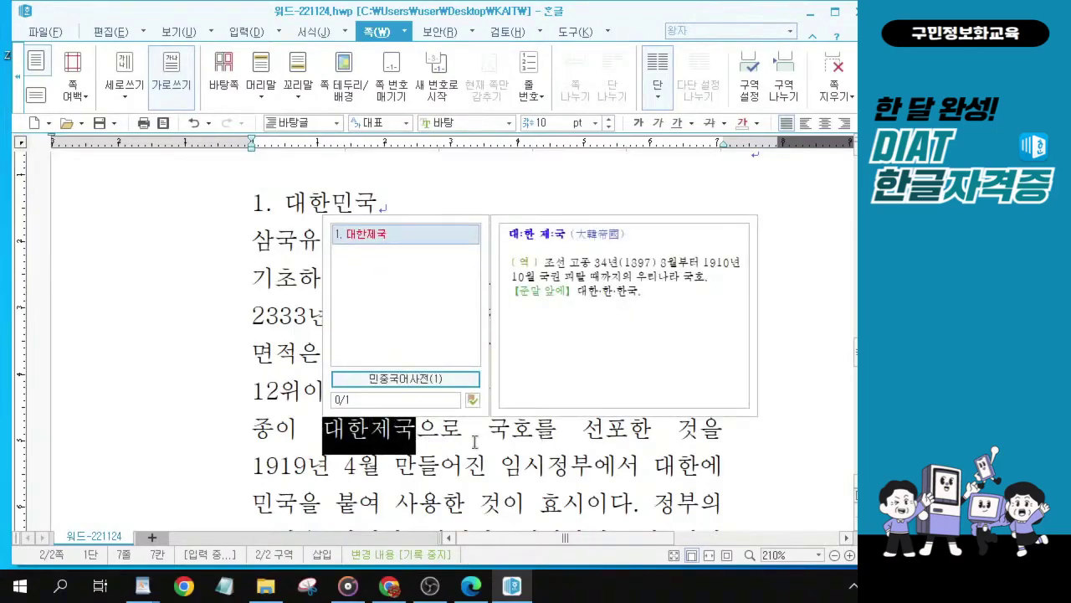
{"action": "key", "text": "Escape"}
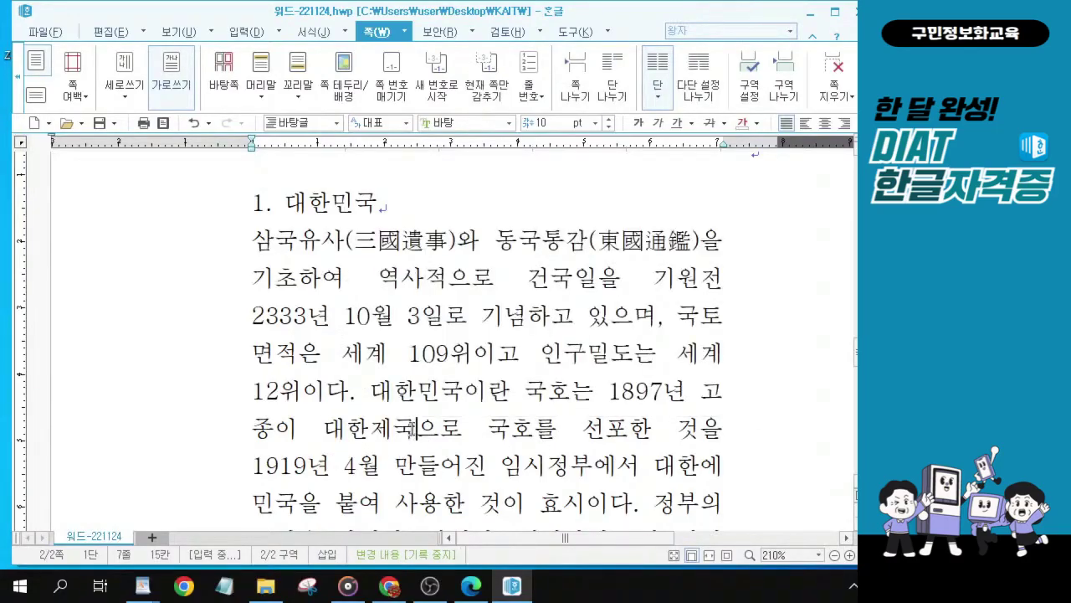
Add the Hanja 大韓帝國 in parentheses after 대한제국 in the first paragraph, in the 한글(漢字) format.
{"action": "key", "text": "shift+Left"}
{"action": "key", "text": "shift+Left"}
{"action": "key", "text": "shift+Left"}
{"action": "key", "text": "shift+Left"}
{"action": "key", "text": "F9"}
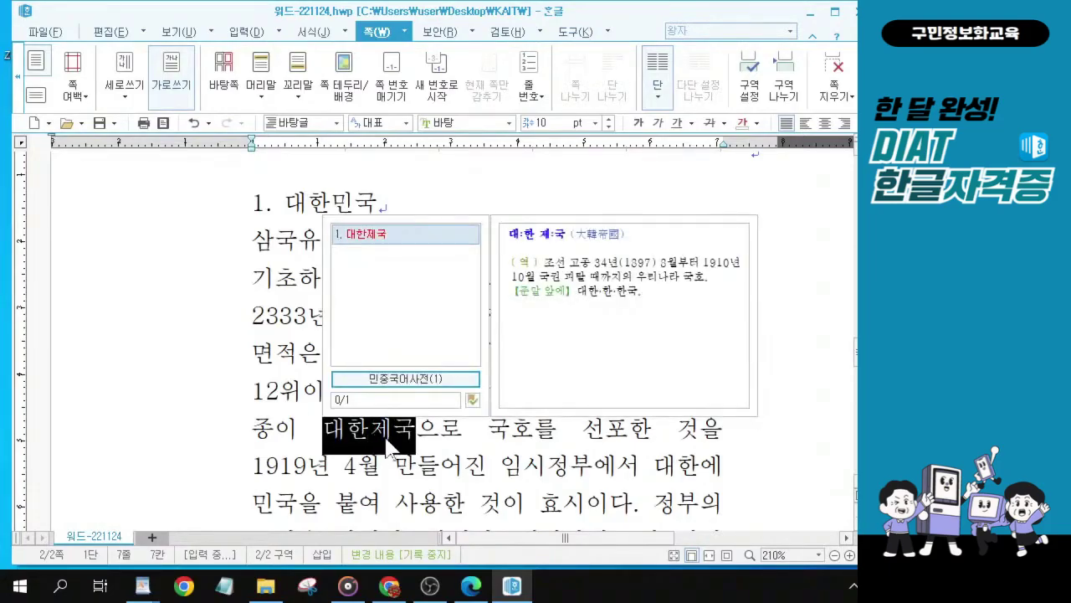
{"action": "key", "text": "F9"}
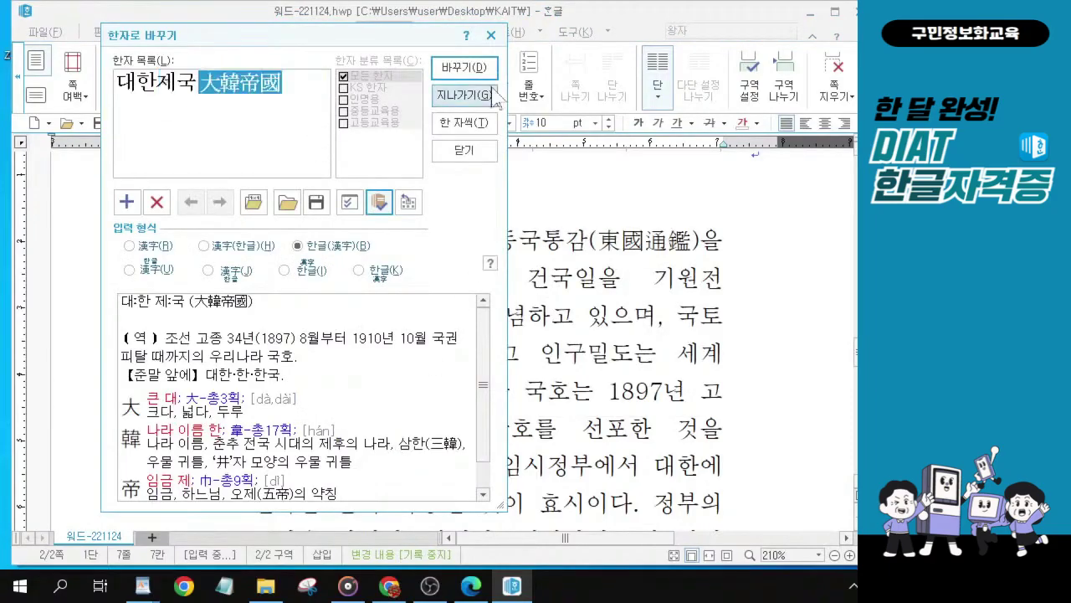
{"action": "left_click", "coordinate": [469, 72]}
{"action": "left_click", "coordinate": [470, 75]}
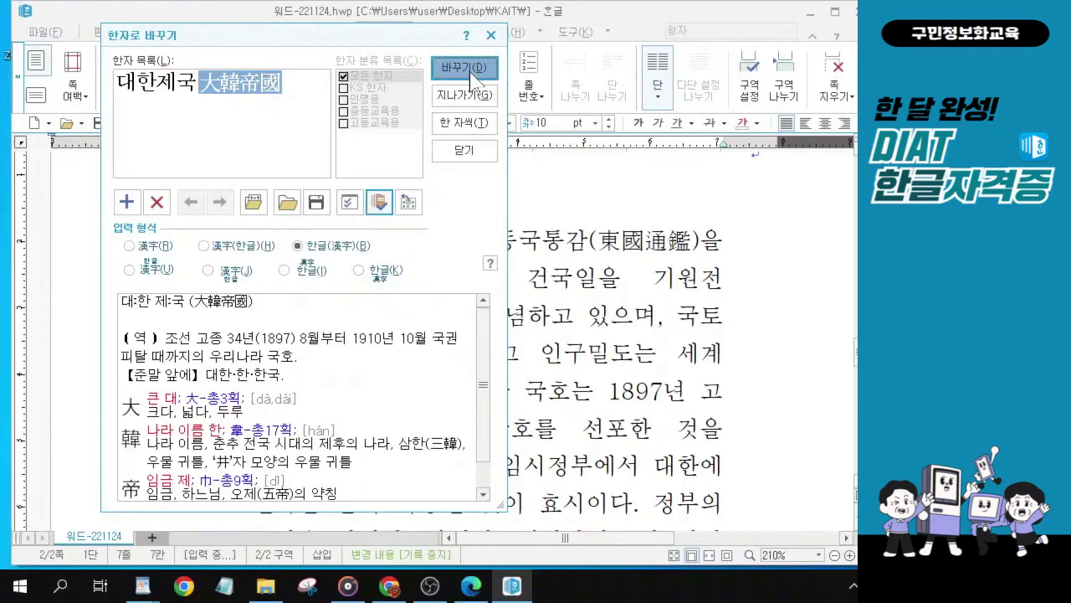
{"action": "left_click", "coordinate": [471, 77]}
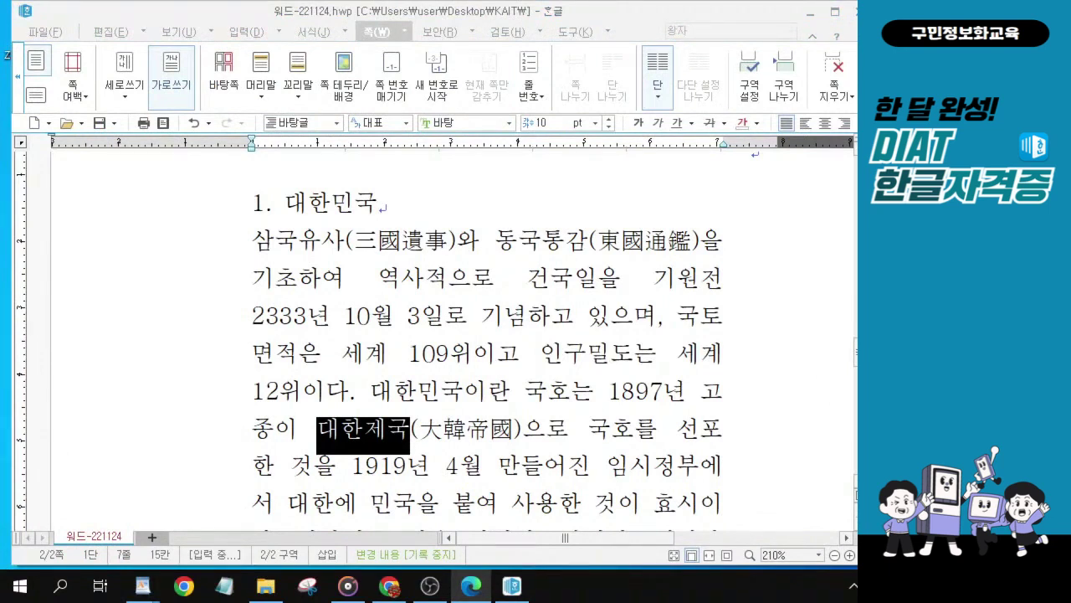
Add the Hanja 開發援助 in parentheses after 개발원조 in the 한국의 공적개발원조 paragraph, using the 한글(漢字) input format.
{"action": "left_click", "coordinate": [296, 221]}
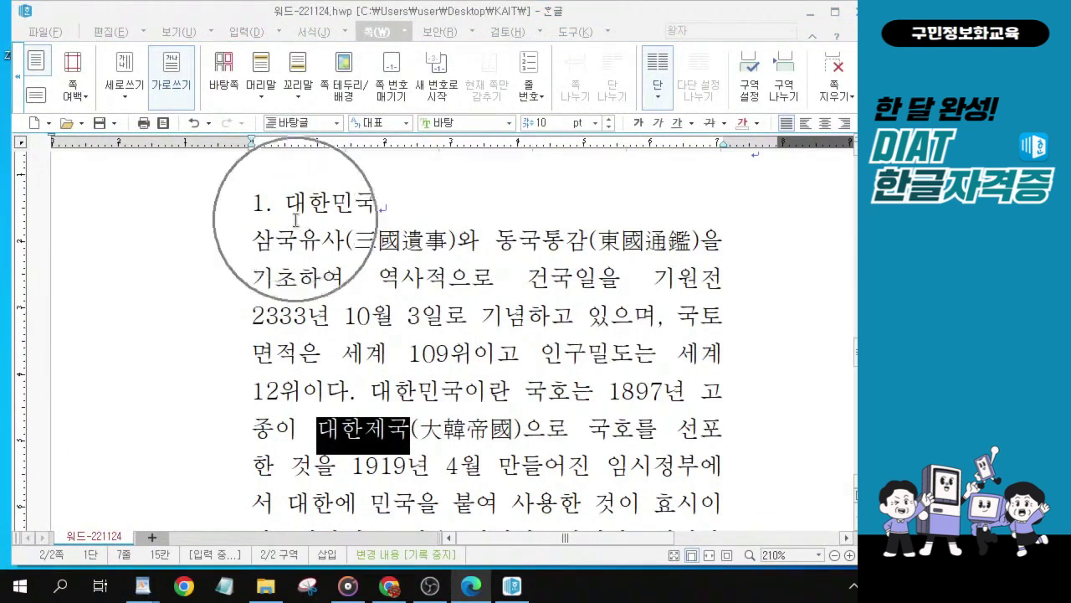
{"action": "scroll", "coordinate": [399, 352], "scroll_direction": "down", "scroll_amount": 10}
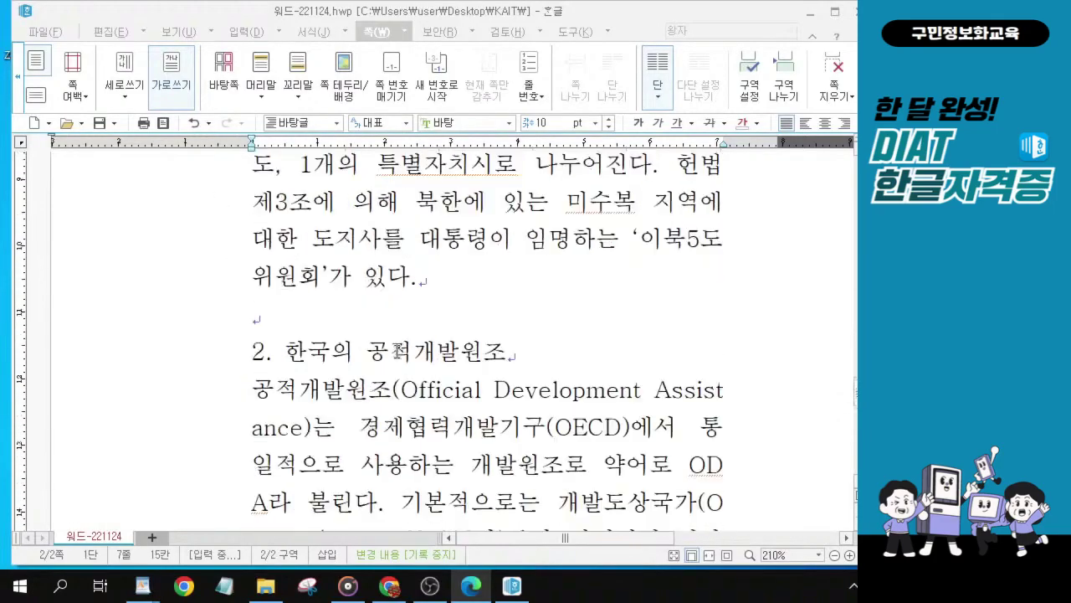
{"action": "left_click", "coordinate": [341, 355]}
{"action": "left_click_drag", "start_coordinate": [462, 464], "coordinate": [559, 464]}
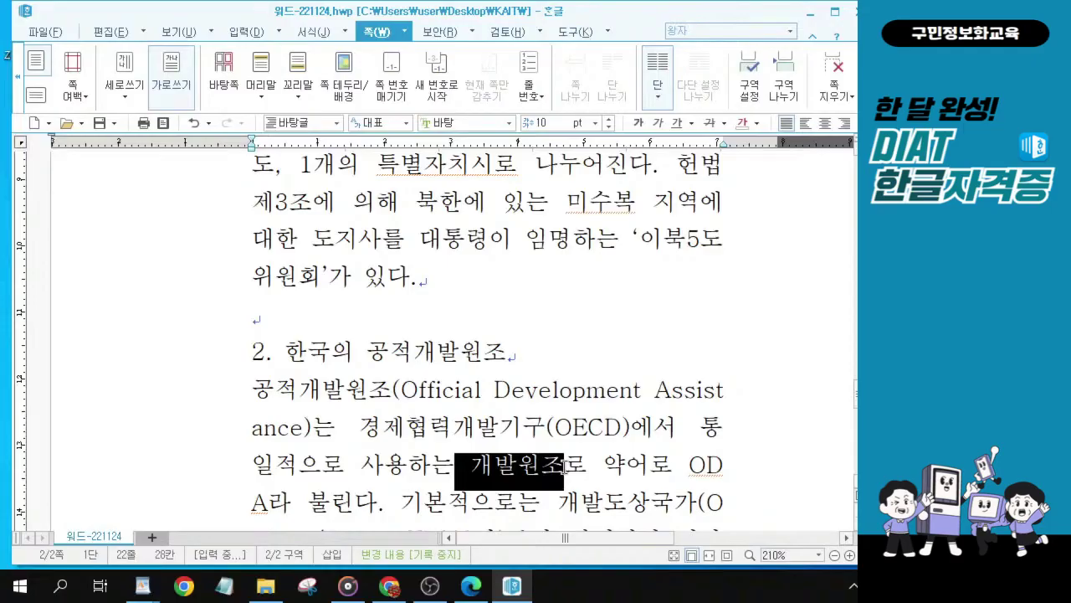
{"action": "left_click", "coordinate": [563, 465]}
{"action": "scroll", "coordinate": [563, 456], "scroll_direction": "down", "scroll_amount": 1}
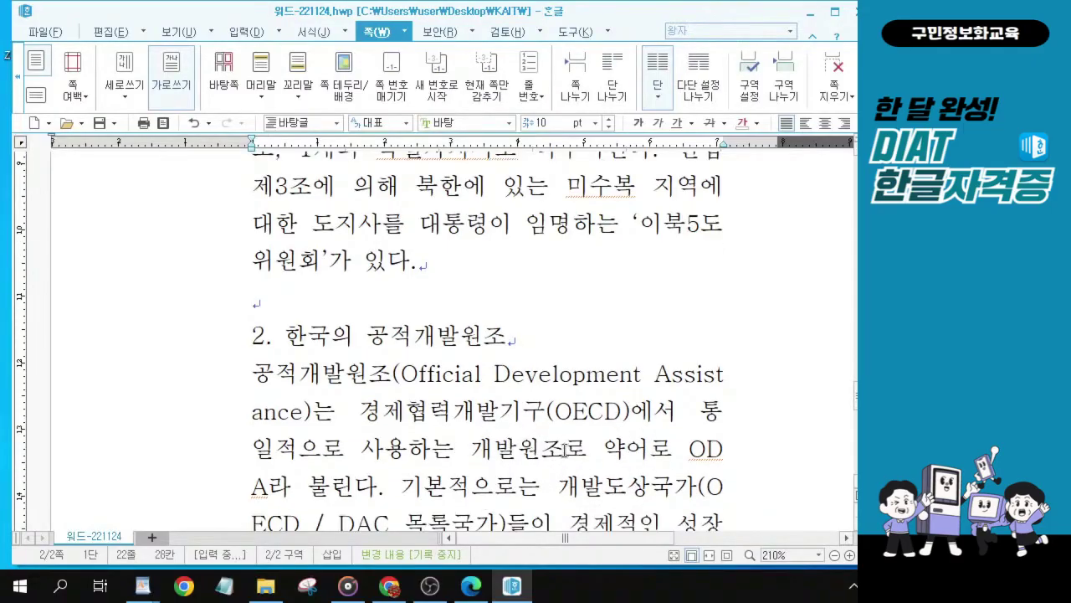
{"action": "left_click", "coordinate": [563, 449]}
{"action": "key", "text": "F9"}
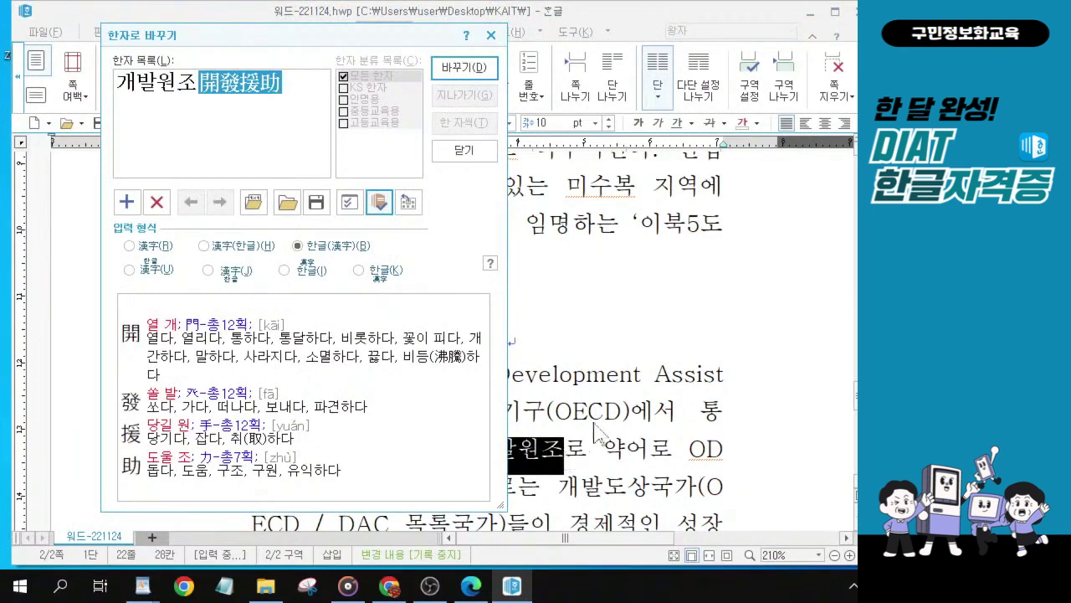
{"action": "left_click", "coordinate": [471, 70]}
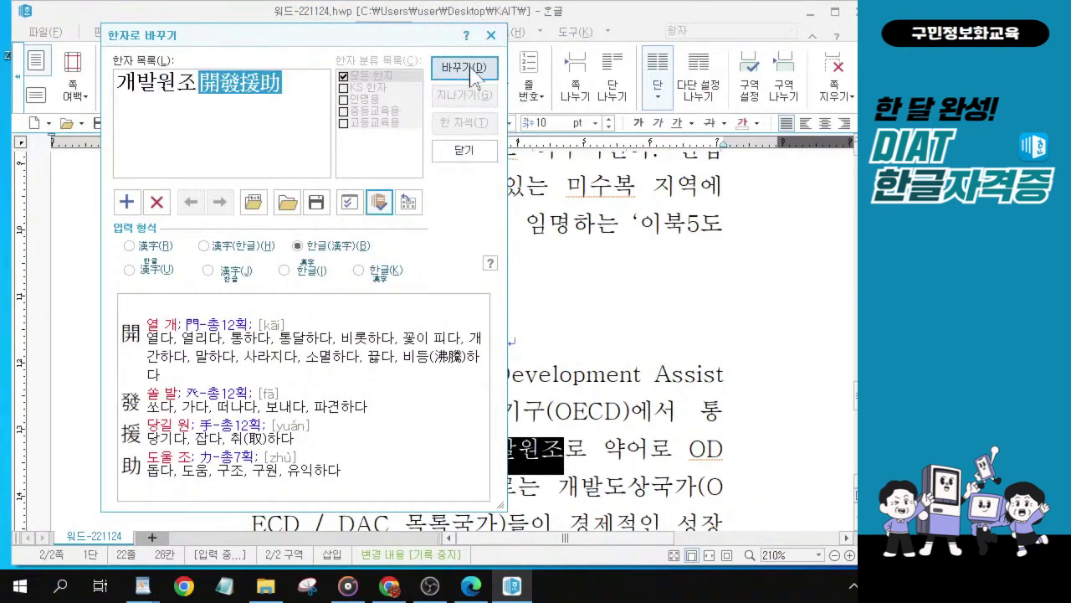
{"action": "left_click", "coordinate": [471, 70]}
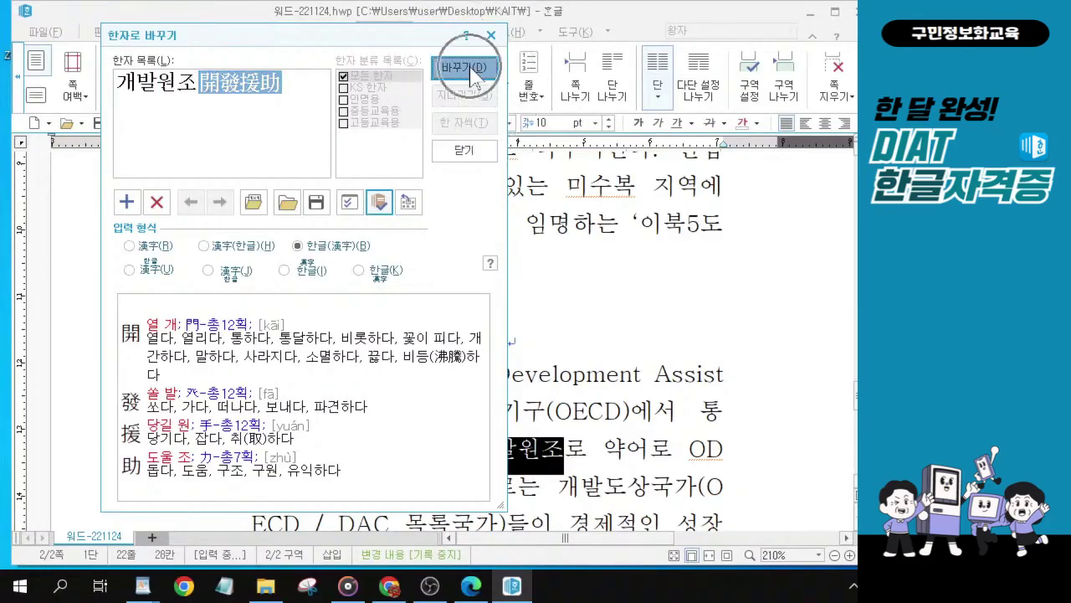
{"action": "left_click", "coordinate": [471, 70]}
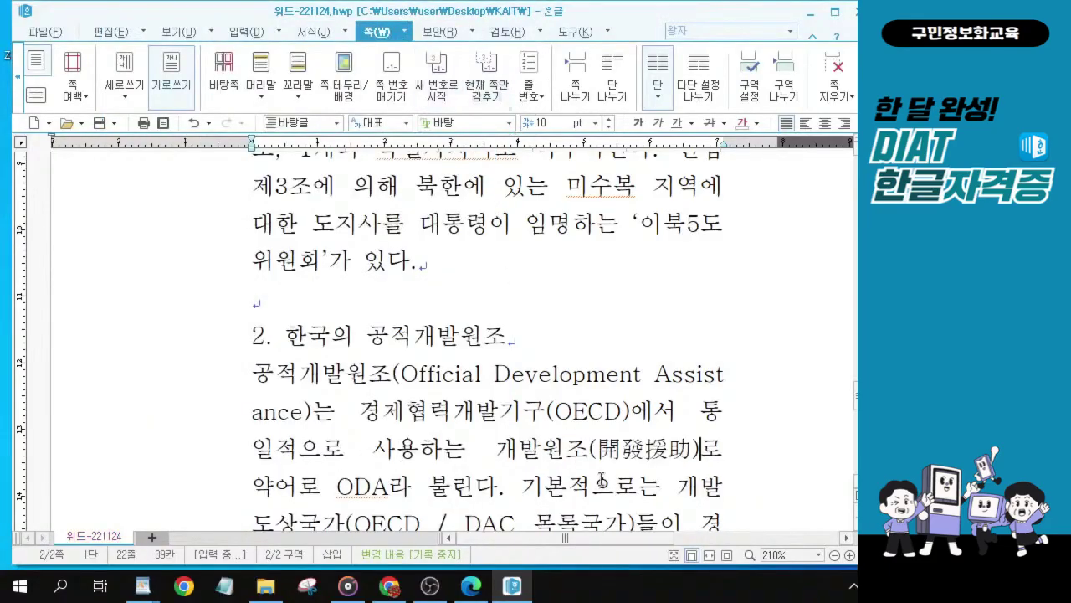
Add the Hanja 剩餘 in parentheses after 잉여 in the same paragraph, in the 한글(漢字) format.
{"action": "scroll", "coordinate": [601, 481], "scroll_direction": "down", "scroll_amount": 3}
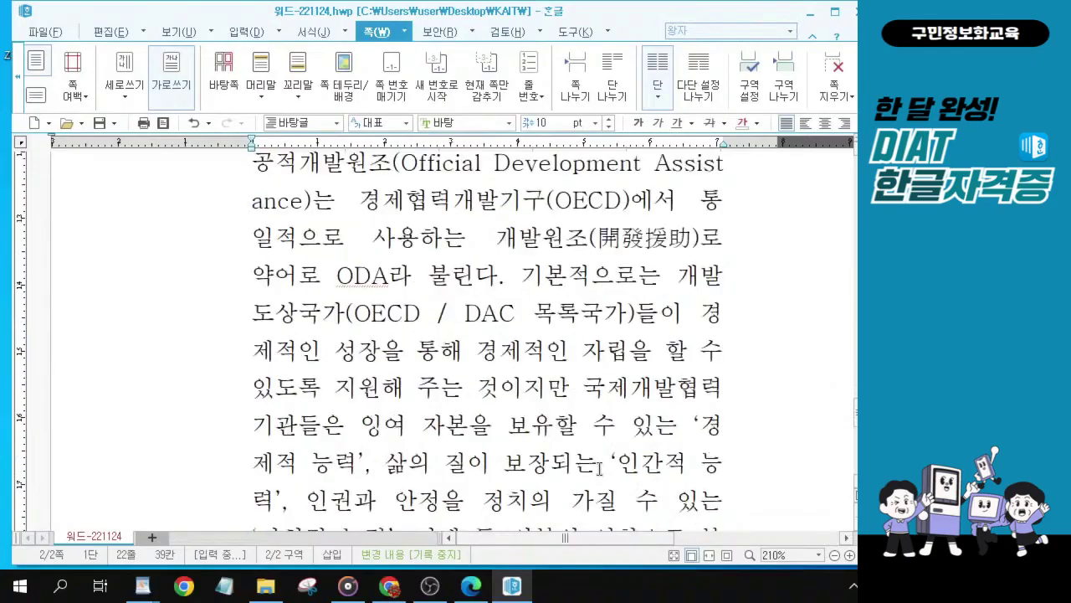
{"action": "left_click_drag", "start_coordinate": [361, 431], "coordinate": [407, 431]}
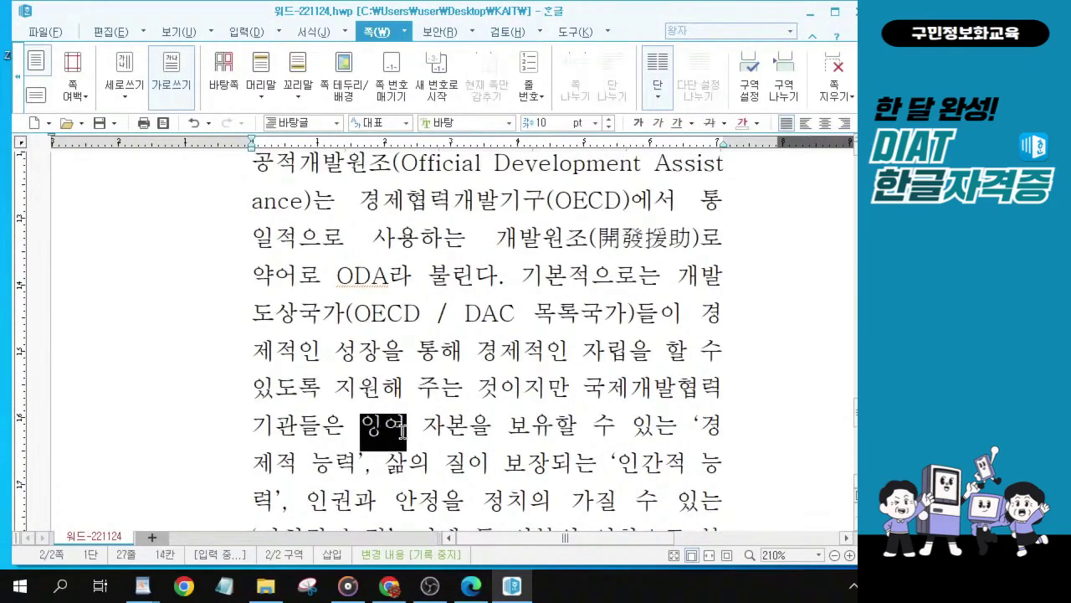
{"action": "key", "text": "F9"}
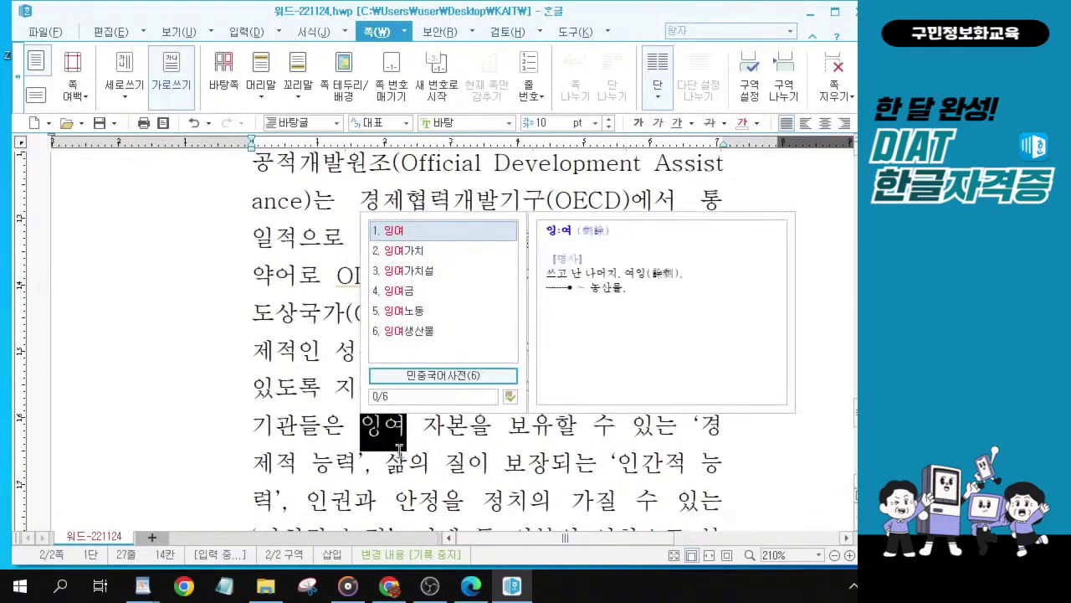
{"action": "key", "text": "Escape"}
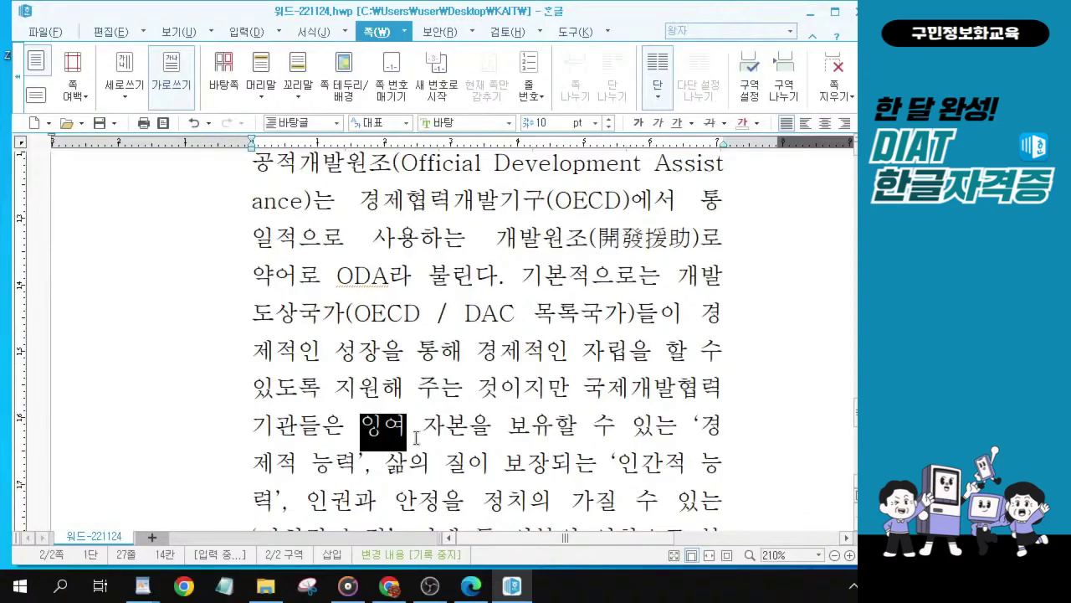
{"action": "key", "text": "F9"}
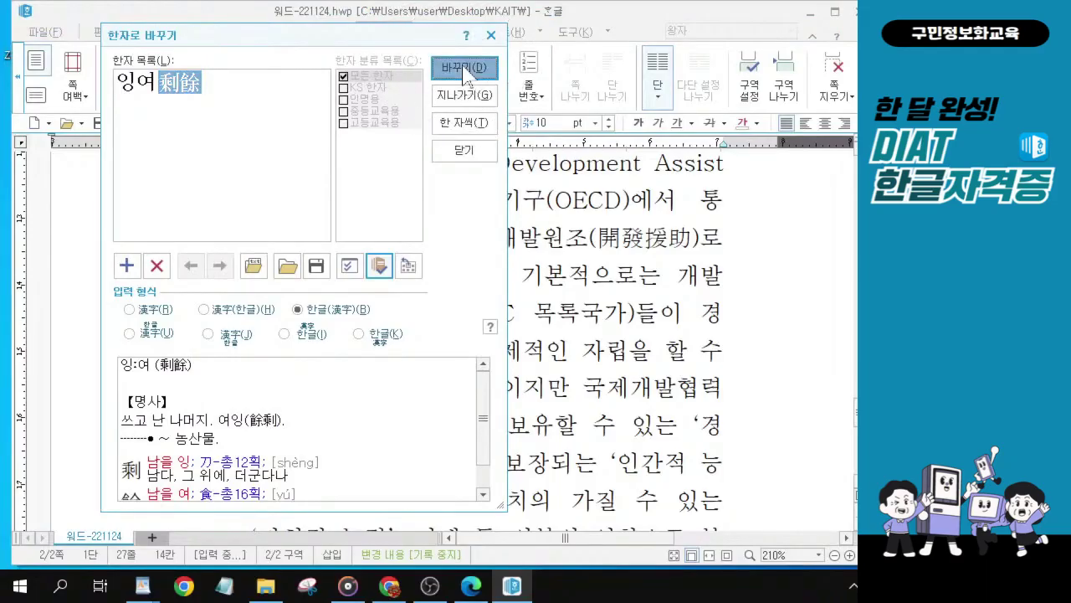
{"action": "left_click", "coordinate": [466, 71]}
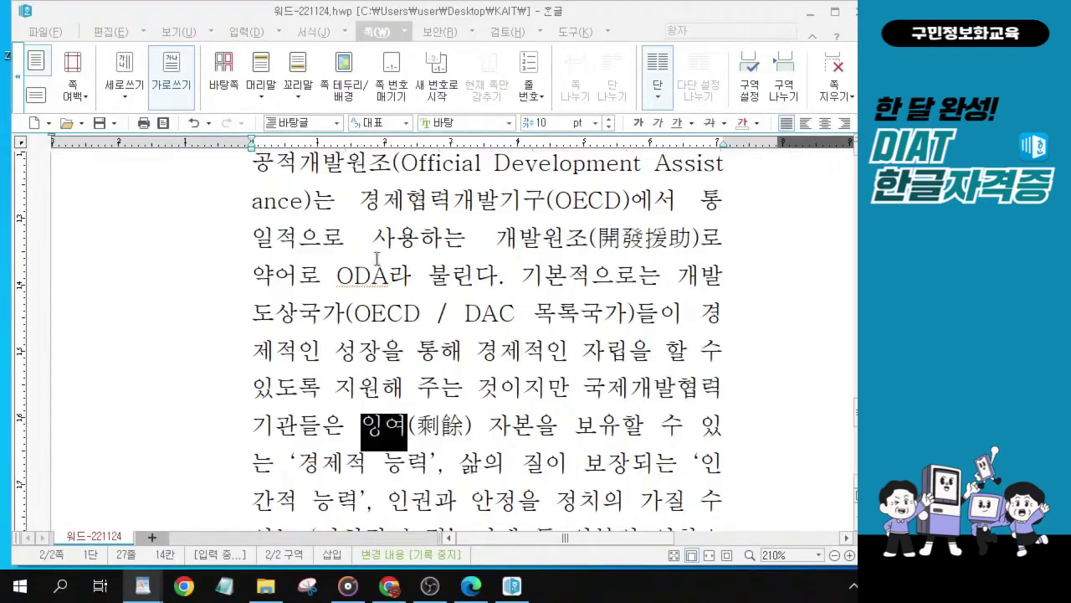
{"action": "left_click", "coordinate": [435, 356]}
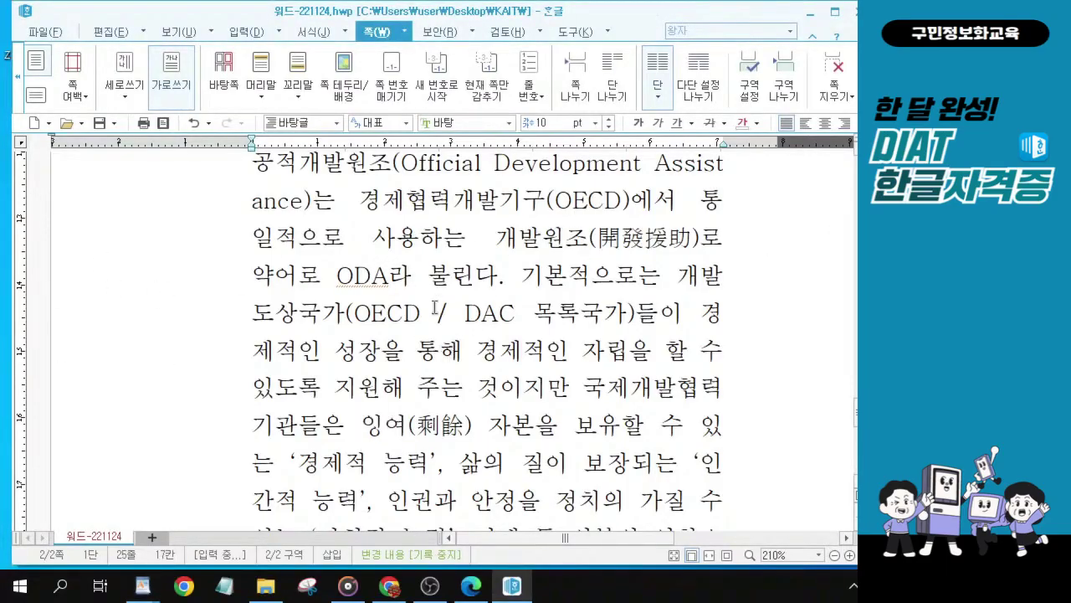
Select the heading 2. 한국의 공적개발원조 and open its font name for editing.
{"action": "scroll", "coordinate": [434, 312], "scroll_direction": "up", "scroll_amount": 3}
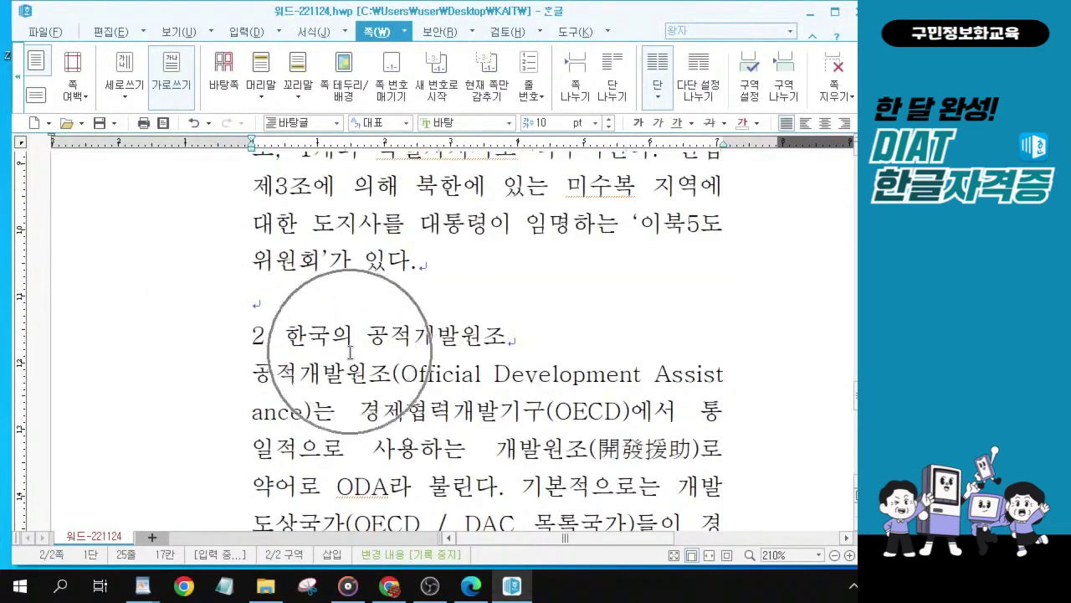
{"action": "left_click", "coordinate": [345, 343]}
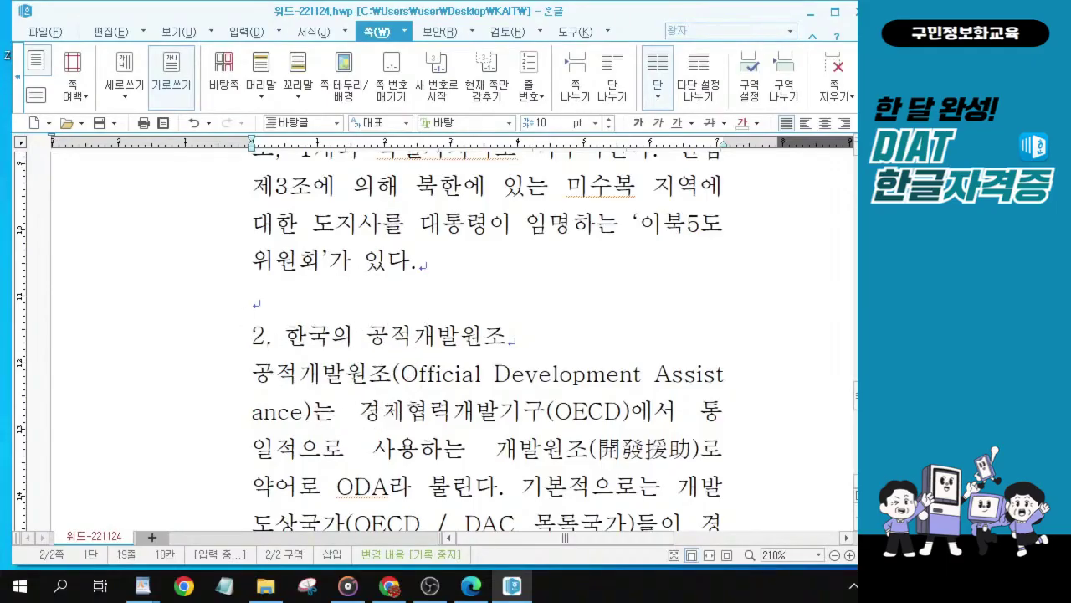
{"action": "left_click", "coordinate": [472, 586]}
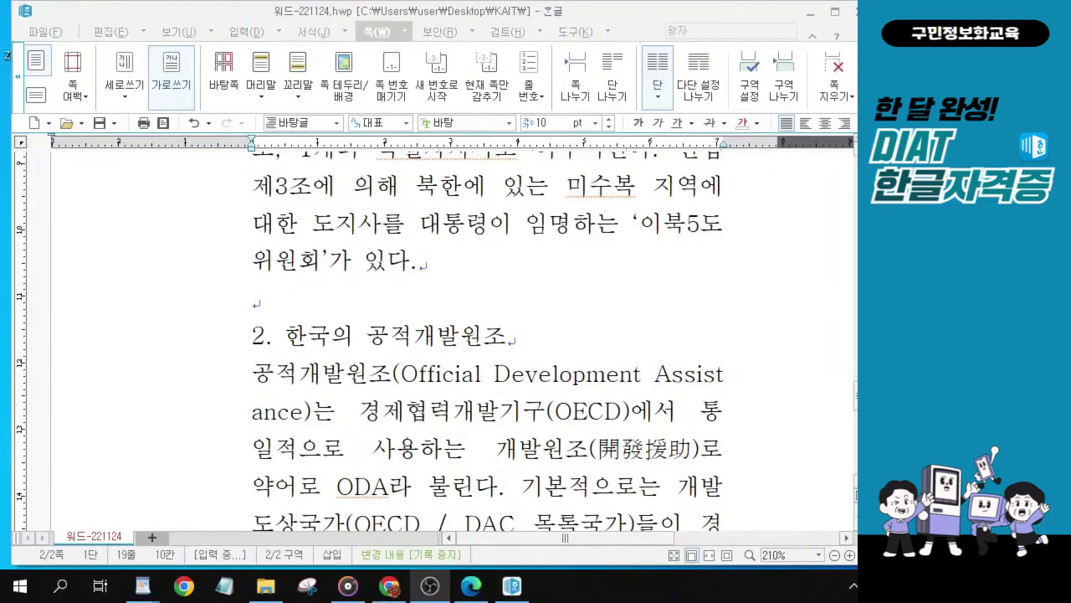
{"action": "left_click", "coordinate": [557, 330]}
{"action": "left_click_drag", "start_coordinate": [518, 339], "coordinate": [253, 337]}
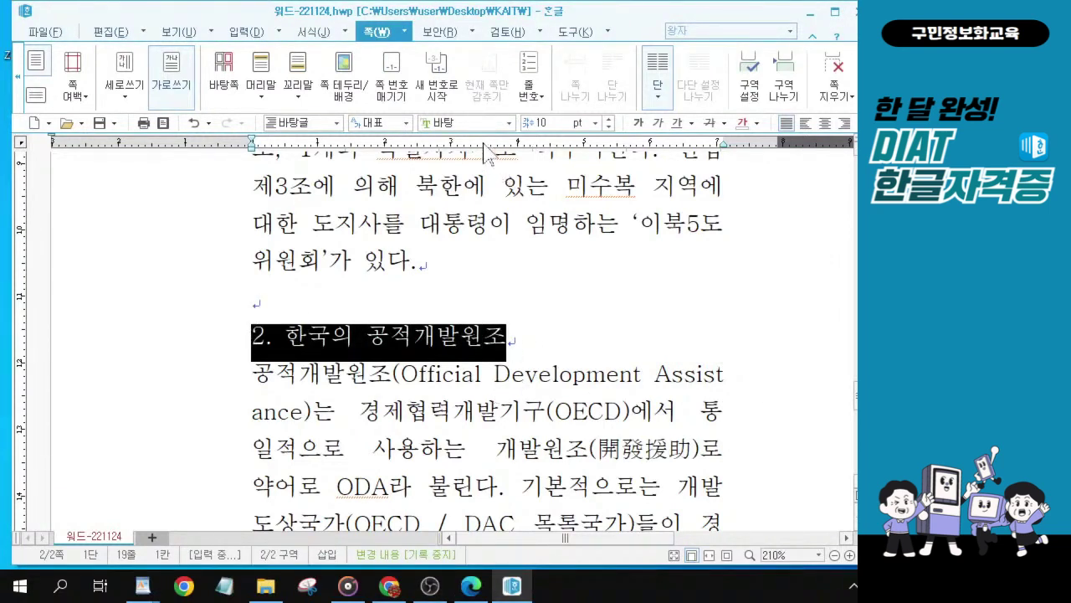
{"action": "left_click", "coordinate": [448, 124]}
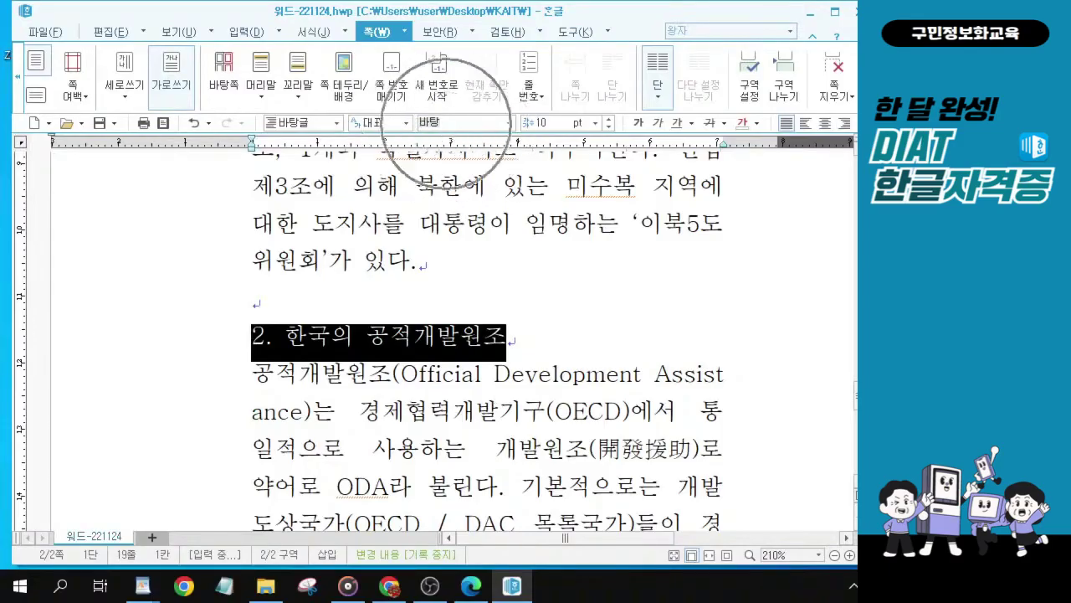
Format the heading "2. 한국의 공적개발원조" in 돋움, 12 pt, bold.
{"action": "type", "text": "ㄷㅗㄷ"}
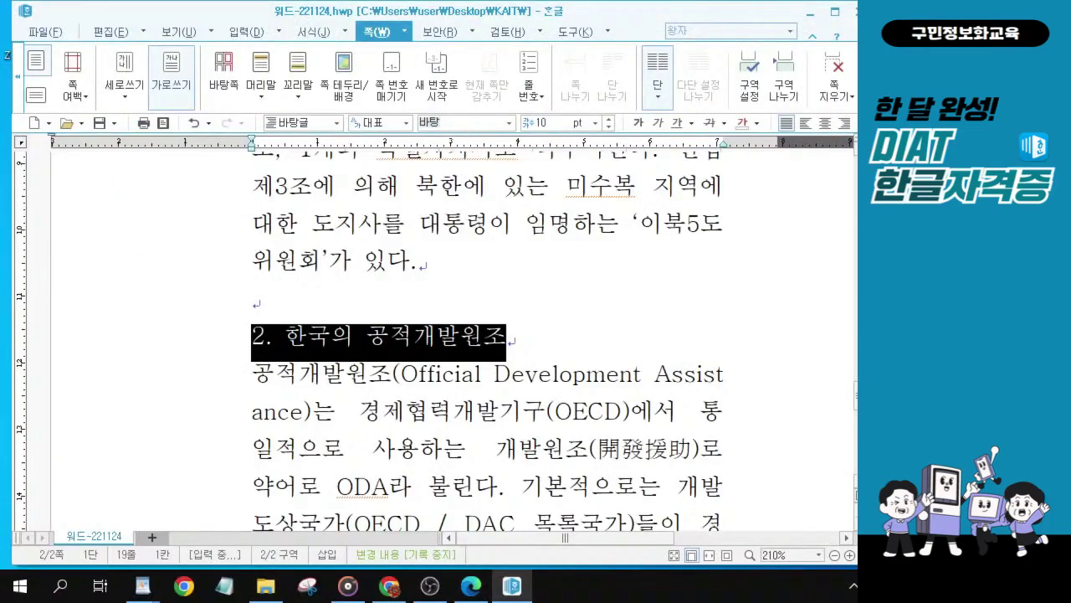
{"action": "left_click", "coordinate": [456, 123]}
{"action": "left_click", "coordinate": [435, 144]}
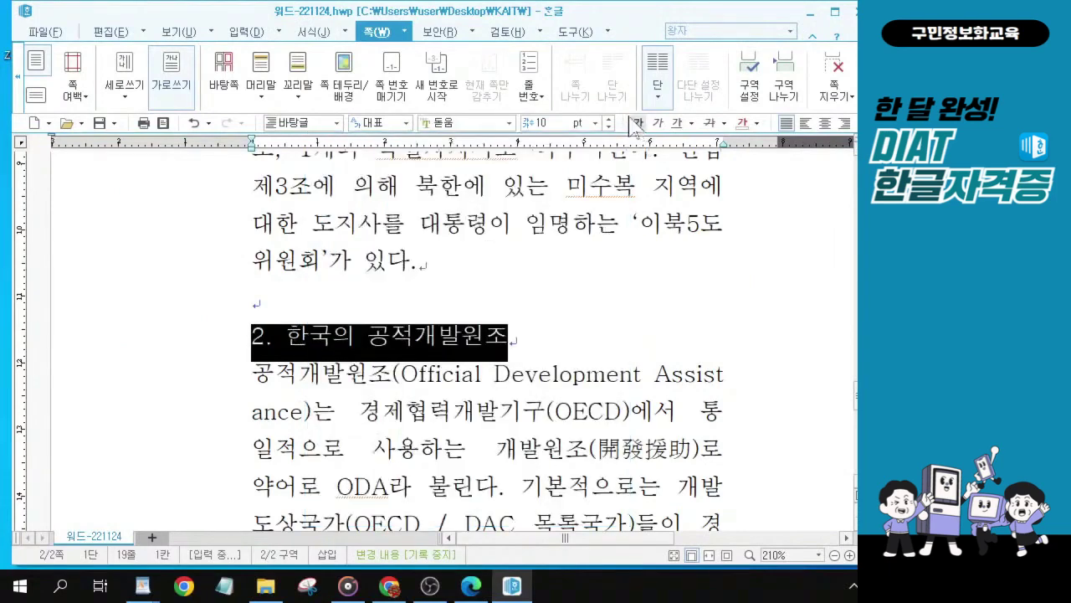
{"action": "left_click", "coordinate": [609, 118]}
{"action": "left_click", "coordinate": [609, 118]}
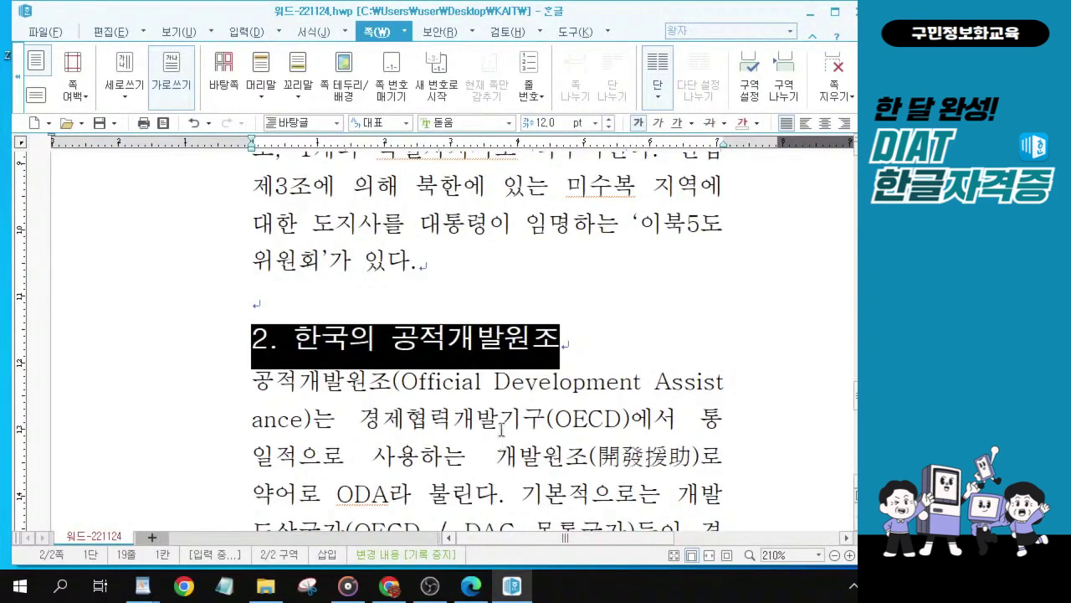
Format the heading "1. 대한민국" in 돋움, 12 pt, bold.
{"action": "scroll", "coordinate": [403, 374], "scroll_direction": "up", "scroll_amount": 10}
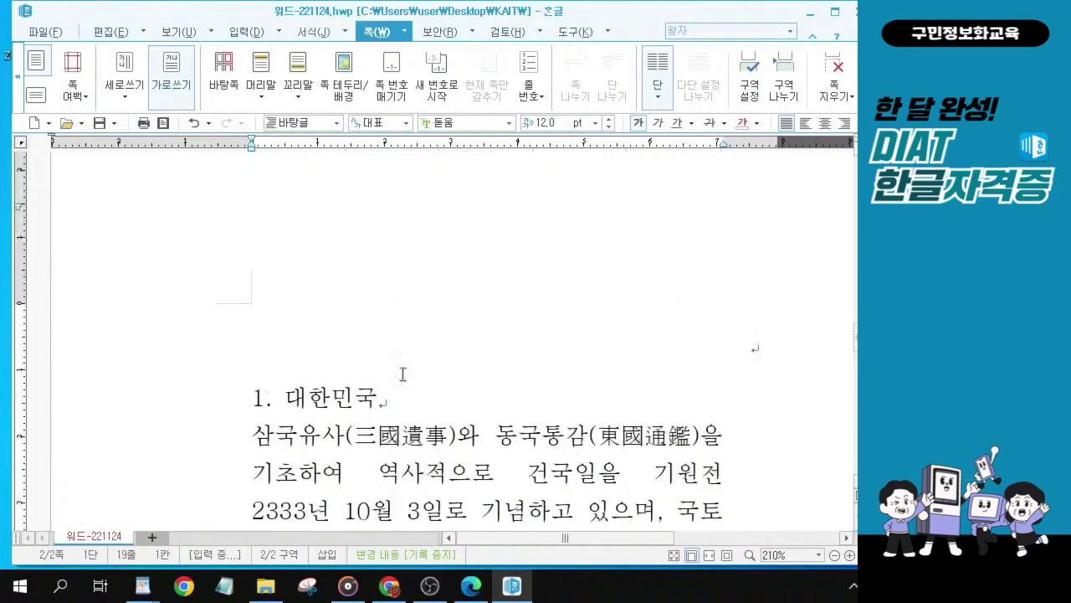
{"action": "scroll", "coordinate": [339, 393], "scroll_direction": "down", "scroll_amount": 1}
{"action": "left_click_drag", "start_coordinate": [406, 293], "coordinate": [201, 293]}
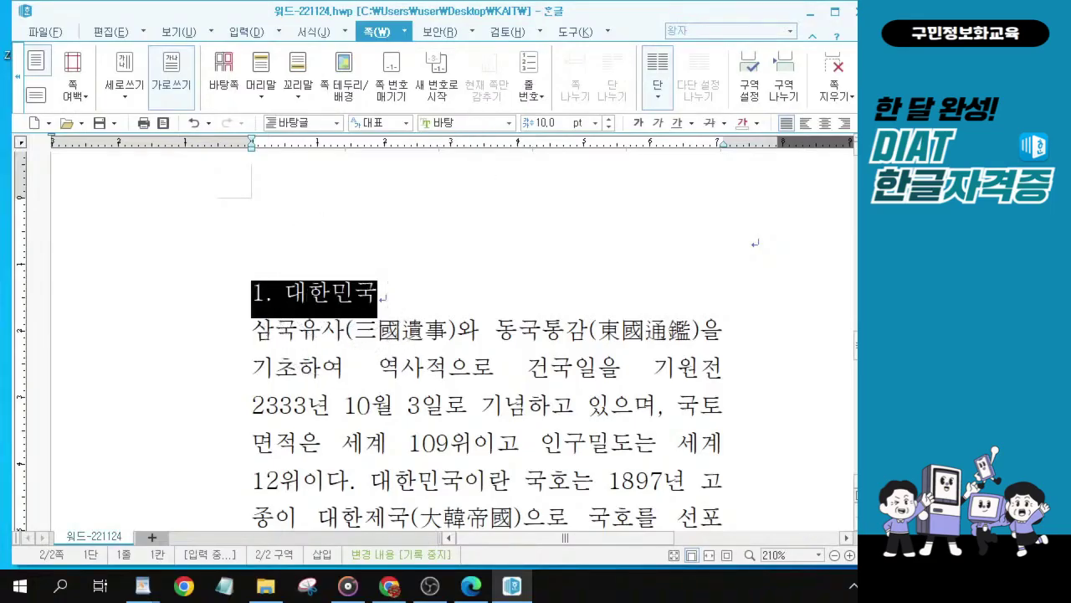
{"action": "left_click", "coordinate": [444, 124]}
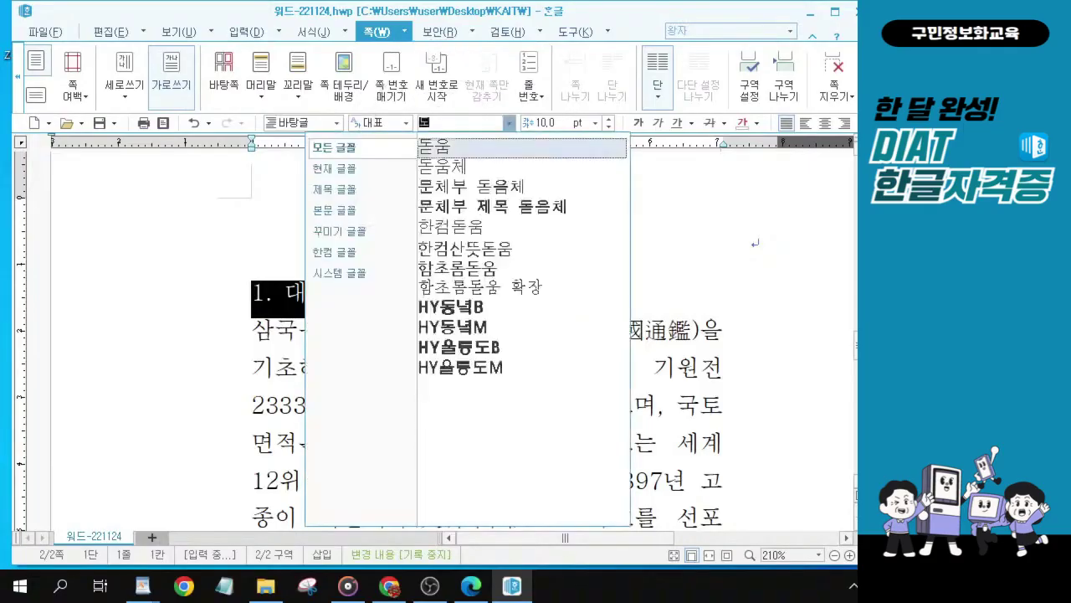
{"action": "type", "text": "돋"}
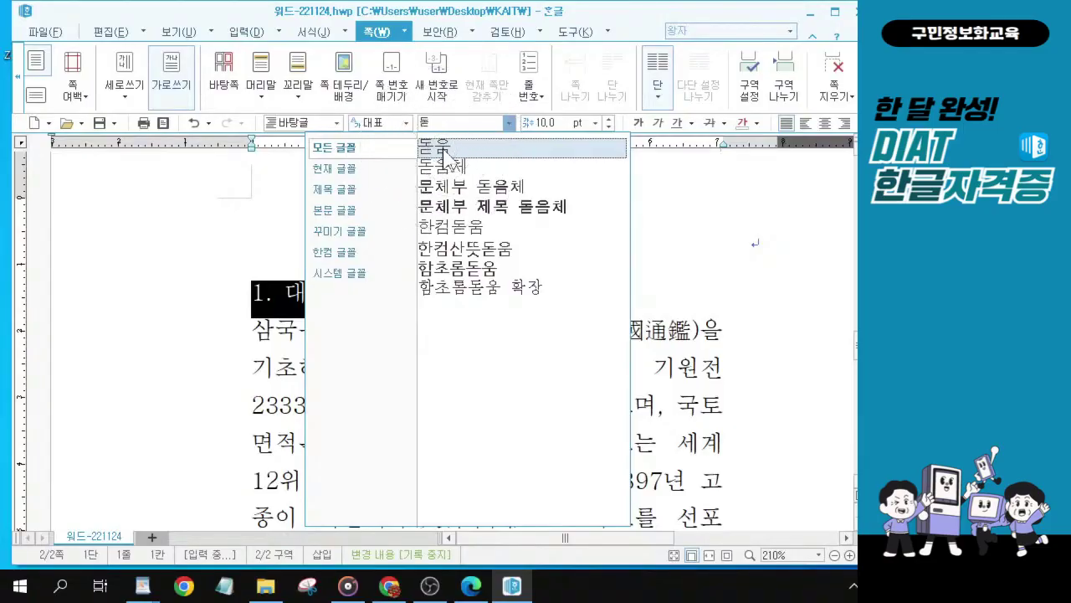
{"action": "left_click", "coordinate": [446, 157]}
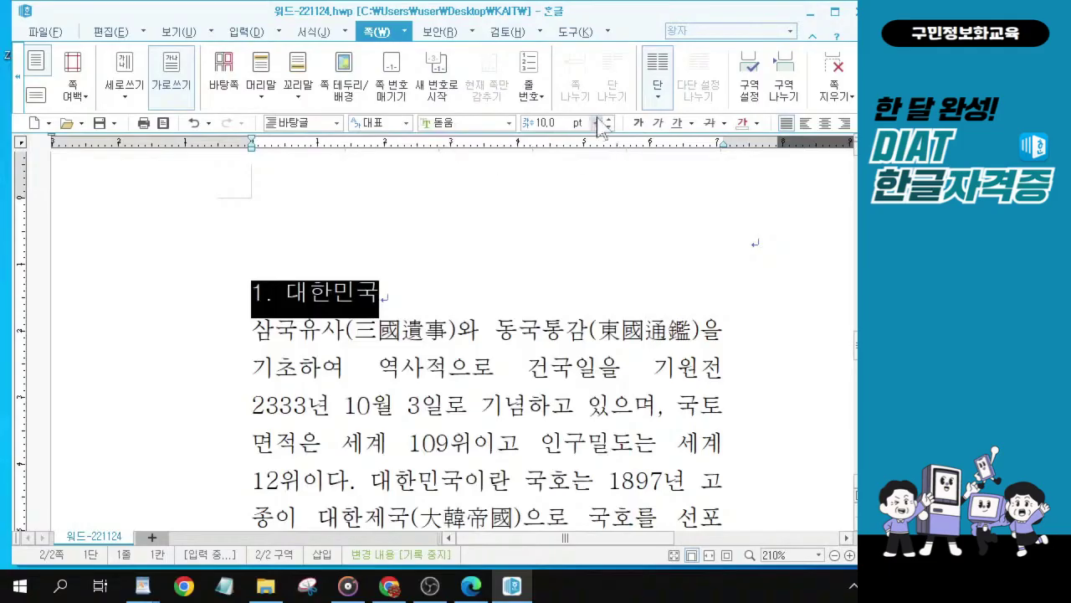
{"action": "left_click", "coordinate": [643, 125]}
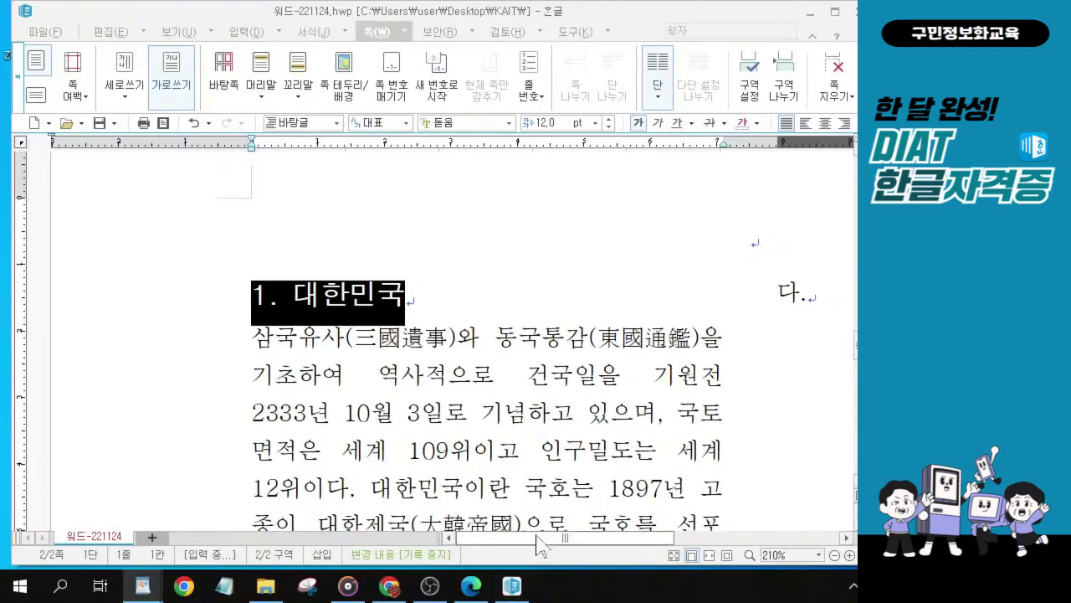
{"action": "left_click", "coordinate": [504, 449]}
Locate the word 특광시 in the section 1 paragraph and compare it with the correction mark in the exam PDF in Edge.
{"action": "key", "text": "alt+Tab"}
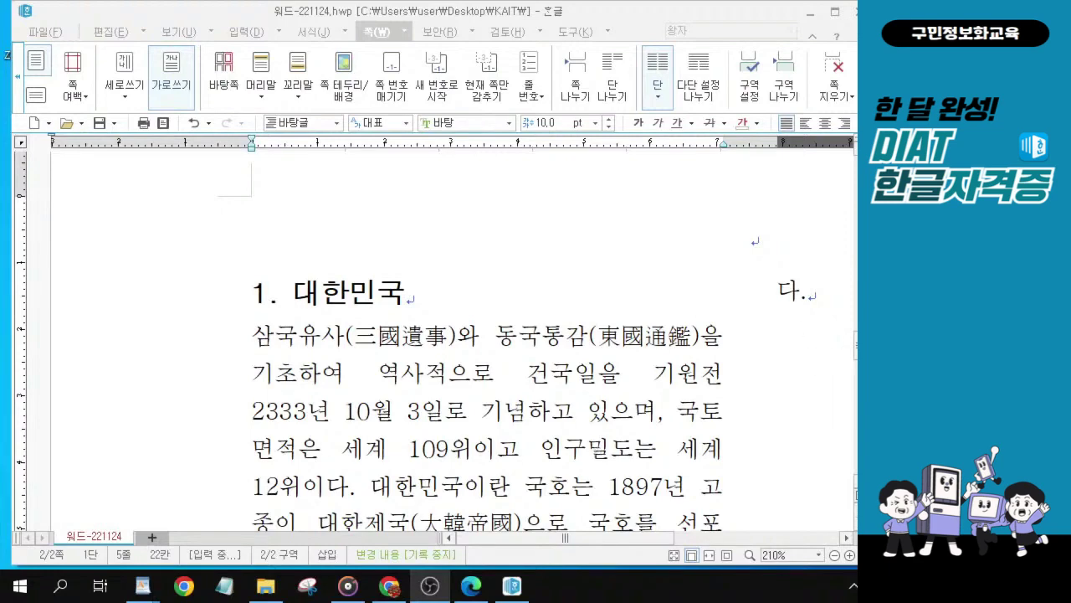
{"action": "scroll", "coordinate": [526, 369], "scroll_direction": "down", "scroll_amount": 4}
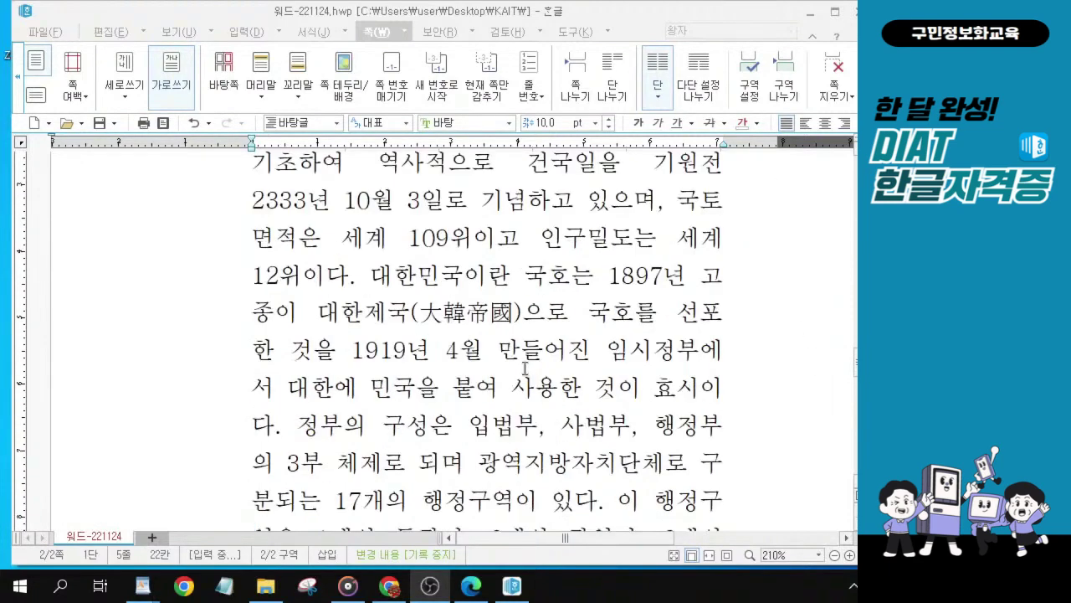
{"action": "scroll", "coordinate": [525, 369], "scroll_direction": "down", "scroll_amount": 2}
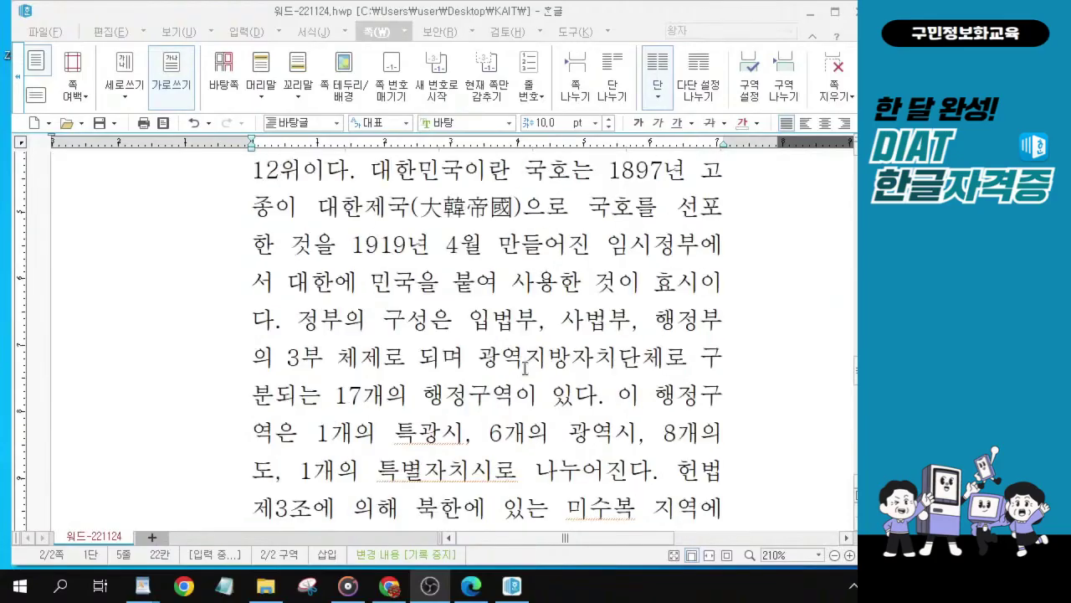
{"action": "left_click", "coordinate": [519, 316]}
{"action": "scroll", "coordinate": [523, 380], "scroll_direction": "down", "scroll_amount": 2}
{"action": "scroll", "coordinate": [565, 328], "scroll_direction": "up", "scroll_amount": 1}
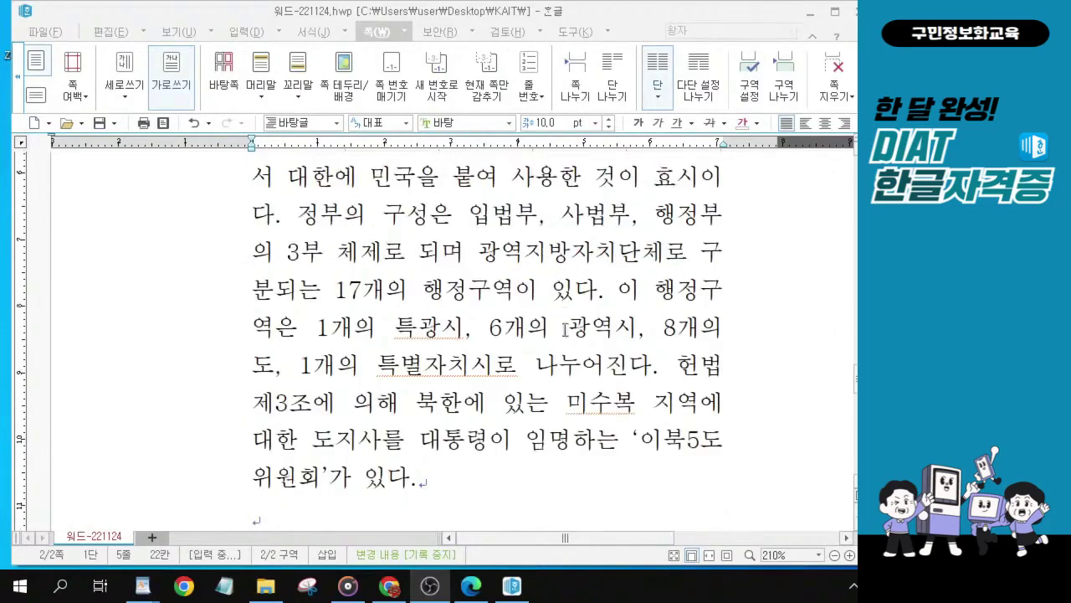
{"action": "left_click", "coordinate": [453, 366]}
{"action": "left_click_drag", "start_coordinate": [393, 337], "coordinate": [461, 330]}
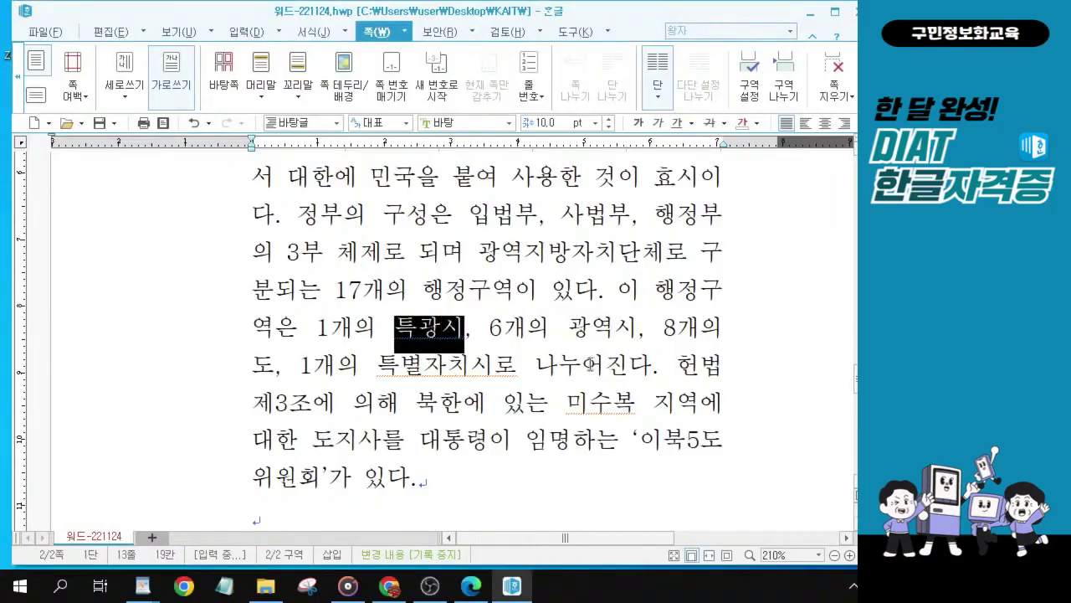
{"action": "left_click", "coordinate": [434, 486]}
{"action": "left_click", "coordinate": [433, 487]}
{"action": "key", "text": "ctrl"}
{"action": "key", "text": "ctrl"}
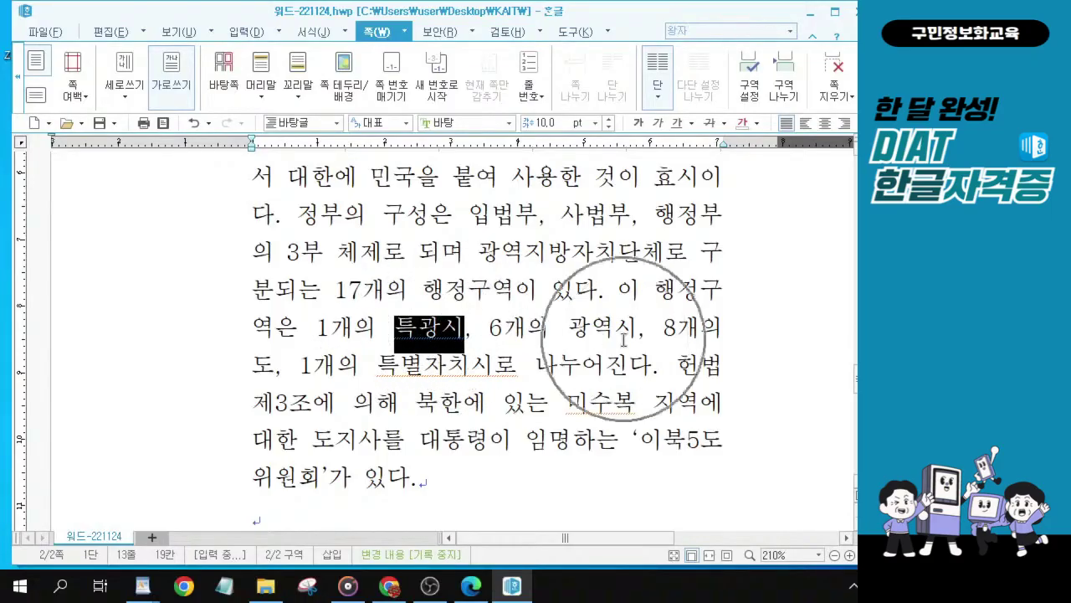
{"action": "key", "text": "ctrl"}
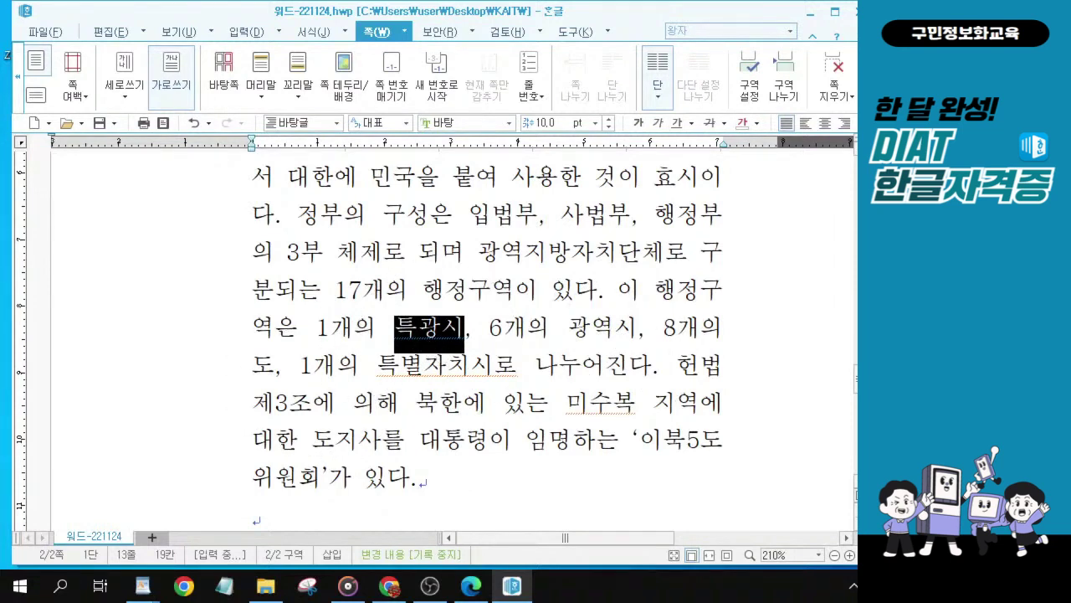
{"action": "key", "text": "alt+Tab"}
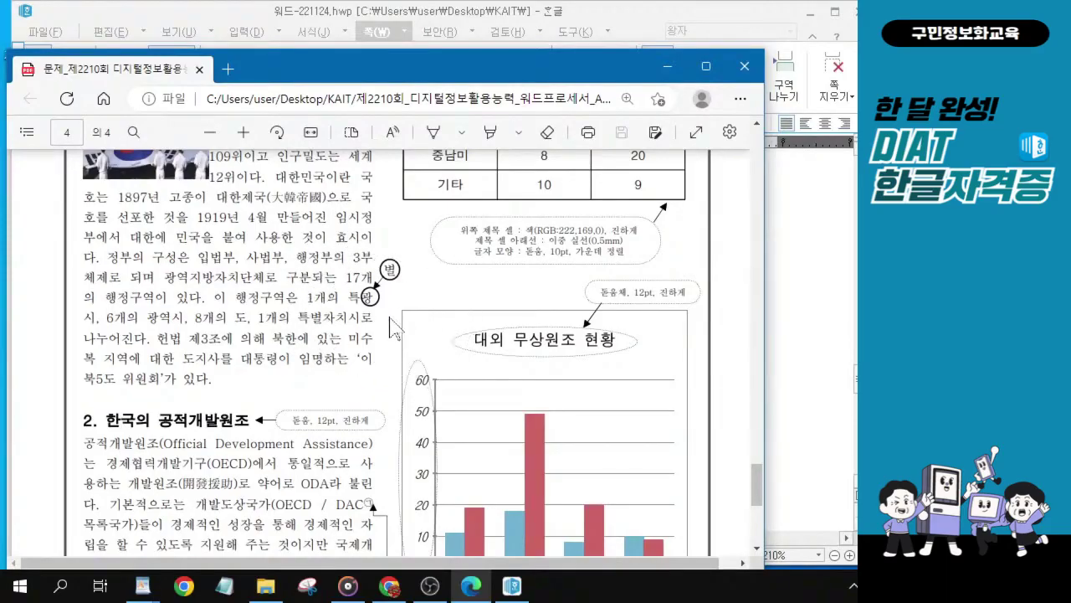
{"action": "key", "text": "alt+Tab"}
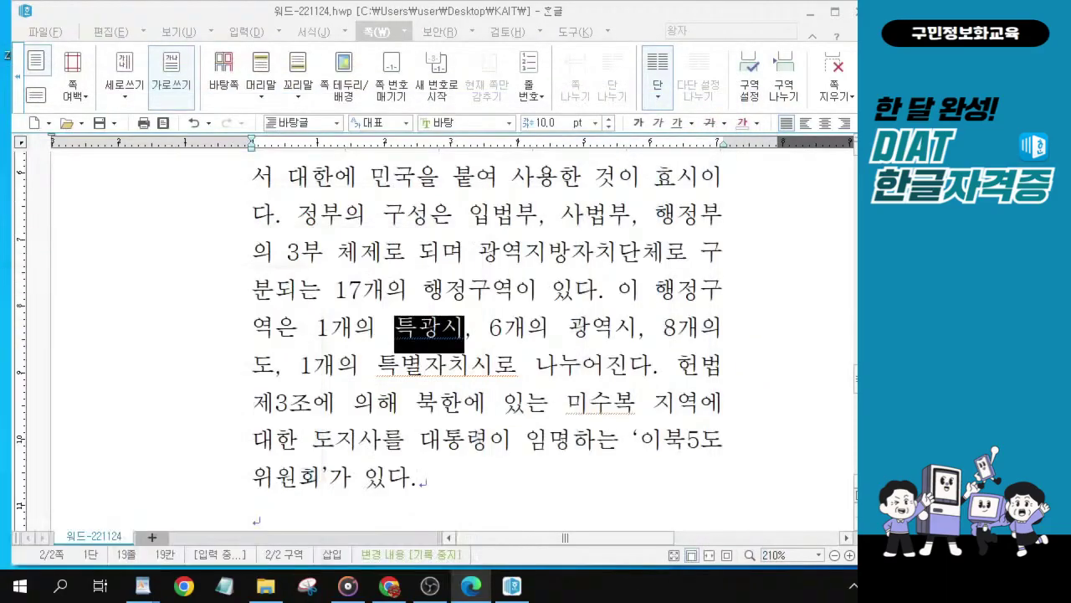
Correct 특광시 to 특별시 in the section 1 paragraph.
{"action": "left_click", "coordinate": [424, 335]}
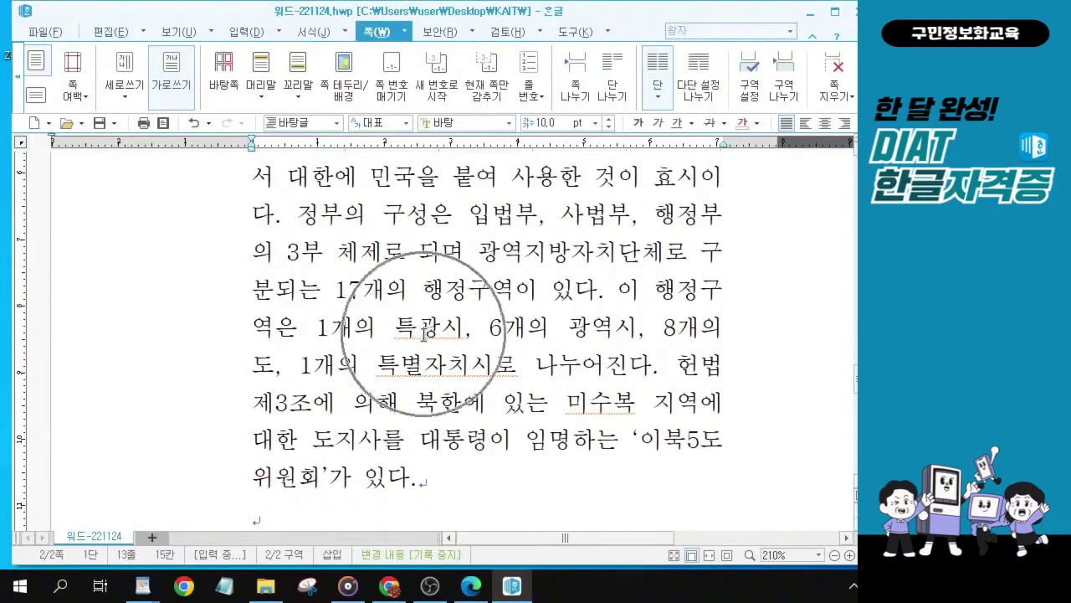
{"action": "key", "text": "BackSpace"}
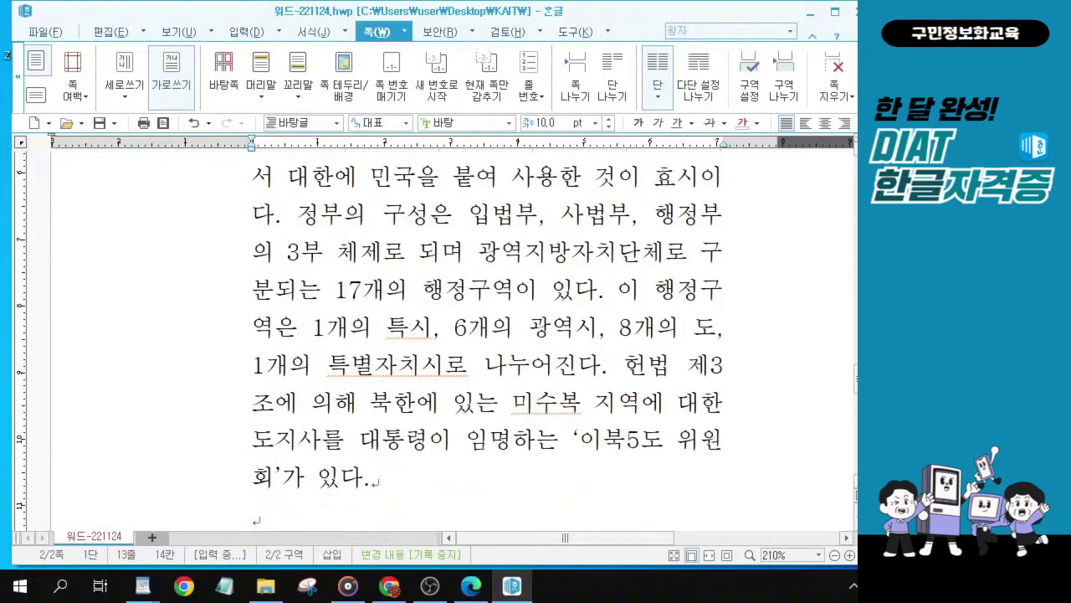
{"action": "type", "text": "별"}
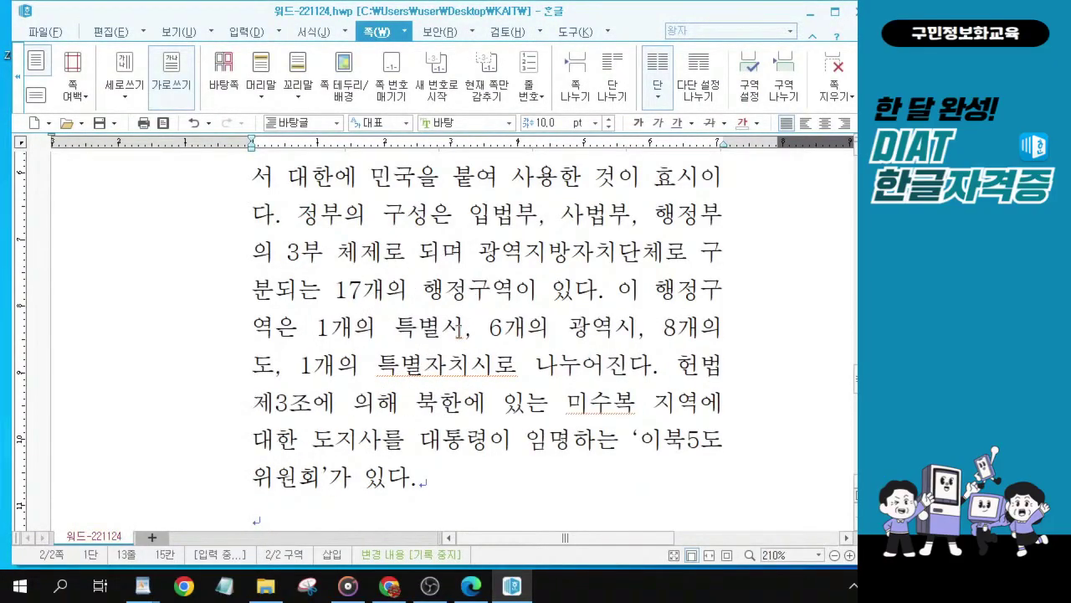
{"action": "left_click_drag", "start_coordinate": [388, 332], "coordinate": [465, 331]}
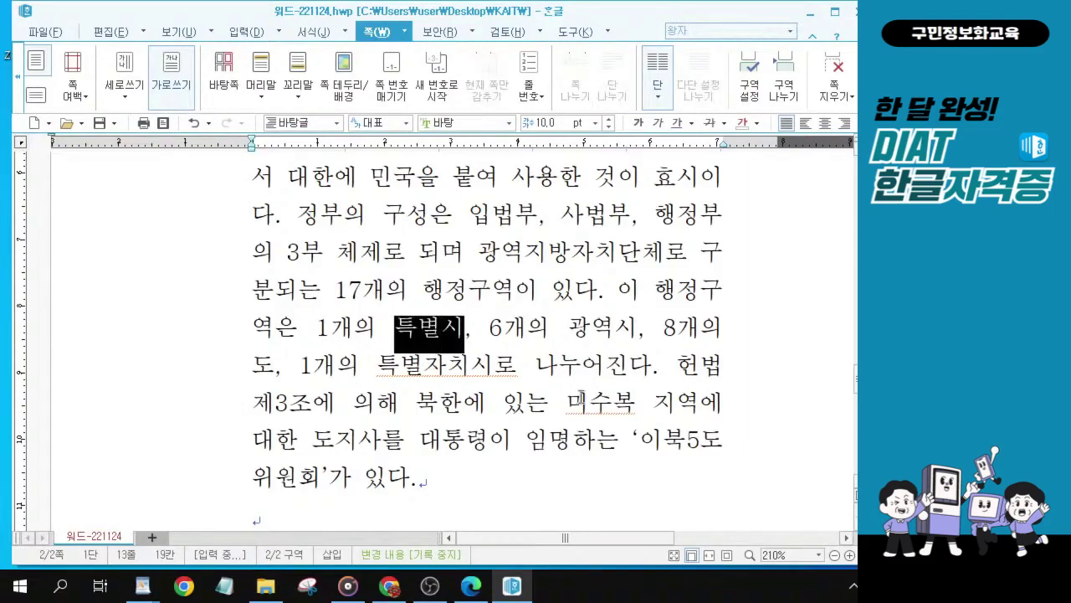
{"action": "key", "text": "F9"}
{"action": "key", "text": "Escape"}
Review the section 2 paragraph for passages to correct and highlight the phrase 안정을 정치의.
{"action": "scroll", "coordinate": [511, 347], "scroll_direction": "up", "scroll_amount": 2}
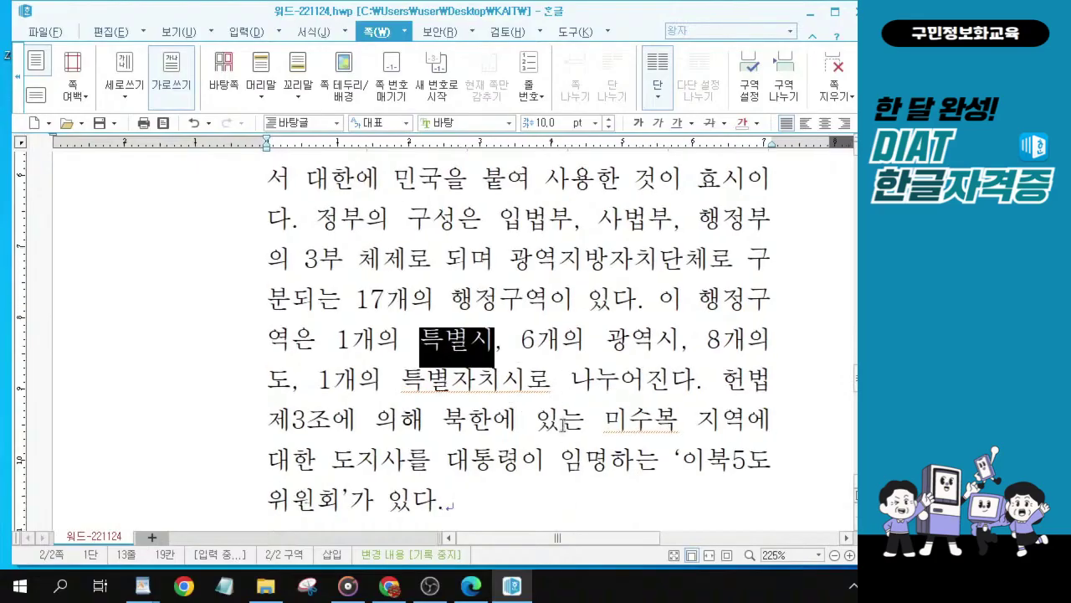
{"action": "left_click_drag", "start_coordinate": [577, 537], "coordinate": [603, 538]}
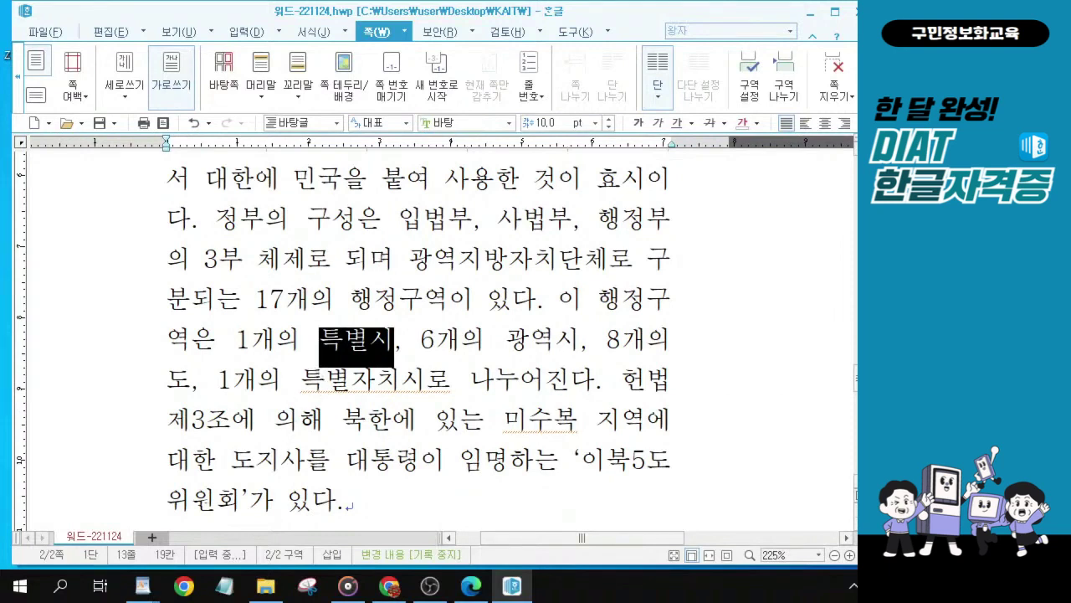
{"action": "key", "text": "alt+Tab"}
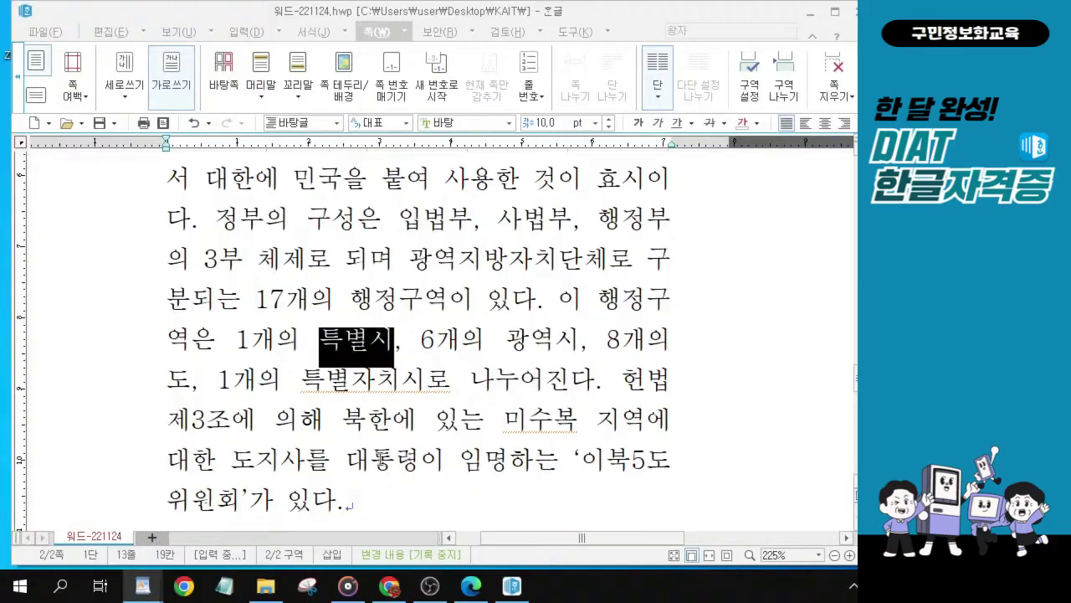
{"action": "scroll", "coordinate": [379, 443], "scroll_direction": "down", "scroll_amount": 5}
{"action": "scroll", "coordinate": [282, 245], "scroll_direction": "up", "scroll_amount": 3}
{"action": "left_click", "coordinate": [316, 400]}
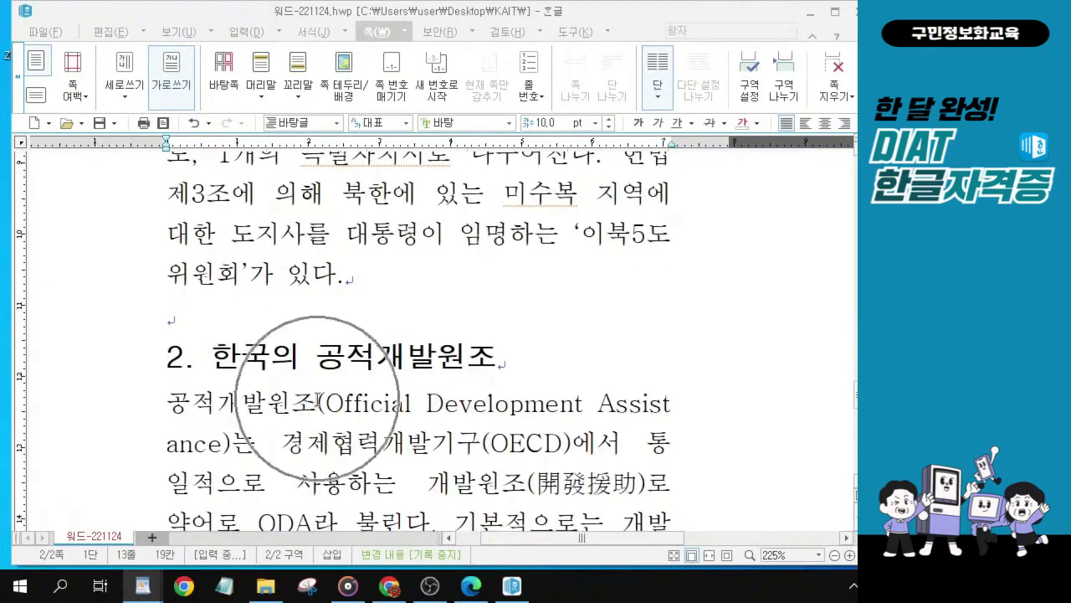
{"action": "left_click", "coordinate": [458, 445]}
{"action": "left_click", "coordinate": [459, 445]}
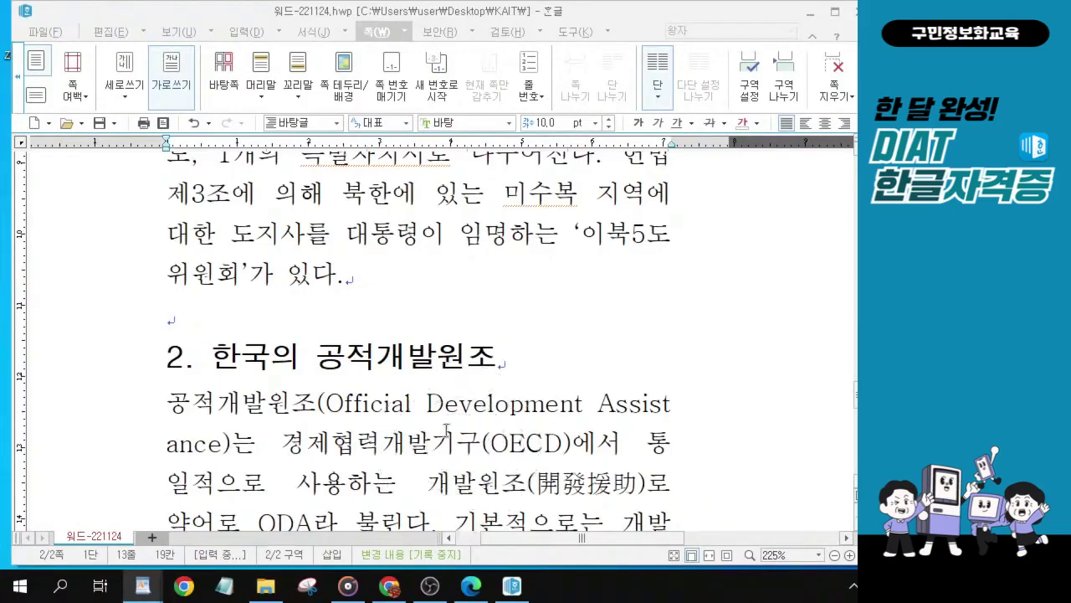
{"action": "scroll", "coordinate": [342, 429], "scroll_direction": "down", "scroll_amount": 2}
{"action": "scroll", "coordinate": [341, 428], "scroll_direction": "down", "scroll_amount": 2}
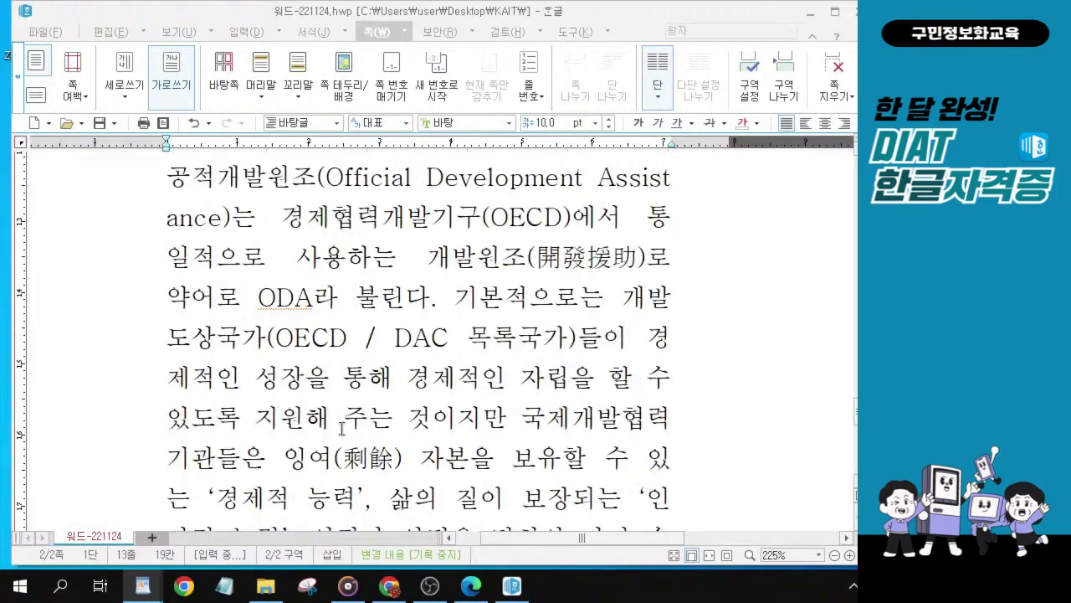
{"action": "scroll", "coordinate": [341, 428], "scroll_direction": "down", "scroll_amount": 2}
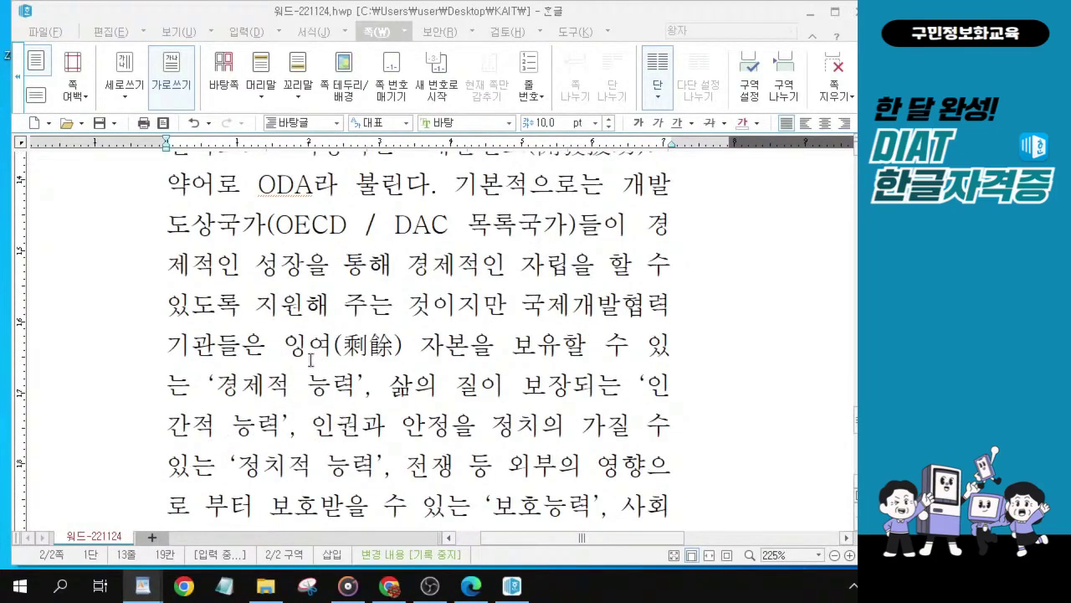
{"action": "left_click_drag", "start_coordinate": [284, 344], "coordinate": [412, 346]}
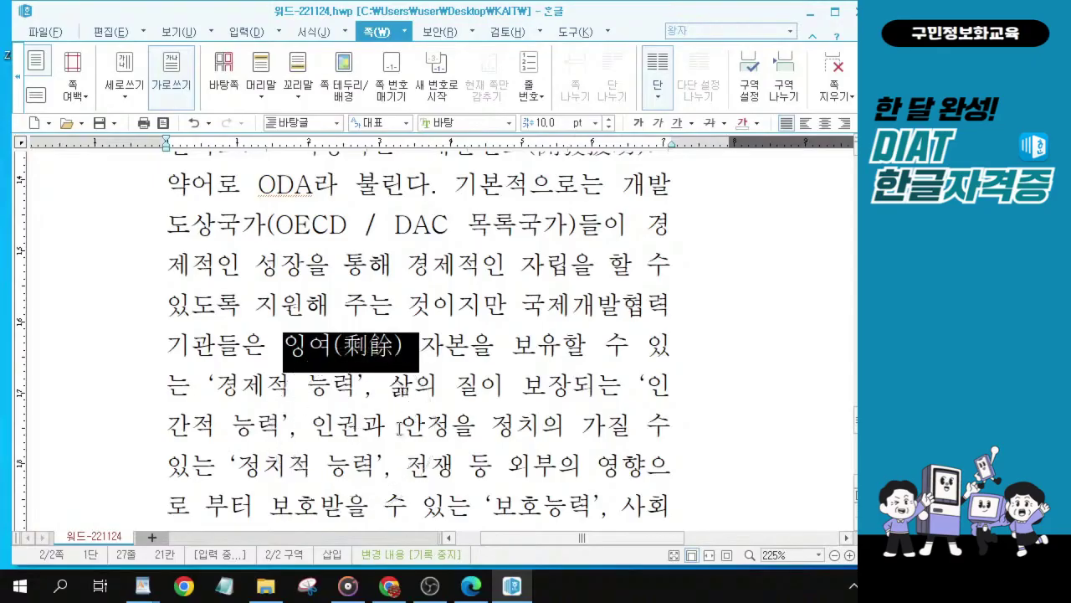
{"action": "left_click_drag", "start_coordinate": [311, 427], "coordinate": [630, 425]}
{"action": "left_click_drag", "start_coordinate": [288, 345], "coordinate": [415, 346]}
{"action": "left_click_drag", "start_coordinate": [311, 426], "coordinate": [564, 428]}
{"action": "left_click", "coordinate": [407, 428]}
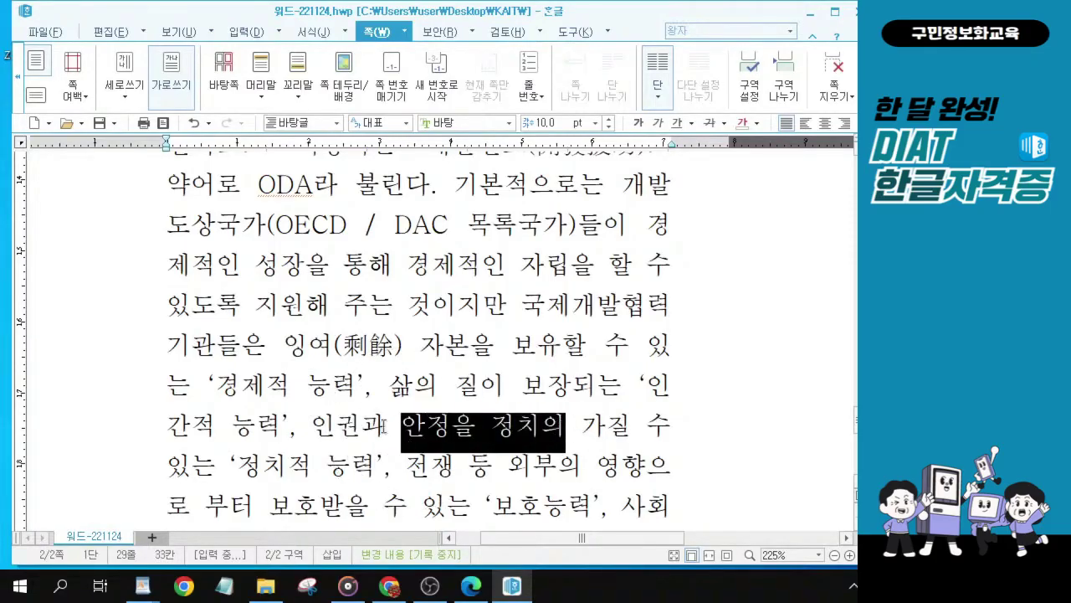
Examine the word-swap mark on 안정을 정치의 in the exam PDF in Edge and return to the Hangul document.
{"action": "key", "text": "ctrl"}
{"action": "key", "text": "ctrl"}
{"action": "key", "text": "ctrl"}
{"action": "key", "text": "alt+Tab"}
{"action": "left_click_drag", "start_coordinate": [527, 201], "coordinate": [536, 123]}
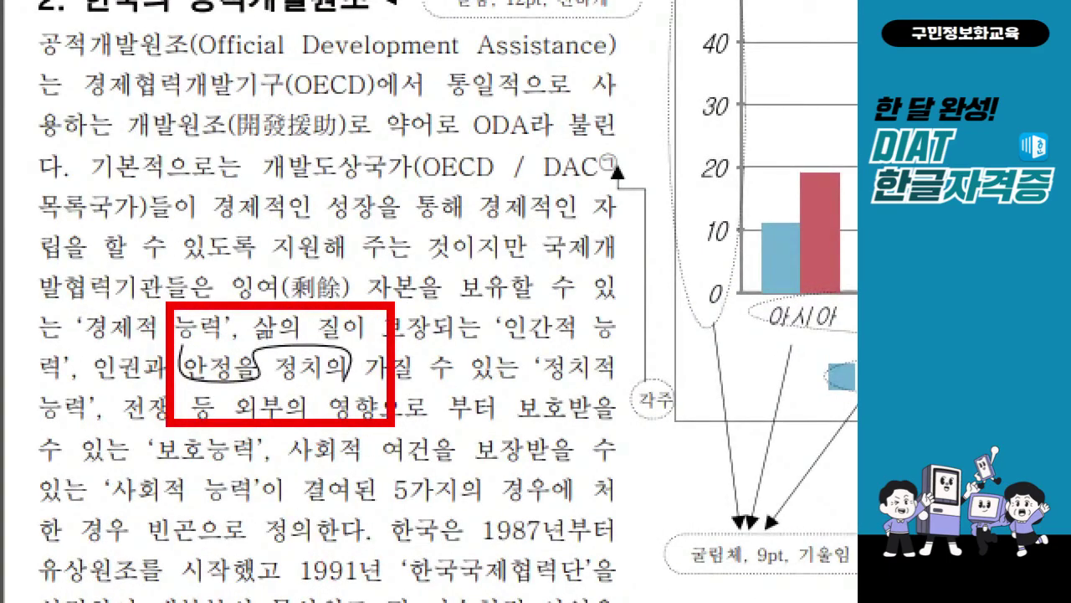
{"action": "mouse_move", "coordinate": [231, 385]}
{"action": "left_mouse_down"}
{"action": "mouse_move", "coordinate": [199, 379]}
{"action": "mouse_move", "coordinate": [266, 348]}
{"action": "mouse_move", "coordinate": [238, 375]}
{"action": "mouse_move", "coordinate": [241, 356]}
{"action": "mouse_move", "coordinate": [293, 368]}
{"action": "mouse_move", "coordinate": [364, 339]}
{"action": "left_mouse_up"}
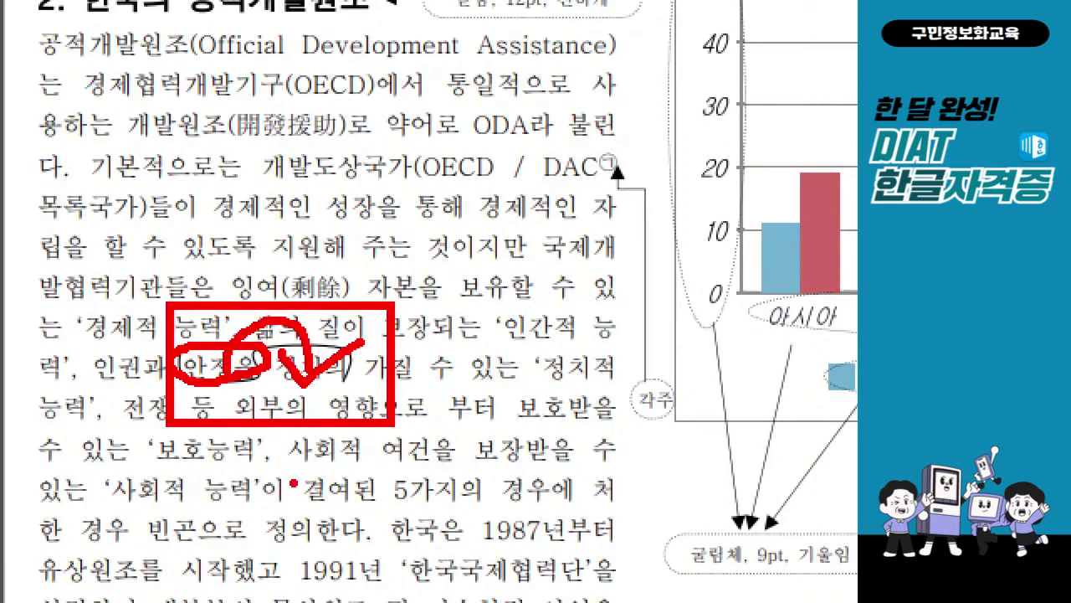
{"action": "key", "text": "Escape"}
{"action": "key", "text": "alt+Tab"}
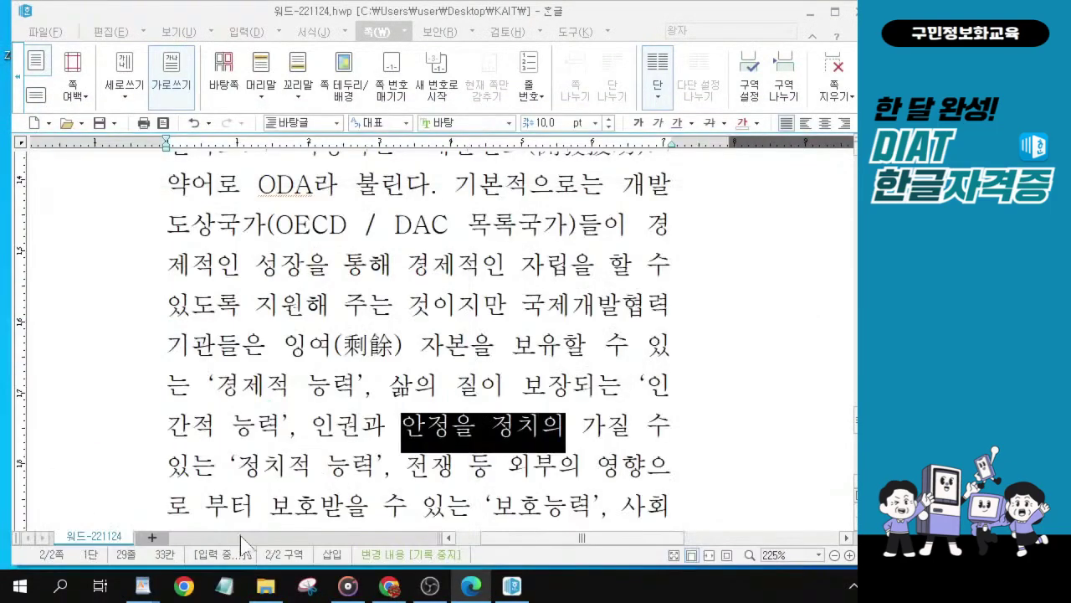
Swap 안정을 and 정치의 in the section 2 paragraph so the phrase reads 정치의 안정을.
{"action": "left_click", "coordinate": [420, 427]}
{"action": "left_click_drag", "start_coordinate": [403, 429], "coordinate": [494, 429]}
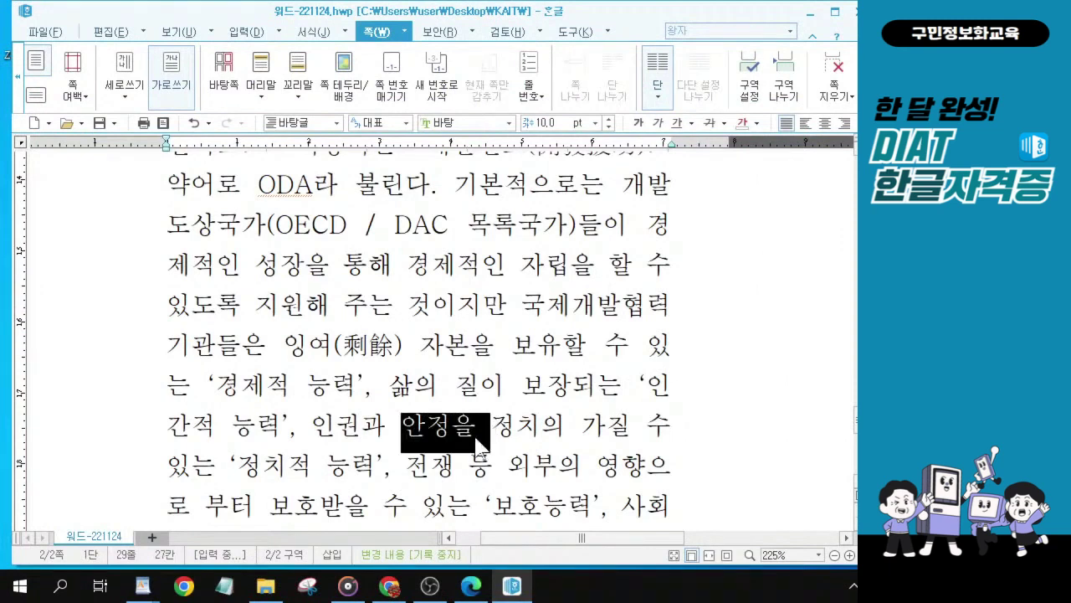
{"action": "left_click_drag", "start_coordinate": [458, 441], "coordinate": [583, 436]}
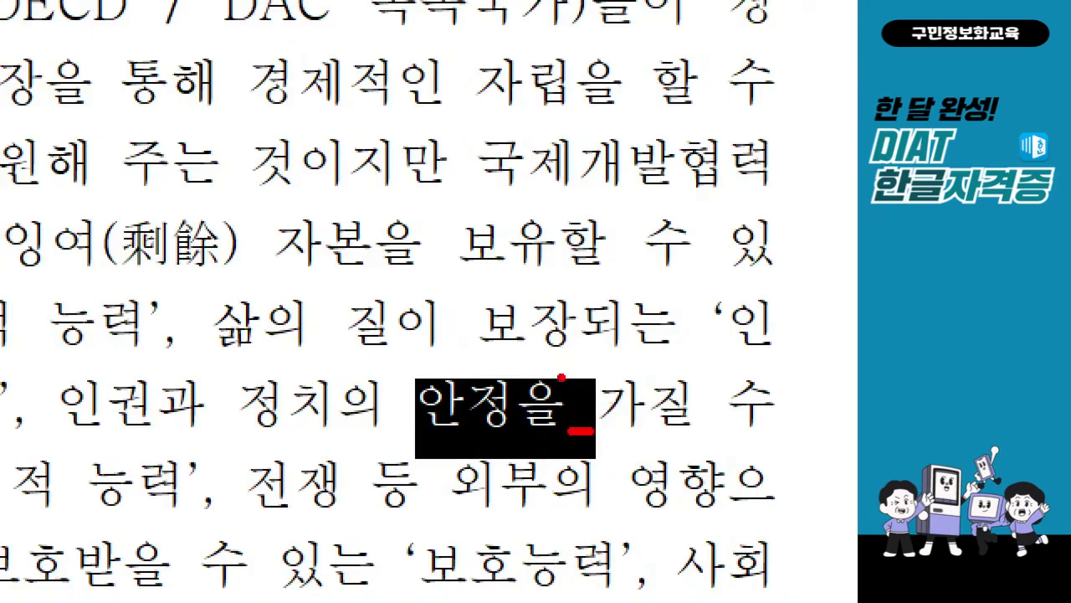
{"action": "mouse_move", "coordinate": [566, 369]}
{"action": "left_mouse_down"}
{"action": "mouse_move", "coordinate": [577, 383]}
{"action": "mouse_move", "coordinate": [628, 327]}
{"action": "left_mouse_up"}
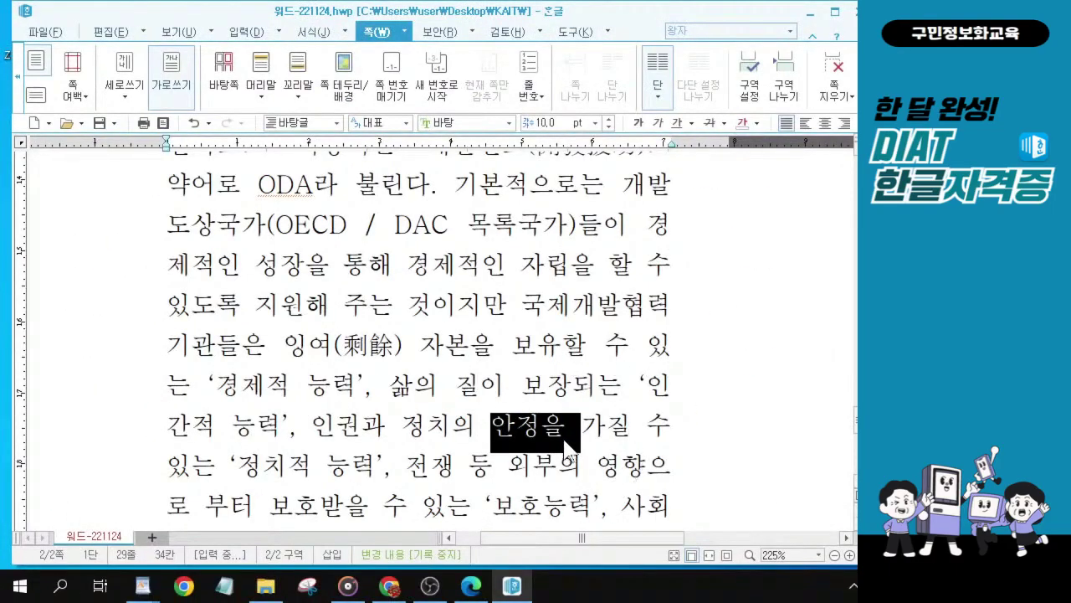
{"action": "left_click", "coordinate": [564, 438]}
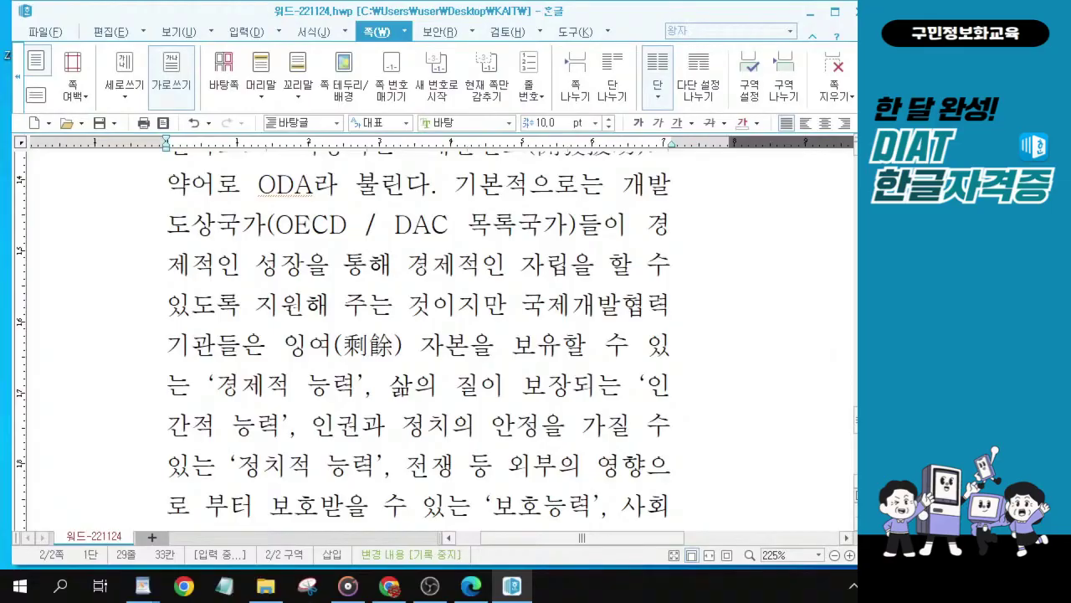
{"action": "key", "text": "alt+Tab"}
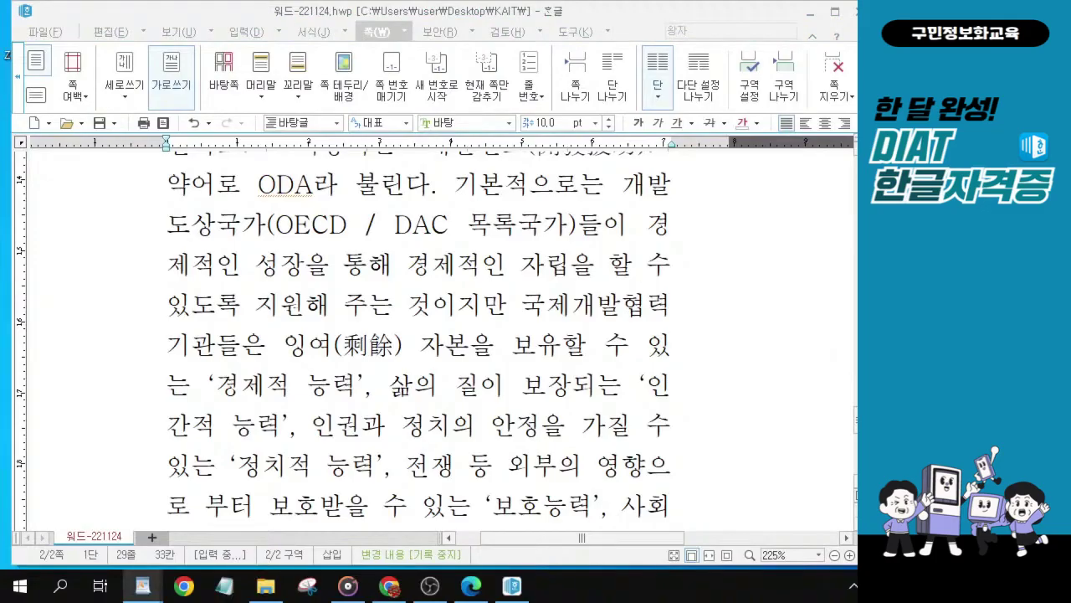
{"action": "key", "text": "alt+Tab"}
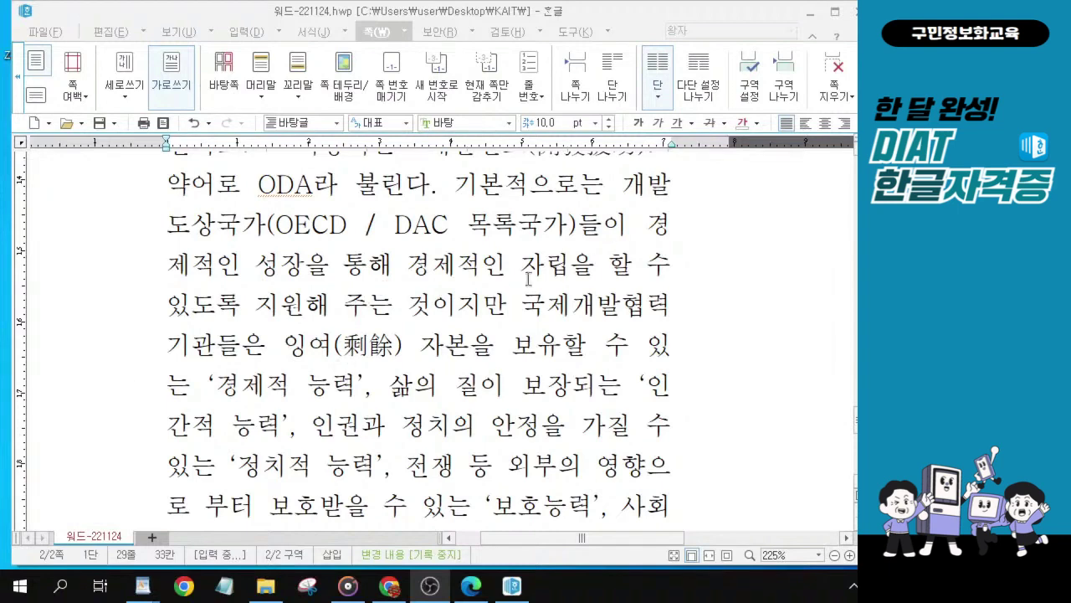
Set the font size of the empty title line above the 1. 대한민국 heading to 10 pt.
{"action": "scroll", "coordinate": [529, 293], "scroll_direction": "up", "scroll_amount": 8}
{"action": "scroll", "coordinate": [525, 306], "scroll_direction": "up", "scroll_amount": 10}
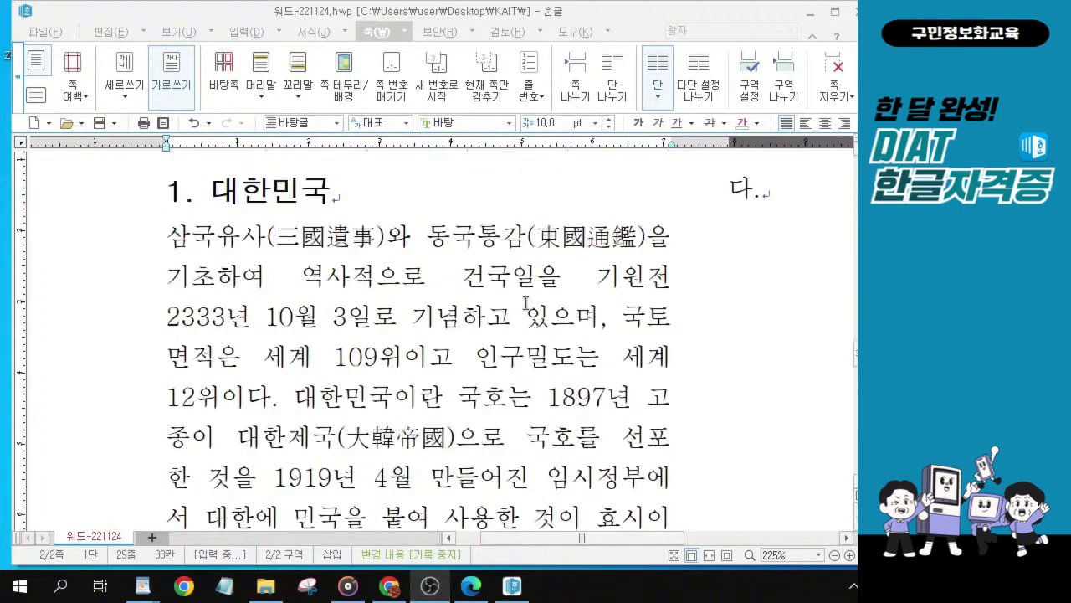
{"action": "scroll", "coordinate": [480, 344], "scroll_direction": "down", "scroll_amount": 3}
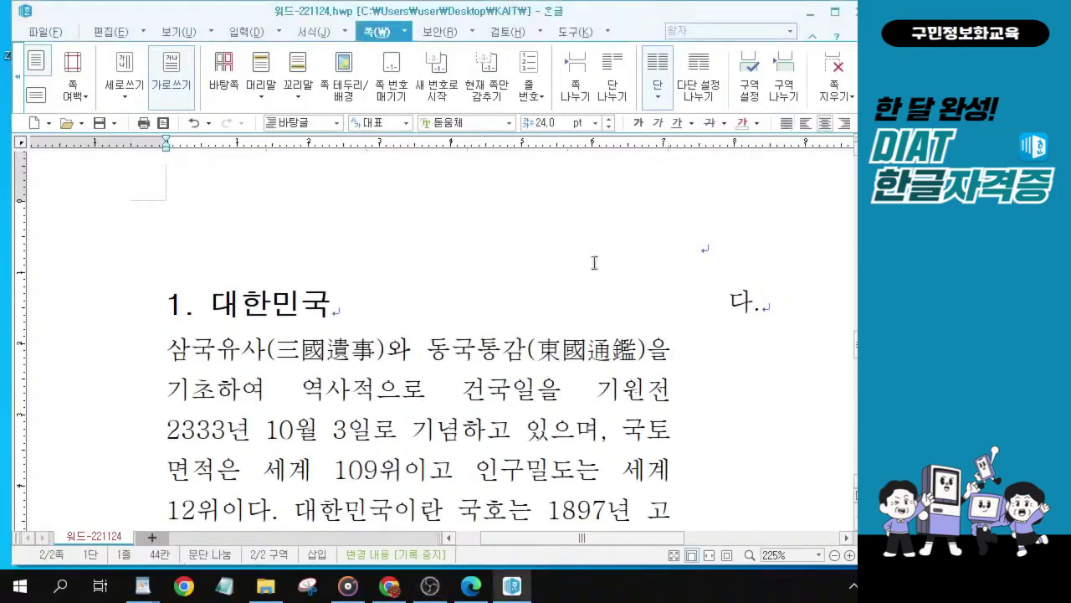
{"action": "left_click", "coordinate": [703, 264]}
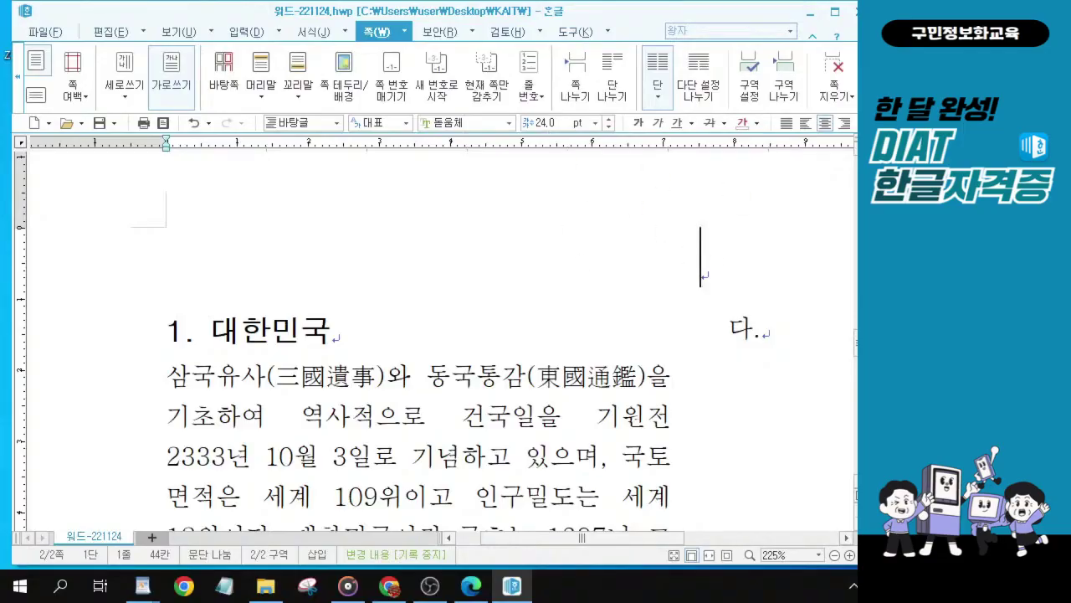
{"action": "left_click", "coordinate": [706, 273]}
{"action": "left_click", "coordinate": [551, 123]}
{"action": "type", "text": "10"}
{"action": "key", "text": "Return"}
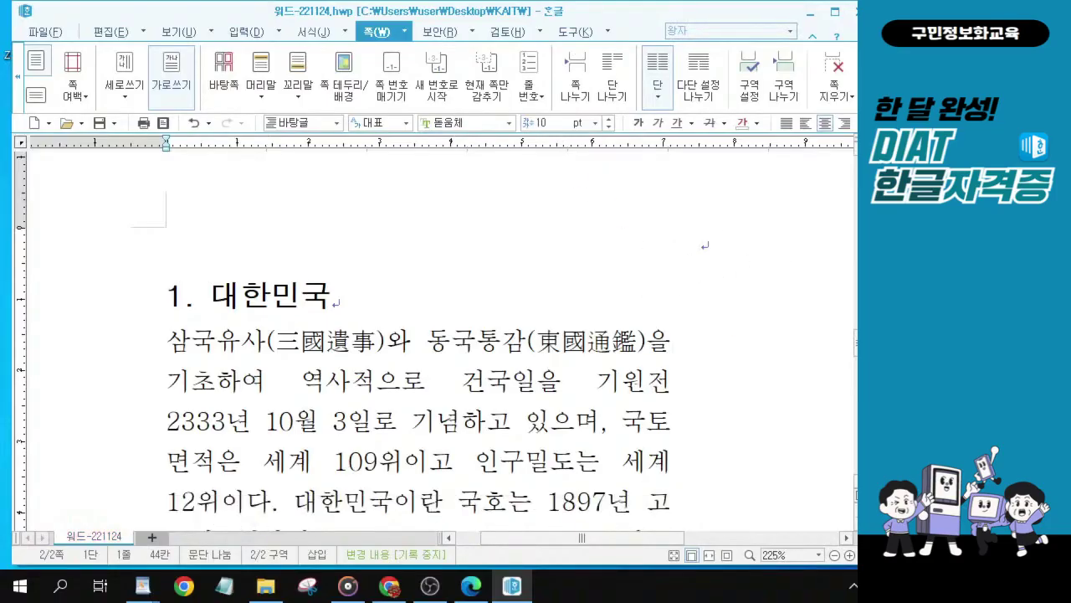
{"action": "left_click", "coordinate": [703, 251]}
{"action": "mouse_move", "coordinate": [720, 309]}
{"action": "left_mouse_down"}
{"action": "mouse_move", "coordinate": [764, 361]}
{"action": "mouse_move", "coordinate": [849, 271]}
{"action": "left_mouse_up"}
{"action": "mouse_move", "coordinate": [407, 69]}
{"action": "left_mouse_down"}
{"action": "mouse_move", "coordinate": [454, 123]}
{"action": "mouse_move", "coordinate": [510, 127]}
{"action": "left_mouse_up"}
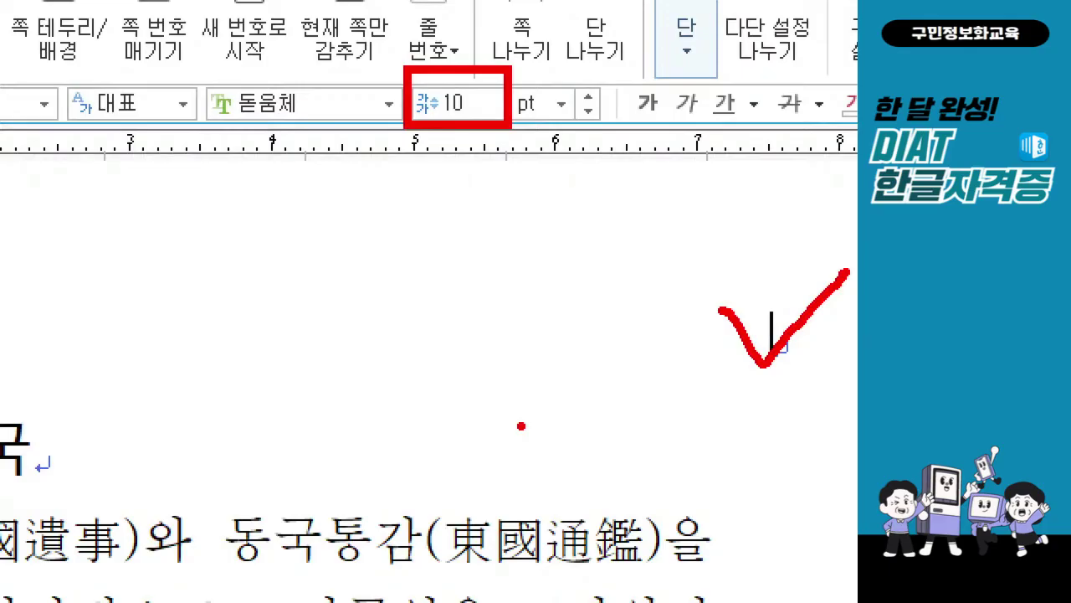
{"action": "key", "text": "Escape"}
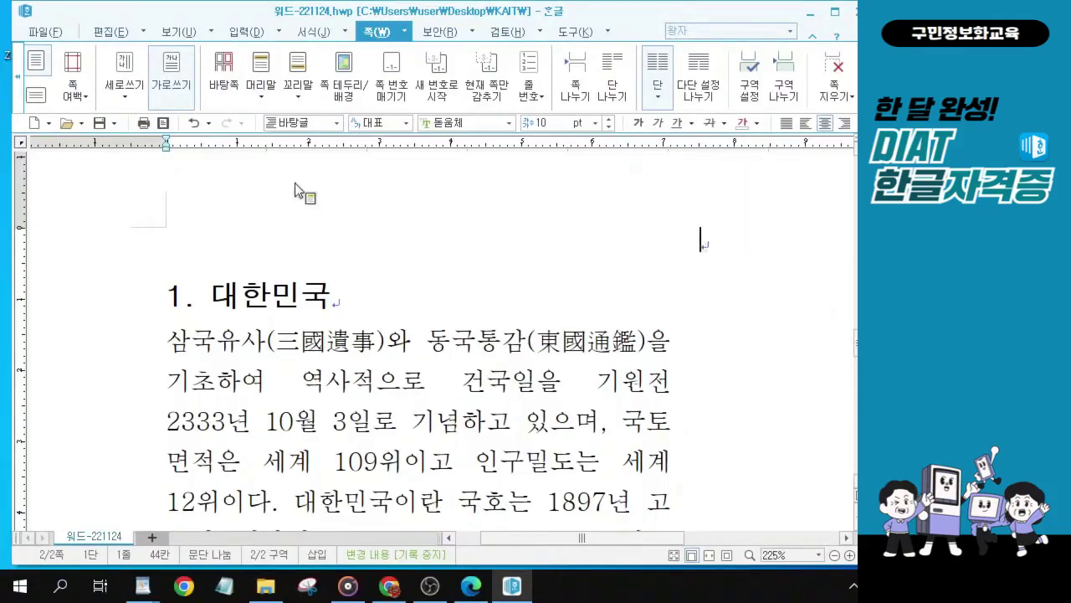
Draw a horizontal text box about 45 mm wide and 10 mm high above the 1. 대한민국 heading.
{"action": "left_click", "coordinate": [241, 33]}
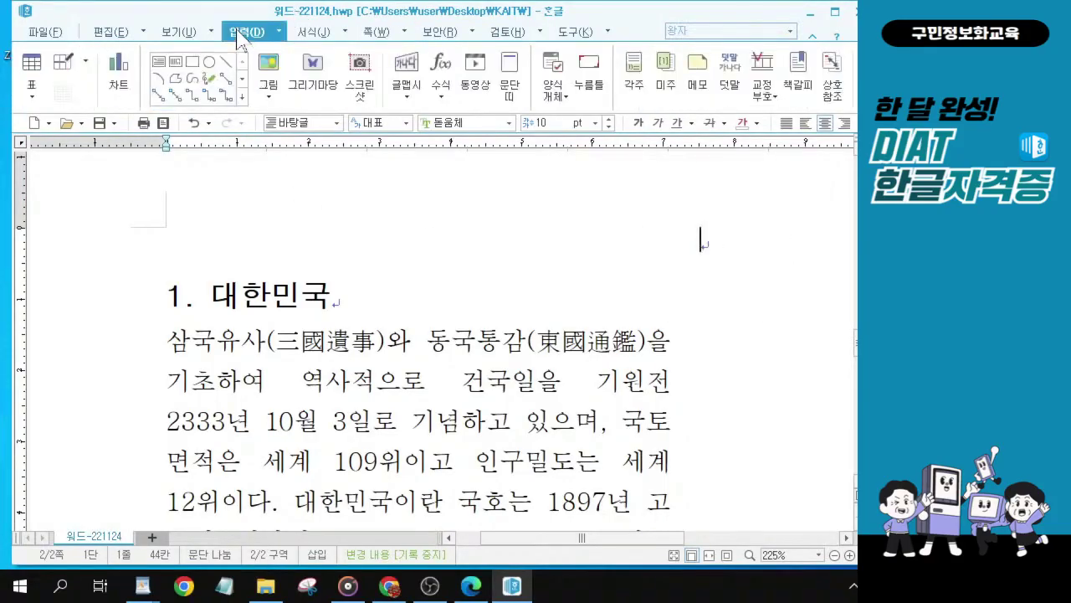
{"action": "key", "text": "ctrl"}
{"action": "key", "text": "ctrl"}
{"action": "key", "text": "ctrl"}
{"action": "left_click", "coordinate": [158, 63]}
{"action": "left_click_drag", "start_coordinate": [308, 192], "coordinate": [629, 262]}
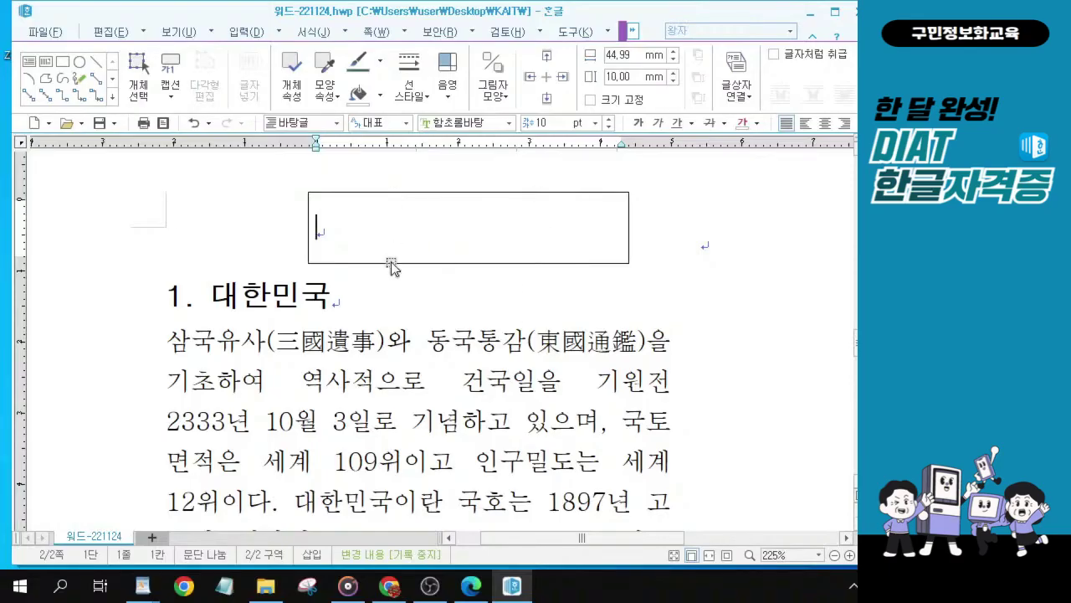
In the text box's object properties, set the width to 50 mm and height to 12 mm, and enable 글자처럼 취급.
{"action": "left_click", "coordinate": [390, 263]}
{"action": "left_click", "coordinate": [390, 263]}
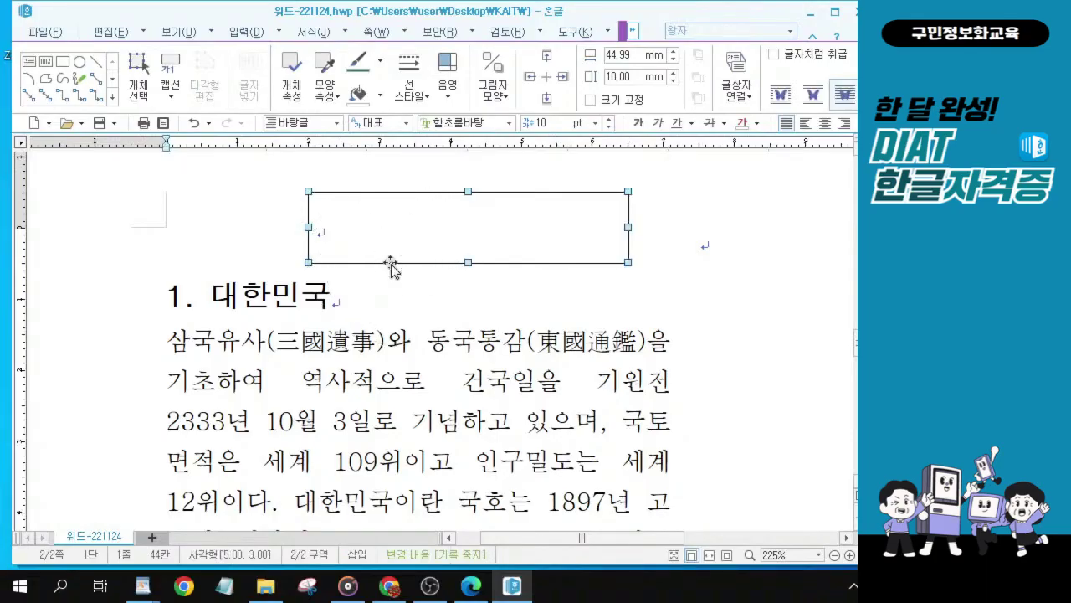
{"action": "left_click", "coordinate": [389, 263]}
{"action": "double_click", "coordinate": [389, 263]}
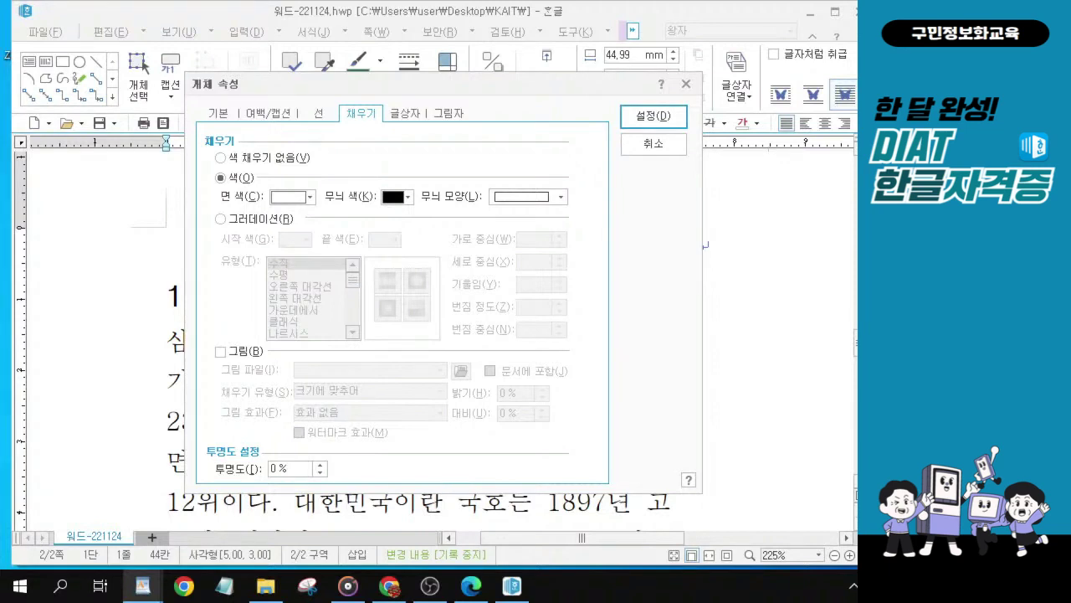
{"action": "left_click", "coordinate": [231, 117]}
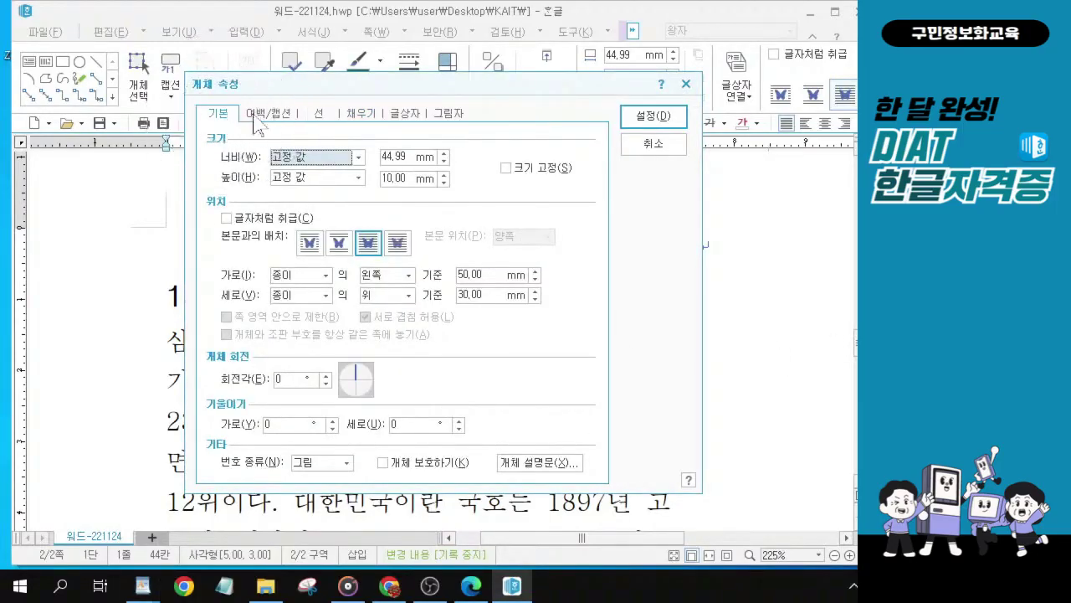
{"action": "left_click", "coordinate": [444, 153]}
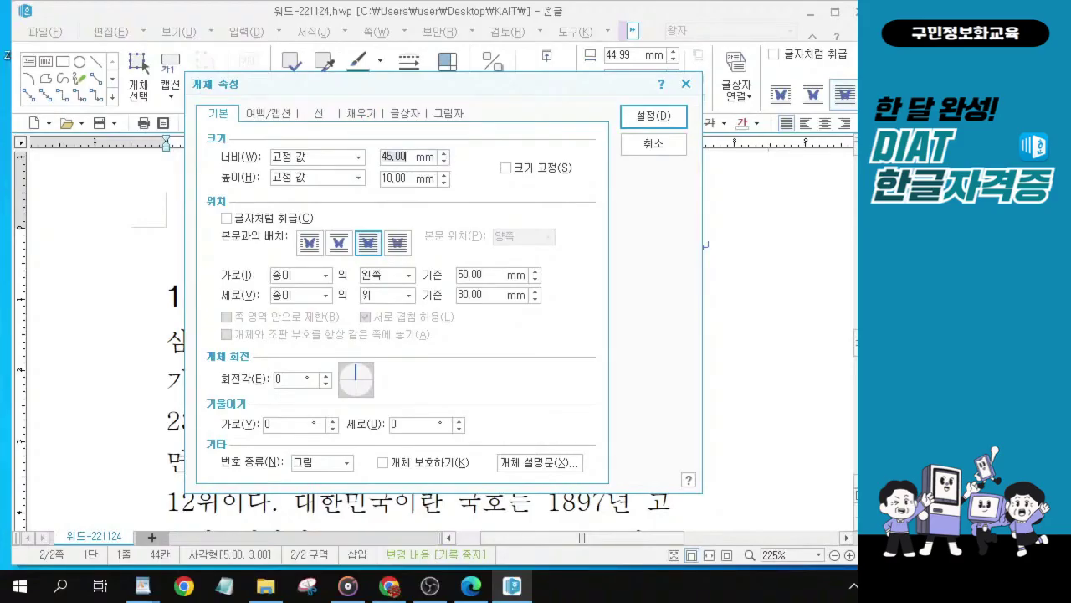
{"action": "type", "text": "50"}
{"action": "key", "text": "Tab"}
{"action": "key", "text": "Tab"}
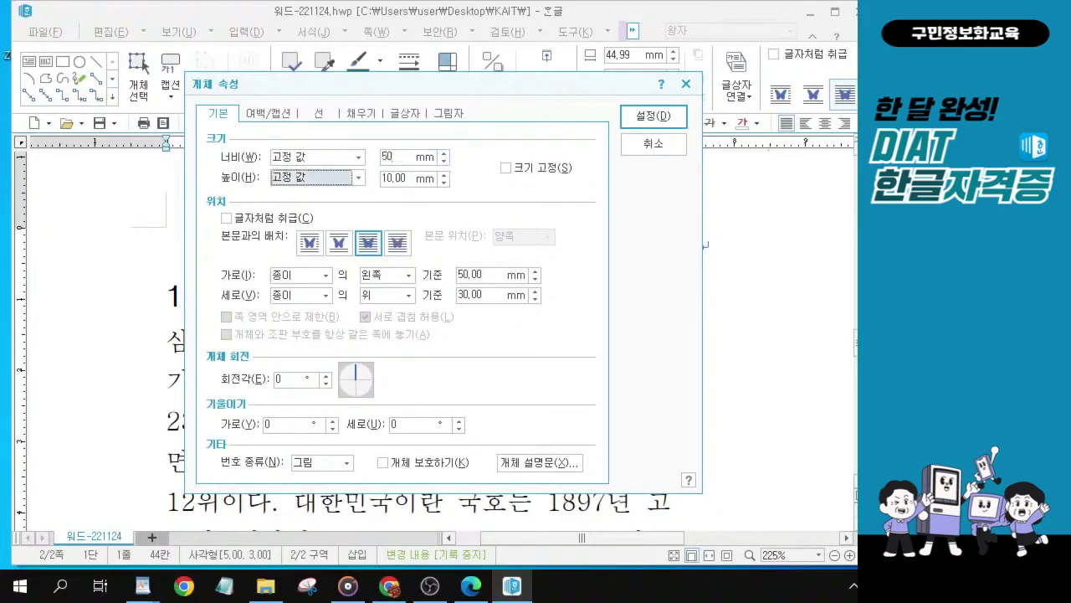
{"action": "type", "text": "12"}
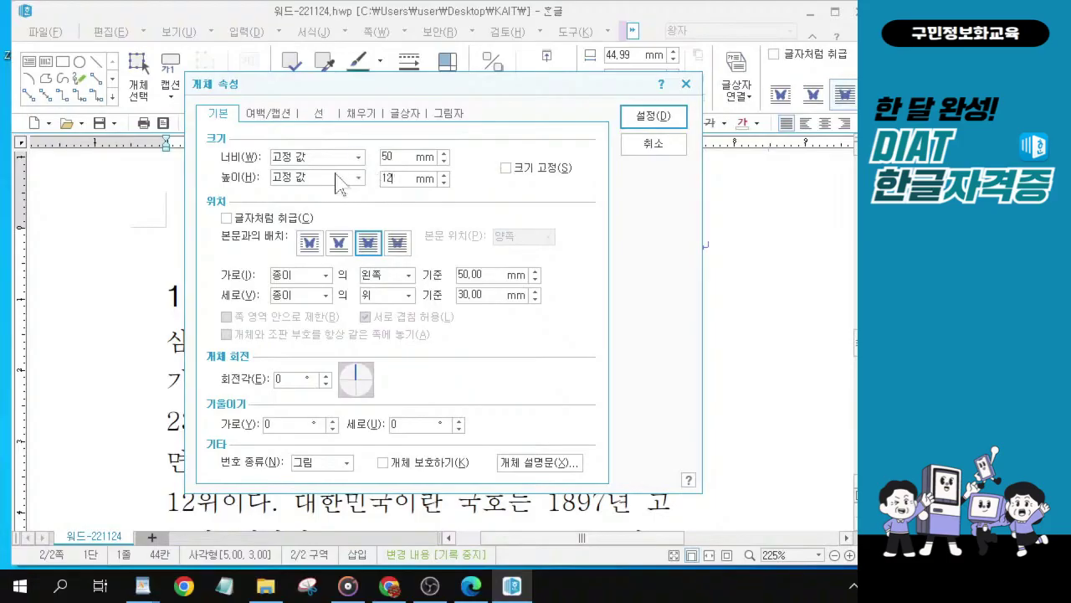
{"action": "left_click", "coordinate": [225, 219]}
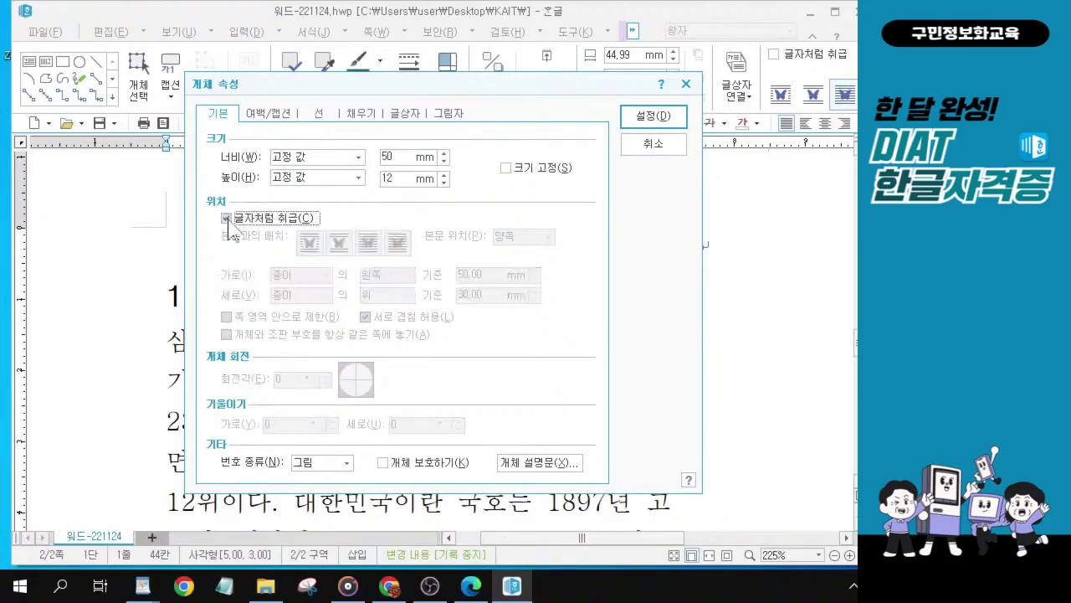
{"action": "key", "text": "alt+Tab"}
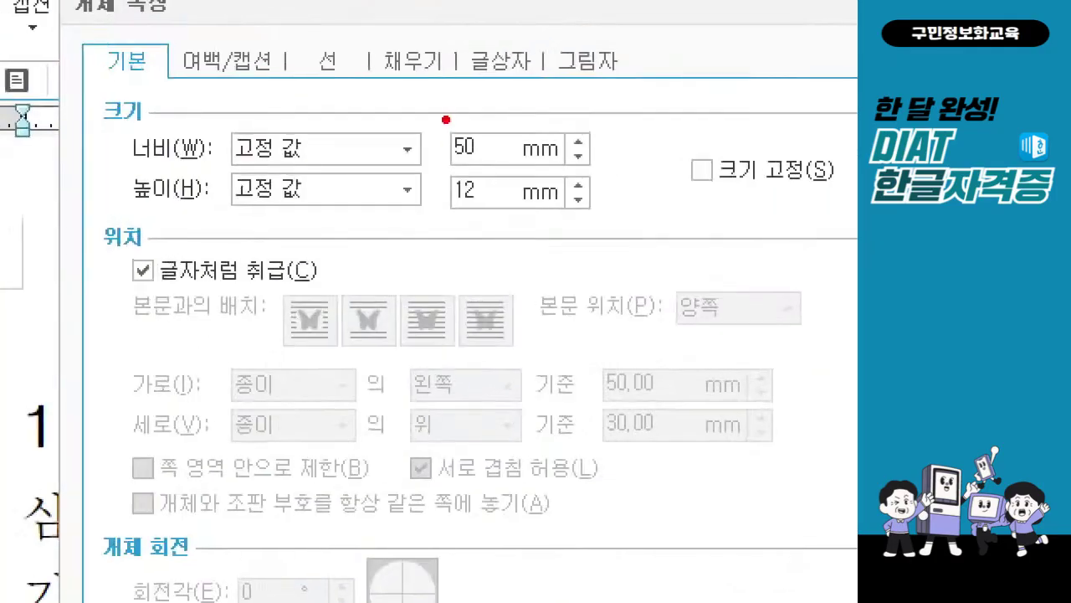
{"action": "left_click_drag", "start_coordinate": [438, 116], "coordinate": [535, 230]}
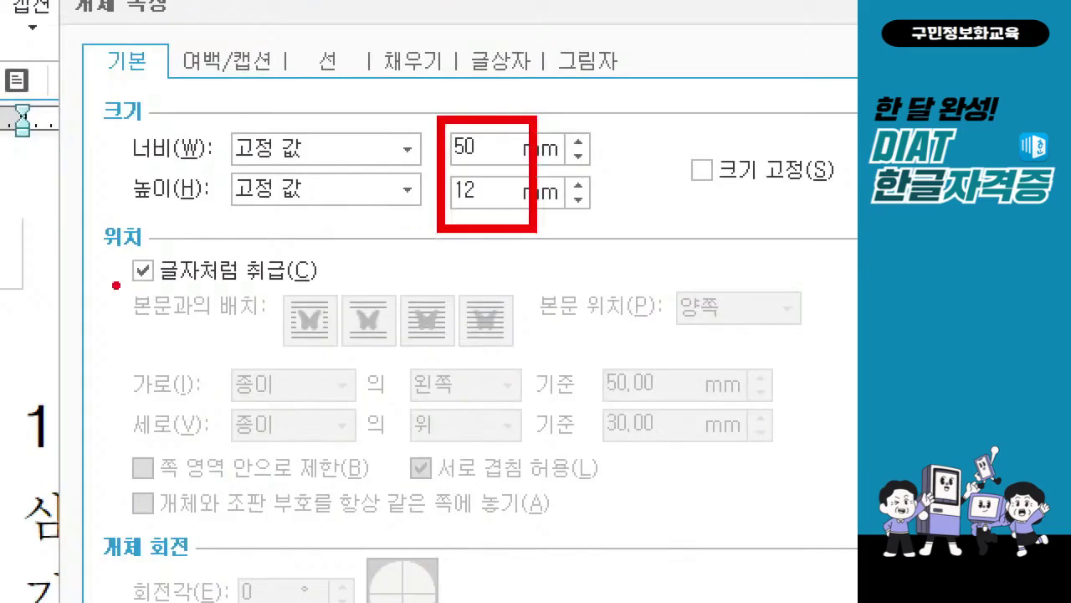
{"action": "mouse_move", "coordinate": [81, 241]}
{"action": "left_mouse_down"}
{"action": "mouse_move", "coordinate": [112, 294]}
{"action": "mouse_move", "coordinate": [355, 304]}
{"action": "left_mouse_up"}
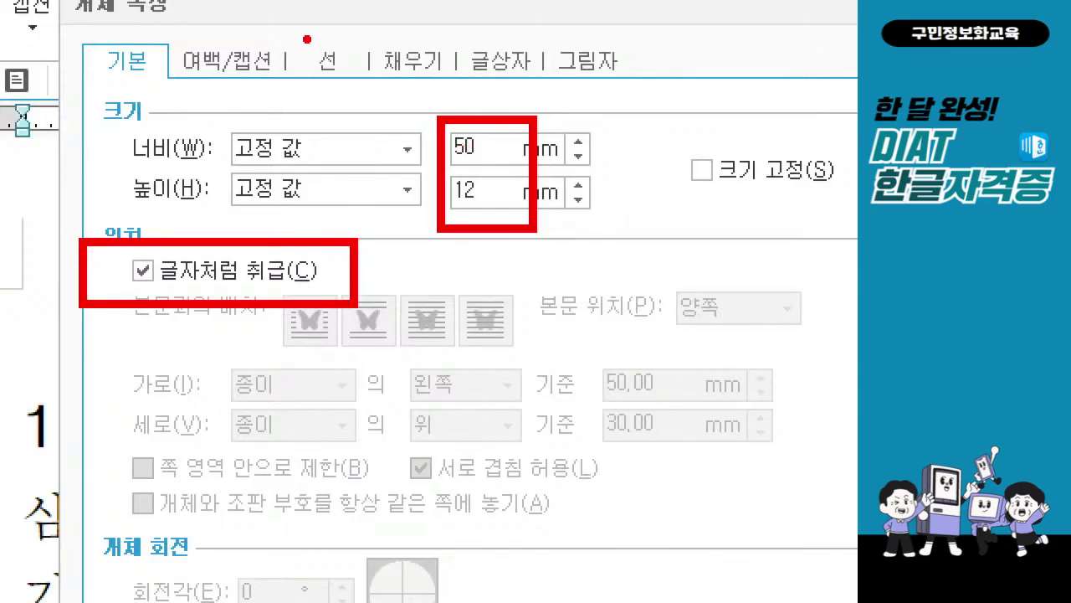
{"action": "left_click_drag", "start_coordinate": [308, 39], "coordinate": [343, 17]}
{"action": "left_click_drag", "start_coordinate": [314, 84], "coordinate": [342, 83]}
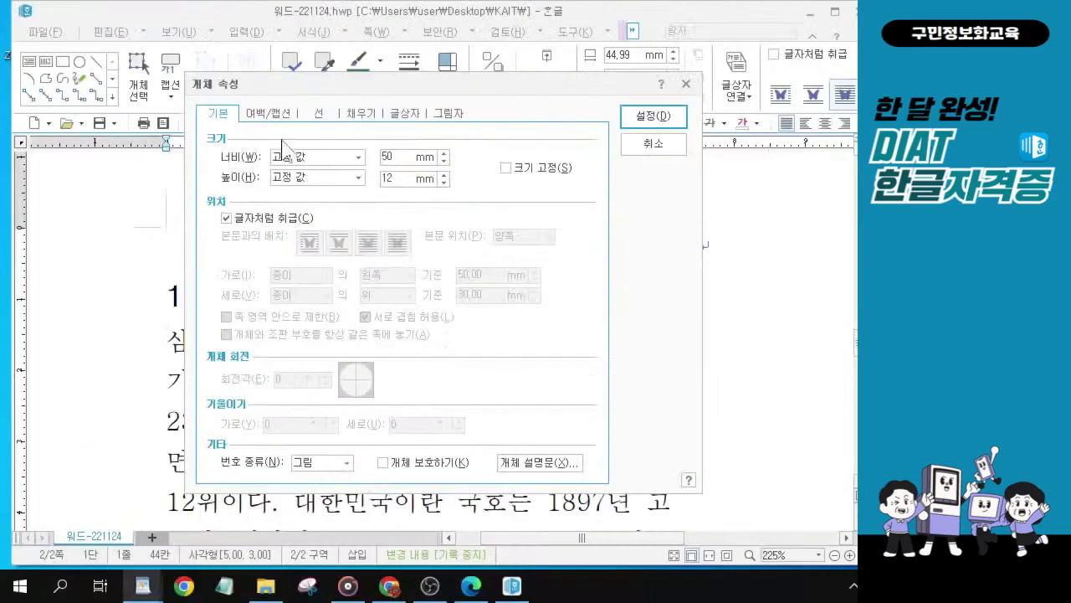
Set the text box's border line type to the evenly weighted double line.
{"action": "left_click", "coordinate": [332, 66]}
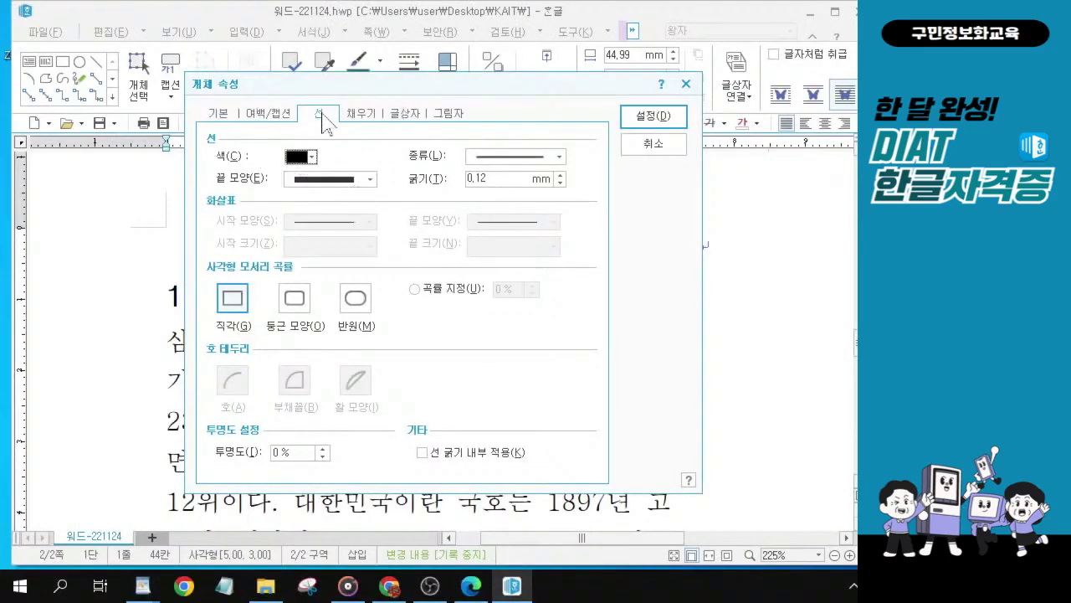
{"action": "left_click", "coordinate": [558, 157]}
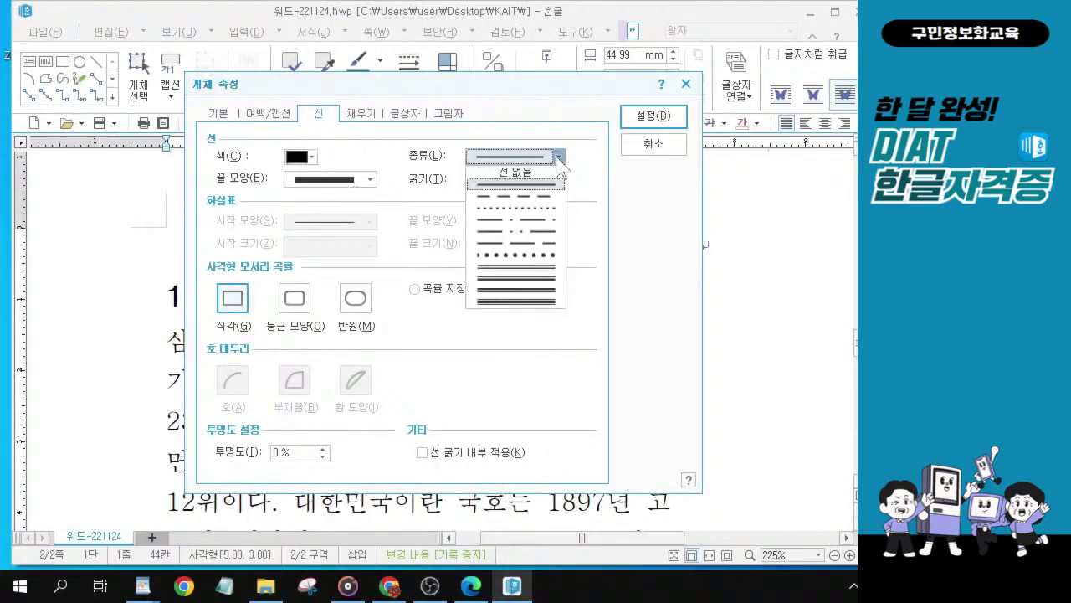
{"action": "left_click", "coordinate": [515, 184]}
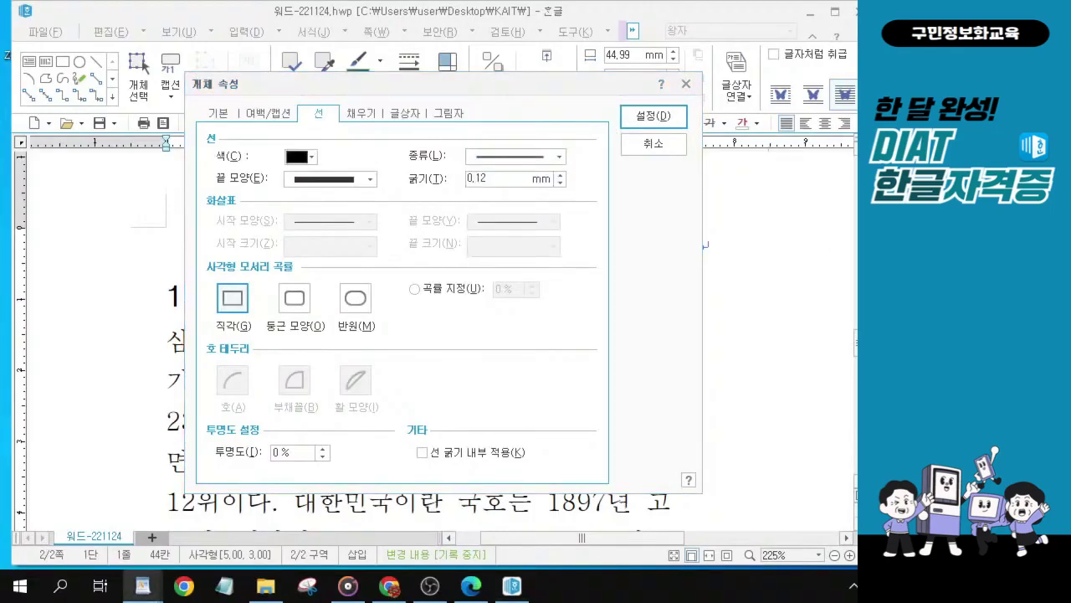
{"action": "left_click", "coordinate": [430, 586]}
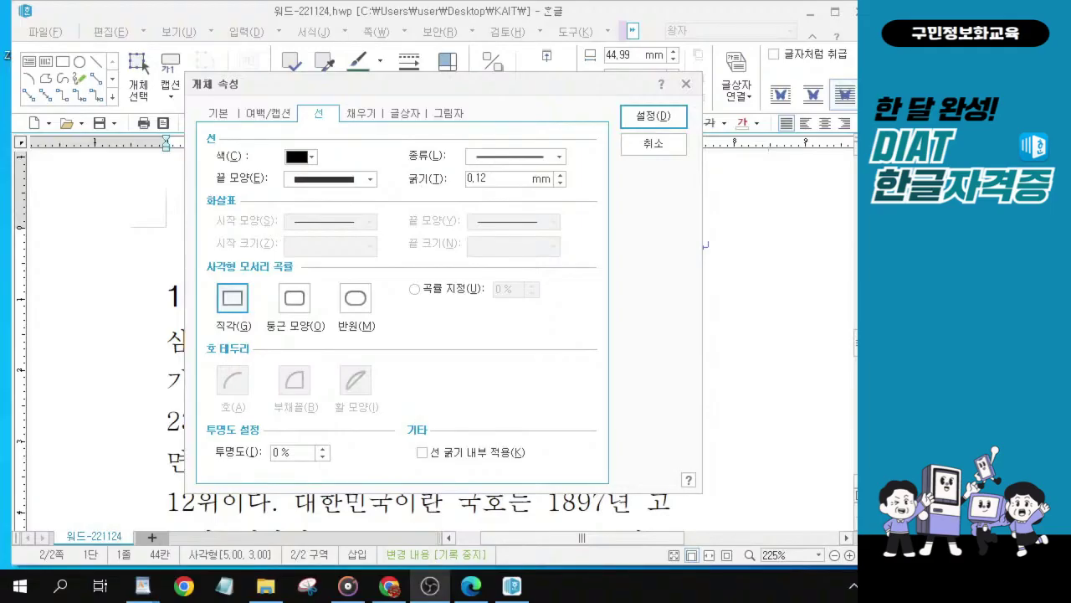
{"action": "left_click", "coordinate": [558, 157]}
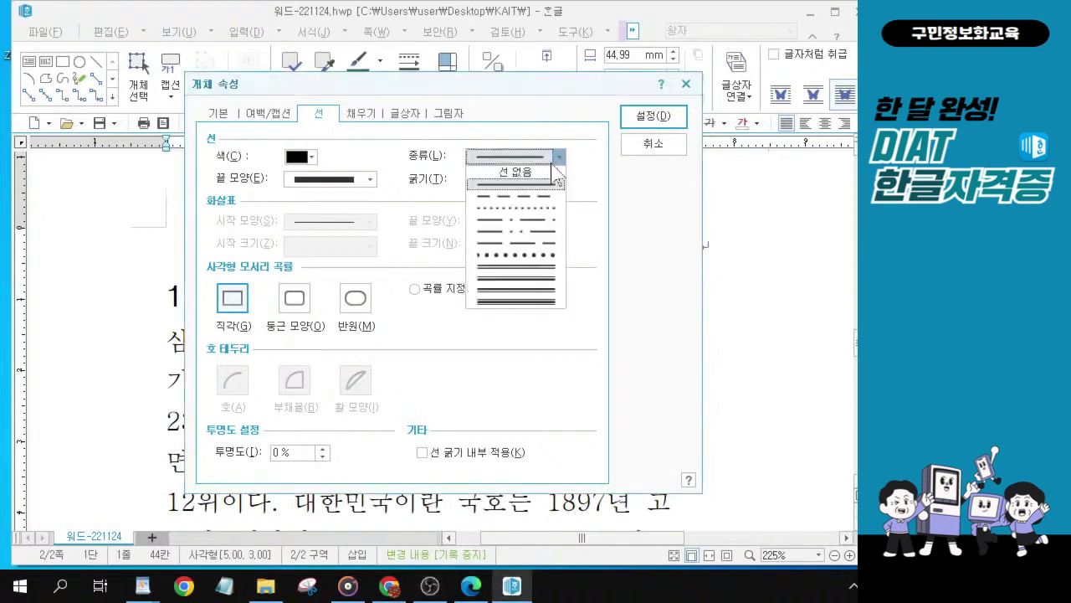
{"action": "left_click", "coordinate": [534, 267]}
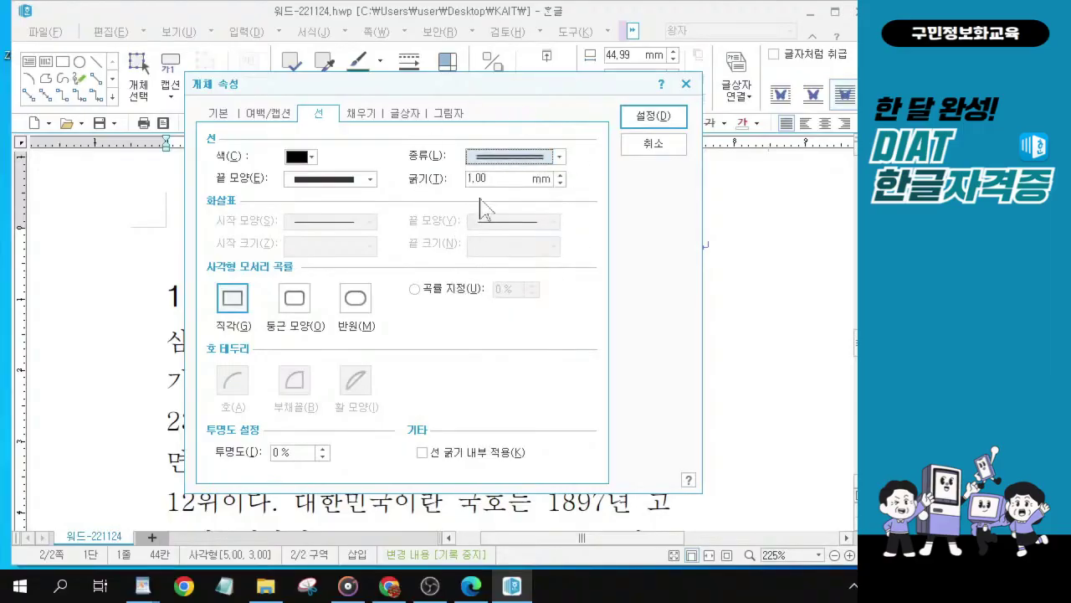
Give the text box rounded corners using the 둥근 모양 corner option.
{"action": "left_click", "coordinate": [294, 301]}
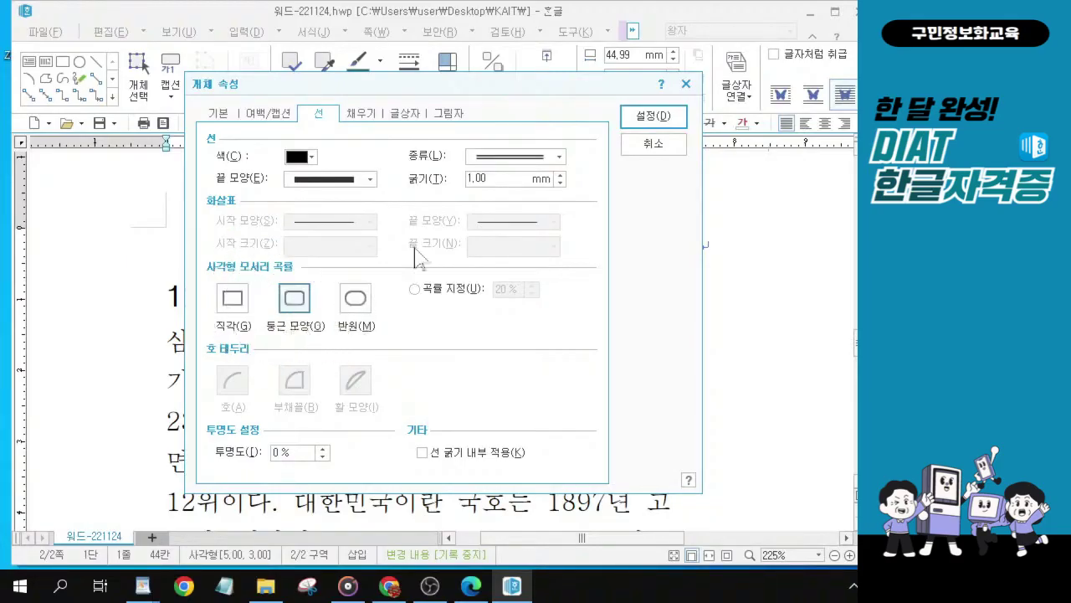
{"action": "left_click", "coordinate": [357, 115]}
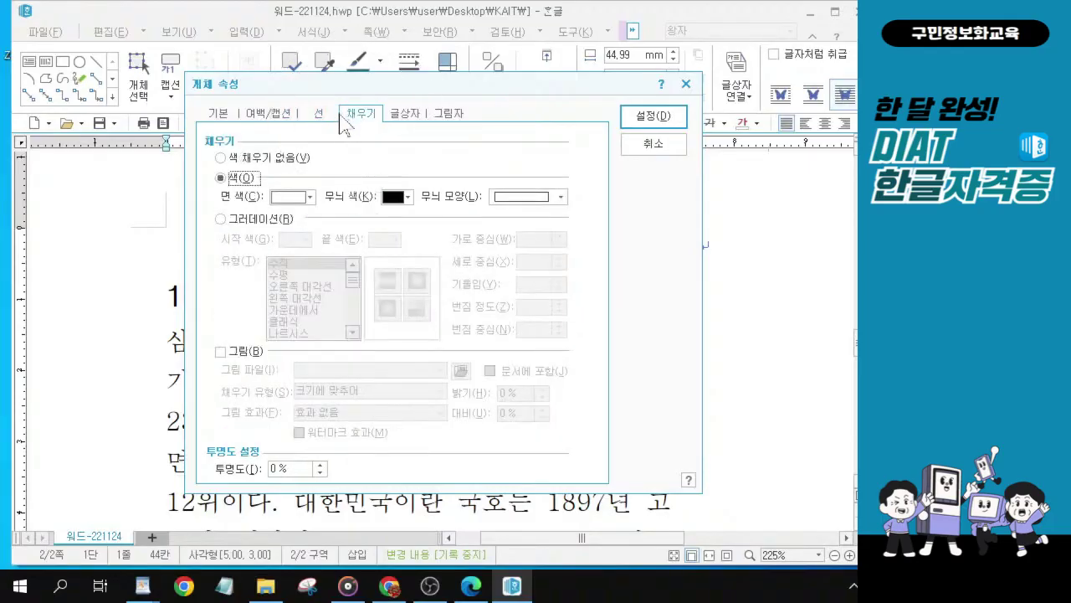
{"action": "left_click", "coordinate": [320, 117]}
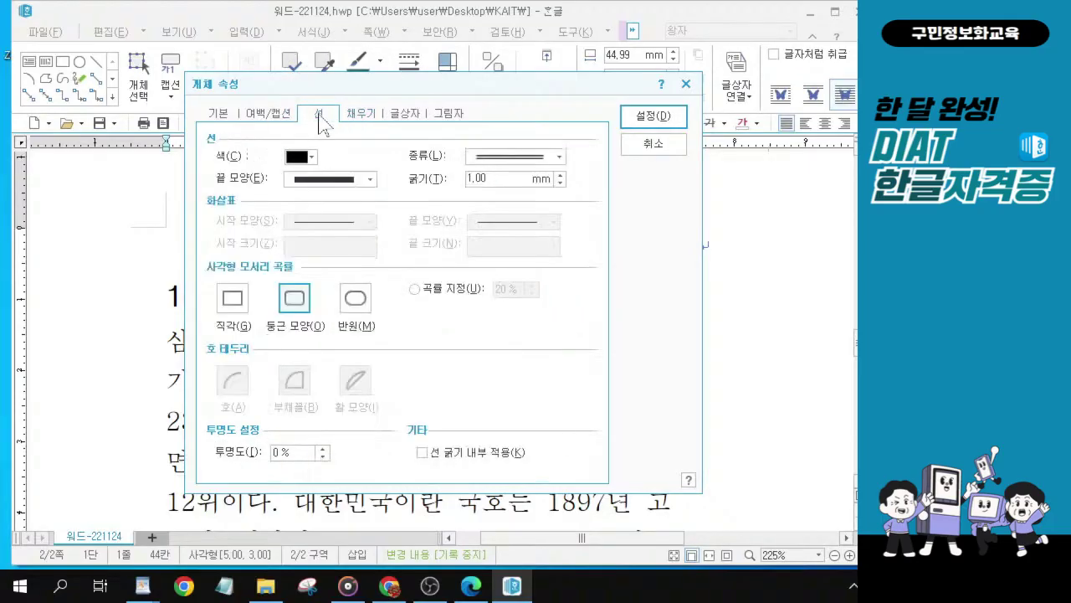
{"action": "left_click", "coordinate": [296, 304]}
{"action": "left_click", "coordinate": [296, 304]}
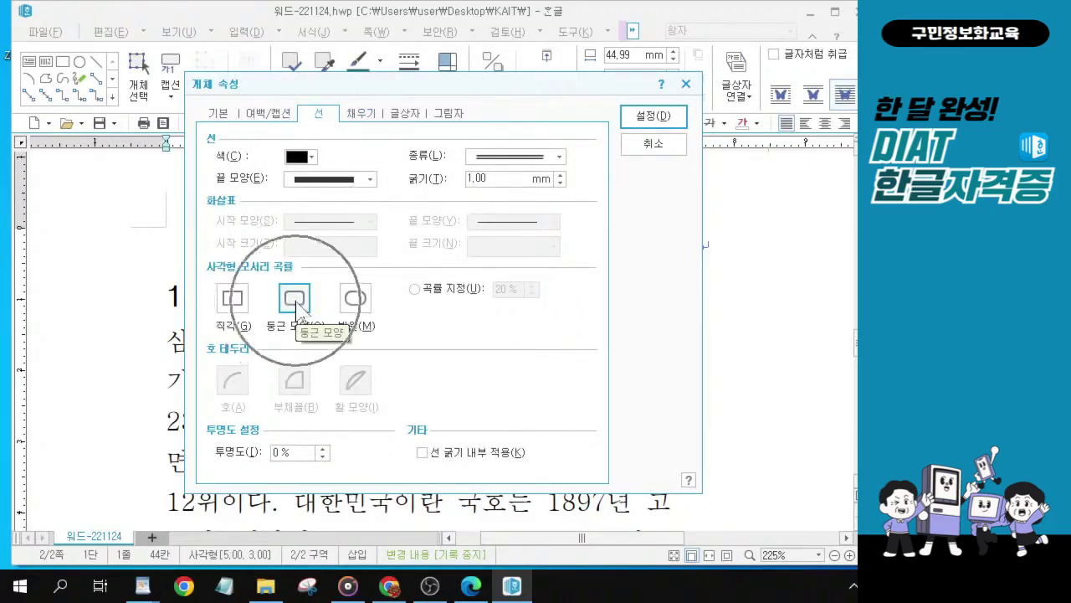
Fill the text box with a solid golden-yellow face colour and apply the object properties.
{"action": "left_click", "coordinate": [296, 304]}
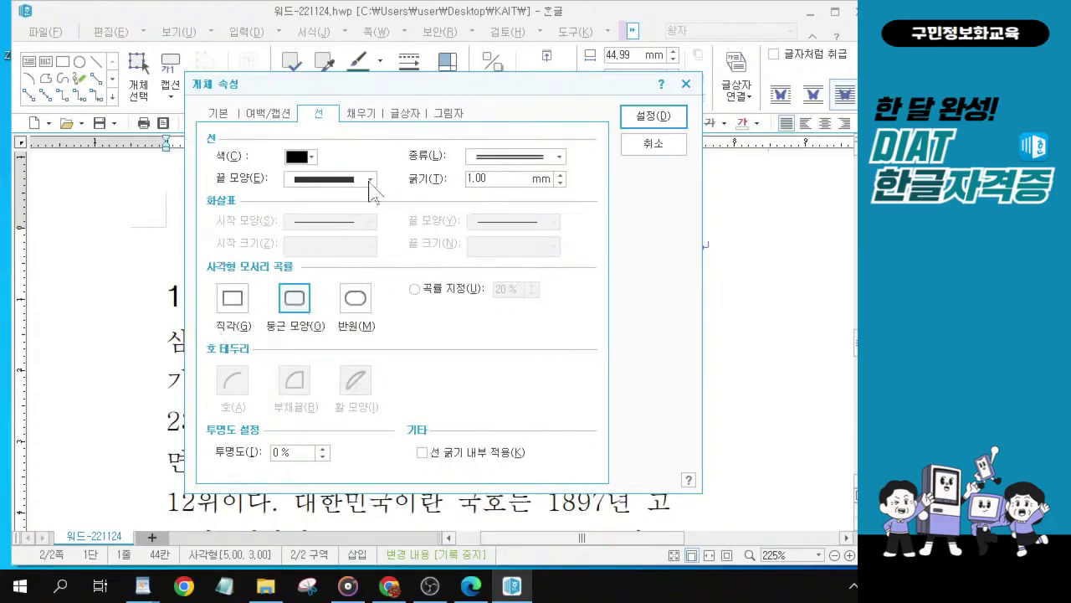
{"action": "left_click", "coordinate": [361, 116]}
{"action": "left_click", "coordinate": [361, 118]}
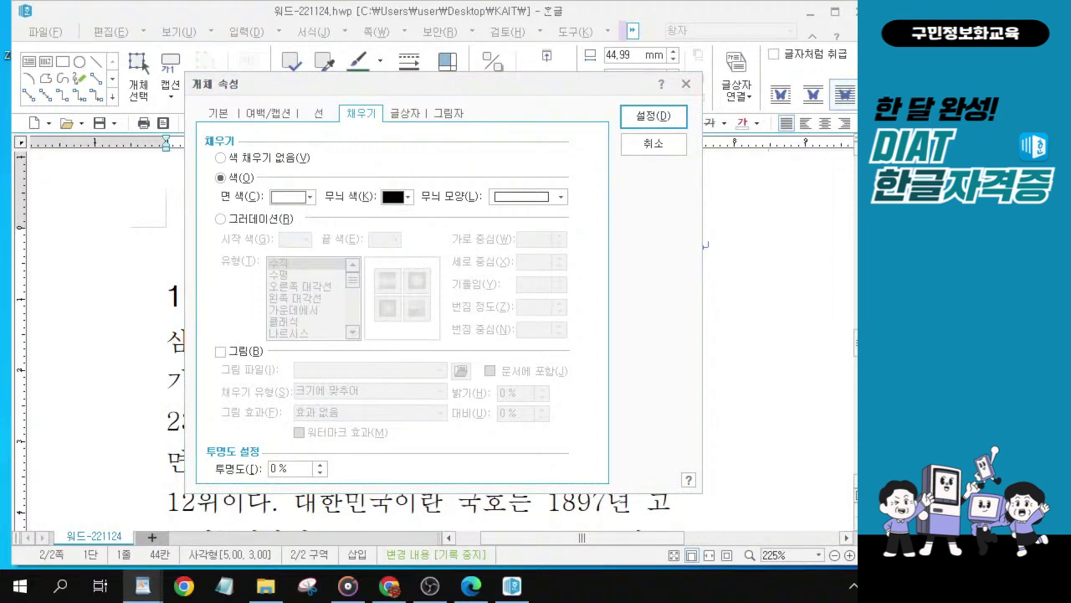
{"action": "left_click", "coordinate": [311, 198]}
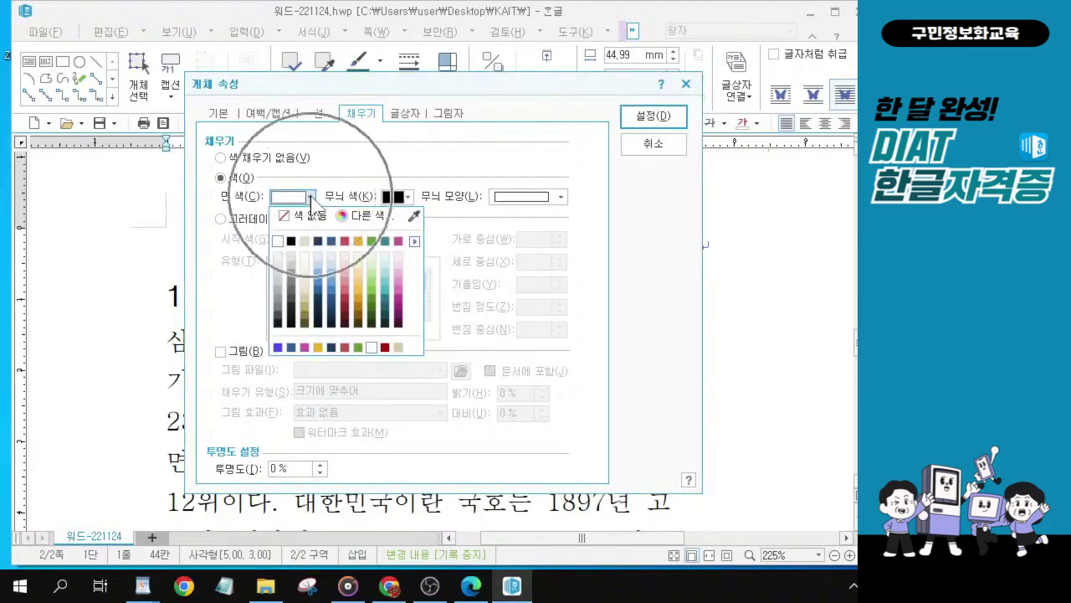
{"action": "left_click", "coordinate": [359, 243]}
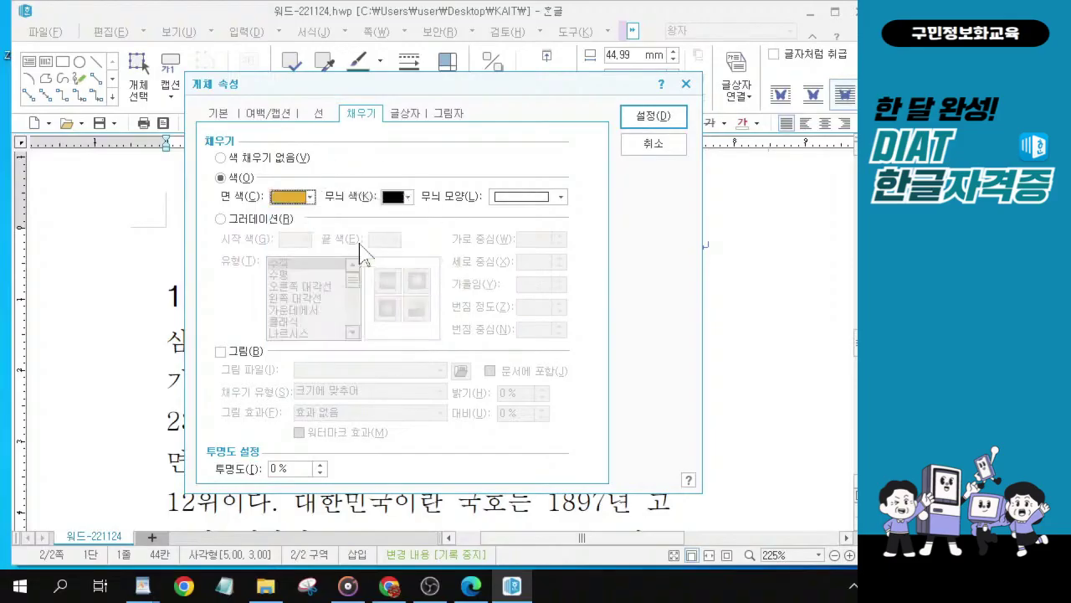
{"action": "left_click", "coordinate": [655, 122]}
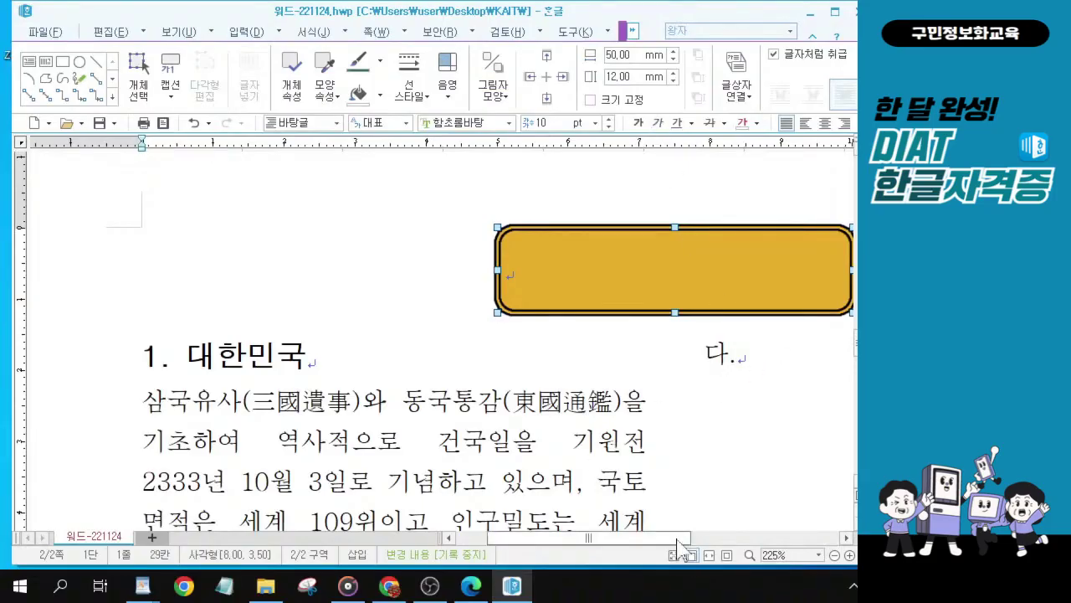
{"action": "left_click_drag", "start_coordinate": [682, 538], "coordinate": [795, 562]}
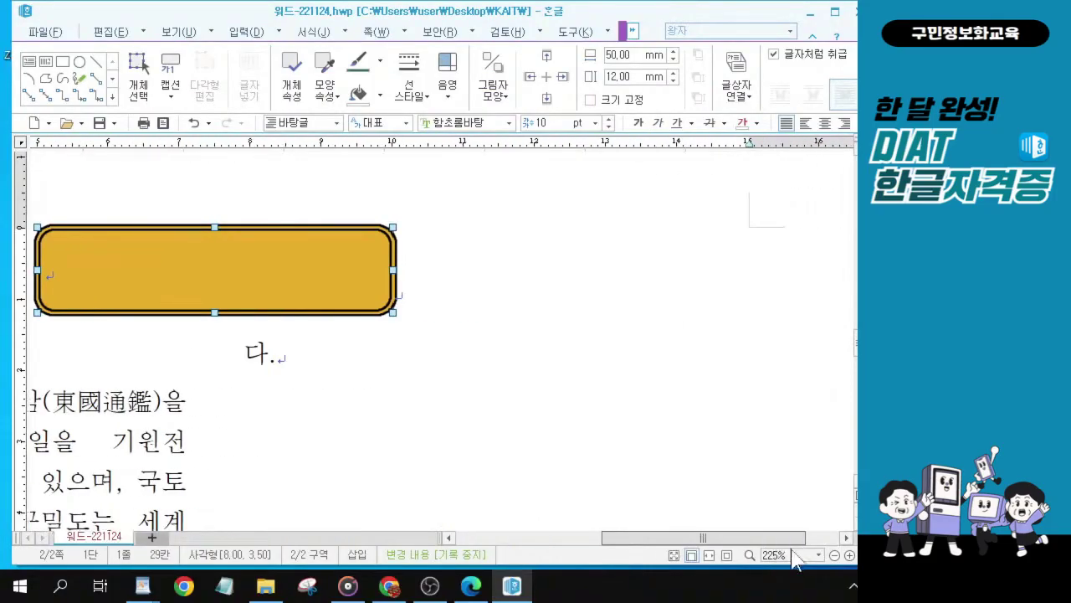
Set the font inside the title text box to 궁서체.
{"action": "left_click", "coordinate": [406, 296]}
{"action": "left_click", "coordinate": [408, 294]}
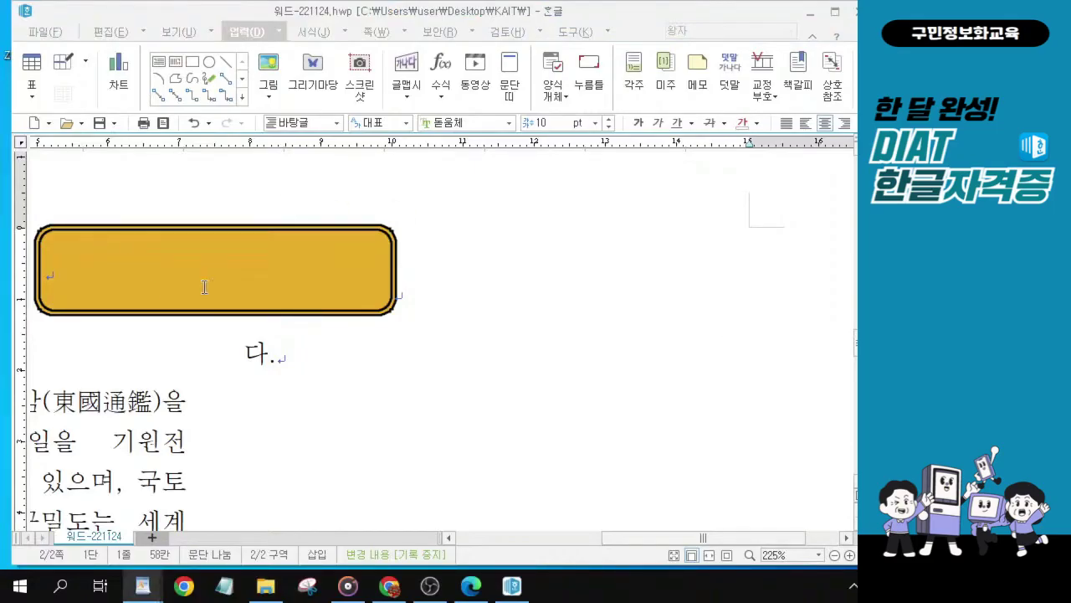
{"action": "left_click", "coordinate": [66, 275]}
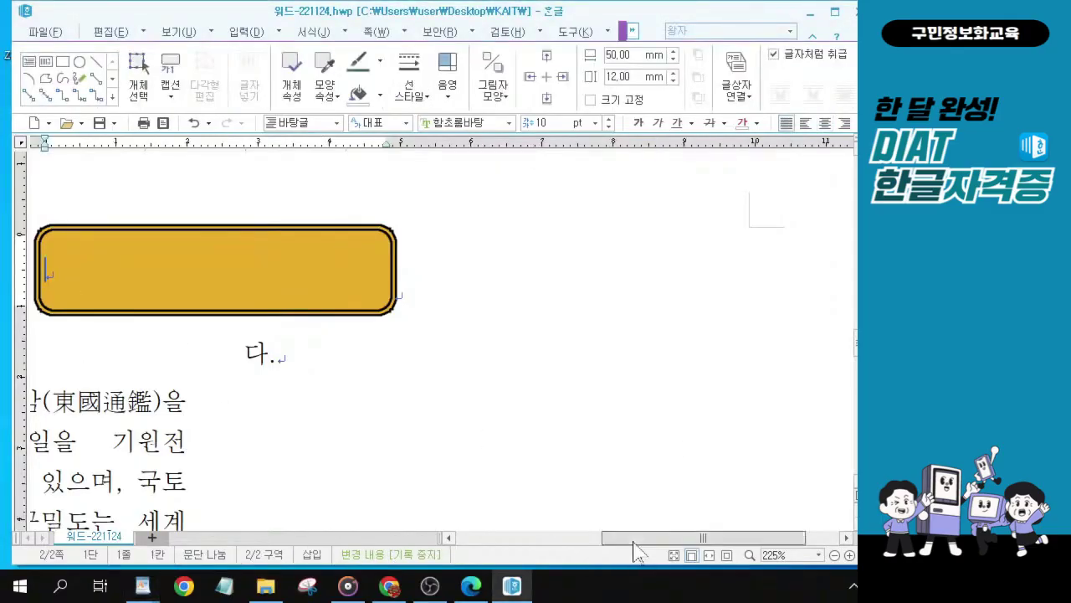
{"action": "left_click_drag", "start_coordinate": [638, 538], "coordinate": [571, 538]}
{"action": "left_click", "coordinate": [314, 266]}
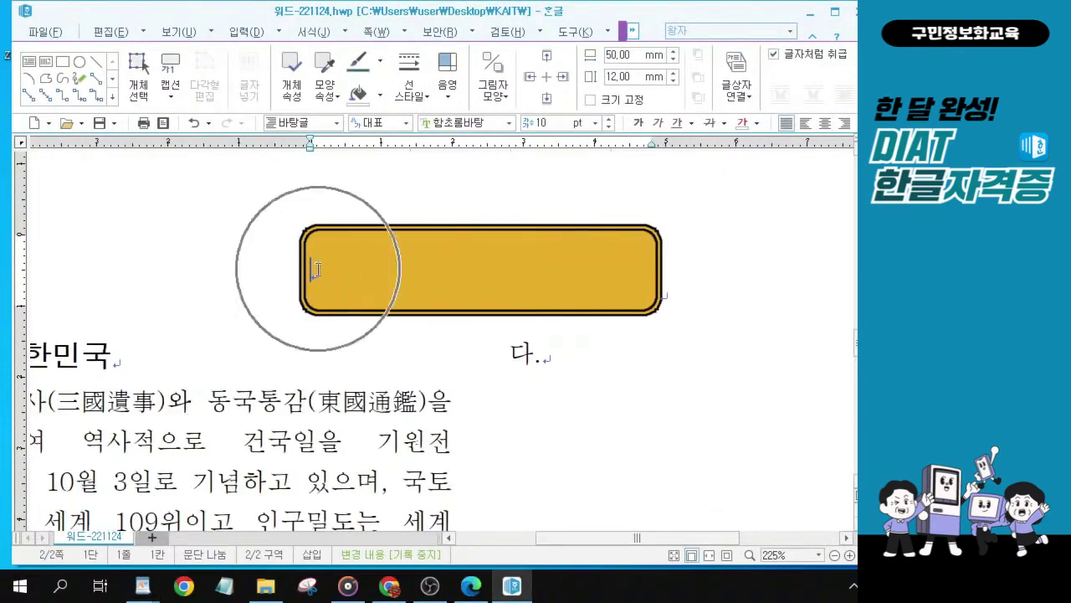
{"action": "left_click", "coordinate": [318, 268]}
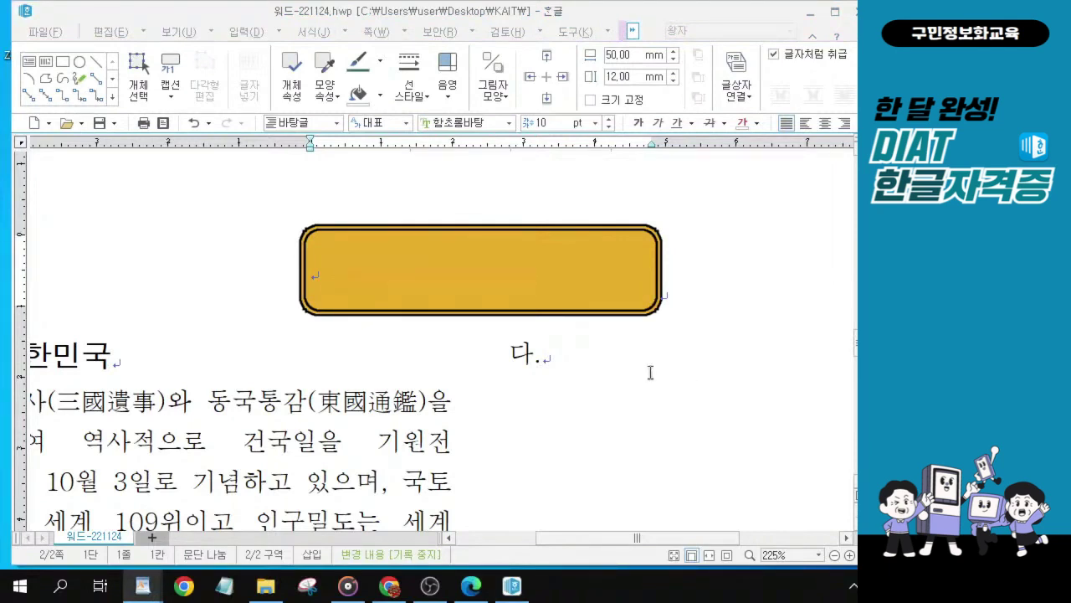
{"action": "left_click", "coordinate": [364, 270]}
{"action": "left_click", "coordinate": [364, 270]}
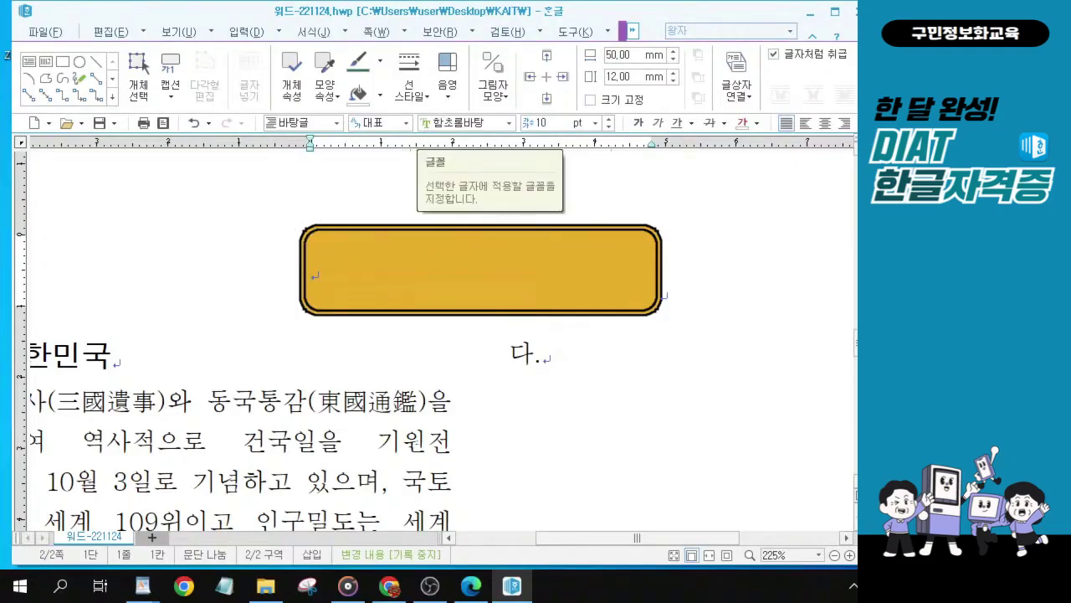
{"action": "left_click", "coordinate": [449, 122]}
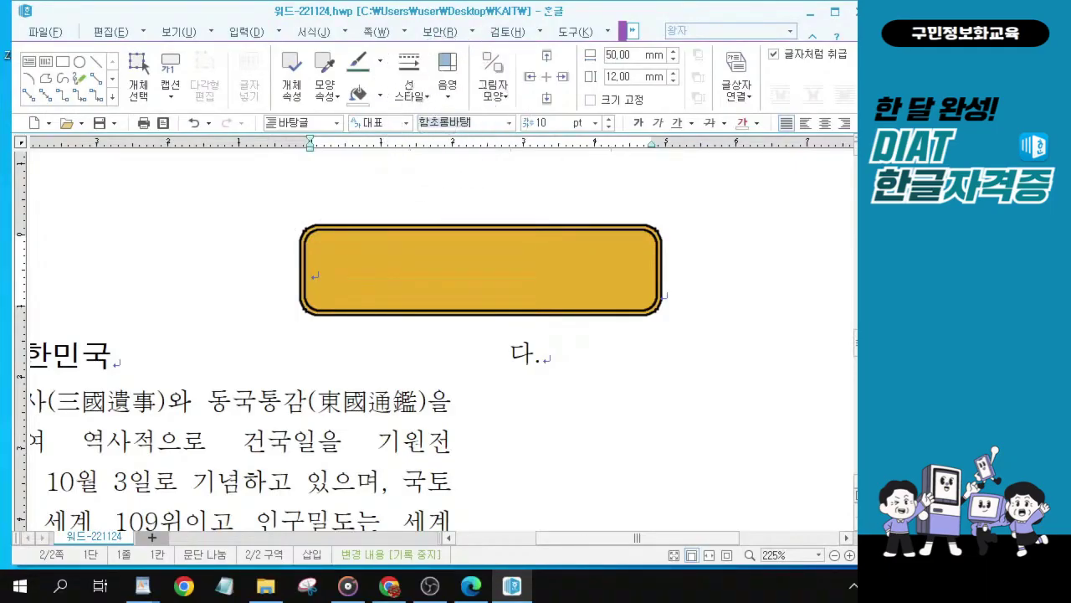
{"action": "type", "text": "궁"}
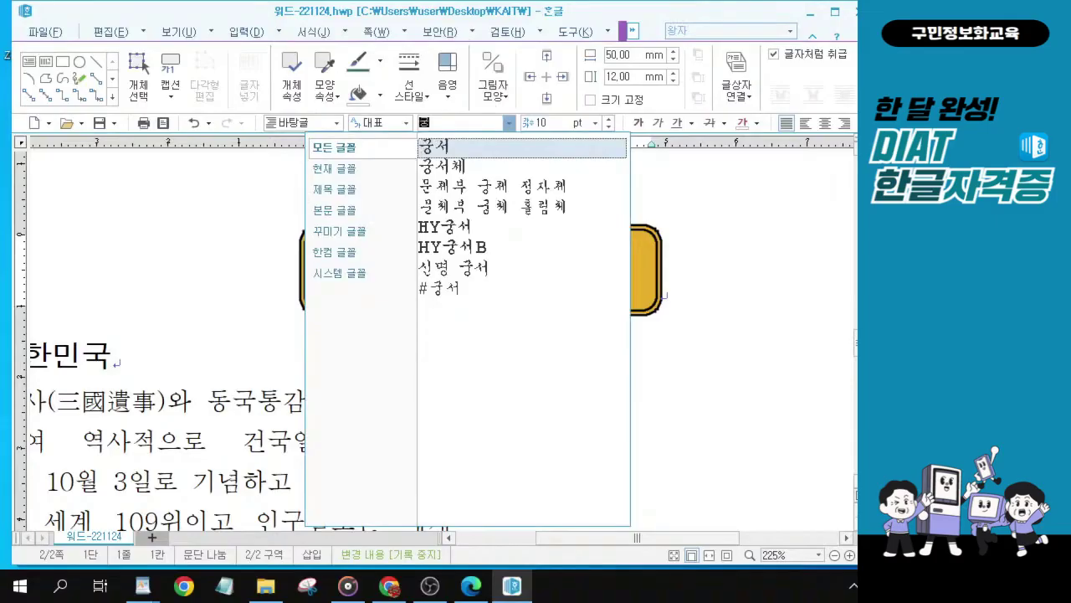
{"action": "left_click", "coordinate": [454, 170]}
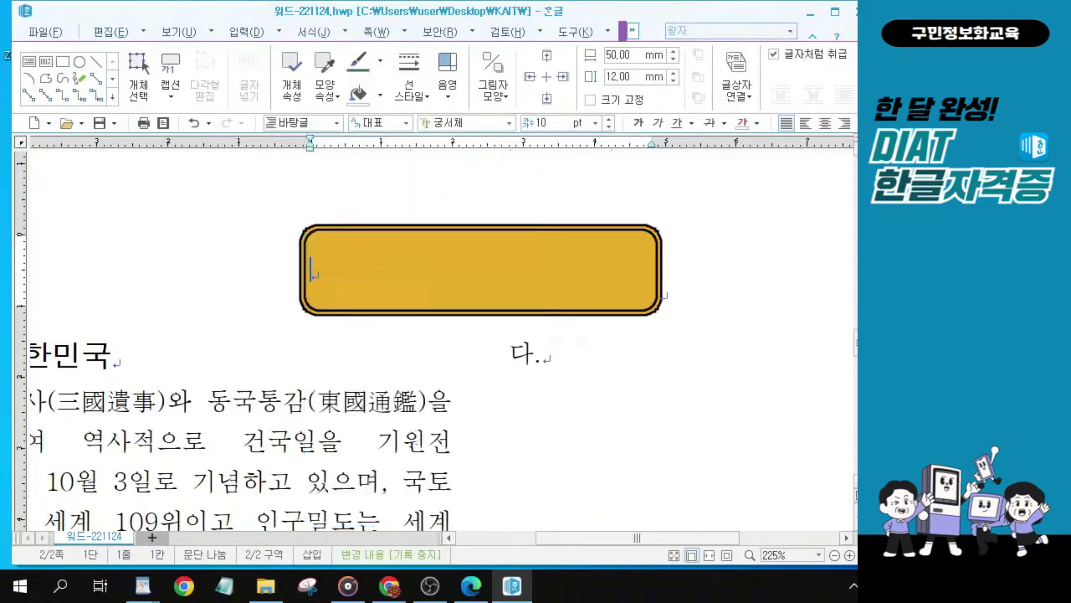
Format the title text box's empty paragraph as 20 pt, bold and centre-aligned.
{"action": "left_click", "coordinate": [542, 122]}
{"action": "type", "text": "20"}
{"action": "key", "text": "Return"}
{"action": "left_click", "coordinate": [641, 125]}
{"action": "left_click", "coordinate": [641, 125]}
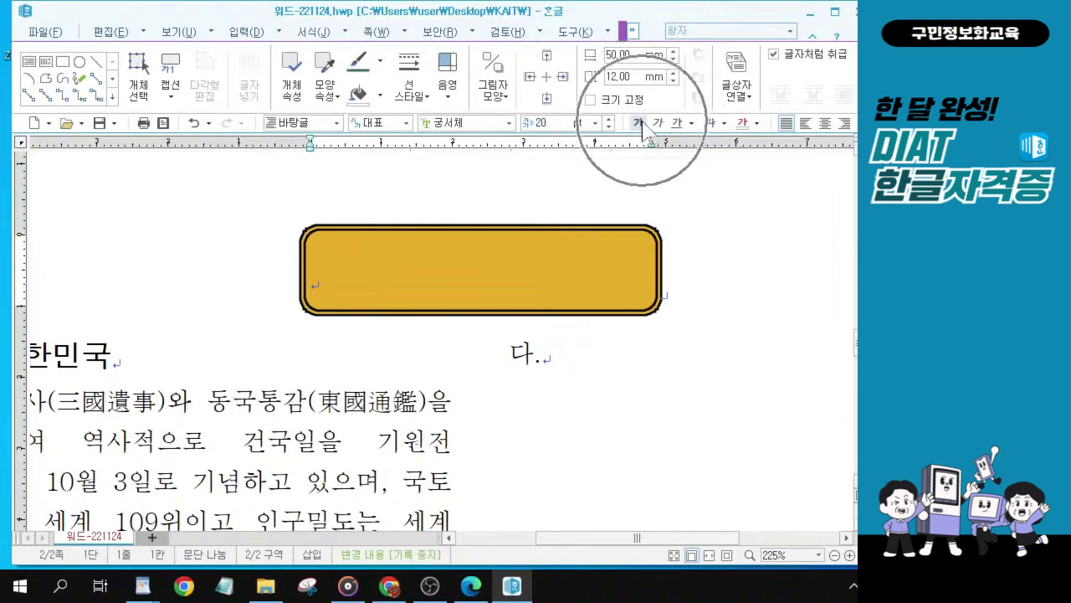
{"action": "left_click", "coordinate": [825, 123]}
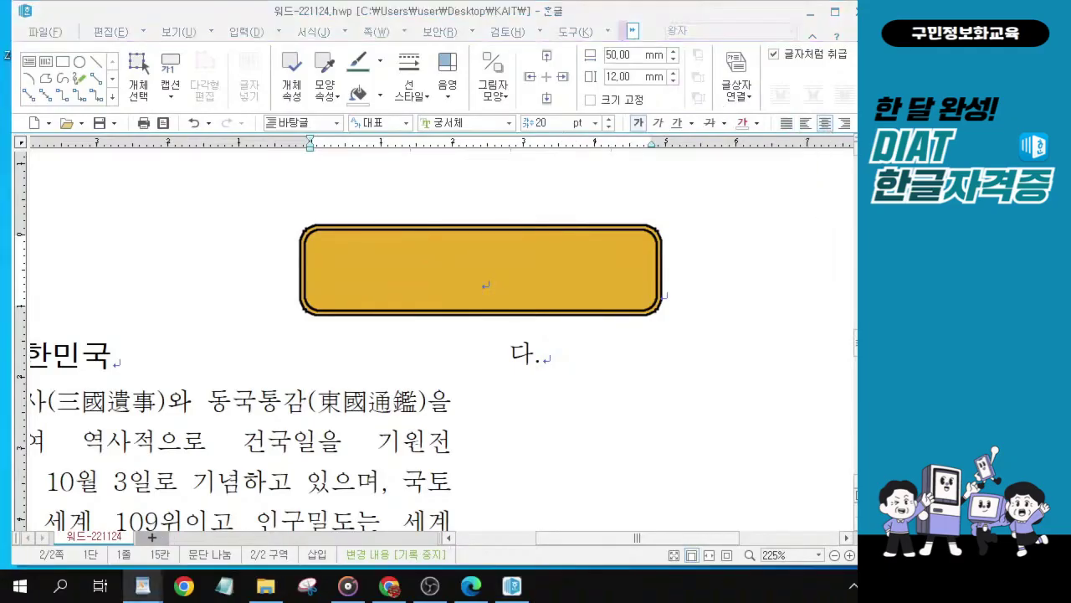
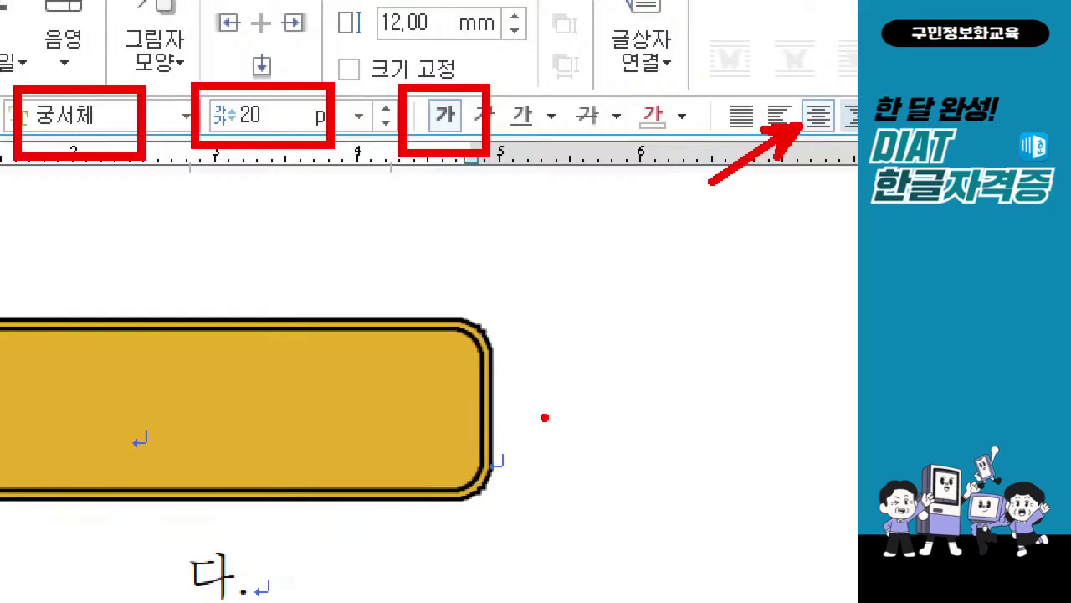
{"action": "key", "text": "Escape"}
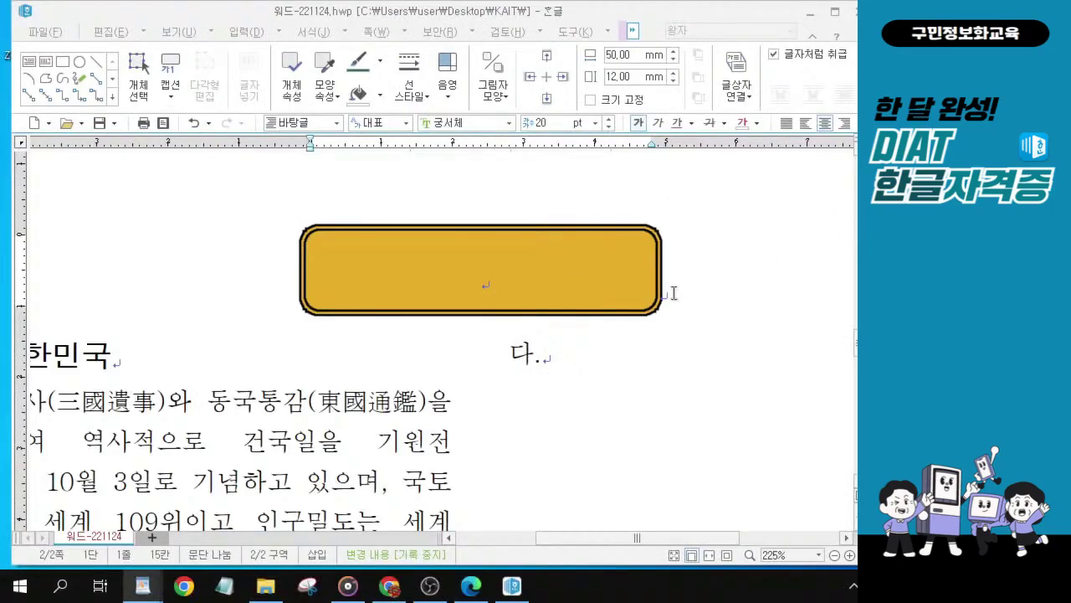
Enter the title 대한민국 inside the yellow text box.
{"action": "left_click", "coordinate": [673, 293]}
{"action": "left_click", "coordinate": [474, 272]}
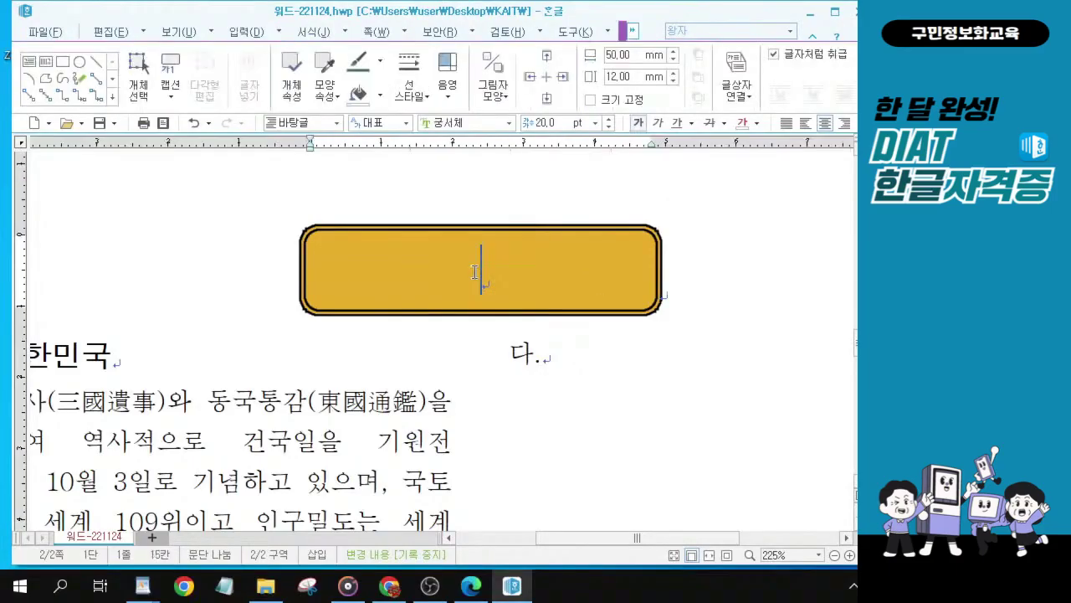
{"action": "left_click", "coordinate": [475, 272]}
{"action": "type", "text": "대한민"}
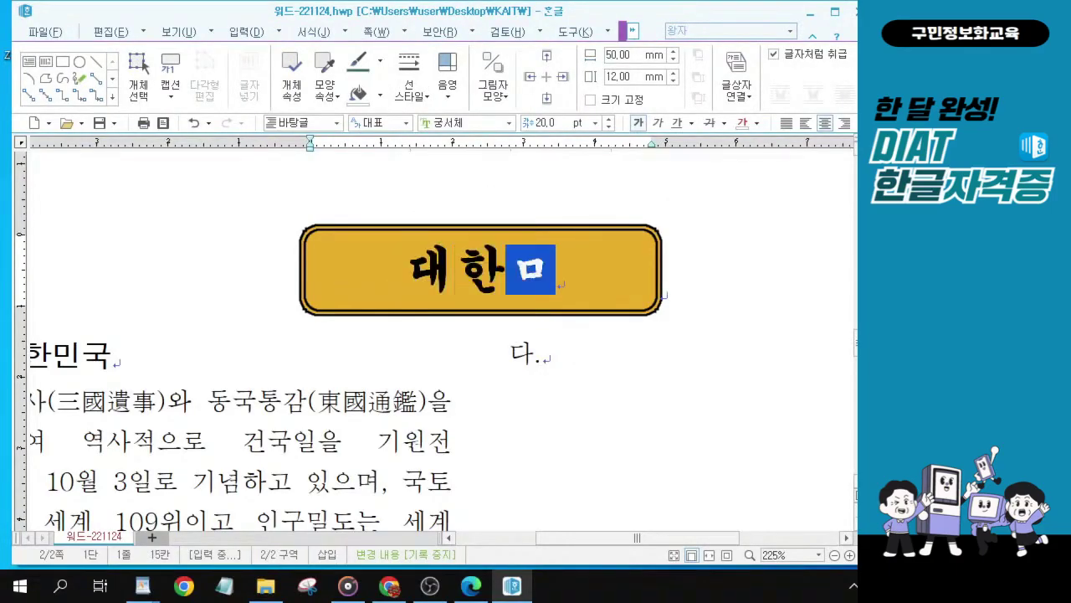
{"action": "type", "text": "국"}
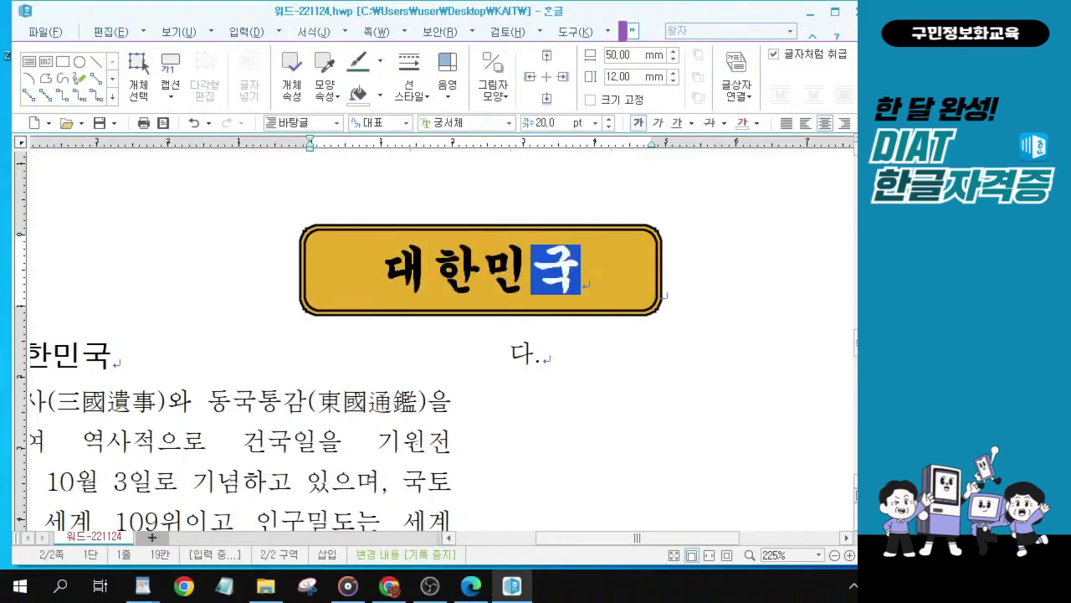
Set the font at the end of the line holding the title text box to 바탕.
{"action": "left_click", "coordinate": [722, 289]}
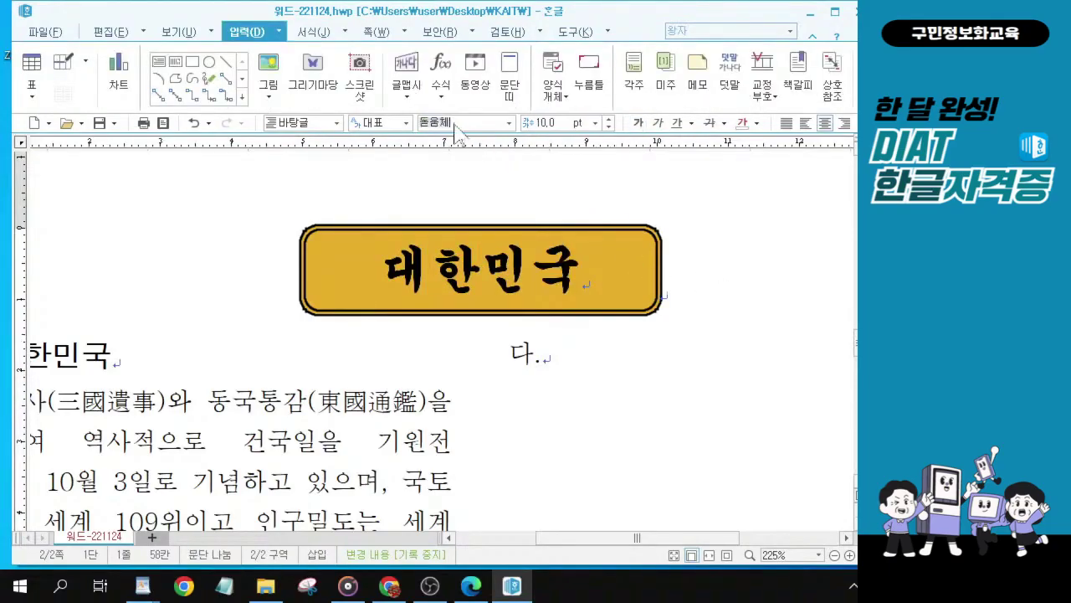
{"action": "left_click", "coordinate": [486, 123]}
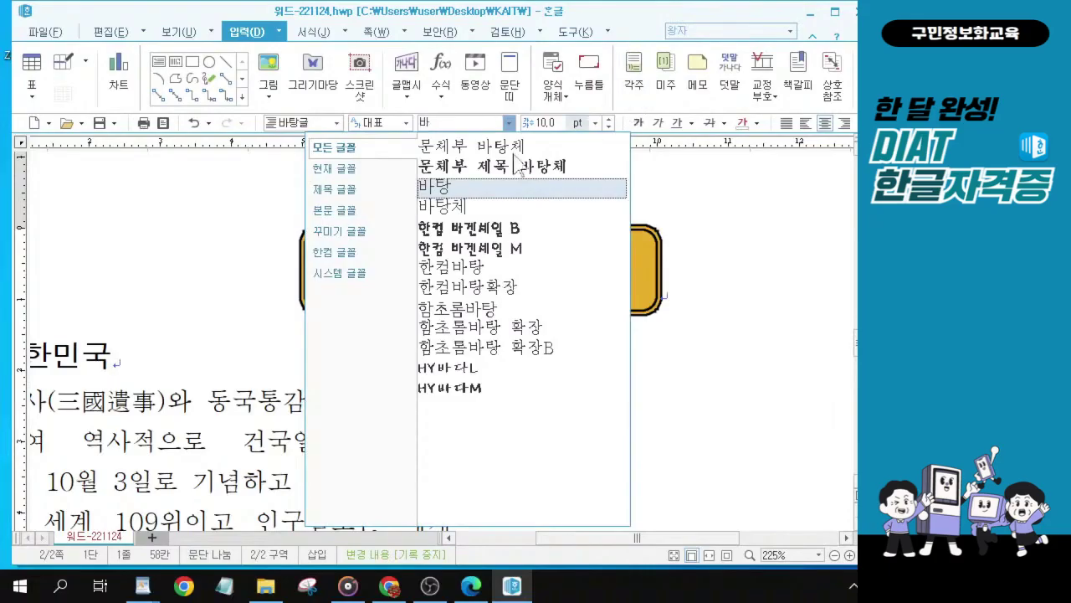
{"action": "left_click", "coordinate": [435, 193]}
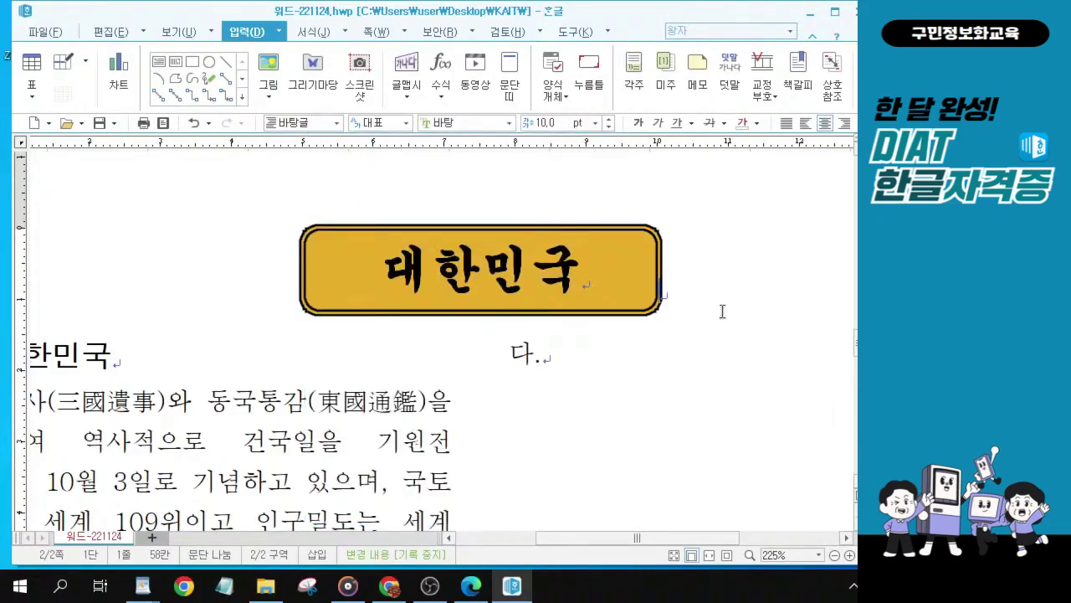
{"action": "left_click", "coordinate": [534, 276]}
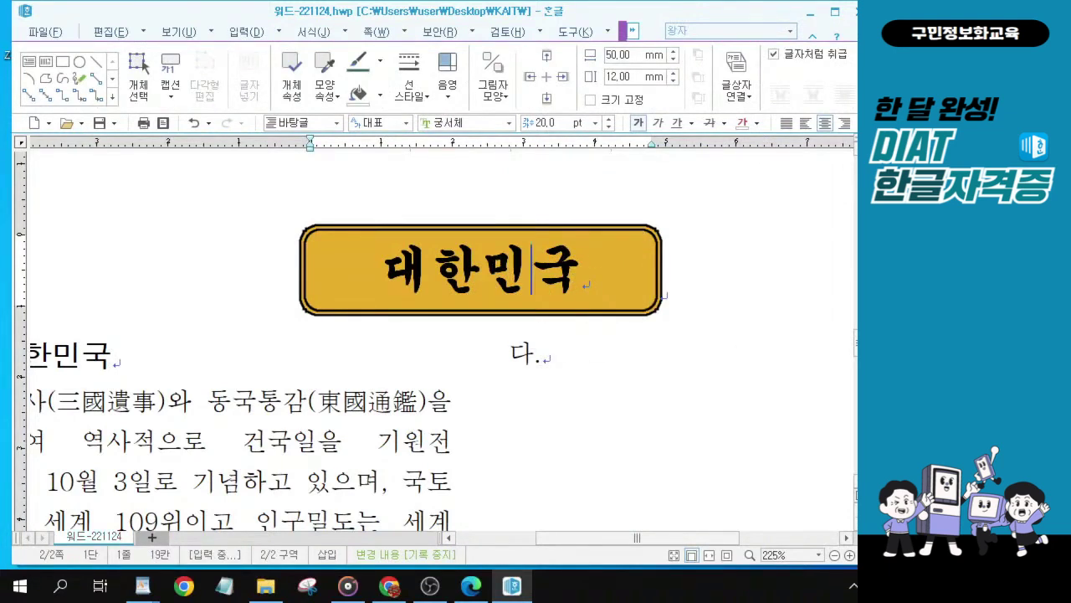
{"action": "key", "text": "alt+Tab"}
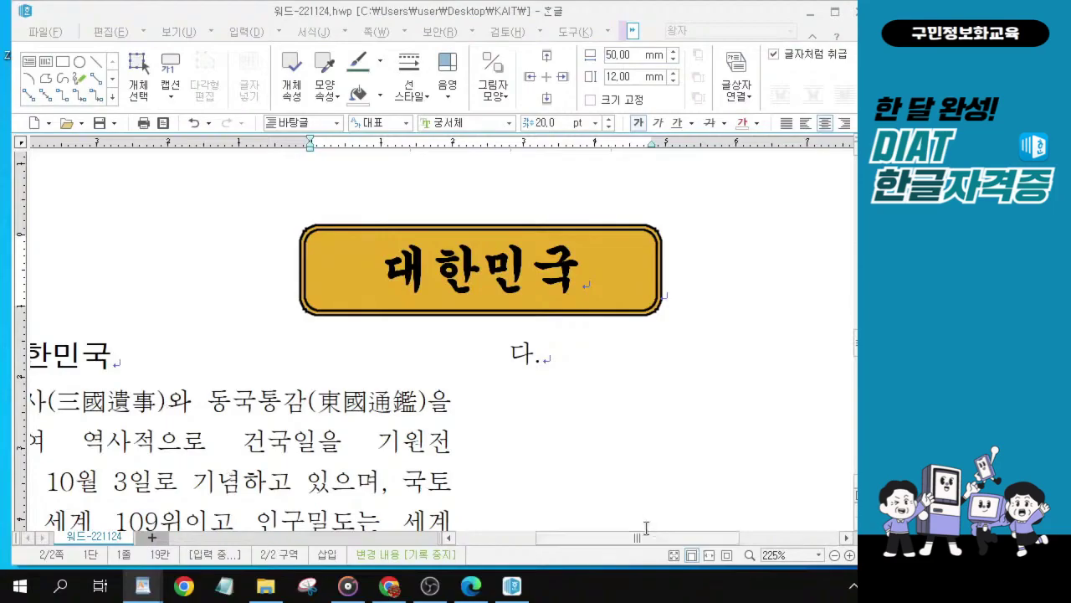
Place the text cursor just before 삼국유사 at the start of the paragraph under heading 1. 대한민국.
{"action": "left_click_drag", "start_coordinate": [641, 538], "coordinate": [544, 549]}
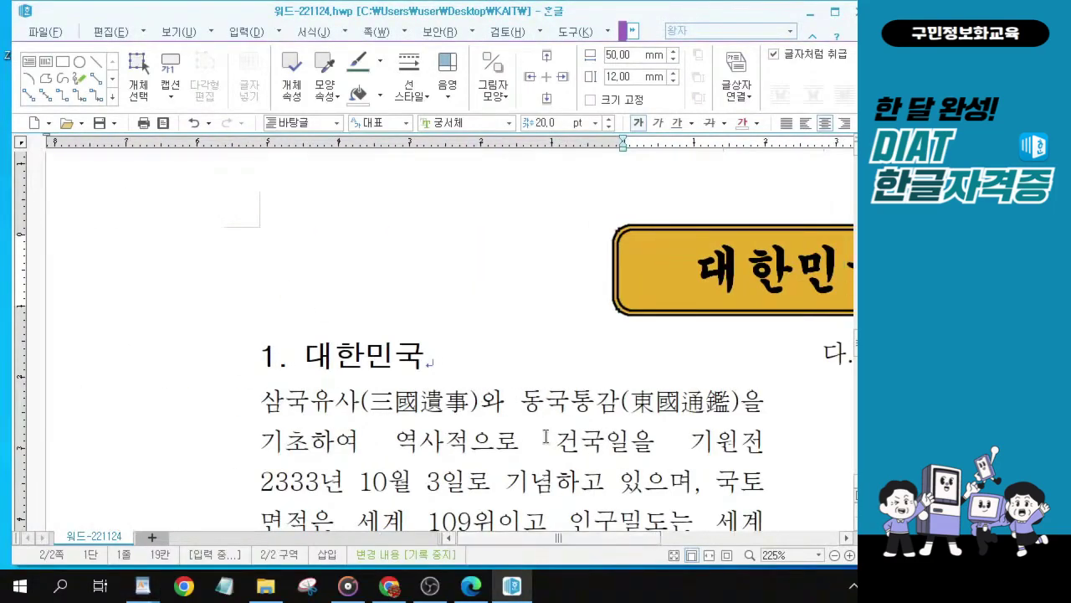
{"action": "scroll", "coordinate": [548, 439], "scroll_direction": "down", "scroll_amount": 1, "text": "ctrl"}
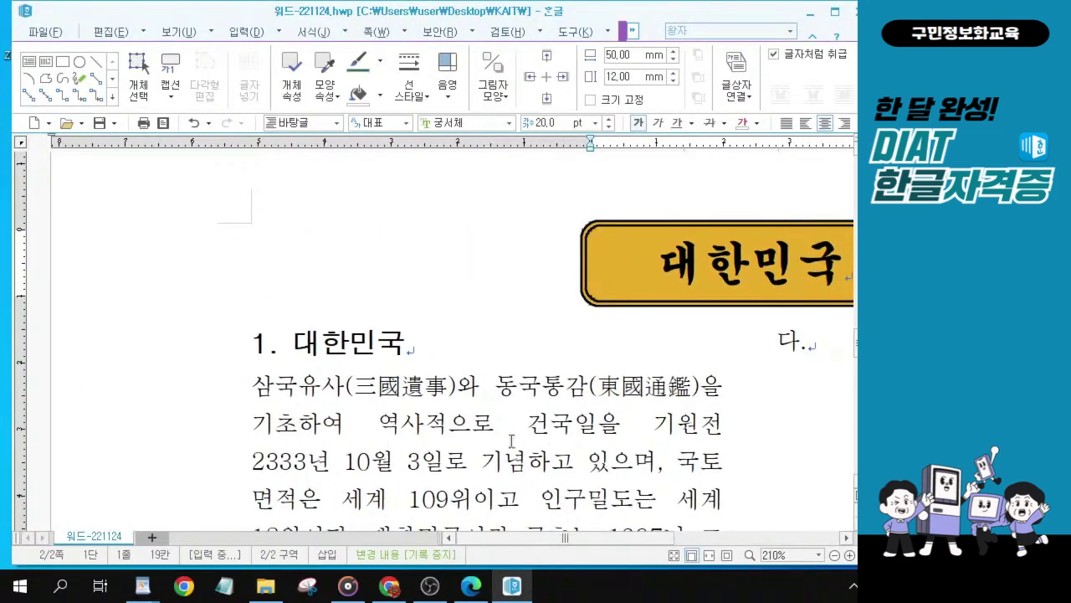
{"action": "left_click", "coordinate": [261, 383]}
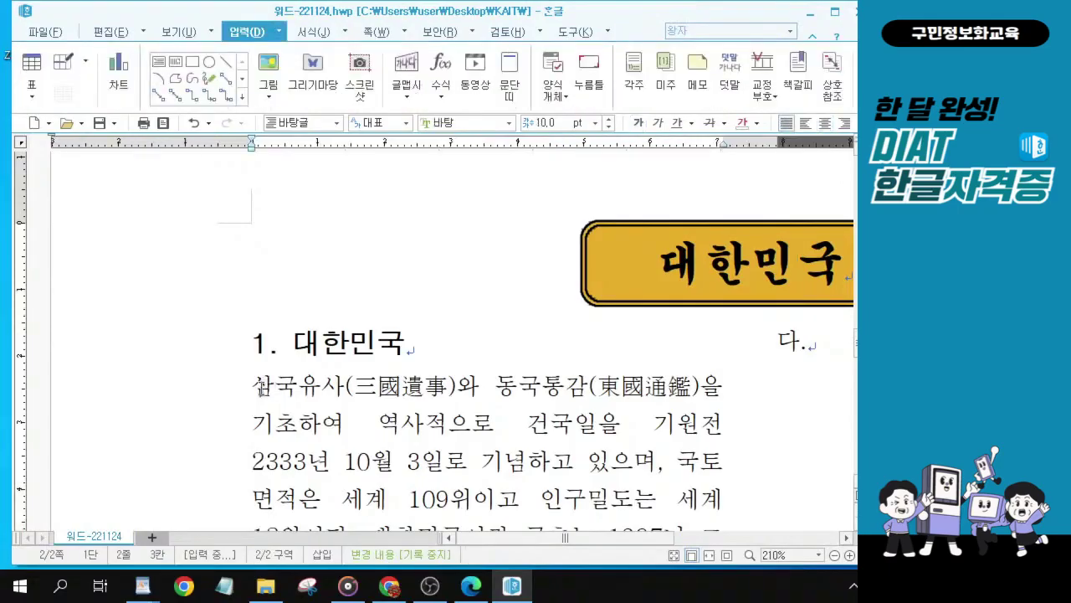
{"action": "key", "text": "ctrl"}
{"action": "key", "text": "ctrl"}
{"action": "left_click", "coordinate": [263, 393]}
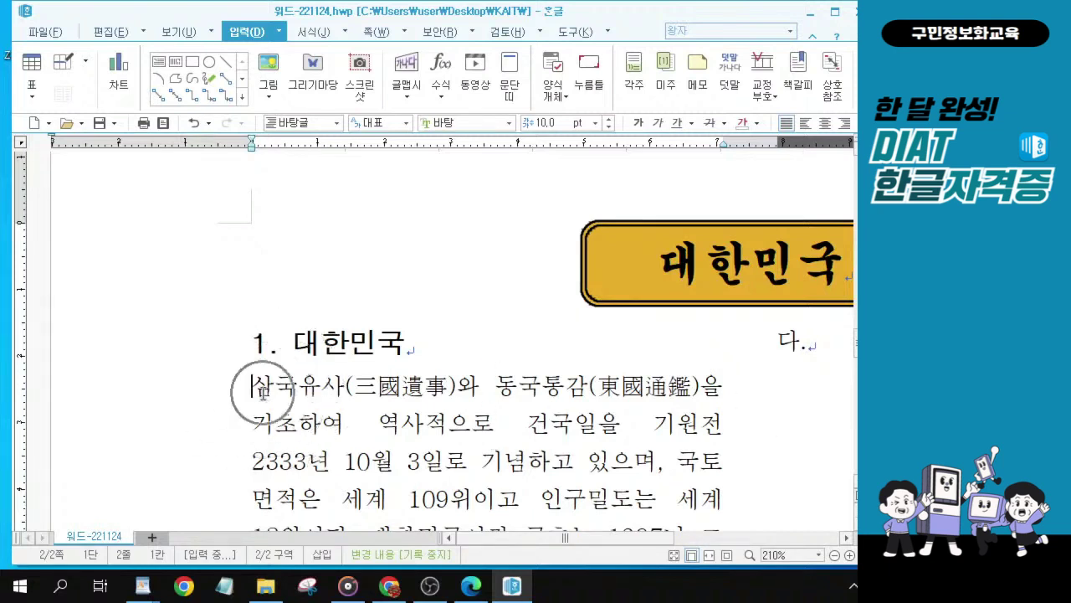
{"action": "left_click", "coordinate": [263, 392]}
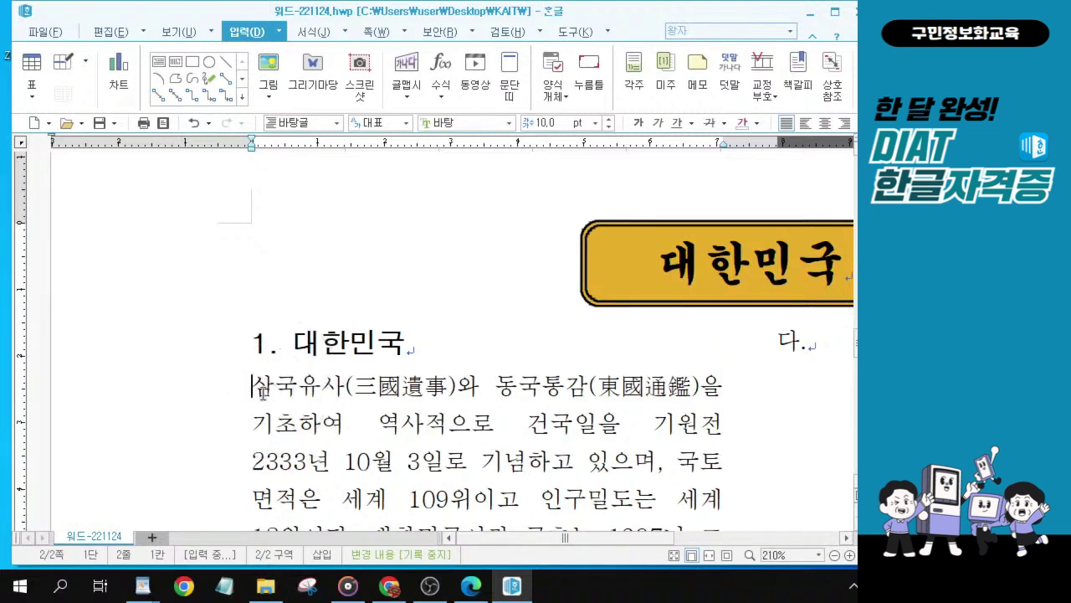
{"action": "left_click", "coordinate": [263, 392]}
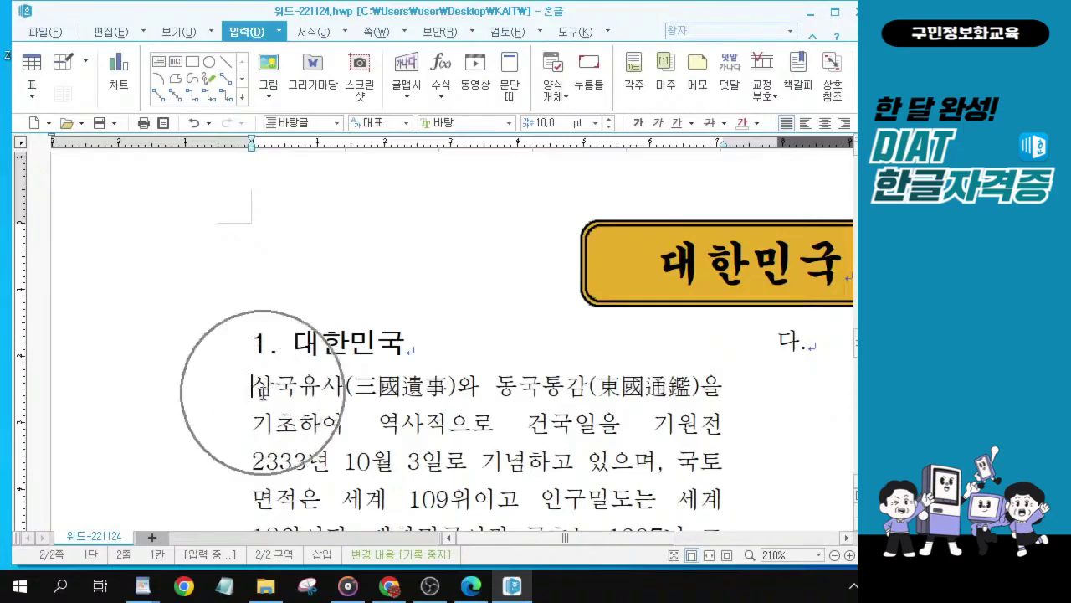
Open the 그림 넣기 dialog for inserting a picture at the cursor.
{"action": "left_click", "coordinate": [263, 38]}
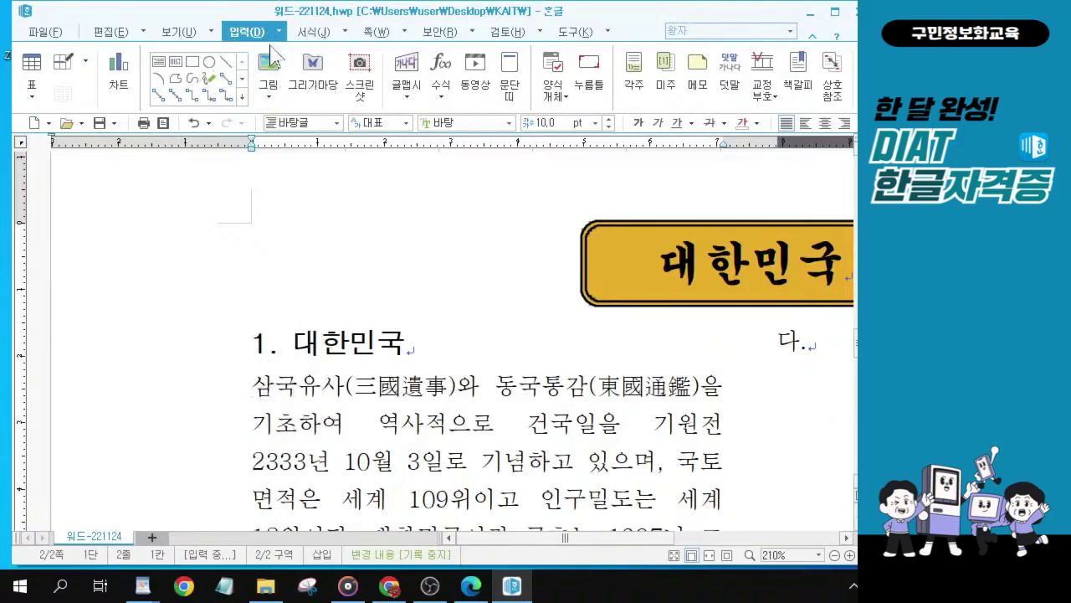
{"action": "key", "text": "ctrl+1"}
{"action": "left_click", "coordinate": [266, 88]}
{"action": "left_click_drag", "start_coordinate": [235, 83], "coordinate": [320, 161]}
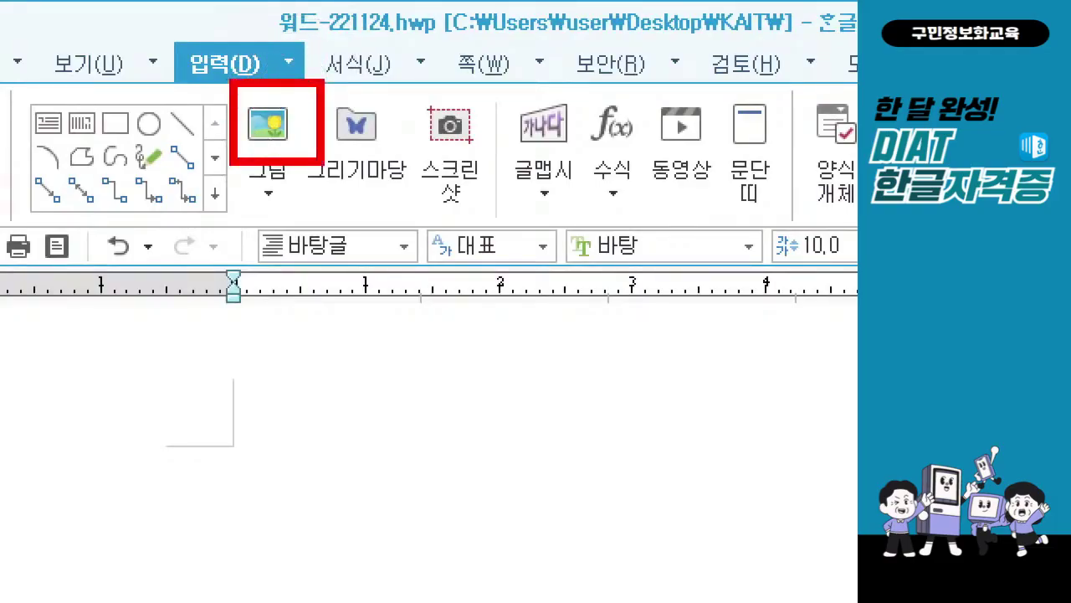
{"action": "key", "text": "Escape"}
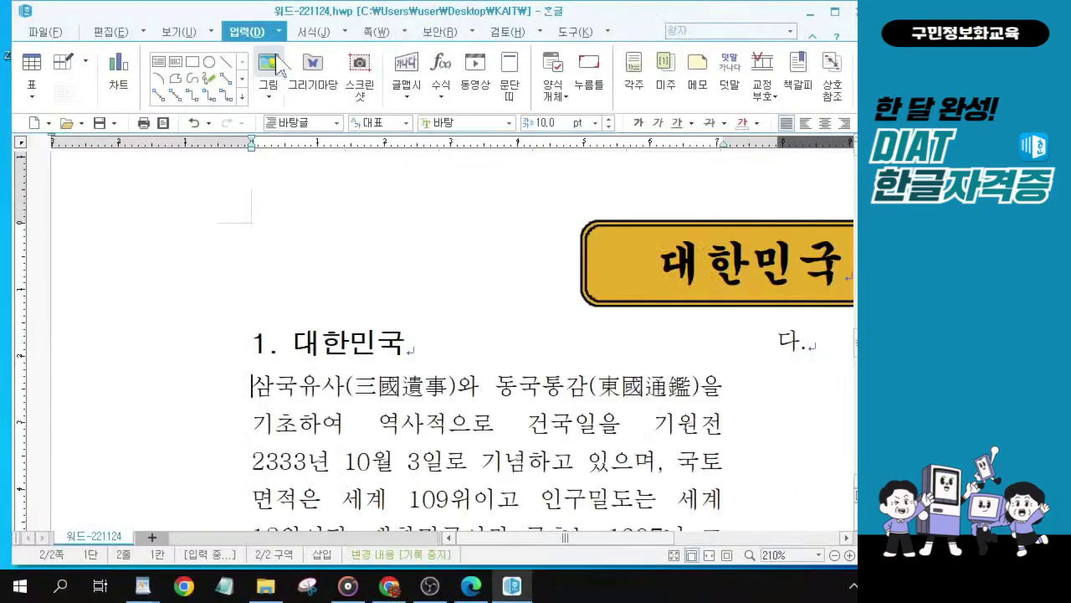
{"action": "left_click", "coordinate": [272, 70]}
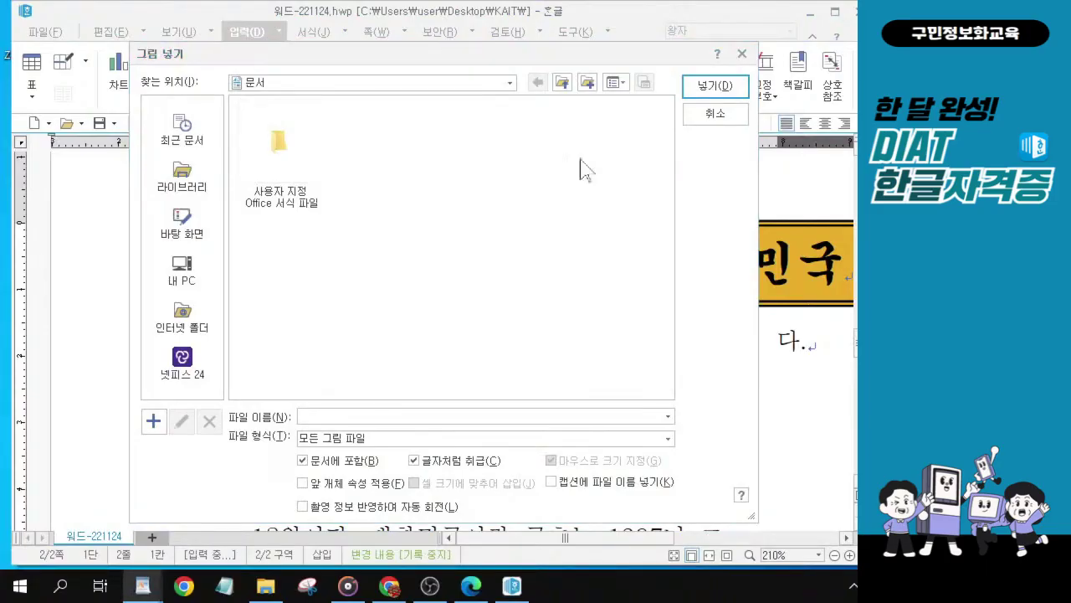
Browse from the desktop through KAIT and 제2210회_디지털정보활용능력_워드프로세서_A형 to its inner folder holding the exam picture.
{"action": "left_click", "coordinate": [170, 231]}
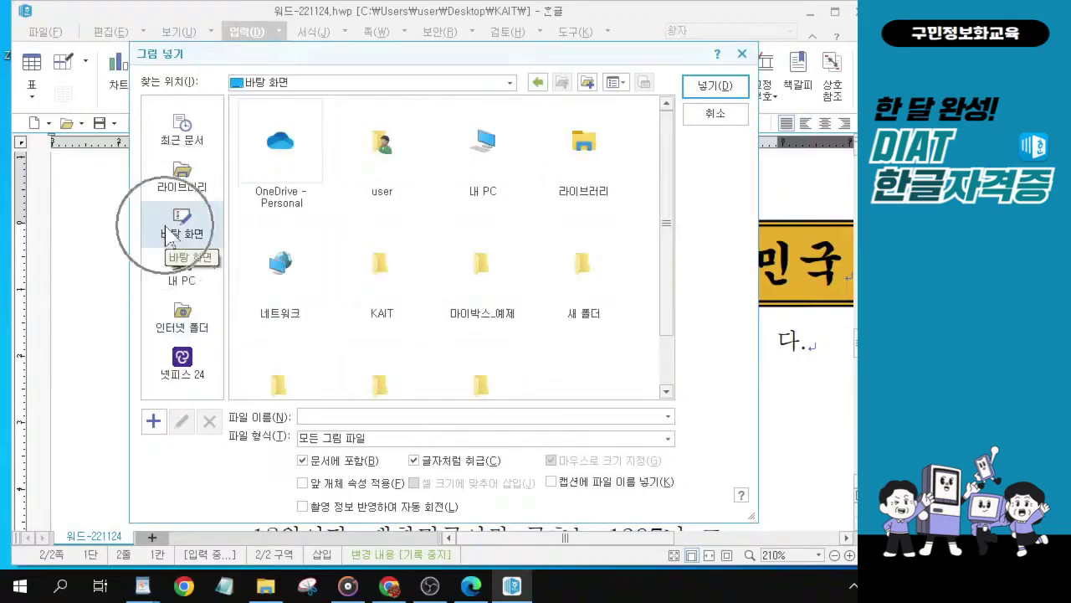
{"action": "double_click", "coordinate": [380, 264]}
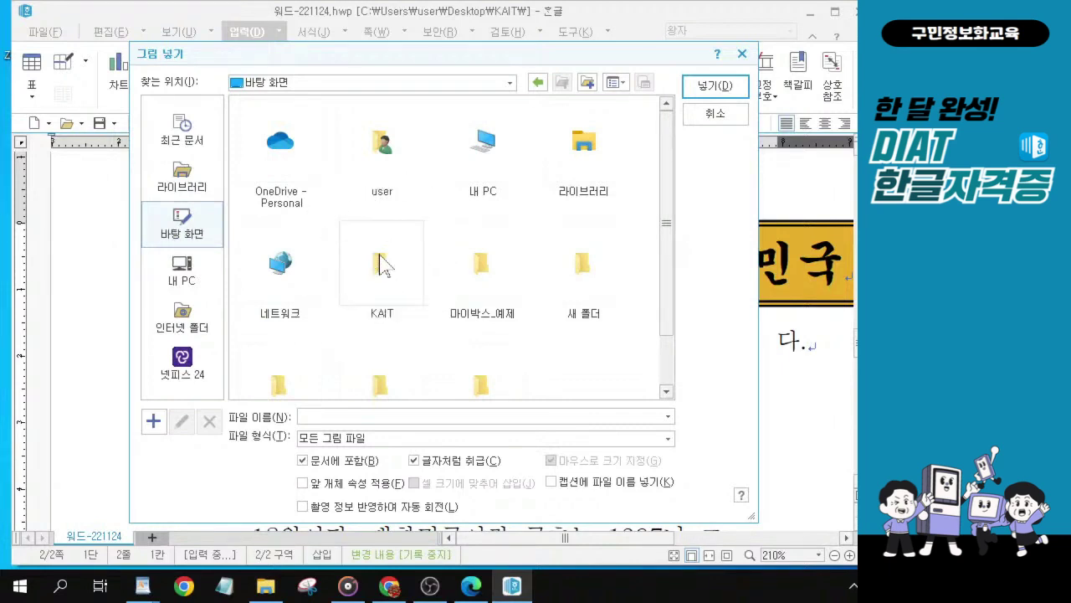
{"action": "left_click", "coordinate": [381, 265]}
{"action": "double_click", "coordinate": [381, 265]}
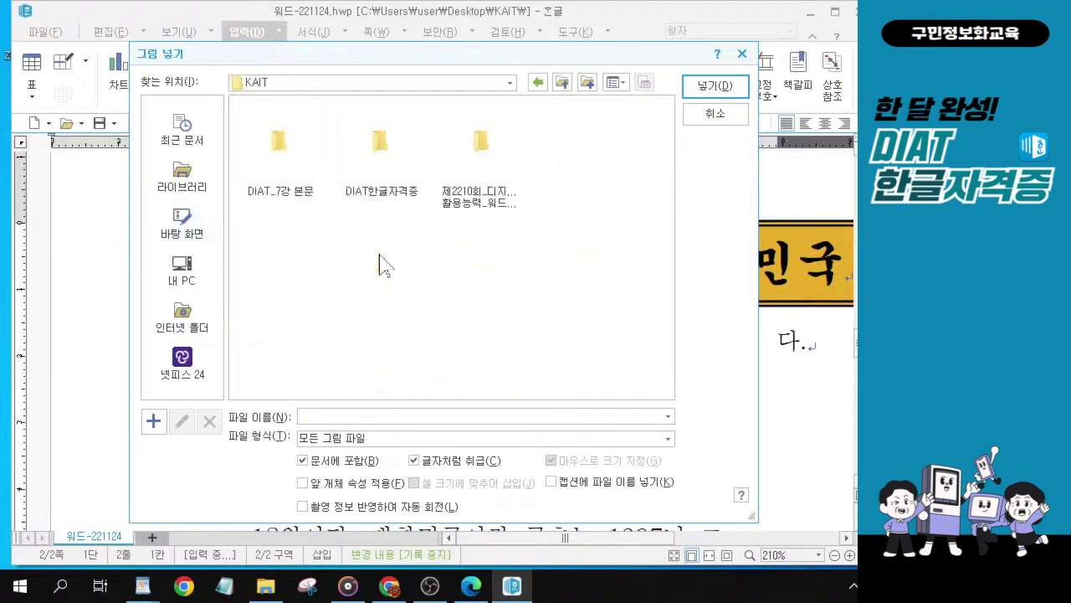
{"action": "left_click", "coordinate": [186, 237]}
{"action": "left_click", "coordinate": [475, 155]}
{"action": "double_click", "coordinate": [474, 155]}
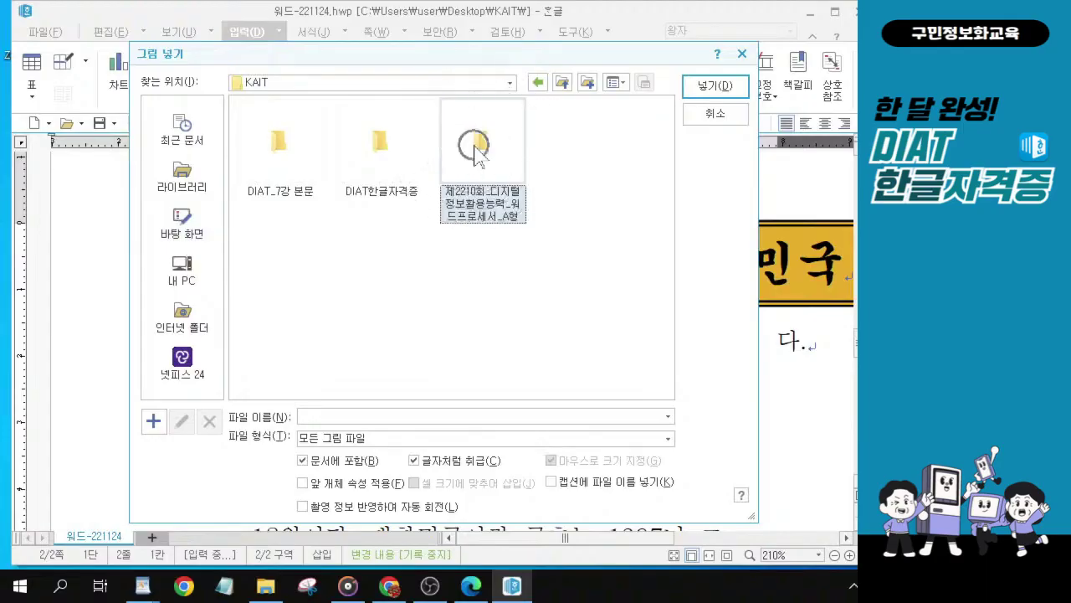
{"action": "left_click", "coordinate": [475, 155]}
{"action": "double_click", "coordinate": [475, 155]}
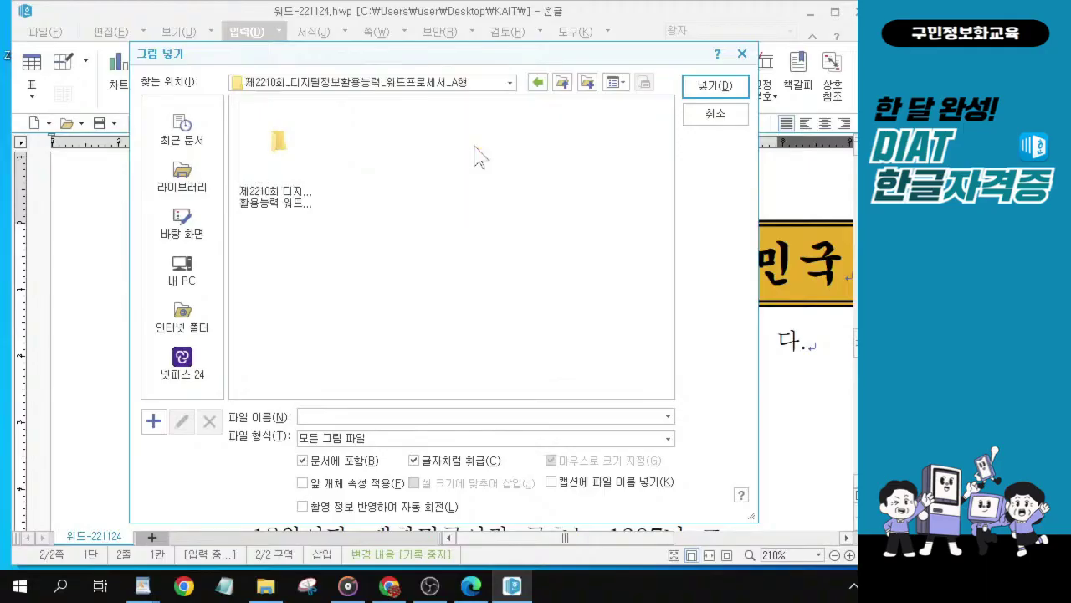
{"action": "double_click", "coordinate": [280, 142]}
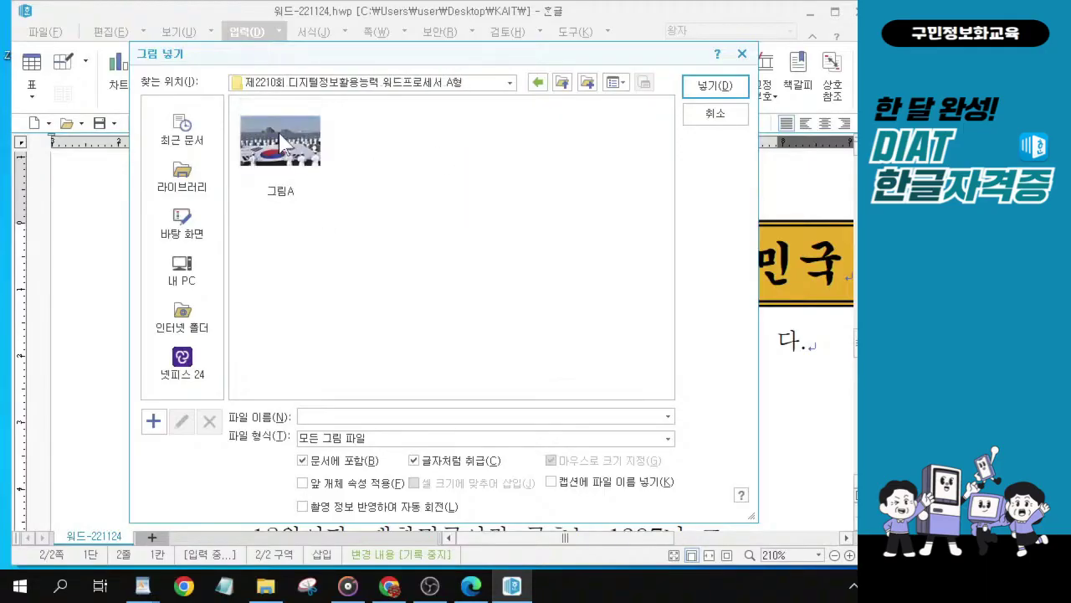
Insert the picture 그림A in front of the first body paragraph.
{"action": "left_click", "coordinate": [281, 142]}
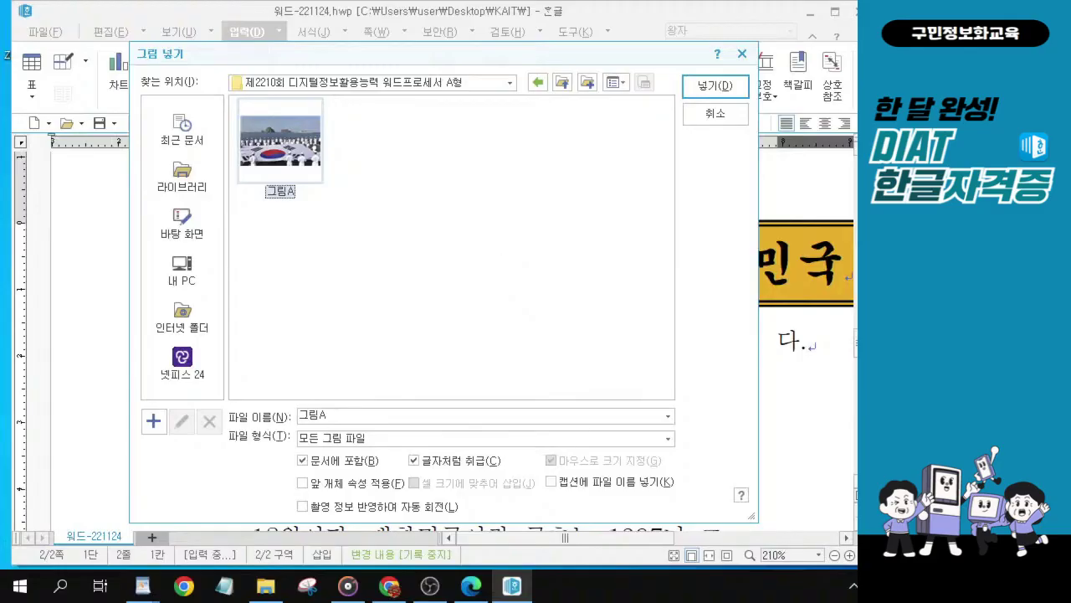
{"action": "key", "text": "alt+Tab"}
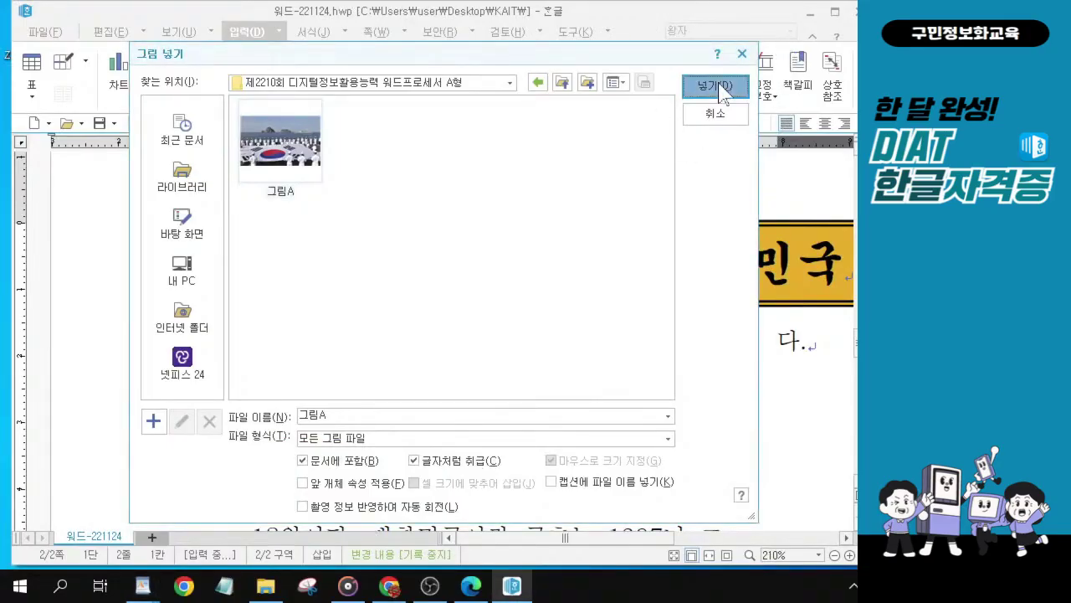
{"action": "left_click", "coordinate": [717, 87]}
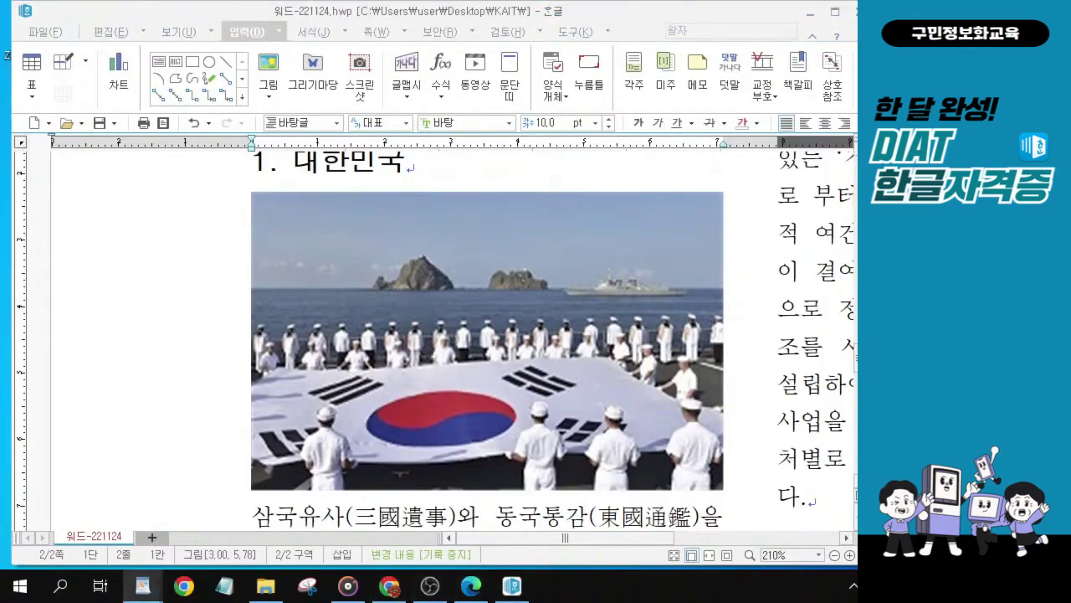
Set the inserted picture's width and height to 35 mm each in its object properties.
{"action": "left_click", "coordinate": [482, 308]}
{"action": "double_click", "coordinate": [481, 310]}
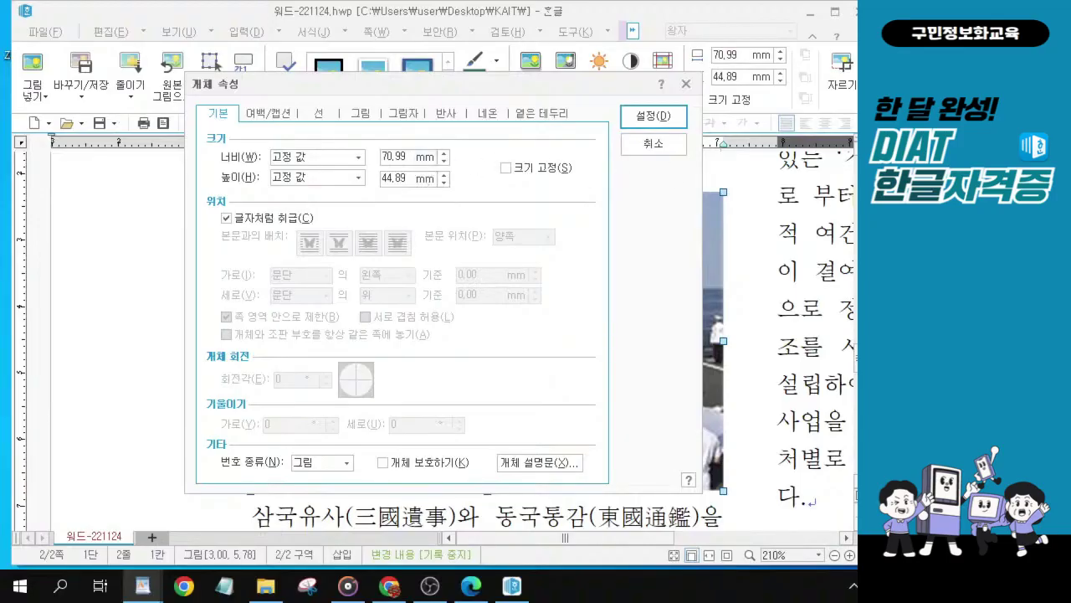
{"action": "left_click", "coordinate": [424, 158]}
{"action": "left_click", "coordinate": [419, 158]}
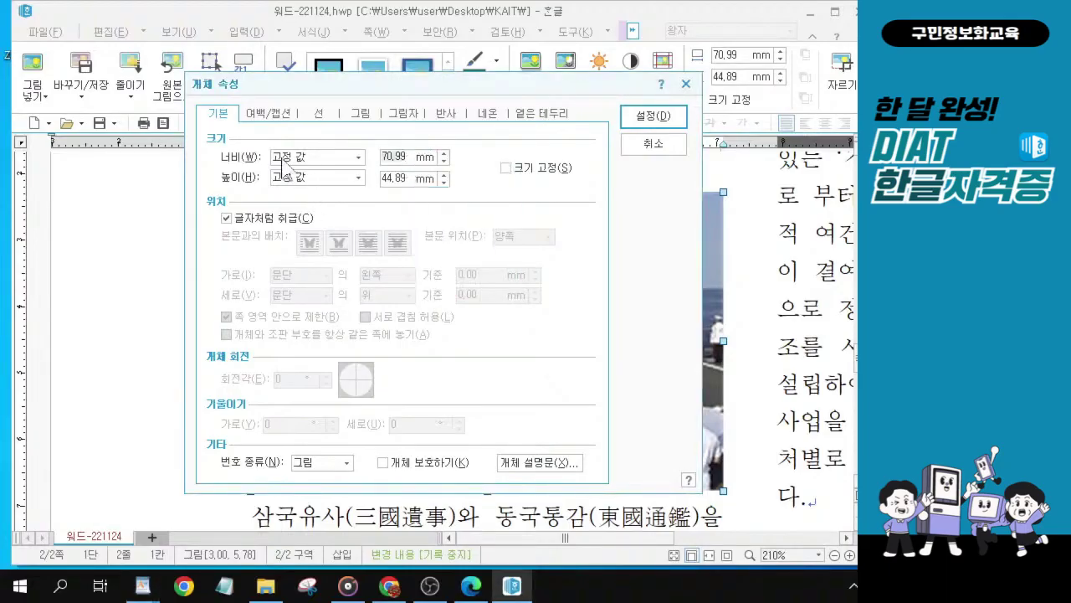
{"action": "type", "text": "35"}
{"action": "double_click", "coordinate": [404, 178]}
{"action": "type", "text": "35"}
Turn off 글자처럼 취급 for the picture and set both its horizontal and vertical position references to 쪽.
{"action": "left_click", "coordinate": [226, 218]}
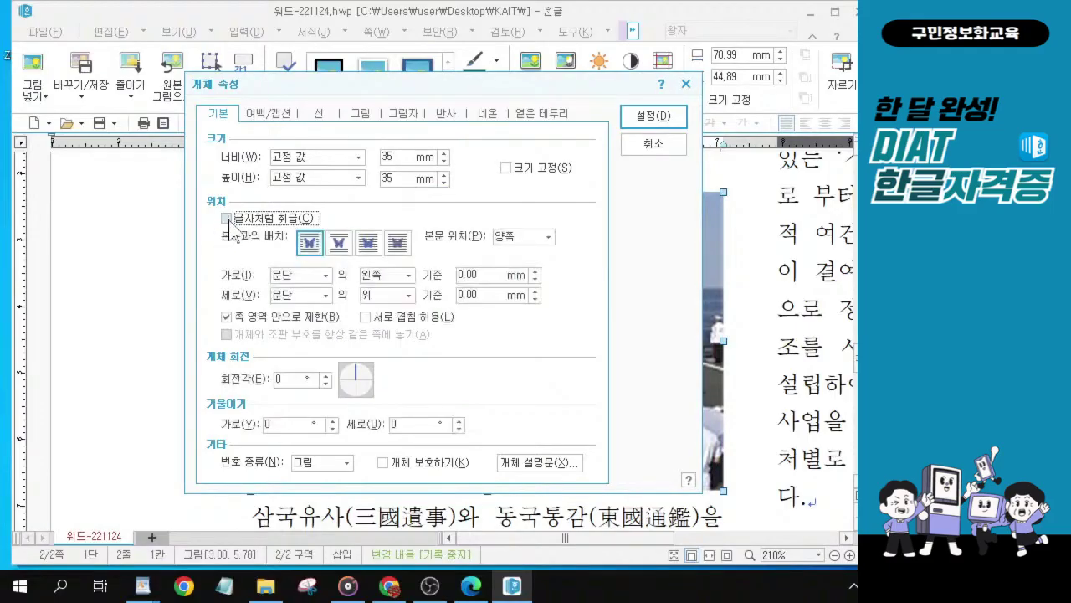
{"action": "left_click", "coordinate": [325, 275]}
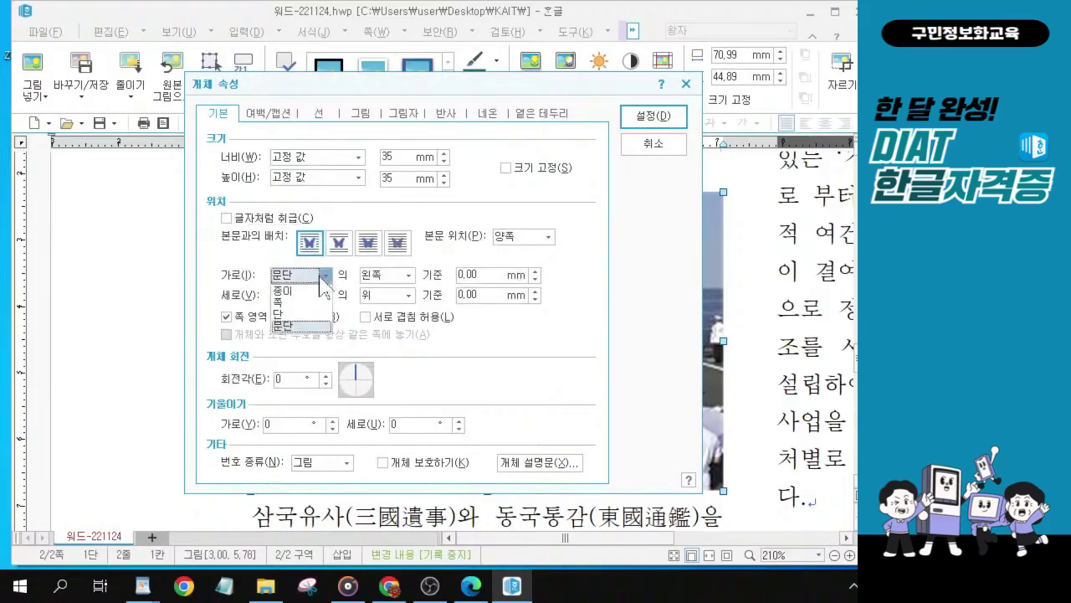
{"action": "left_click", "coordinate": [289, 302]}
{"action": "left_click", "coordinate": [293, 295]}
{"action": "left_click", "coordinate": [285, 321]}
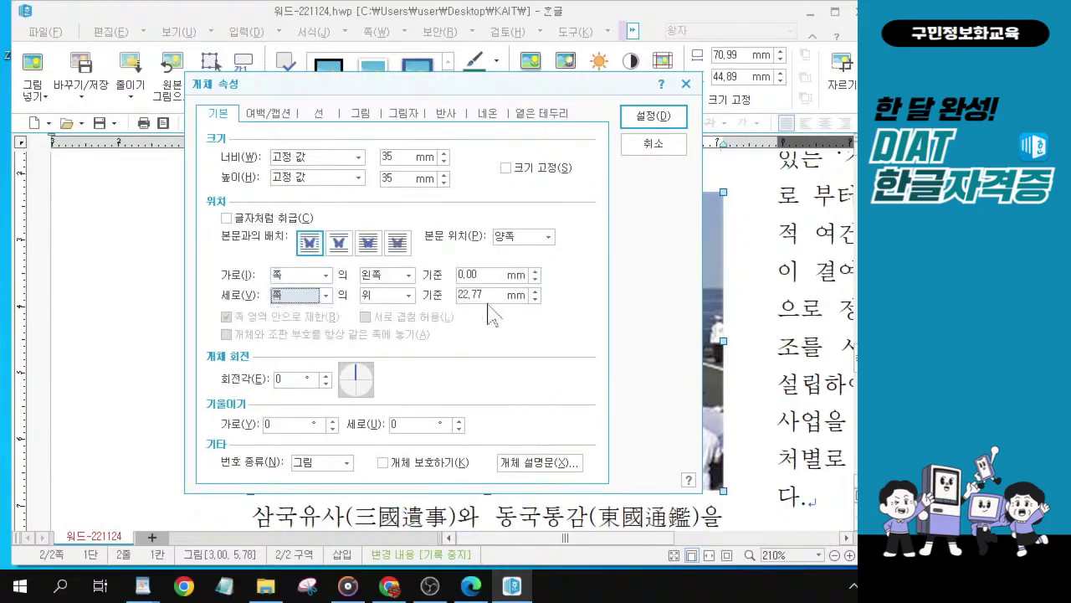
Set the picture's vertical offset to 24 mm from the page top, apply the properties and deselect the picture.
{"action": "double_click", "coordinate": [492, 295]}
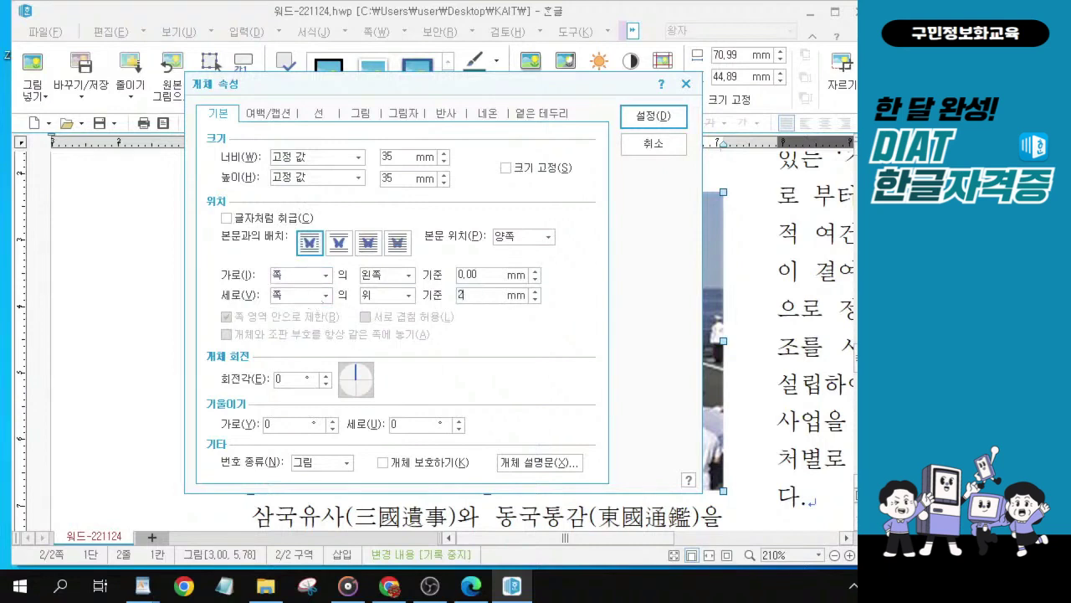
{"action": "type", "text": "24"}
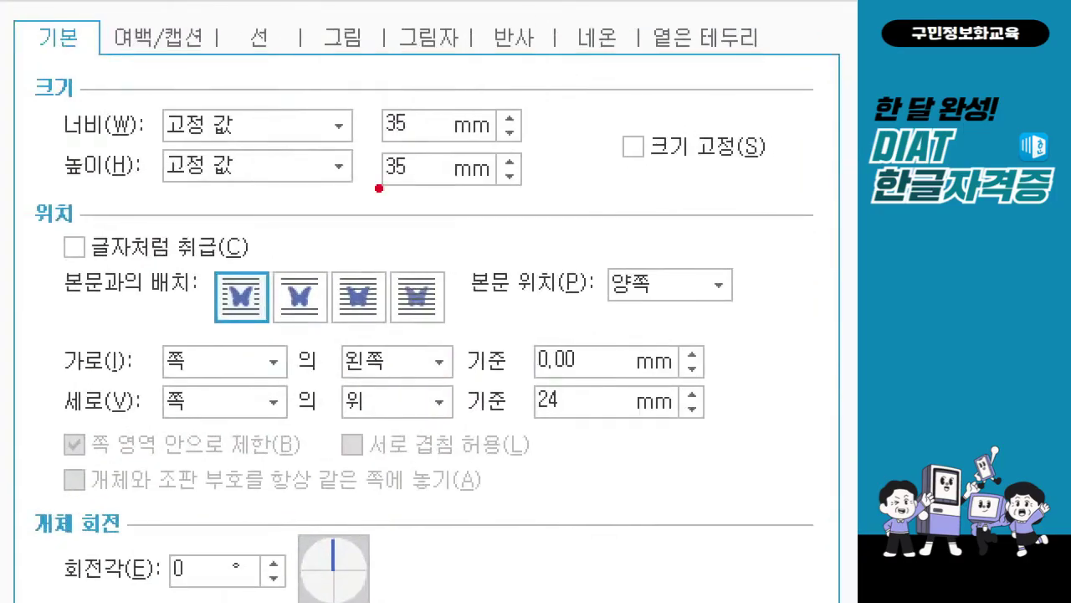
{"action": "left_click_drag", "start_coordinate": [354, 86], "coordinate": [454, 197]}
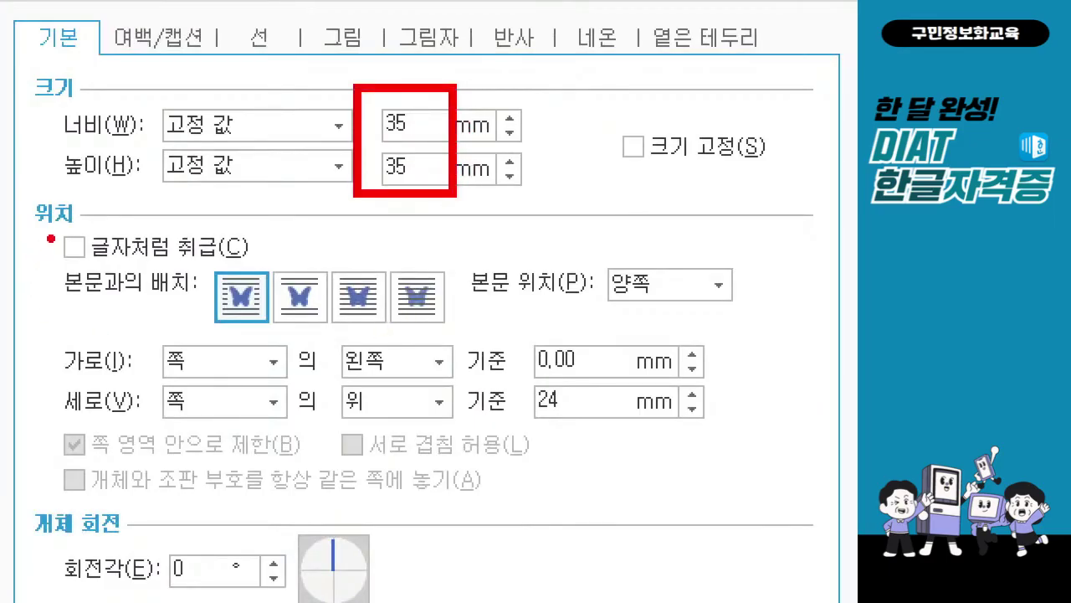
{"action": "mouse_move", "coordinate": [40, 214]}
{"action": "left_mouse_down"}
{"action": "mouse_move", "coordinate": [52, 253]}
{"action": "mouse_move", "coordinate": [257, 266]}
{"action": "mouse_move", "coordinate": [249, 267]}
{"action": "mouse_move", "coordinate": [429, 211]}
{"action": "left_mouse_up"}
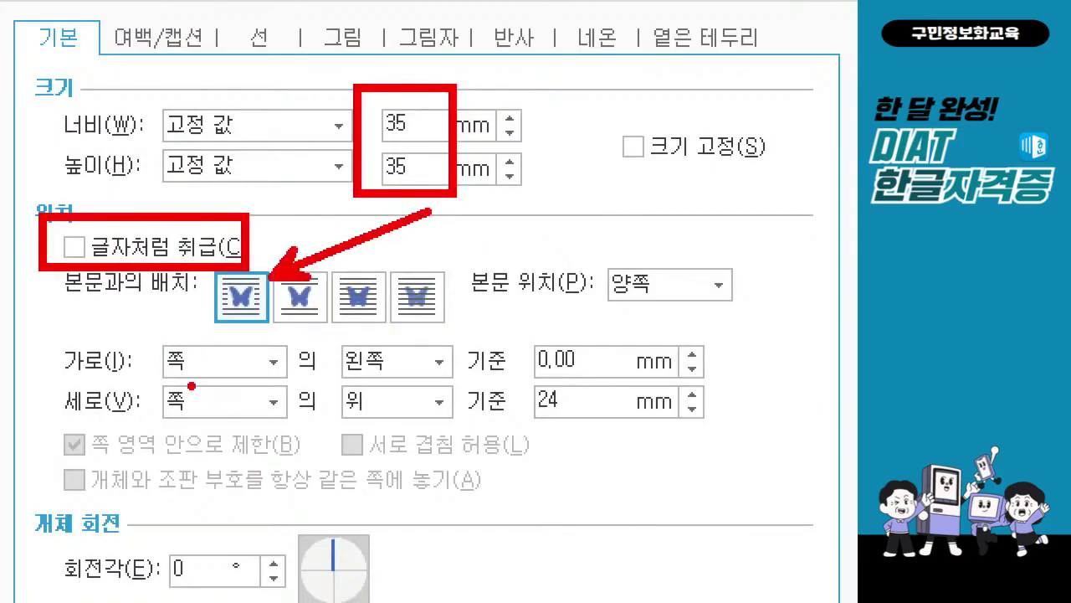
{"action": "mouse_move", "coordinate": [138, 330]}
{"action": "left_mouse_down"}
{"action": "mouse_move", "coordinate": [249, 430]}
{"action": "mouse_move", "coordinate": [290, 431]}
{"action": "left_mouse_up"}
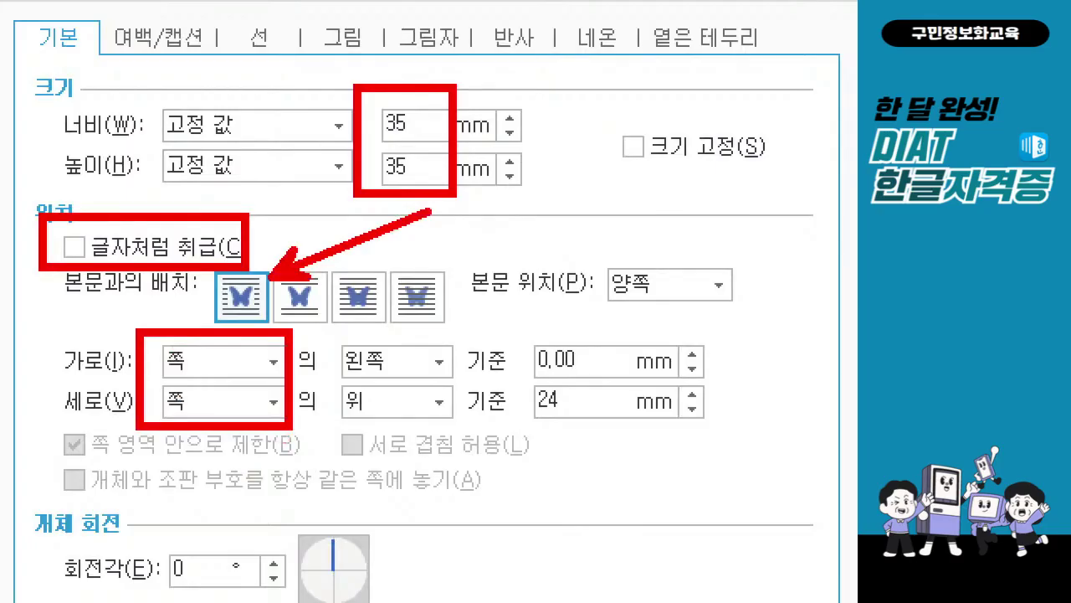
{"action": "mouse_move", "coordinate": [500, 329]}
{"action": "left_mouse_down"}
{"action": "mouse_move", "coordinate": [549, 388]}
{"action": "mouse_move", "coordinate": [649, 428]}
{"action": "mouse_move", "coordinate": [629, 422]}
{"action": "left_mouse_up"}
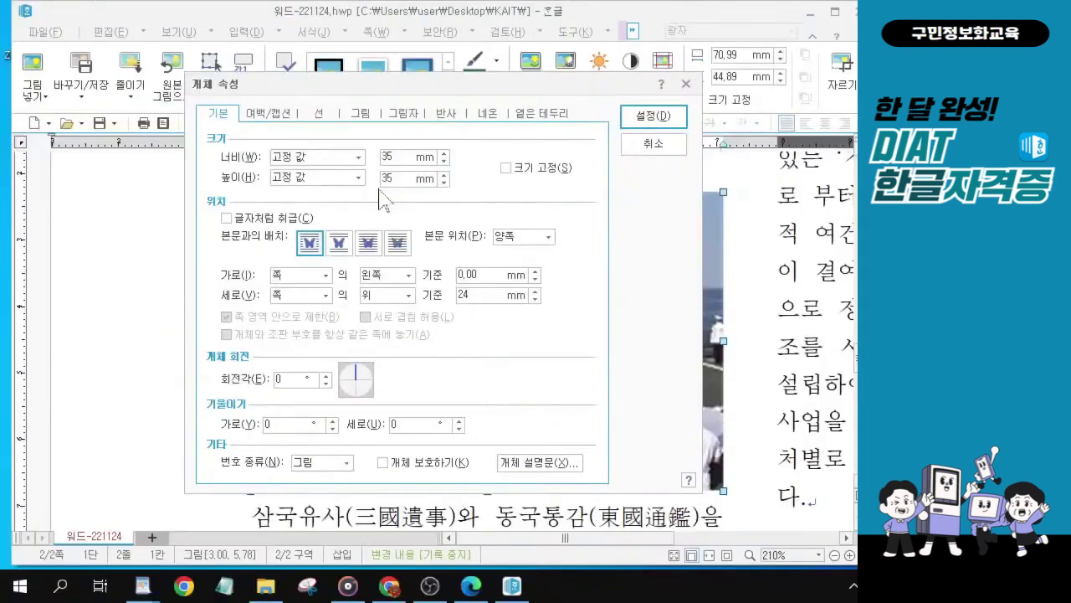
{"action": "left_click", "coordinate": [638, 117]}
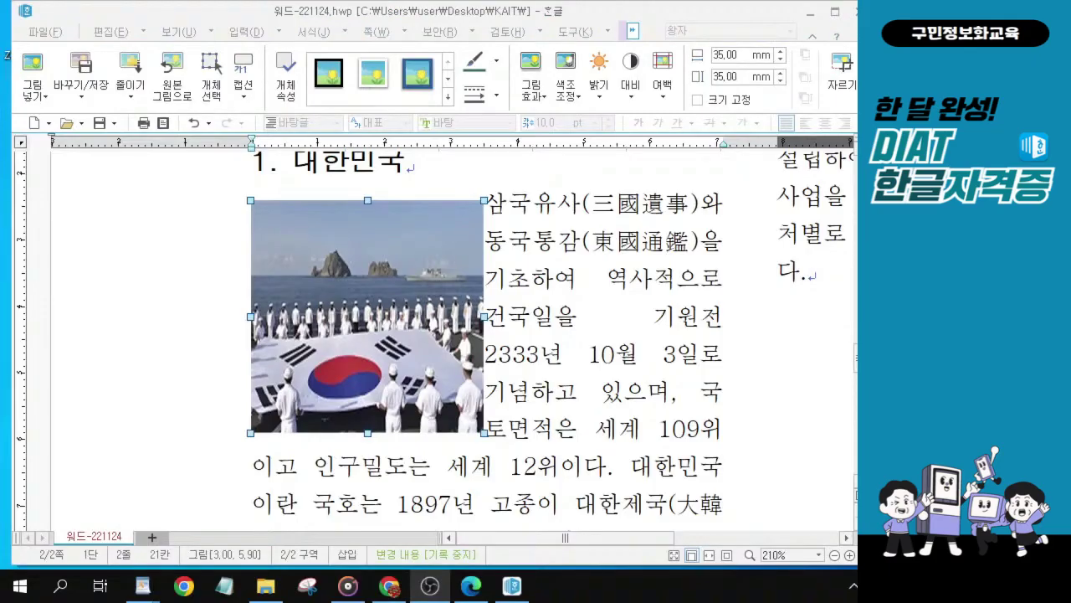
{"action": "left_click", "coordinate": [649, 316]}
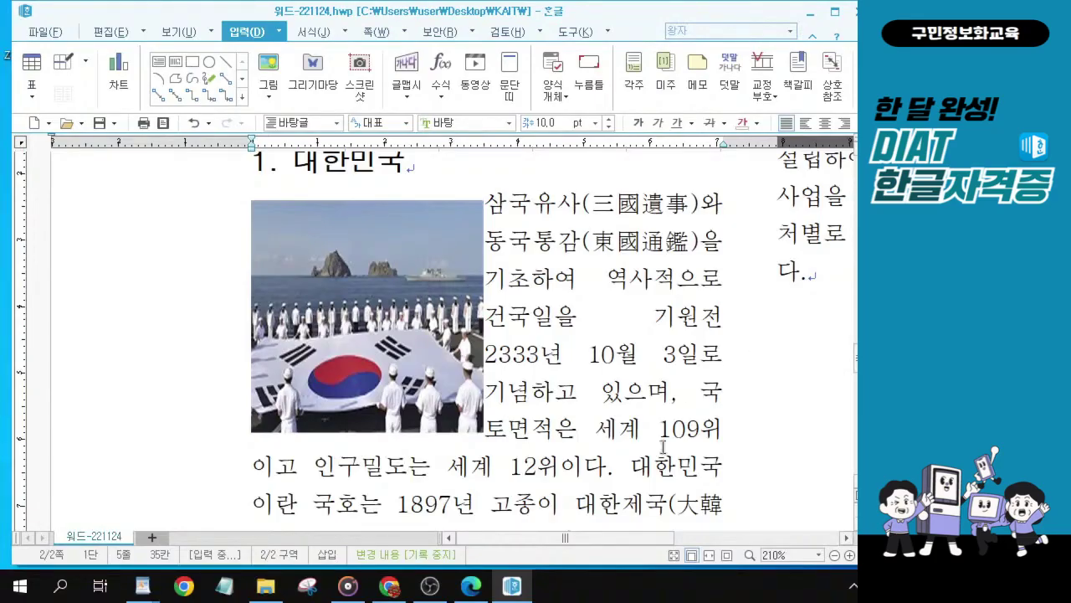
Insert a footnote directly after "DAC" in the first paragraph of section 2, 한국의 공적개발원조.
{"action": "scroll", "coordinate": [696, 452], "scroll_direction": "down", "scroll_amount": 10}
{"action": "scroll", "coordinate": [696, 452], "scroll_direction": "down", "scroll_amount": 3}
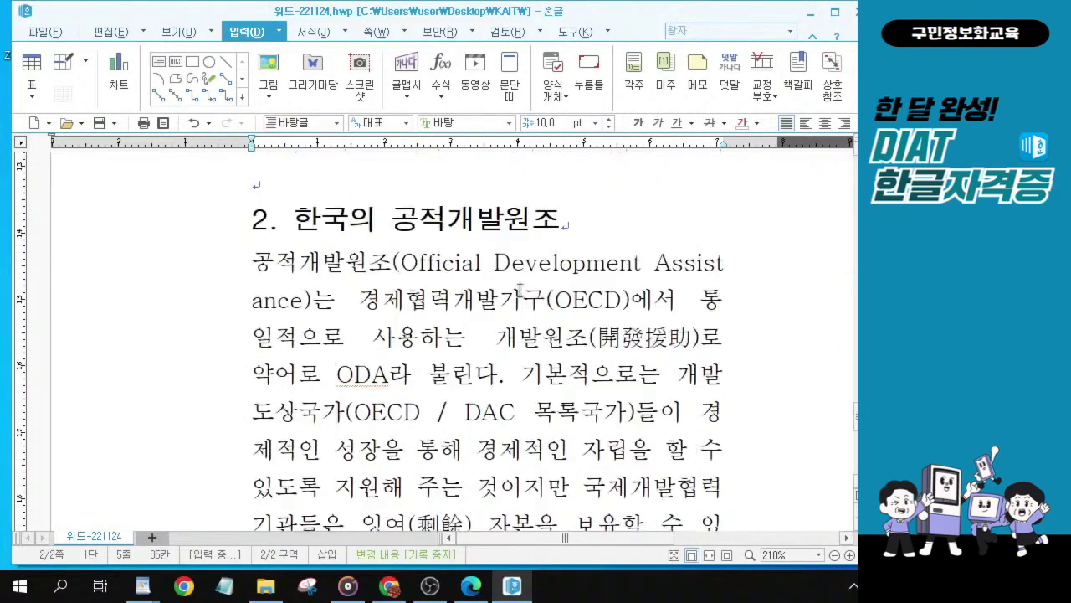
{"action": "left_click", "coordinate": [498, 246]}
{"action": "left_click", "coordinate": [513, 411]}
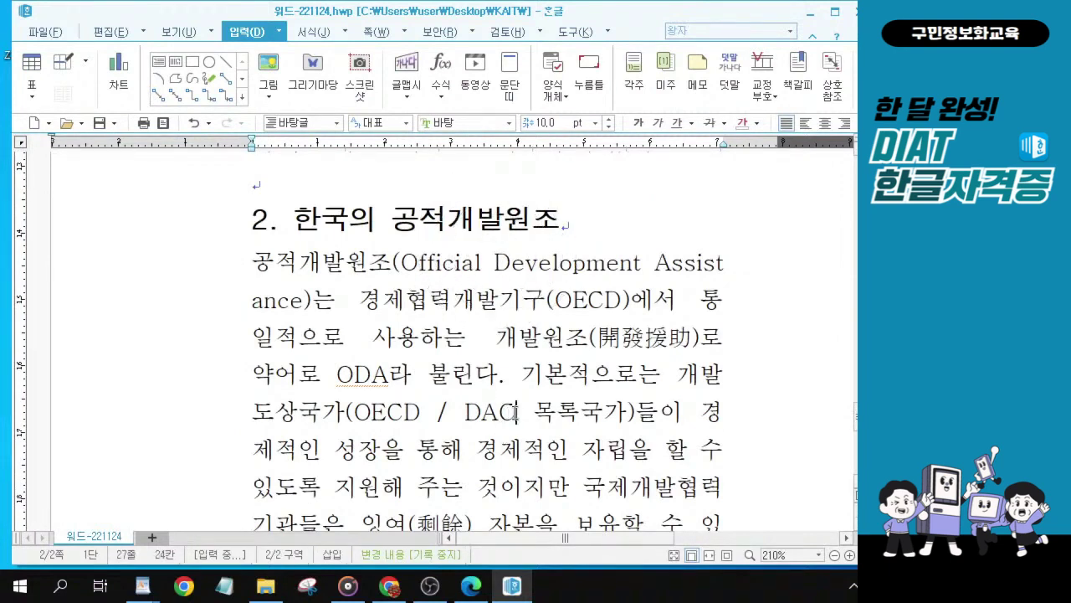
{"action": "left_click", "coordinate": [517, 412]}
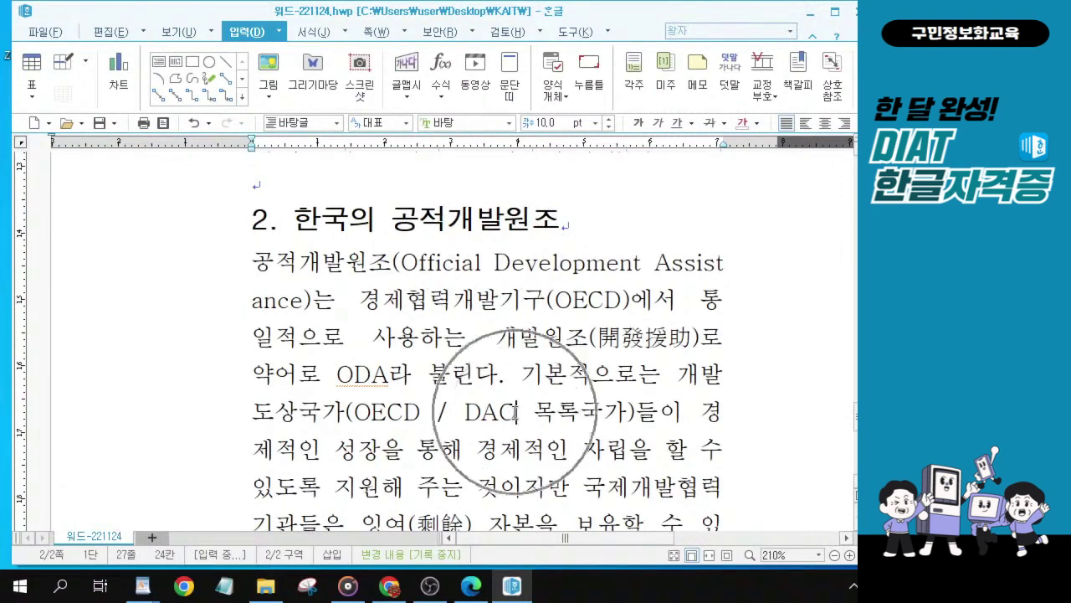
{"action": "left_click", "coordinate": [517, 412]}
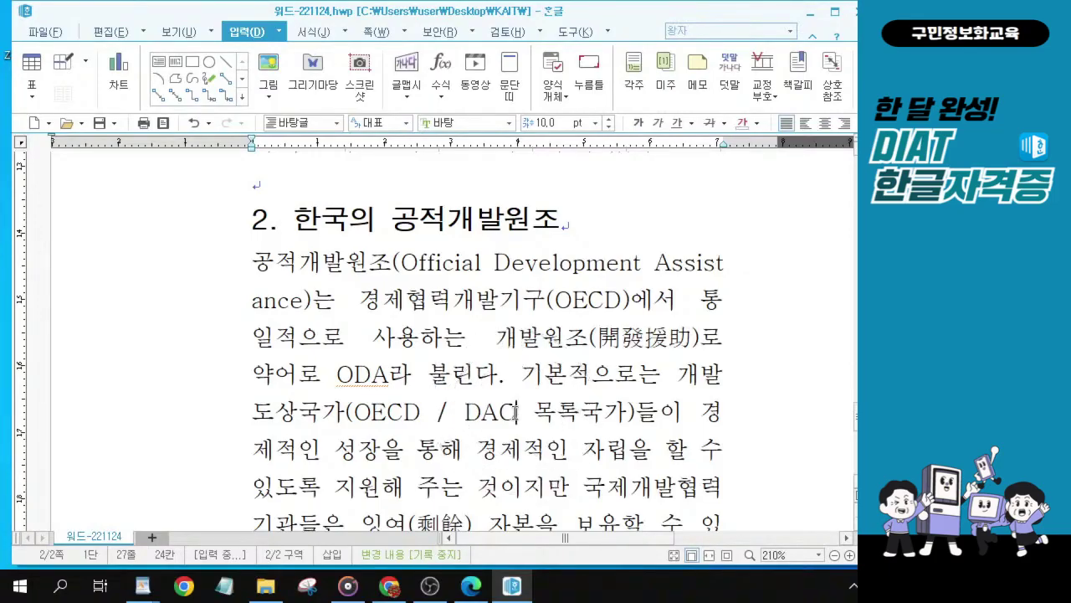
{"action": "key", "text": "alt+Tab"}
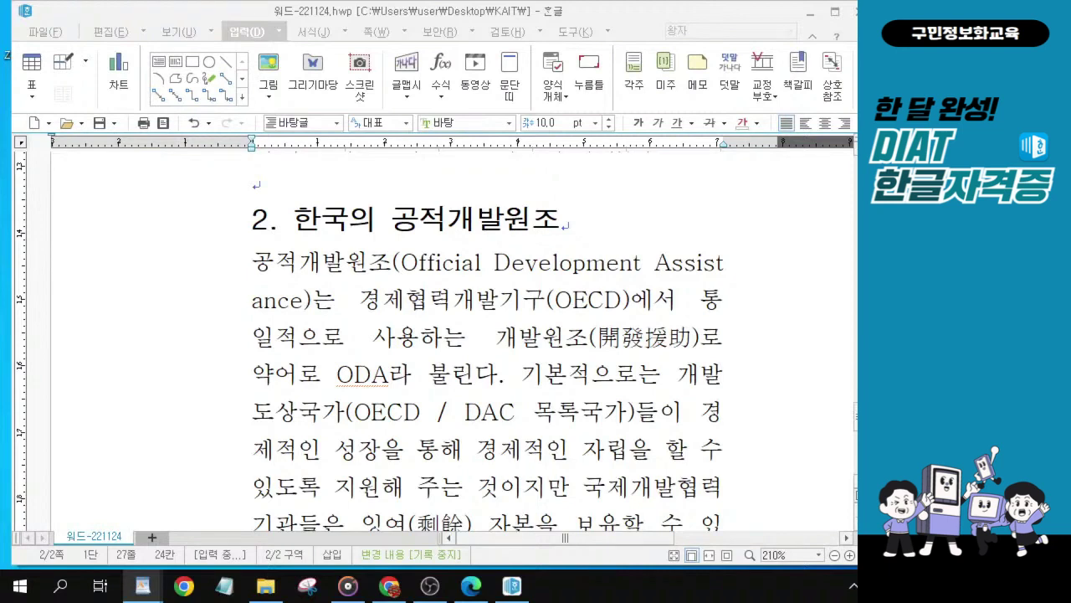
{"action": "left_click", "coordinate": [517, 416]}
{"action": "key", "text": "ctrl"}
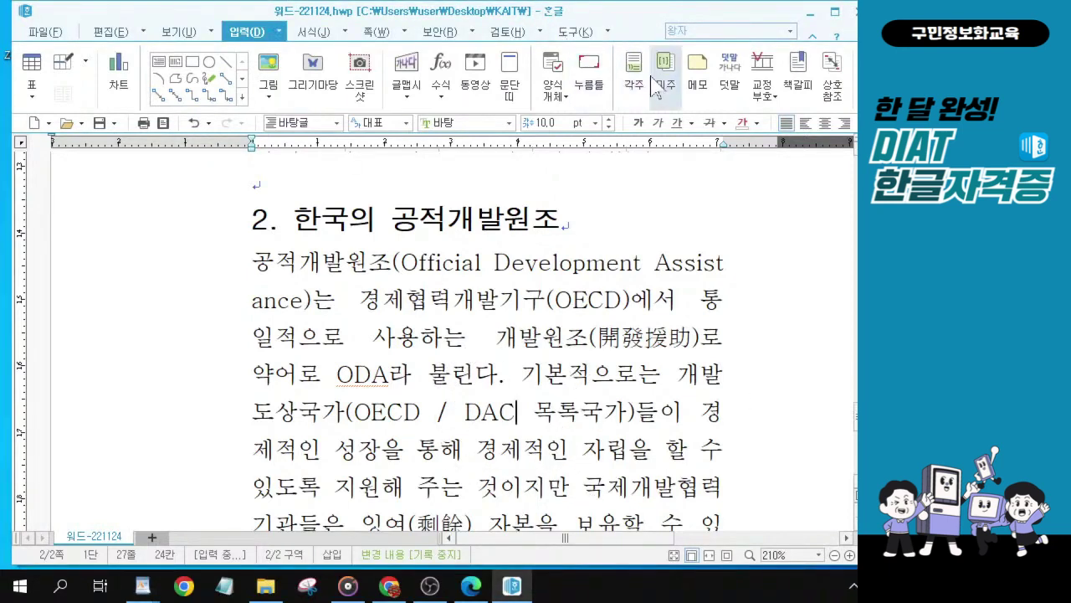
{"action": "key", "text": "ctrl"}
{"action": "key", "text": "ctrl"}
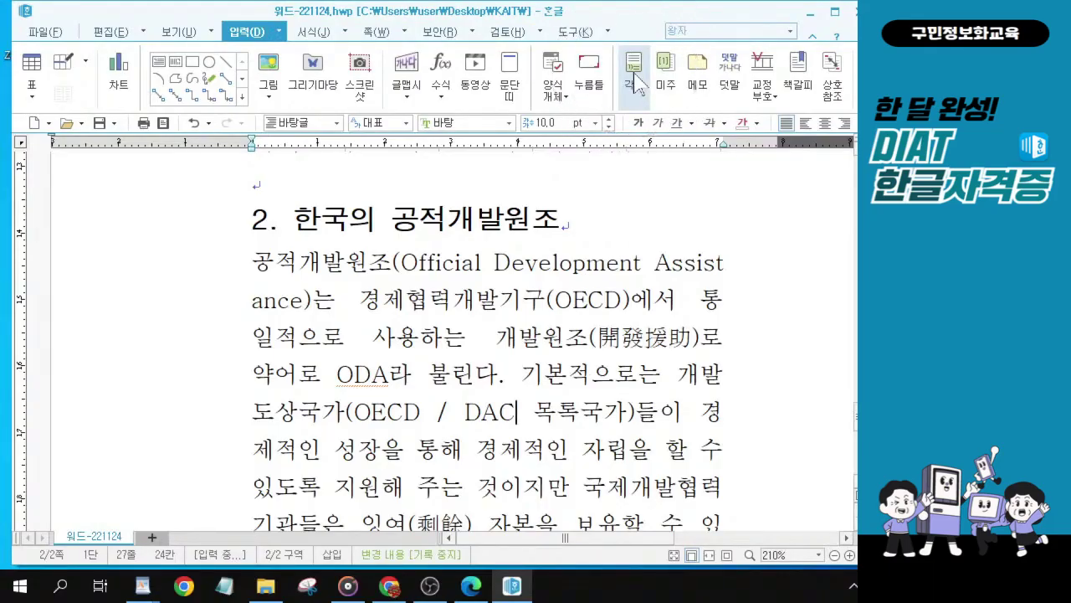
{"action": "key", "text": "ctrl"}
{"action": "key", "text": "ctrl"}
{"action": "key", "text": "ctrl"}
{"action": "key", "text": "ctrl"}
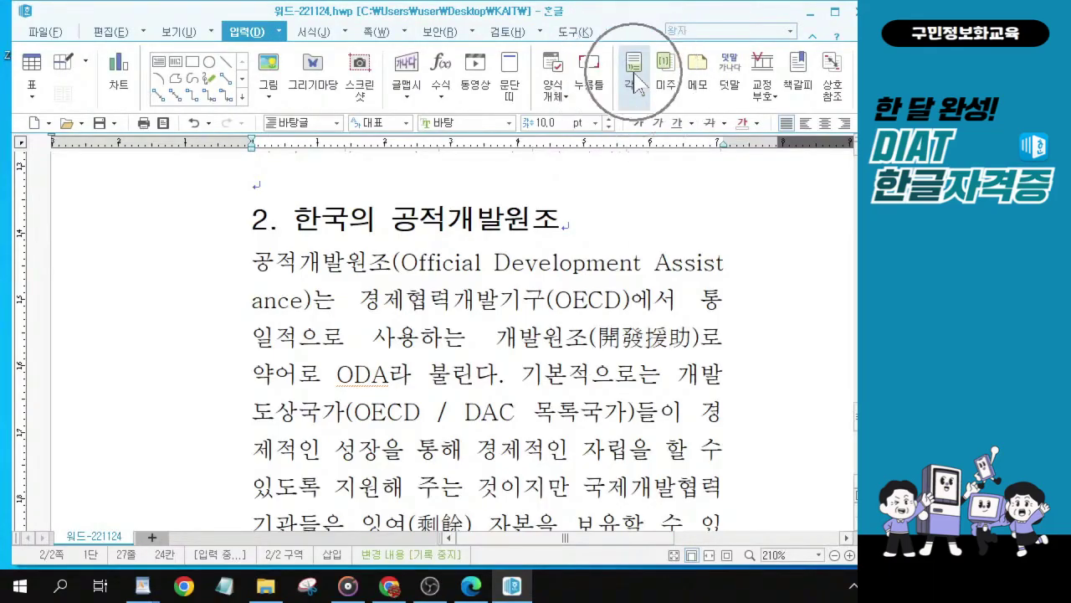
{"action": "left_click", "coordinate": [633, 81]}
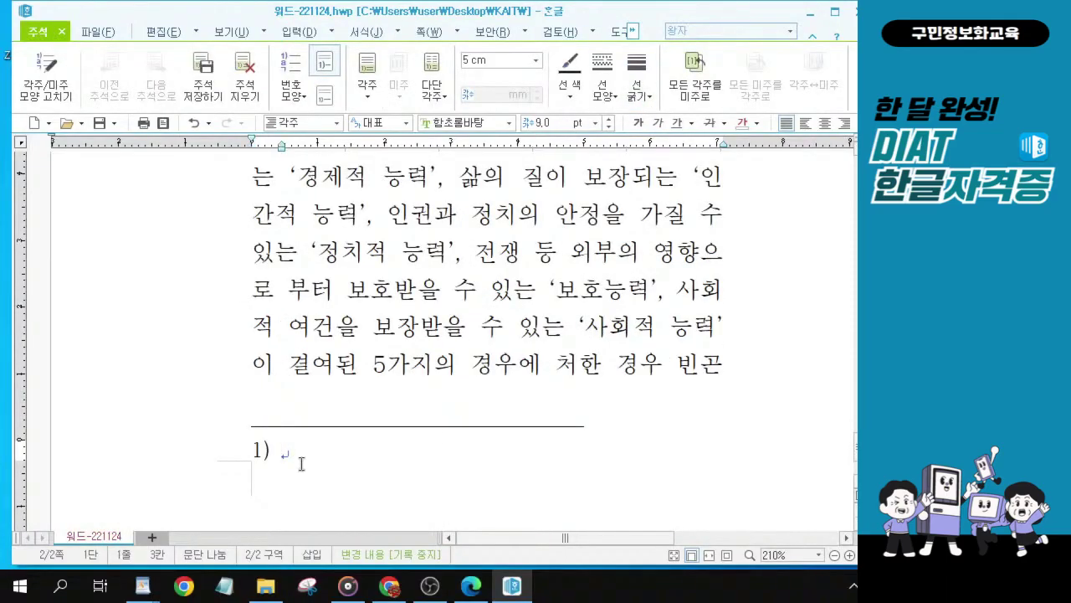
Enter the footnote text "OECD 산하 개발원조 위원회" and select the whole footnote line, including its number.
{"action": "key", "text": "ctrl"}
{"action": "key", "text": "ctrl"}
{"action": "key", "text": "ctrl"}
{"action": "key", "text": "ctrl"}
{"action": "type", "text": "이"}
{"action": "type", "text": "ECD"}
{"action": "type", "text": " ㅅ산하 "}
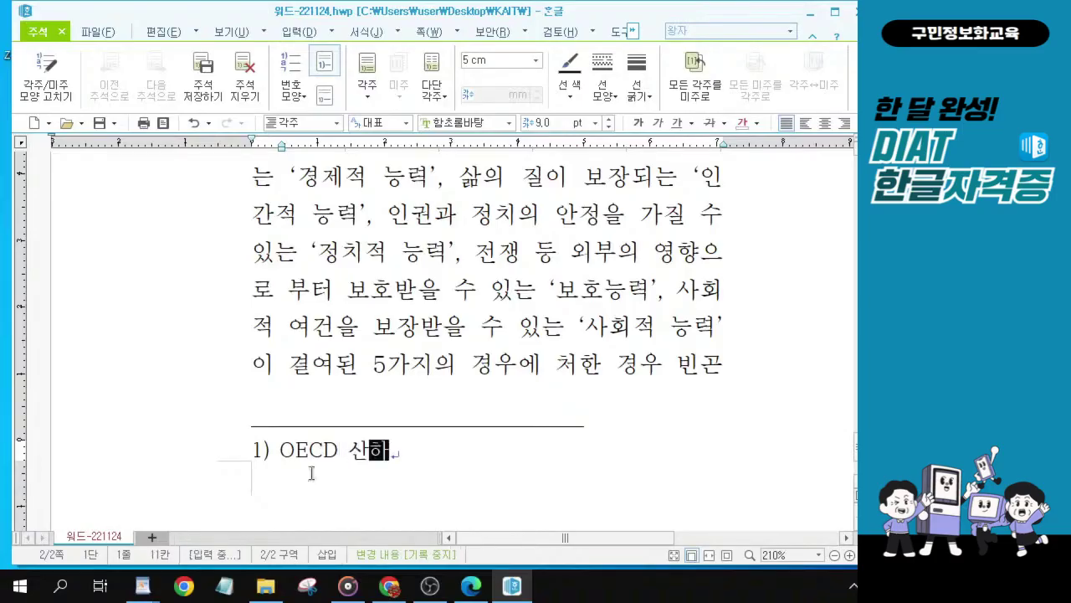
{"action": "type", "text": "개"}
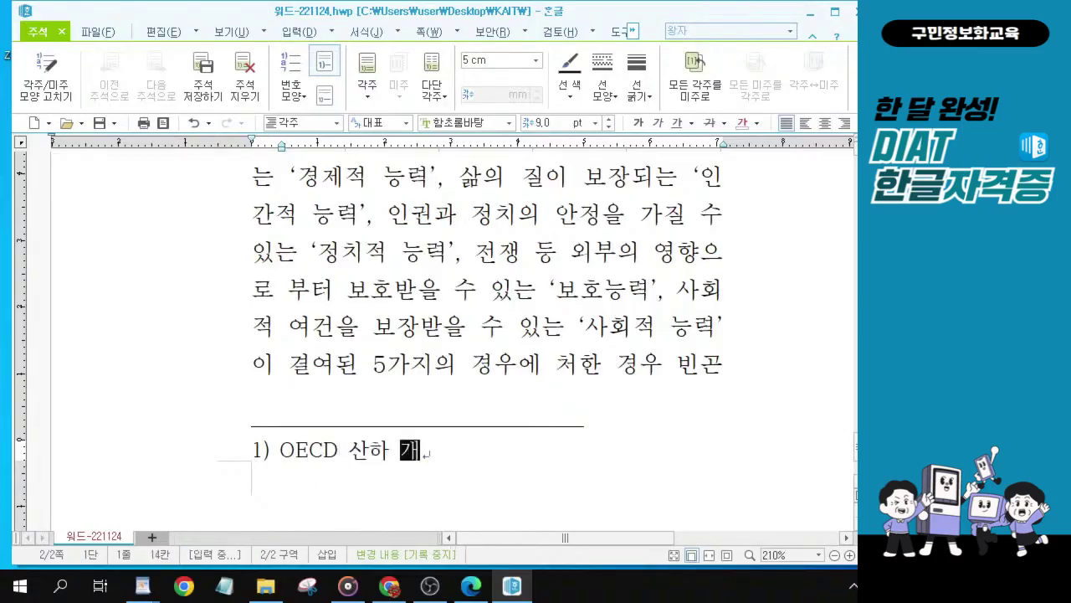
{"action": "type", "text": "발우원조 "}
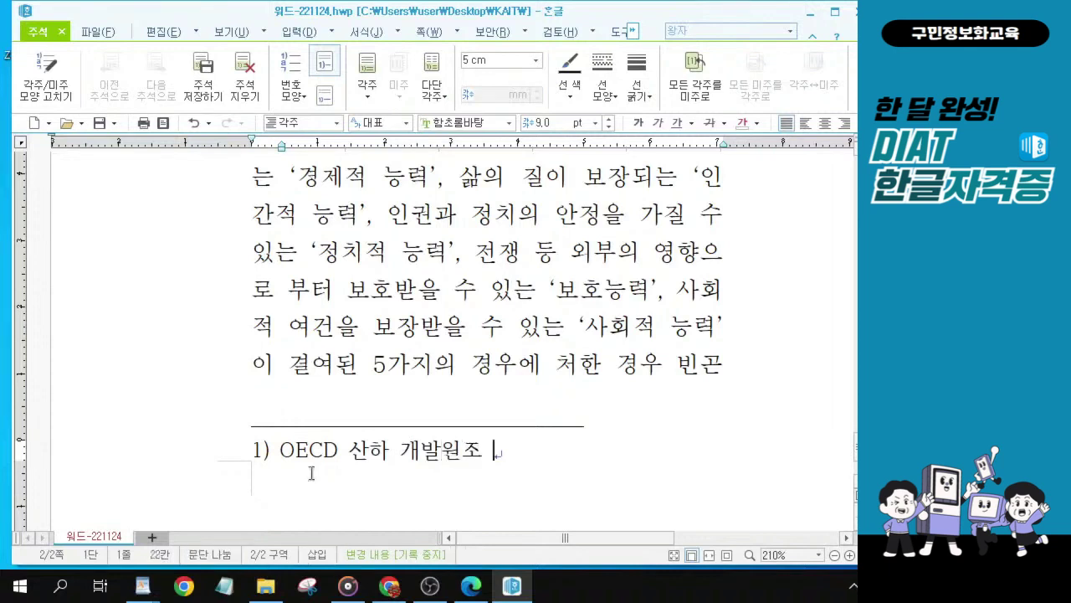
{"action": "type", "text": "윙원회"}
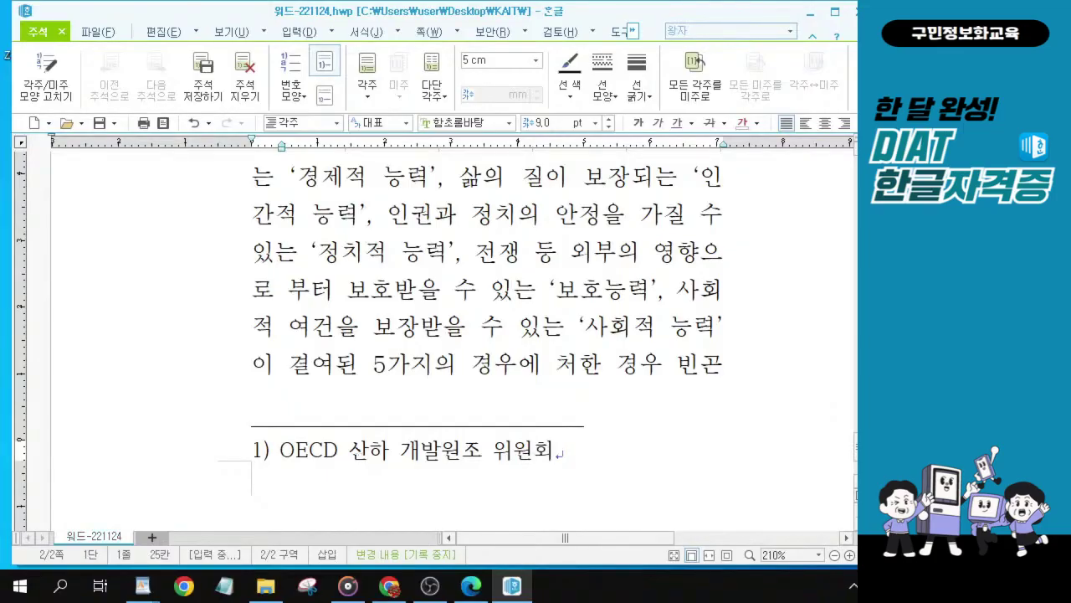
{"action": "key", "text": "alt+Tab"}
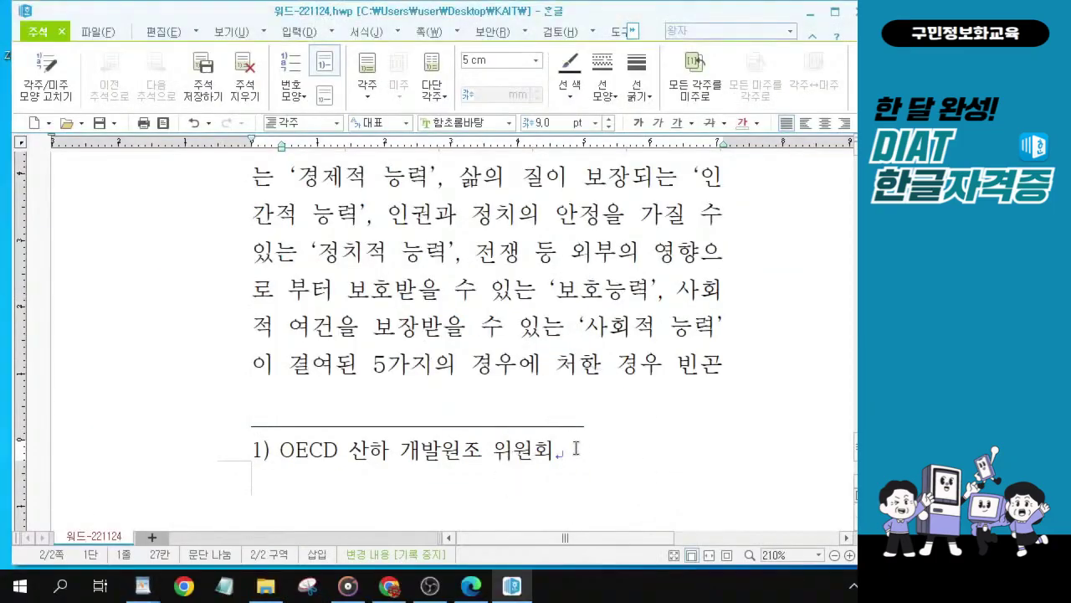
{"action": "left_click_drag", "start_coordinate": [576, 448], "coordinate": [204, 452]}
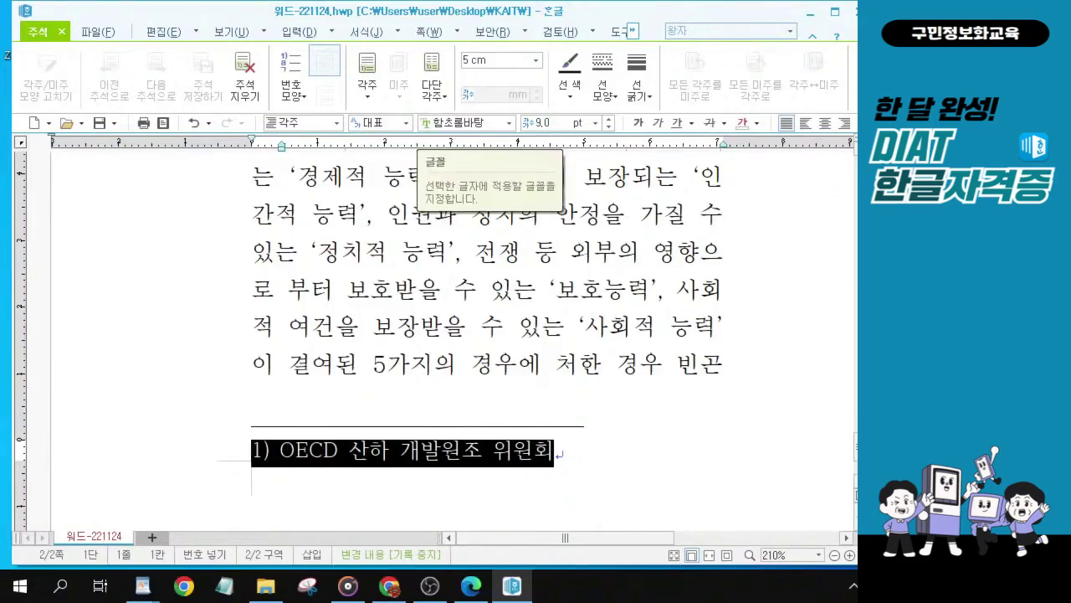
{"action": "left_click", "coordinate": [460, 123]}
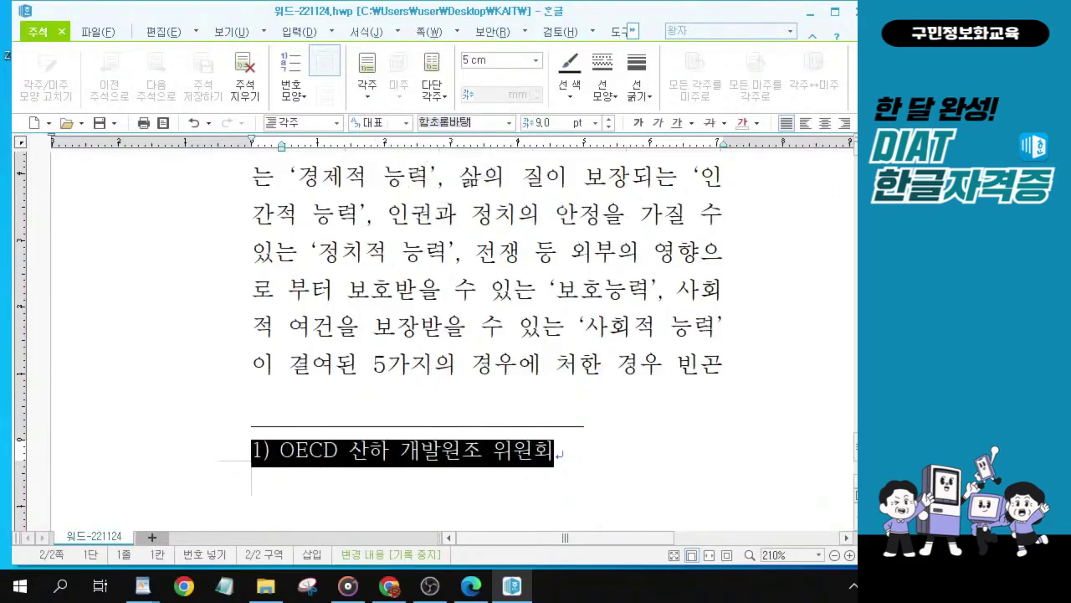
{"action": "type", "text": "돋"}
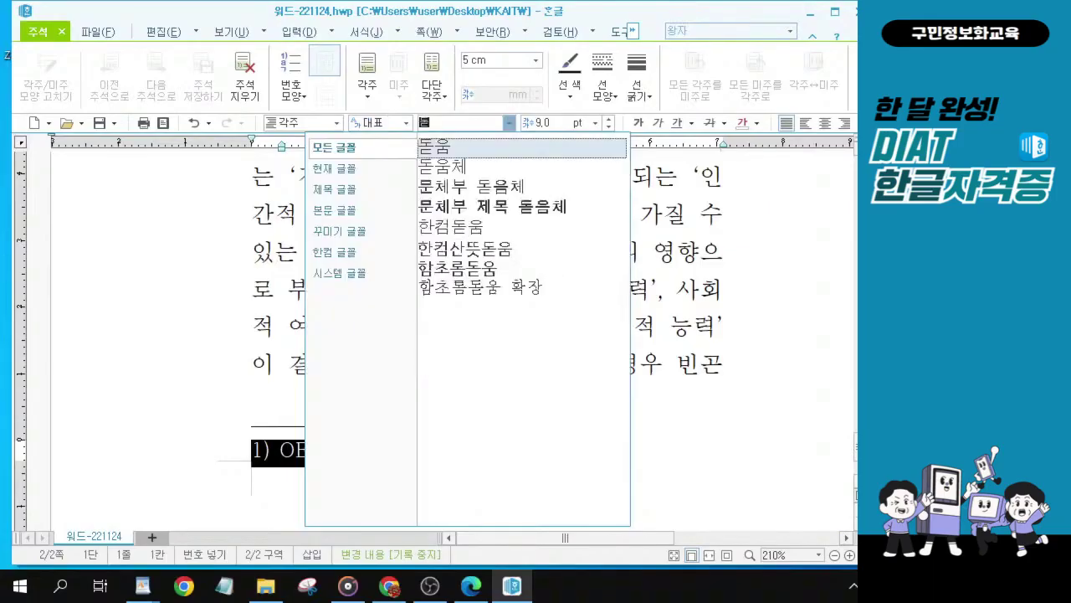
{"action": "left_click", "coordinate": [443, 149]}
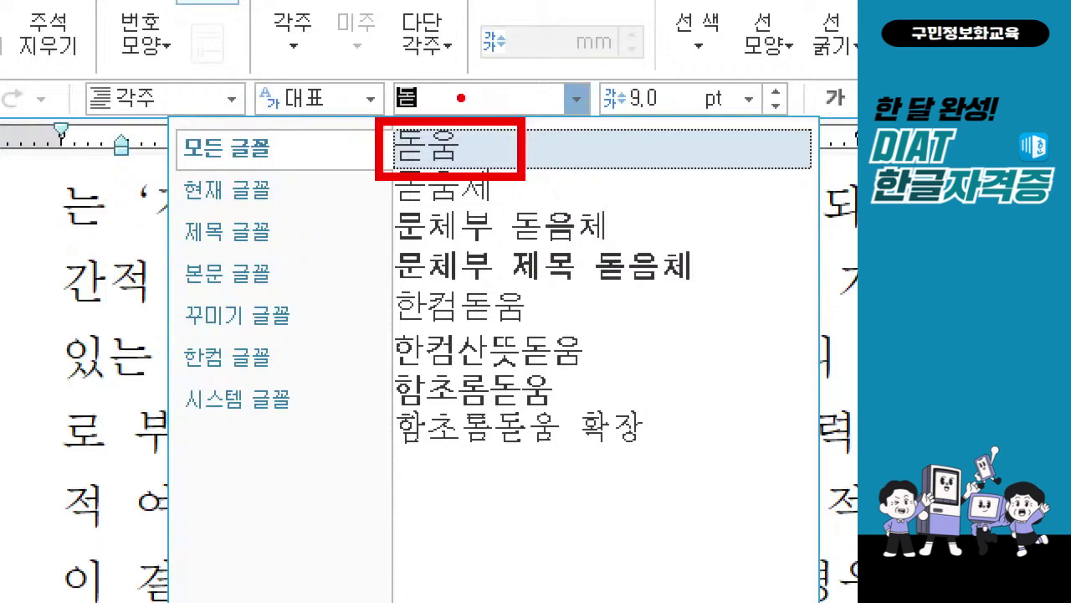
{"action": "key", "text": "Escape"}
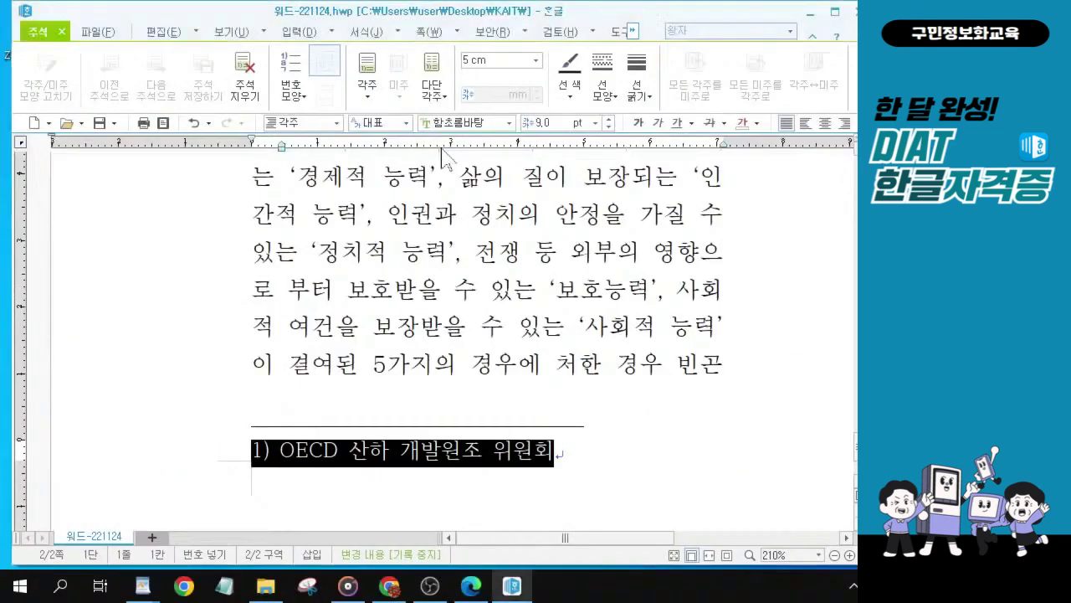
Set the font of the selected footnote line to 돋움 and deselect the text.
{"action": "left_click", "coordinate": [470, 123]}
{"action": "type", "text": "돋"}
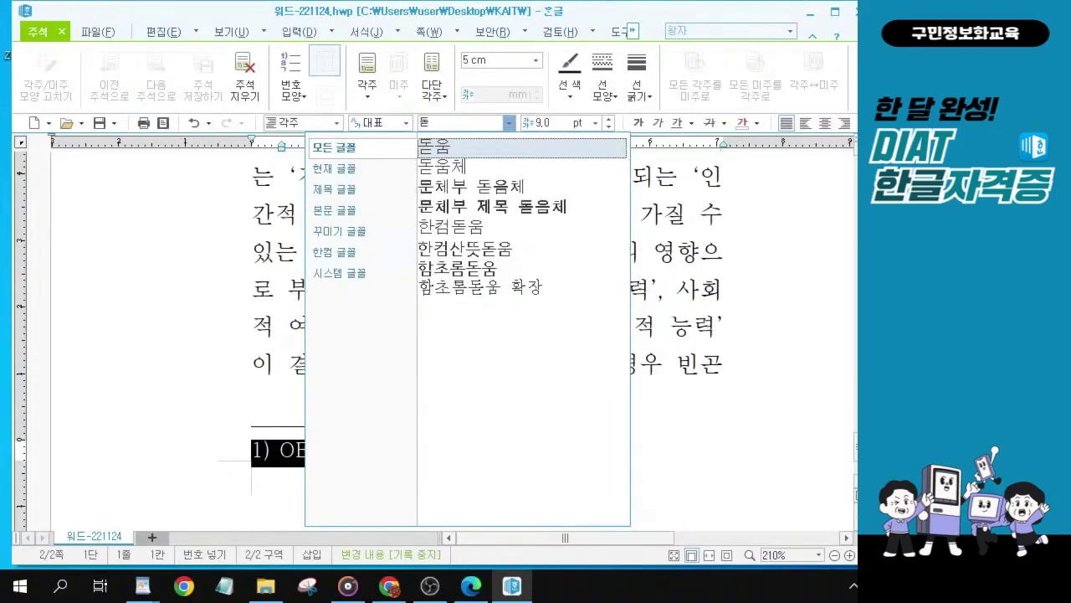
{"action": "key", "text": "Return"}
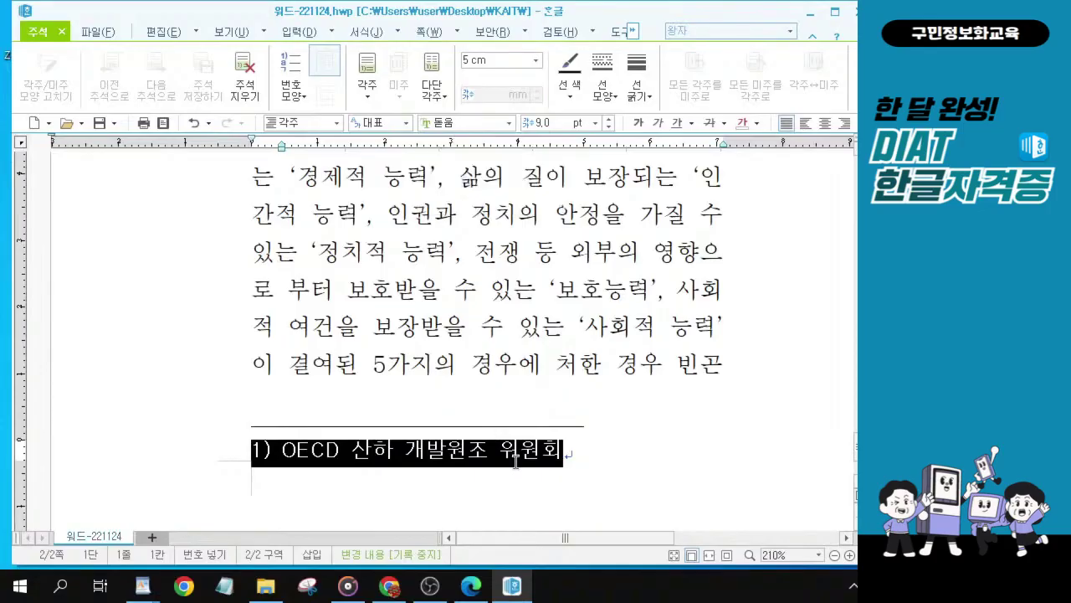
{"action": "left_click", "coordinate": [431, 448]}
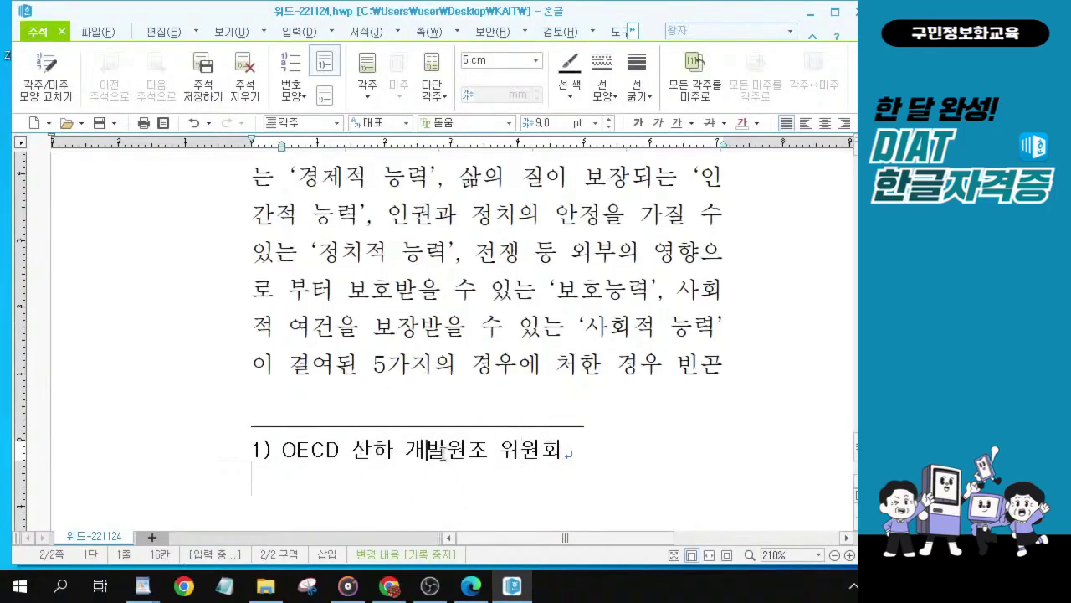
{"action": "left_click", "coordinate": [444, 453]}
{"action": "left_click", "coordinate": [443, 452]}
{"action": "left_click", "coordinate": [444, 452]}
Change the footnote number shape (번호 모양) to ㉠,㉡,㉢ in the footnote appearance settings and apply it.
{"action": "key", "text": "alt+Tab"}
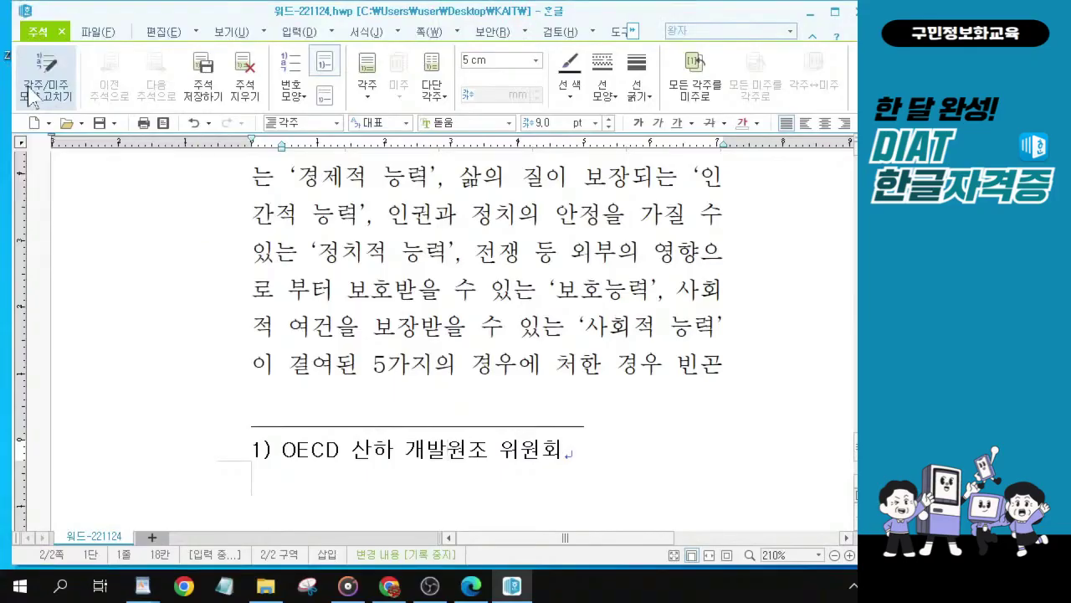
{"action": "key", "text": "ctrl"}
{"action": "left_click_drag", "start_coordinate": [182, 9], "coordinate": [173, 12]}
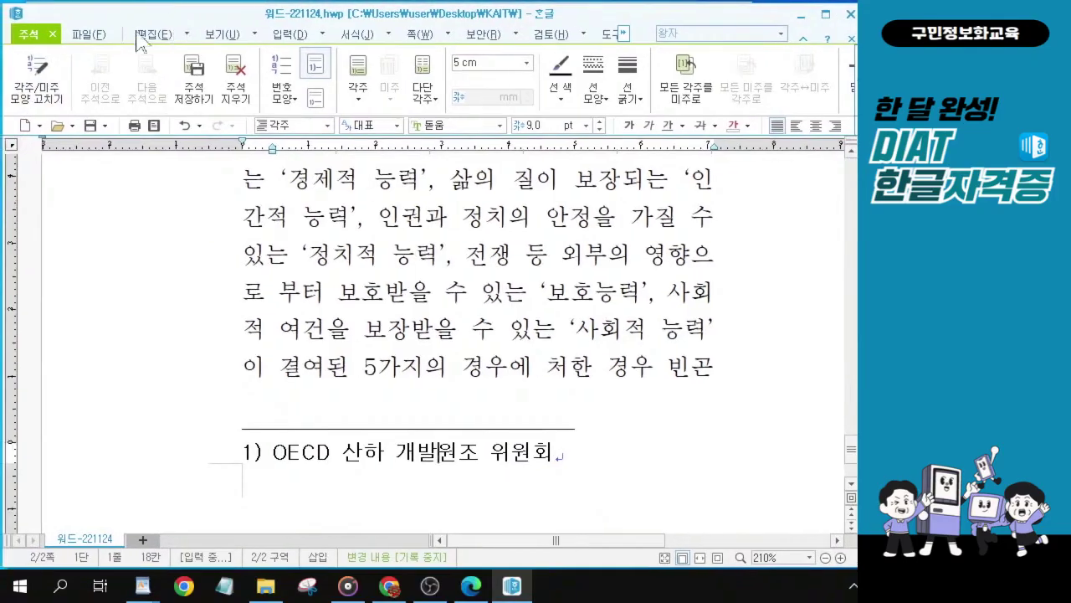
{"action": "key", "text": "ctrl"}
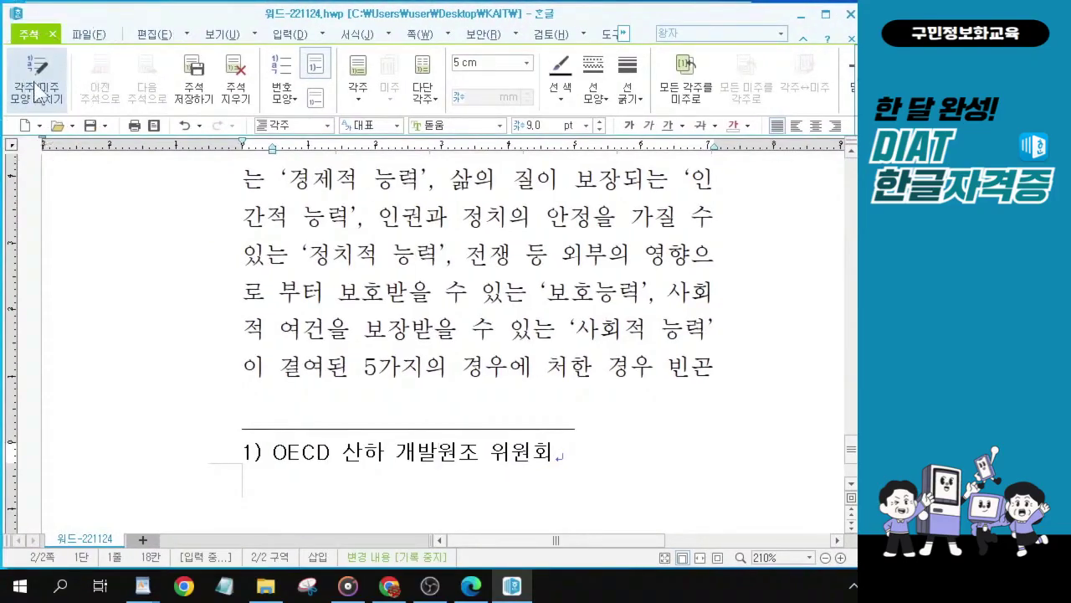
{"action": "key", "text": "ctrl"}
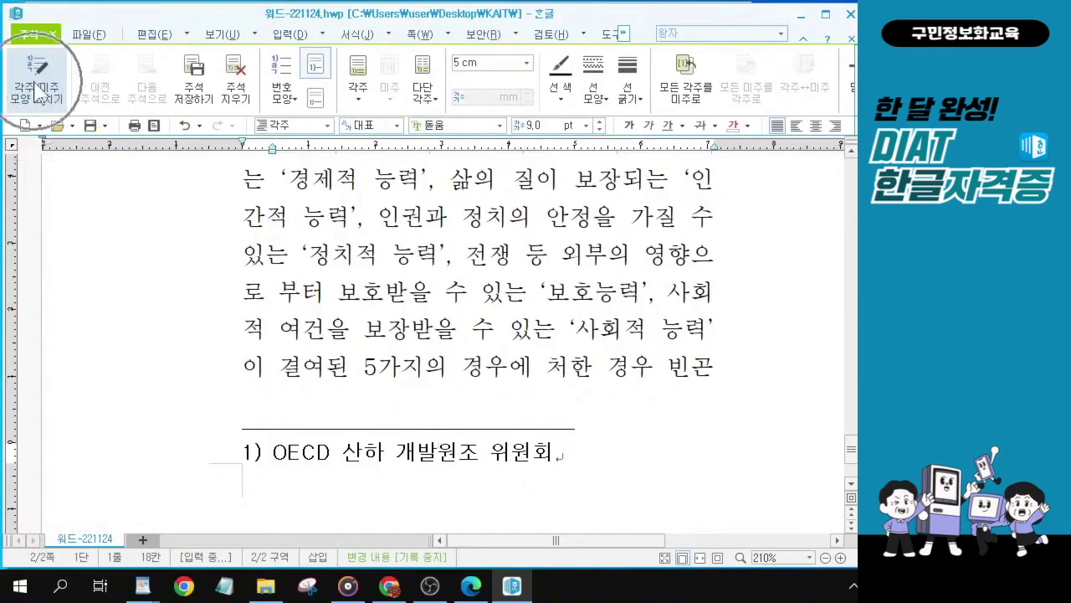
{"action": "left_click", "coordinate": [37, 94]}
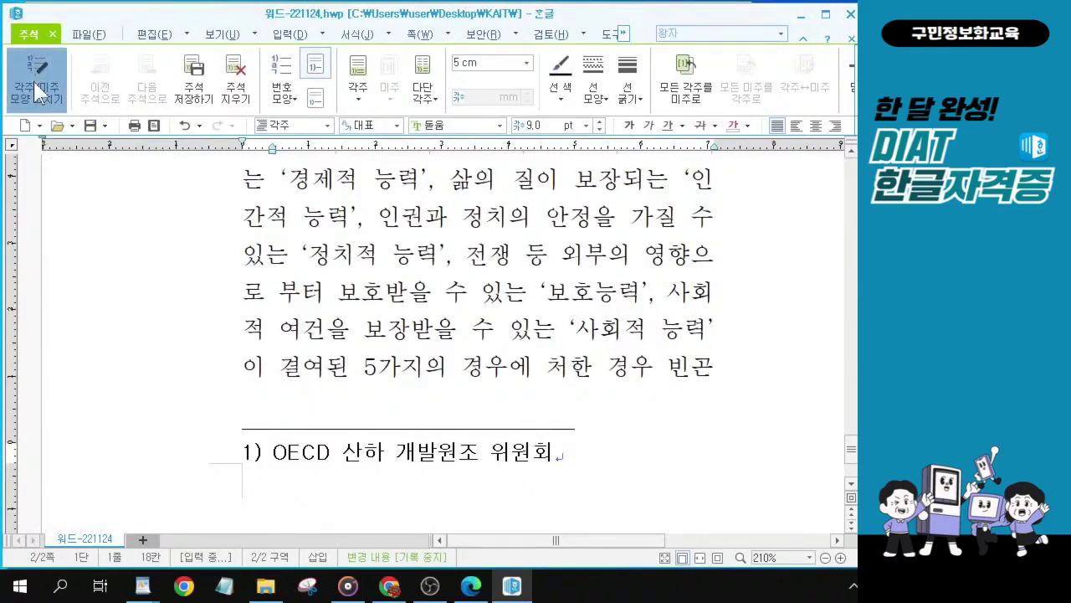
{"action": "key", "text": "ctrl"}
{"action": "key", "text": "ctrl"}
{"action": "left_click", "coordinate": [34, 81]}
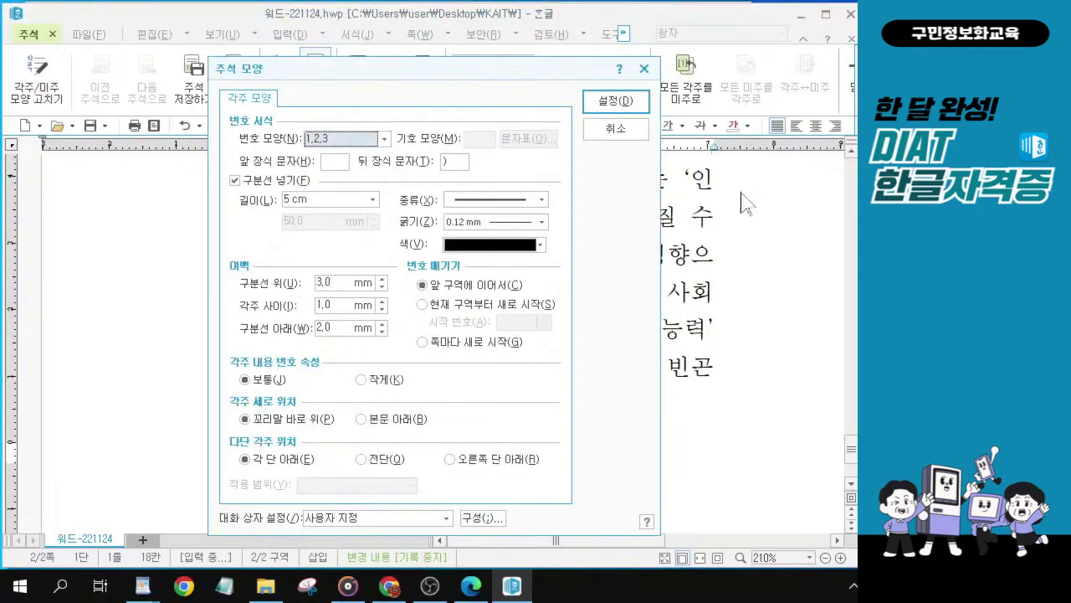
{"action": "left_click", "coordinate": [383, 140]}
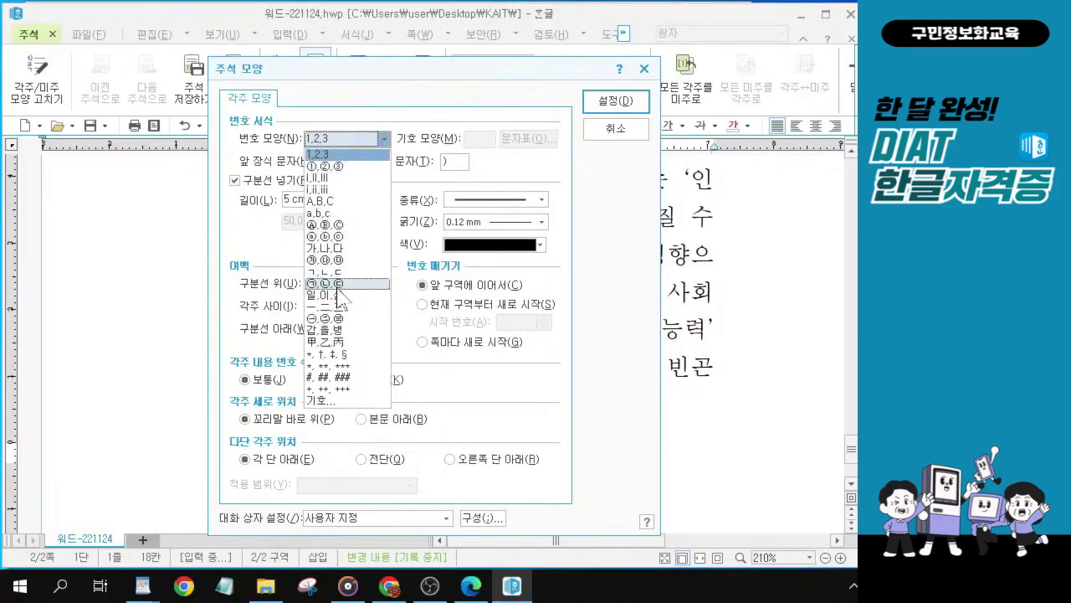
{"action": "left_click", "coordinate": [340, 284]}
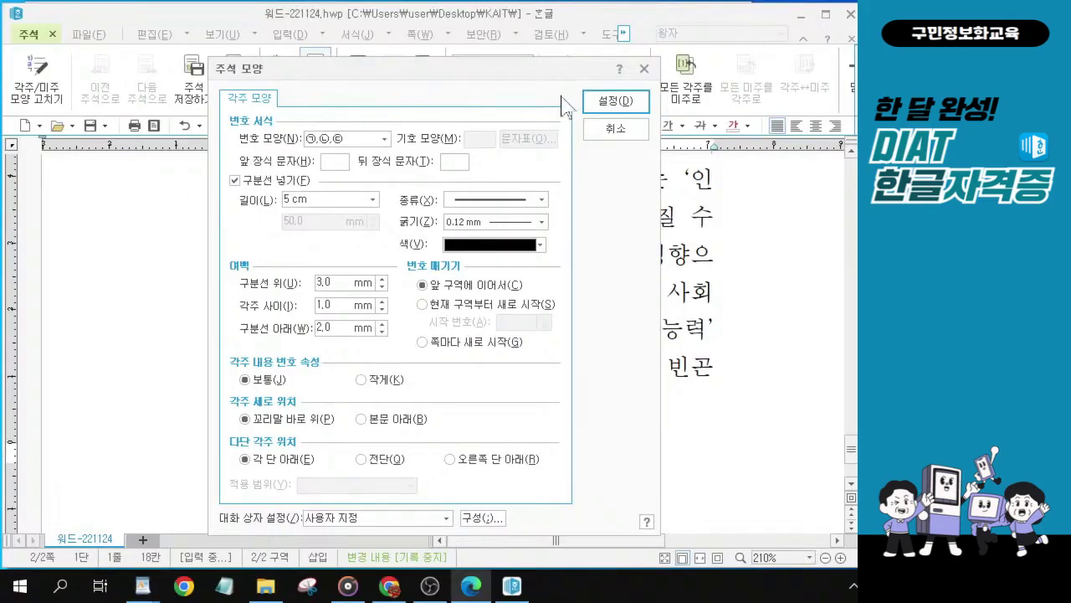
{"action": "left_click", "coordinate": [631, 105]}
{"action": "left_click", "coordinate": [631, 105]}
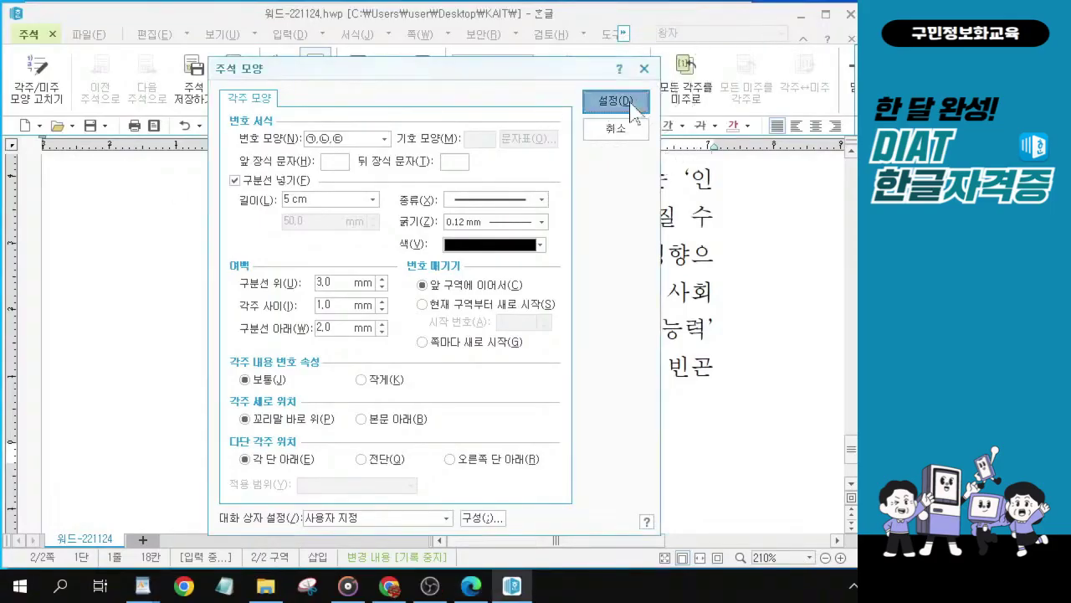
{"action": "key", "text": "ctrl"}
{"action": "key", "text": "ctrl"}
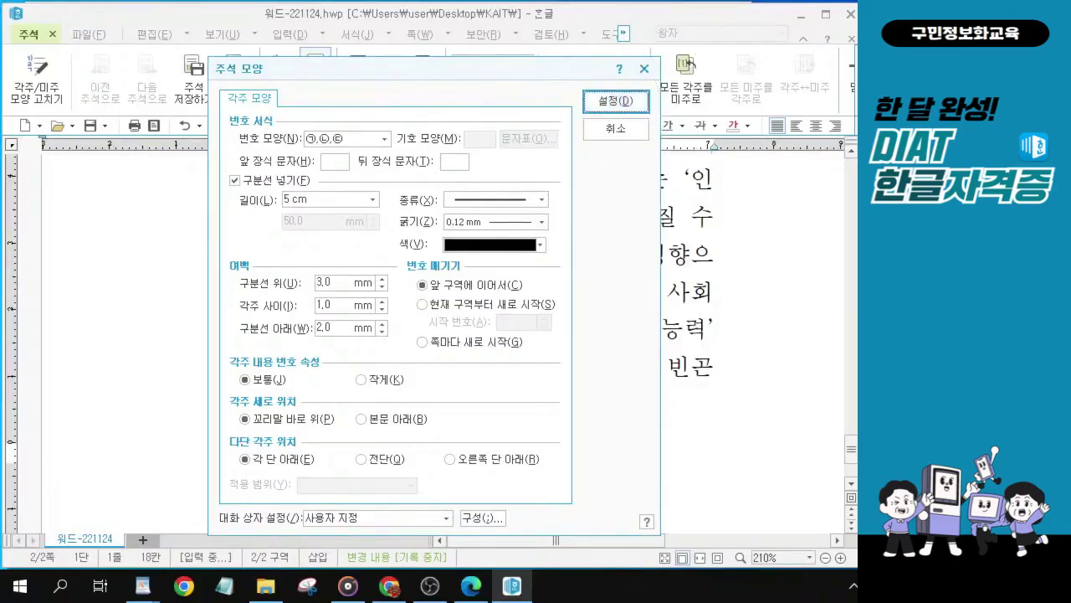
{"action": "key", "text": "ctrl"}
{"action": "left_click", "coordinate": [628, 107]}
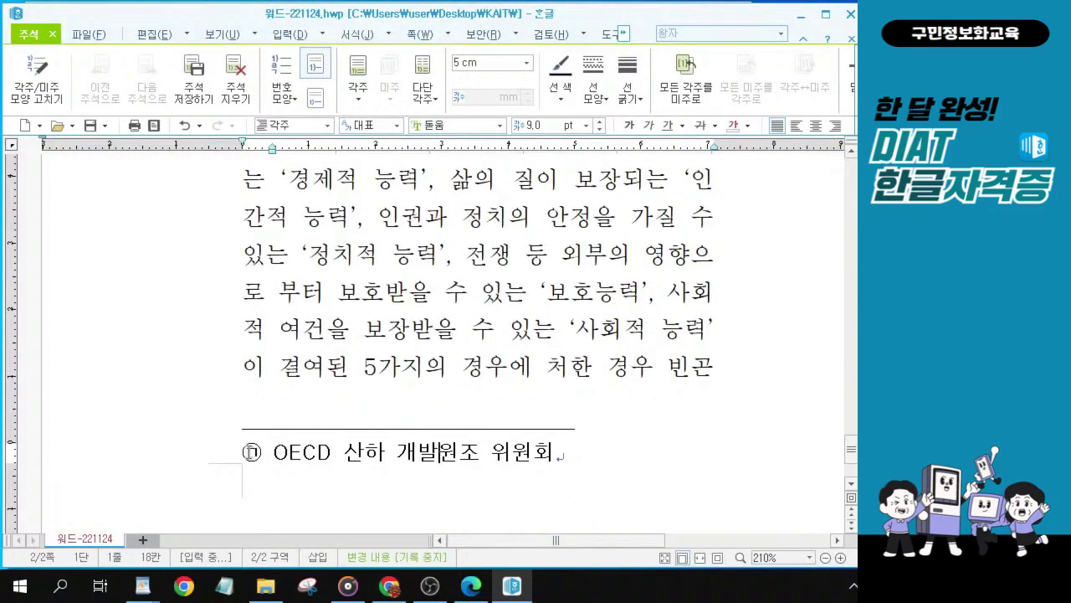
Close the footnote editing mode and return to the body text.
{"action": "key", "text": "ctrl"}
{"action": "key", "text": "ctrl"}
{"action": "key", "text": "ctrl"}
{"action": "left_click", "coordinate": [852, 80]}
{"action": "key", "text": "ctrl"}
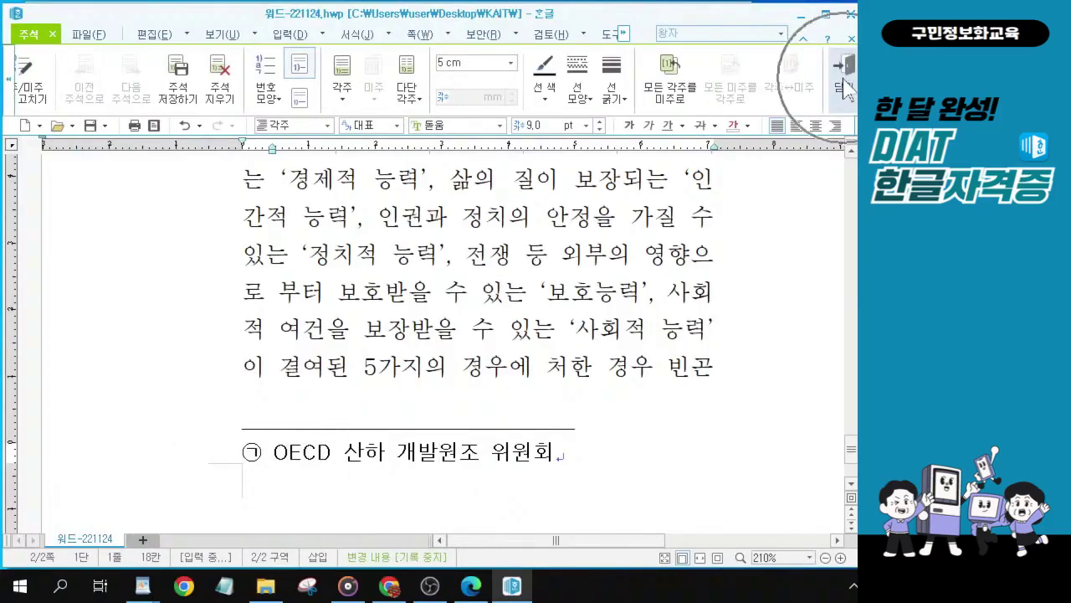
{"action": "key", "text": "ctrl"}
{"action": "key", "text": "ctrl"}
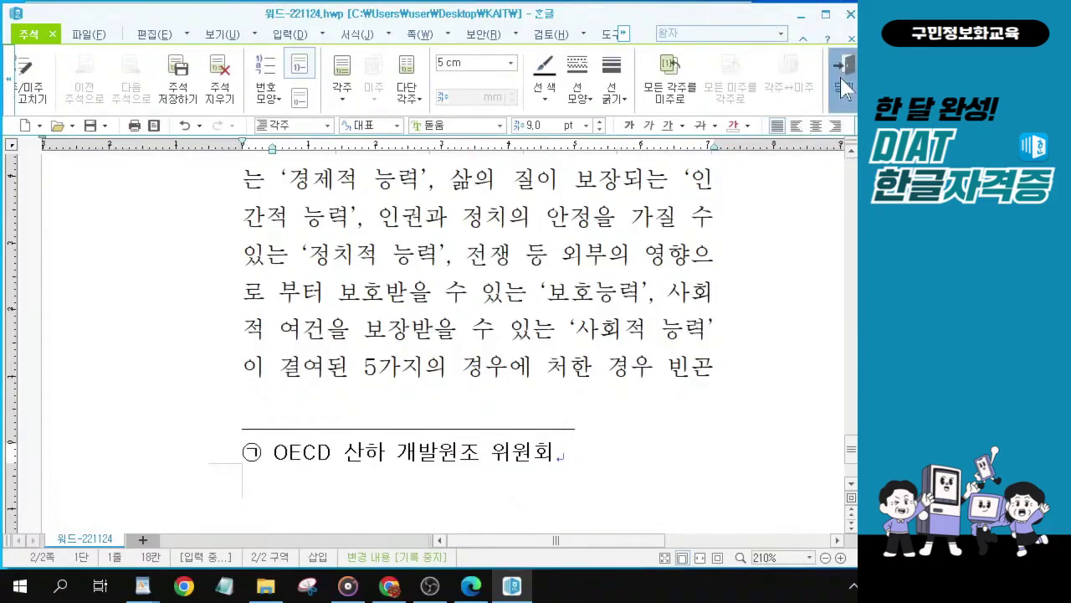
{"action": "left_click", "coordinate": [840, 77]}
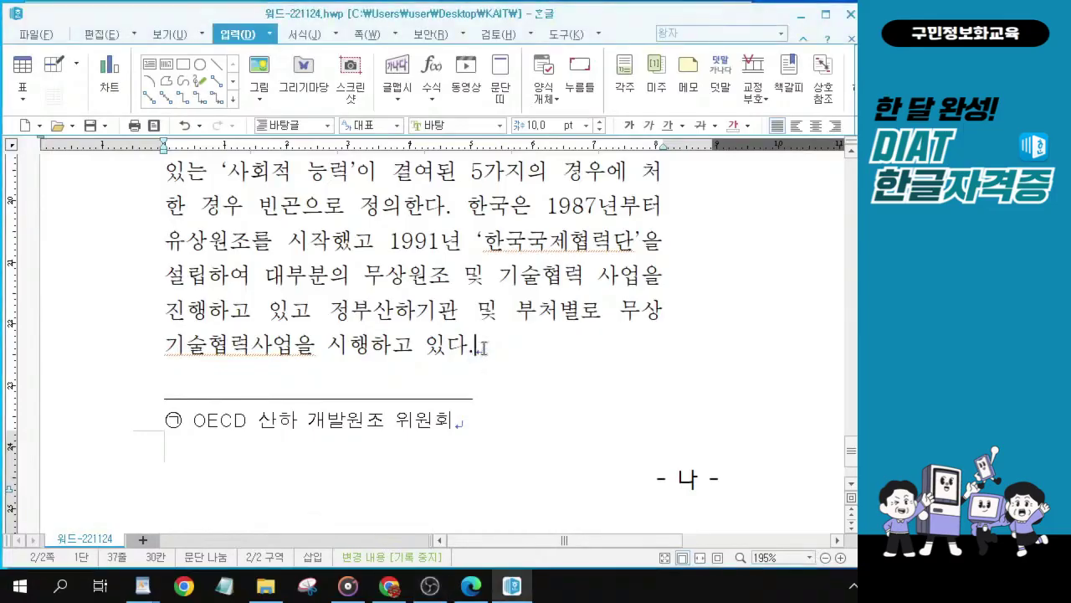
Enter the table title "대외 무상원조 현황" at the start of the second column on page 2.
{"action": "key", "text": "ctrl"}
{"action": "key", "text": "ctrl"}
{"action": "key", "text": "ctrl"}
{"action": "key", "text": "ctrl"}
{"action": "left_click", "coordinate": [720, 353]}
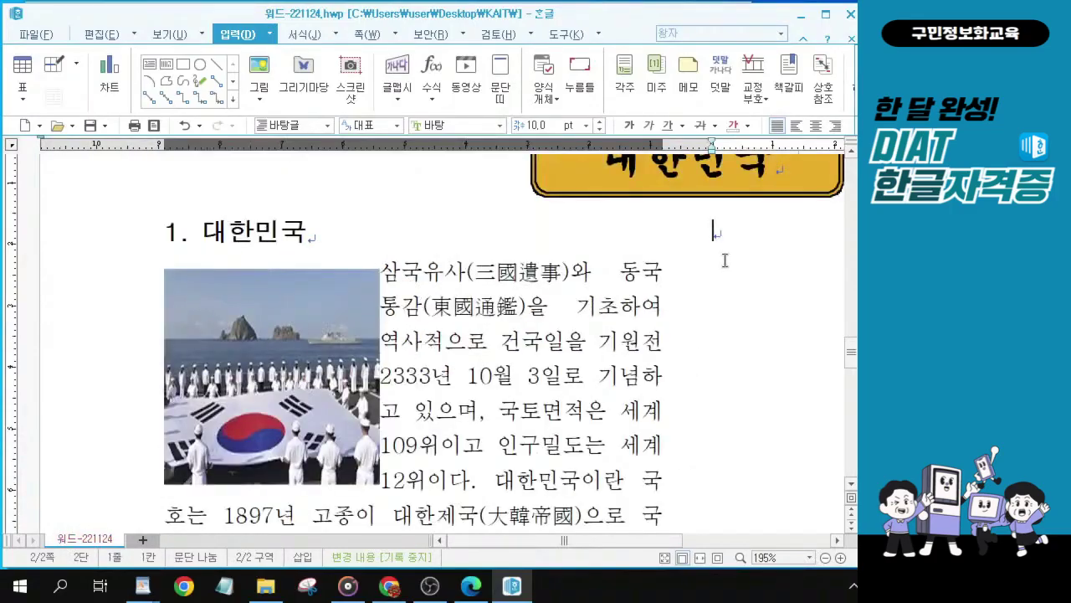
{"action": "left_click_drag", "start_coordinate": [628, 540], "coordinate": [696, 541]}
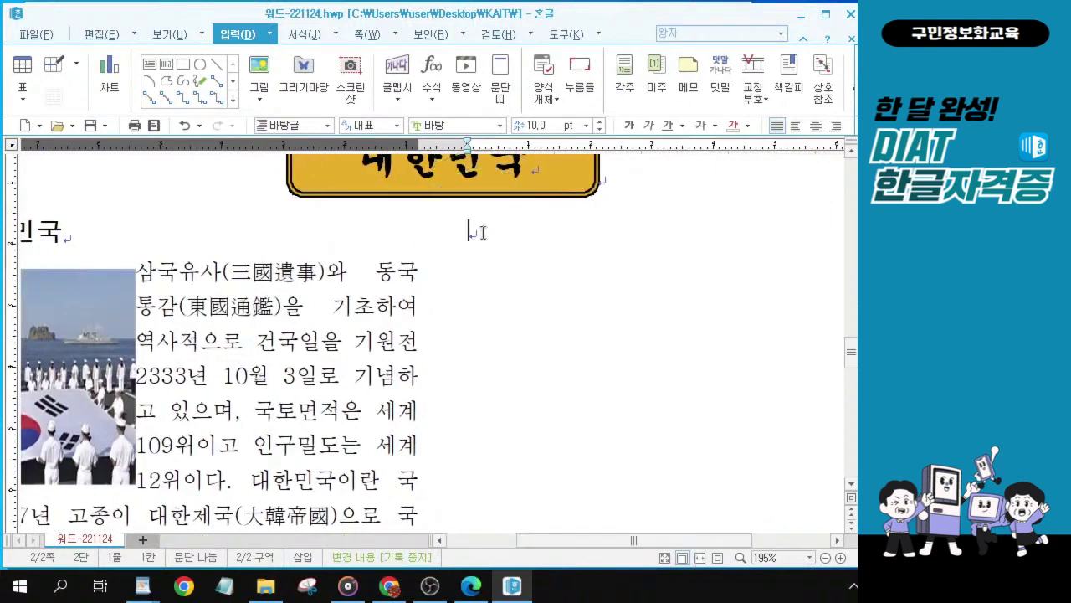
{"action": "key", "text": "ctrl"}
{"action": "key", "text": "ctrl"}
{"action": "type", "text": "대외"}
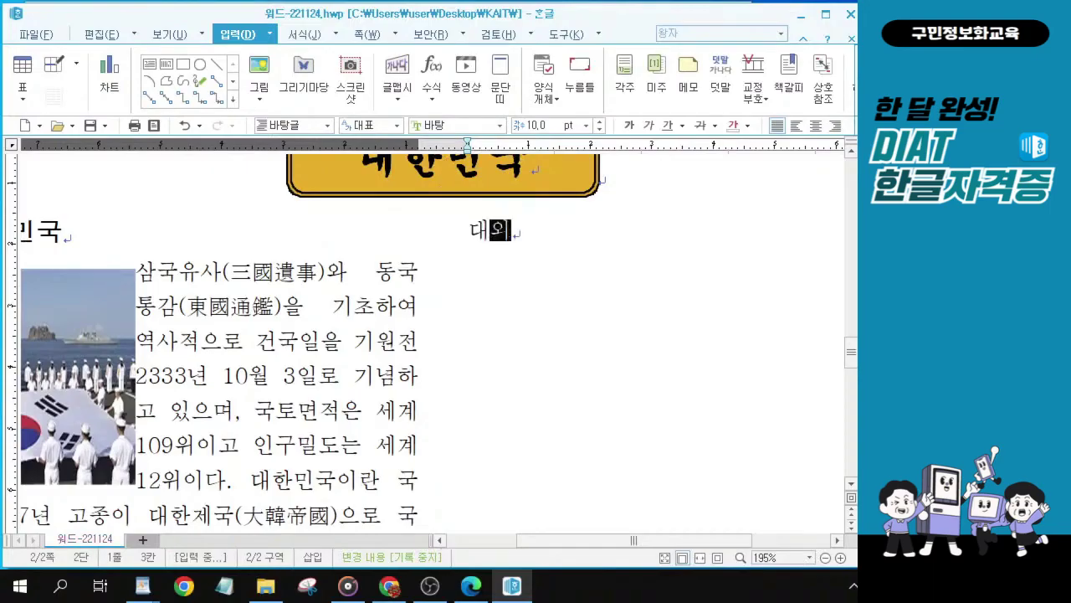
{"action": "type", "text": " 무상원"}
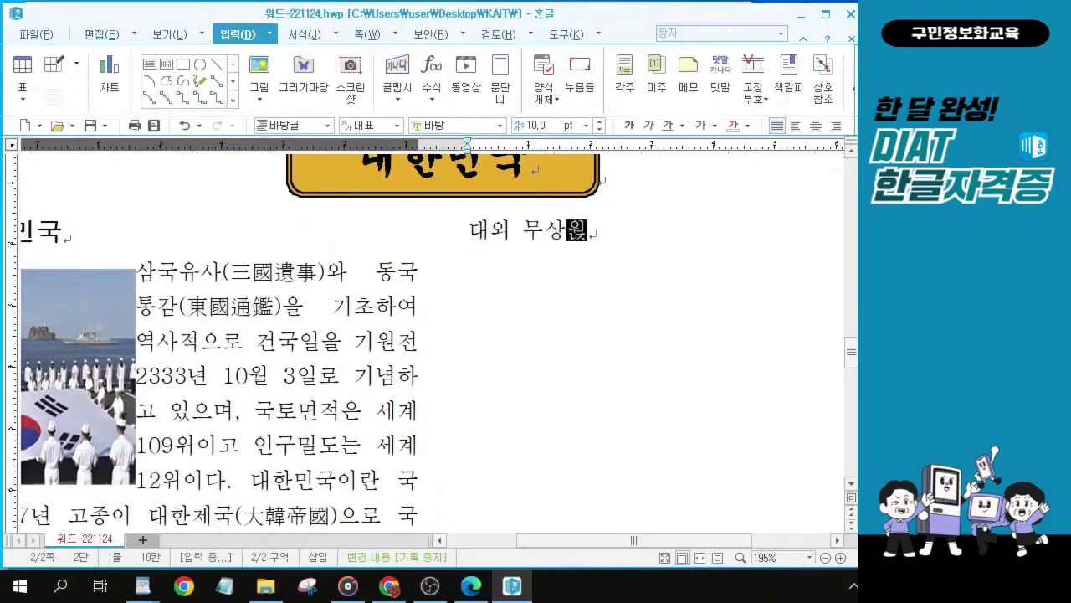
{"action": "type", "text": "조 현"}
{"action": "type", "text": "황"}
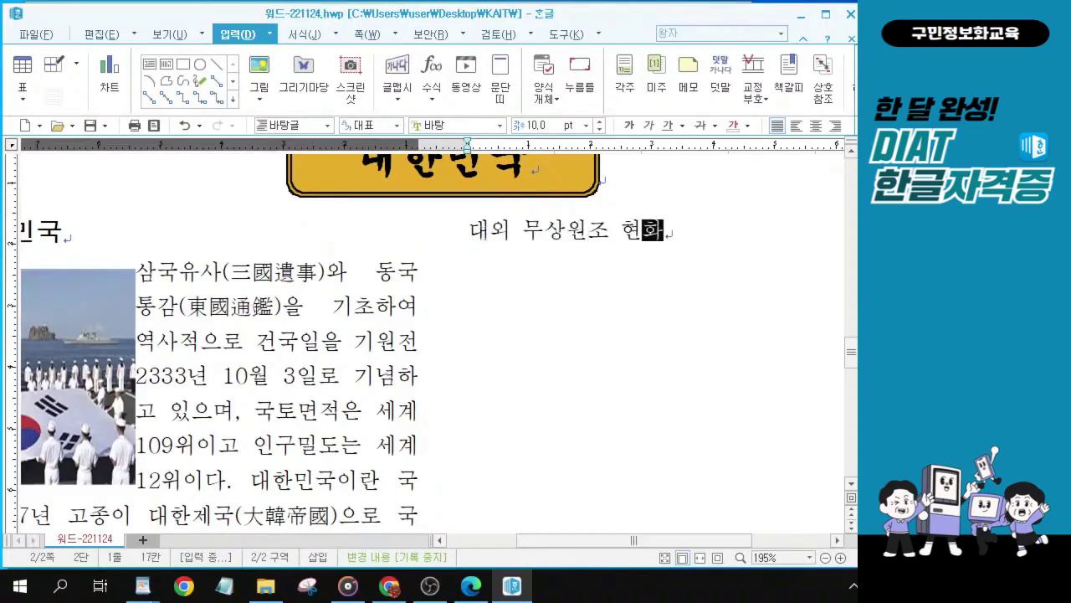
{"action": "key", "text": "Return"}
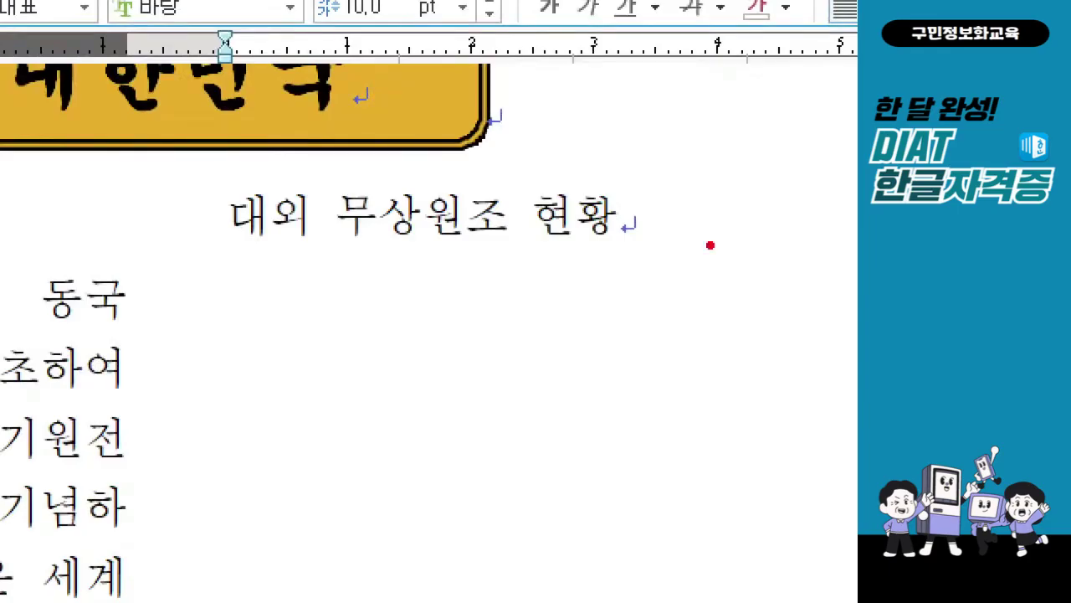
Add an empty line below the title 대외 무상원조 현황 in the second column.
{"action": "left_click_drag", "start_coordinate": [195, 171], "coordinate": [621, 254]}
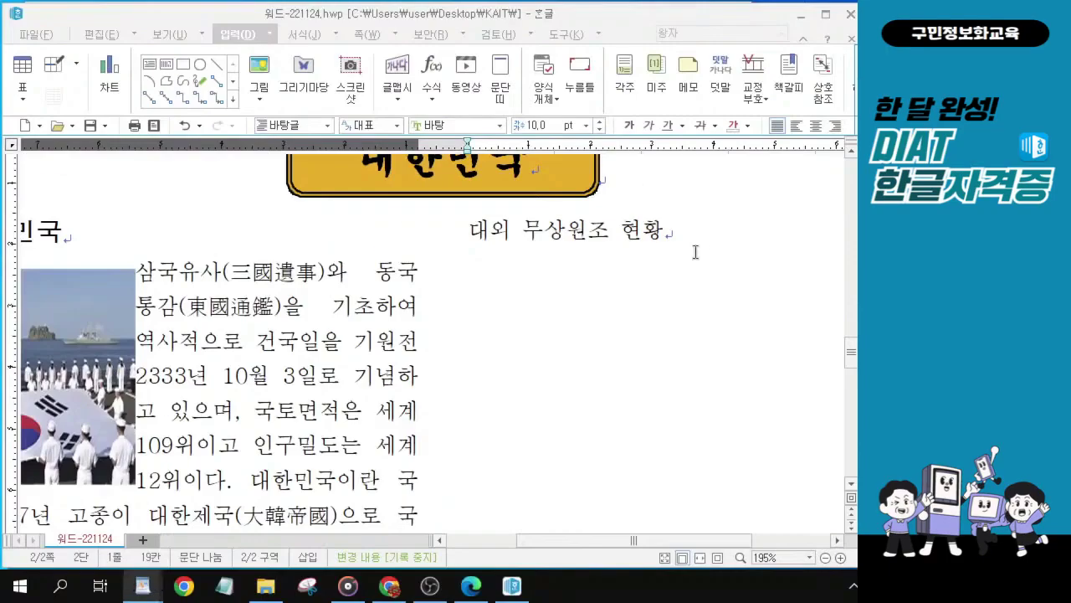
{"action": "left_click", "coordinate": [675, 234]}
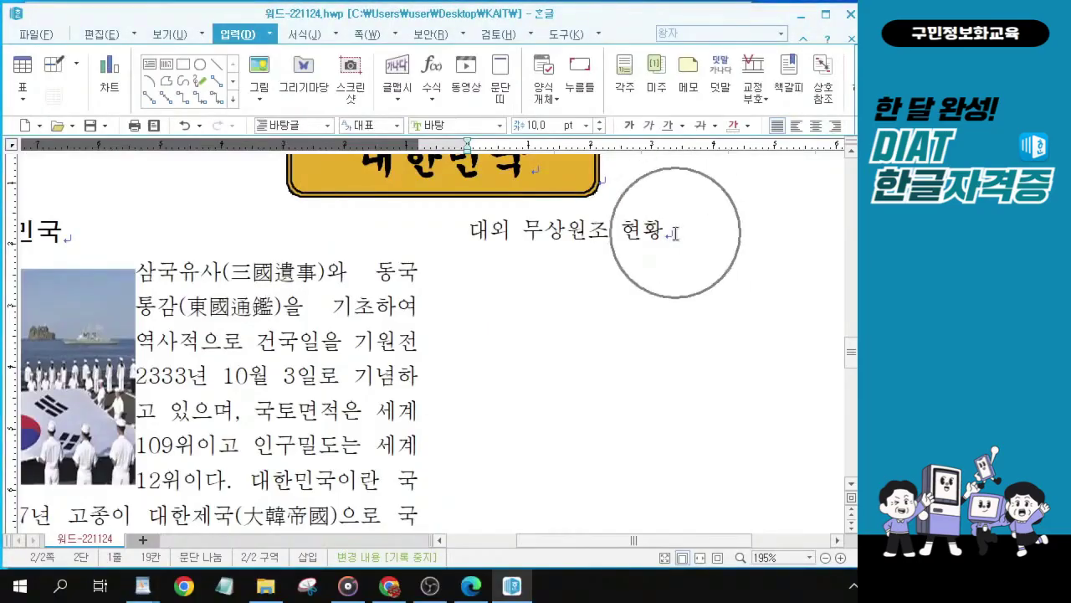
{"action": "key", "text": "Return"}
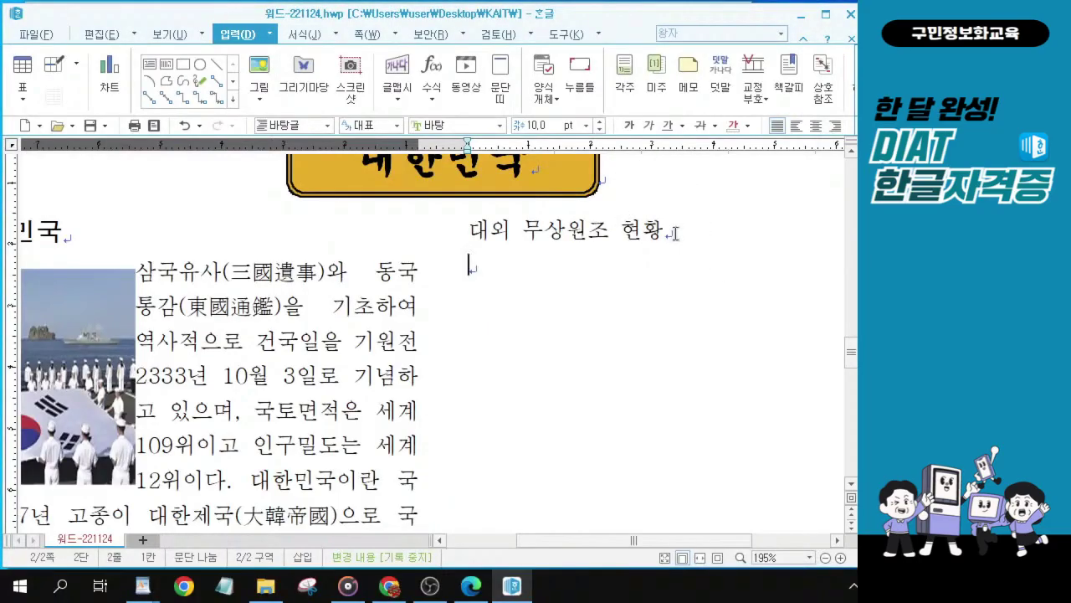
{"action": "left_click", "coordinate": [489, 278]}
{"action": "left_click", "coordinate": [489, 278]}
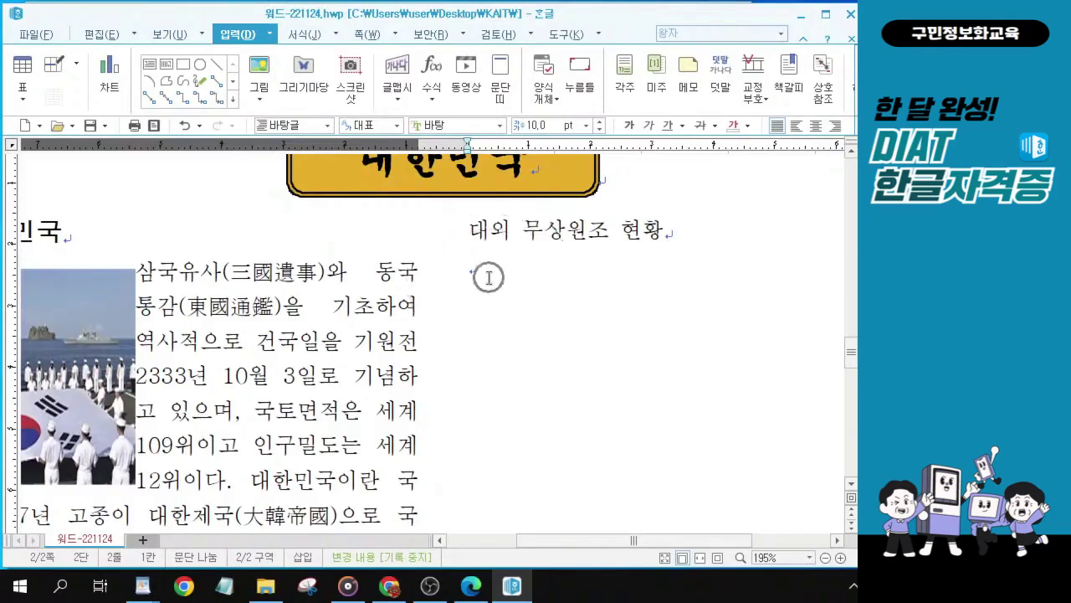
Select the whole title 대외 무상원조 현황 and set its font to 굴림.
{"action": "left_click_drag", "start_coordinate": [676, 227], "coordinate": [473, 226]}
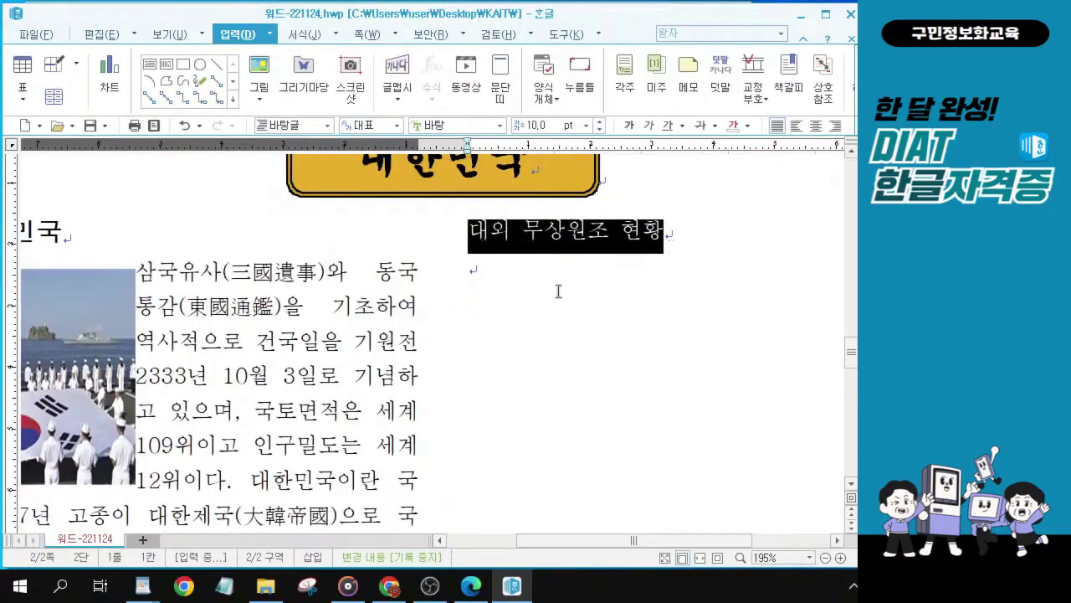
{"action": "key", "text": "ctrl"}
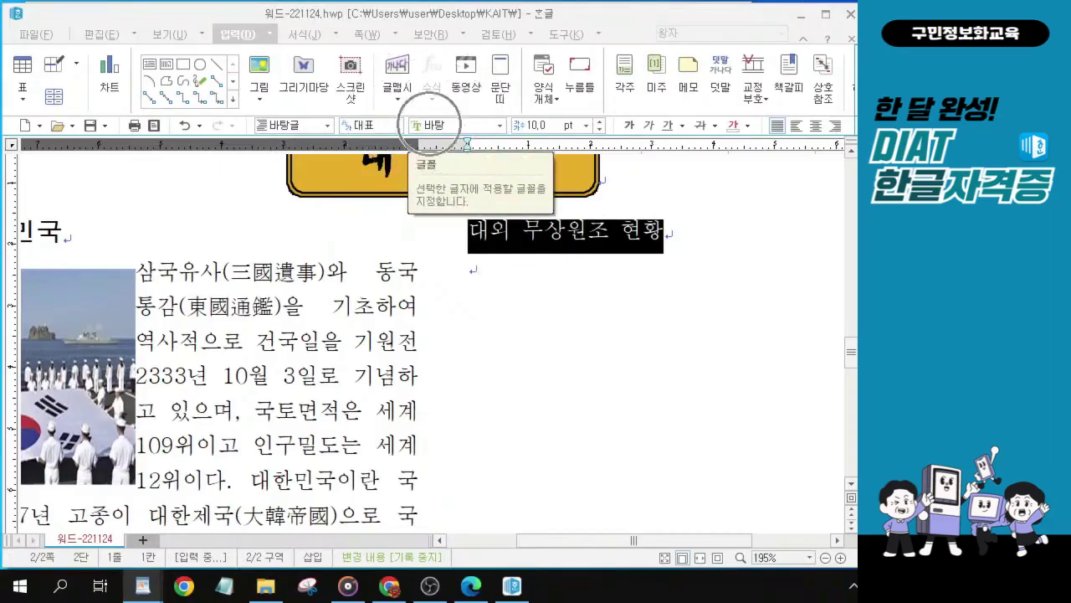
{"action": "left_click", "coordinate": [414, 126]}
{"action": "key", "text": "BackSpace"}
{"action": "key", "text": "BackSpace"}
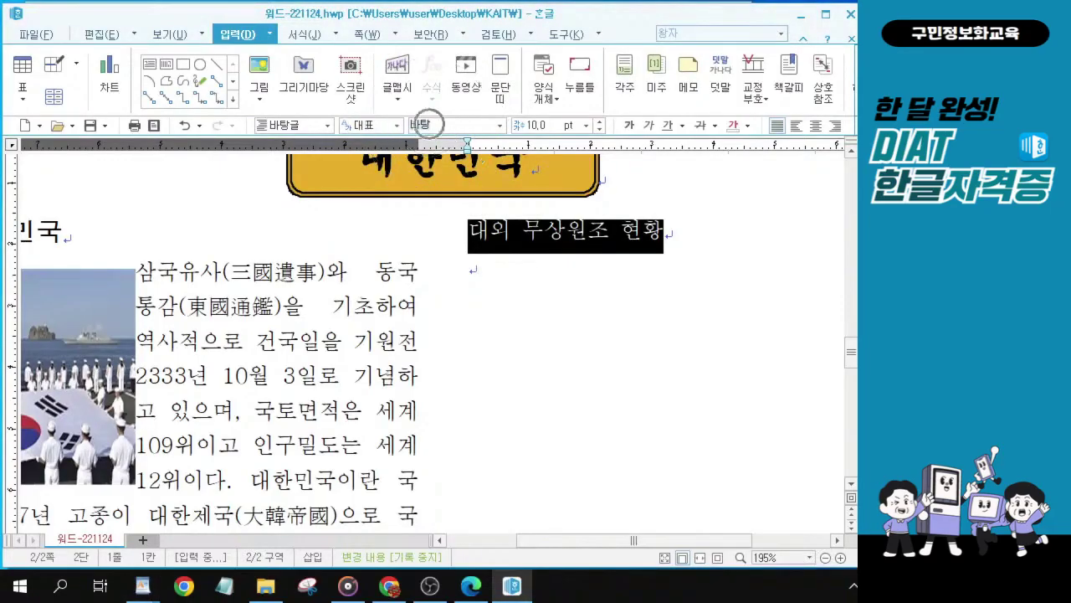
{"action": "type", "text": "굴림"}
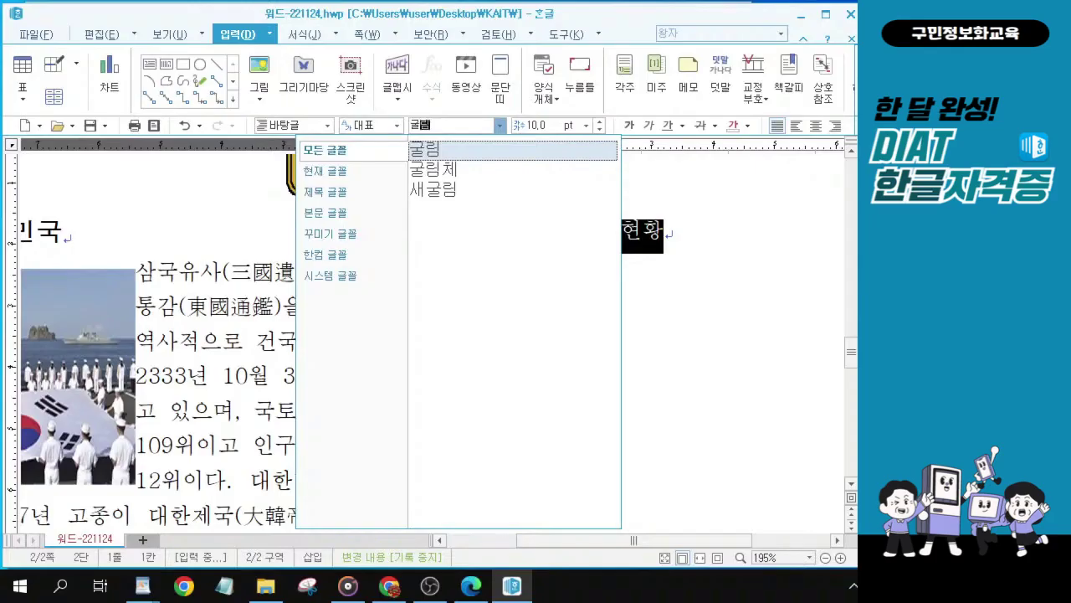
{"action": "key", "text": "Return"}
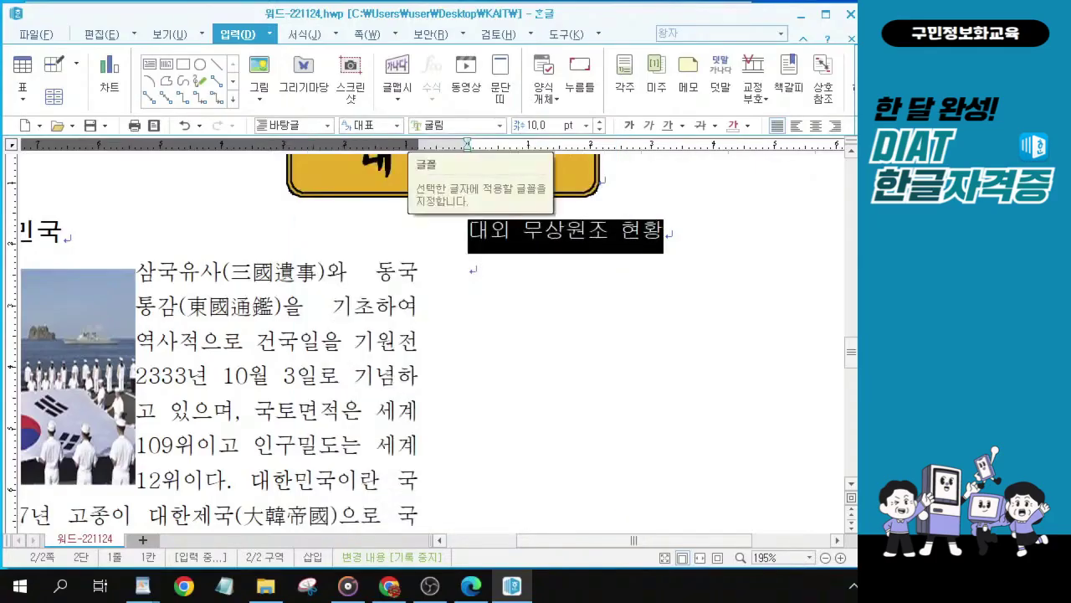
Format the selected title 대외 무상원조 현황 as 12 pt, bold and centre-aligned.
{"action": "left_click", "coordinate": [544, 132]}
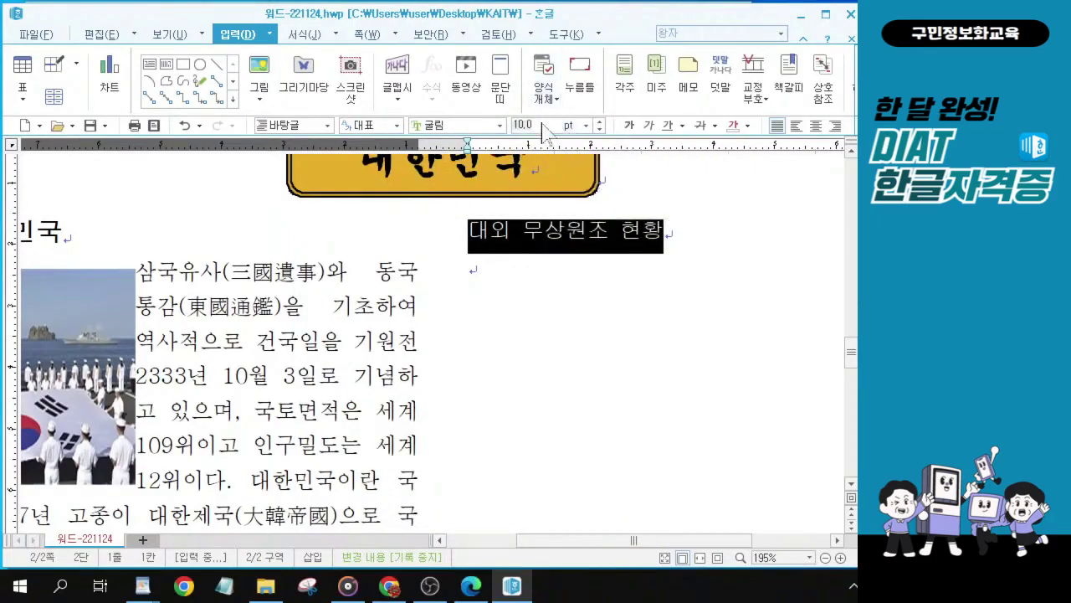
{"action": "key", "text": "BackSpace"}
{"action": "key", "text": "BackSpace"}
{"action": "key", "text": "BackSpace"}
{"action": "key", "text": "BackSpace"}
{"action": "type", "text": "12"}
{"action": "key", "text": "Return"}
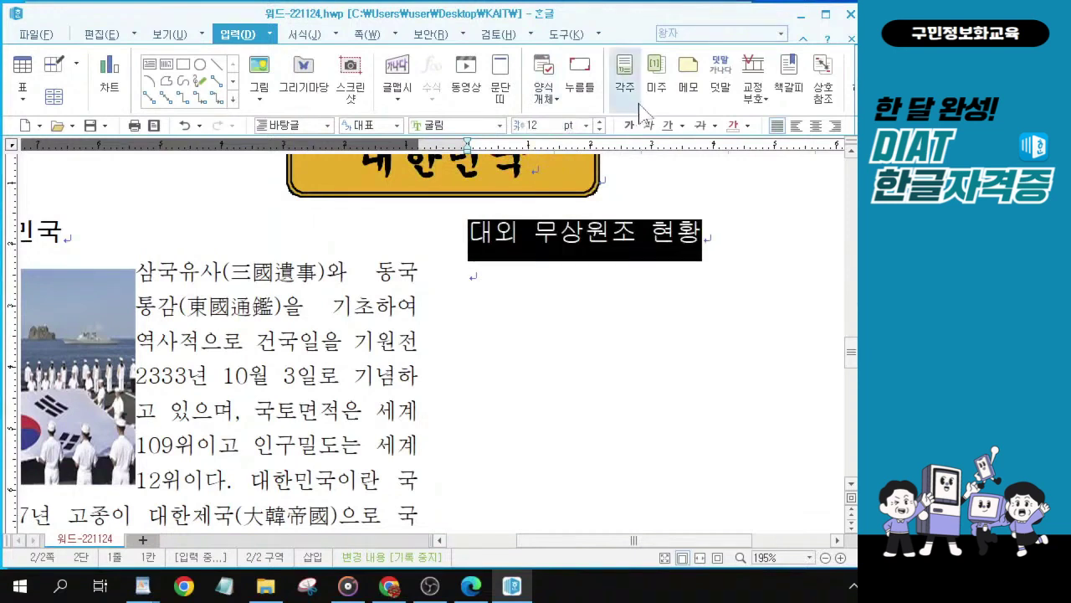
{"action": "left_click", "coordinate": [816, 126]}
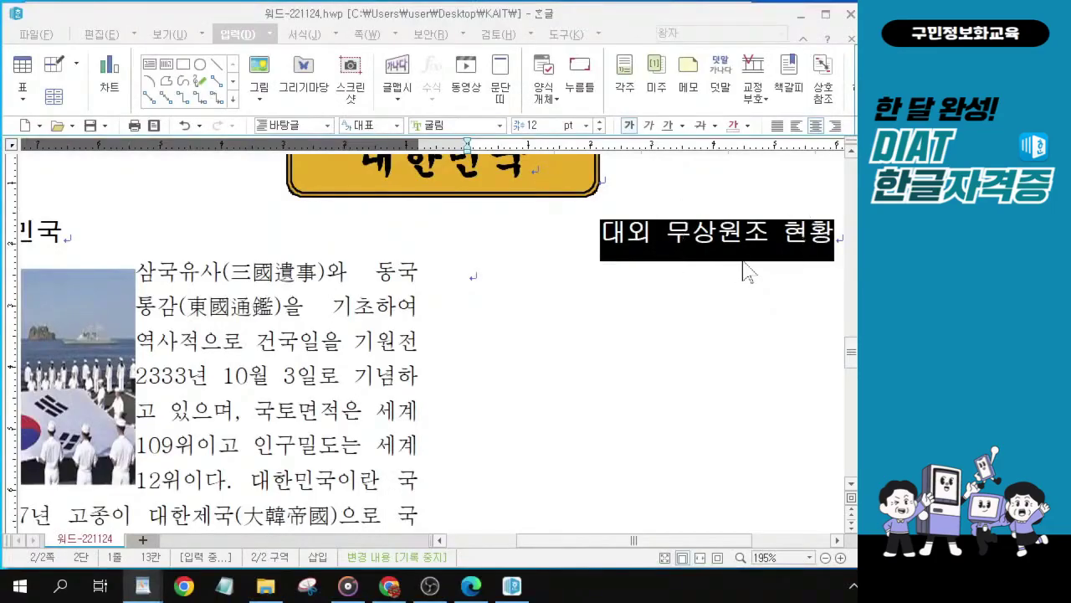
Insert a table with 5 rows and 3 columns, treated as a character (글자처럼 취급), on the empty line below the title.
{"action": "left_click_drag", "start_coordinate": [684, 540], "coordinate": [743, 562]}
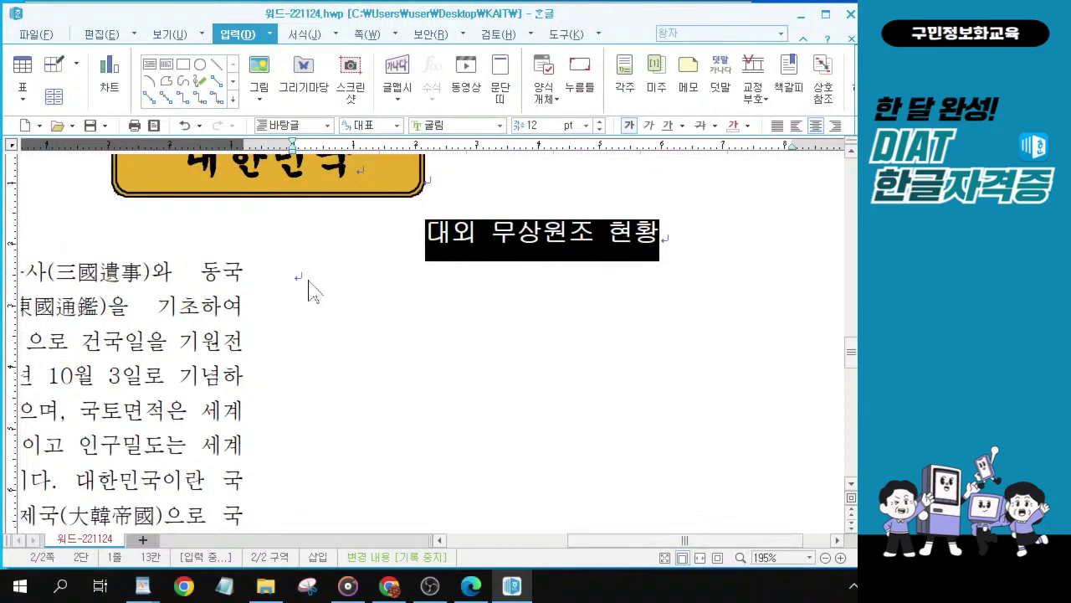
{"action": "left_click", "coordinate": [297, 275]}
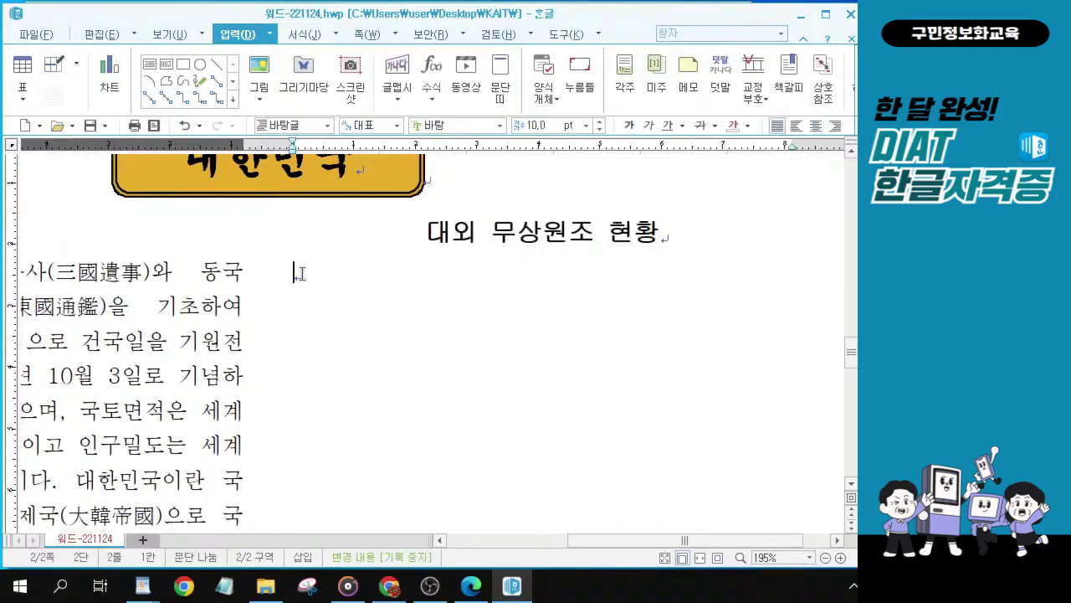
{"action": "left_click", "coordinate": [300, 273]}
{"action": "left_click", "coordinate": [299, 273]}
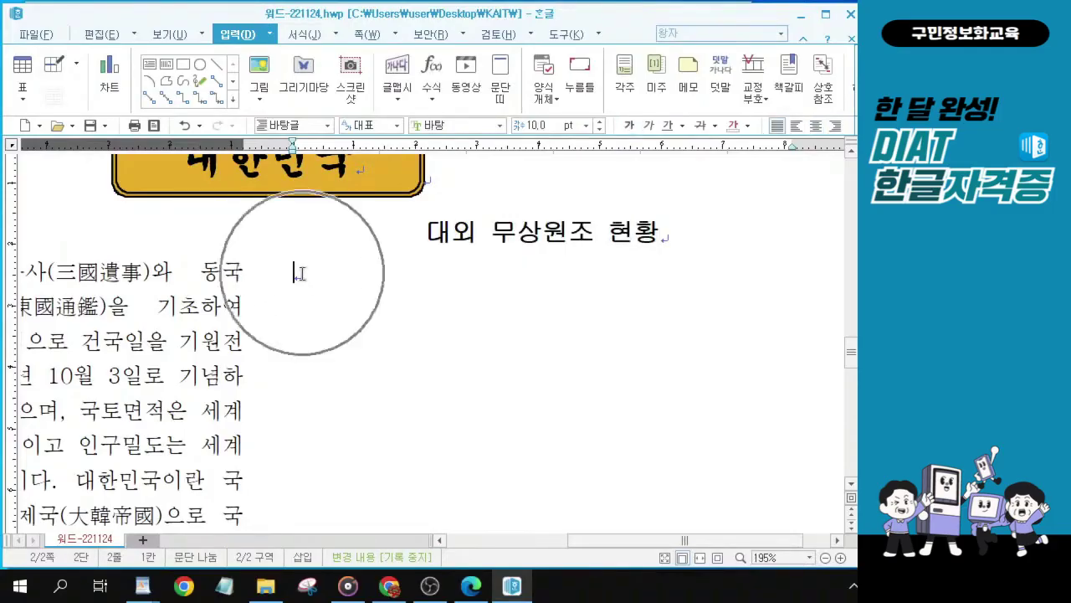
{"action": "left_click", "coordinate": [299, 274]}
{"action": "key", "text": "alt+Tab"}
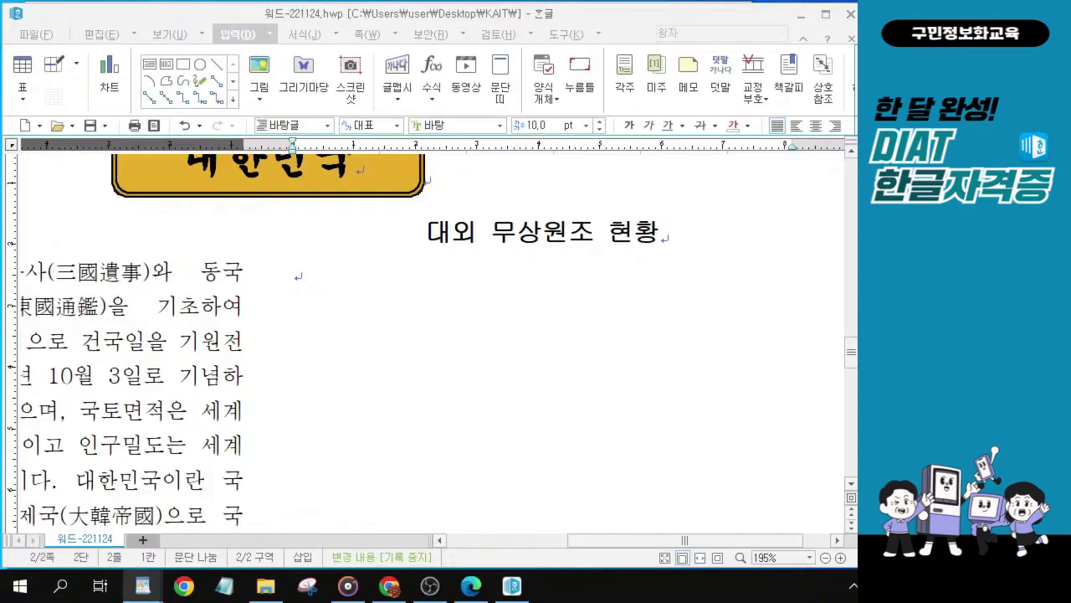
{"action": "left_click", "coordinate": [239, 39]}
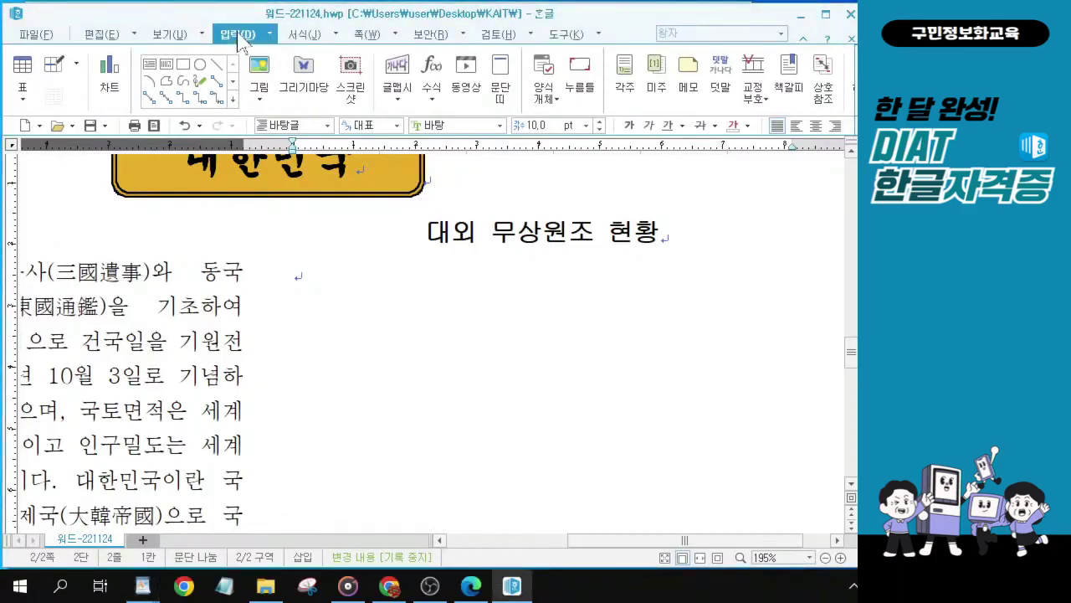
{"action": "left_click", "coordinate": [239, 39]}
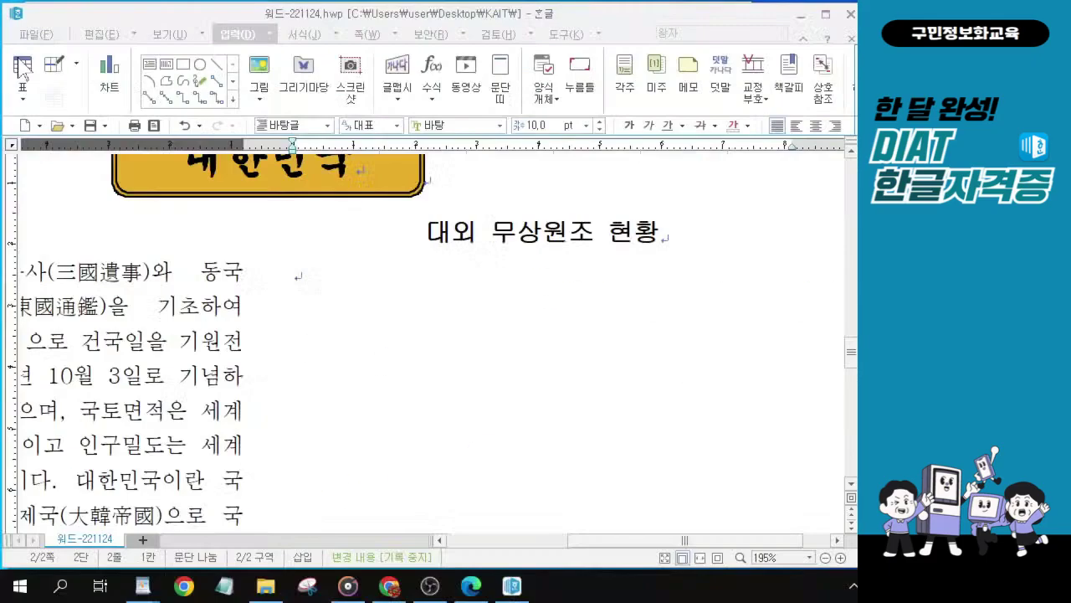
{"action": "left_click", "coordinate": [23, 69]}
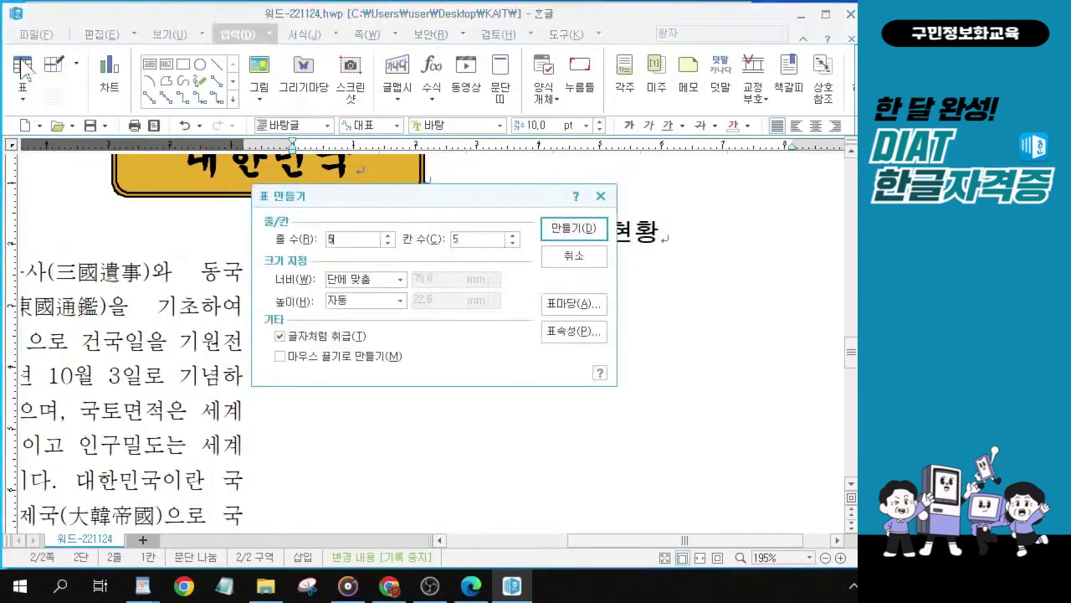
{"action": "left_click", "coordinate": [453, 239]}
{"action": "key", "text": "Delete"}
{"action": "type", "text": "3"}
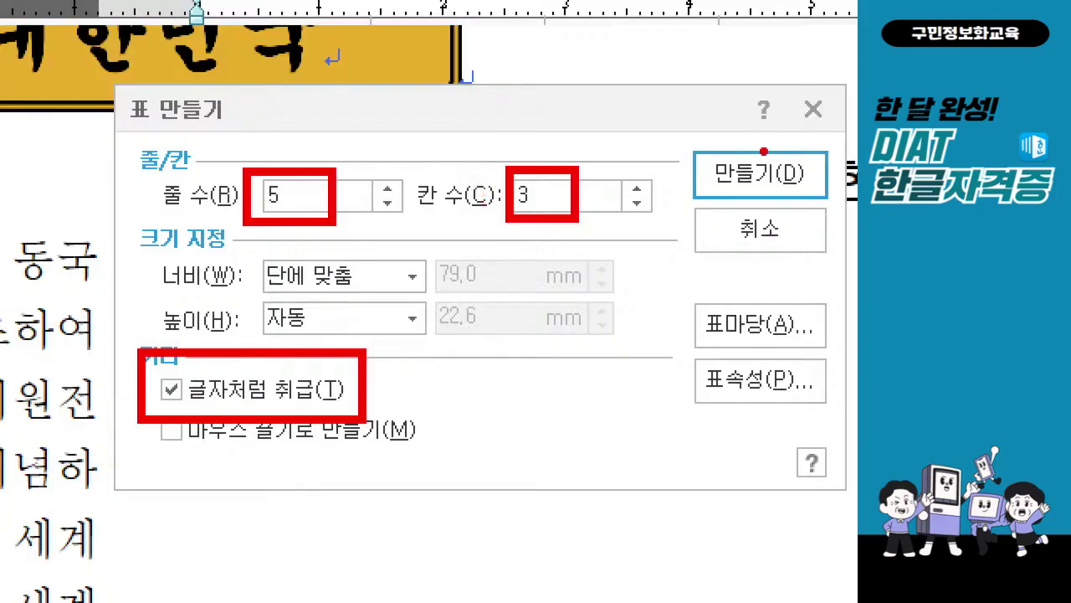
{"action": "key", "text": "Escape"}
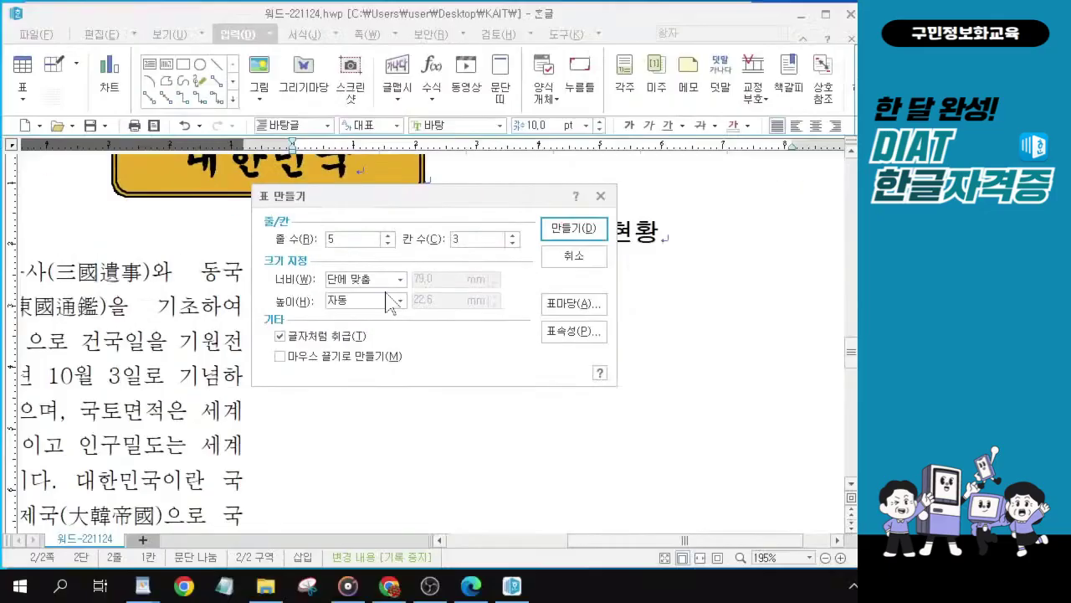
{"action": "left_click", "coordinate": [564, 227]}
{"action": "left_click", "coordinate": [564, 227]}
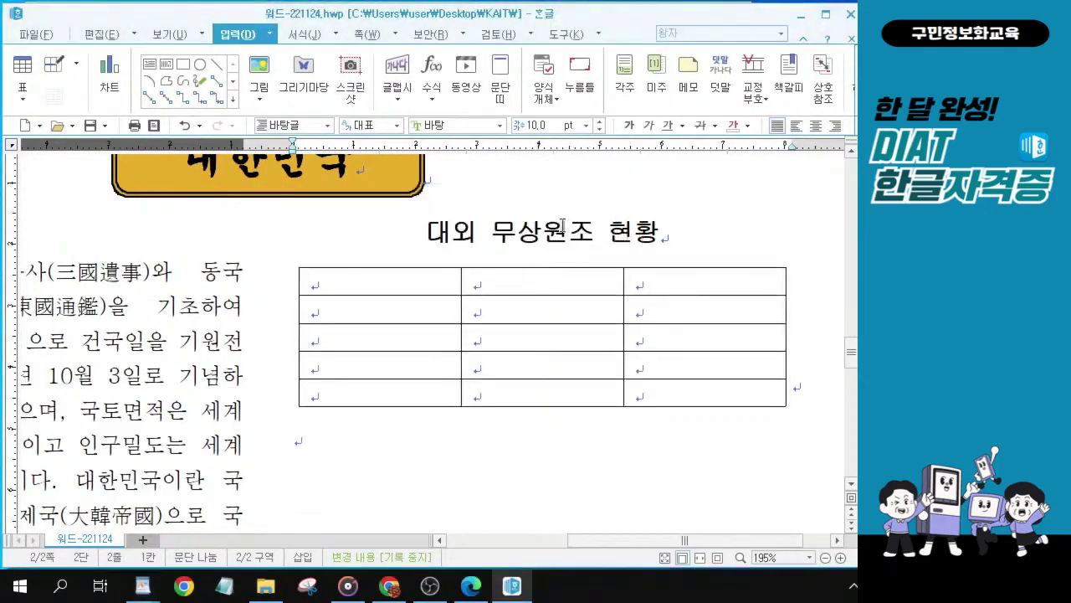
Enter 지역 as the heading in the first cell of the table's top row.
{"action": "left_click", "coordinate": [376, 295]}
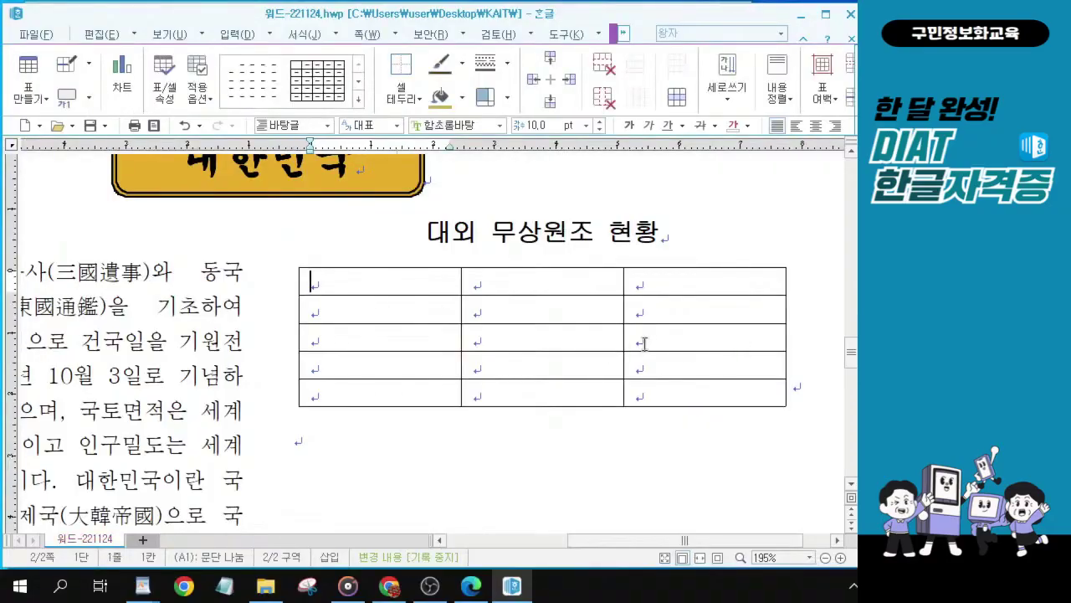
{"action": "scroll", "coordinate": [651, 341], "scroll_direction": "up", "scroll_amount": 1}
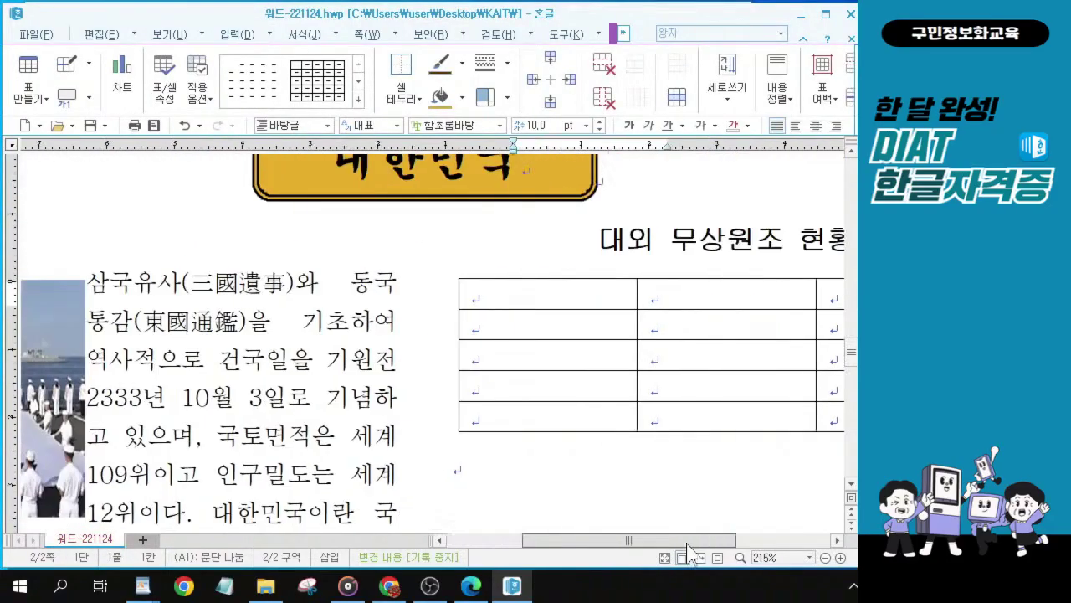
{"action": "left_click_drag", "start_coordinate": [605, 541], "coordinate": [749, 552]}
{"action": "scroll", "coordinate": [751, 554], "scroll_direction": "up", "scroll_amount": 2}
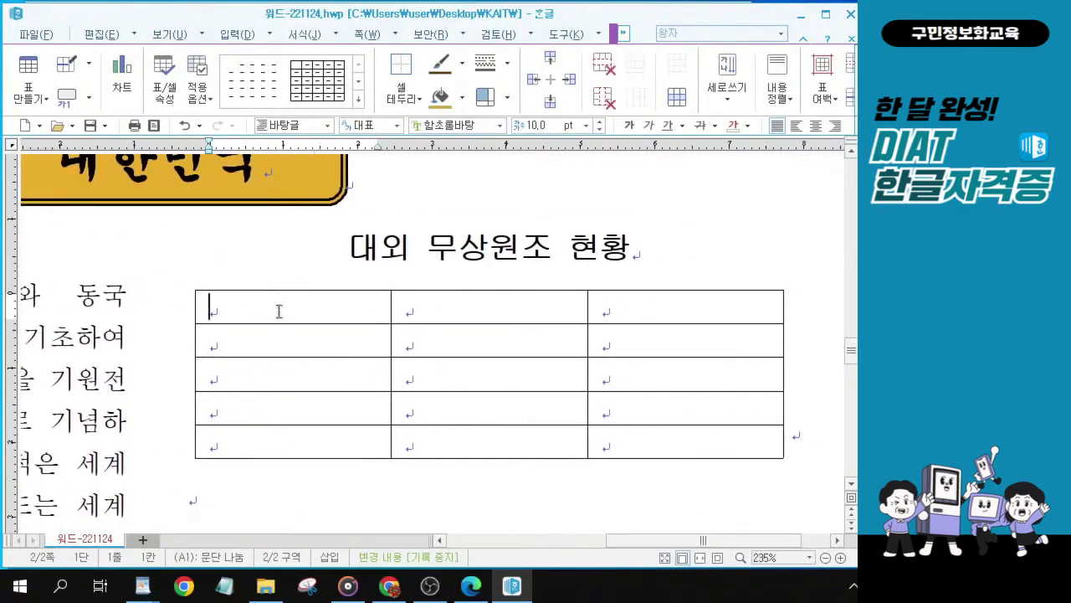
{"action": "left_click", "coordinate": [279, 311]}
{"action": "type", "text": "ㅈ;ㅇ"}
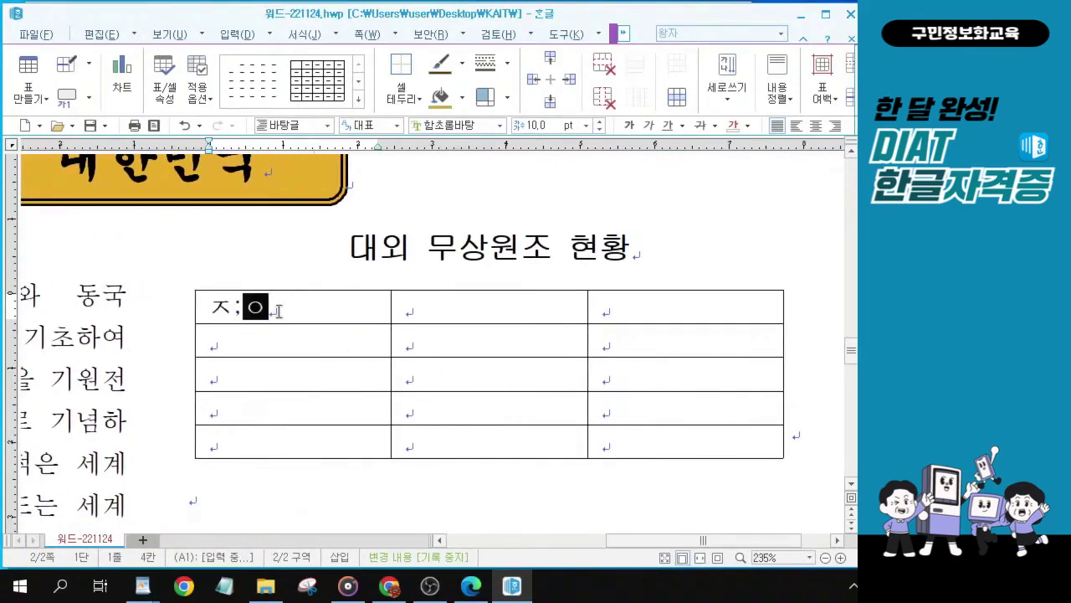
{"action": "type", "text": "ㅕ"}
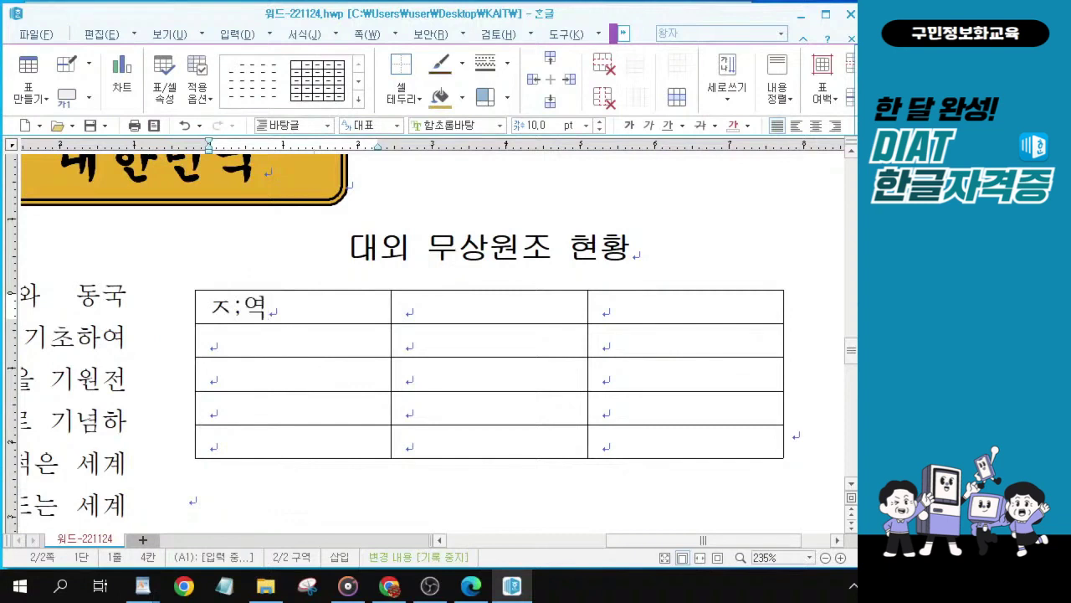
{"action": "key", "text": "BackSpace"}
{"action": "key", "text": "BackSpace"}
{"action": "key", "text": "BackSpace"}
{"action": "key", "text": "BackSpace"}
{"action": "type", "text": "지"}
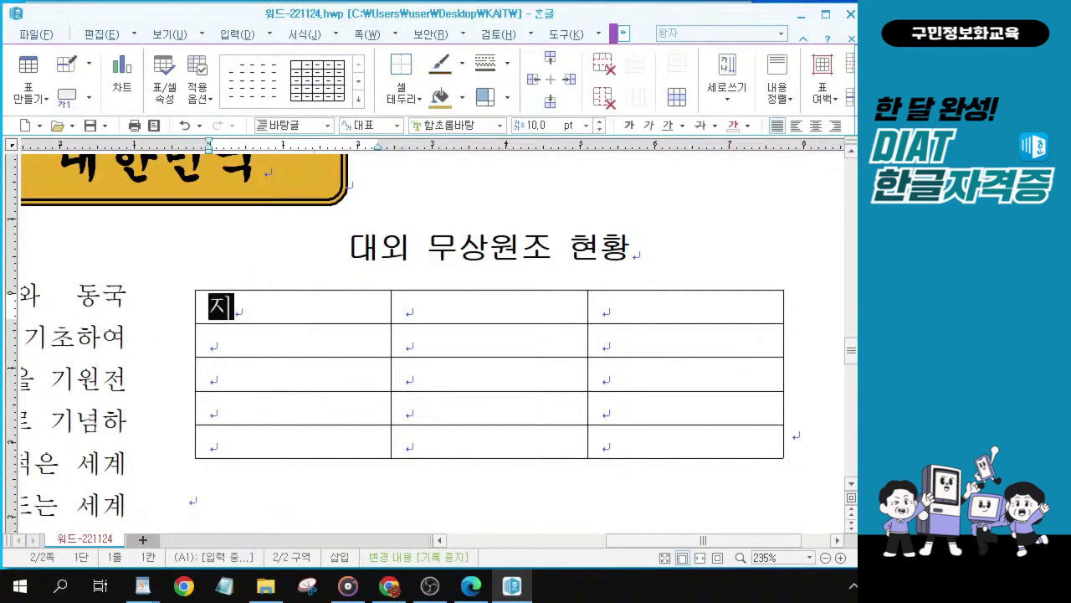
{"action": "type", "text": "여ㄱ"}
{"action": "key", "text": "Tab"}
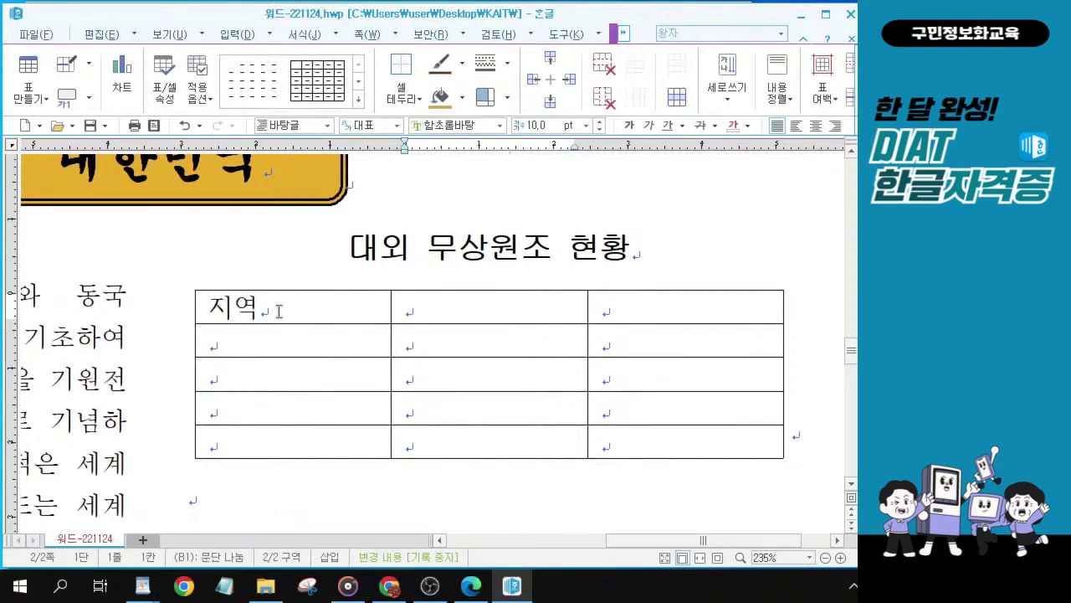
Enter the headings 국가 수 and 비율 in the second and third cells of the table's top row.
{"action": "type", "text": "ㄱㅜㄱㄱㅏㅅㅜ"}
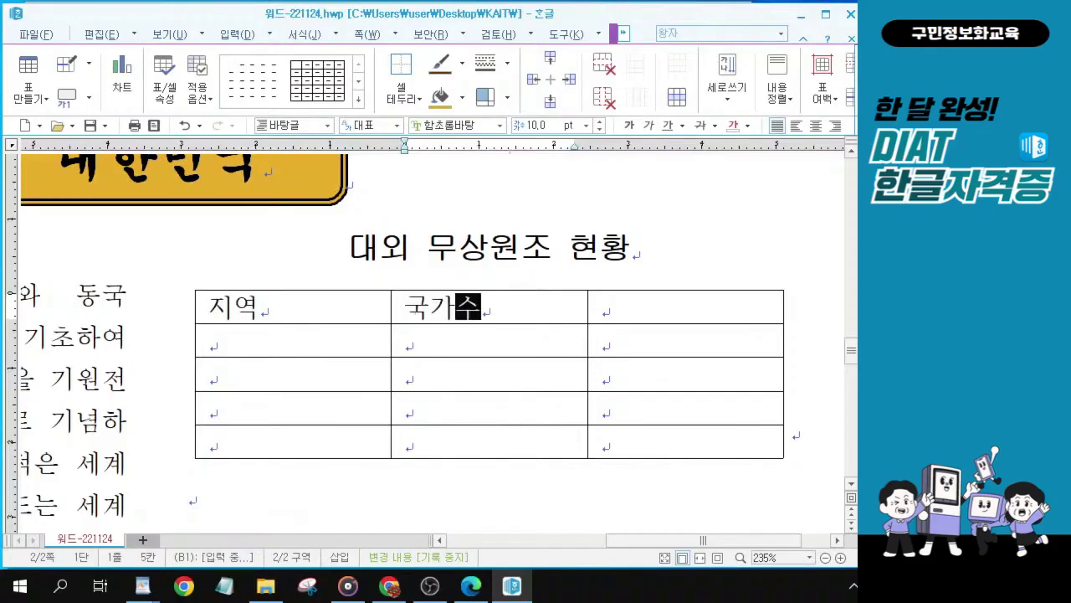
{"action": "key", "text": "Left"}
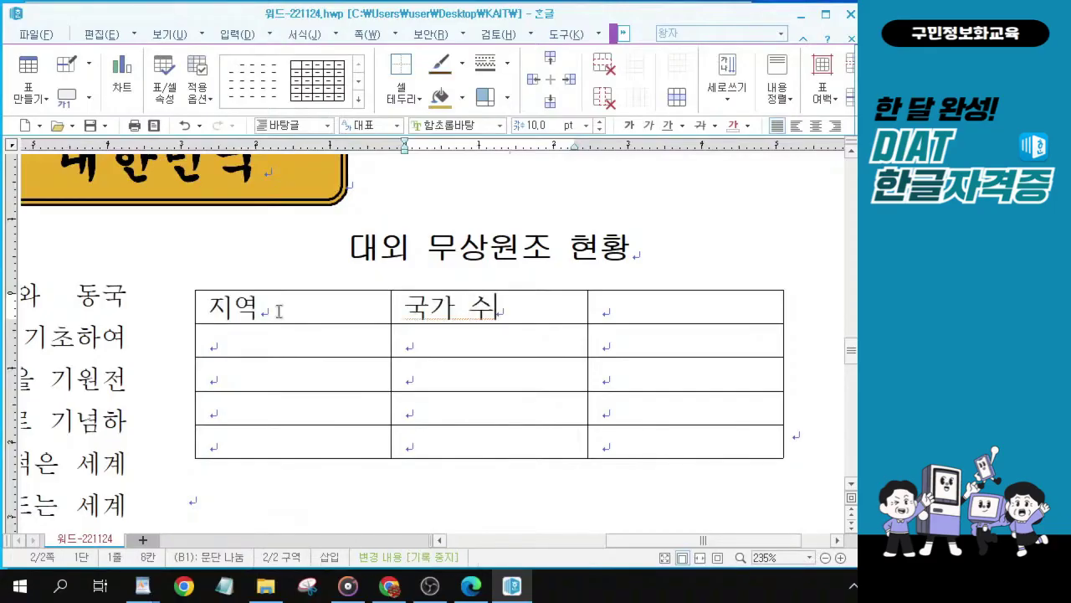
{"action": "key", "text": "End"}
{"action": "key", "text": "Tab"}
{"action": "type", "text": "ㅂ"}
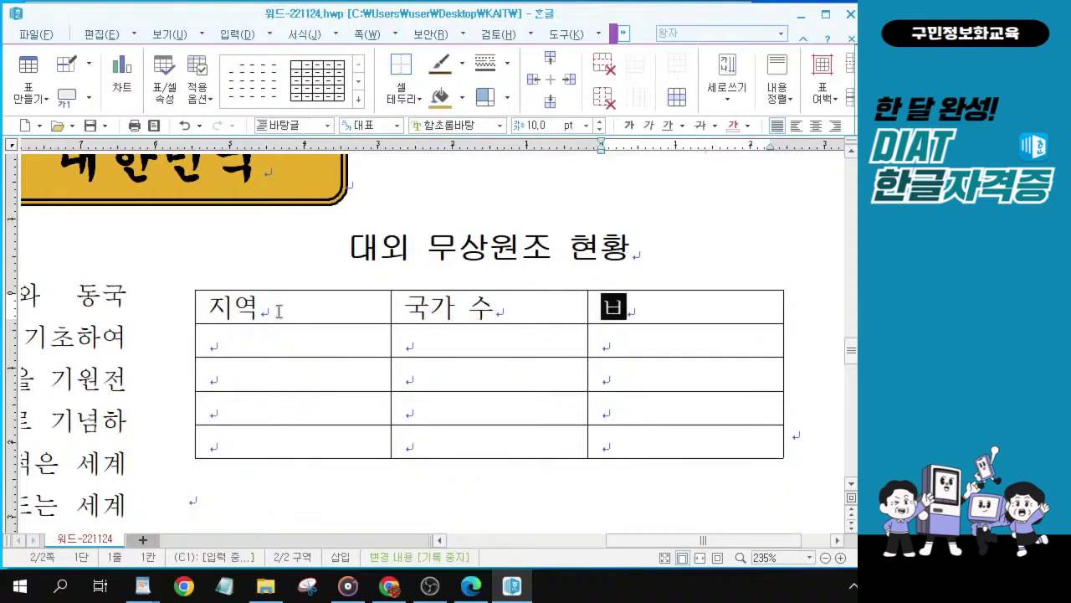
{"action": "type", "text": "ㅣㅇㅠㄹ"}
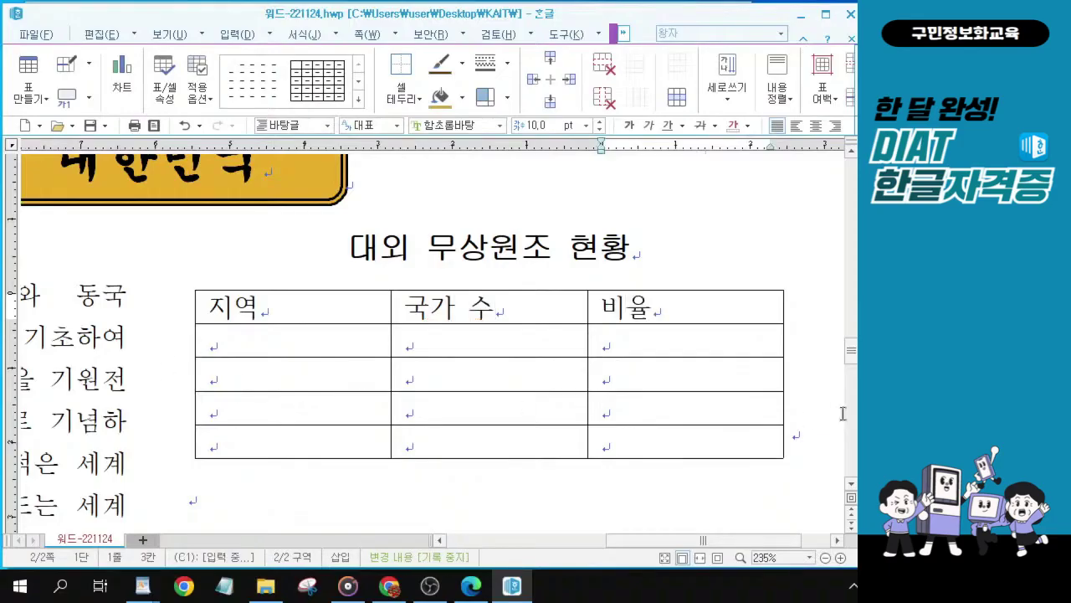
Fill the table's second row with 아시아, 11 and 19.
{"action": "scroll", "coordinate": [621, 382], "scroll_direction": "up", "scroll_amount": 2}
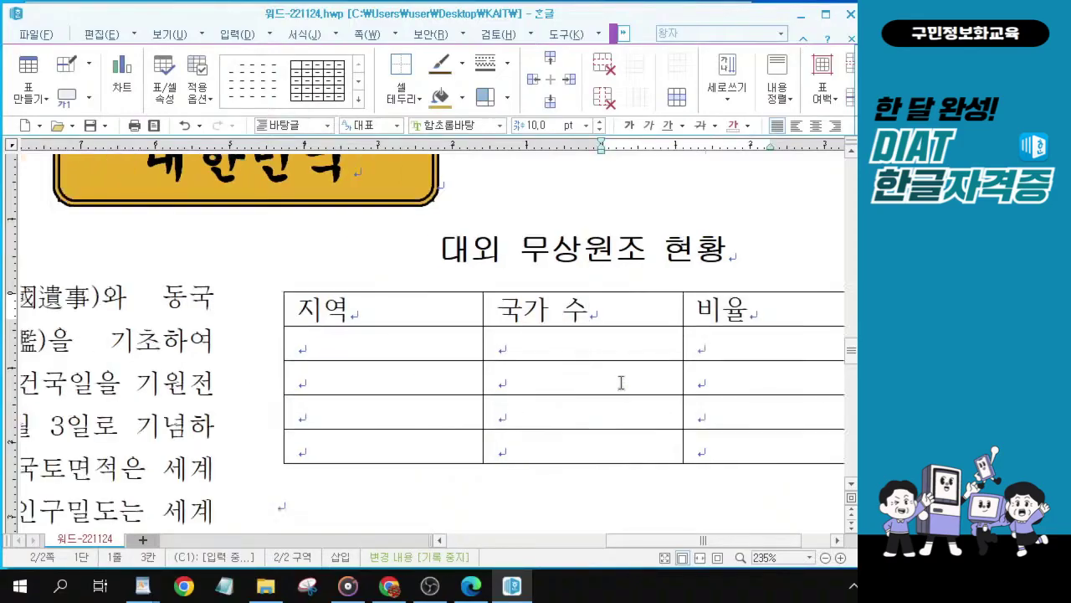
{"action": "scroll", "coordinate": [621, 382], "scroll_direction": "up", "scroll_amount": 4}
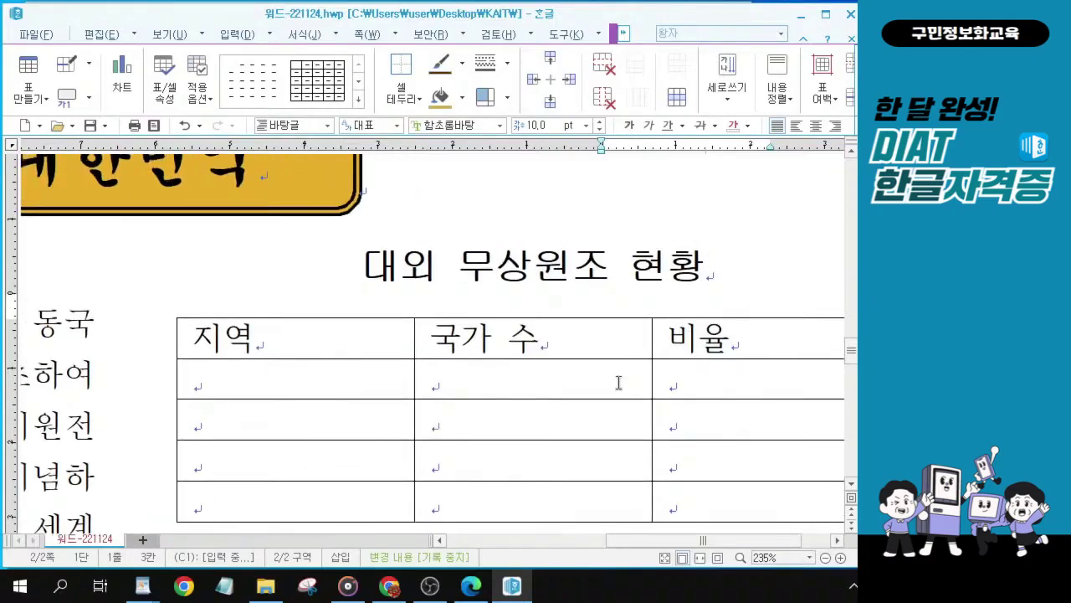
{"action": "left_click_drag", "start_coordinate": [666, 541], "coordinate": [687, 545]}
{"action": "left_click", "coordinate": [86, 246]}
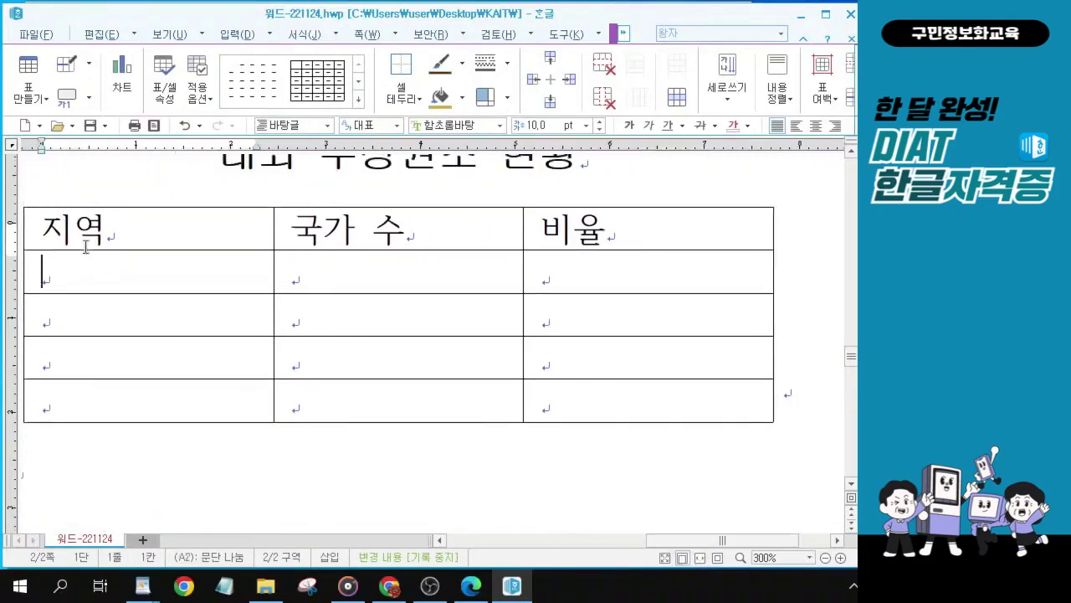
{"action": "type", "text": "아시아"}
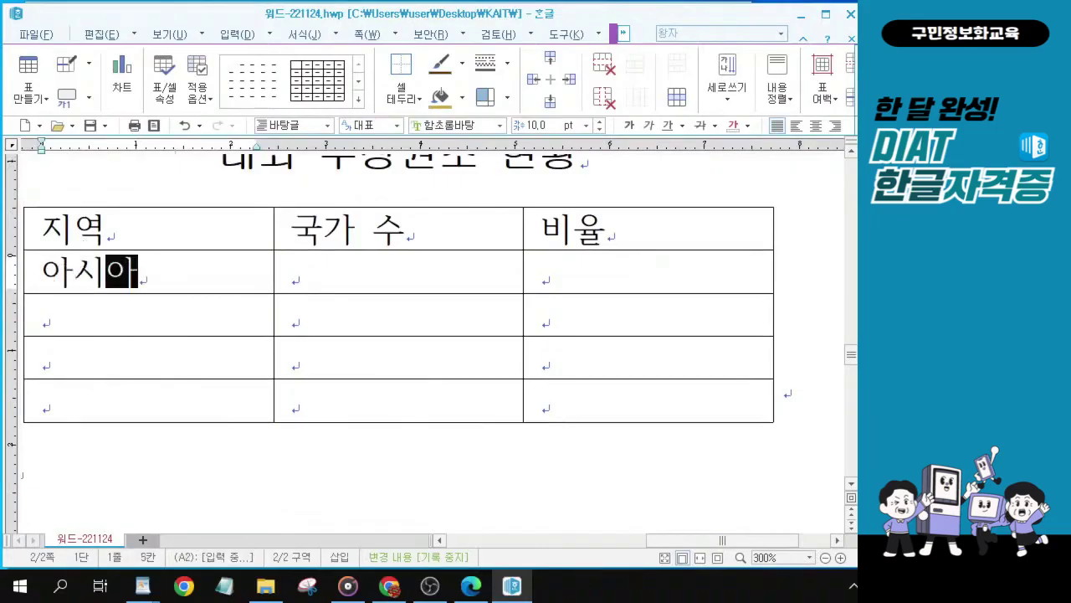
{"action": "key", "text": "Tab"}
{"action": "type", "text": "11"}
{"action": "key", "text": "Tab"}
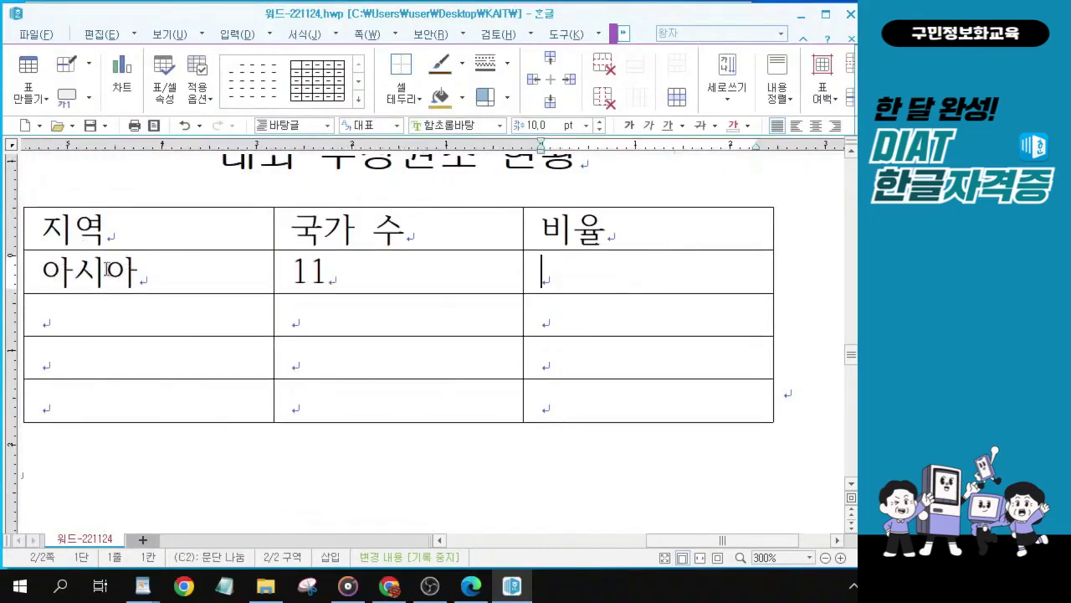
{"action": "type", "text": "19"}
{"action": "key", "text": "Tab"}
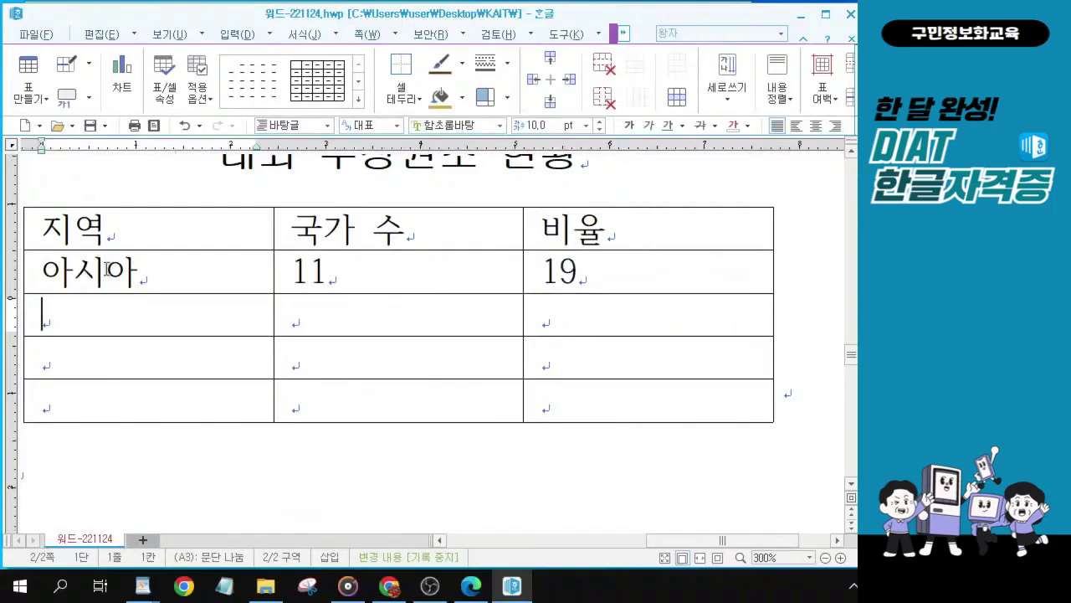
Fill the table's third row with 아프리카, 18 and 49.
{"action": "type", "text": "아프리"}
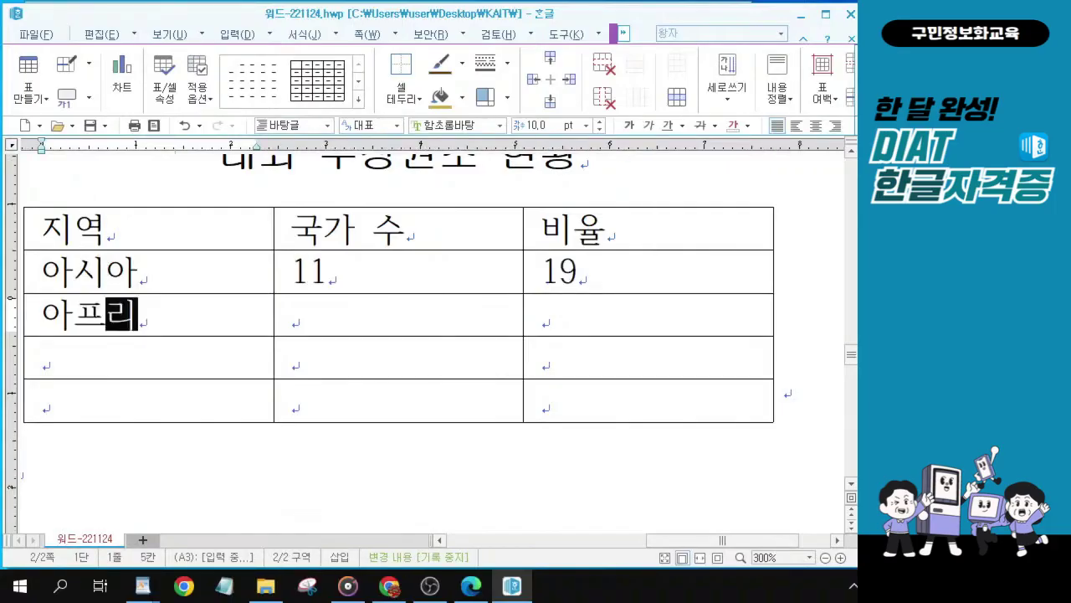
{"action": "type", "text": "카"}
{"action": "key", "text": "Tab"}
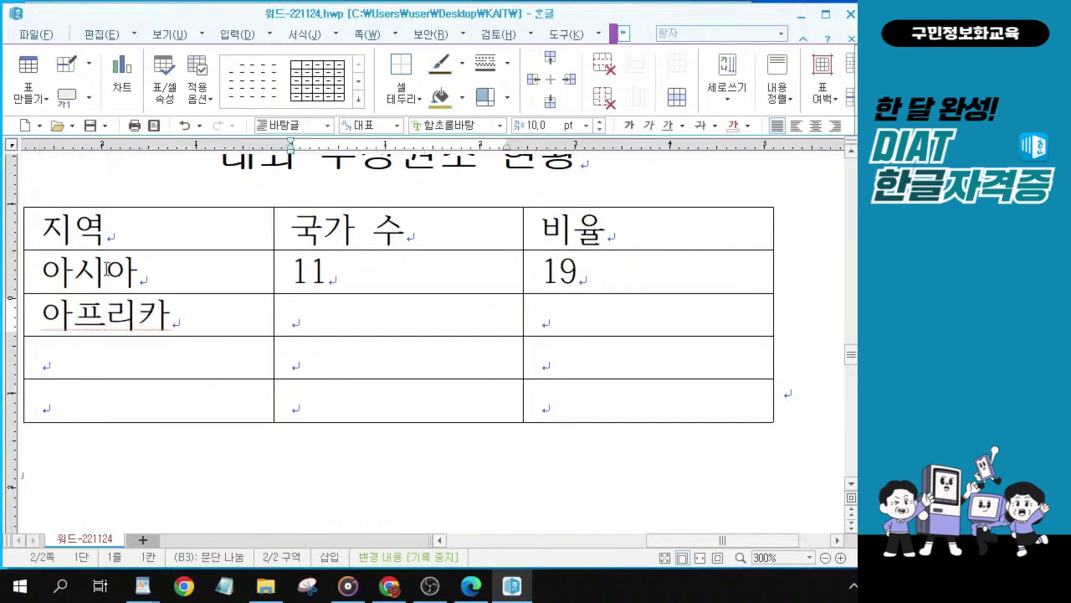
{"action": "type", "text": "18"}
{"action": "key", "text": "Tab"}
{"action": "type", "text": "49"}
{"action": "key", "text": "Tab"}
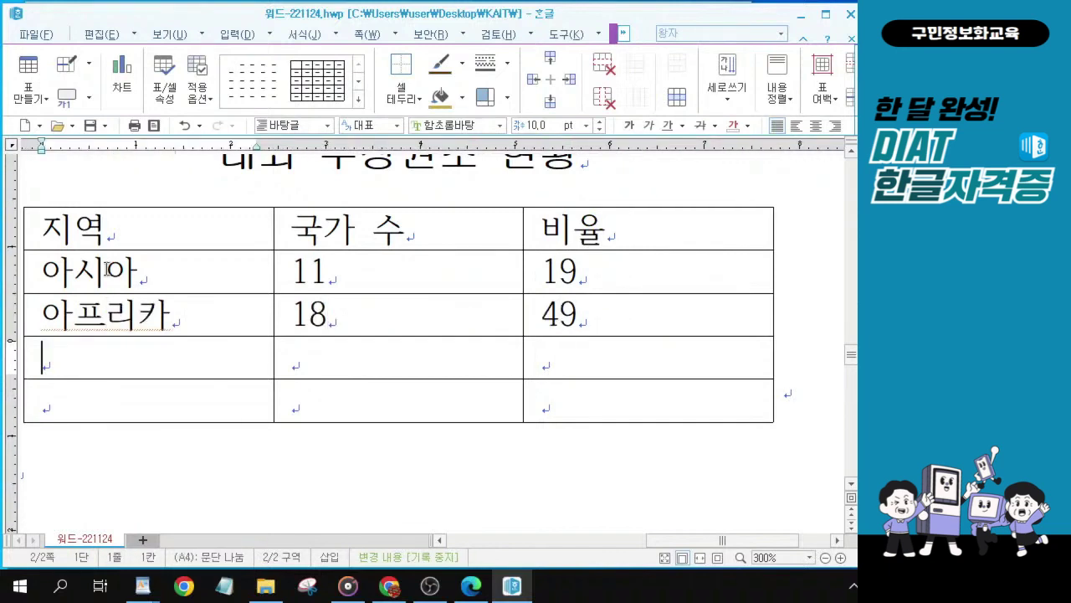
Fill the table's fourth row with 중남미, 8 and 20.
{"action": "type", "text": "중남ㅁ"}
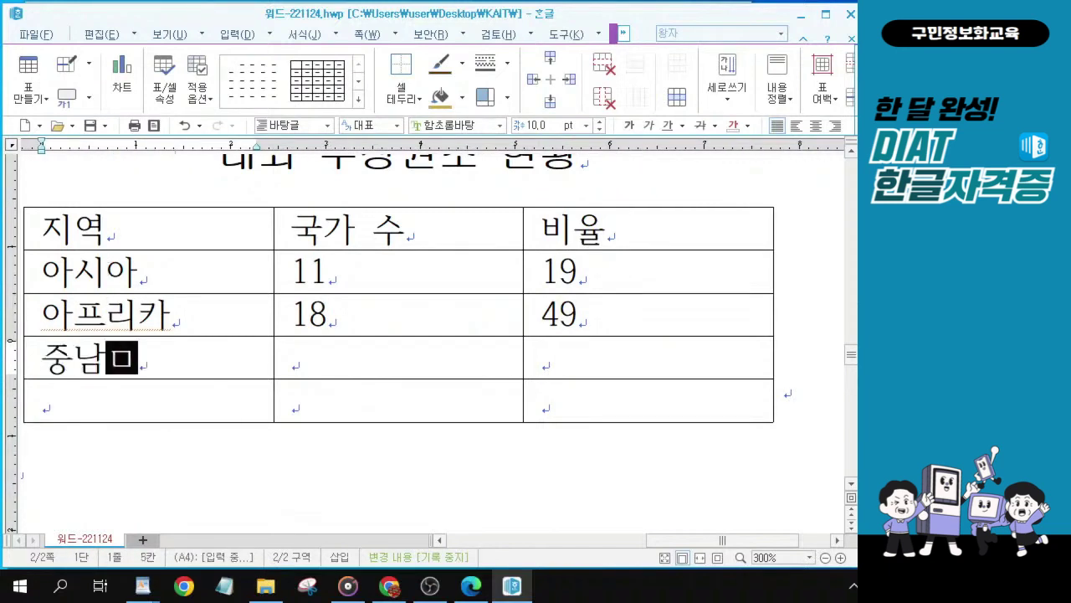
{"action": "type", "text": "ㅣ"}
{"action": "key", "text": "Tab"}
{"action": "type", "text": "8"}
{"action": "key", "text": "Tab"}
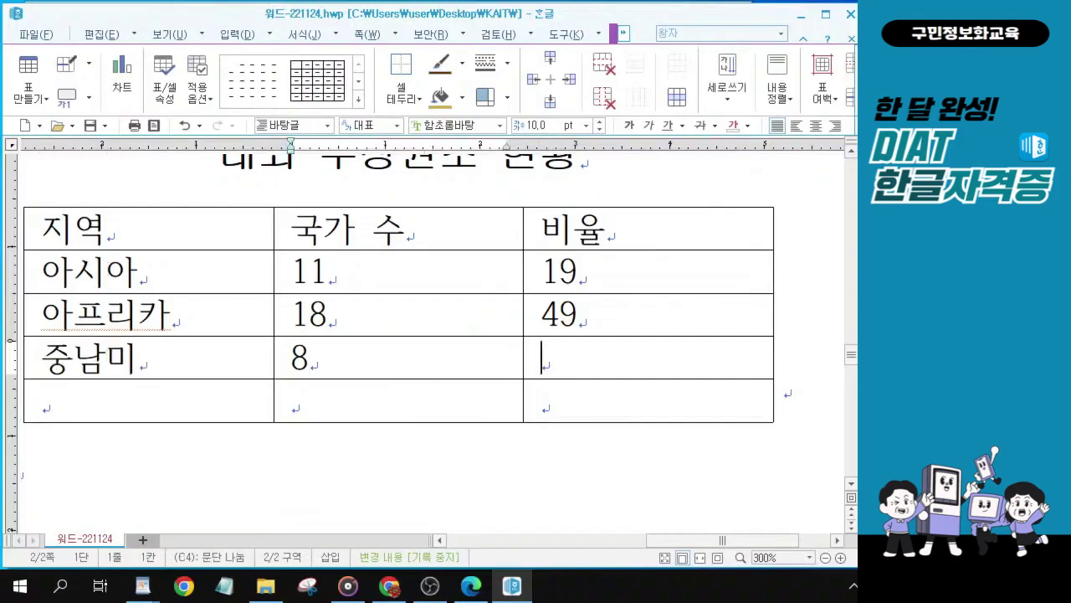
{"action": "type", "text": "20"}
{"action": "key", "text": "Tab"}
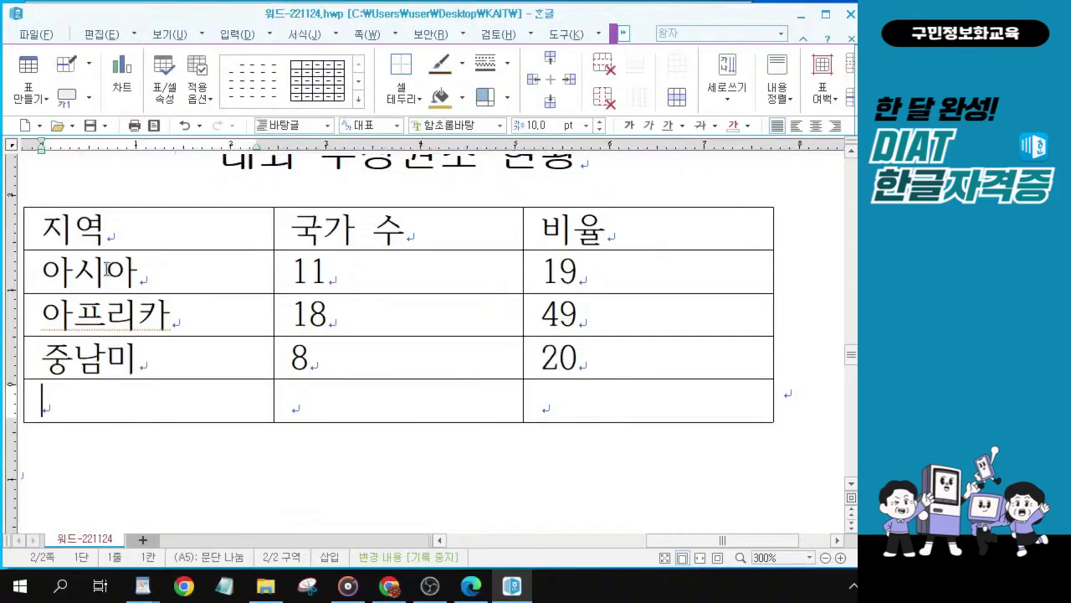
Fill the table's last row with 기타, 10 and 9.
{"action": "type", "text": "기타"}
{"action": "key", "text": "Tab"}
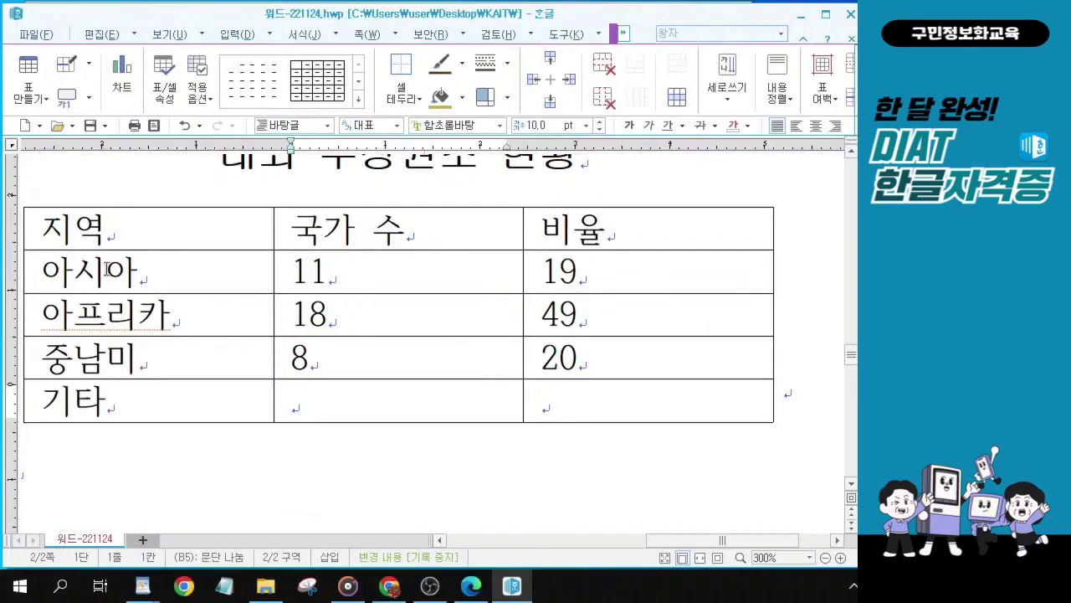
{"action": "type", "text": "10"}
{"action": "key", "text": "Tab"}
{"action": "type", "text": "9"}
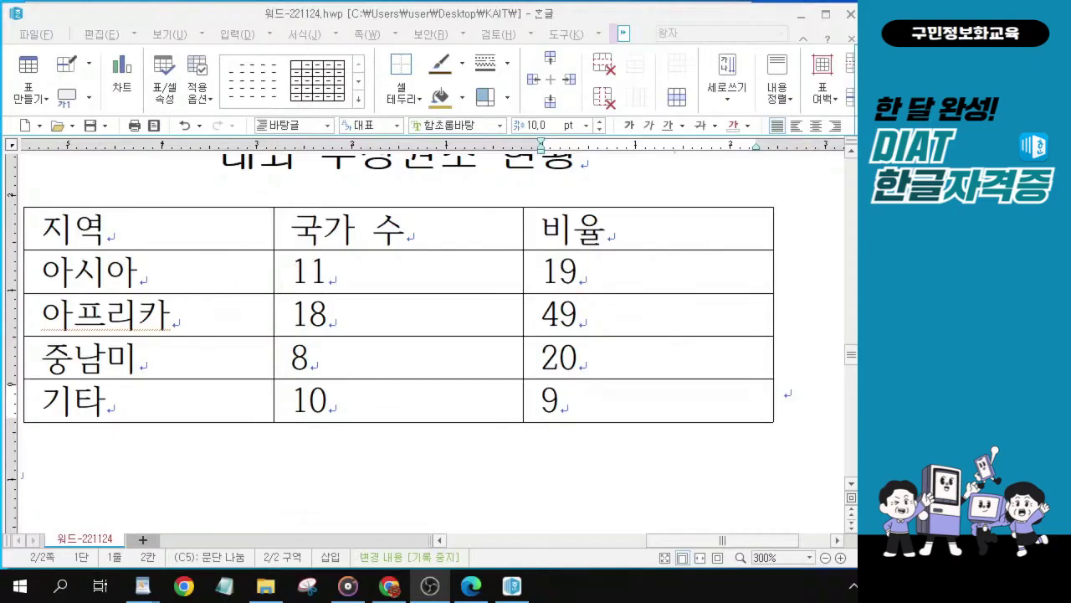
{"action": "left_click", "coordinate": [194, 235]}
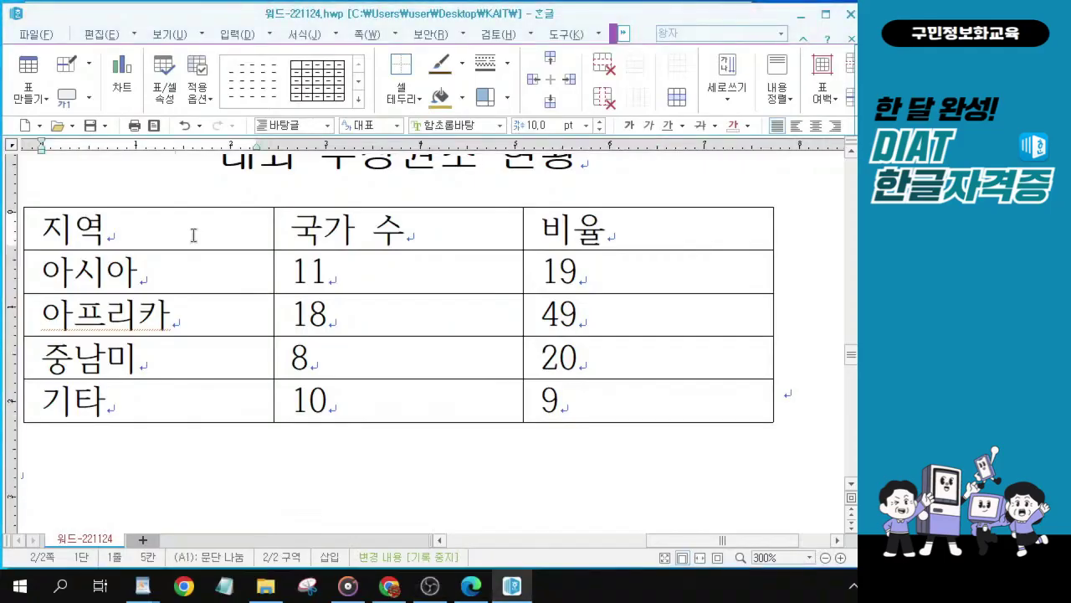
{"action": "scroll", "coordinate": [194, 235], "scroll_direction": "up", "scroll_amount": 1}
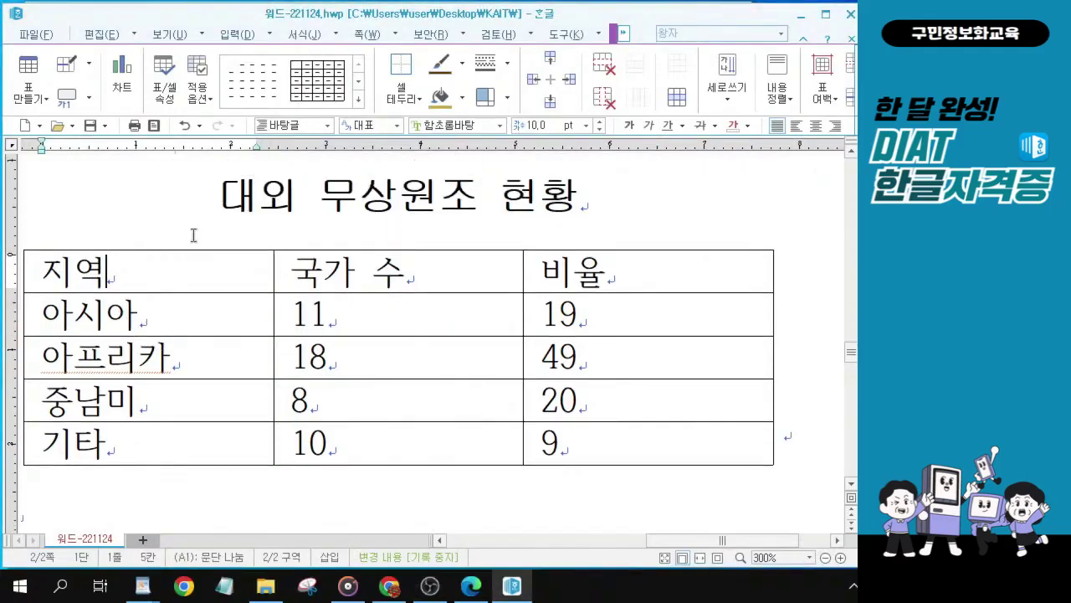
{"action": "left_click", "coordinate": [139, 273]}
{"action": "left_click_drag", "start_coordinate": [139, 273], "coordinate": [558, 448]}
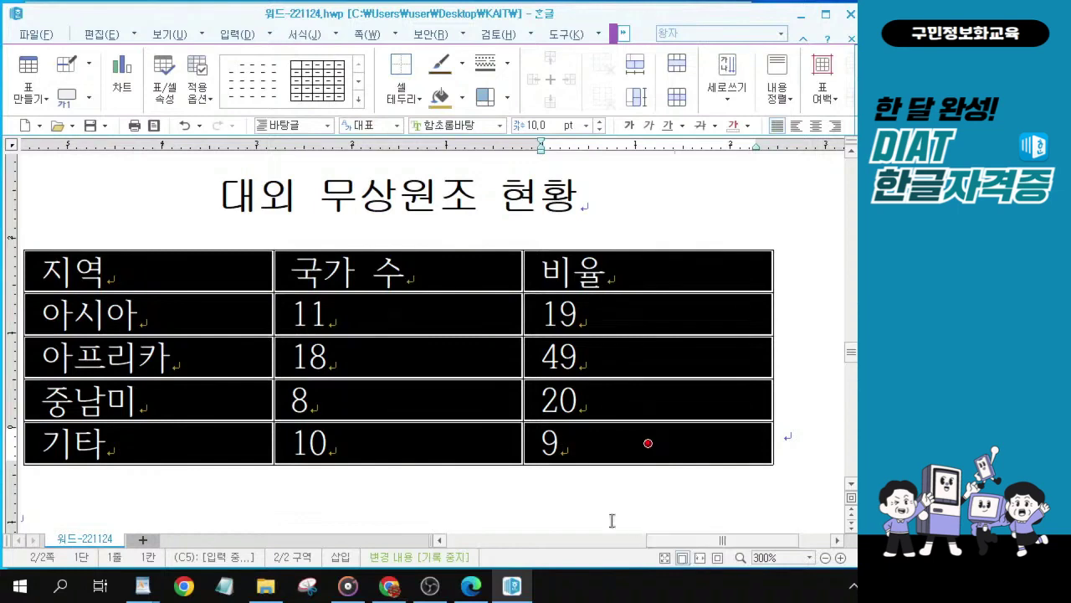
{"action": "scroll", "coordinate": [515, 486], "scroll_direction": "down", "scroll_amount": 1, "text": "ctrl"}
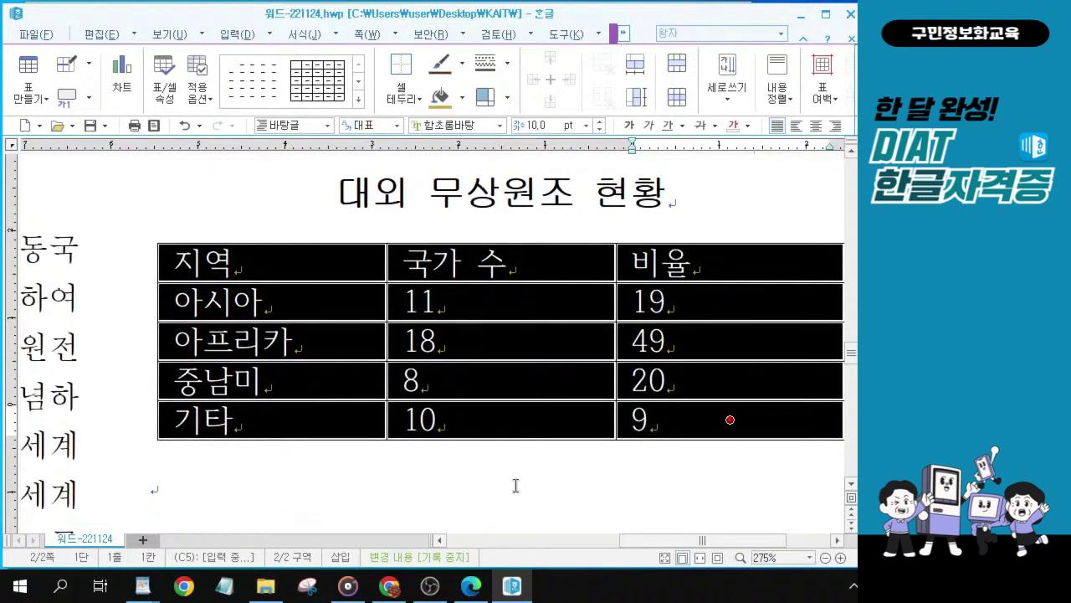
{"action": "scroll", "coordinate": [515, 485], "scroll_direction": "down", "scroll_amount": 3, "text": "ctrl"}
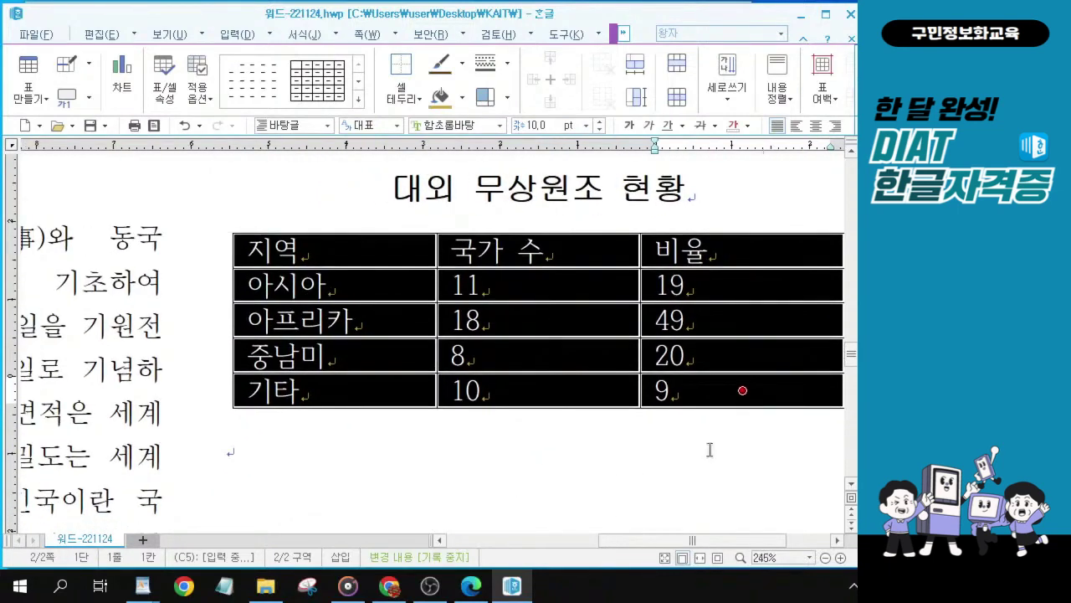
{"action": "left_click", "coordinate": [725, 399]}
{"action": "left_click", "coordinate": [195, 485]}
{"action": "left_click_drag", "start_coordinate": [602, 542], "coordinate": [565, 542]}
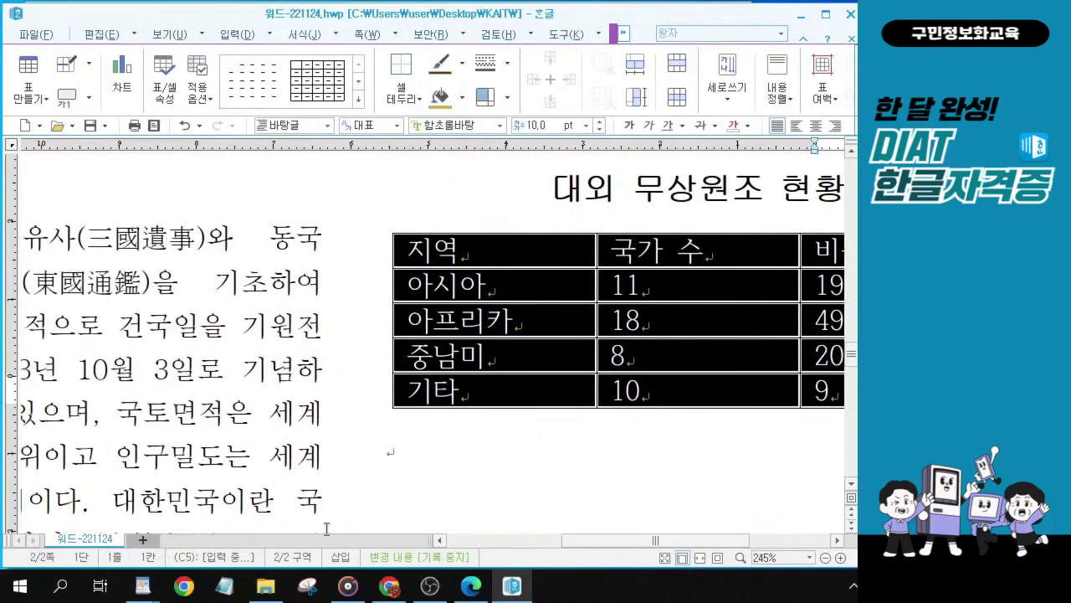
{"action": "left_click", "coordinate": [289, 512]}
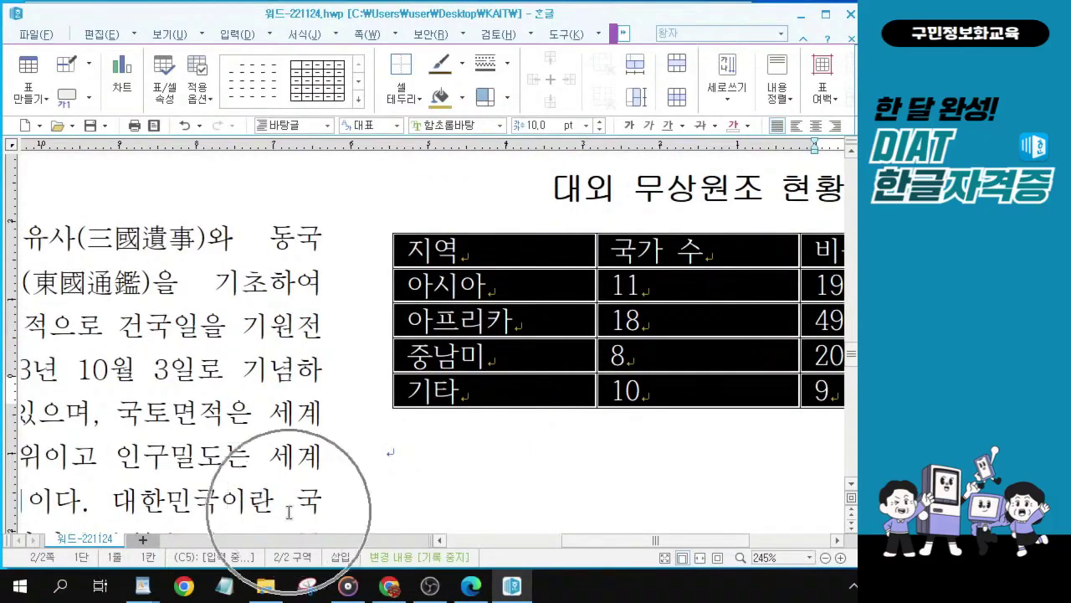
{"action": "left_click", "coordinate": [289, 513]}
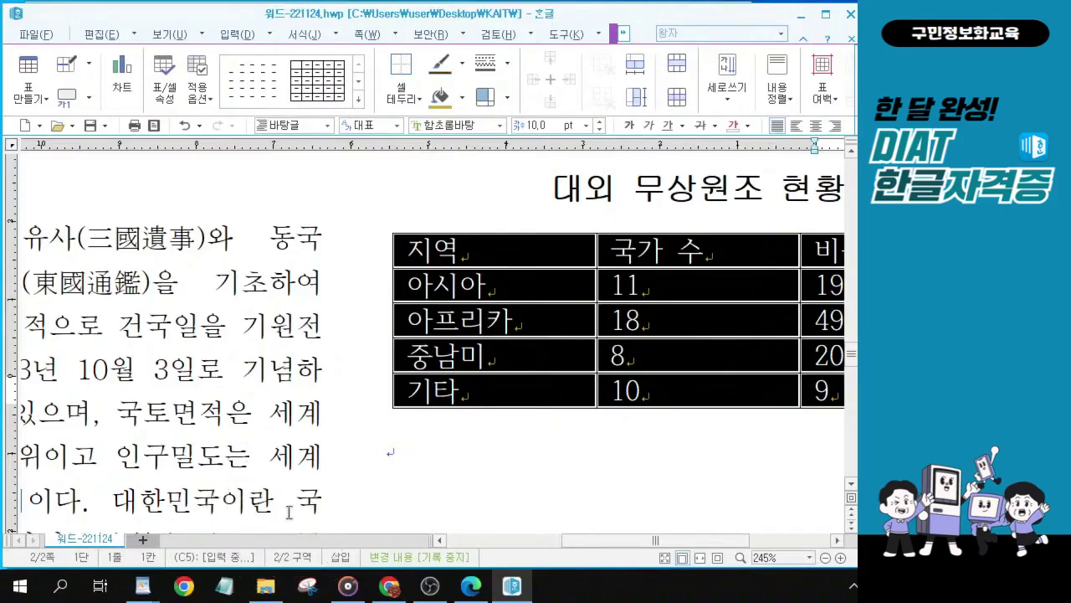
{"action": "left_click_drag", "start_coordinate": [118, 511], "coordinate": [318, 511]}
Select all cells of the 대외 무상원조 현황 table and increase the height of its rows evenly.
{"action": "left_click", "coordinate": [482, 252]}
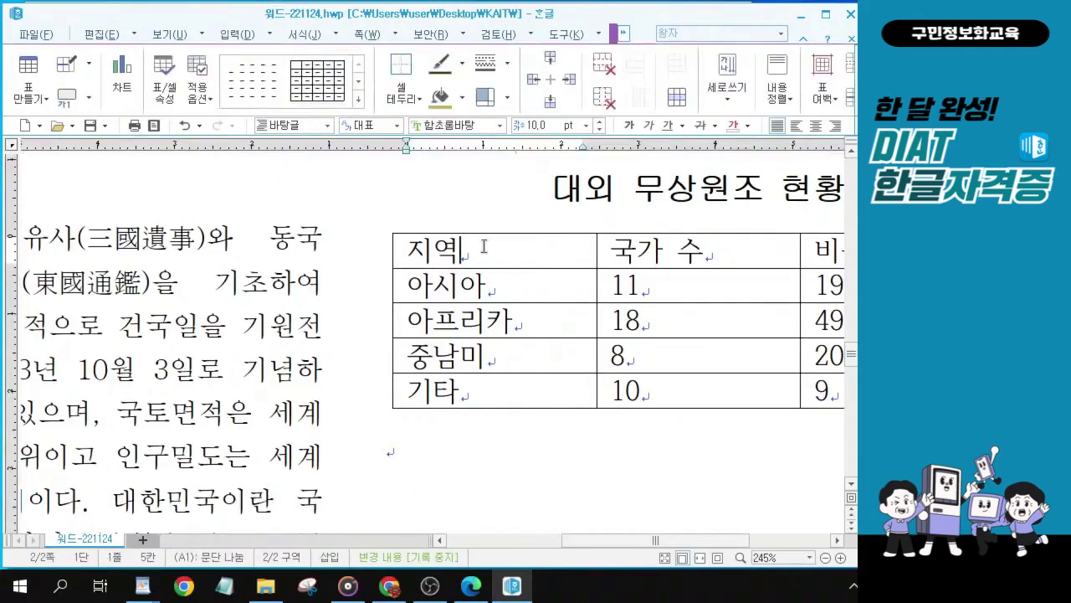
{"action": "left_click_drag", "start_coordinate": [483, 251], "coordinate": [803, 412]}
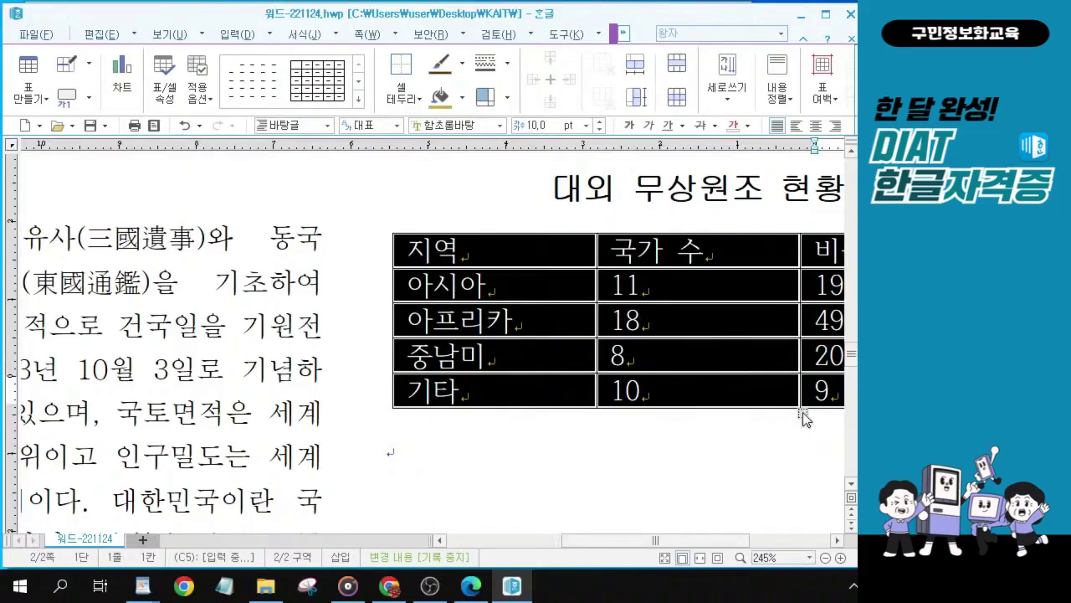
{"action": "key", "text": "ctrl+Down"}
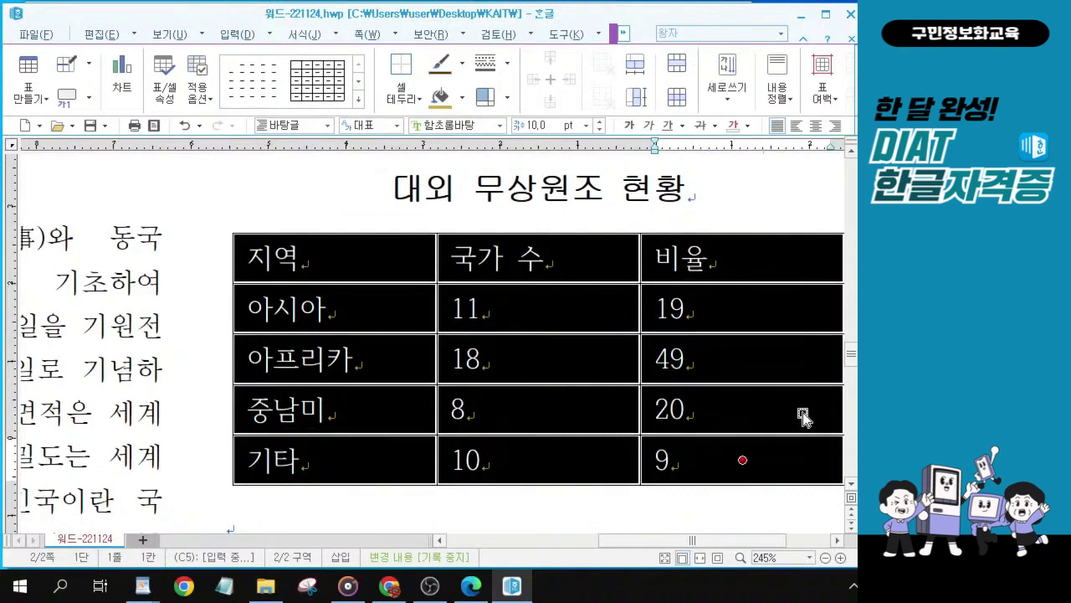
{"action": "key", "text": "ctrl+Down"}
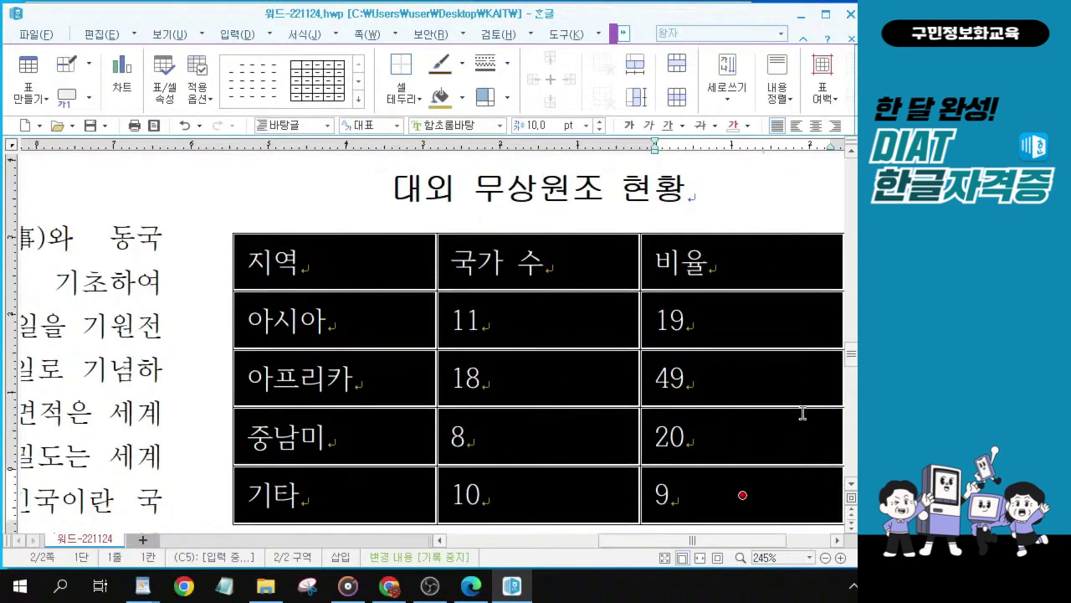
{"action": "scroll", "coordinate": [239, 370], "scroll_direction": "down", "scroll_amount": 3}
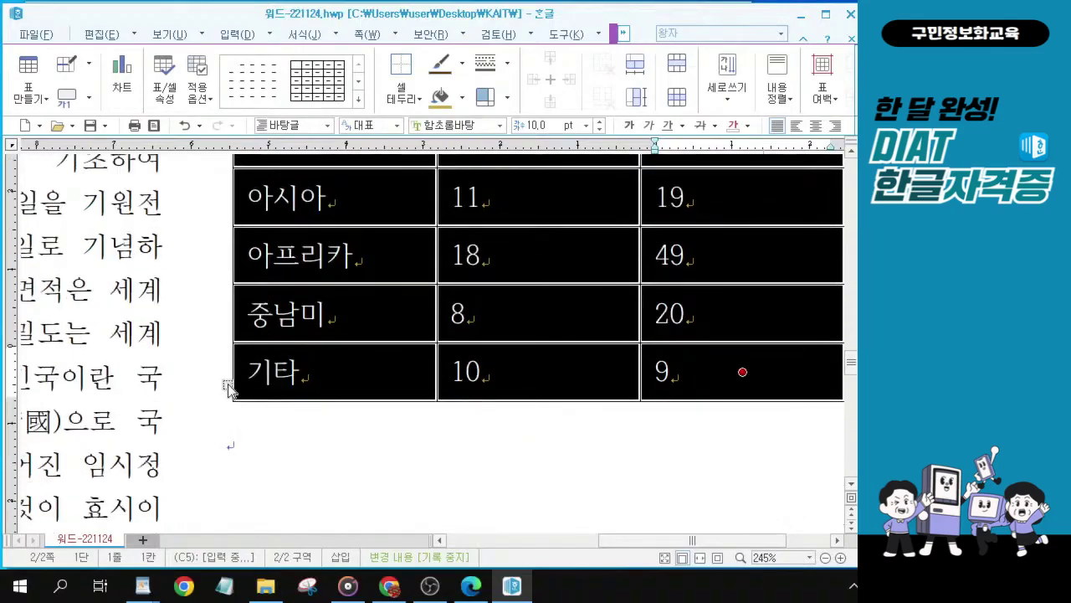
{"action": "scroll", "coordinate": [227, 385], "scroll_direction": "down", "scroll_amount": 3, "text": "ctrl"}
{"action": "scroll", "coordinate": [226, 385], "scroll_direction": "down", "scroll_amount": 3, "text": "ctrl"}
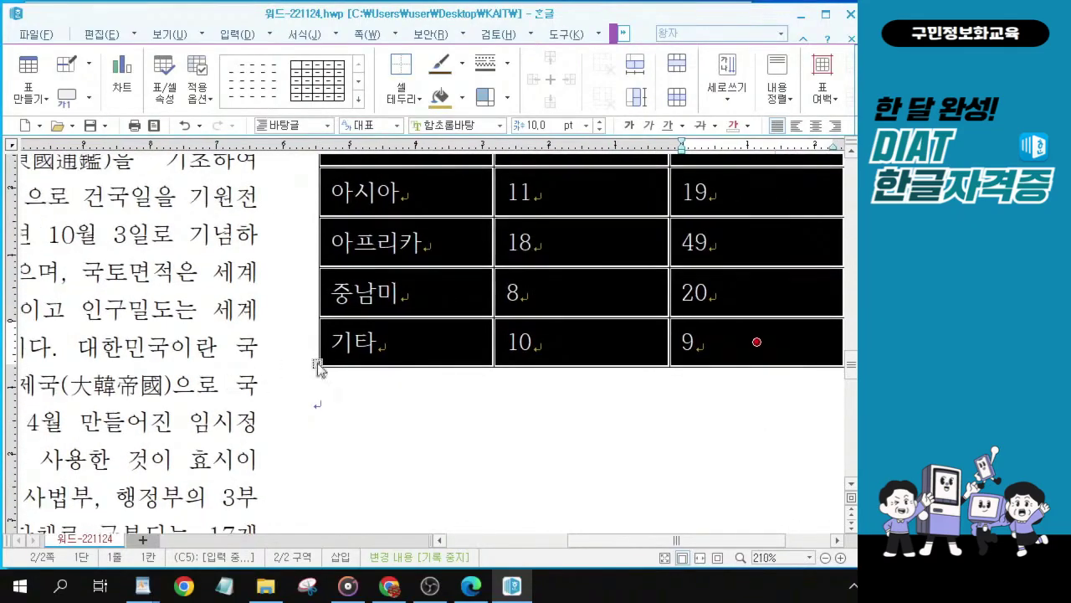
{"action": "scroll", "coordinate": [384, 366], "scroll_direction": "down", "scroll_amount": 1, "text": "ctrl"}
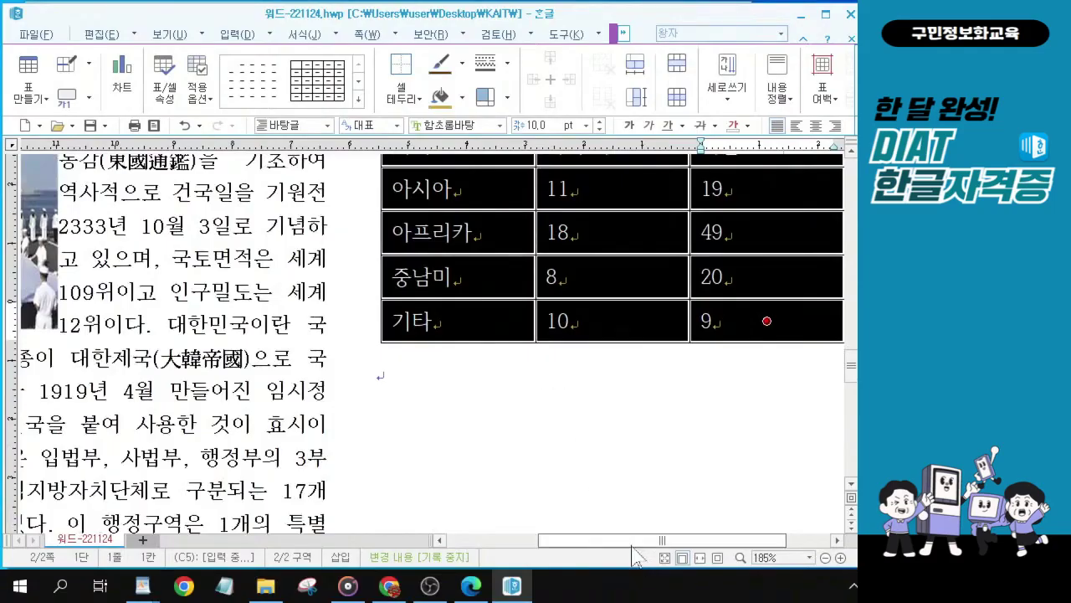
{"action": "left_click_drag", "start_coordinate": [636, 540], "coordinate": [664, 548]}
{"action": "scroll", "coordinate": [250, 474], "scroll_direction": "up", "scroll_amount": 2}
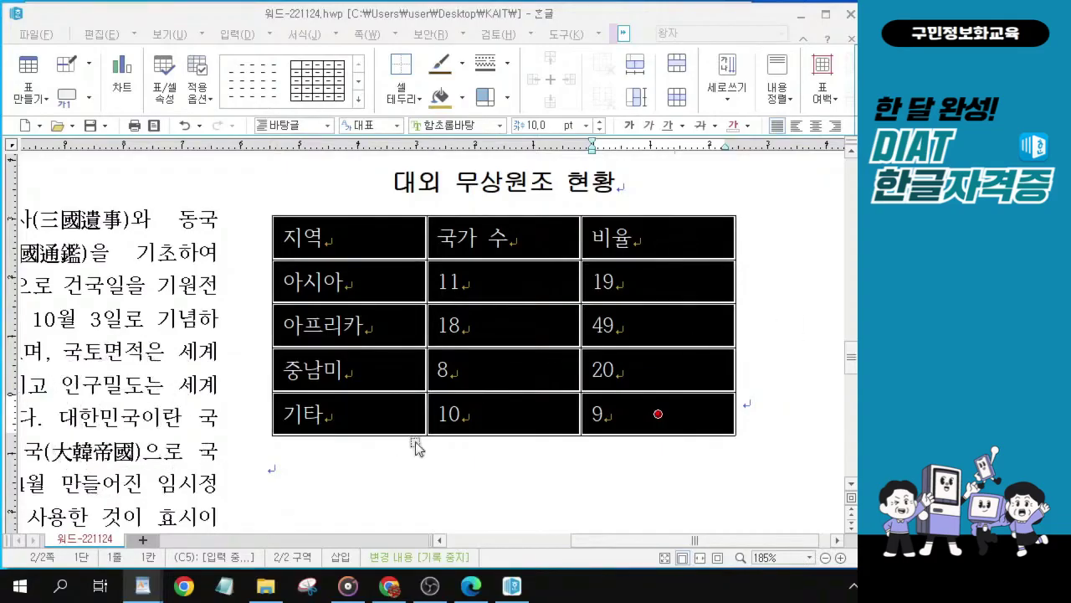
{"action": "left_click_drag", "start_coordinate": [385, 247], "coordinate": [643, 407]}
{"action": "key", "text": "ctrl+Down"}
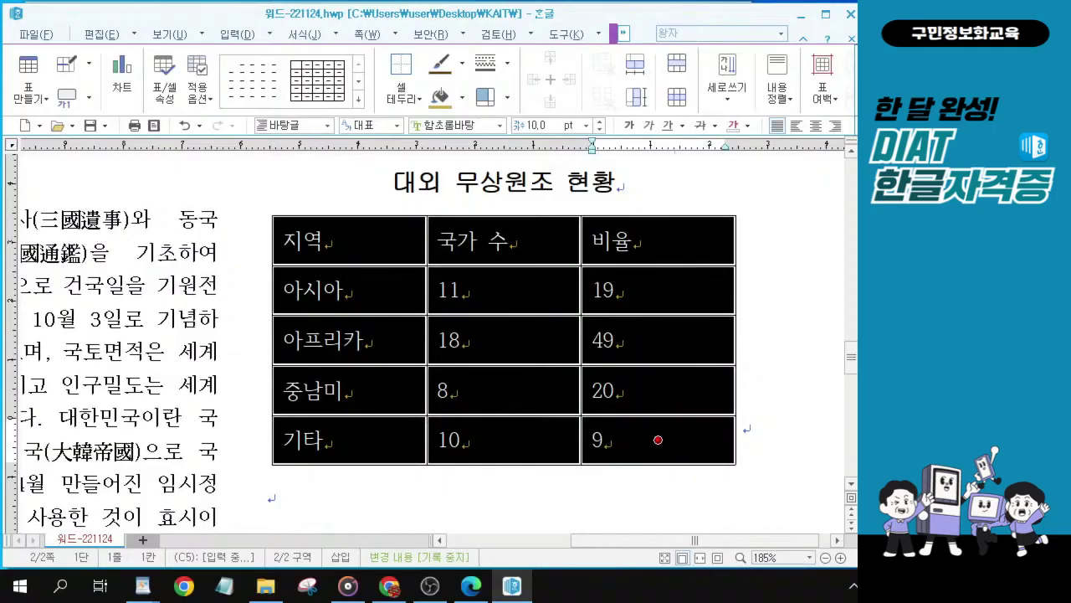
{"action": "key", "text": "alt+Tab"}
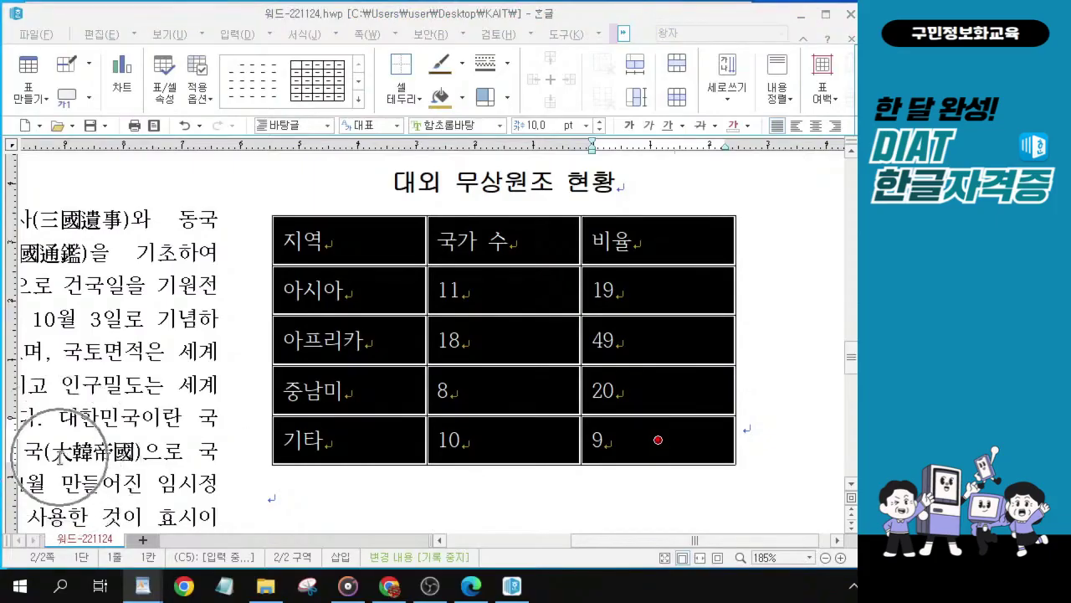
{"action": "left_click", "coordinate": [194, 456]}
{"action": "mouse_move", "coordinate": [228, 457]}
{"action": "left_mouse_down"}
{"action": "mouse_move", "coordinate": [192, 458]}
{"action": "mouse_move", "coordinate": [232, 457]}
{"action": "mouse_move", "coordinate": [213, 457]}
{"action": "left_mouse_up"}
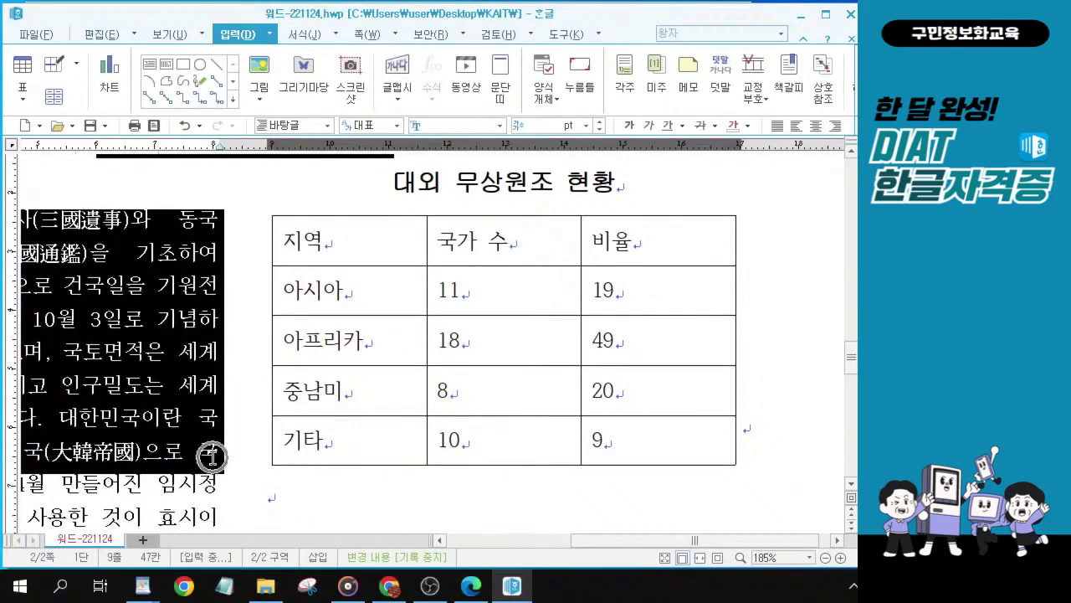
Centre the text in all cells of the 대외 무상원조 현황 table and set its font to 돋움.
{"action": "left_click_drag", "start_coordinate": [602, 540], "coordinate": [586, 540]}
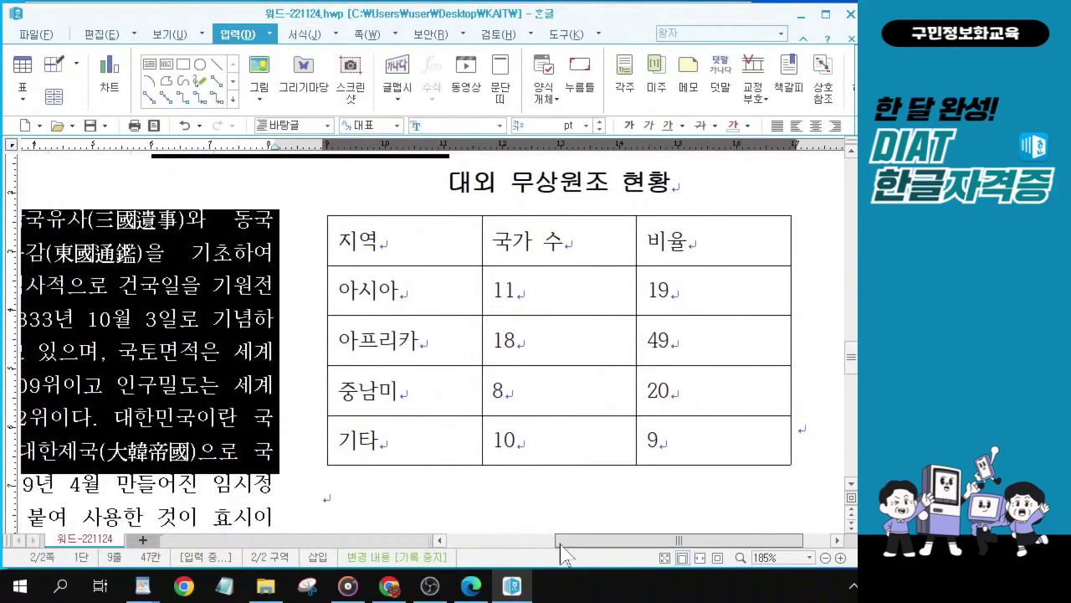
{"action": "left_click", "coordinate": [424, 248]}
{"action": "left_click_drag", "start_coordinate": [430, 240], "coordinate": [670, 427]}
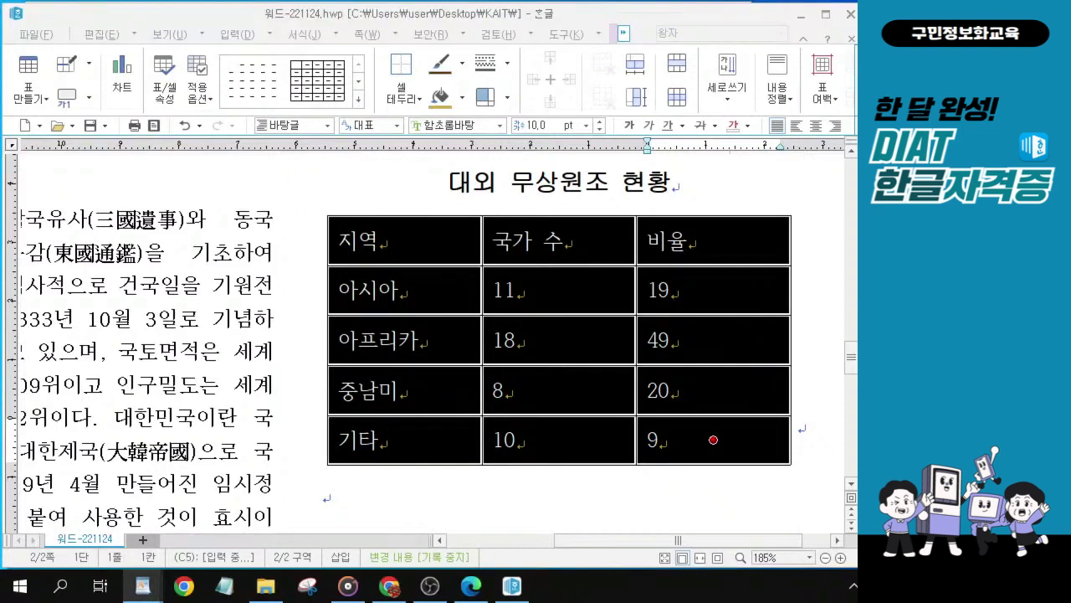
{"action": "left_click", "coordinate": [820, 127]}
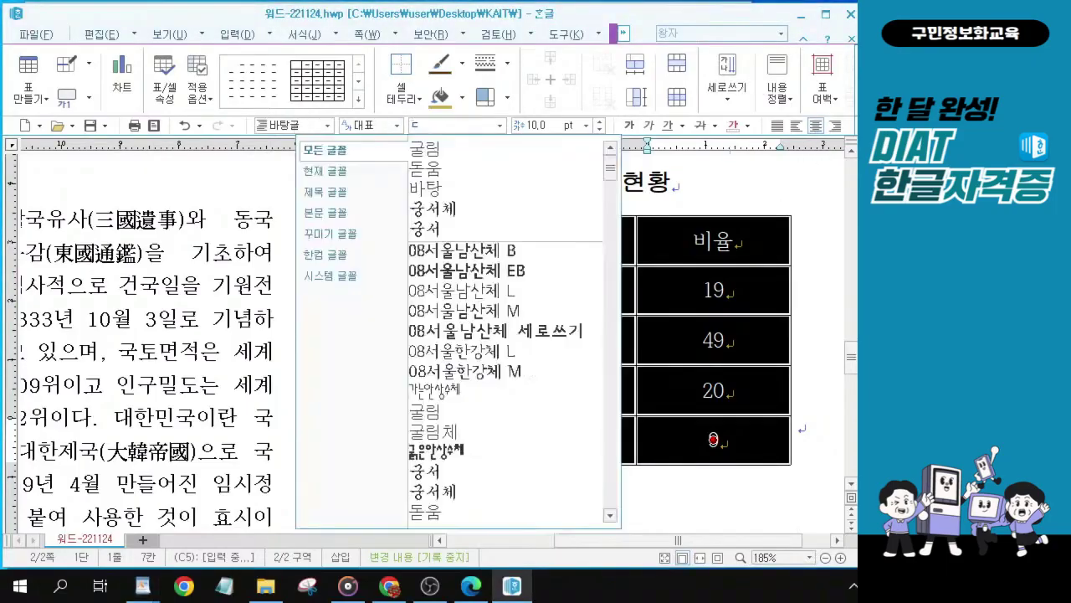
{"action": "left_click", "coordinate": [499, 125]}
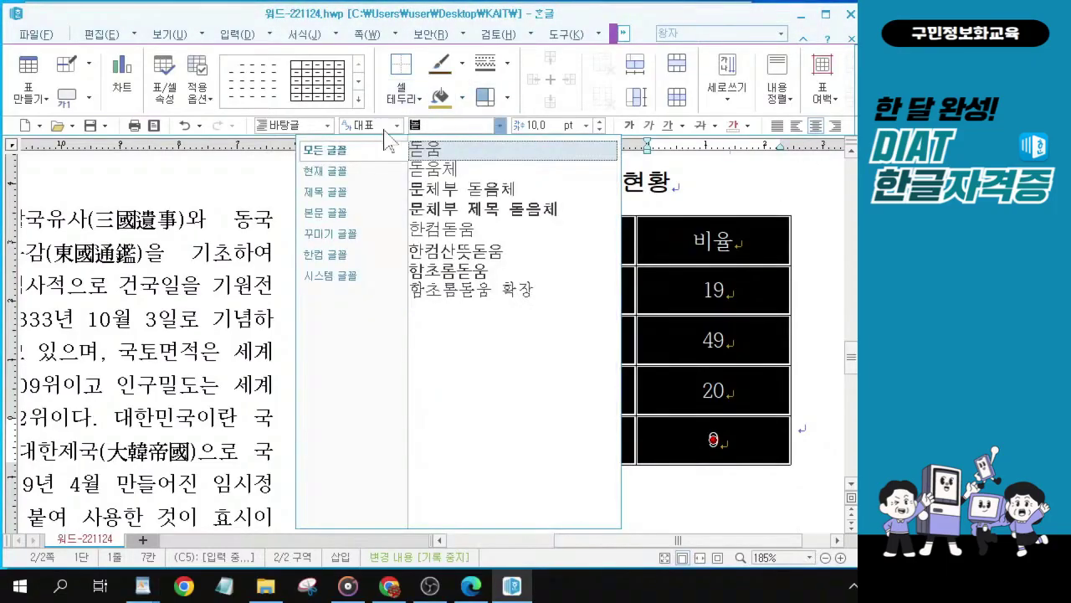
{"action": "left_click", "coordinate": [465, 155]}
{"action": "left_click", "coordinate": [465, 152]}
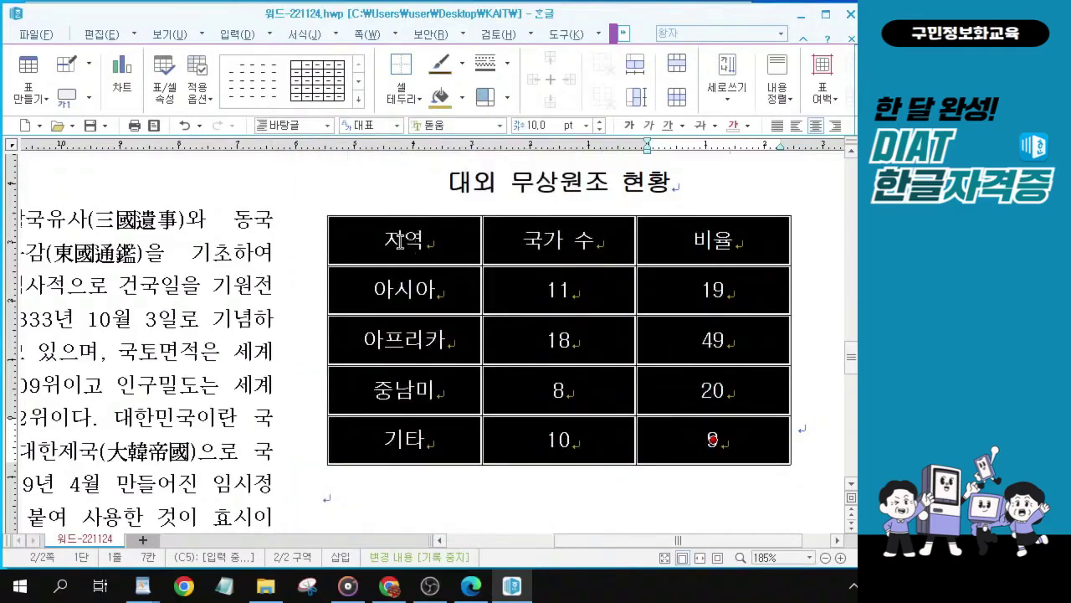
Set the bottom border of the table's header row to a 0.5 mm double line.
{"action": "left_click_drag", "start_coordinate": [427, 248], "coordinate": [712, 241]}
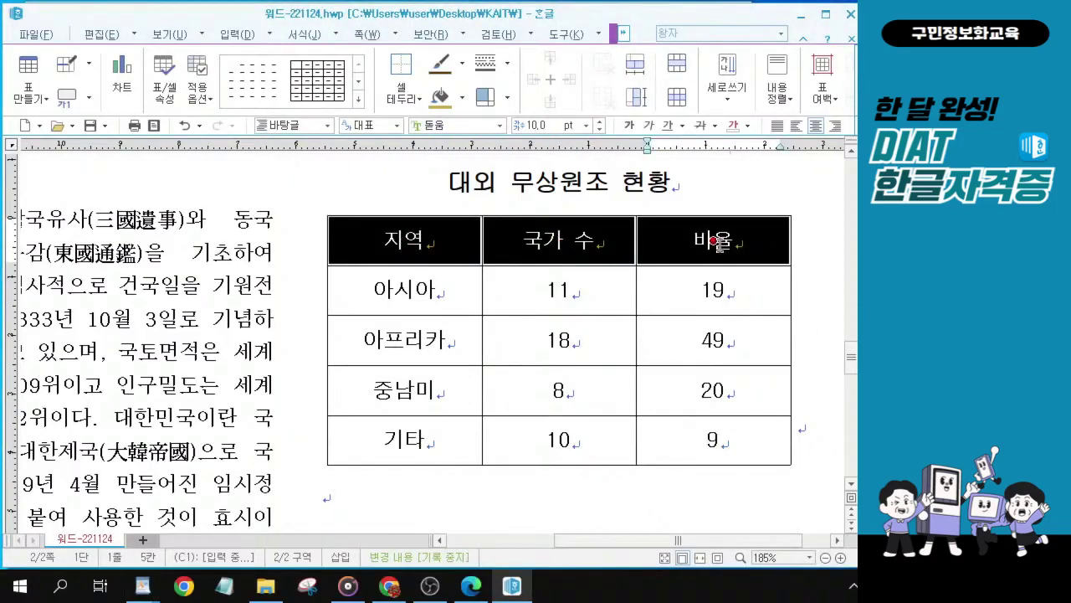
{"action": "key", "text": "l"}
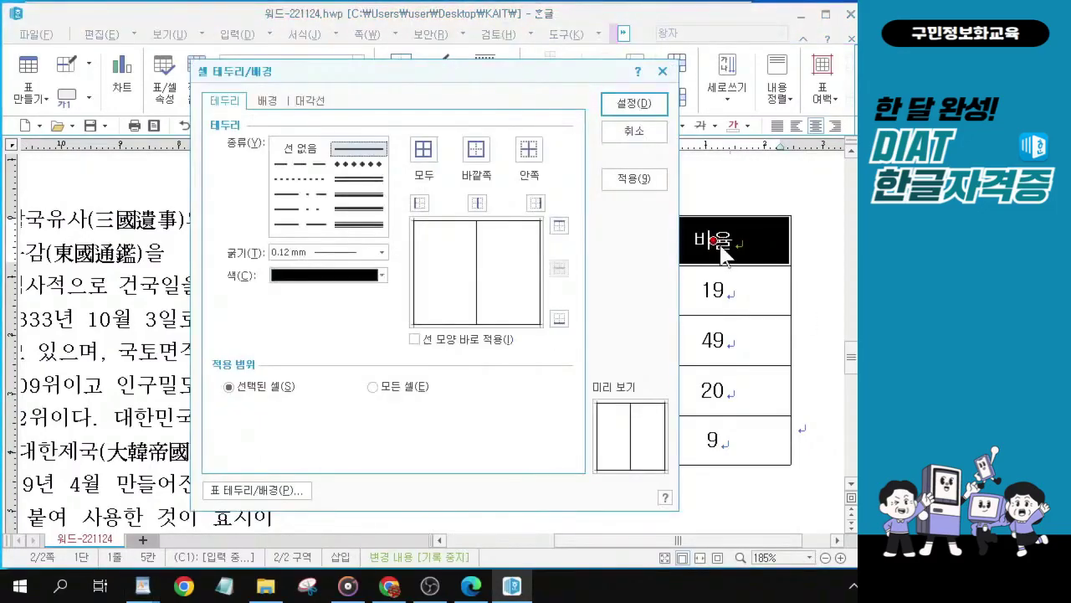
{"action": "left_click_drag", "start_coordinate": [340, 75], "coordinate": [285, 84]}
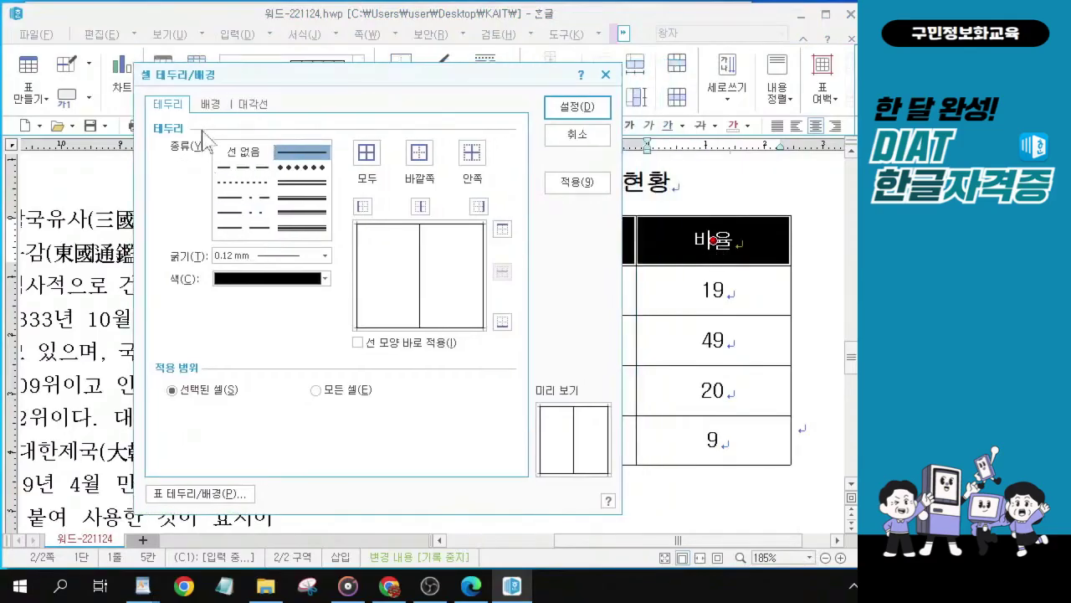
{"action": "left_click", "coordinate": [292, 183]}
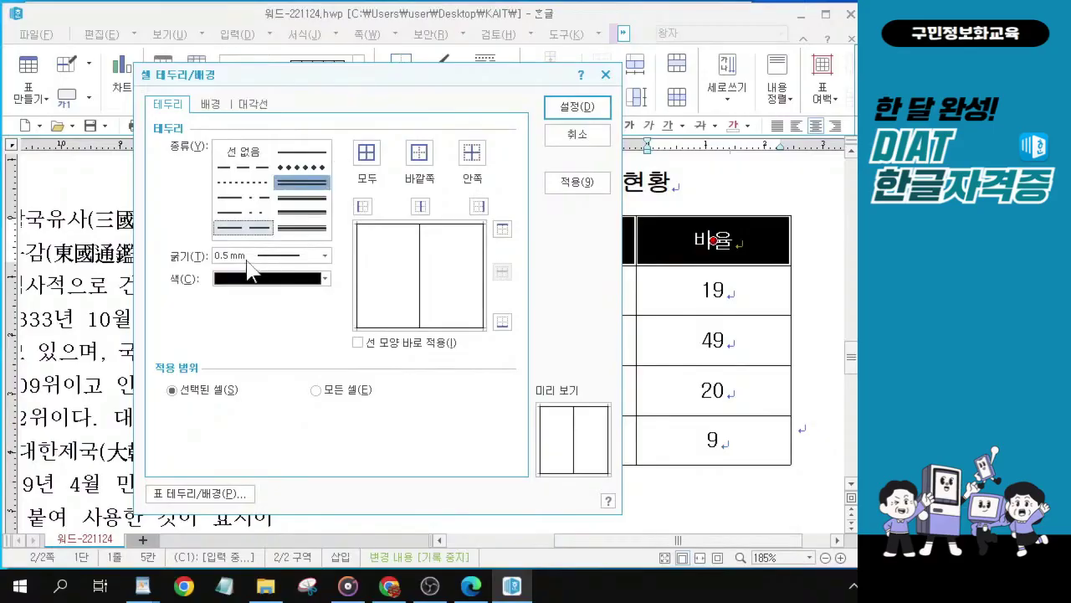
{"action": "left_click", "coordinate": [502, 321]}
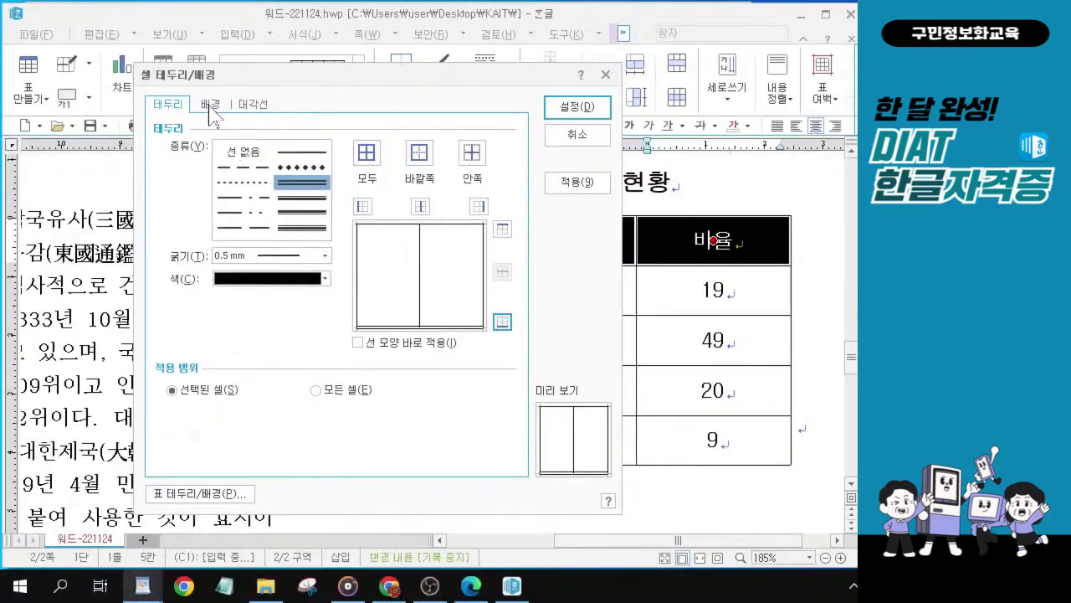
Switch the header row's background to a solid colour fill and open the custom colour settings for its face colour.
{"action": "left_click", "coordinate": [209, 106]}
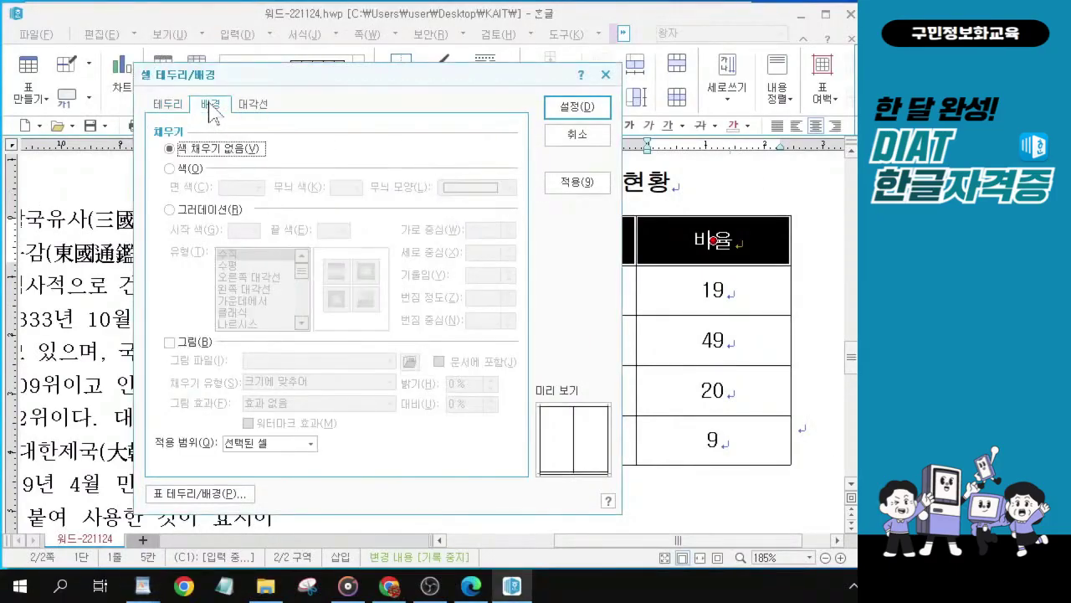
{"action": "left_click", "coordinate": [179, 169]}
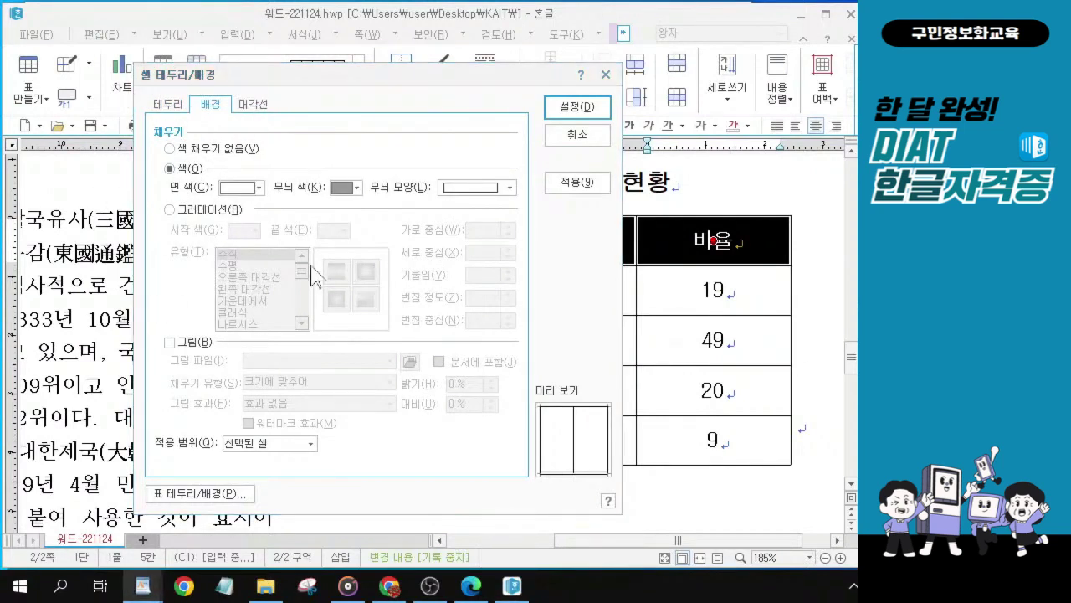
{"action": "left_click", "coordinate": [260, 187]}
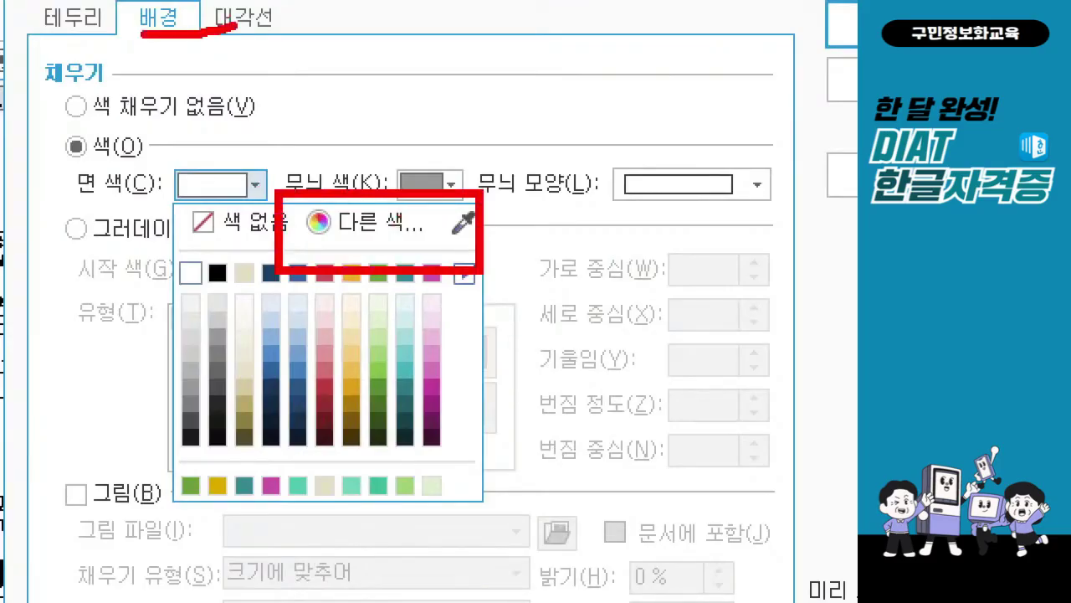
{"action": "left_click", "coordinate": [257, 191]}
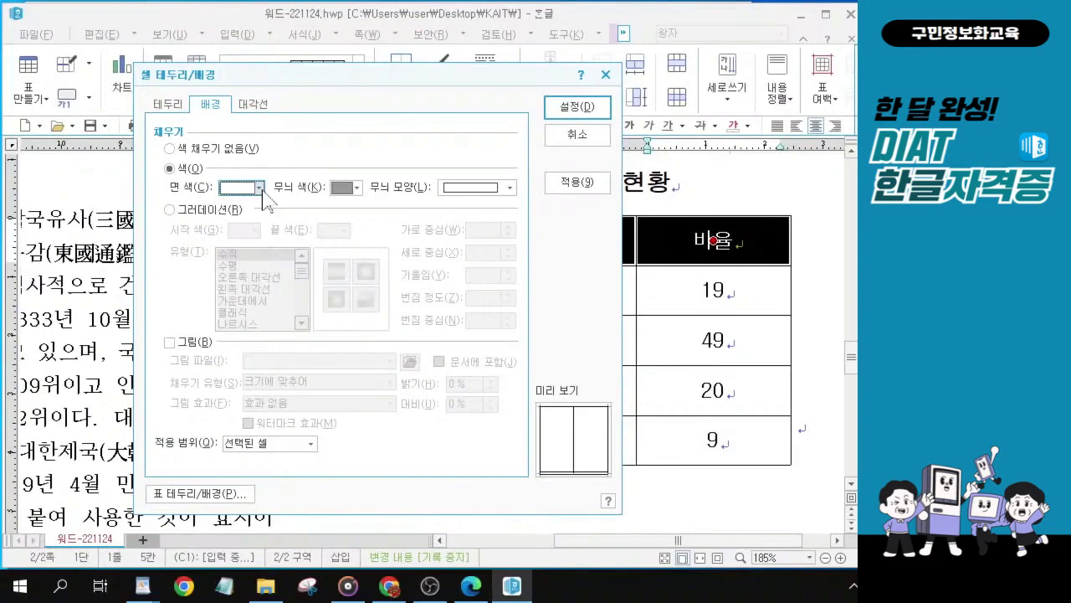
{"action": "left_click", "coordinate": [260, 188]}
{"action": "left_click", "coordinate": [315, 209]}
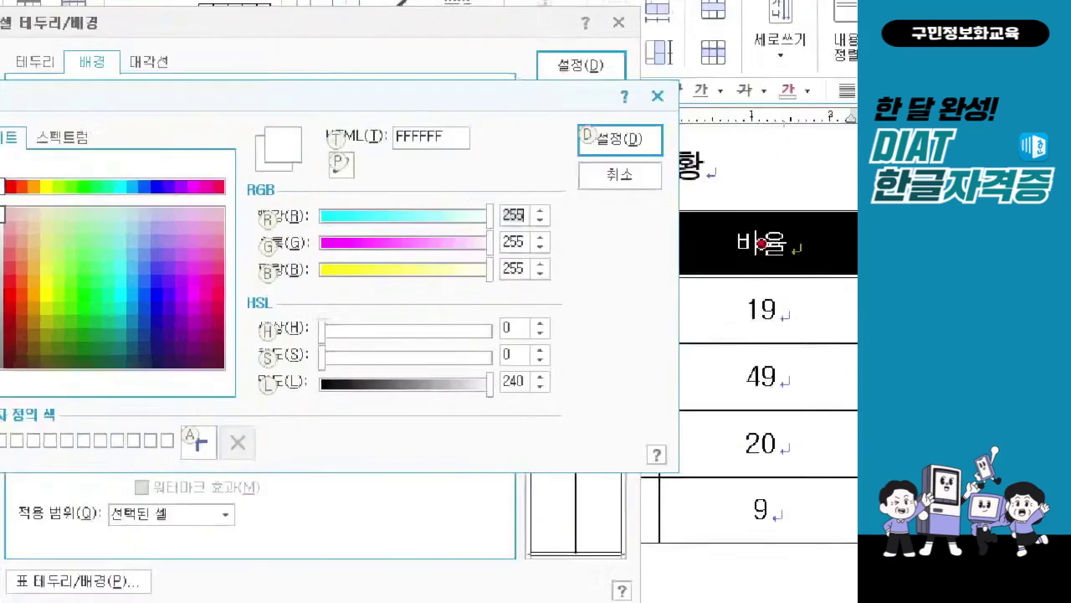
{"action": "key", "text": "alt"}
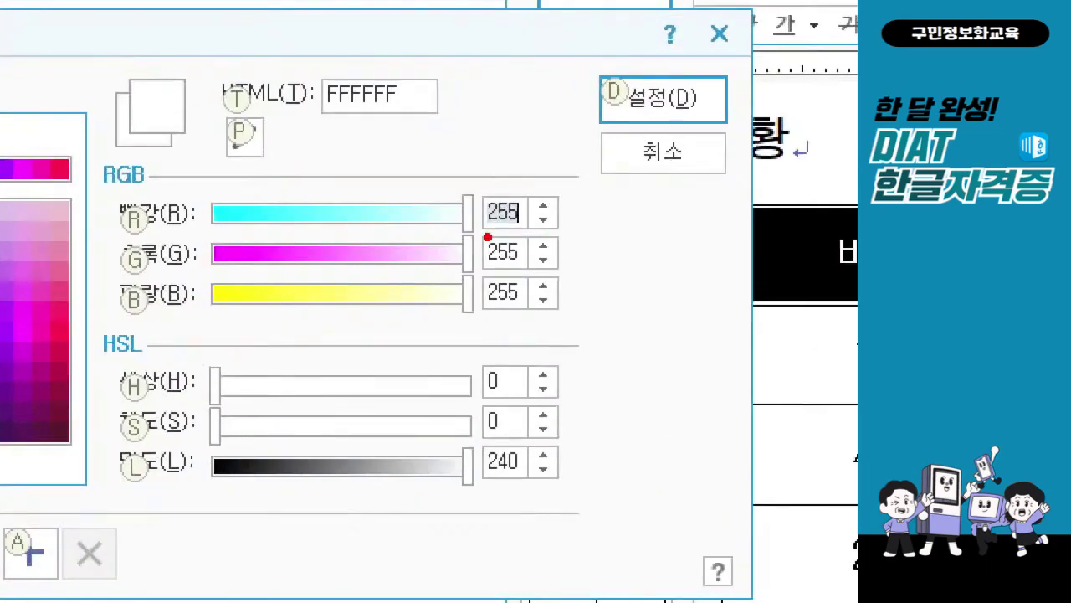
{"action": "left_click_drag", "start_coordinate": [488, 238], "coordinate": [537, 236]}
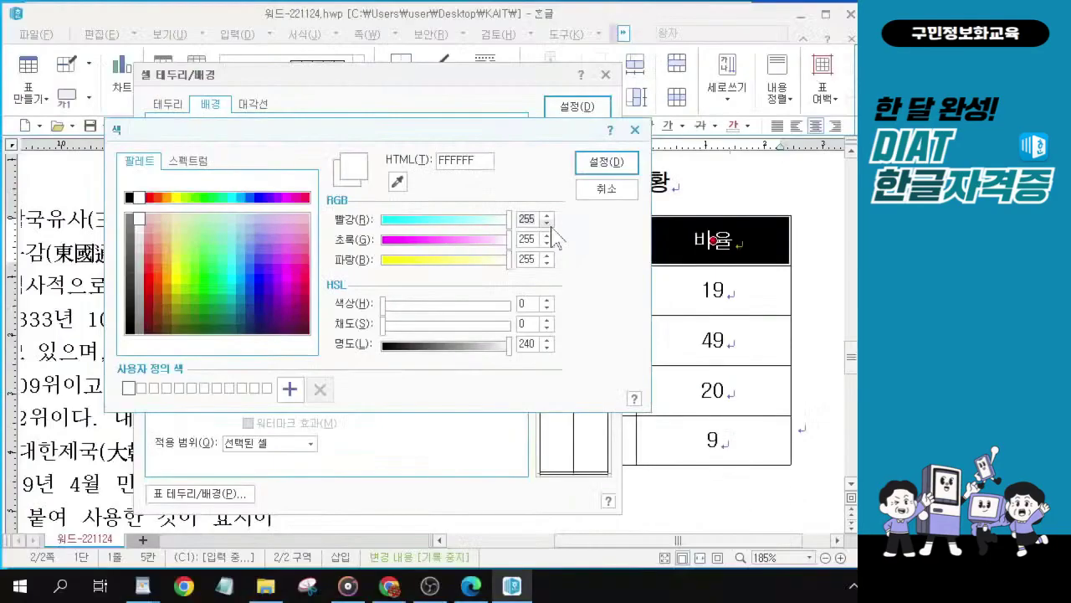
Set the header row's face colour to RGB 222, 169, 0 and apply the cell border and background settings.
{"action": "key", "text": "alt+r"}
{"action": "type", "text": "222"}
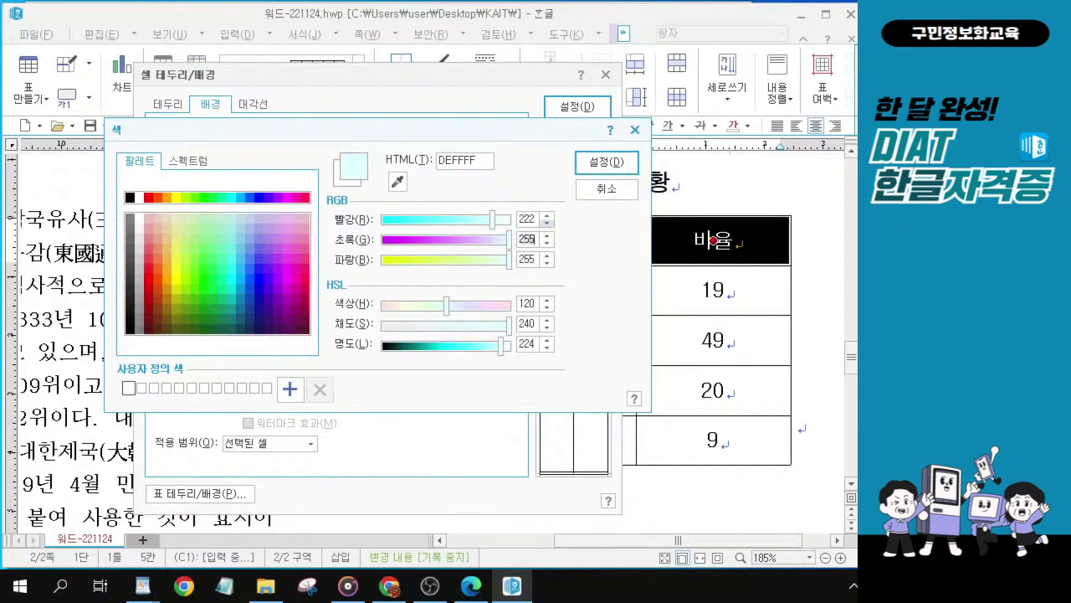
{"action": "type", "text": "16"}
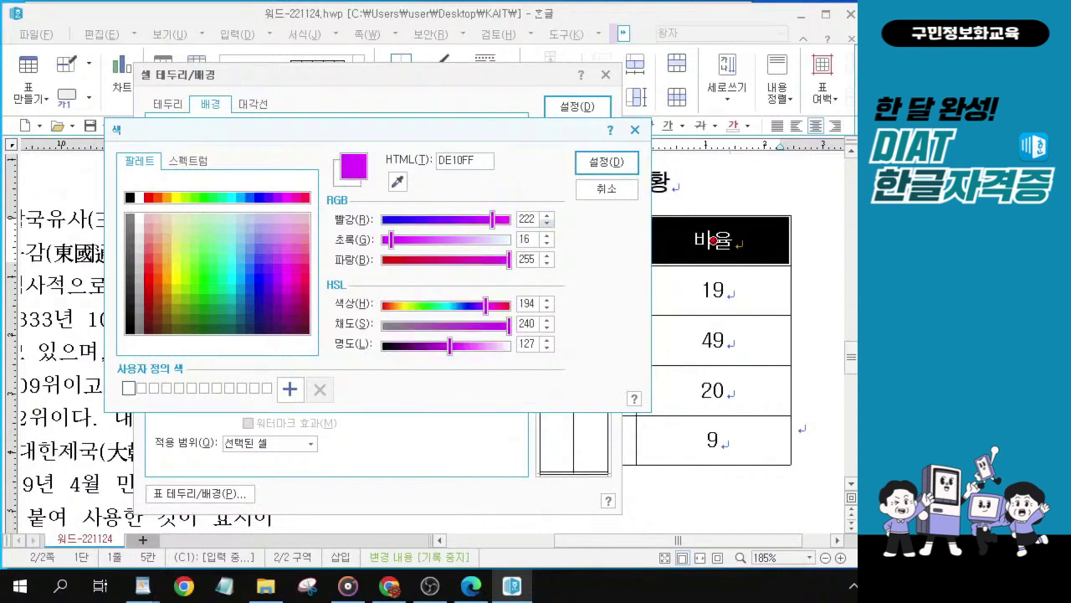
{"action": "type", "text": "9"}
{"action": "key", "text": "Tab"}
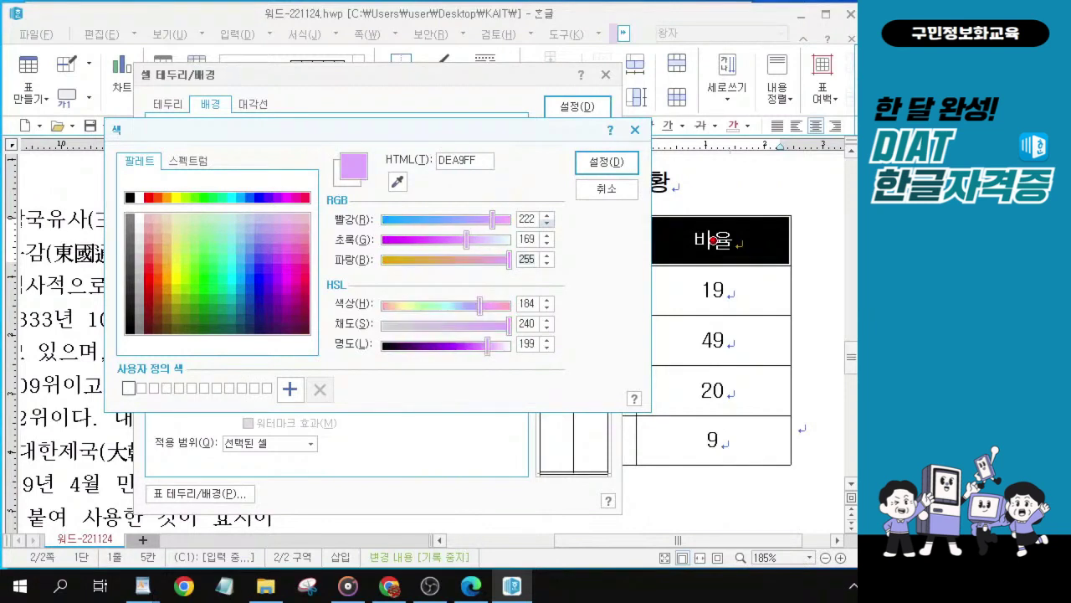
{"action": "type", "text": "0"}
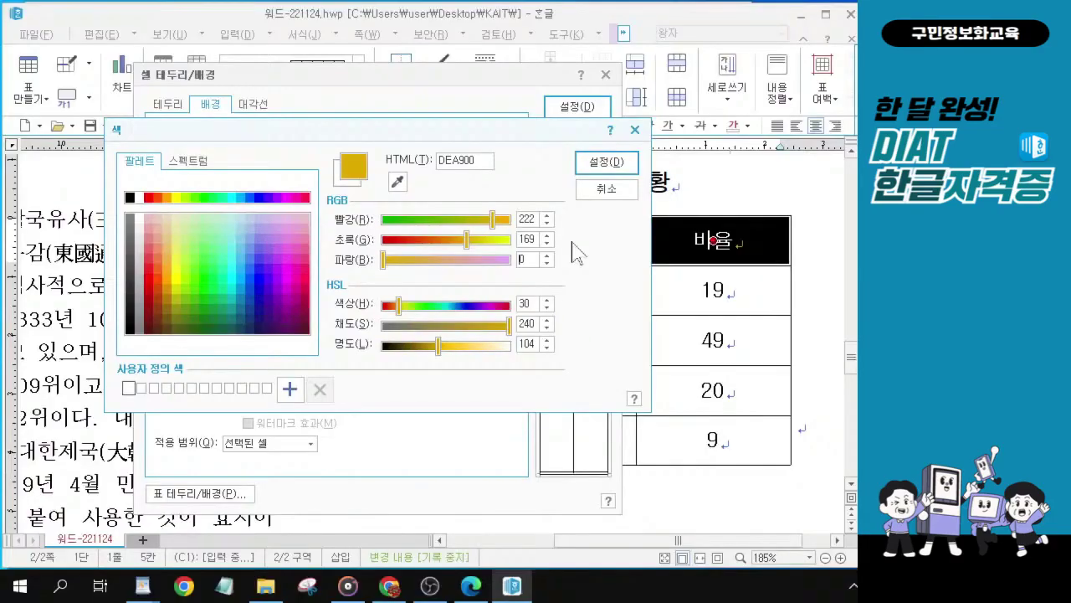
{"action": "left_click", "coordinate": [611, 162]}
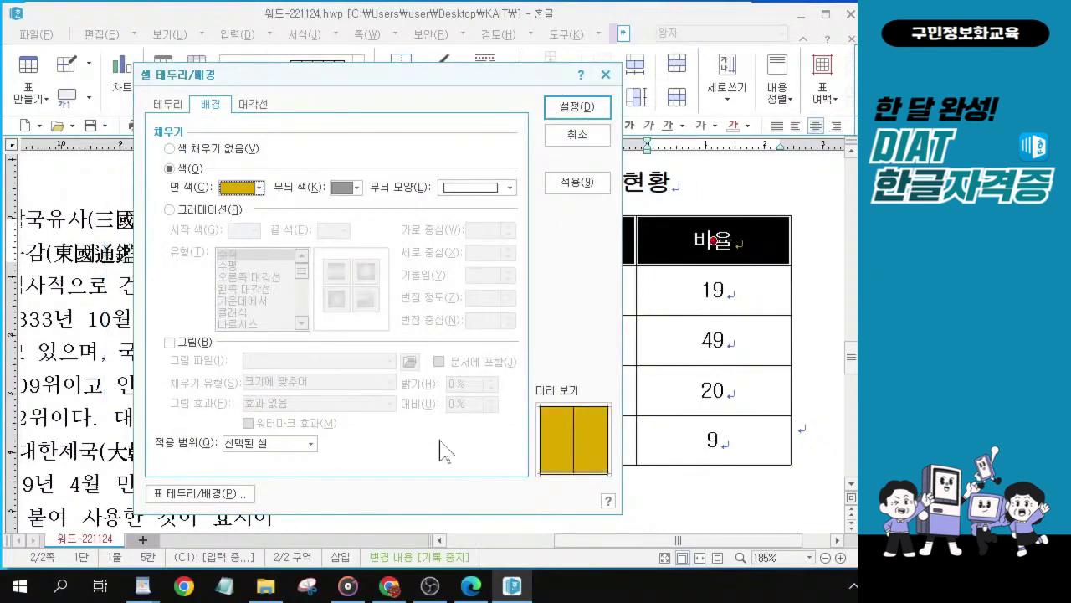
{"action": "left_click", "coordinate": [581, 113]}
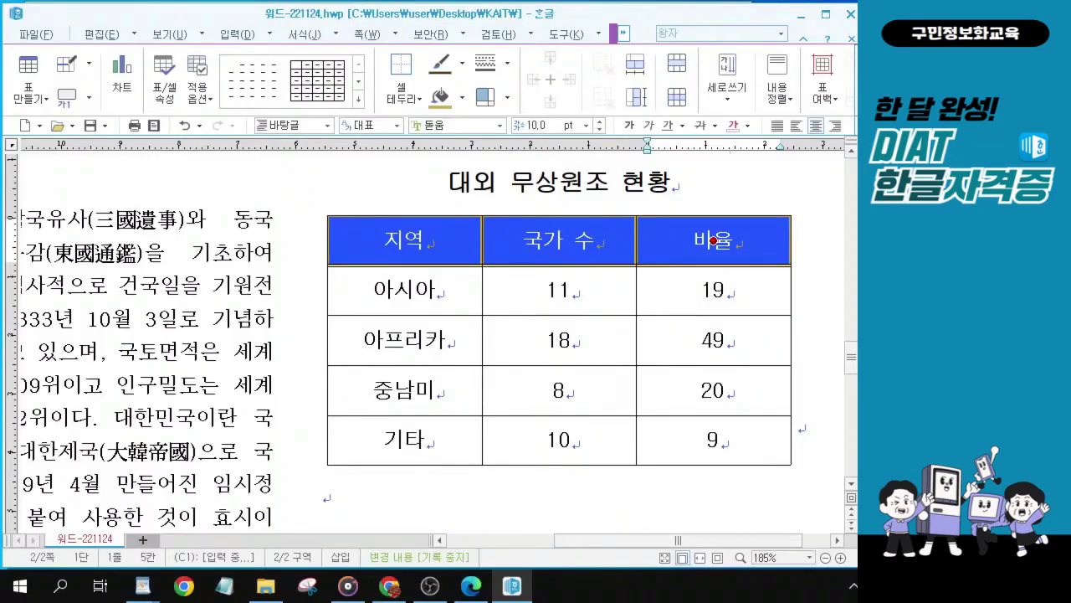
{"action": "left_click", "coordinate": [397, 338]}
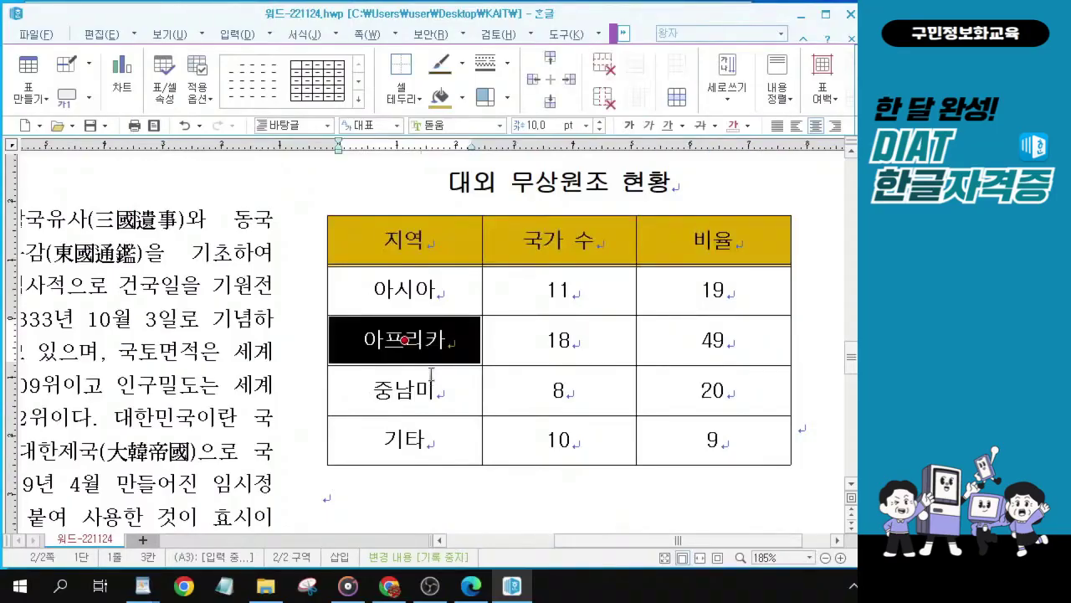
Make the text in the header row of the 대외 무상원조 현황 table bold.
{"action": "left_click", "coordinate": [404, 240]}
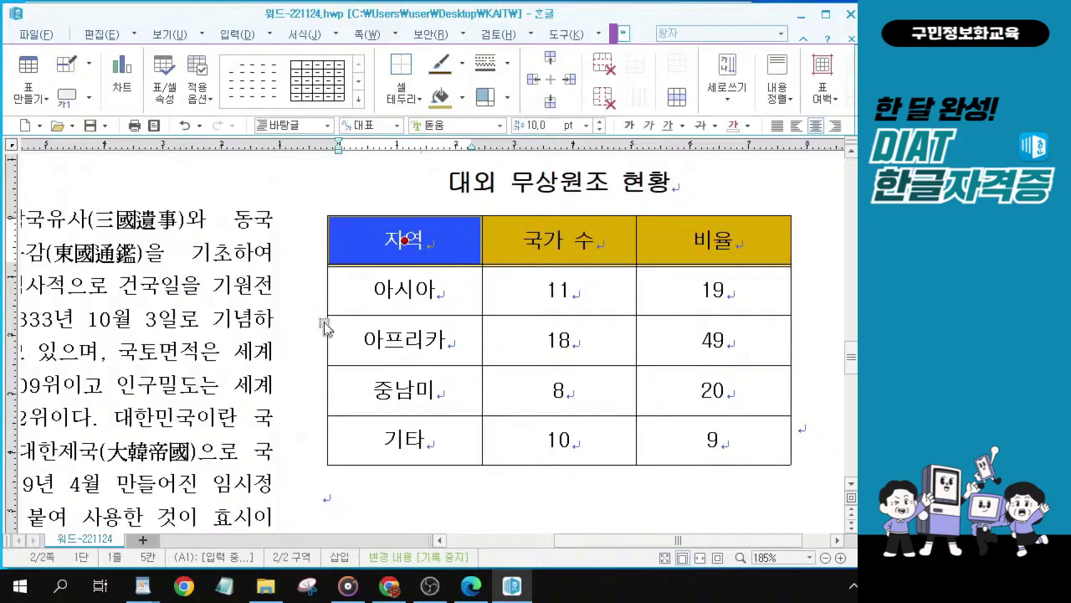
{"action": "left_click_drag", "start_coordinate": [471, 243], "coordinate": [713, 244]}
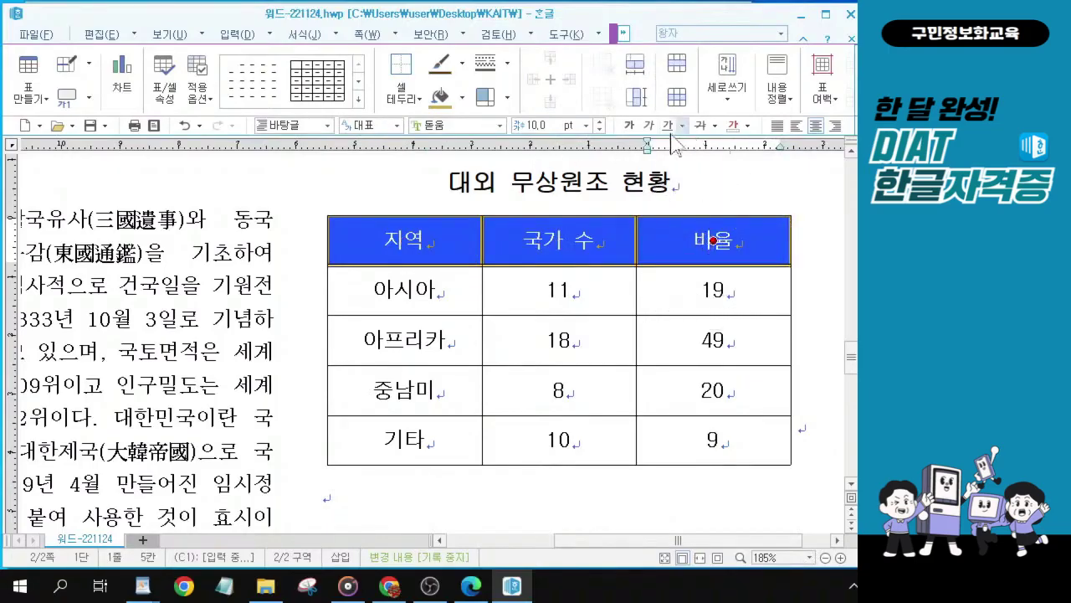
{"action": "left_click", "coordinate": [630, 125]}
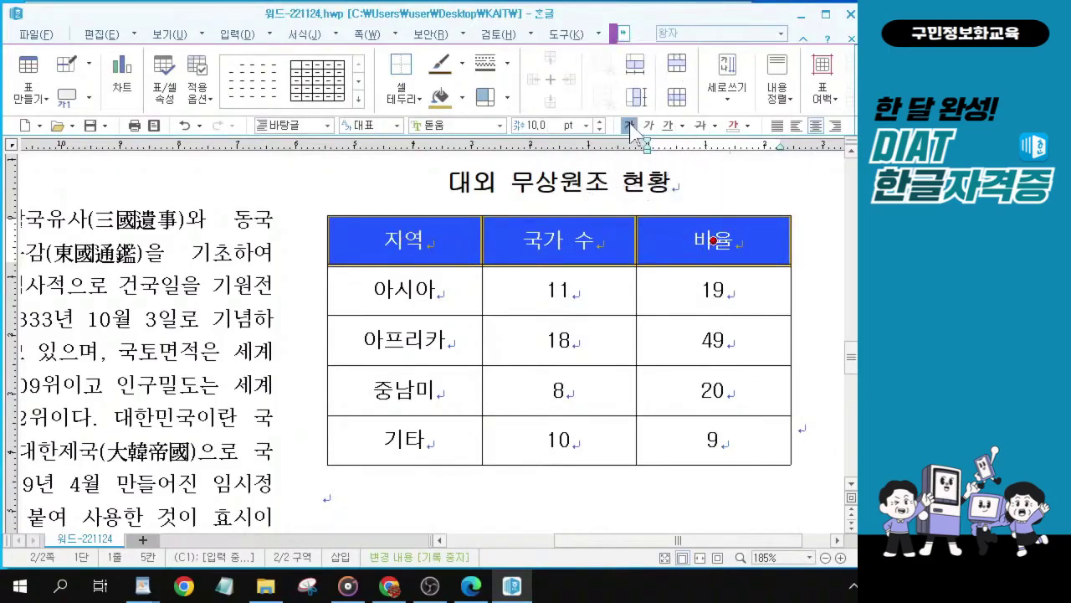
{"action": "left_click", "coordinate": [629, 126]}
Insert a chart built from all cells of the 대외 무상원조 현황 table.
{"action": "key", "text": "ctrl"}
{"action": "key", "text": "ctrl"}
{"action": "key", "text": "ctrl"}
{"action": "left_click_drag", "start_coordinate": [419, 289], "coordinate": [678, 437]}
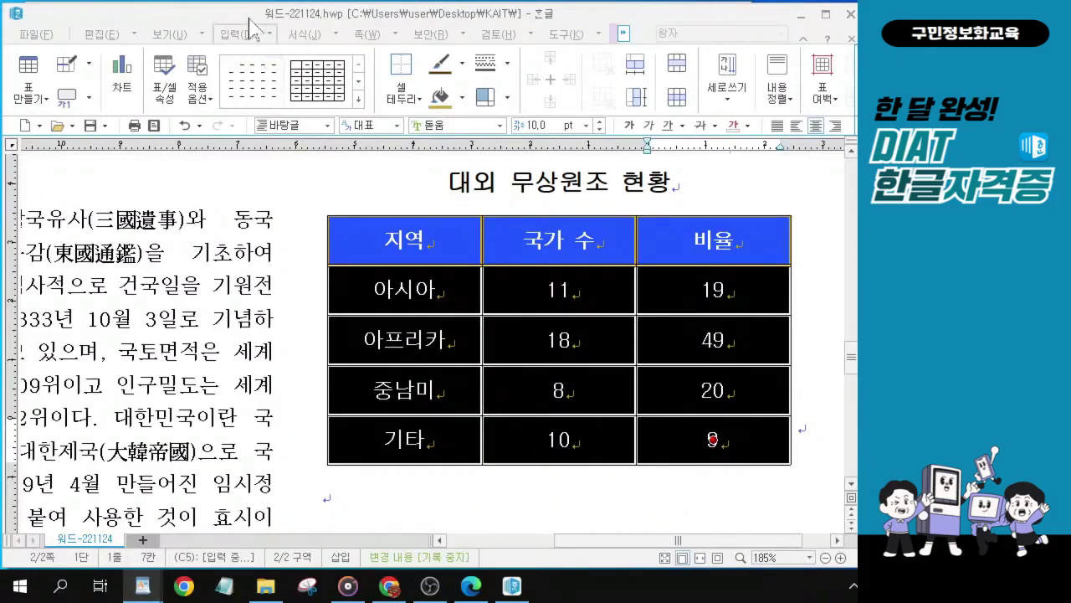
{"action": "left_click", "coordinate": [517, 274]}
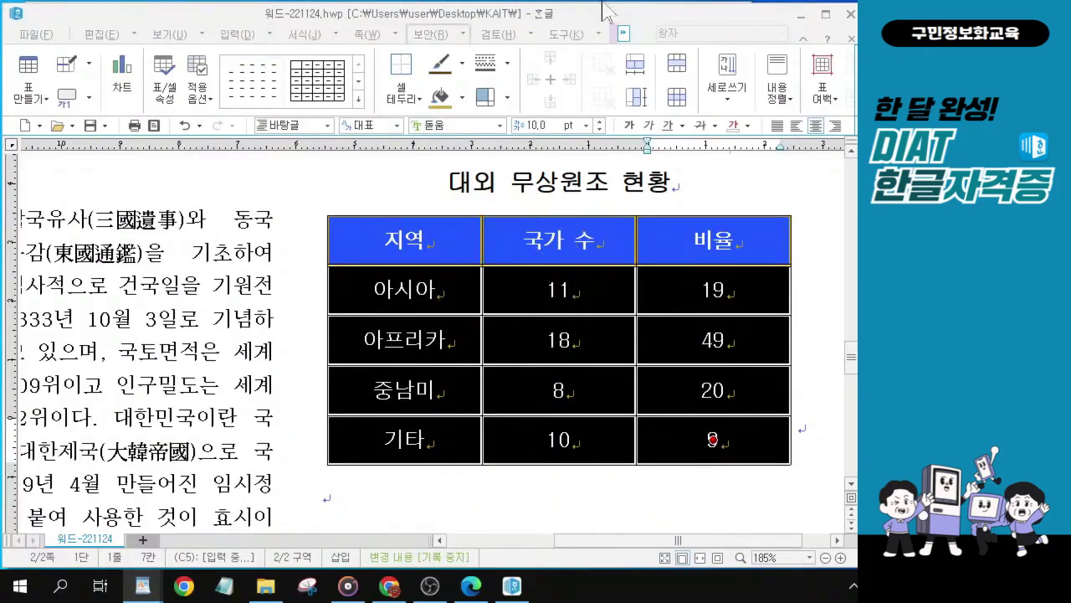
{"action": "left_click", "coordinate": [129, 82]}
{"action": "left_click", "coordinate": [128, 82]}
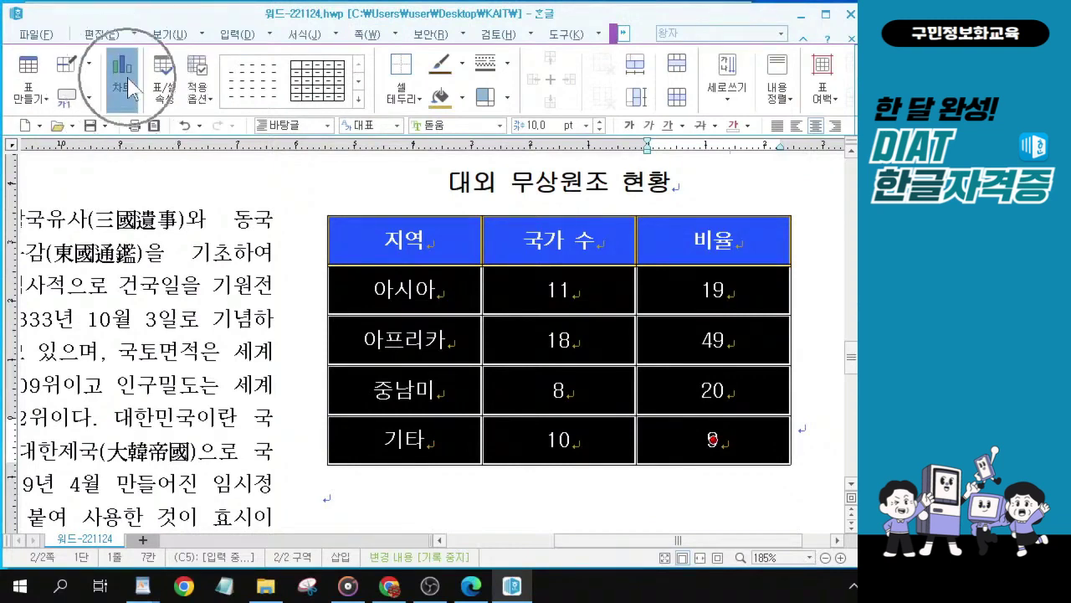
{"action": "left_click", "coordinate": [128, 87]}
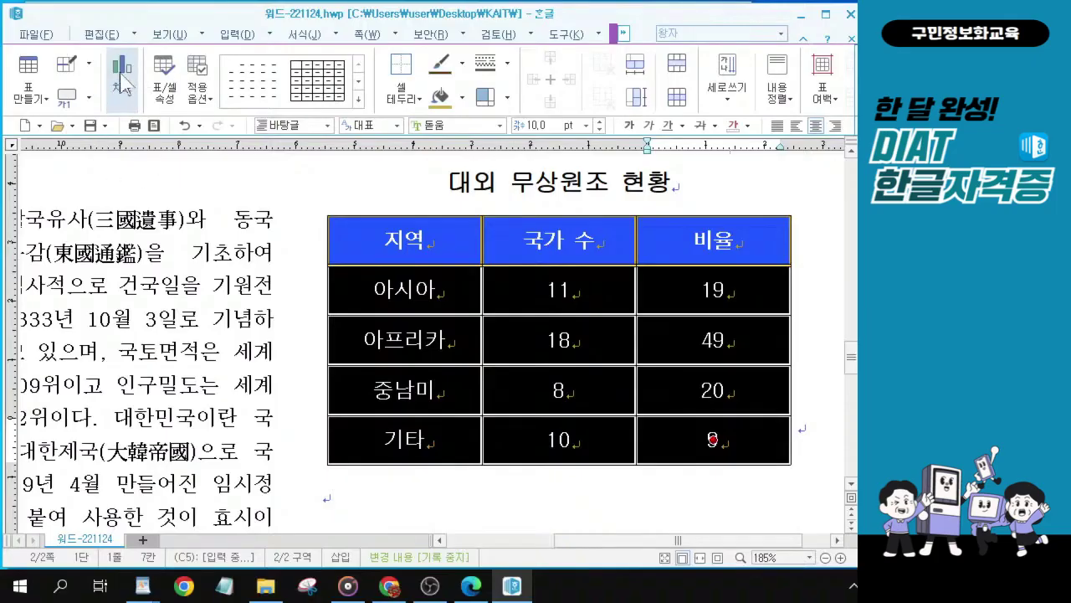
{"action": "left_click", "coordinate": [123, 83]}
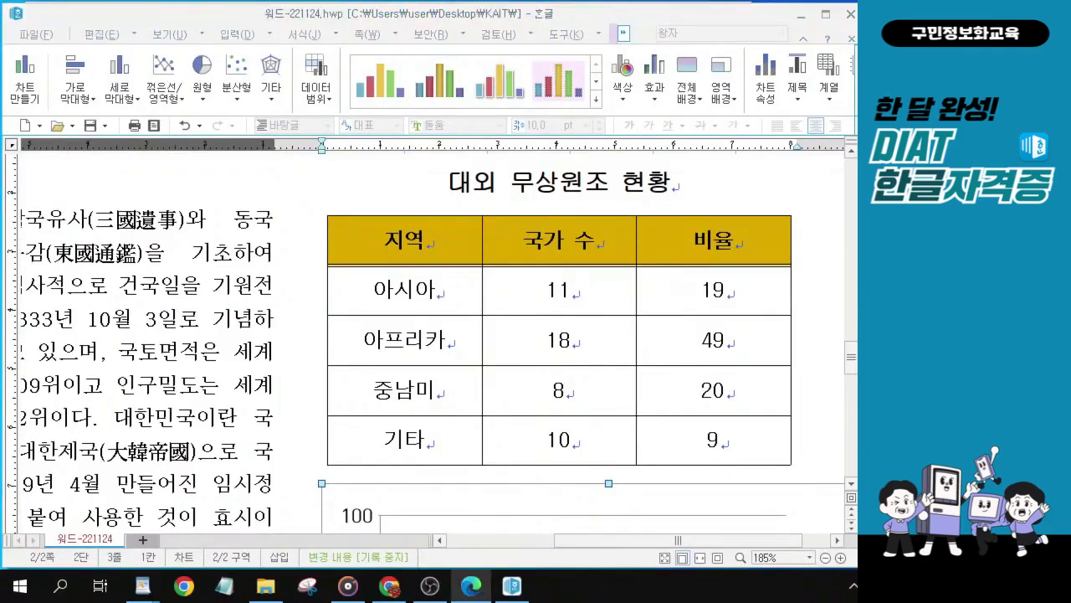
{"action": "scroll", "coordinate": [679, 310], "scroll_direction": "down", "scroll_amount": 5}
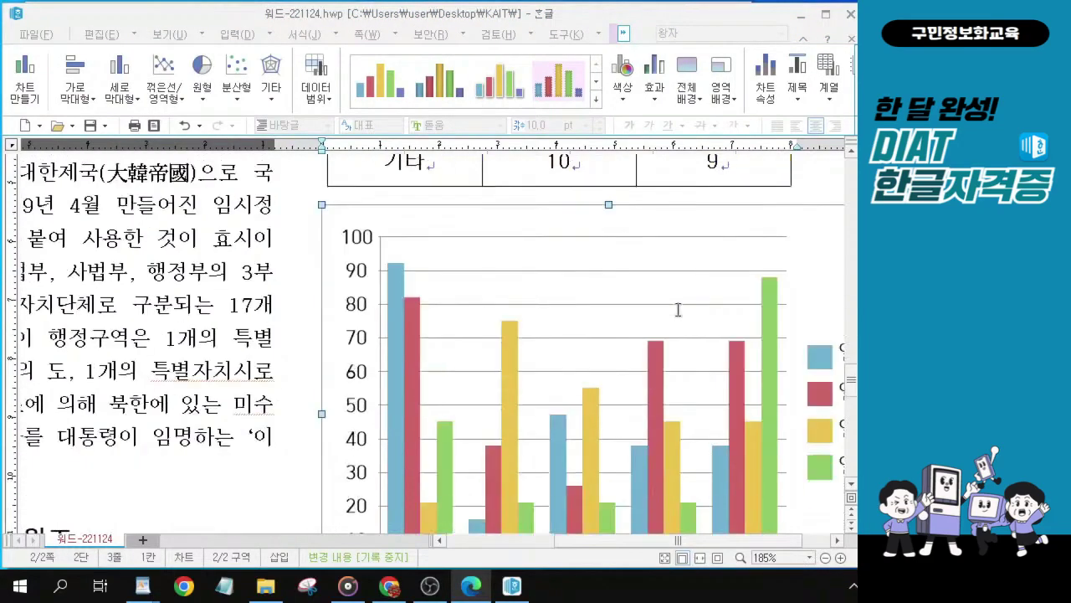
{"action": "scroll", "coordinate": [692, 313], "scroll_direction": "down", "scroll_amount": 5}
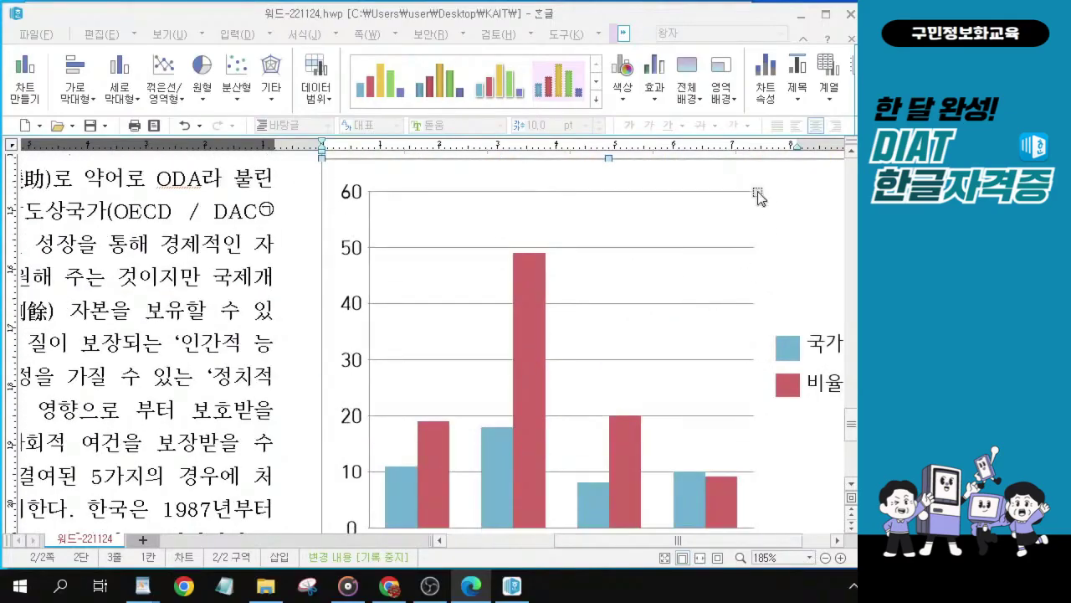
{"action": "scroll", "coordinate": [753, 210], "scroll_direction": "up", "scroll_amount": 5}
{"action": "left_click", "coordinate": [748, 439]}
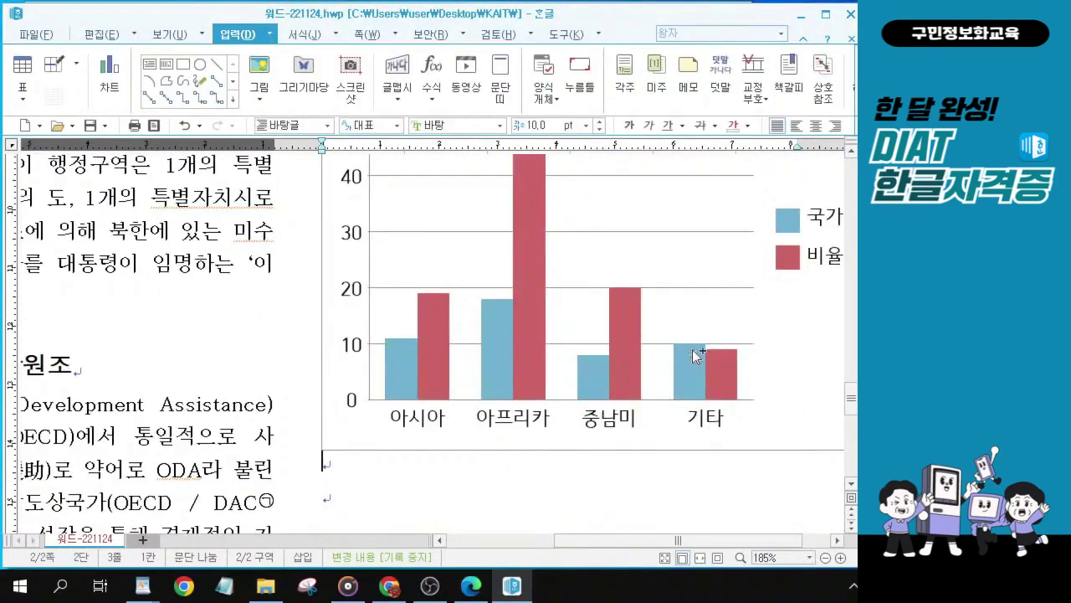
In the chart's object properties, set its width to 80 mm and its height to 90 mm.
{"action": "scroll", "coordinate": [692, 349], "scroll_direction": "down", "scroll_amount": 4}
{"action": "scroll", "coordinate": [692, 349], "scroll_direction": "down", "scroll_amount": 4}
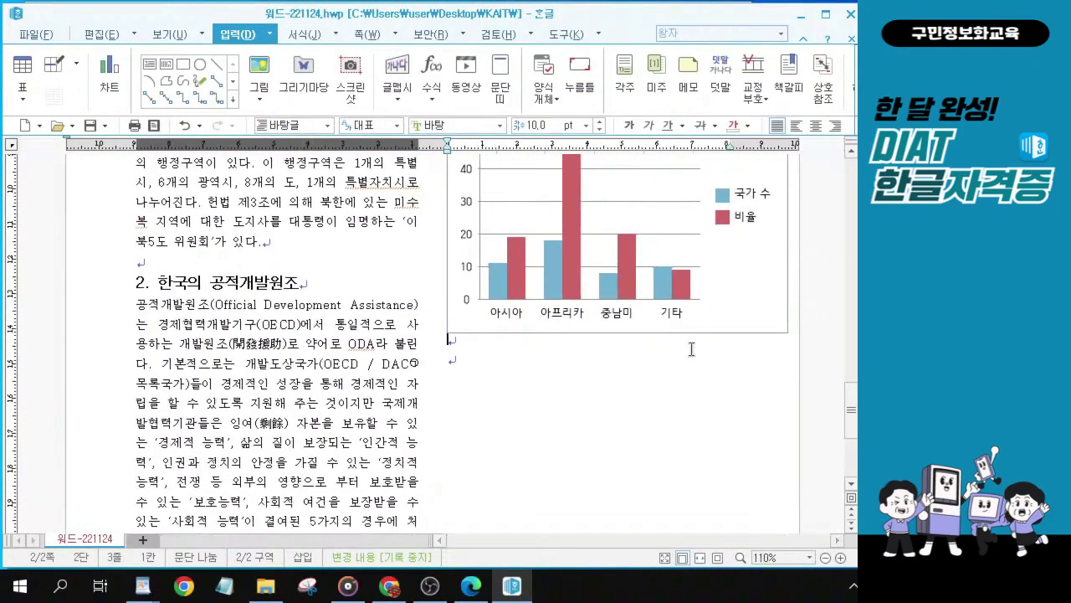
{"action": "scroll", "coordinate": [748, 275], "scroll_direction": "up", "scroll_amount": 1}
{"action": "left_click", "coordinate": [721, 391]}
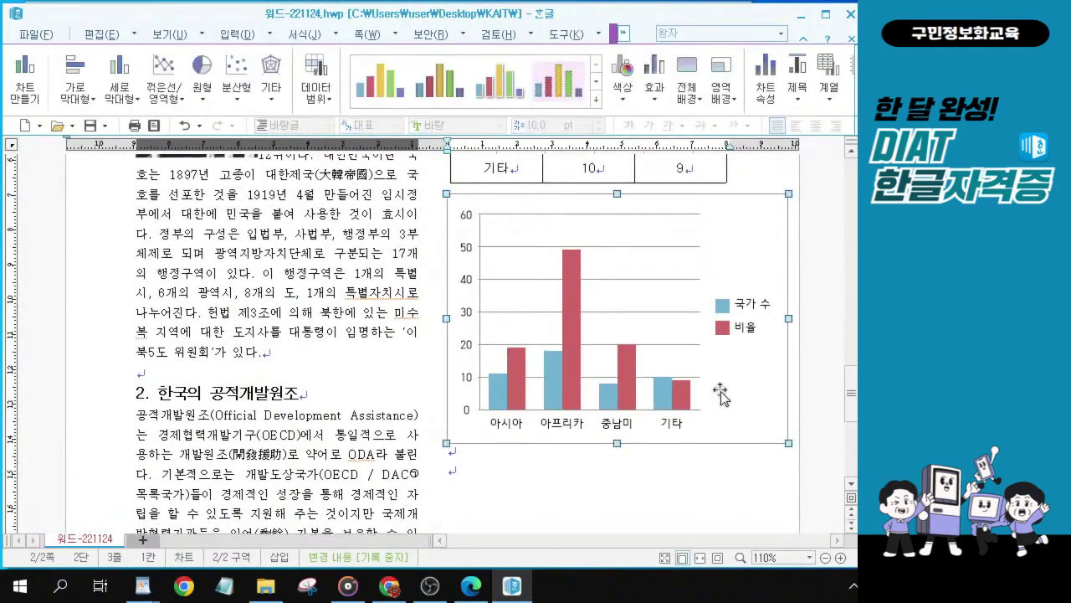
{"action": "left_click", "coordinate": [721, 391]}
{"action": "right_click", "coordinate": [516, 209]}
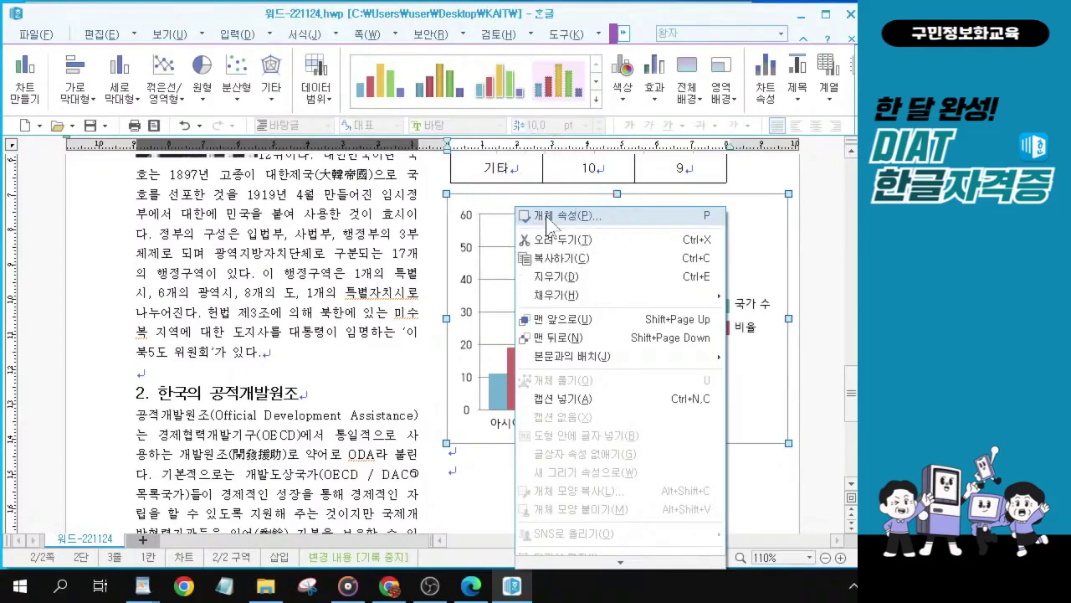
{"action": "left_click", "coordinate": [548, 216]}
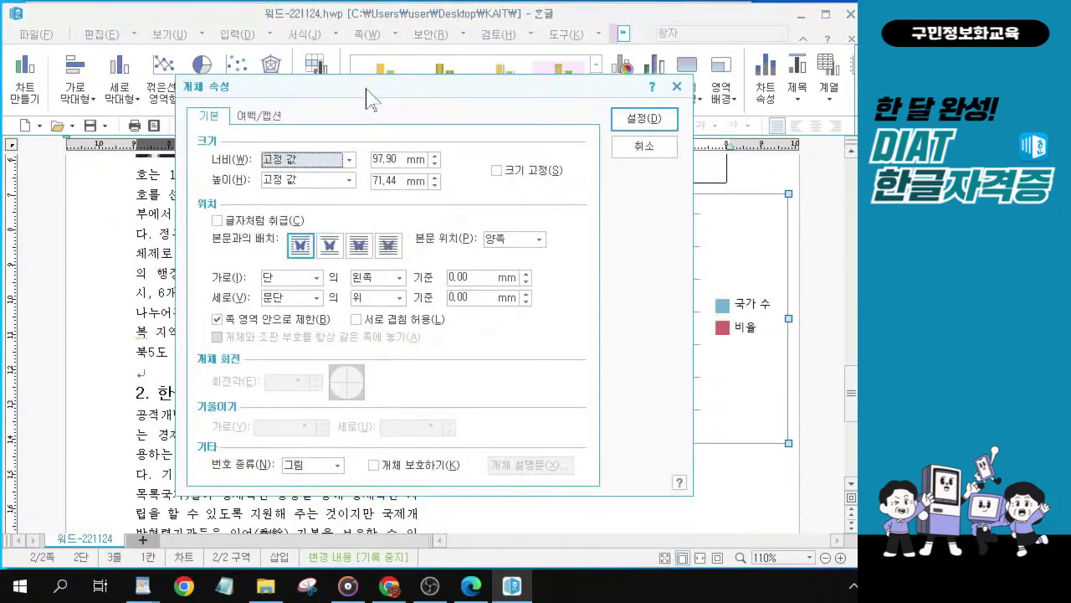
{"action": "left_click_drag", "start_coordinate": [371, 88], "coordinate": [322, 88]}
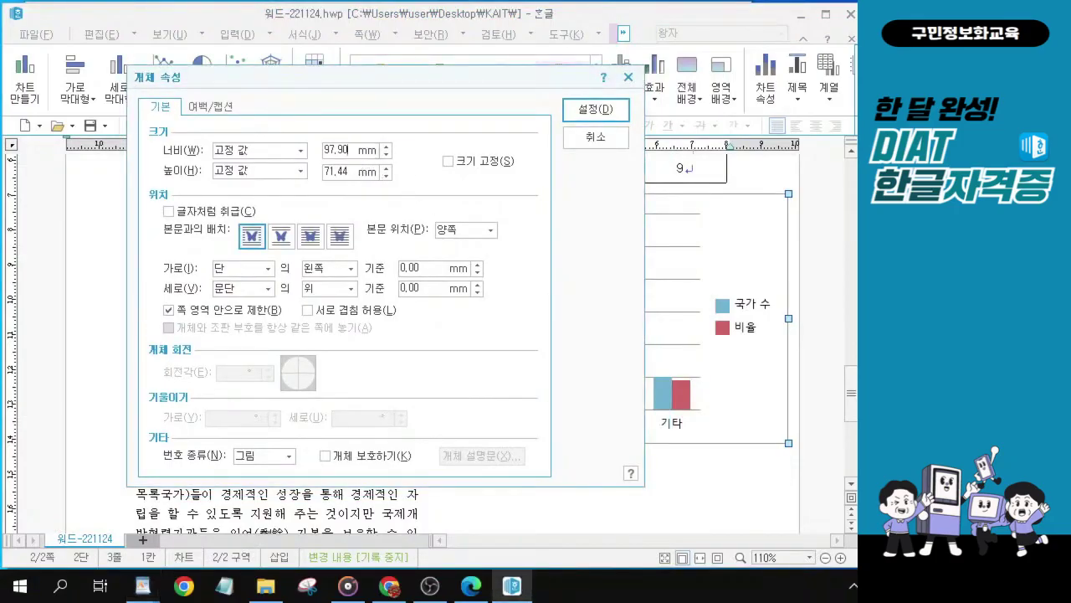
{"action": "type", "text": "80"}
{"action": "left_click_drag", "start_coordinate": [351, 173], "coordinate": [162, 186]}
{"action": "type", "text": "90"}
Turn on 글자처럼 취급 for the chart and apply the object properties.
{"action": "left_click", "coordinate": [168, 211]}
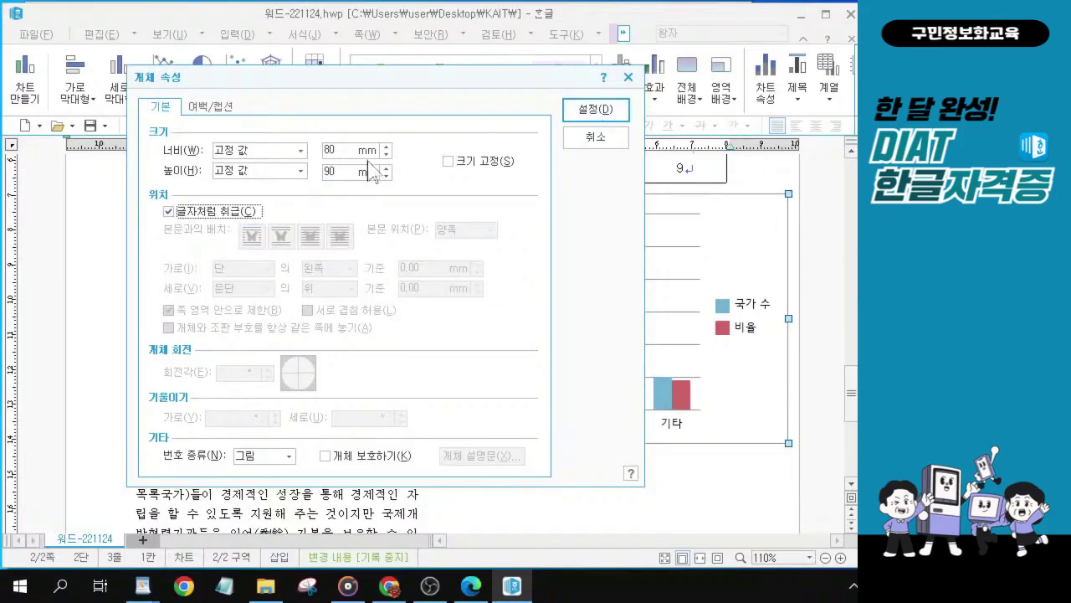
{"action": "left_click", "coordinate": [921, 259]}
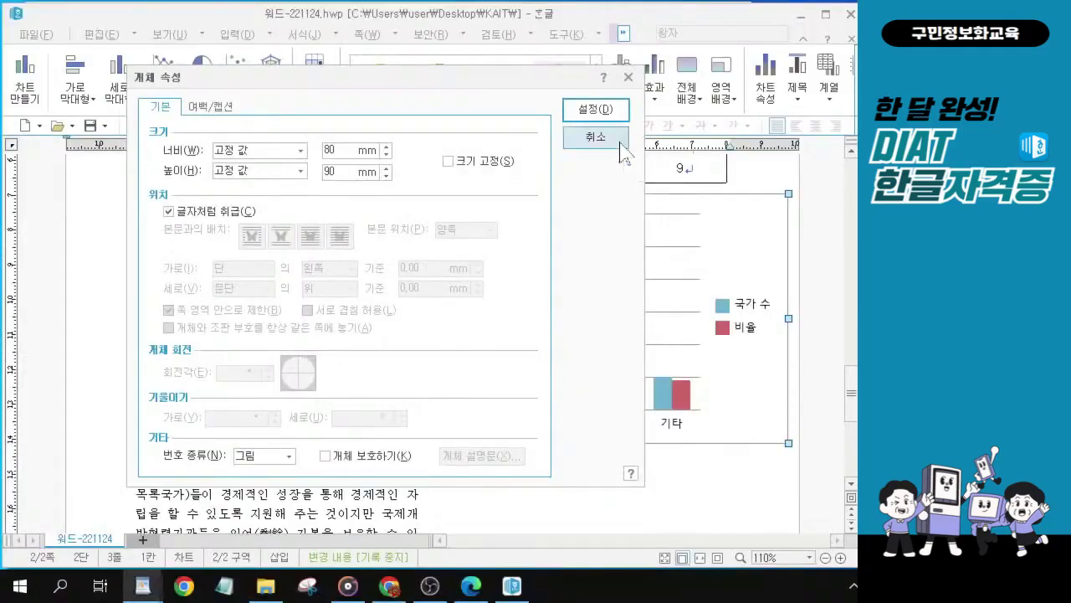
{"action": "left_click", "coordinate": [595, 109]}
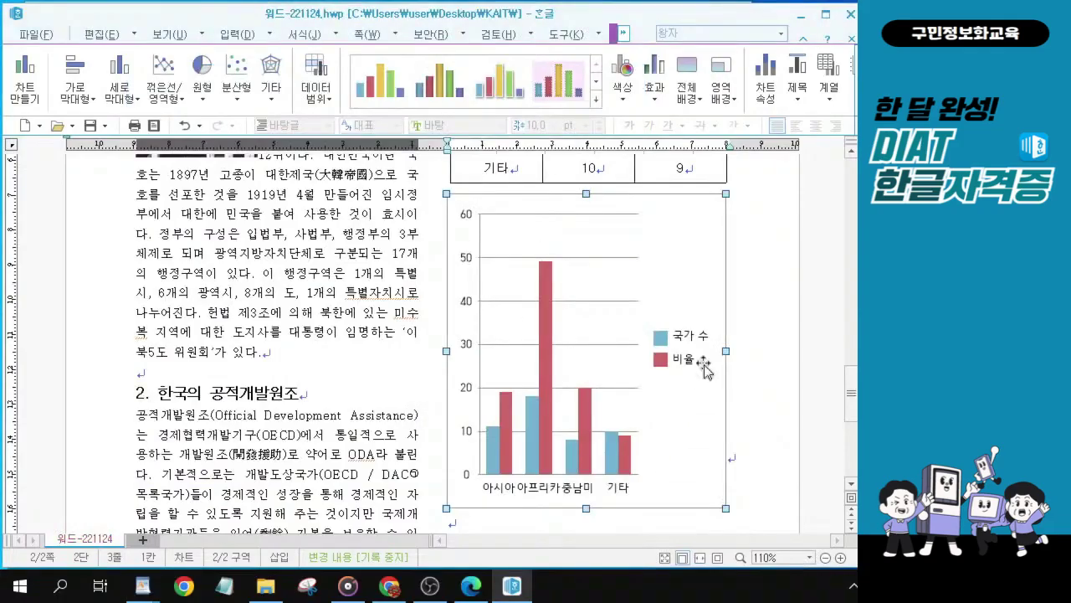
Insert blank lines between the table and the chart so that the chart sits on line 8 of the second column.
{"action": "scroll", "coordinate": [740, 182], "scroll_direction": "up", "scroll_amount": 2}
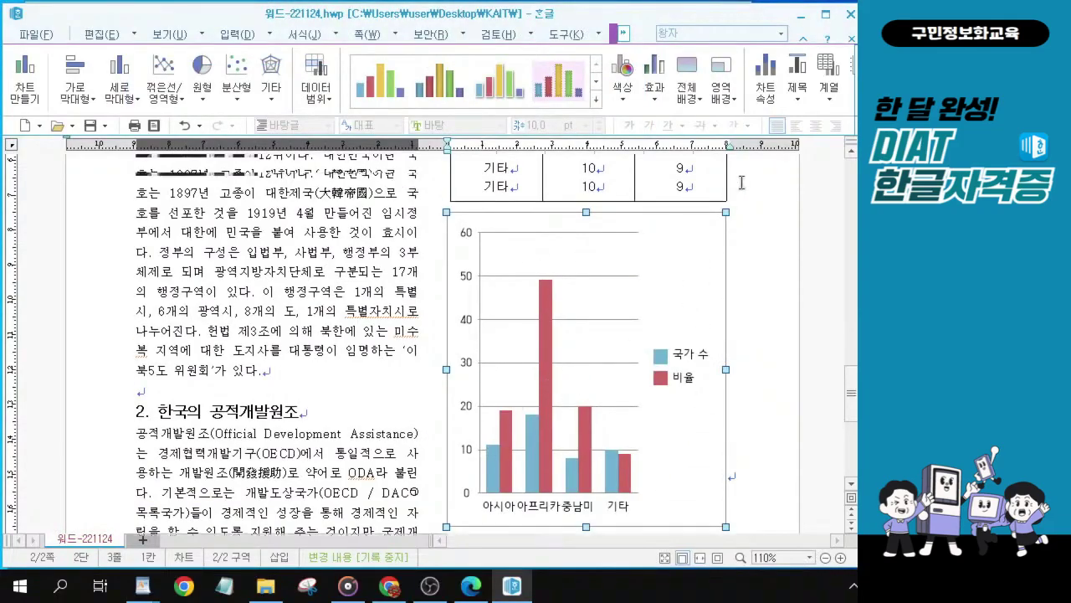
{"action": "left_click", "coordinate": [736, 218]}
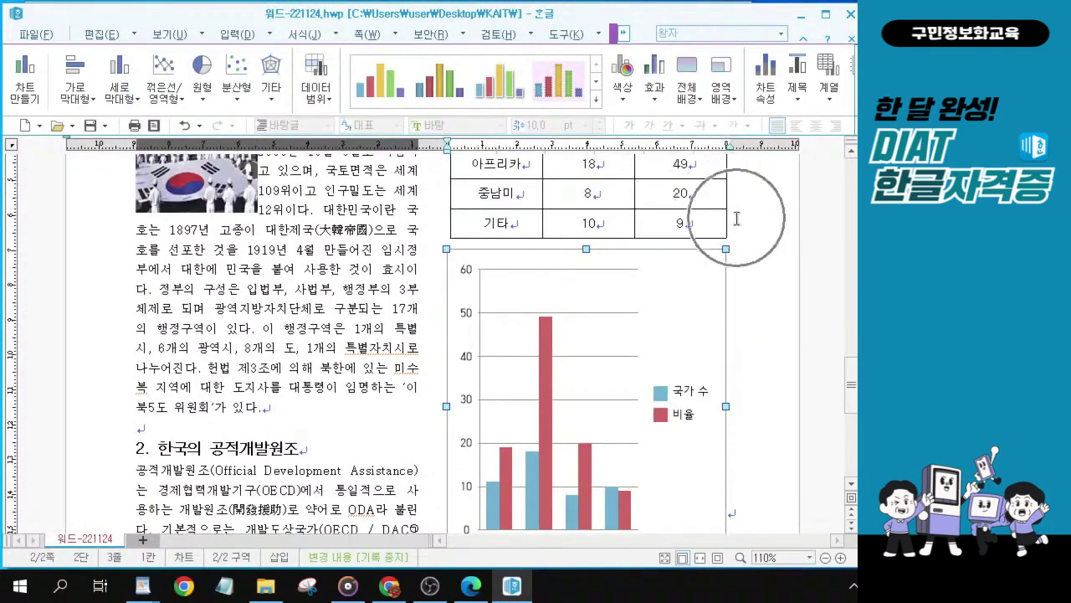
{"action": "scroll", "coordinate": [738, 219], "scroll_direction": "up", "scroll_amount": 4}
{"action": "left_click", "coordinate": [739, 321]}
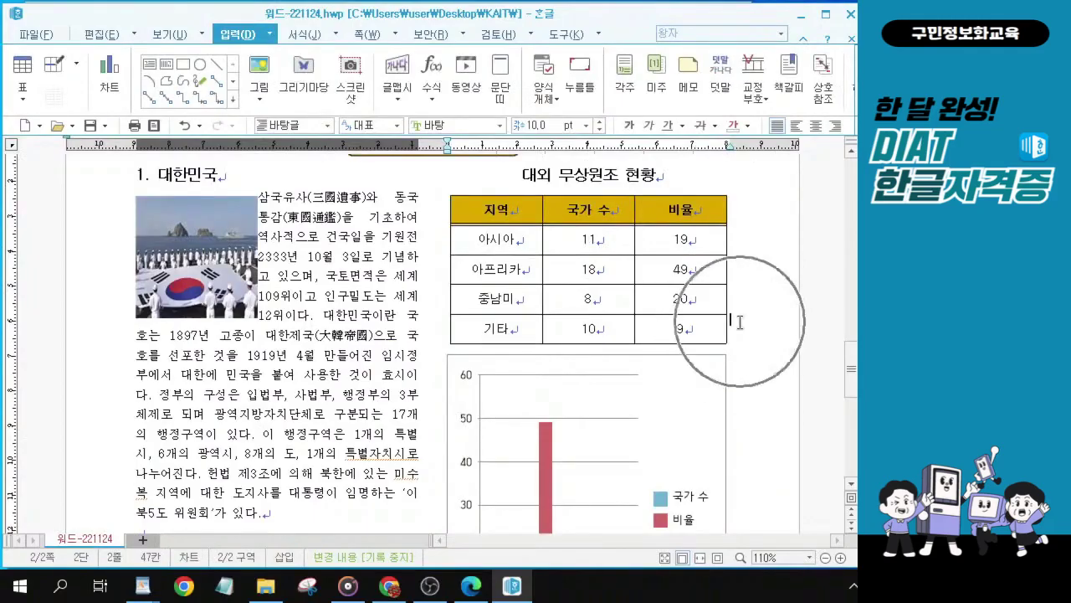
{"action": "left_click", "coordinate": [740, 328]}
{"action": "left_click", "coordinate": [739, 328]}
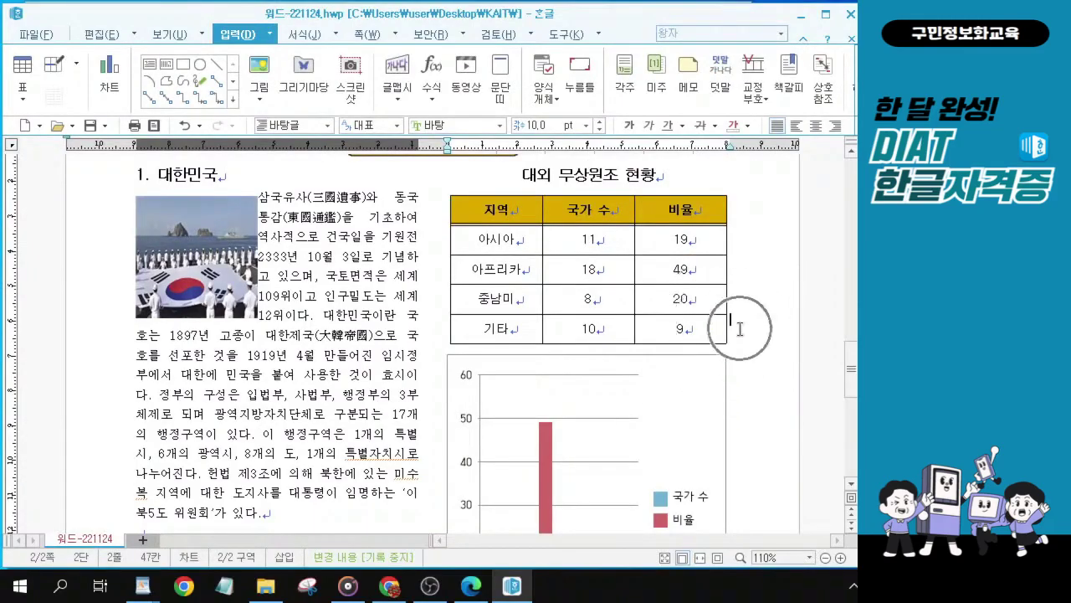
{"action": "left_click", "coordinate": [739, 328]}
{"action": "key", "text": "Down"}
{"action": "key", "text": "Down"}
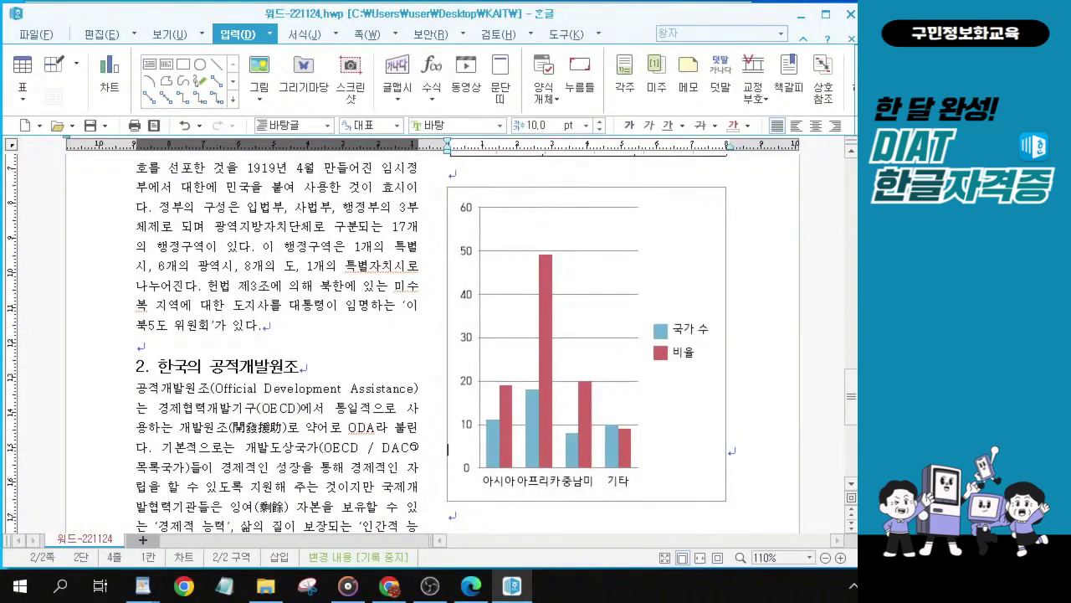
{"action": "key", "text": "Down"}
{"action": "key", "text": "Down"}
{"action": "key", "text": "Down"}
{"action": "key", "text": "Down"}
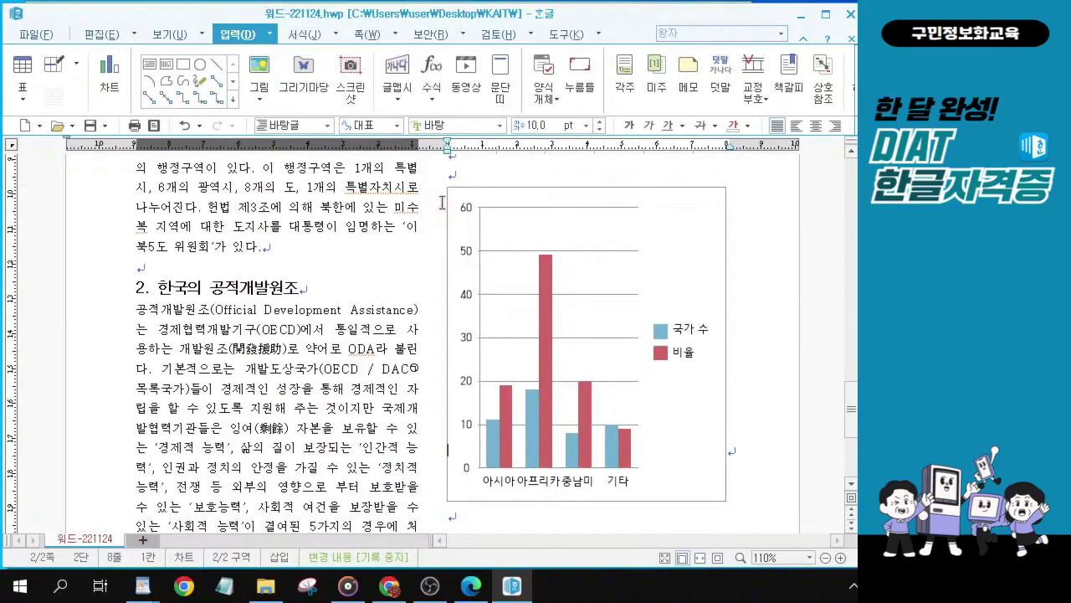
{"action": "key", "text": "Up"}
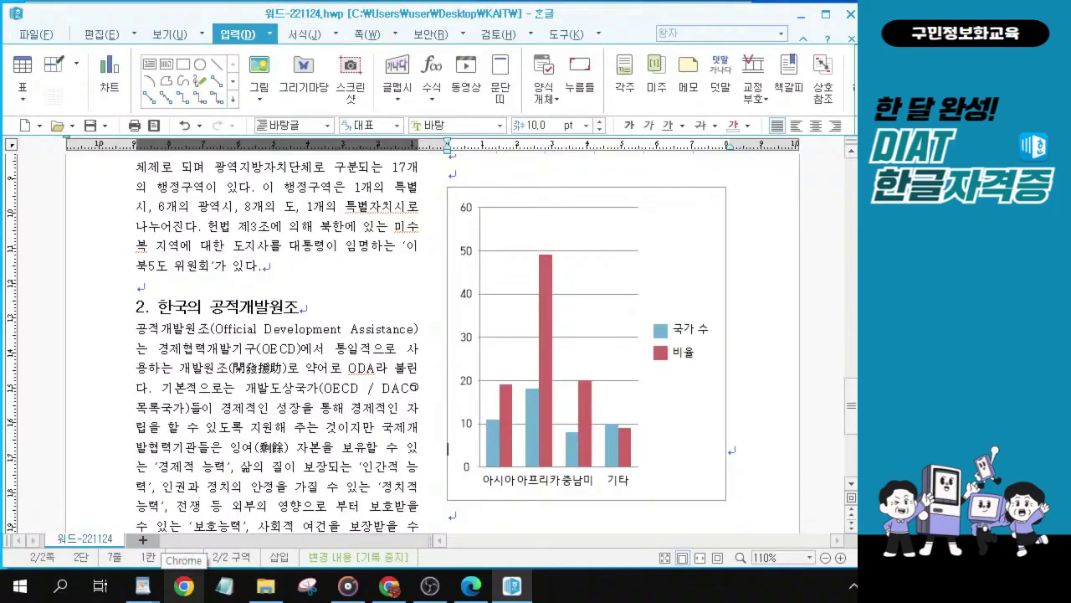
{"action": "key", "text": "Down"}
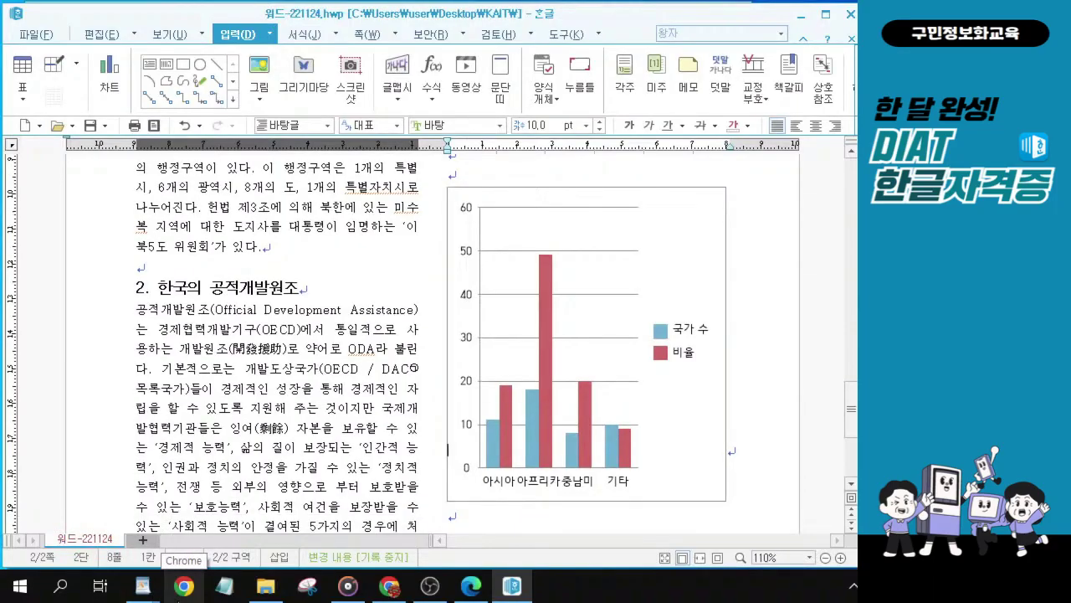
Switch to the exam PDF in Edge and examine the reference chart on page 4.
{"action": "key", "text": "alt+Tab"}
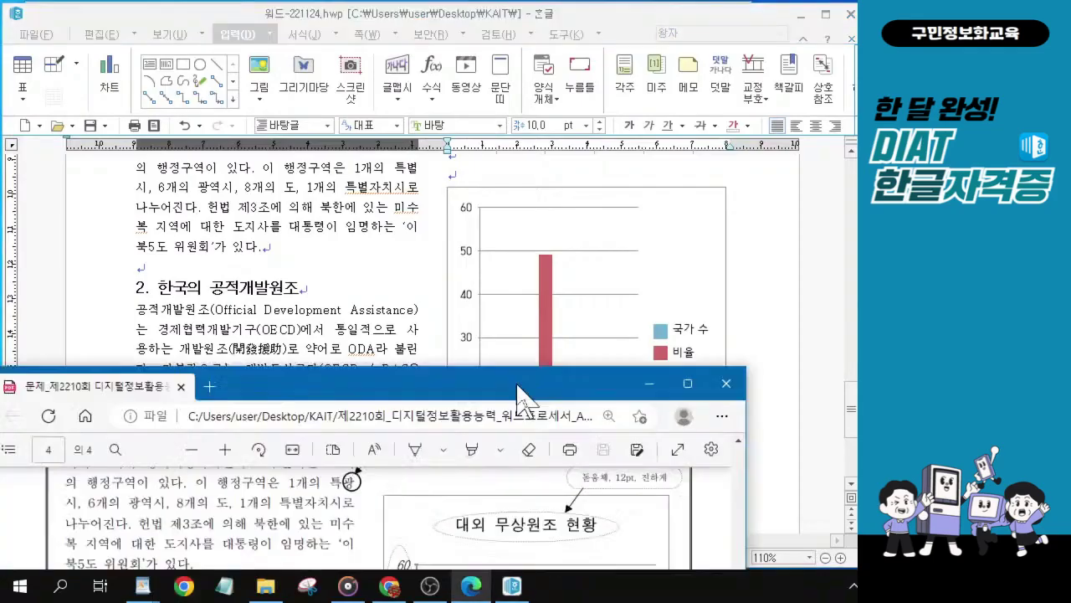
{"action": "left_click", "coordinate": [334, 298]}
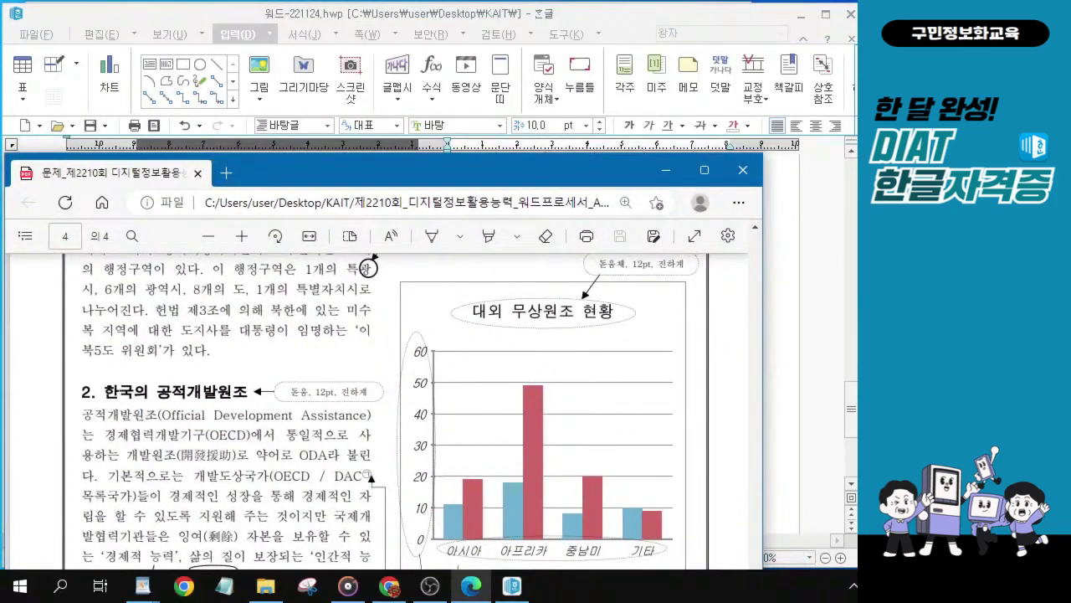
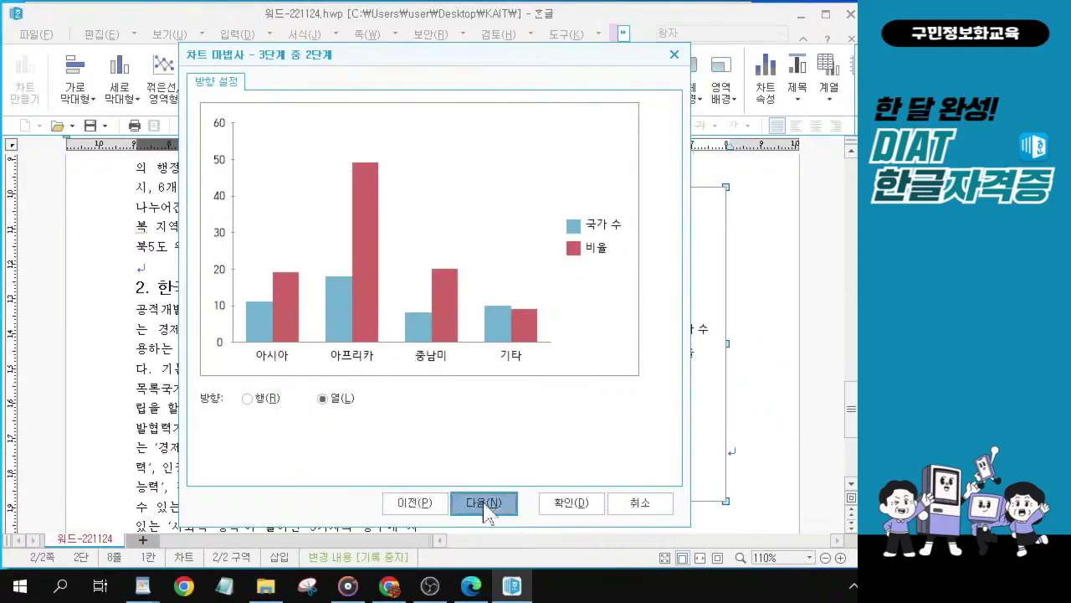
In the last stage of the chart wizard, set the chart title to 대외 무상원조 현황.
{"action": "left_click_drag", "start_coordinate": [356, 63], "coordinate": [400, 85]}
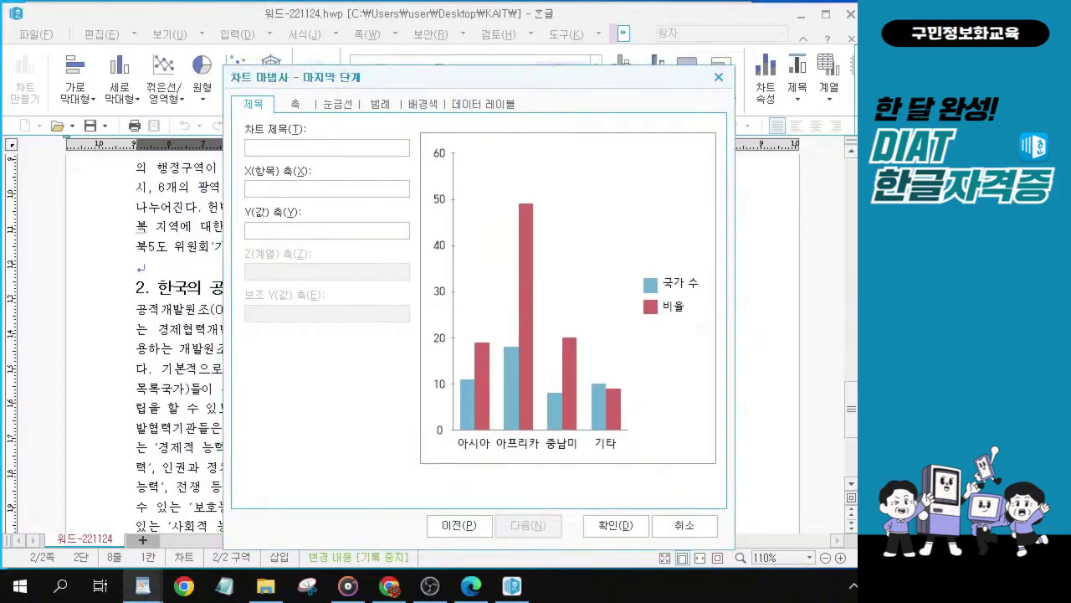
{"action": "type", "text": "대외"}
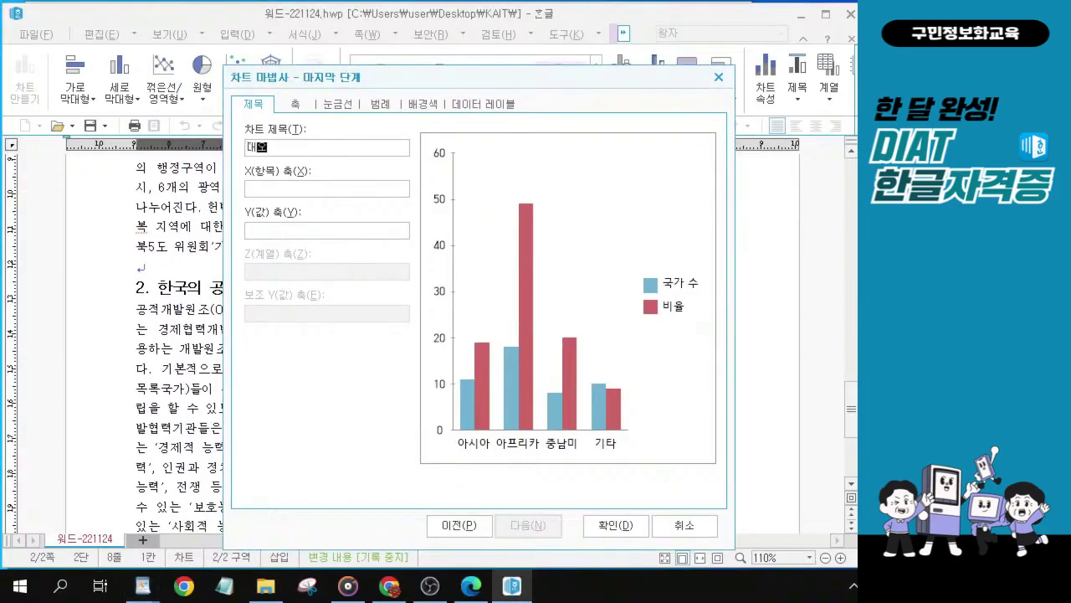
{"action": "type", "text": " 뭇상원조 ㅎ현황"}
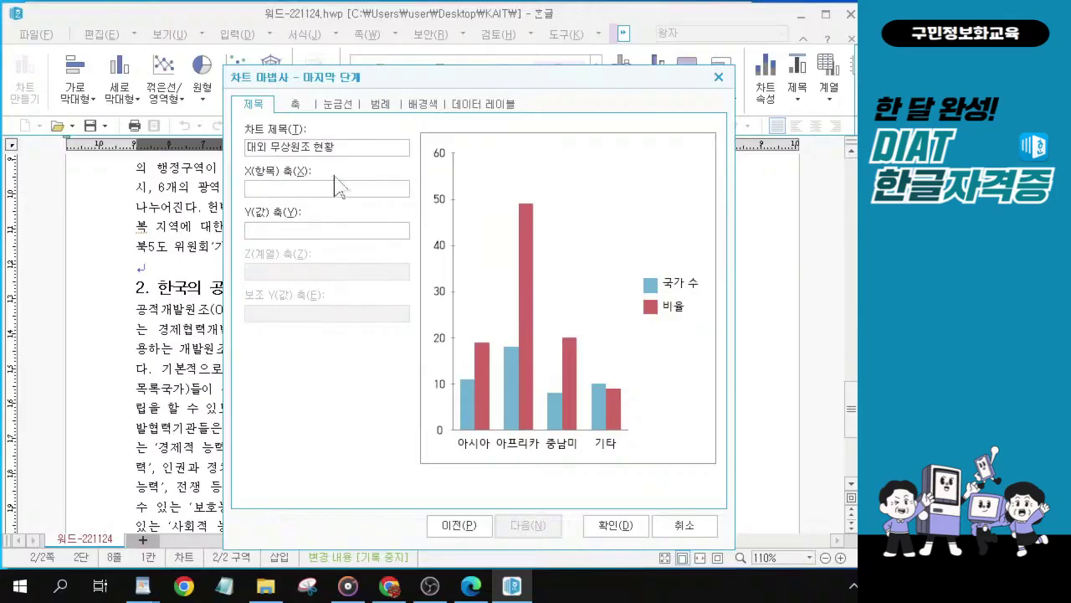
{"action": "key", "text": "alt"}
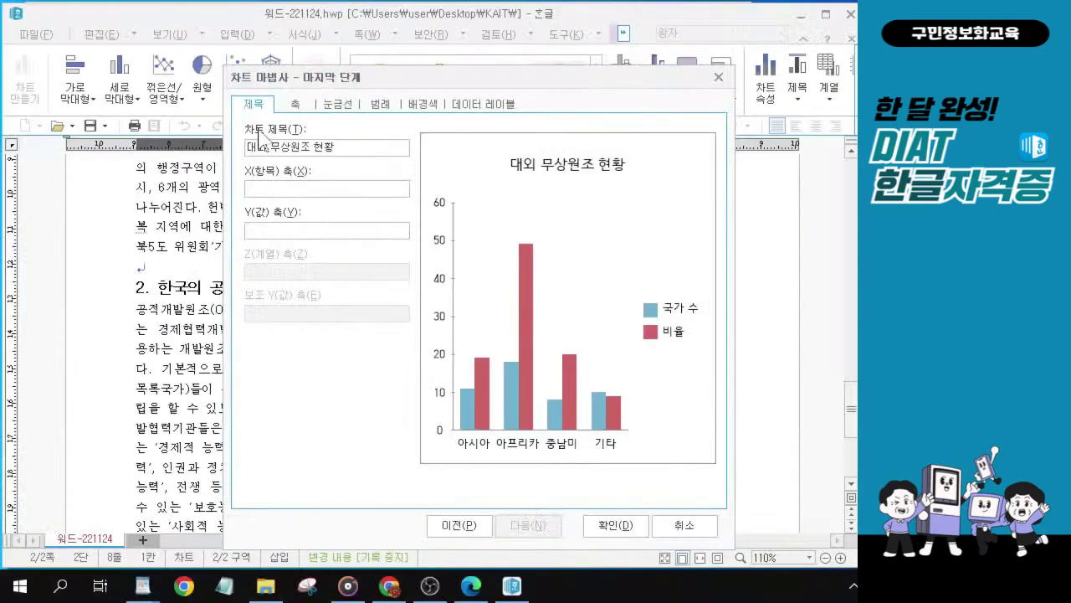
Place the chart legend at the bottom (아래쪽) and finish the chart wizard.
{"action": "left_click", "coordinate": [381, 105]}
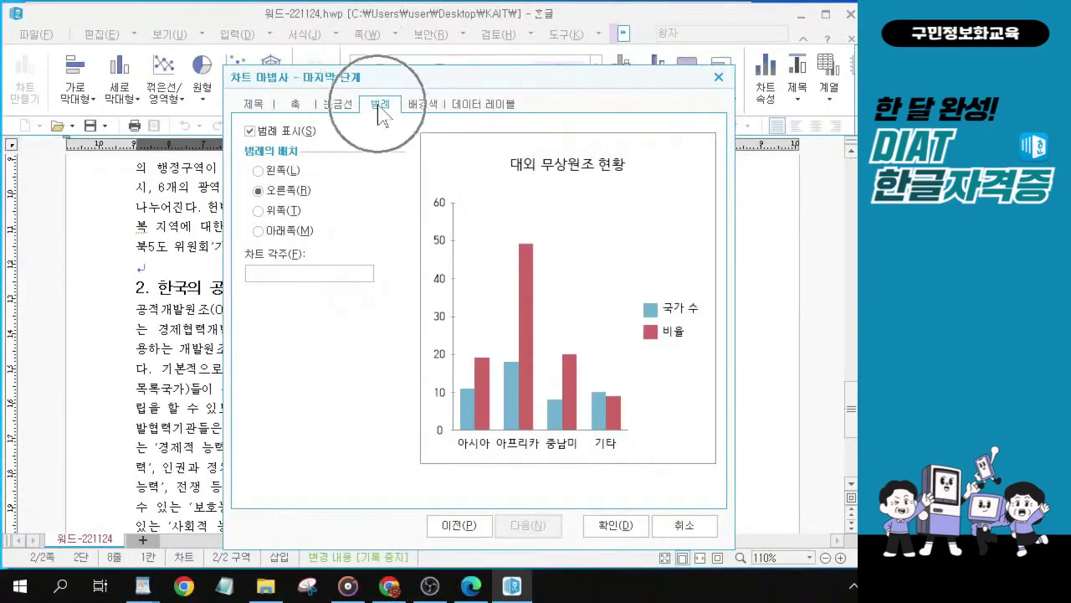
{"action": "left_click", "coordinate": [259, 231]}
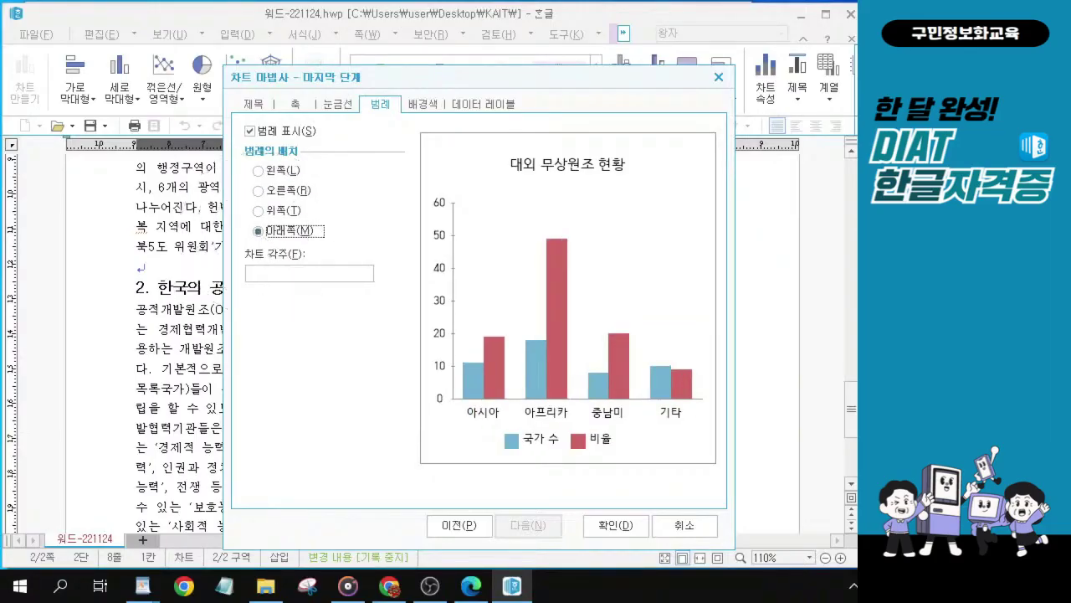
{"action": "left_click", "coordinate": [281, 238]}
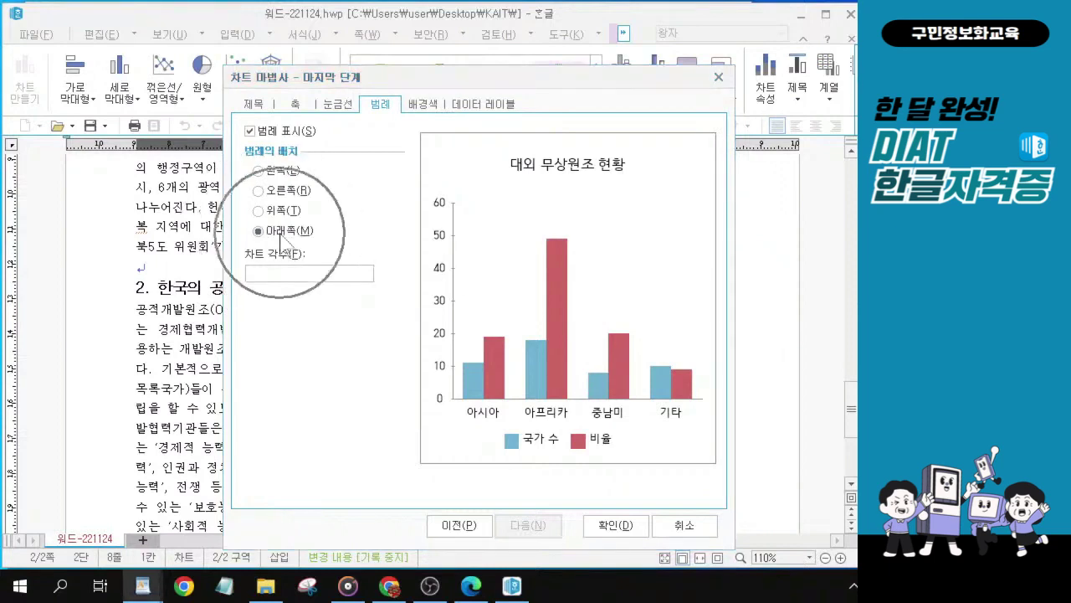
{"action": "left_click", "coordinate": [616, 527]}
{"action": "left_click", "coordinate": [616, 528]}
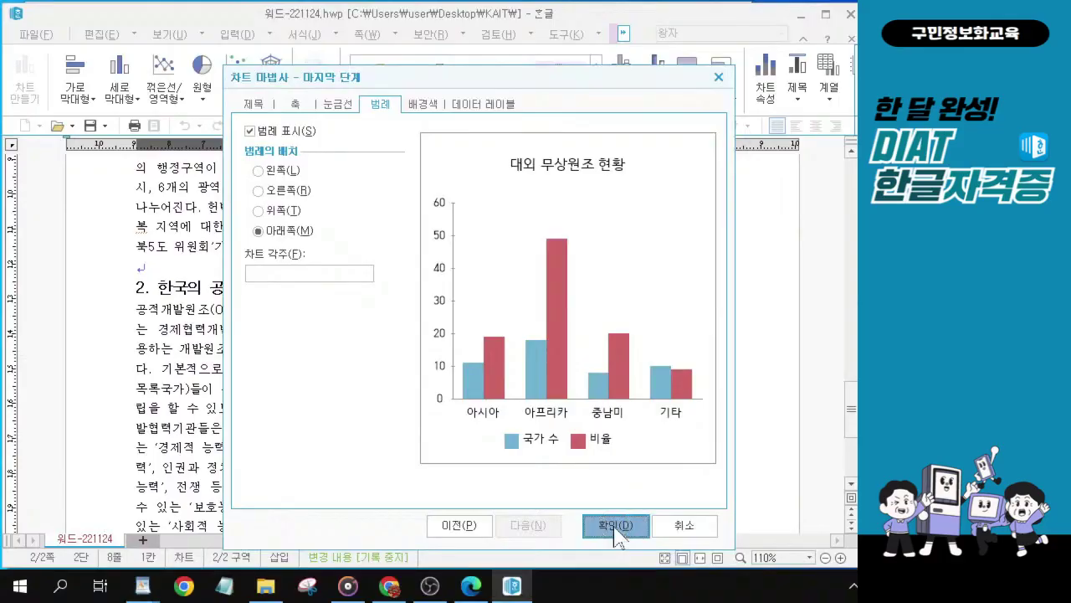
{"action": "left_click", "coordinate": [616, 527]}
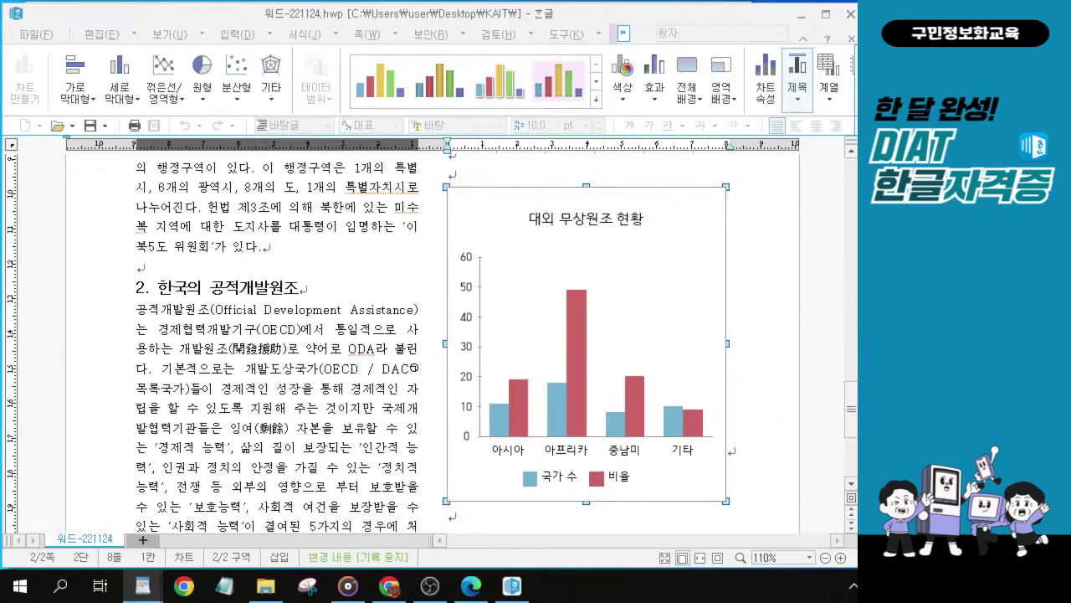
Format the chart title 대외 무상원조 현황 in the 돋움체 font with bold (진하게) and apply it.
{"action": "left_click", "coordinate": [571, 228]}
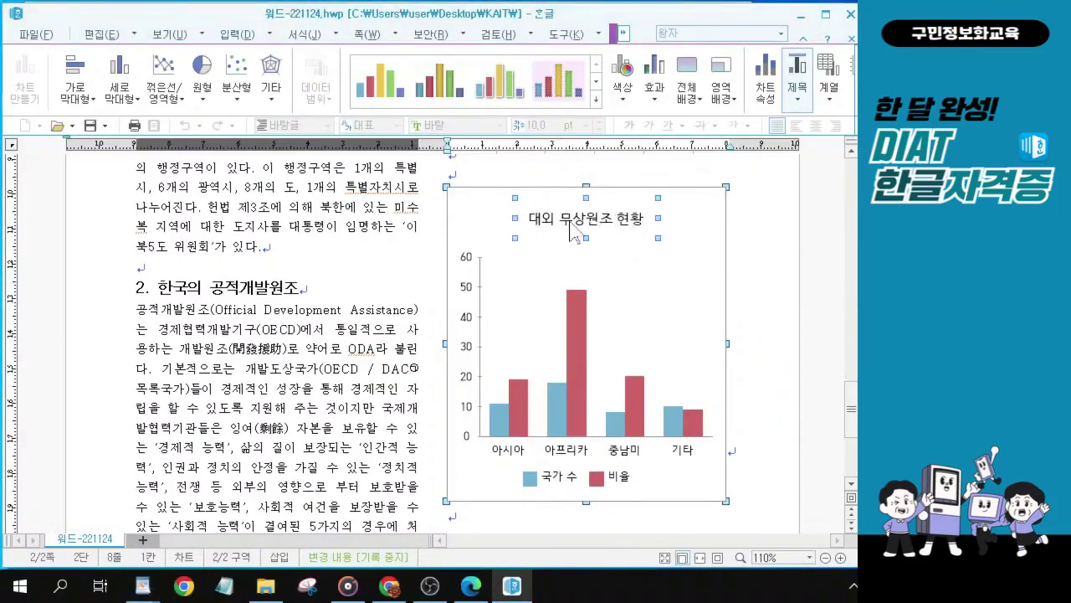
{"action": "left_click", "coordinate": [570, 225]}
{"action": "left_click", "coordinate": [570, 226]}
{"action": "double_click", "coordinate": [570, 226]}
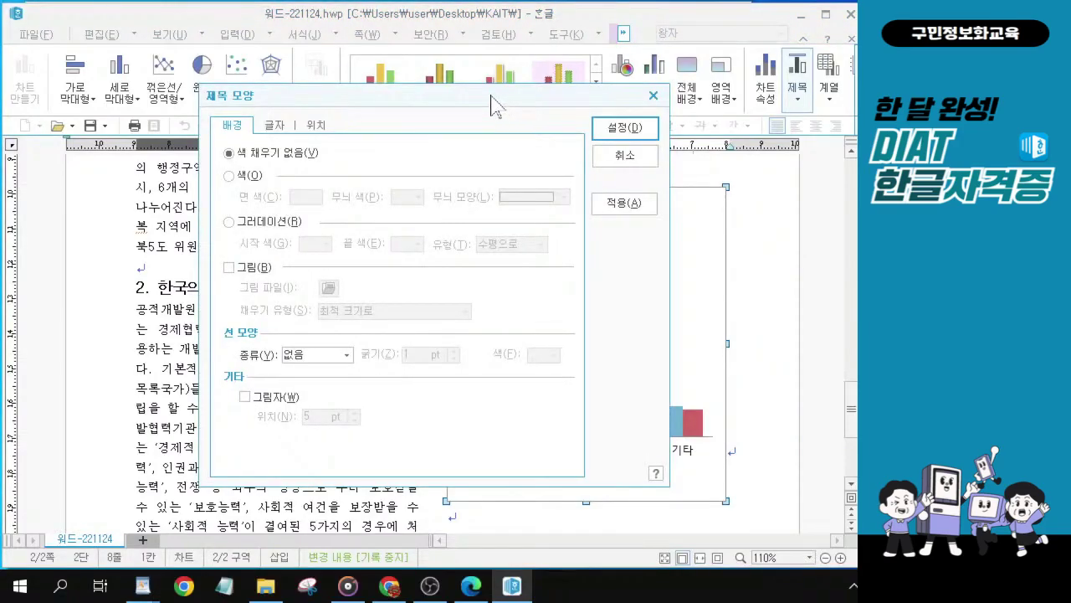
{"action": "left_click", "coordinate": [277, 127]}
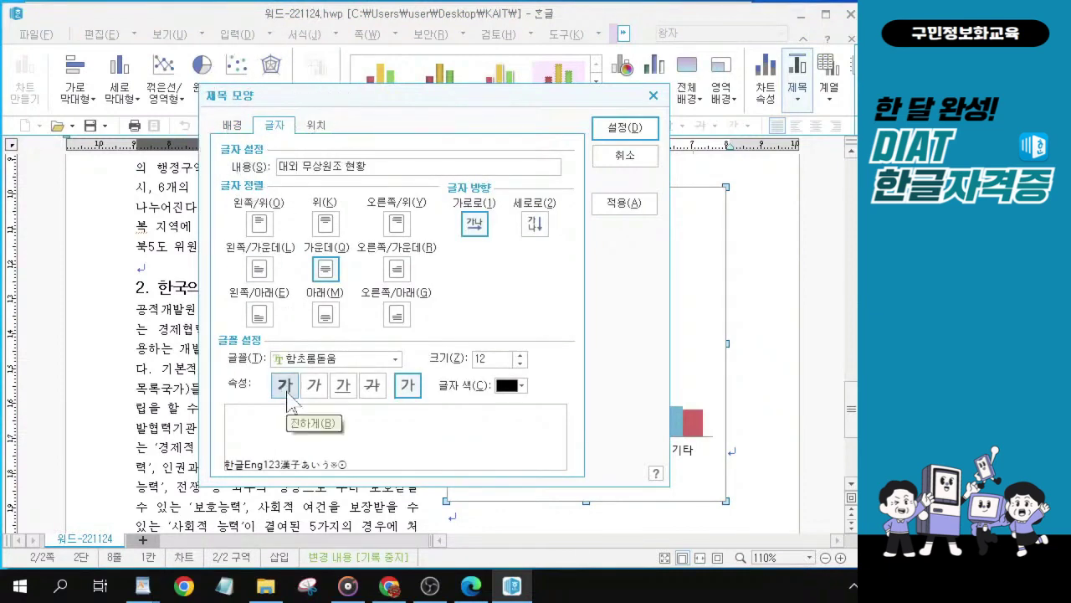
{"action": "left_click", "coordinate": [397, 360]}
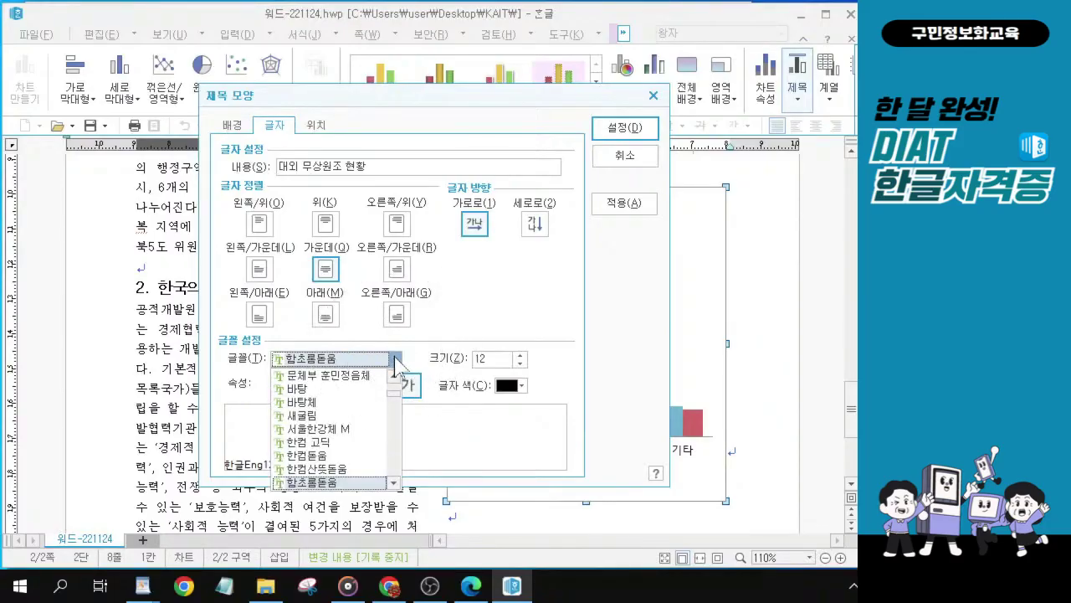
{"action": "left_click", "coordinate": [397, 360]}
{"action": "left_click", "coordinate": [397, 360]}
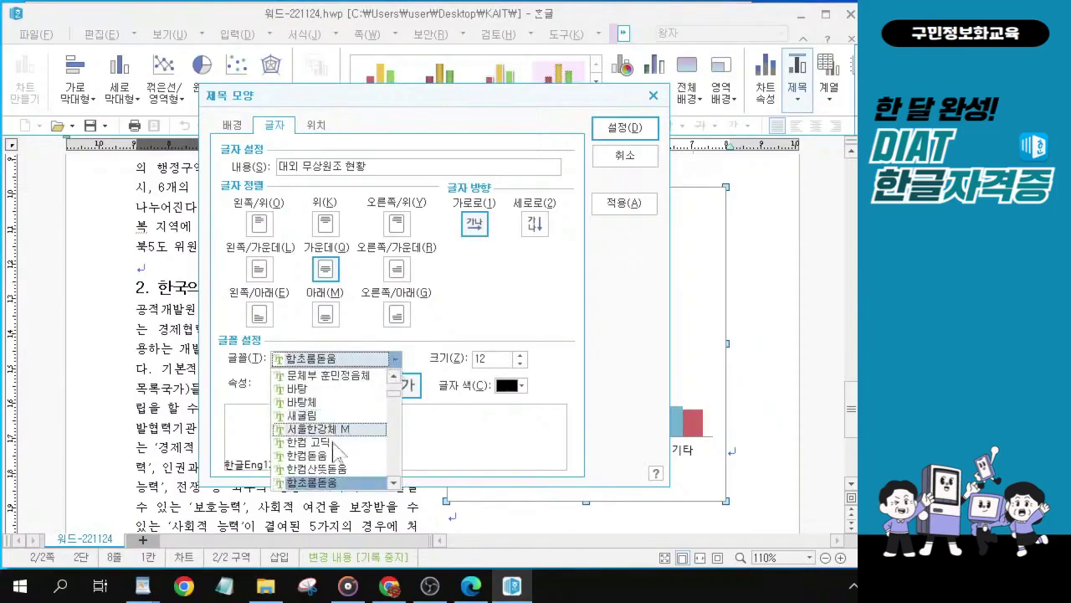
{"action": "scroll", "coordinate": [333, 452], "scroll_direction": "up", "scroll_amount": 4}
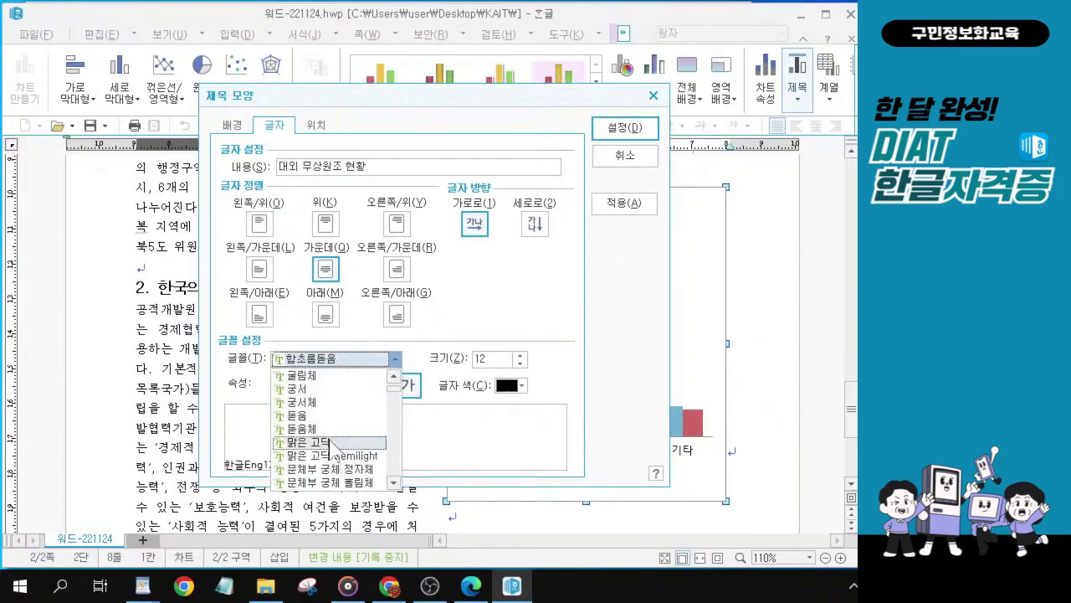
{"action": "scroll", "coordinate": [333, 444], "scroll_direction": "up", "scroll_amount": 1}
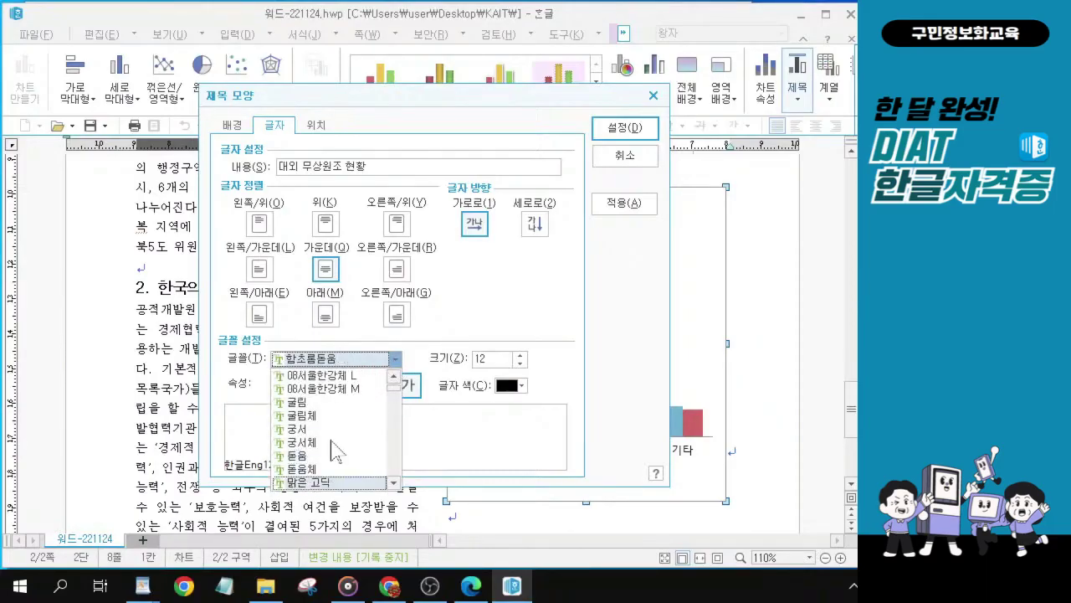
{"action": "scroll", "coordinate": [335, 450], "scroll_direction": "down", "scroll_amount": 1}
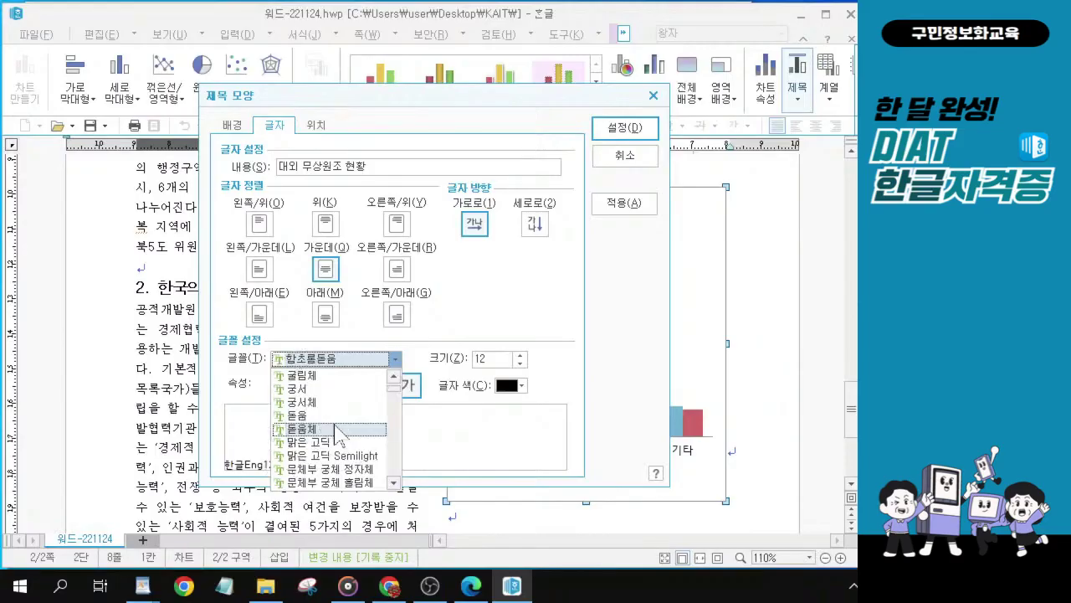
{"action": "left_click", "coordinate": [335, 428]}
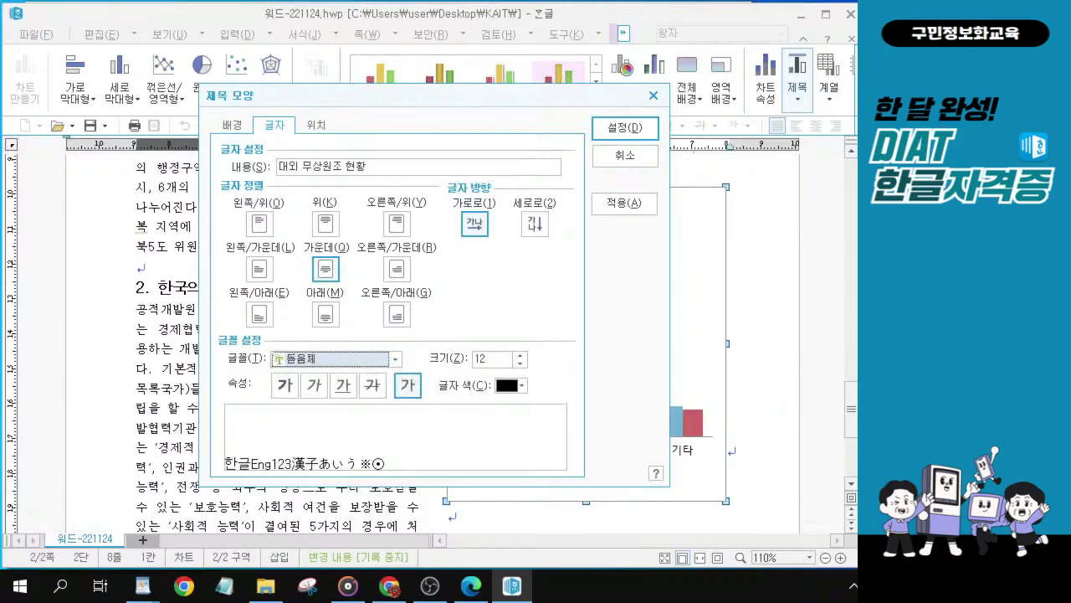
{"action": "left_click", "coordinate": [284, 387]}
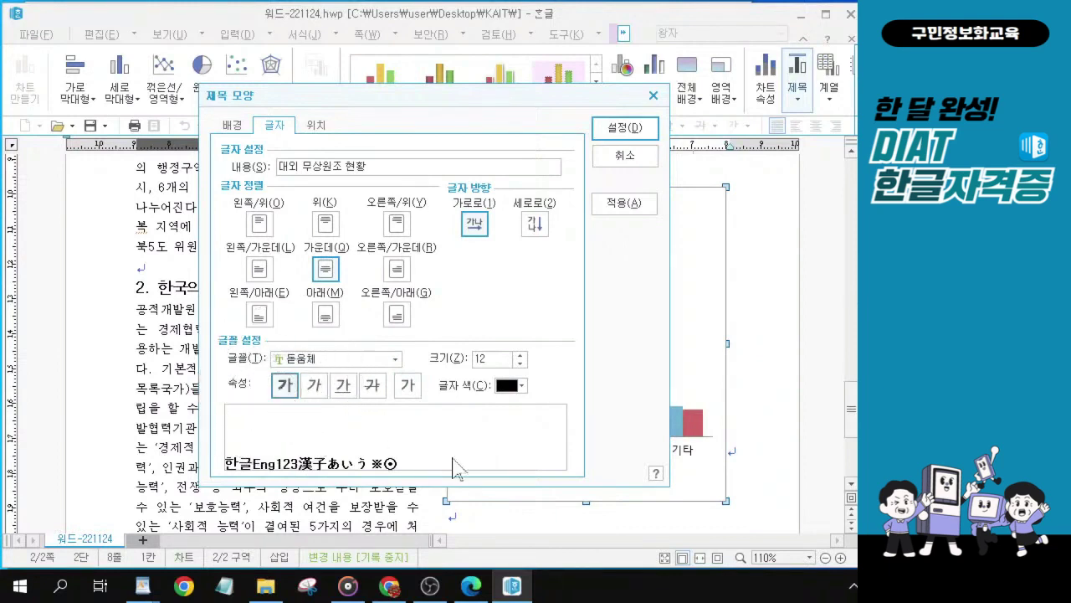
{"action": "left_click", "coordinate": [638, 124]}
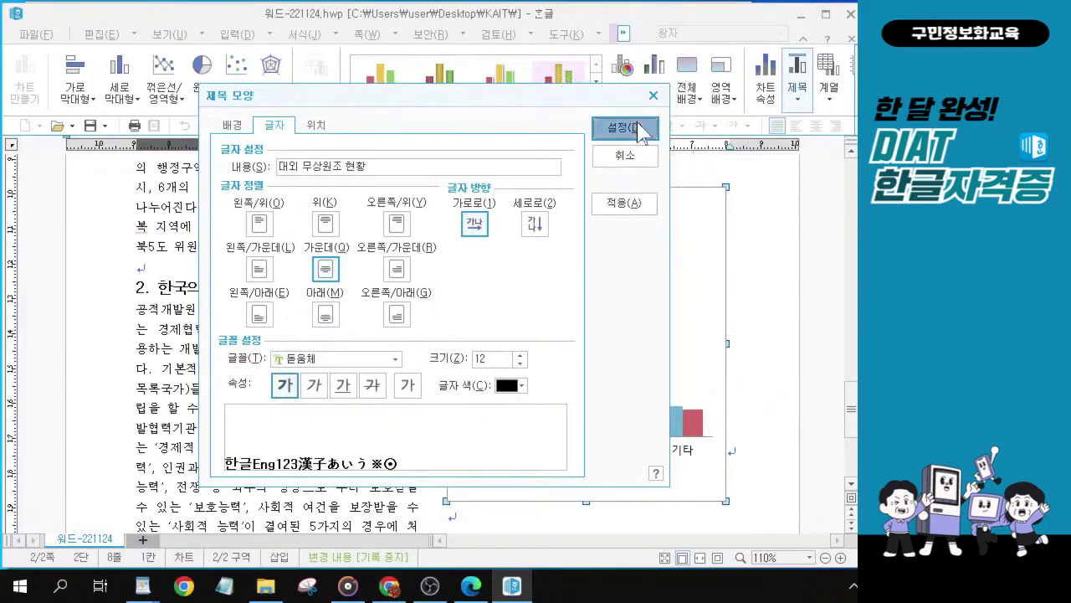
{"action": "left_click", "coordinate": [638, 130]}
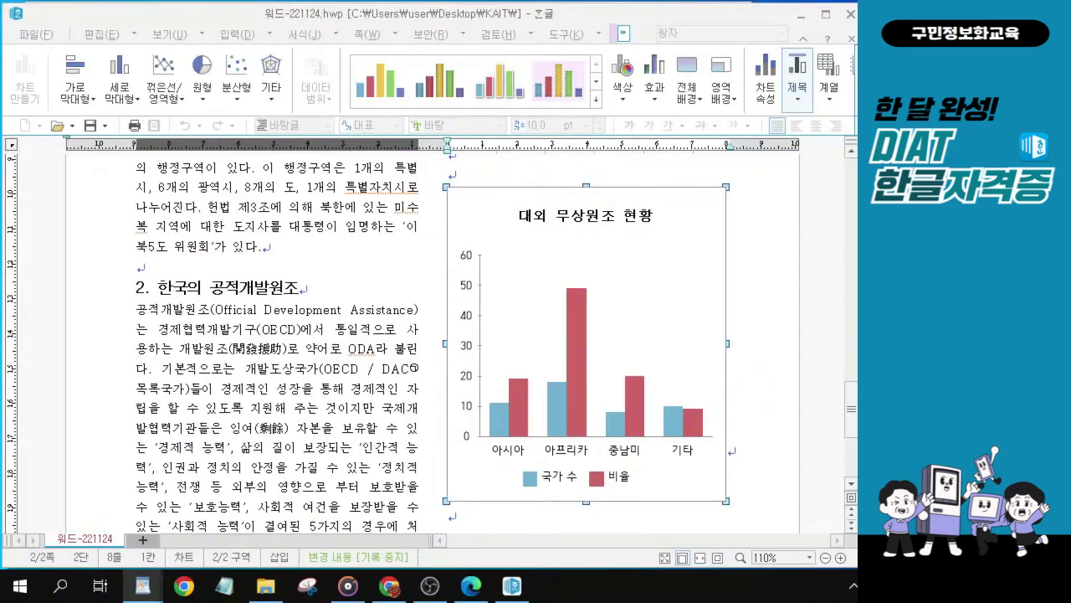
Format the chart's vertical value axis labels in the 굴림체 font with italic and apply it.
{"action": "left_click", "coordinate": [466, 345]}
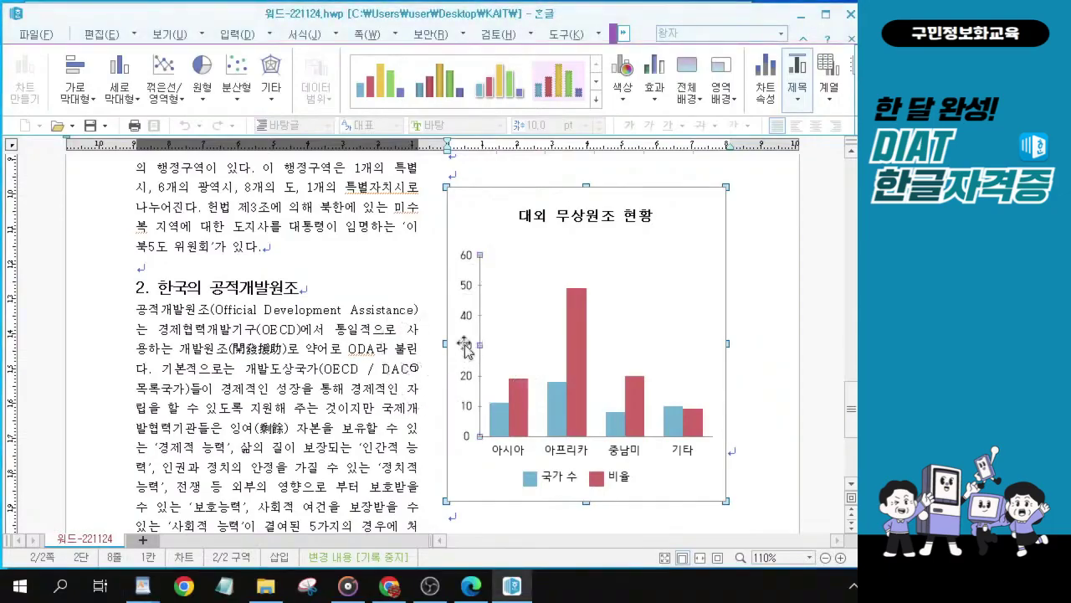
{"action": "double_click", "coordinate": [465, 344]}
{"action": "left_click_drag", "start_coordinate": [337, 98], "coordinate": [400, 198]}
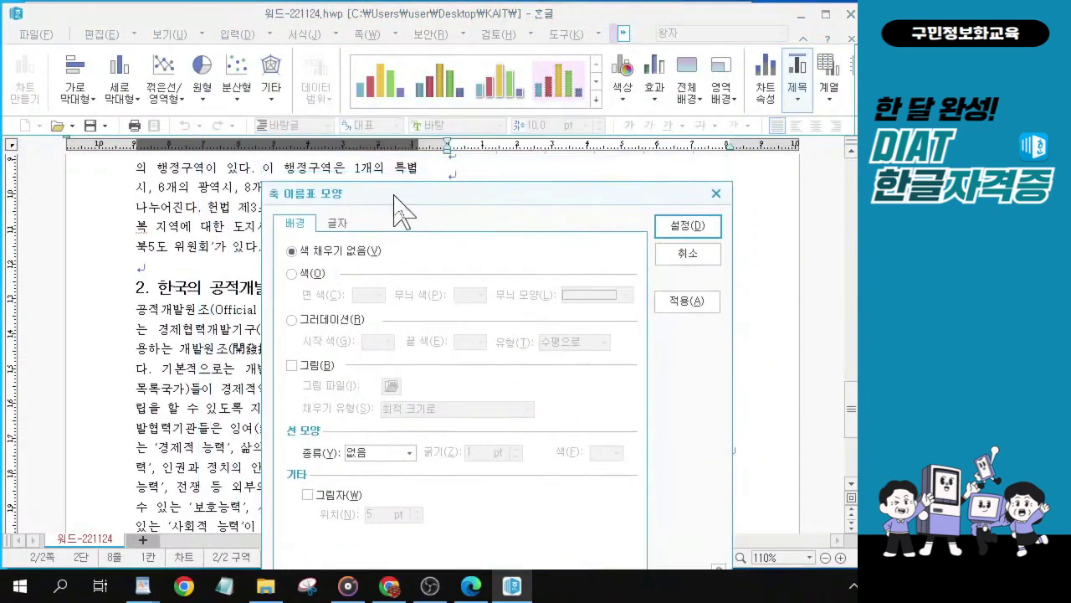
{"action": "key", "text": "alt"}
{"action": "left_click_drag", "start_coordinate": [455, 208], "coordinate": [397, 133]}
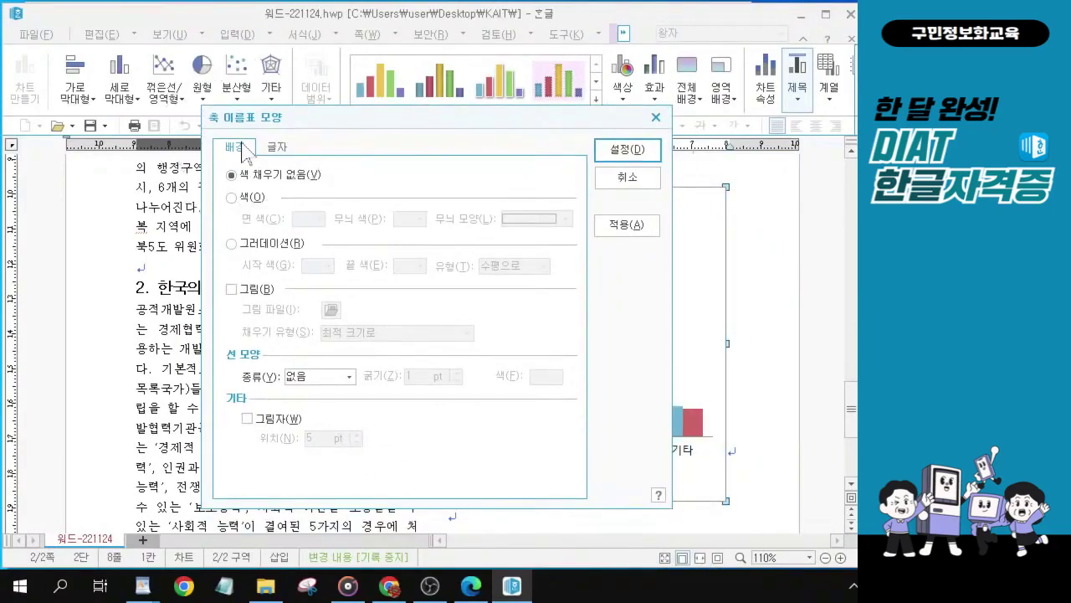
{"action": "left_click", "coordinate": [280, 151]}
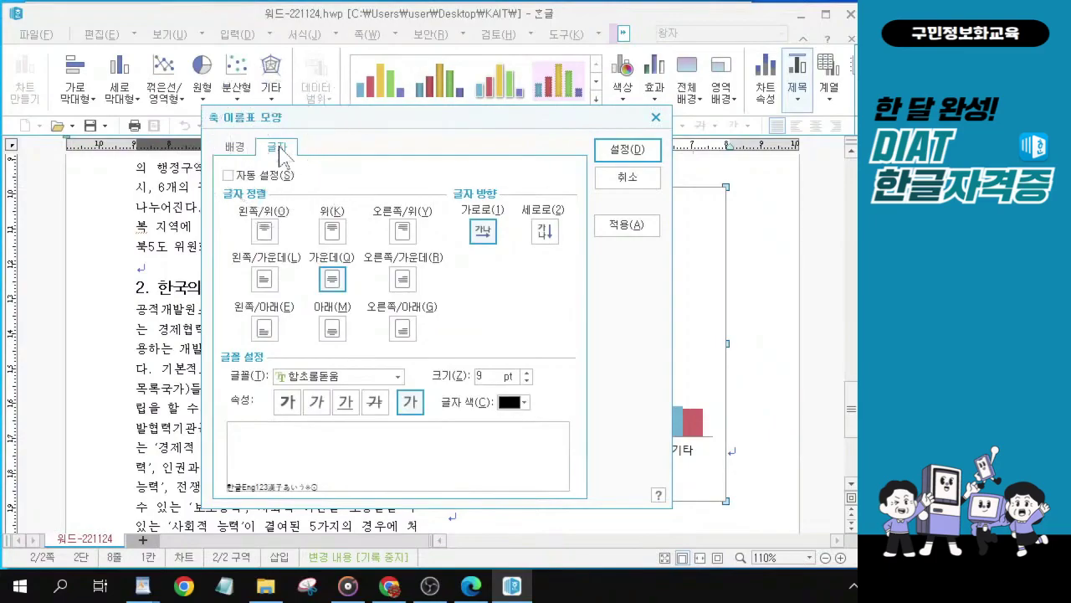
{"action": "left_click", "coordinate": [398, 376]}
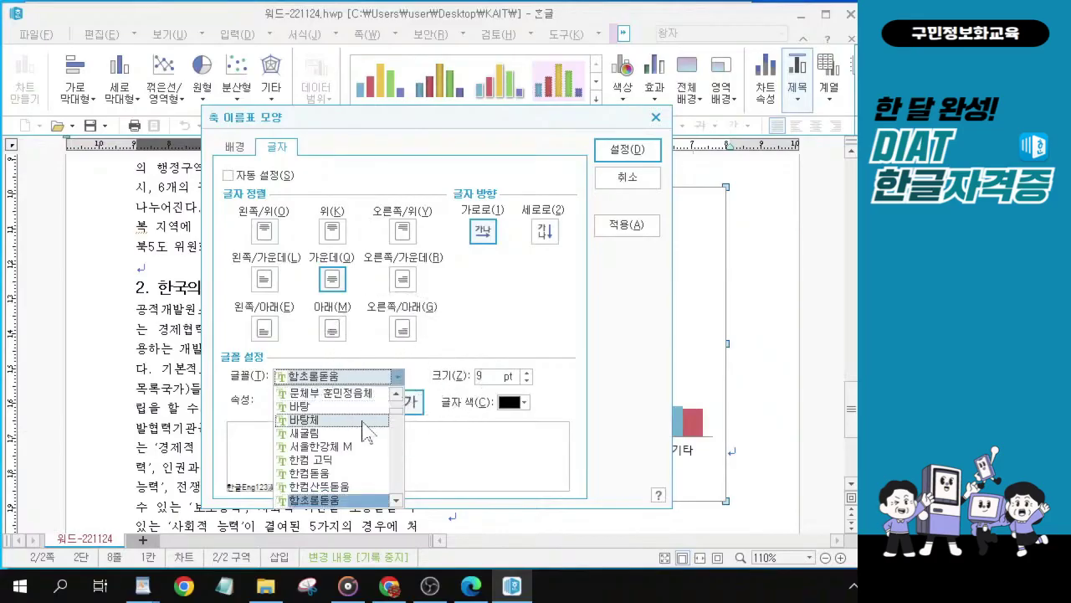
{"action": "scroll", "coordinate": [369, 428], "scroll_direction": "up", "scroll_amount": 2}
{"action": "scroll", "coordinate": [369, 429], "scroll_direction": "up", "scroll_amount": 3}
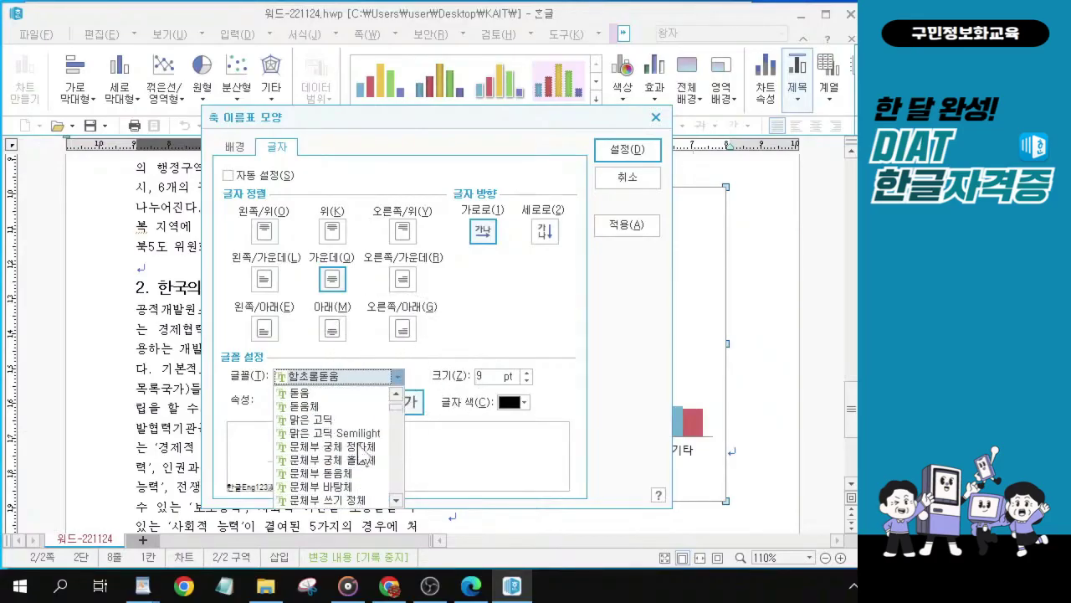
{"action": "scroll", "coordinate": [363, 455], "scroll_direction": "up", "scroll_amount": 1}
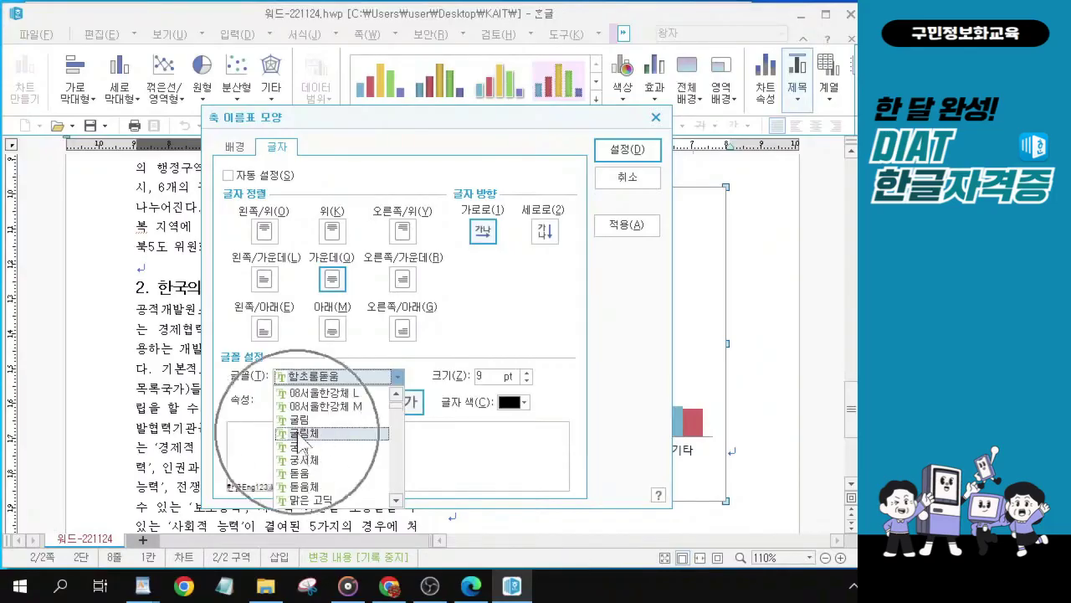
{"action": "left_click", "coordinate": [291, 433]}
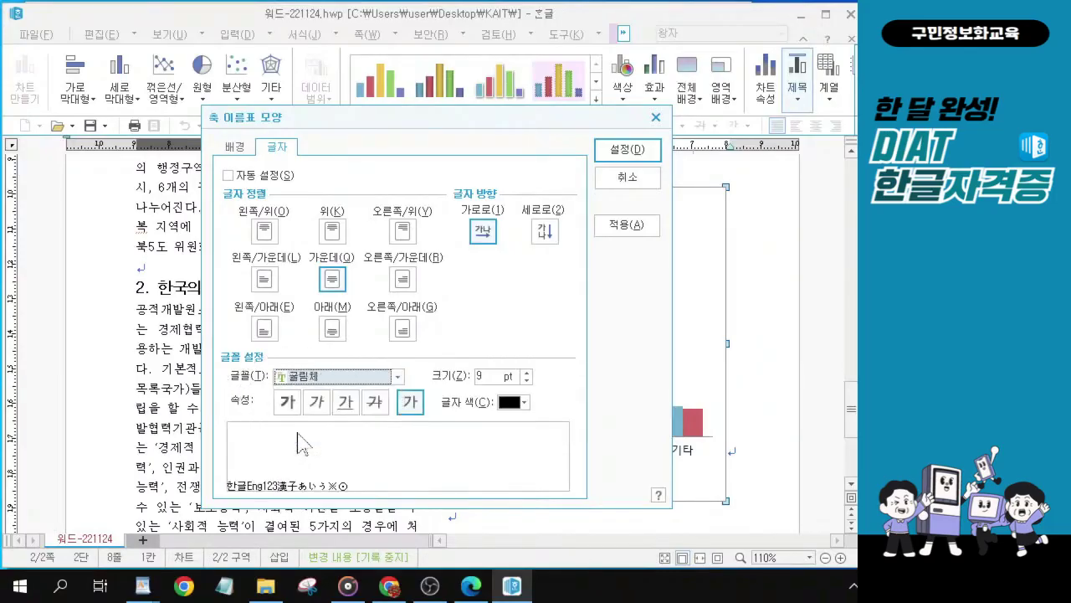
{"action": "left_click", "coordinate": [317, 403]}
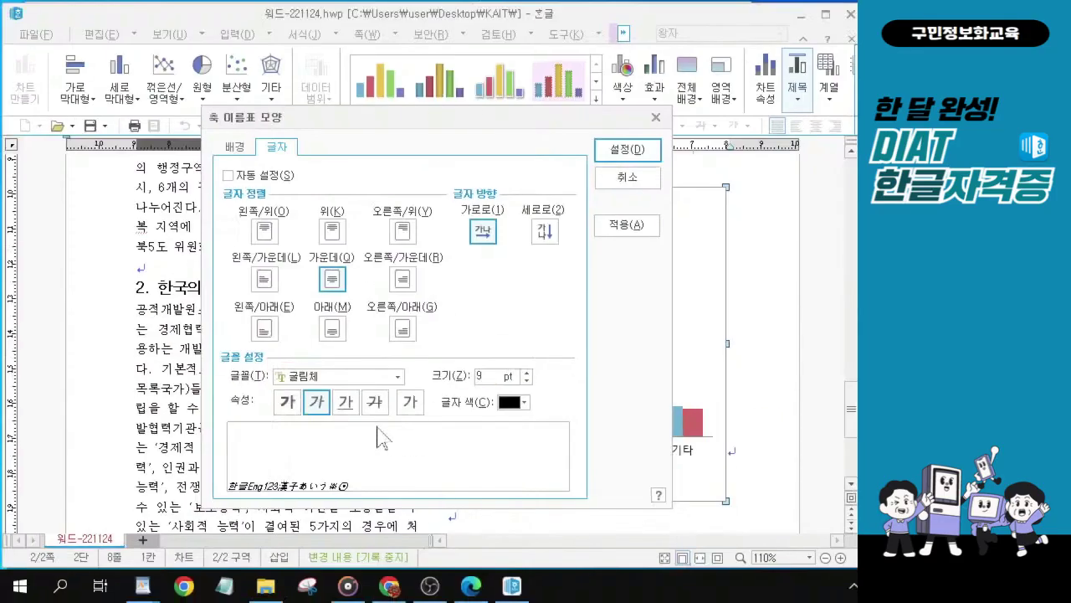
{"action": "left_click", "coordinate": [632, 151]}
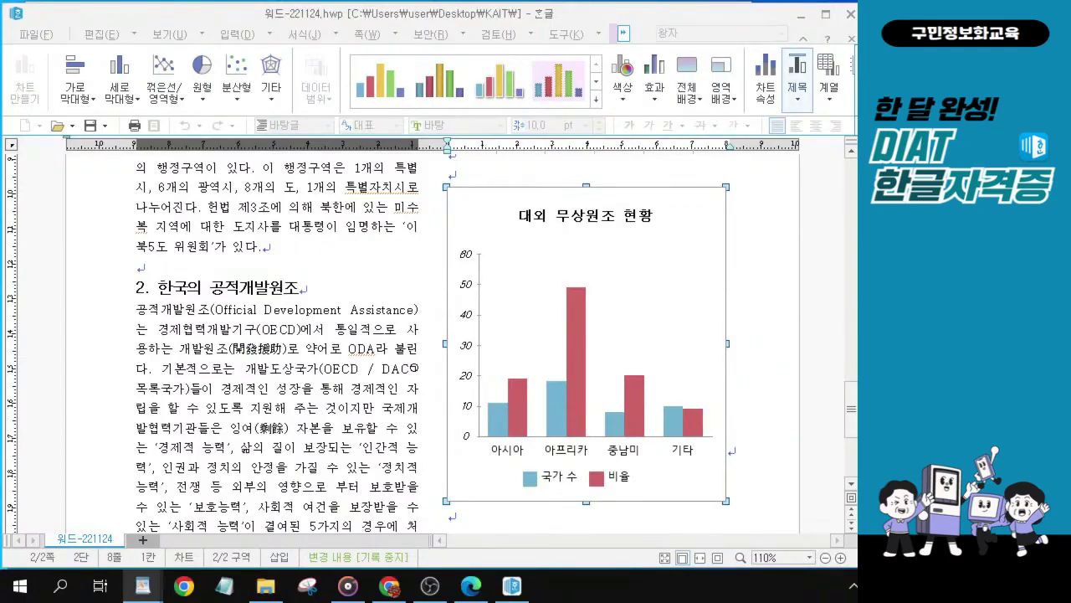
Format the chart's category axis labels (아시아, 아프리카, 중남미, 기타) in the 굴림체 font with italic and apply it.
{"action": "left_click", "coordinate": [547, 453]}
{"action": "left_click", "coordinate": [571, 452]}
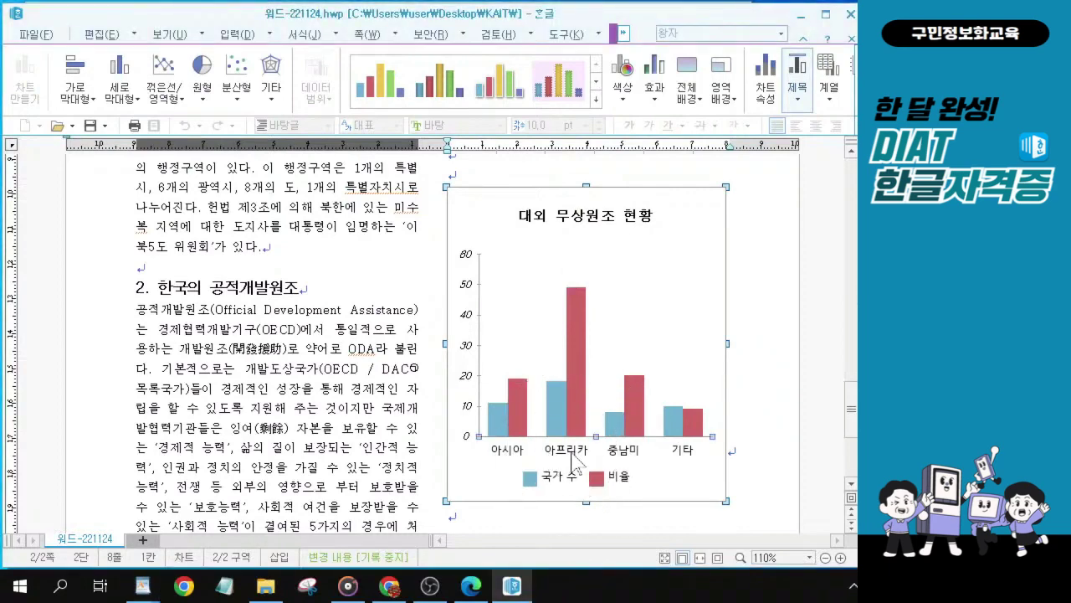
{"action": "scroll", "coordinate": [572, 453], "scroll_direction": "up", "scroll_amount": 2}
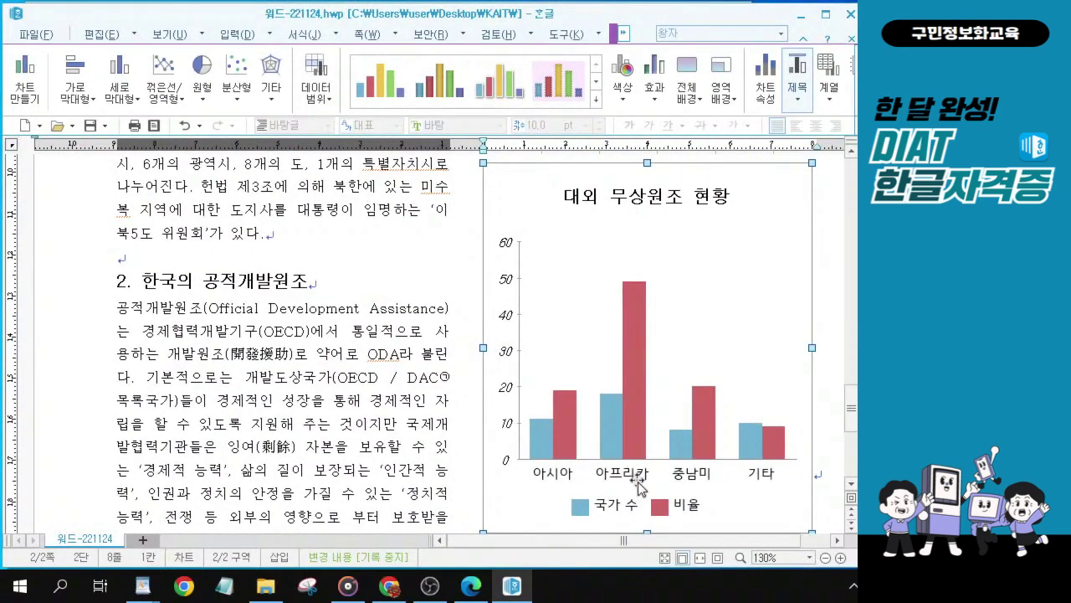
{"action": "left_click", "coordinate": [777, 522]}
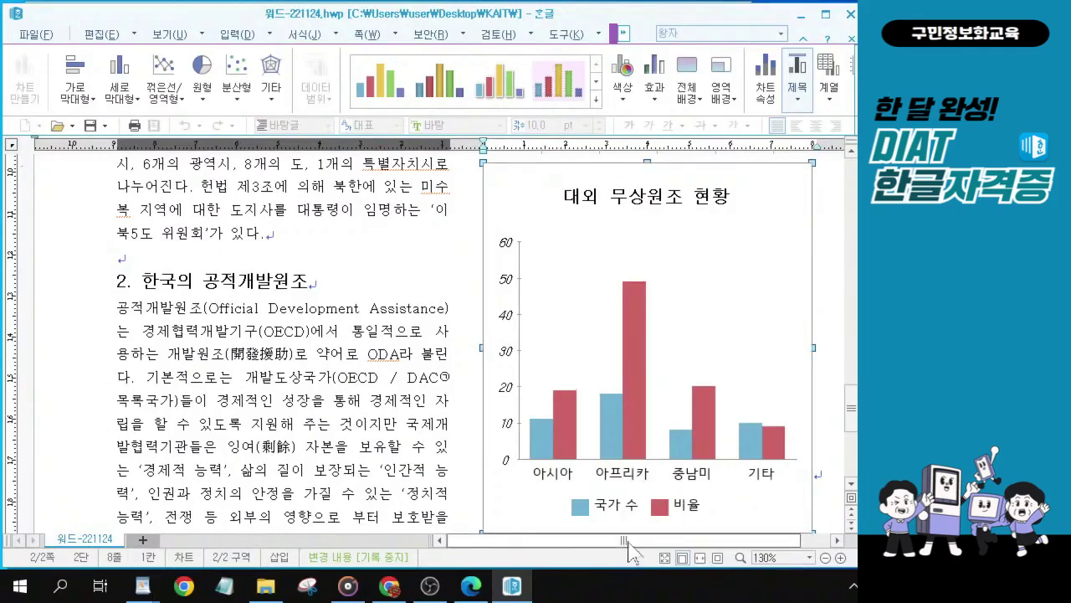
{"action": "left_click_drag", "start_coordinate": [633, 546], "coordinate": [663, 546]}
{"action": "scroll", "coordinate": [703, 391], "scroll_direction": "down", "scroll_amount": 3}
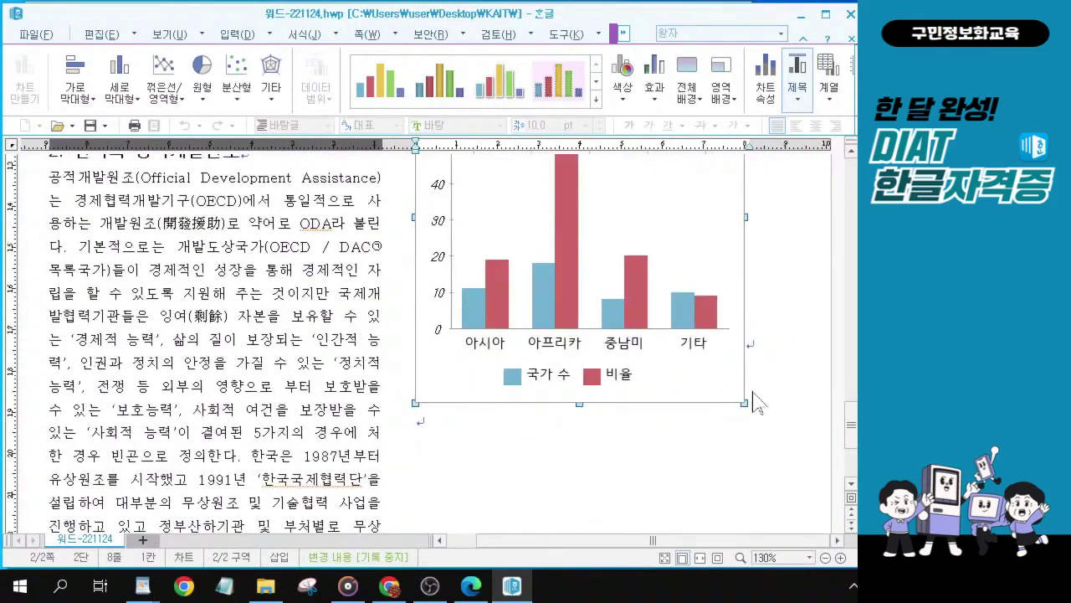
{"action": "left_click", "coordinate": [748, 410]}
{"action": "left_click", "coordinate": [562, 345]}
{"action": "double_click", "coordinate": [561, 345]}
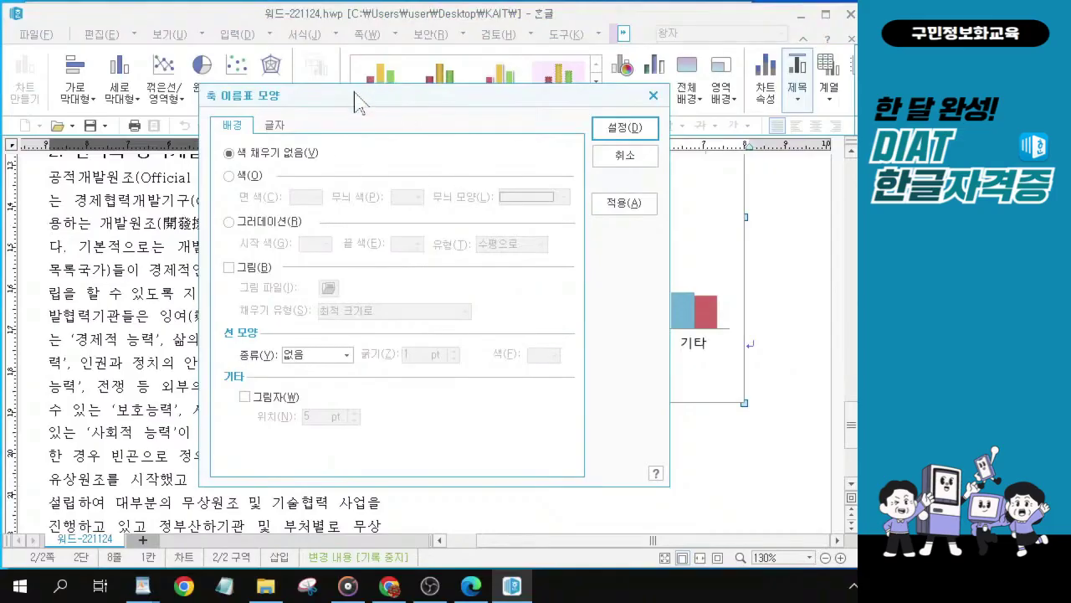
{"action": "left_click", "coordinate": [276, 125]}
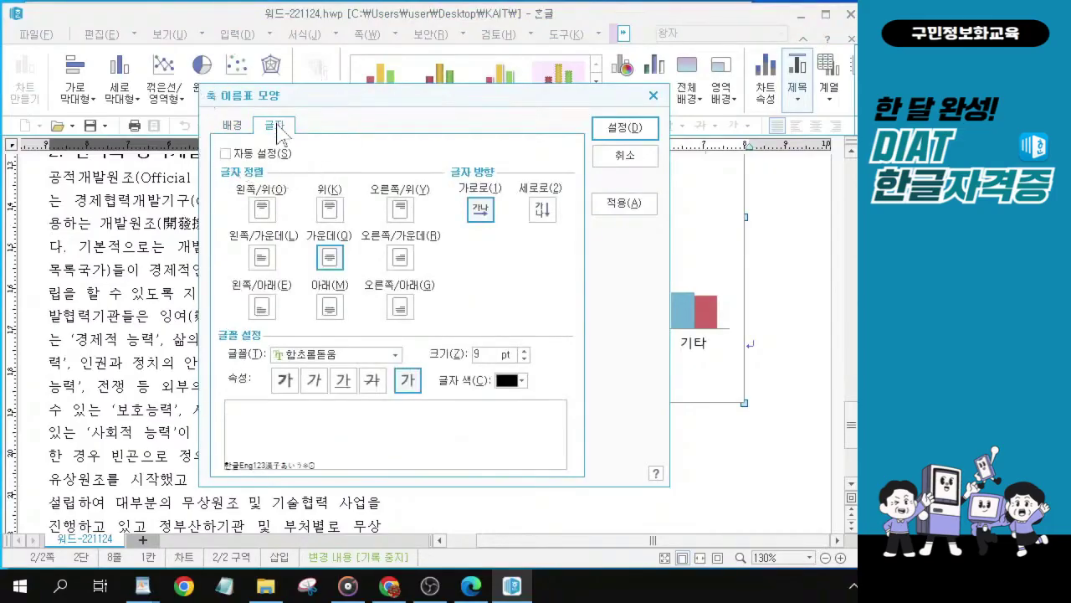
{"action": "left_click", "coordinate": [397, 357]}
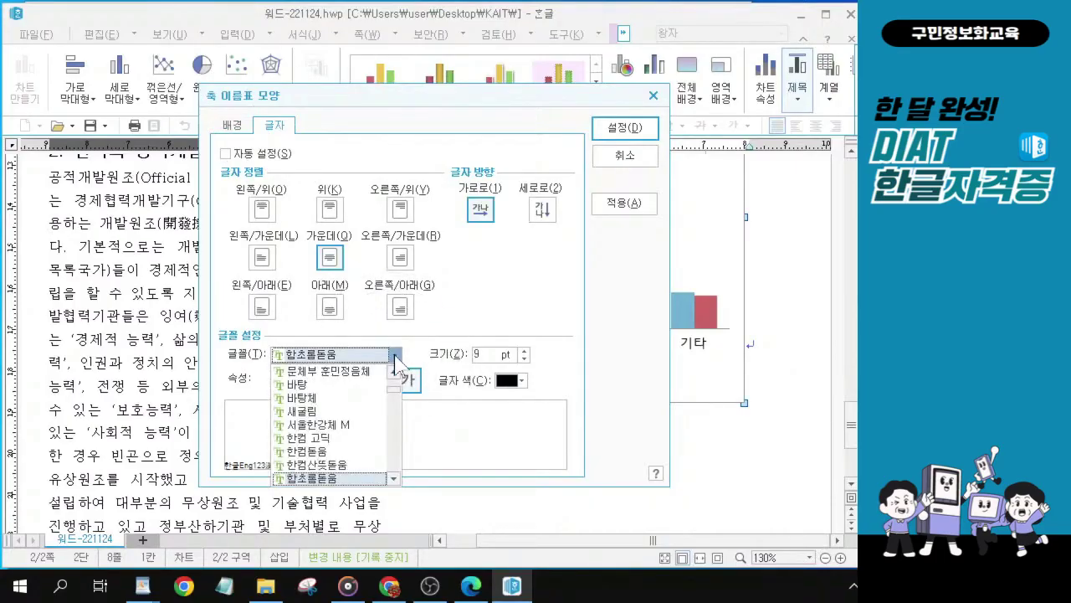
{"action": "left_click", "coordinate": [396, 358]}
{"action": "left_click", "coordinate": [396, 358]}
{"action": "scroll", "coordinate": [368, 410], "scroll_direction": "up", "scroll_amount": 2}
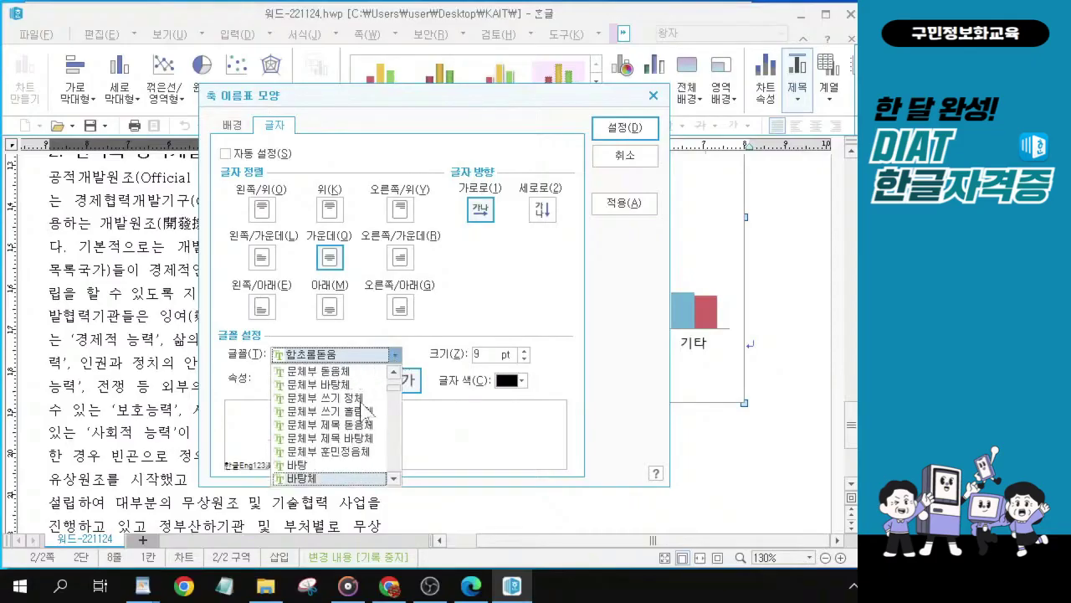
{"action": "scroll", "coordinate": [368, 410], "scroll_direction": "up", "scroll_amount": 6}
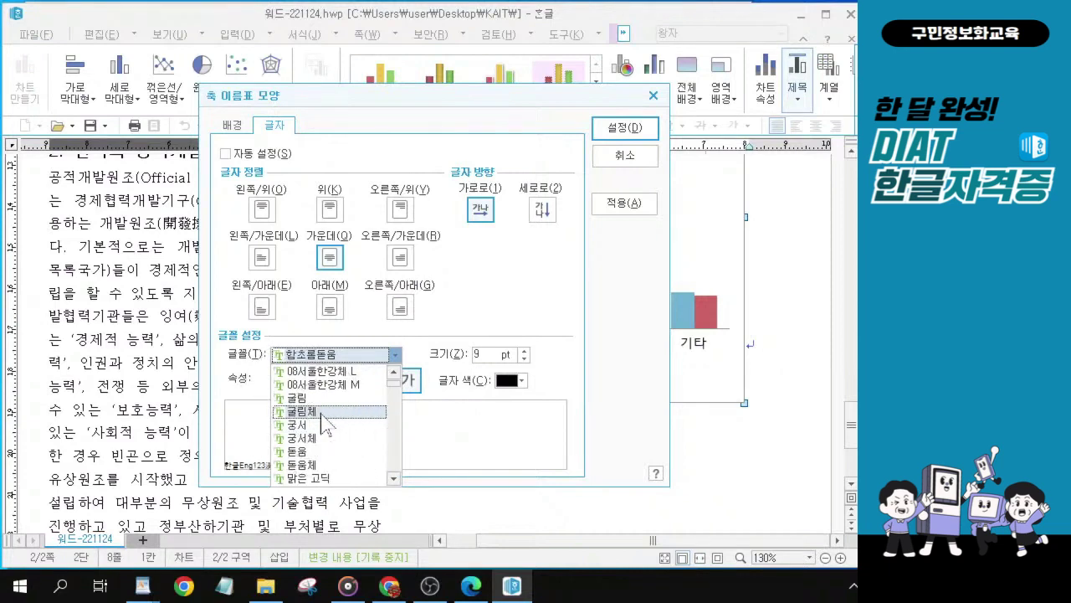
{"action": "left_click", "coordinate": [325, 411]}
{"action": "left_click", "coordinate": [315, 384]}
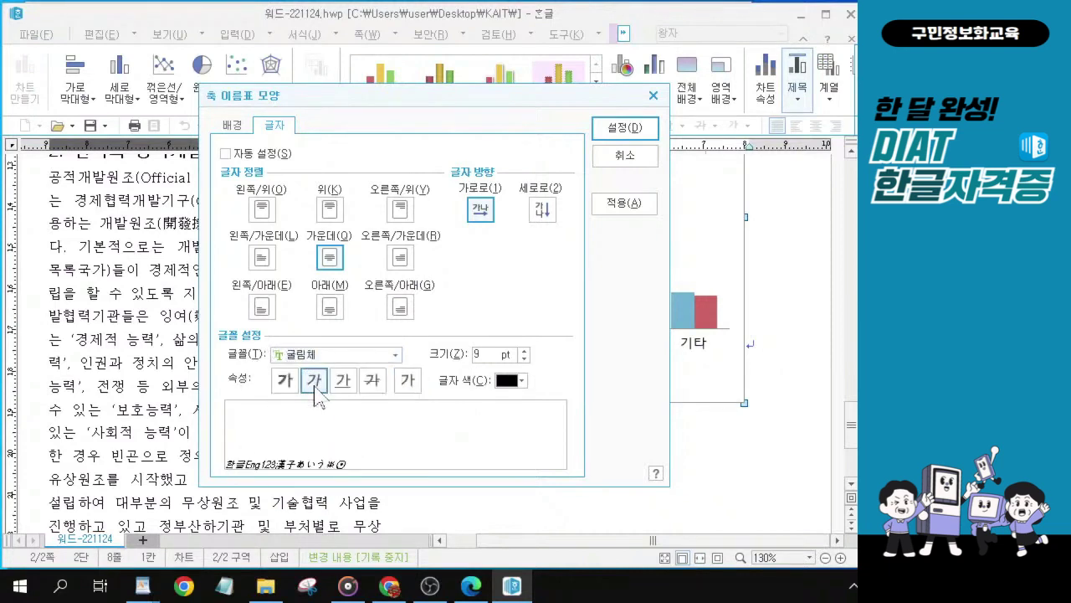
{"action": "left_click", "coordinate": [617, 134]}
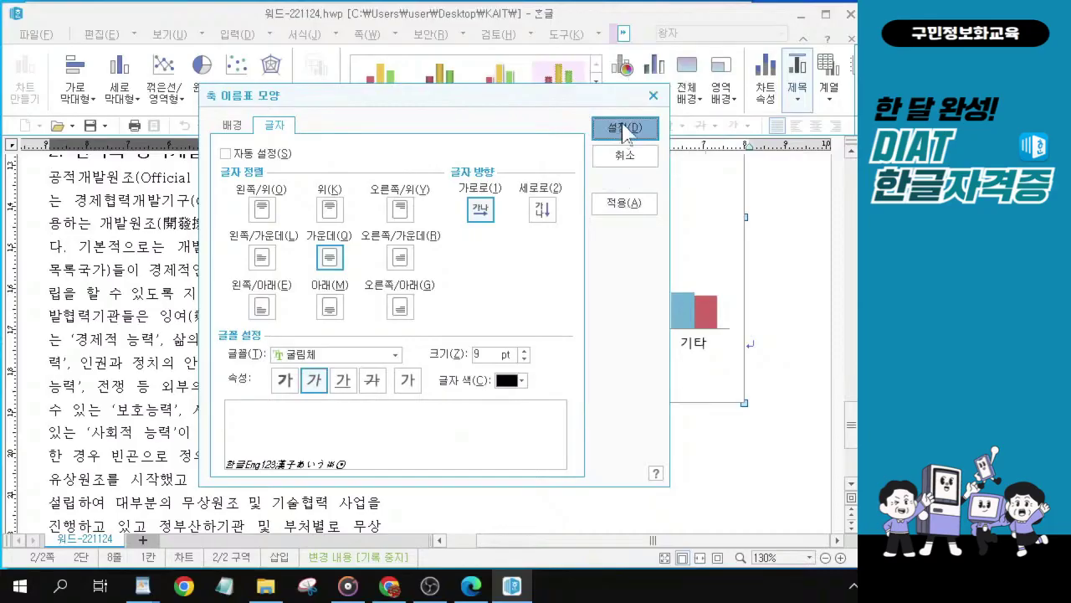
{"action": "left_click", "coordinate": [626, 132]}
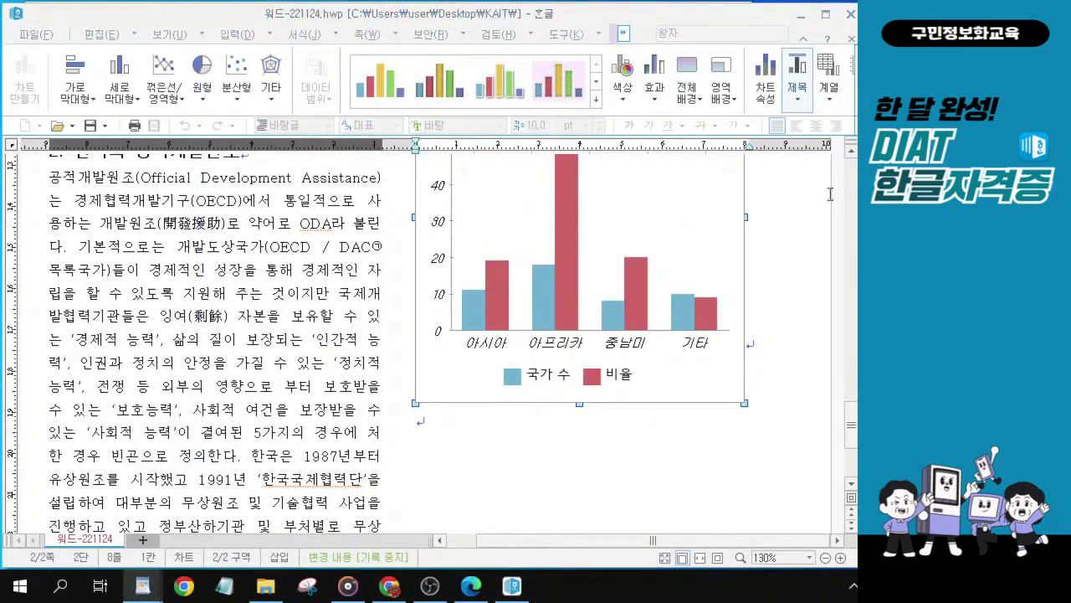
Format the chart legend's text in the 굴림체 font with italic (기울임) and apply it.
{"action": "left_click", "coordinate": [557, 389]}
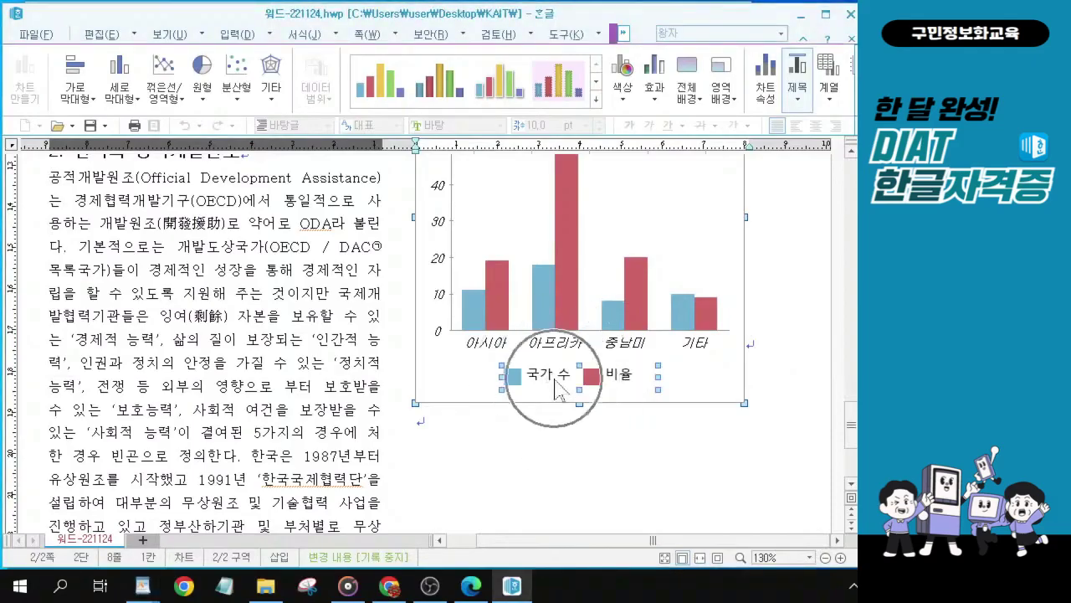
{"action": "left_click", "coordinate": [557, 381]}
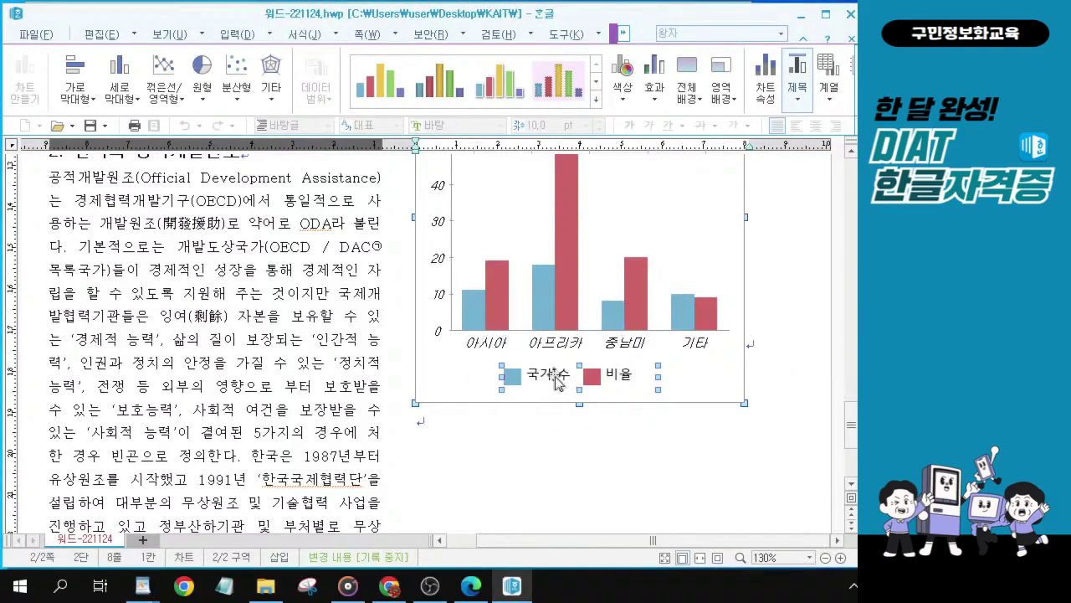
{"action": "double_click", "coordinate": [557, 380]}
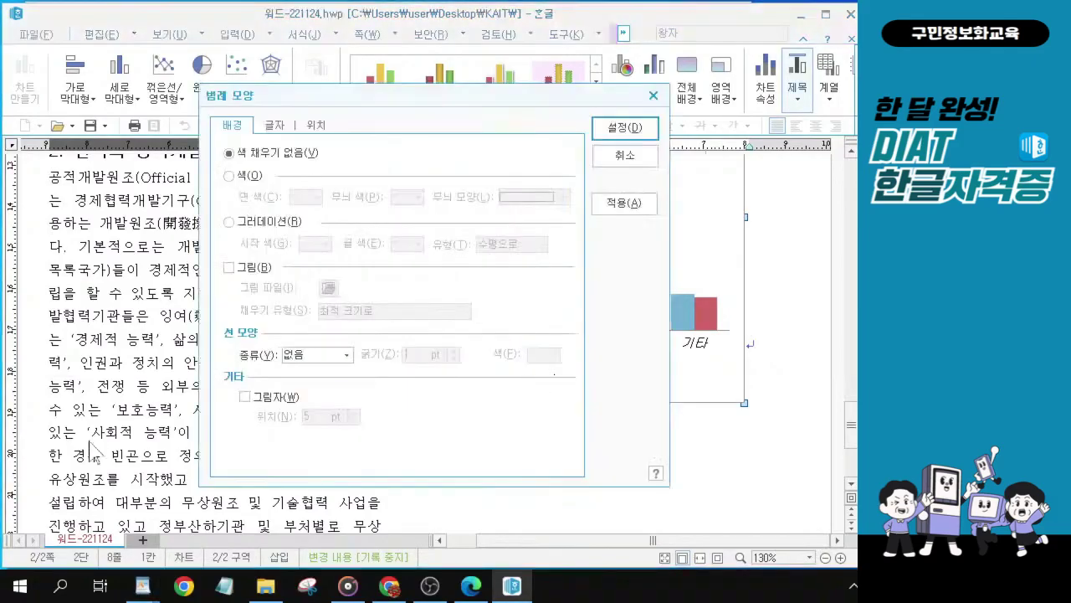
{"action": "left_click", "coordinate": [274, 126]}
{"action": "left_click", "coordinate": [270, 126]}
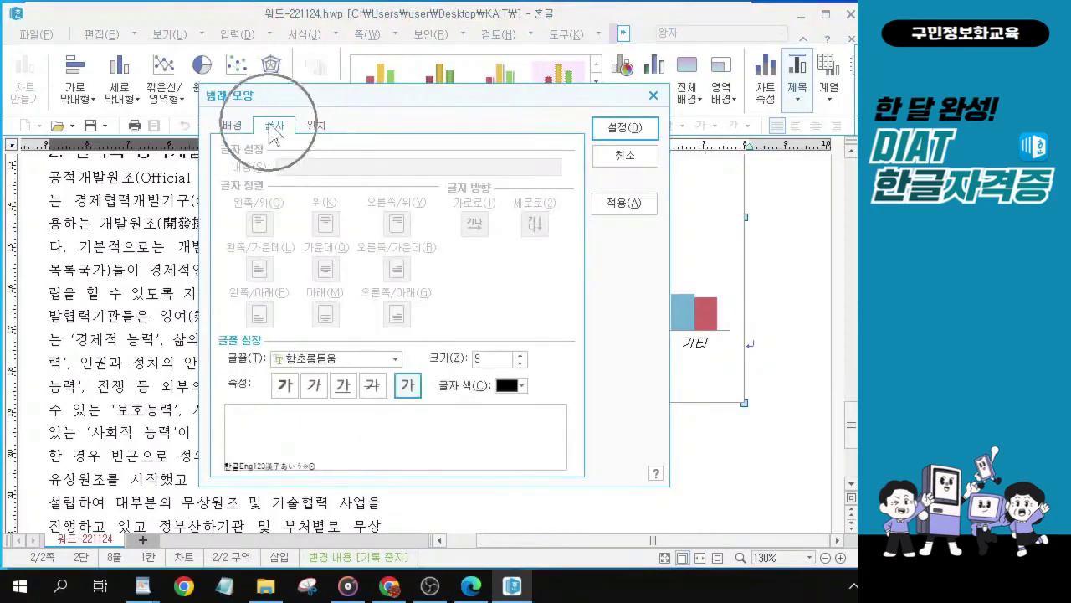
{"action": "left_click", "coordinate": [396, 359]}
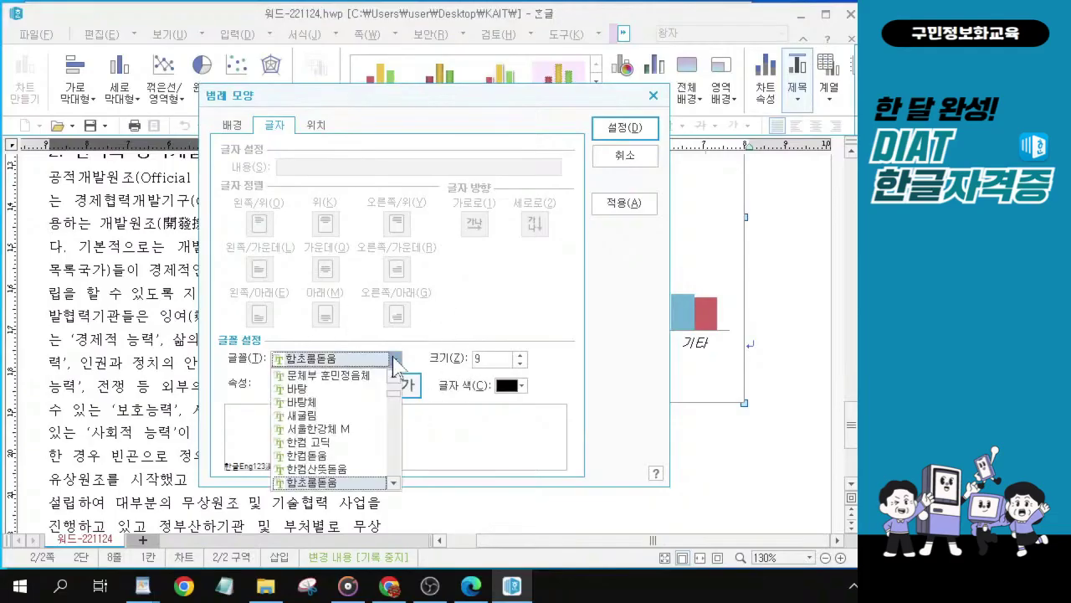
{"action": "scroll", "coordinate": [348, 437], "scroll_direction": "up", "scroll_amount": 5}
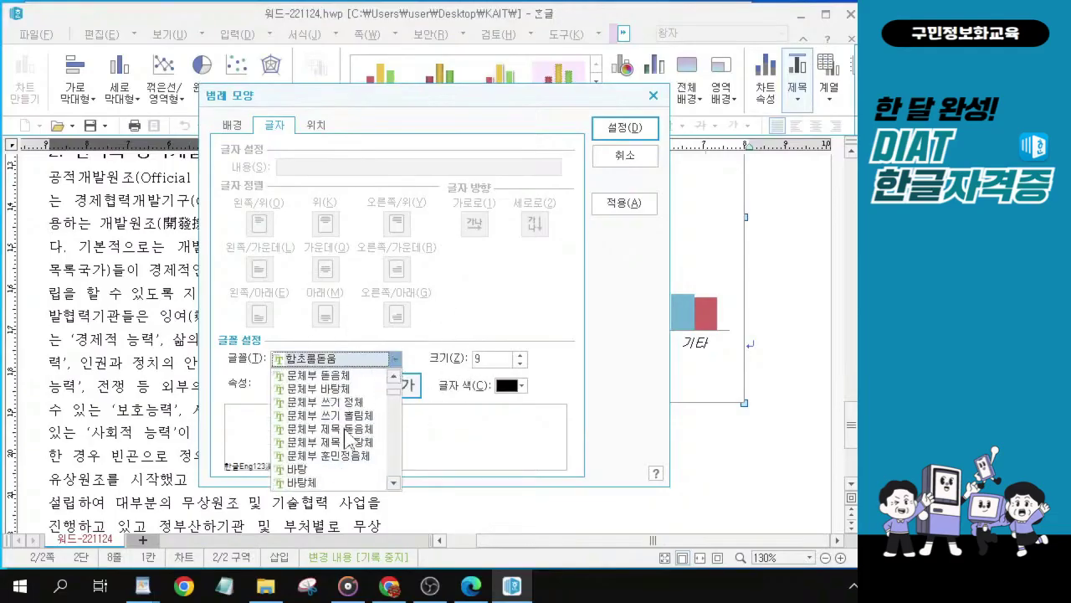
{"action": "scroll", "coordinate": [345, 437], "scroll_direction": "up", "scroll_amount": 1}
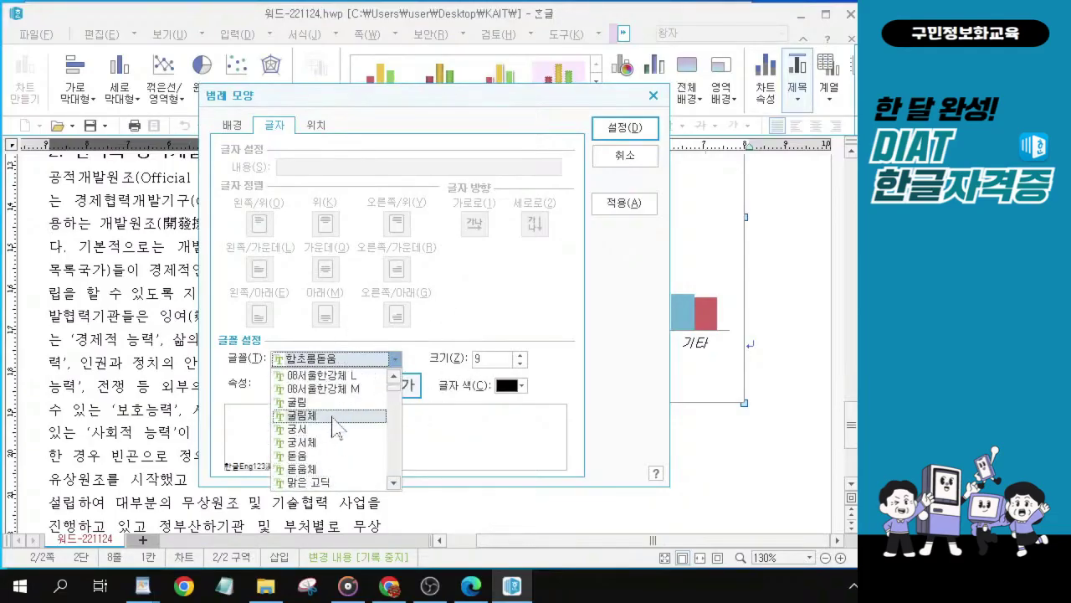
{"action": "key", "text": "ctrl"}
{"action": "key", "text": "ctrl"}
{"action": "key", "text": "ctrl"}
{"action": "key", "text": "ctrl"}
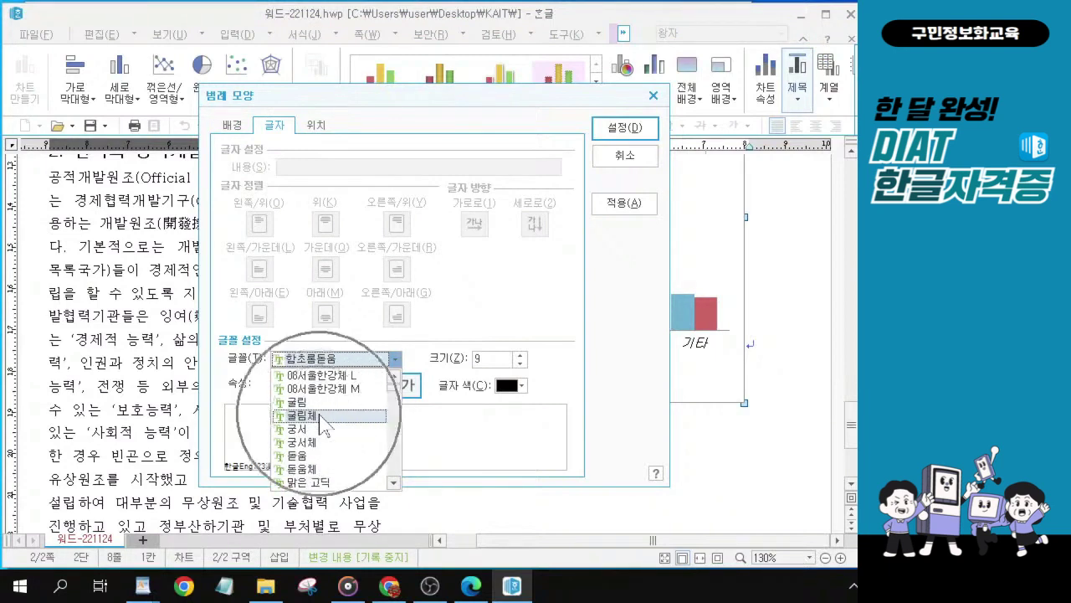
{"action": "left_click", "coordinate": [322, 415]}
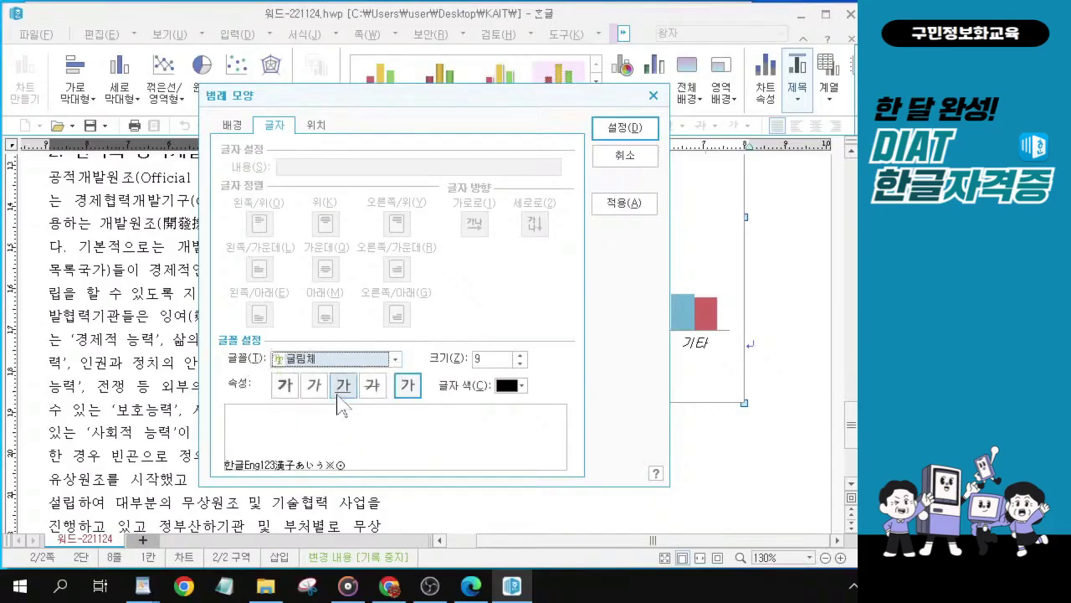
{"action": "left_click", "coordinate": [316, 387]}
{"action": "key", "text": "ctrl"}
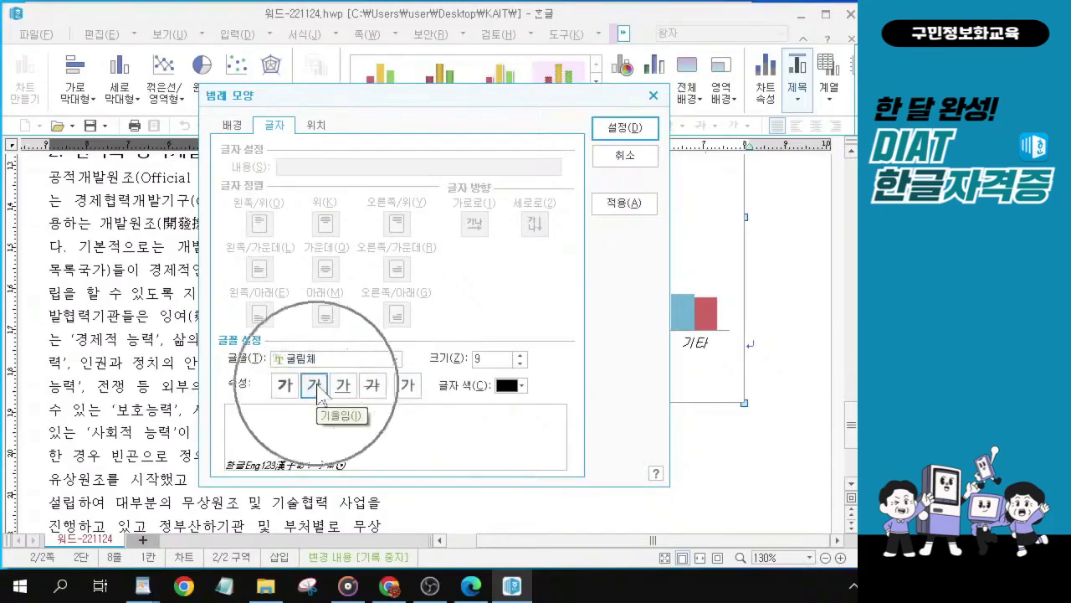
{"action": "key", "text": "ctrl"}
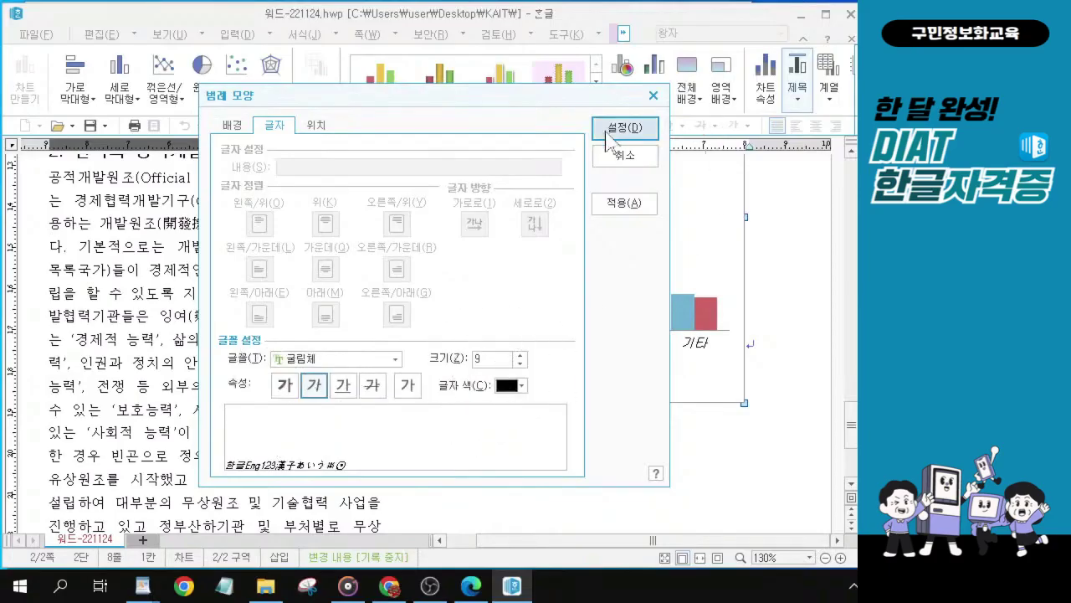
{"action": "key", "text": "ctrl"}
{"action": "key", "text": "ctrl"}
{"action": "left_click", "coordinate": [611, 134]}
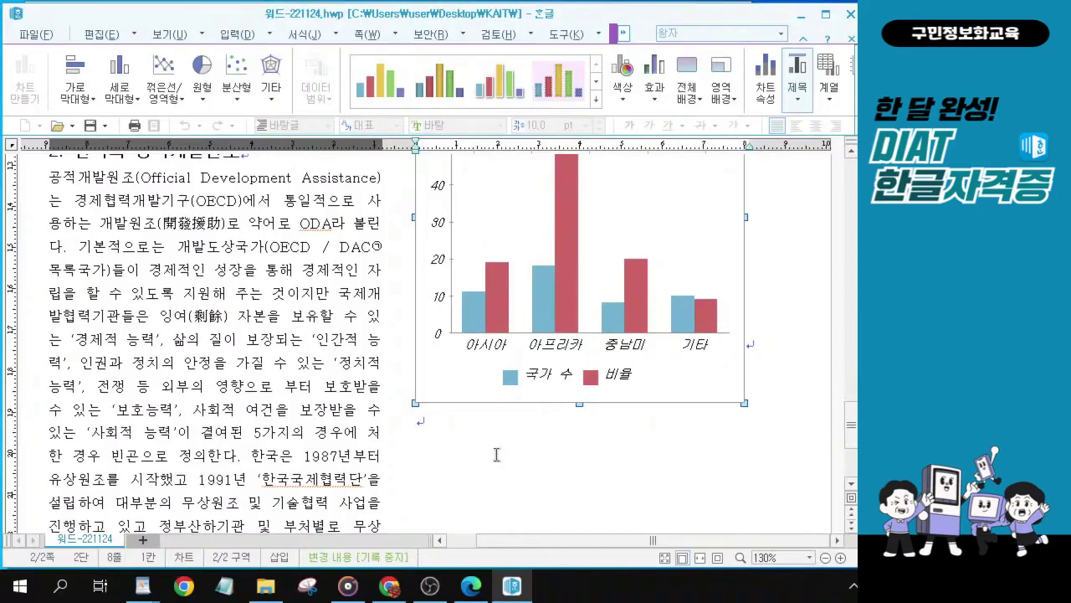
Deselect the chart by placing the cursor on the line below it and open the page border and background settings (쪽 테두리/배경).
{"action": "scroll", "coordinate": [496, 455], "scroll_direction": "down", "scroll_amount": 5, "text": "ctrl"}
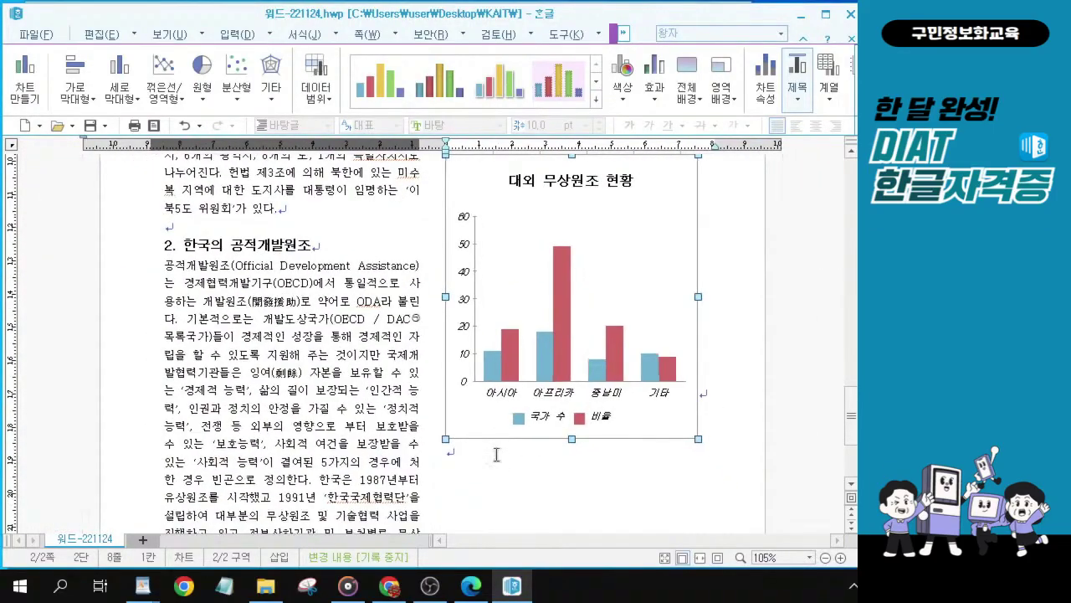
{"action": "left_click", "coordinate": [522, 451]}
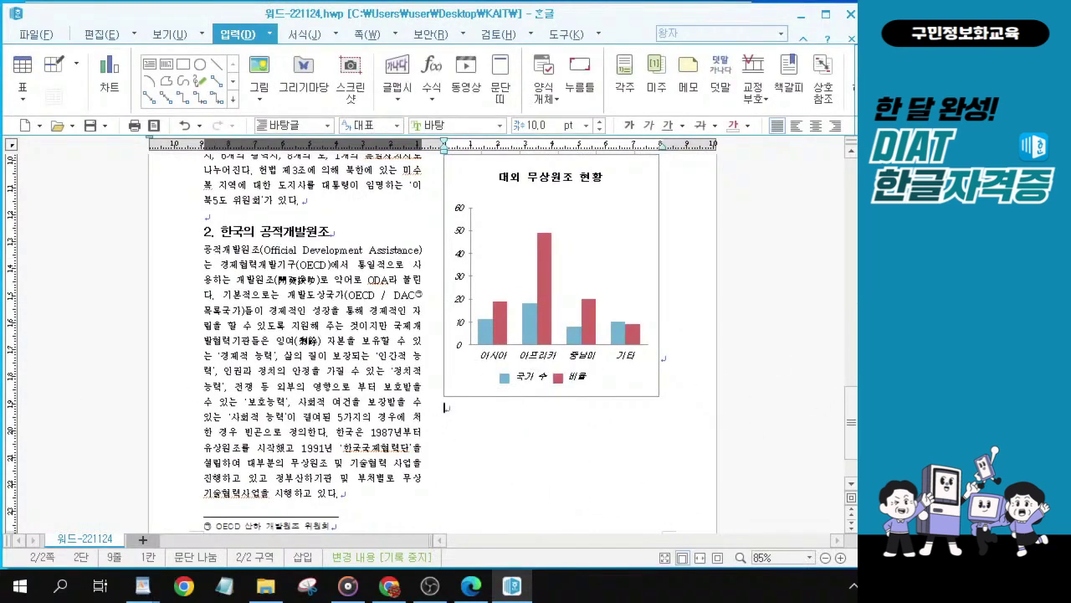
{"action": "key", "text": "alt+Tab"}
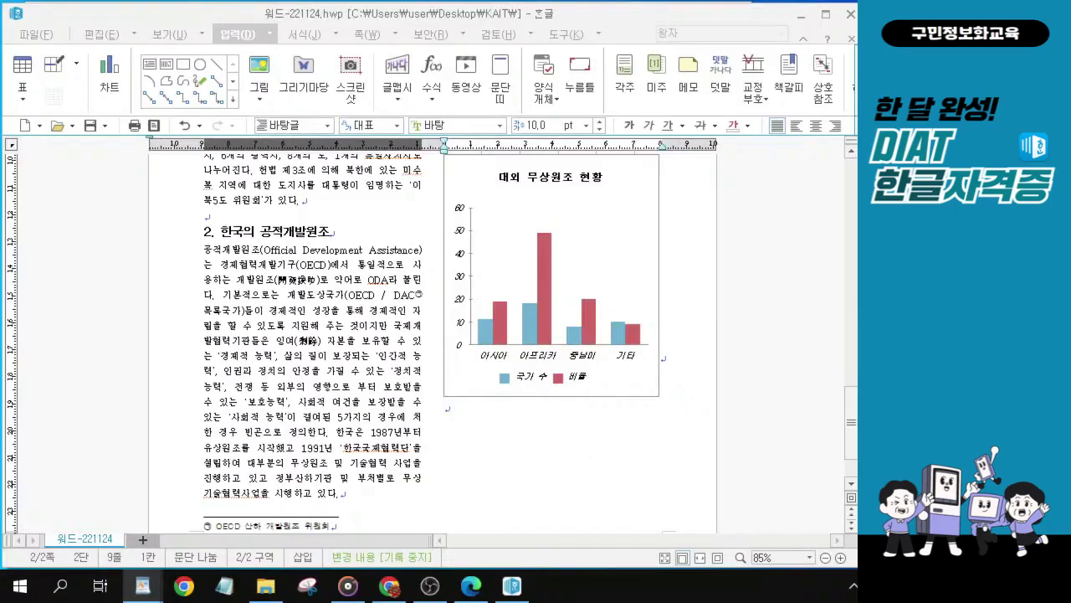
{"action": "left_click", "coordinate": [367, 35]}
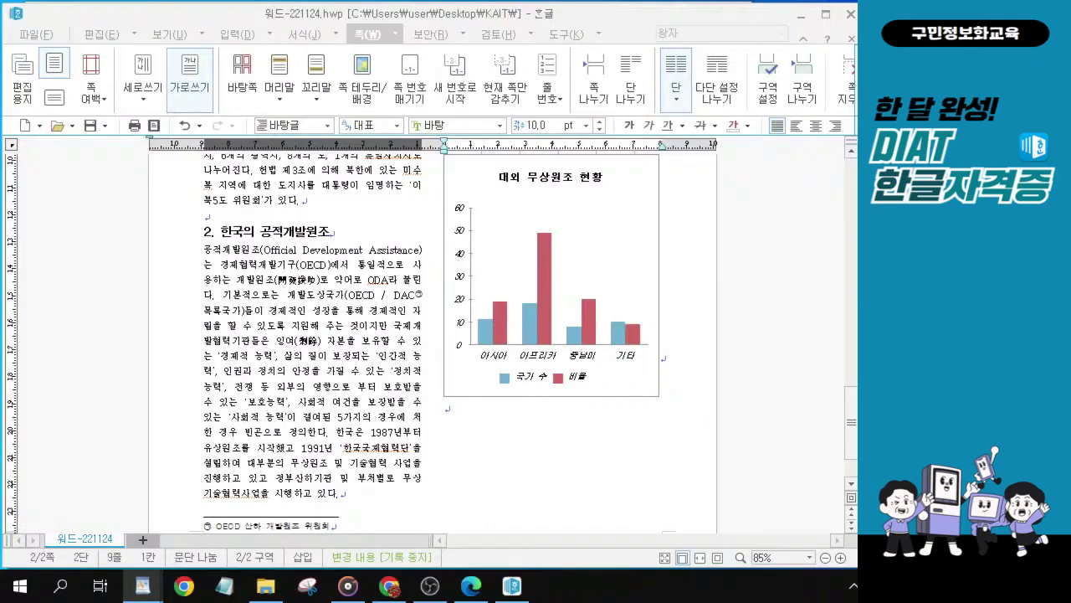
{"action": "left_click", "coordinate": [368, 92]}
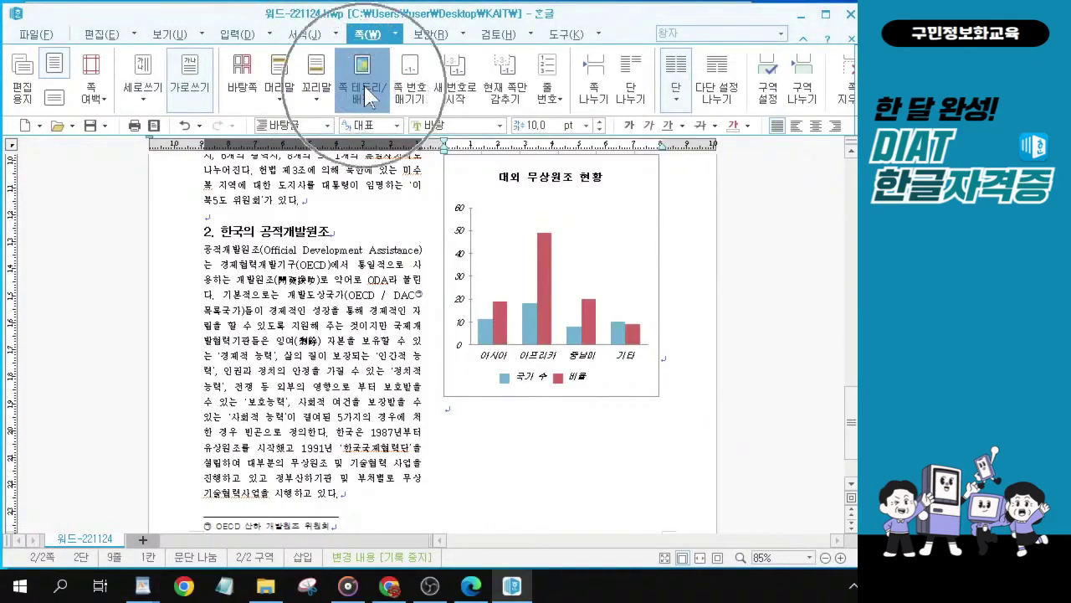
{"action": "left_click", "coordinate": [368, 94]}
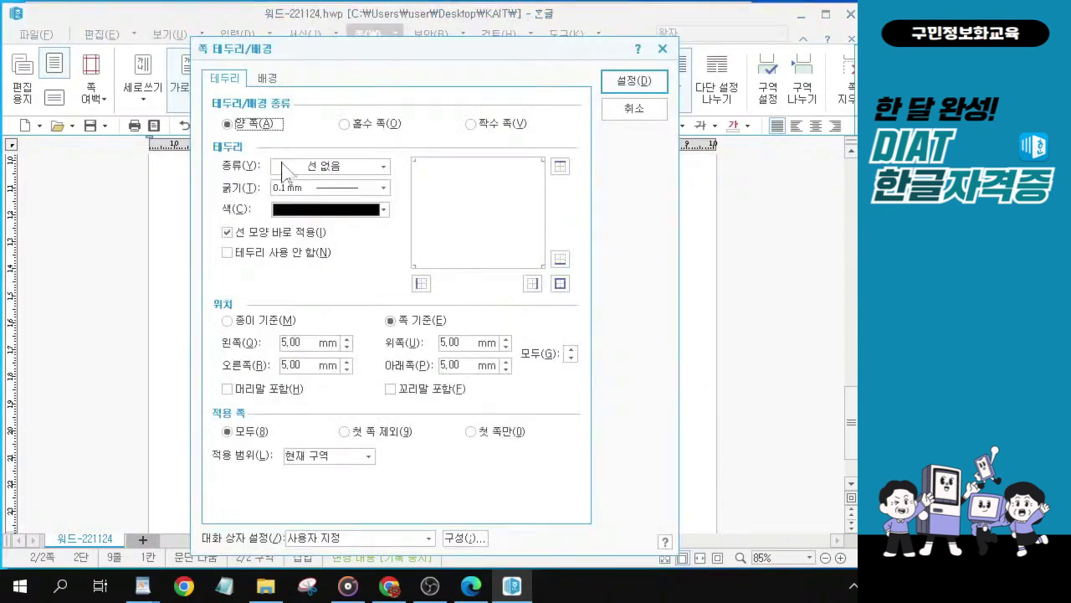
Choose the thin double line as the page border type and apply it to all four sides.
{"action": "left_click", "coordinate": [215, 87]}
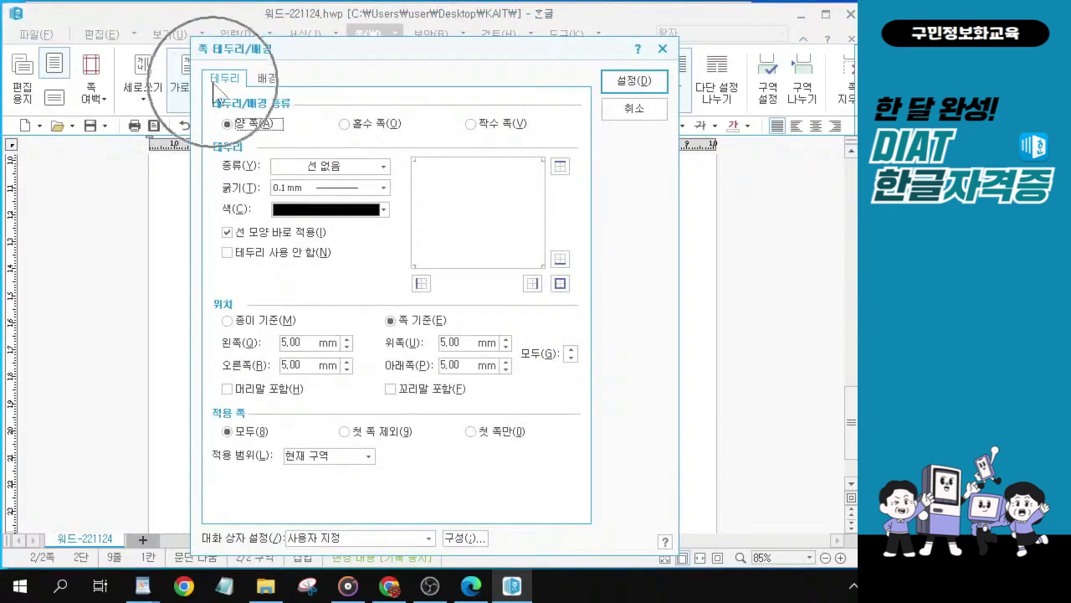
{"action": "left_click", "coordinate": [382, 167]}
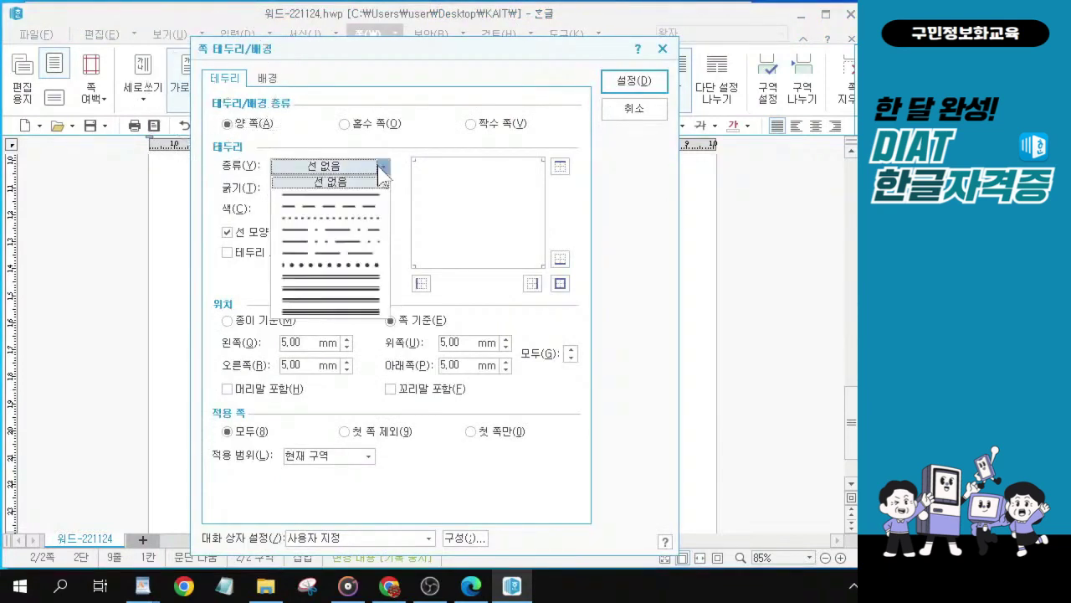
{"action": "left_click", "coordinate": [351, 281]}
{"action": "key", "text": "ctrl"}
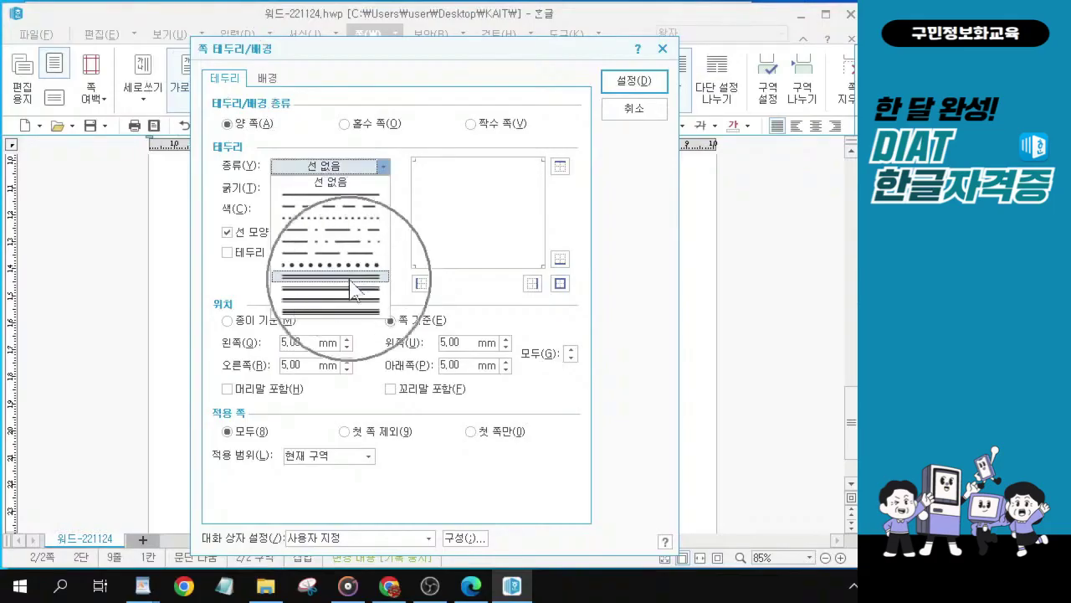
{"action": "key", "text": "ctrl"}
{"action": "left_click", "coordinate": [351, 287]}
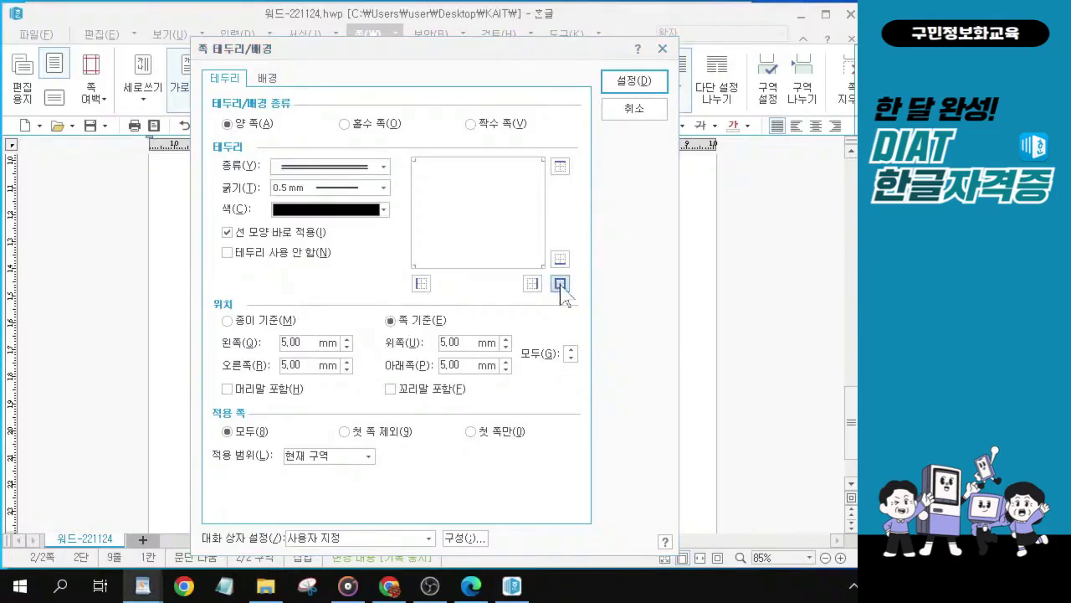
{"action": "key", "text": "ctrl"}
{"action": "key", "text": "ctrl"}
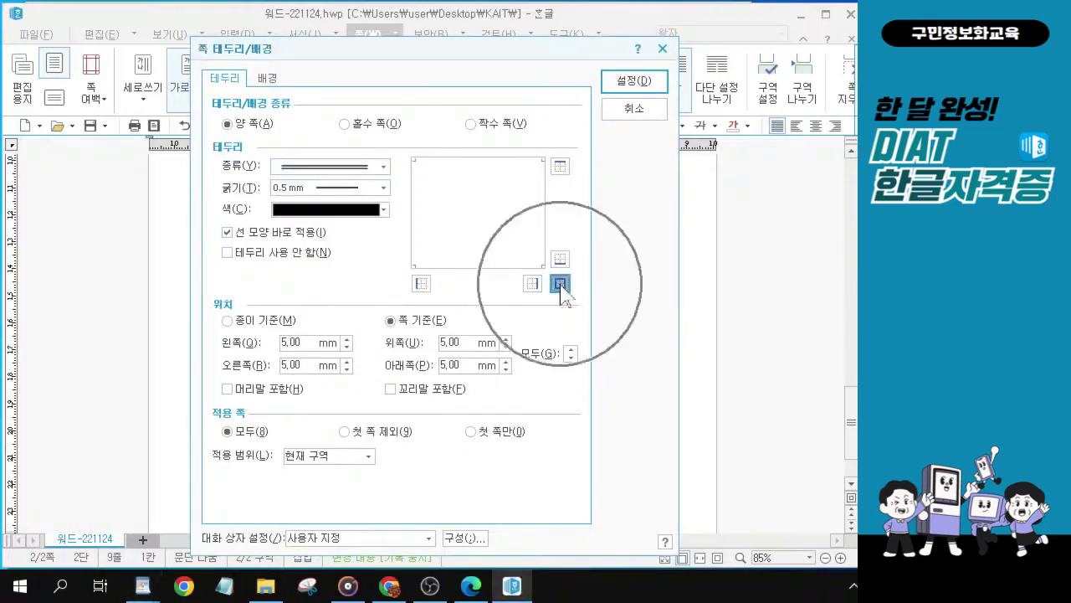
{"action": "left_click", "coordinate": [561, 285]}
Include the header inside the page border (머리말 포함) and apply the border settings.
{"action": "left_click", "coordinate": [224, 390]}
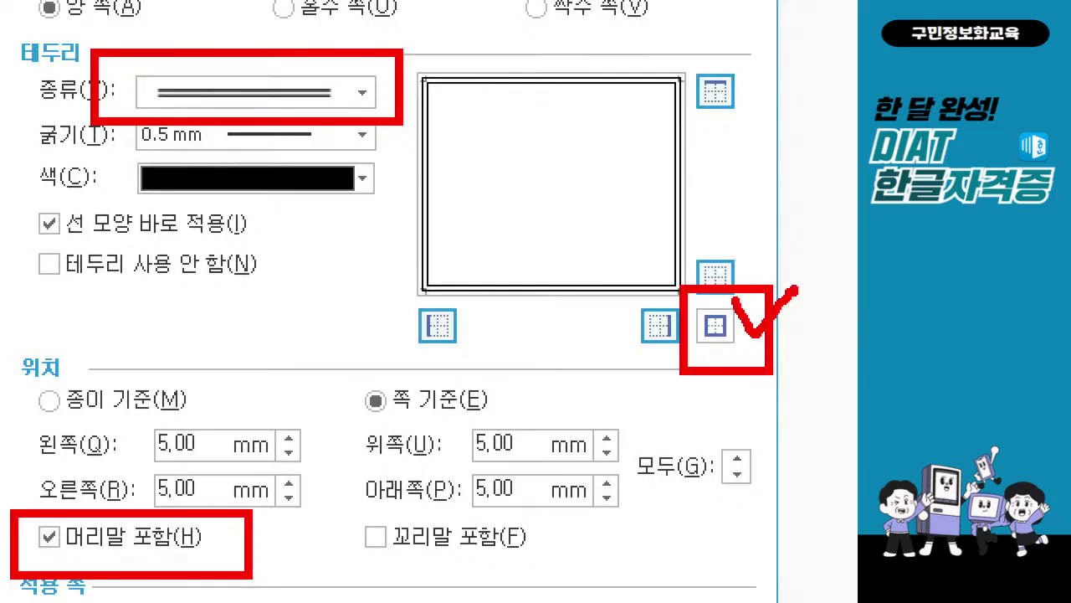
{"action": "left_click", "coordinate": [630, 82]}
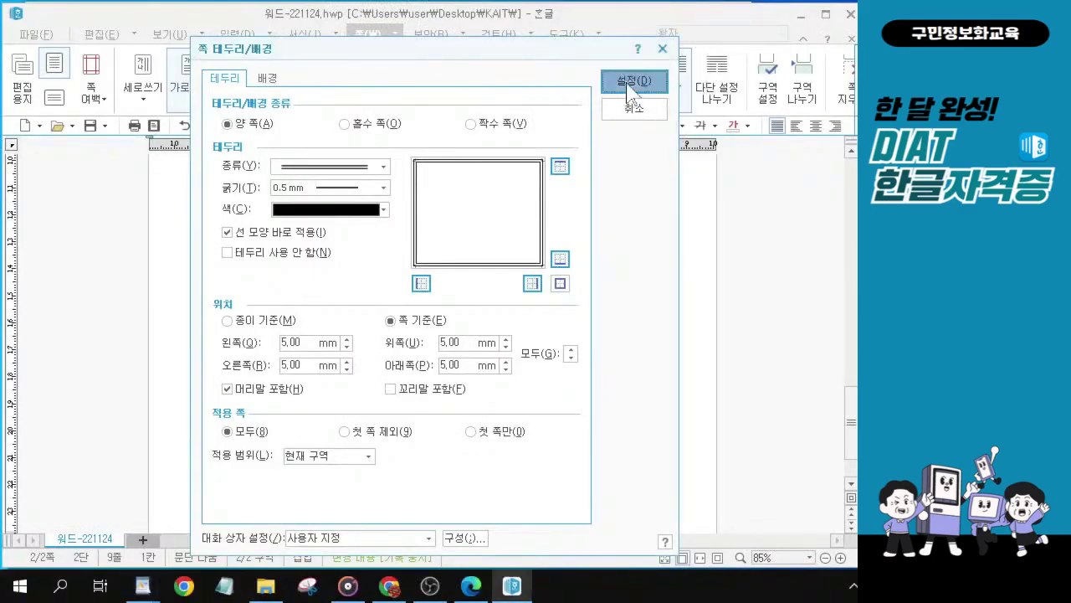
{"action": "left_click", "coordinate": [629, 82]}
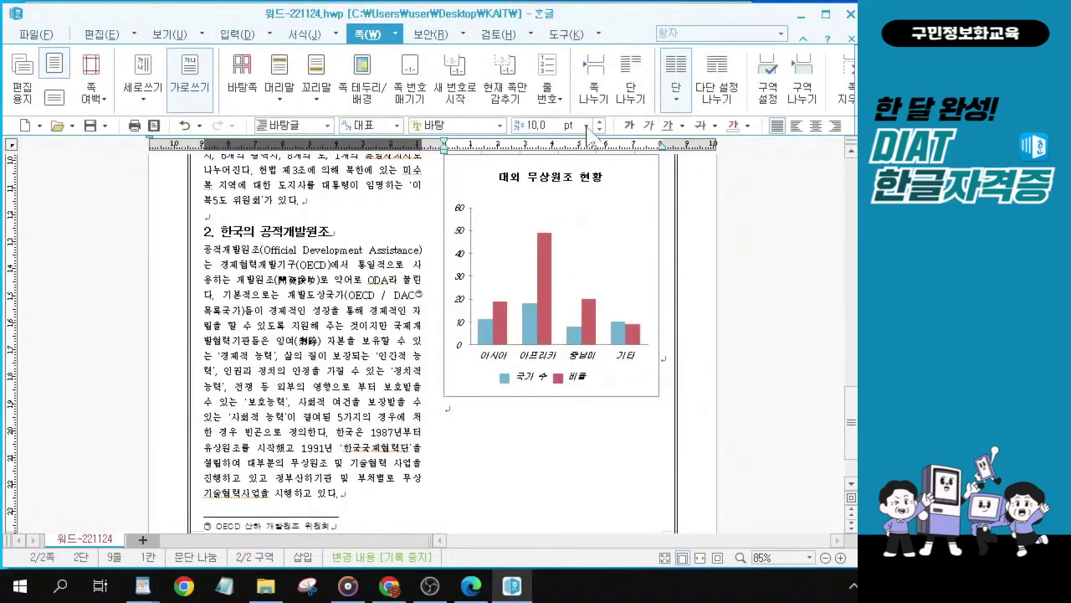
Check the border around page 2's footer and header, return to page 1, and save the document.
{"action": "scroll", "coordinate": [413, 421], "scroll_direction": "down", "scroll_amount": 3}
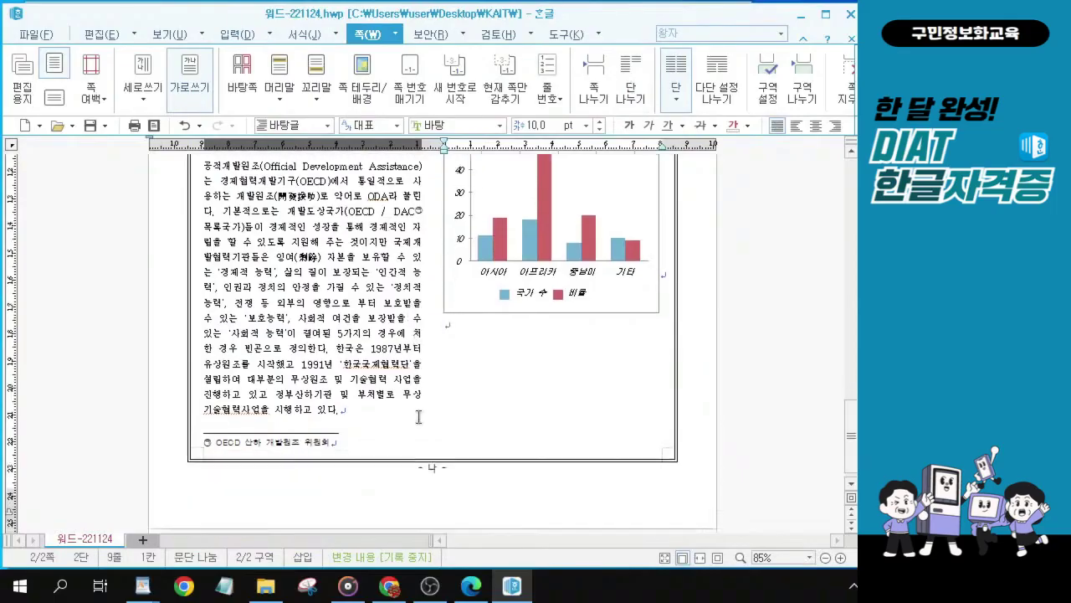
{"action": "left_click", "coordinate": [451, 480]}
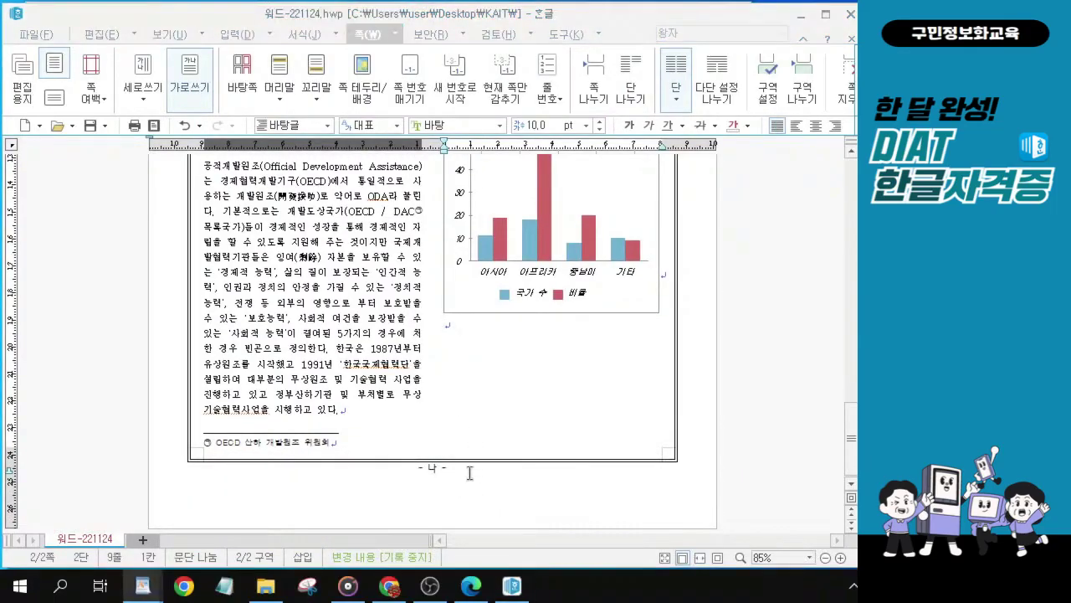
{"action": "scroll", "coordinate": [471, 459], "scroll_direction": "up", "scroll_amount": 8}
{"action": "scroll", "coordinate": [470, 459], "scroll_direction": "up", "scroll_amount": 6}
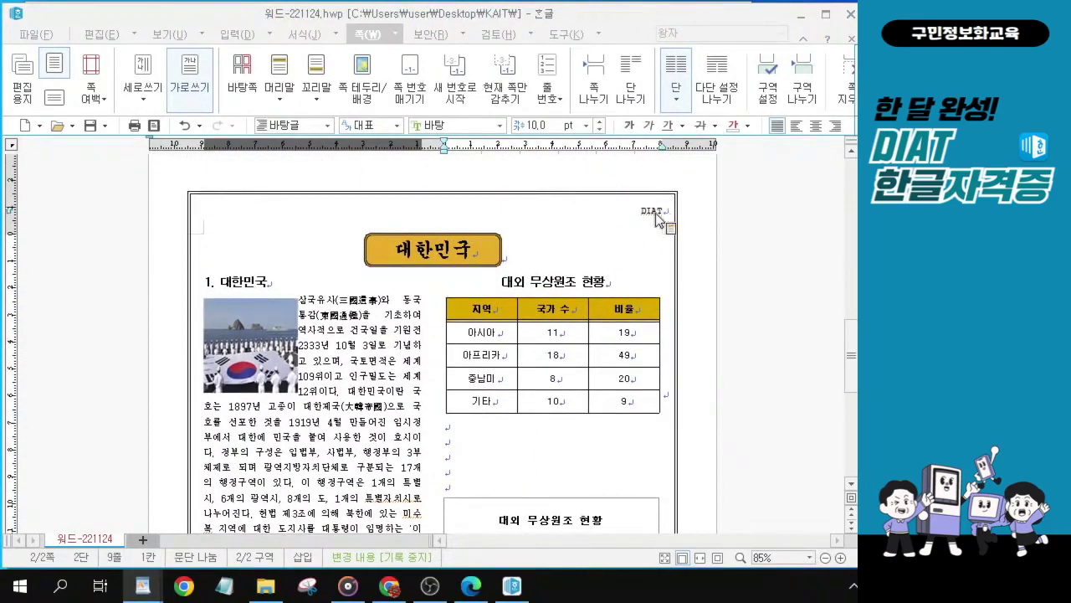
{"action": "left_click", "coordinate": [651, 223]}
{"action": "scroll", "coordinate": [435, 366], "scroll_direction": "up", "scroll_amount": 5}
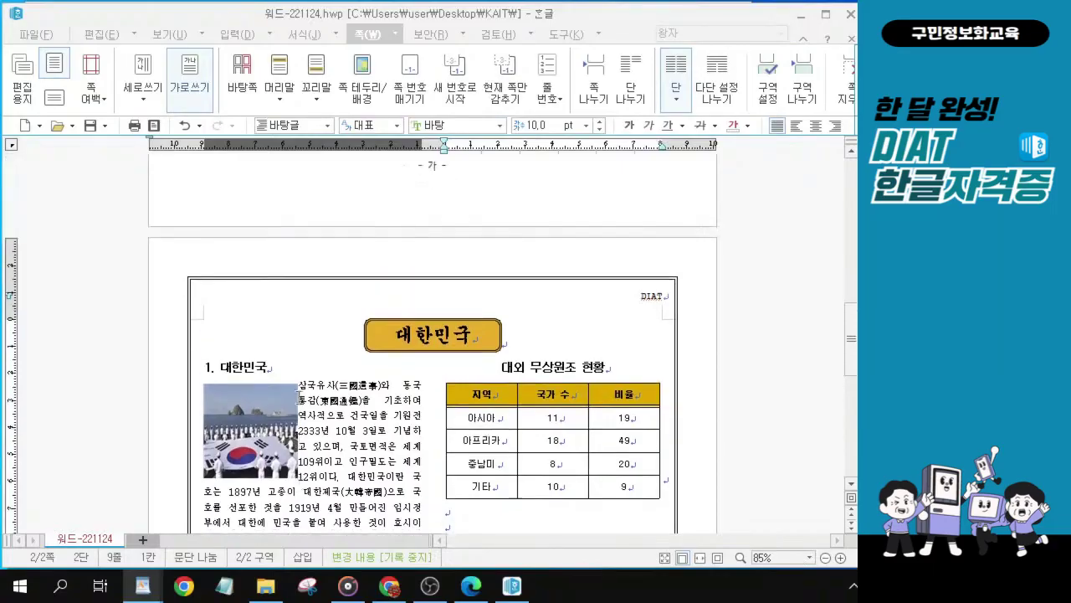
{"action": "scroll", "coordinate": [428, 338], "scroll_direction": "up", "scroll_amount": 8}
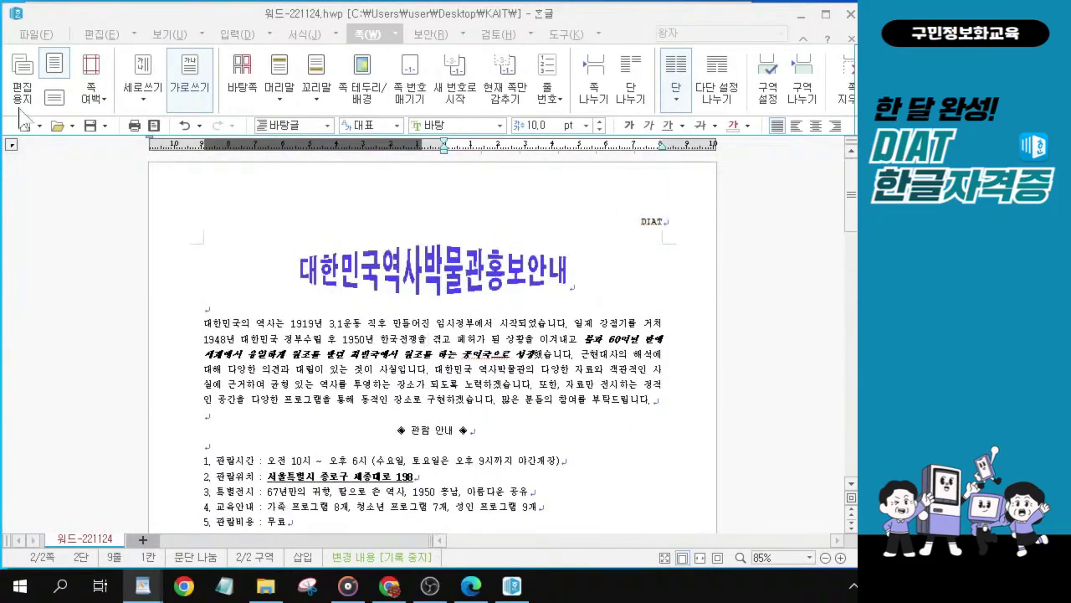
{"action": "left_click", "coordinate": [93, 128]}
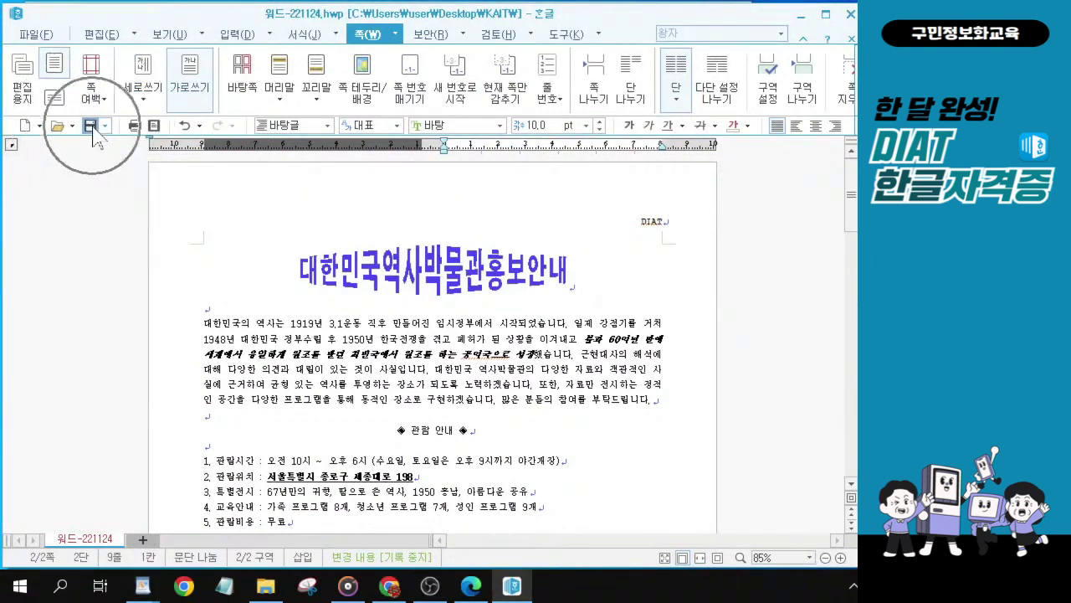
{"action": "left_click", "coordinate": [92, 128]}
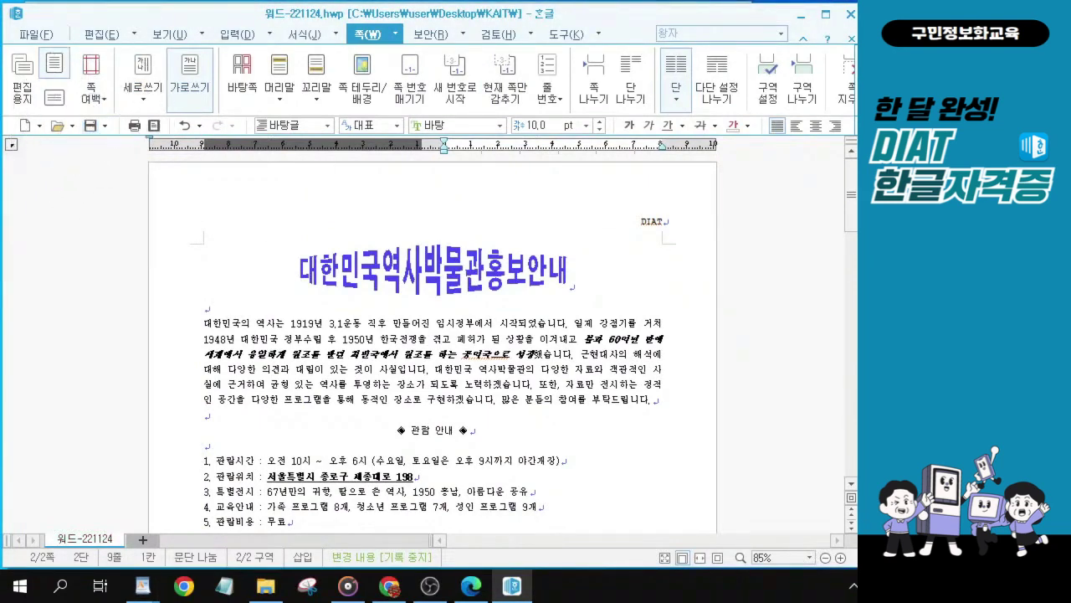